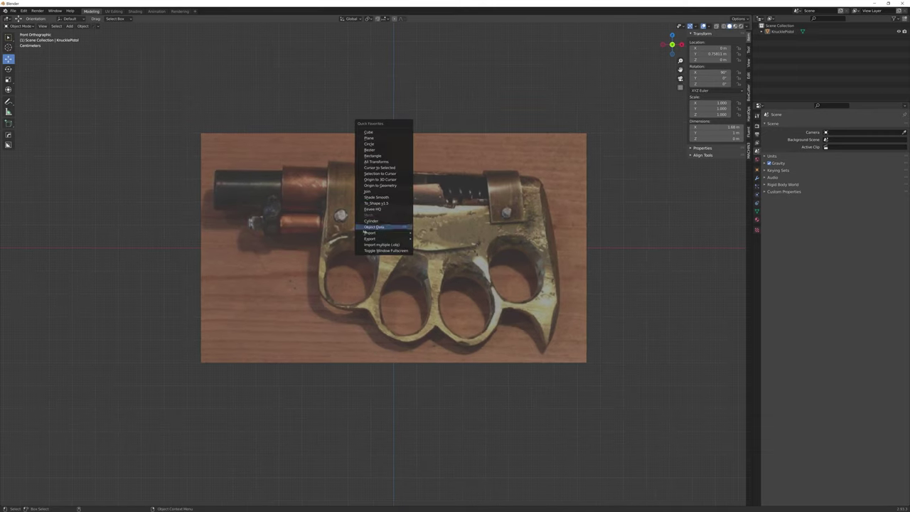
- Add a cylinder, fit it to the reference's short lower tube, and place a duplicate beside it
click(371, 220)
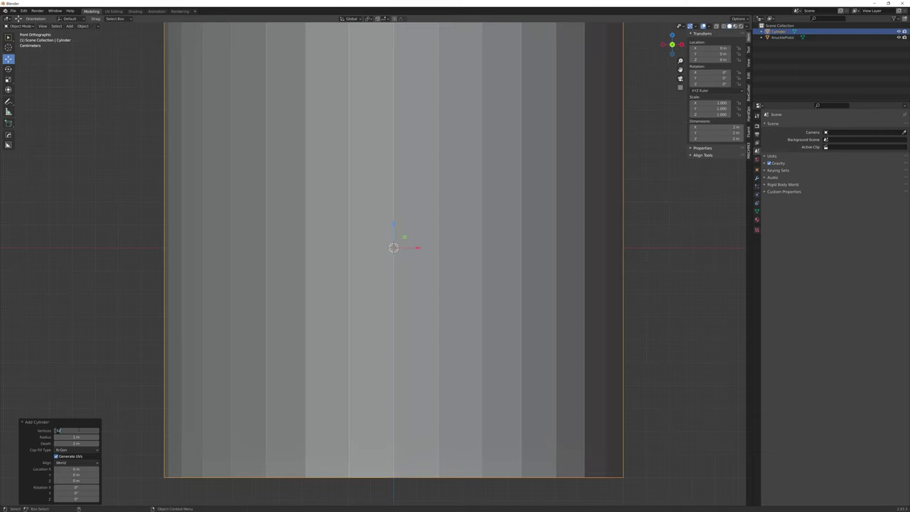
key(s)
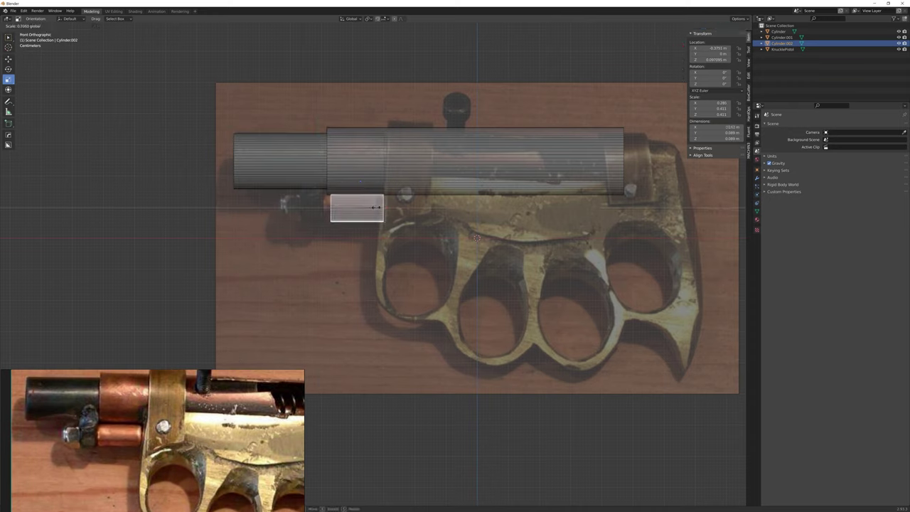
key(g)
click(476, 238)
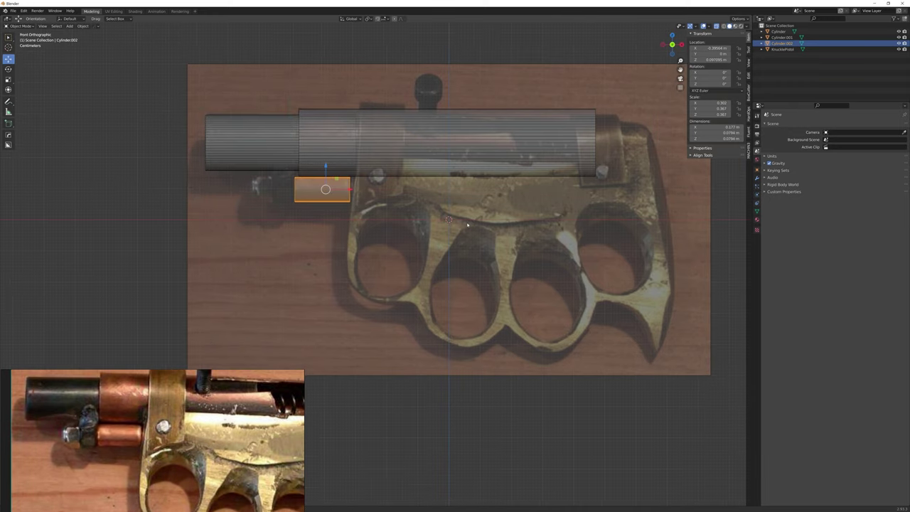
key(shift+d)
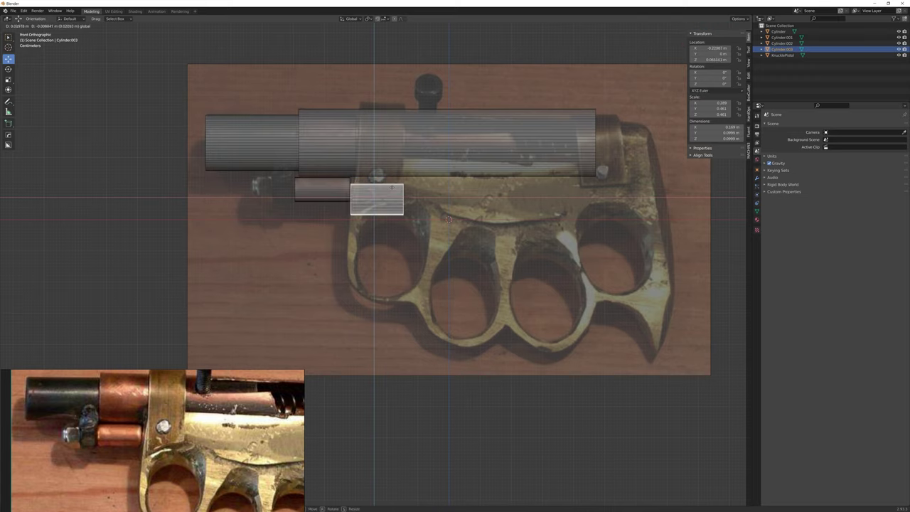
click(394, 182)
- Add a new plane to the scene from the Quick Favorites menu
scroll(455, 214, down, 2)
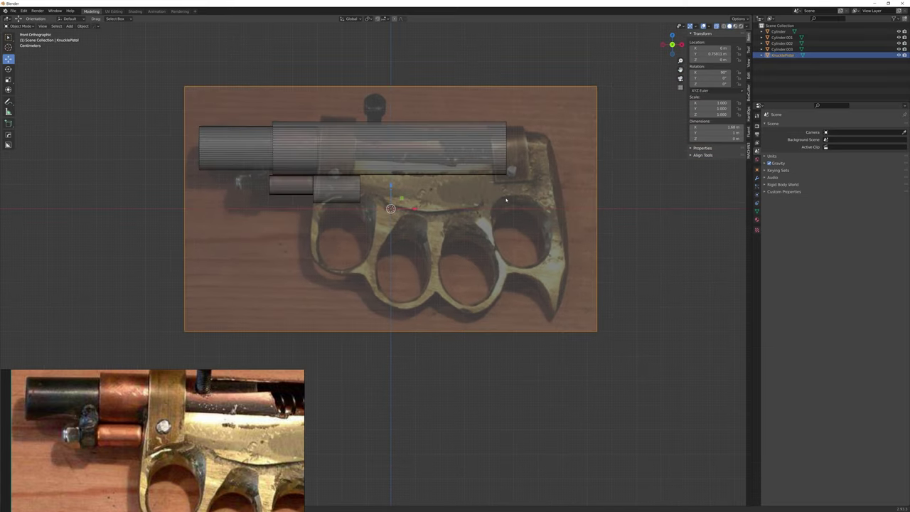
click(558, 166)
key(q)
click(539, 170)
- Rotate the plane 90° on X to face front, then scale and move it over the grip
text(rx90)
key(Return)
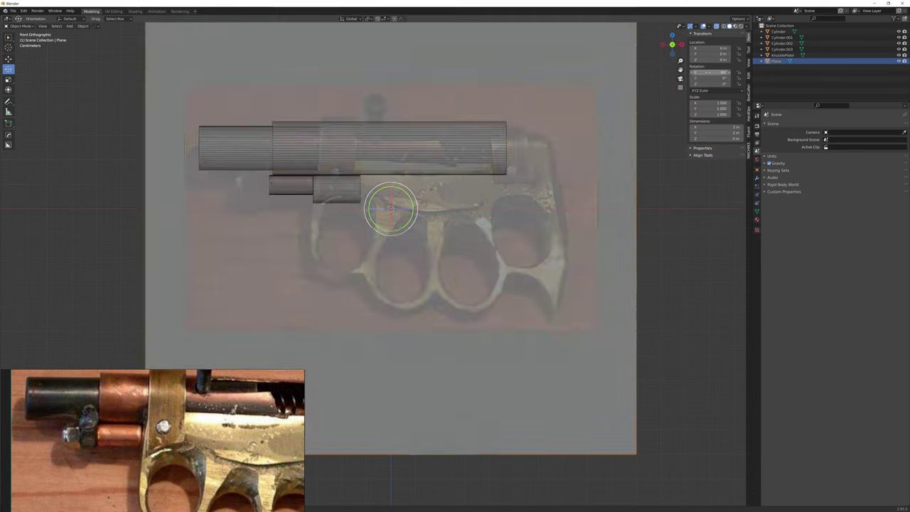
key(s)
click(406, 194)
key(g)
click(498, 177)
- In Edit Mode, pull the plane's left edge further left
key(Tab)
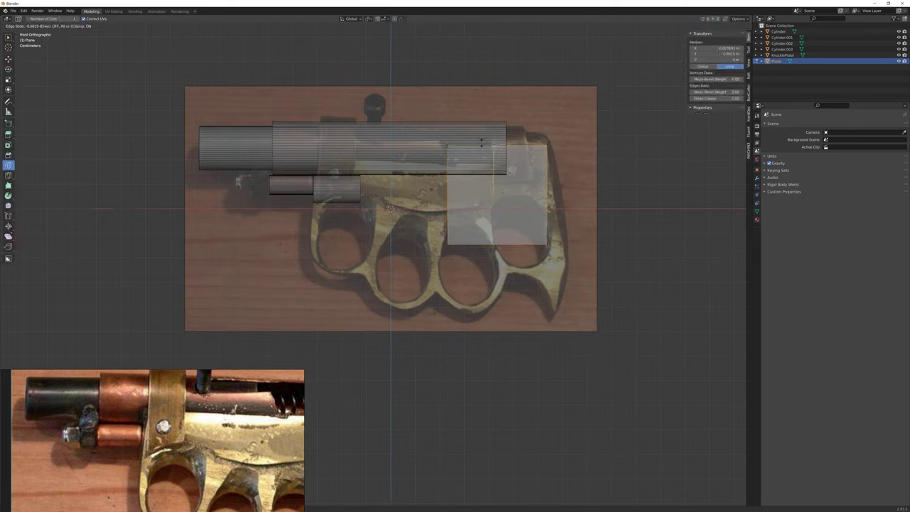
key(x)
key(Escape)
key(g)
click(434, 271)
key(Tab)
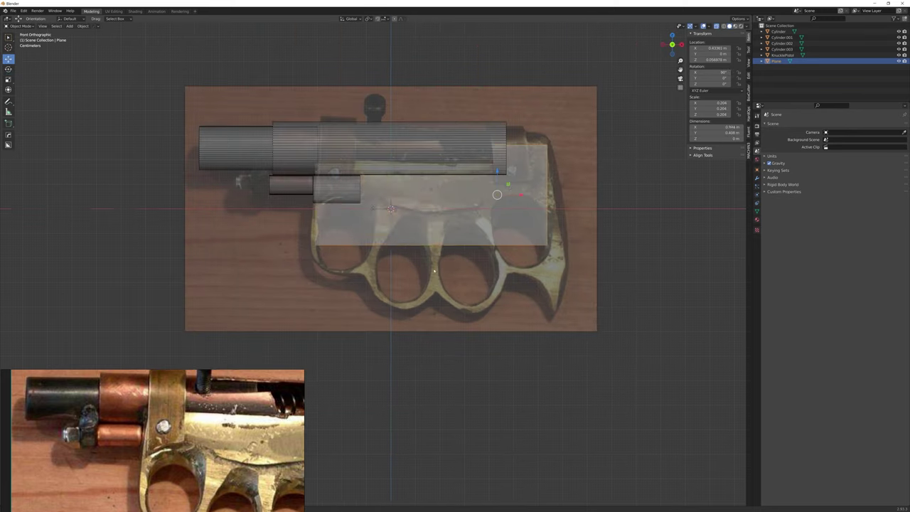
- Delete an unwanted duplicate of the plane and reselect the original plane
key(shift+d)
key(Escape)
key(Delete)
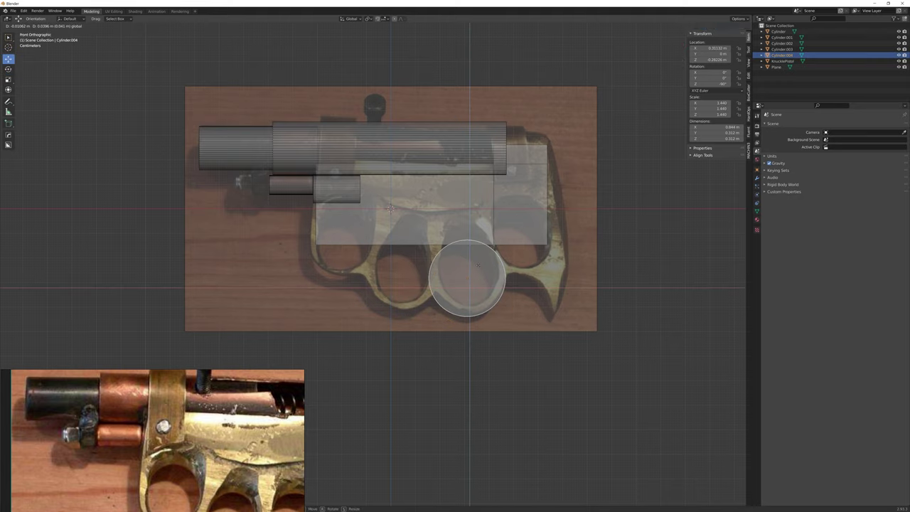
click(483, 245)
click(484, 245)
- Lower the plane's bottom edge down over the grip area
key(Tab)
key(g)
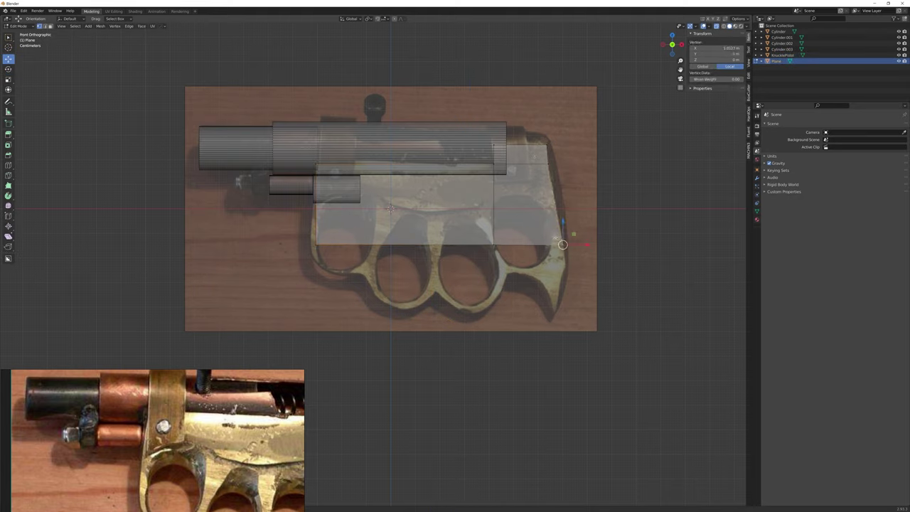
click(562, 268)
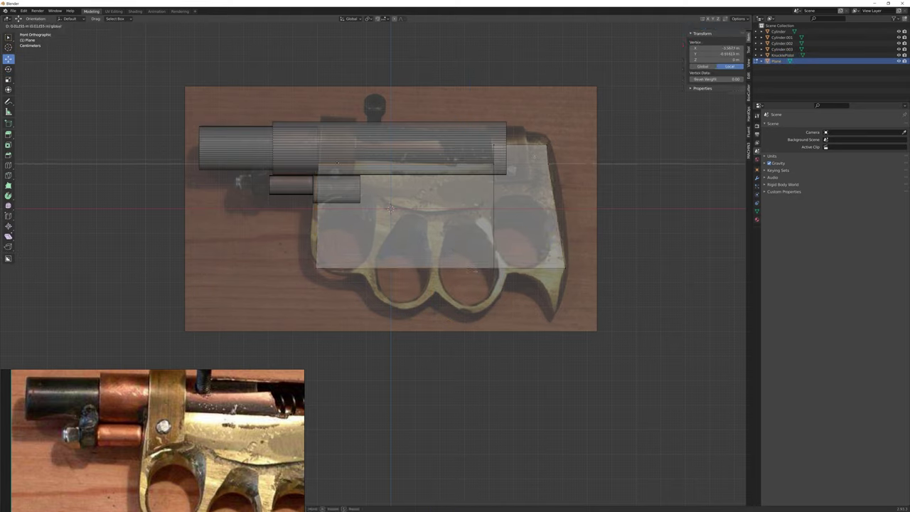
click(462, 318)
- Add a vertical loop cut and merge the bottom-left corner vertices into a stepped notch
key(ctrl+r)
click(370, 254)
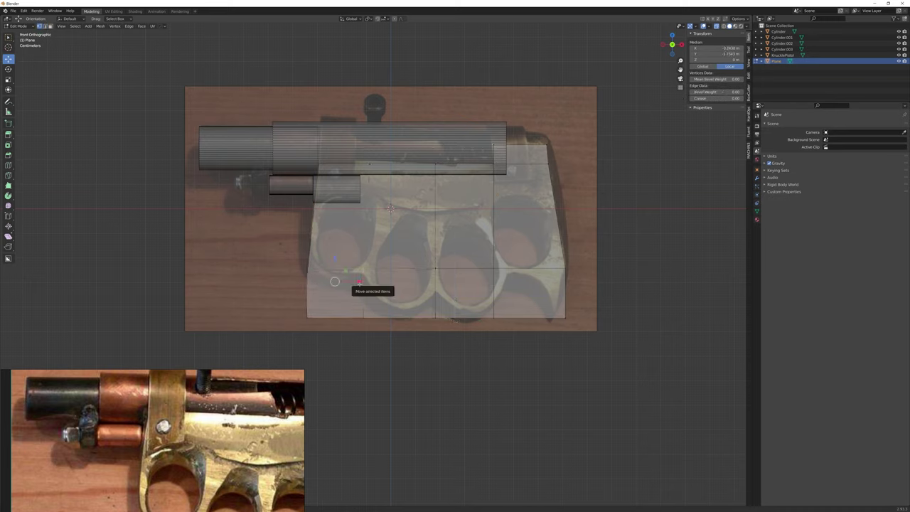
right_click(335, 281)
click(326, 301)
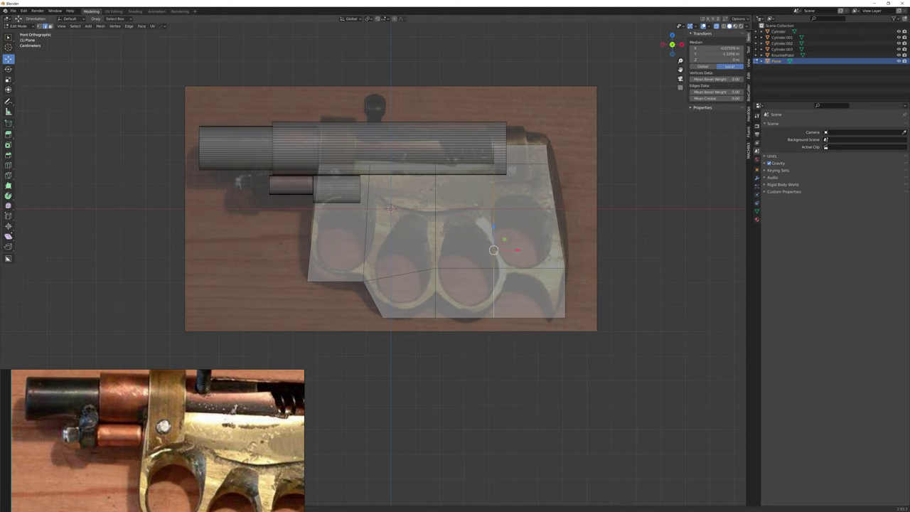
click(364, 281)
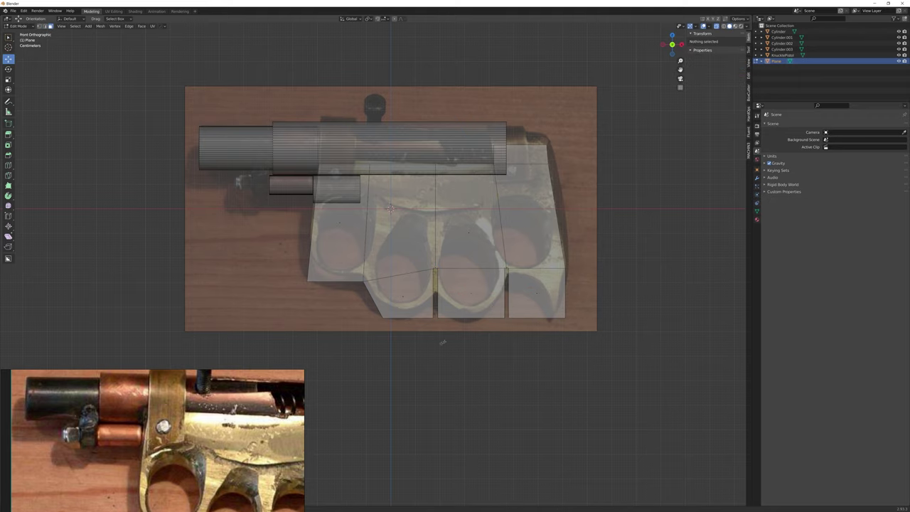
scroll(364, 281, up, 2)
key(m)
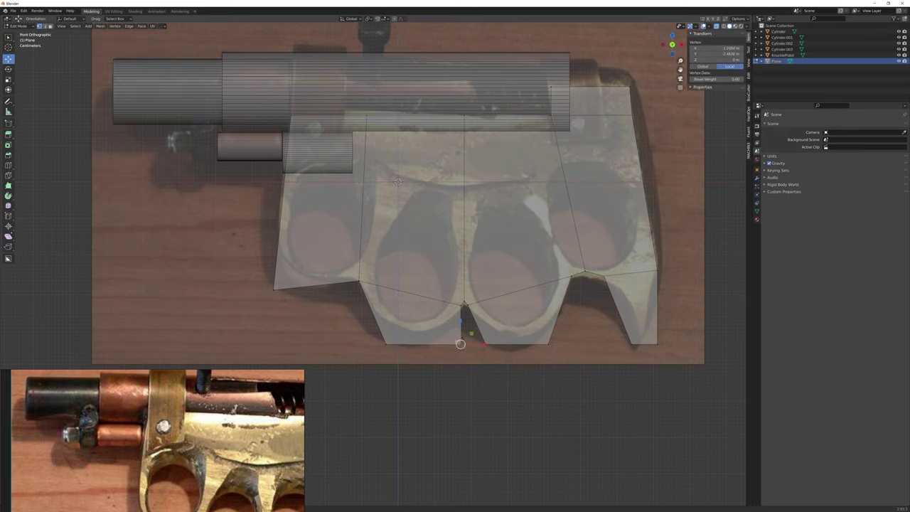
- Scale the frame's bottom-left edge to fit the reference outline
click(571, 275)
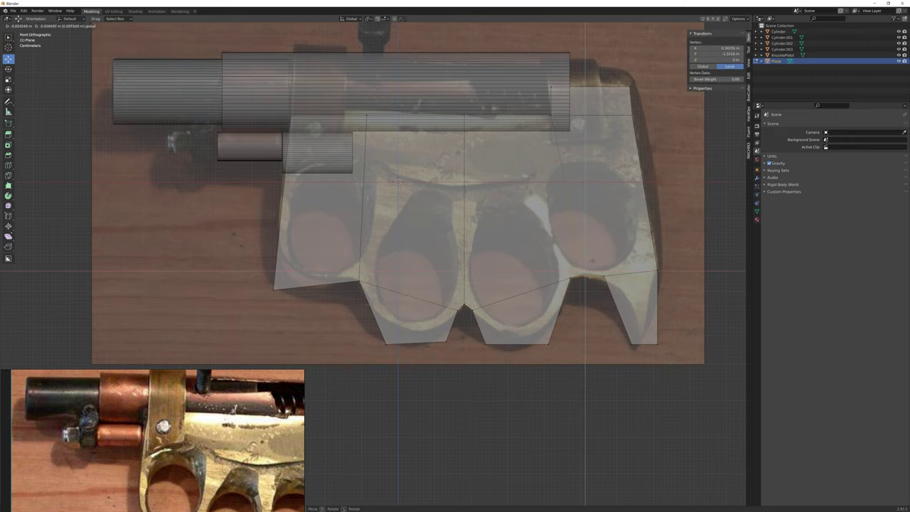
shift+middle_drag(603, 275, 674, 307)
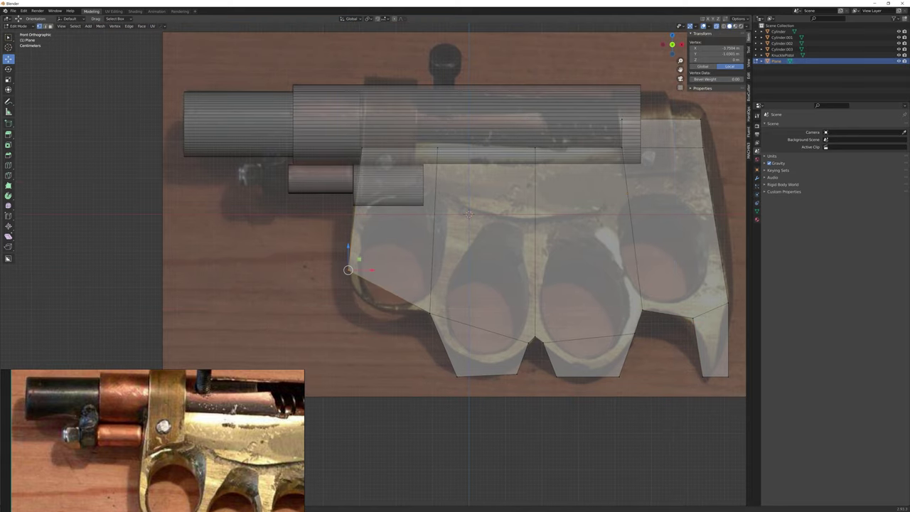
click(384, 305)
key(shift+space)
key(s)
click(398, 283)
- Raise the finger lobes' lower vertices to follow the photo's curves
key(shift+space)
key(g)
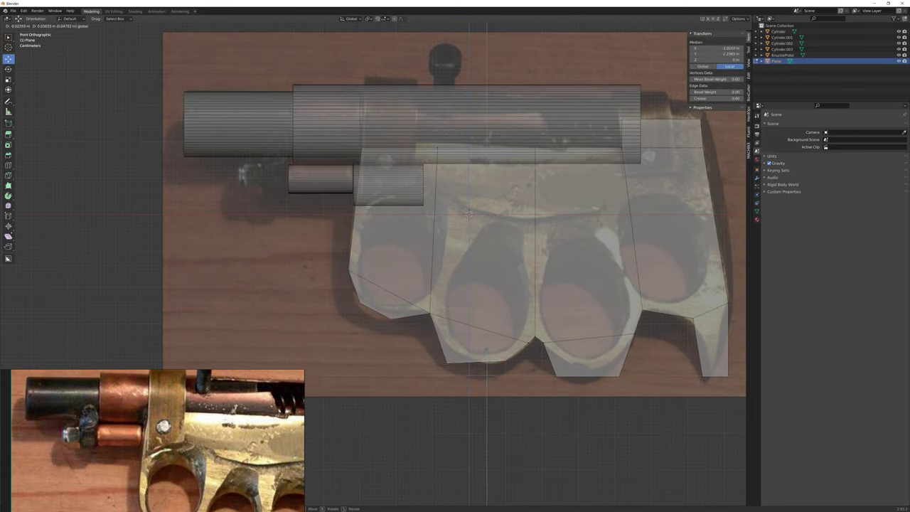
drag(456, 374, 447, 350)
drag(618, 376, 624, 361)
click(702, 377)
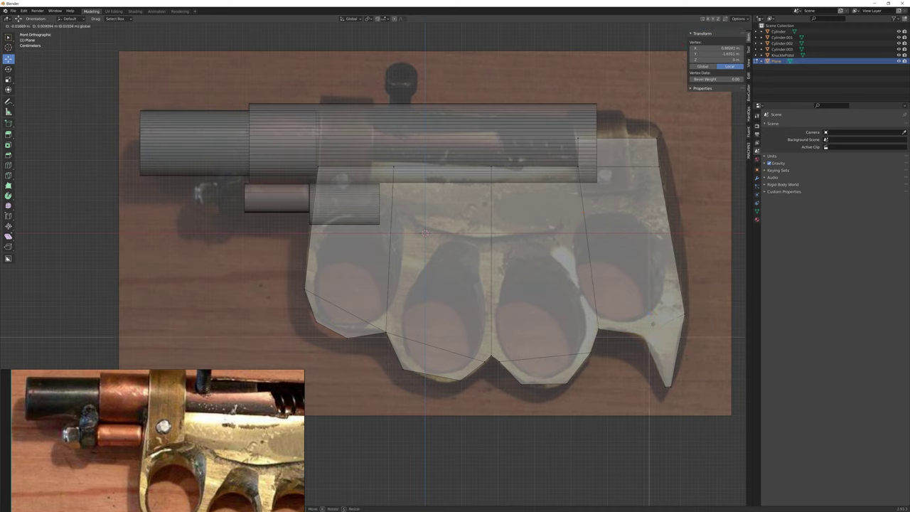
shift+middle_drag(715, 368, 642, 443)
- Move a vertex along the frame's top edge into place against the photo
click(548, 193)
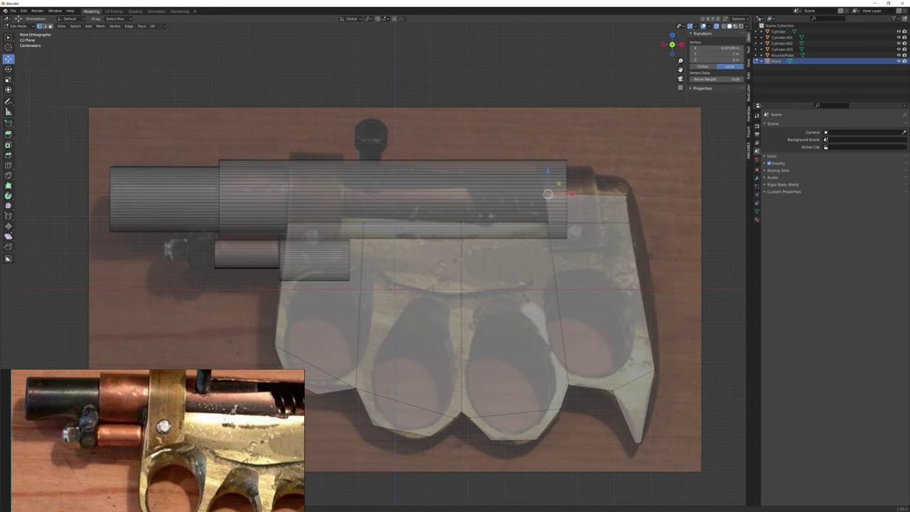
click(492, 224)
mouse_move(461, 222)
shift+middle_down()
mouse_move(492, 224)
mouse_move(532, 172)
shift+middle_up()
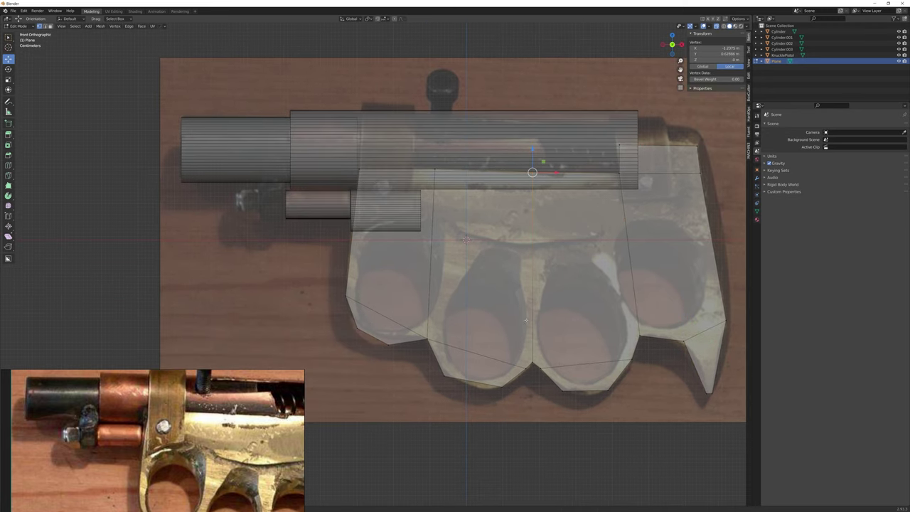
key(g)
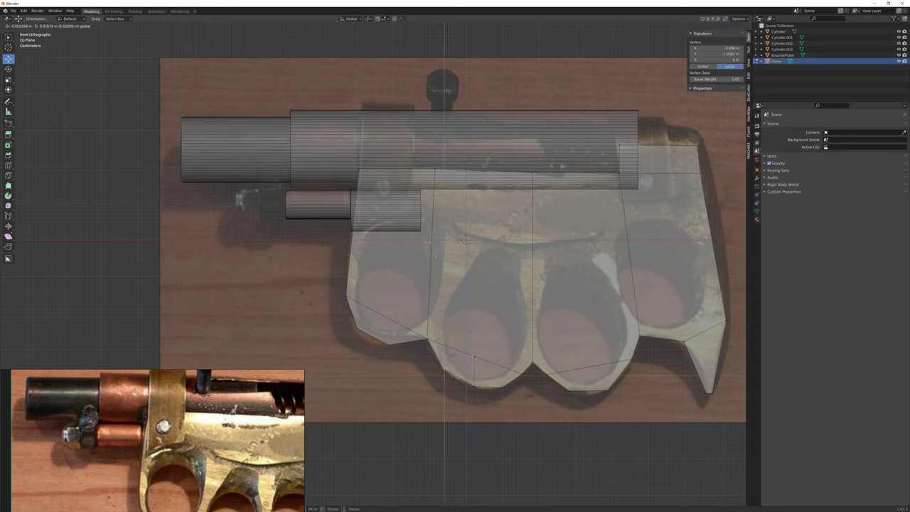
click(446, 371)
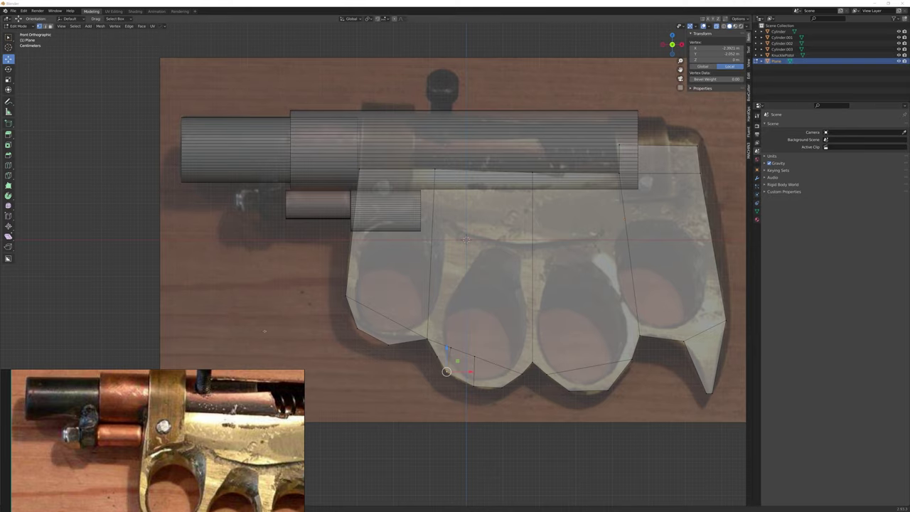
- Move the frame's rear top corner vertex to match the reference photo
shift+middle_drag(658, 142, 520, 197)
click(481, 186)
key(g)
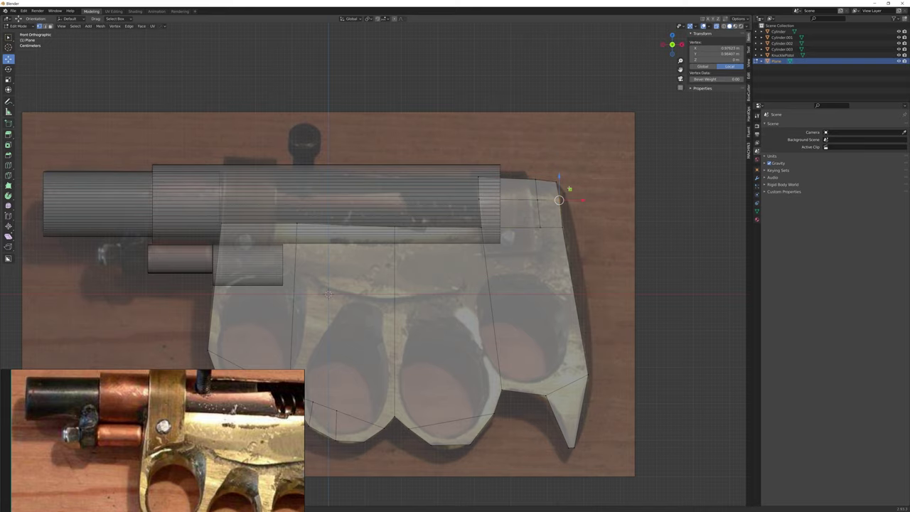
mouse_move(556, 182)
middle_down()
mouse_move(398, 298)
mouse_move(524, 205)
mouse_move(528, 246)
middle_up()
right_click(398, 299)
- Add an Empty object to the scene
click(417, 321)
key(g)
key(Return)
- Move the selected frame geometry toward the barrel's front end
scroll(524, 206, up, 3)
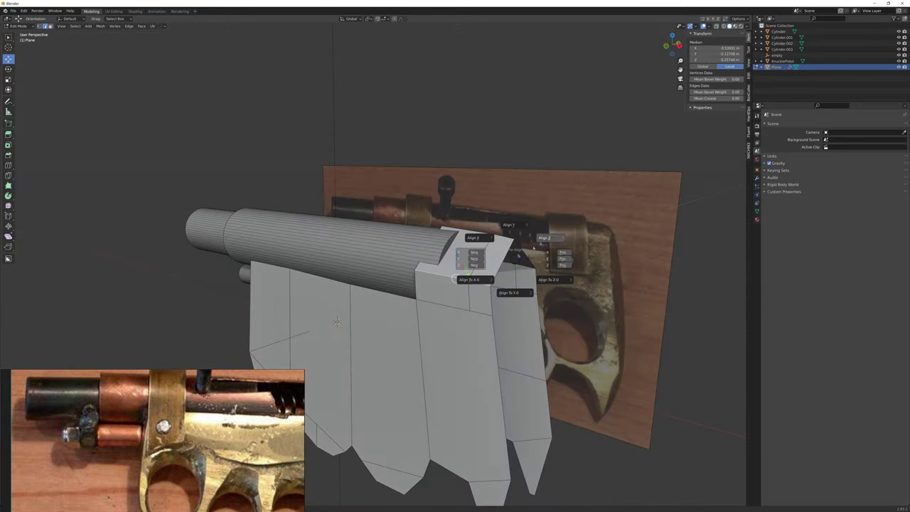
middle_drag(336, 322, 394, 301)
key(g)
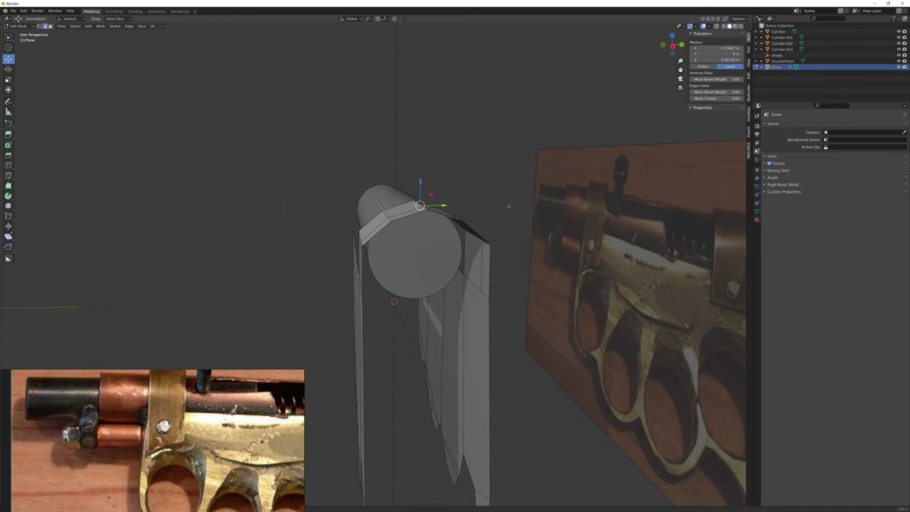
mouse_move(421, 205)
middle_down()
mouse_move(417, 236)
mouse_move(299, 238)
mouse_move(398, 235)
mouse_move(299, 238)
mouse_move(355, 346)
middle_up()
key(g)
scroll(299, 238, up, 3)
- From front view, select a vertical strip of faces and test a move, then cancel it
key(KP_1)
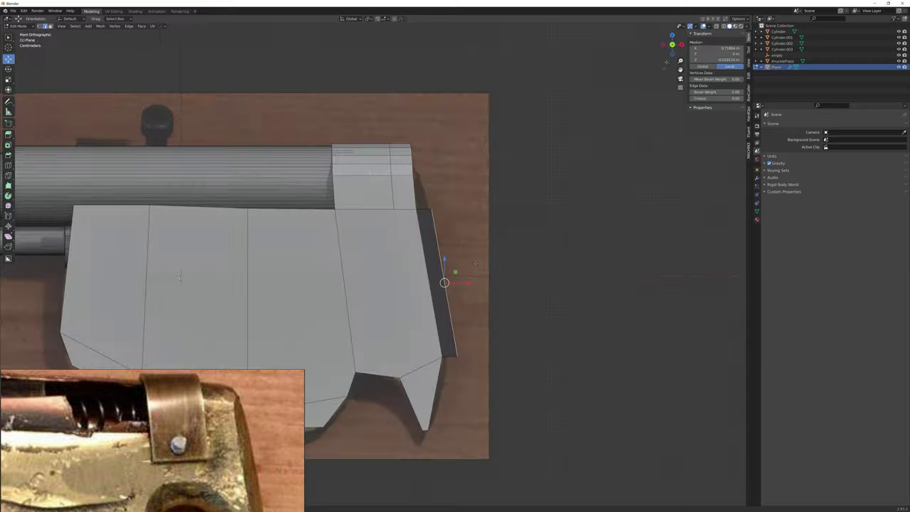
middle_drag(179, 278, 410, 159)
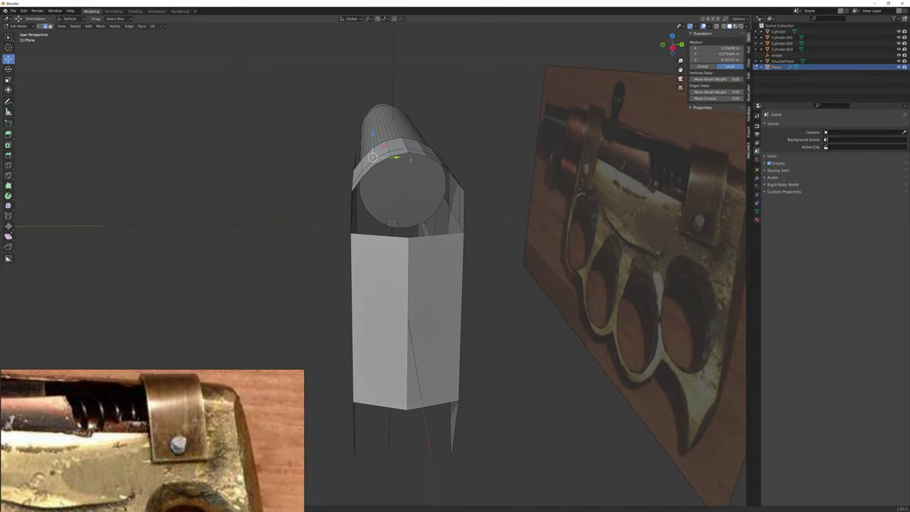
mouse_move(390, 238)
middle_down()
mouse_move(384, 341)
mouse_move(461, 308)
mouse_move(398, 270)
mouse_move(441, 228)
middle_up()
click(380, 334)
key(g)
right_click(460, 309)
- Set the transform orientation to Normal and switch to the move gizmo
click(351, 18)
click(333, 49)
key(shift+space)
key(g)
click(368, 18)
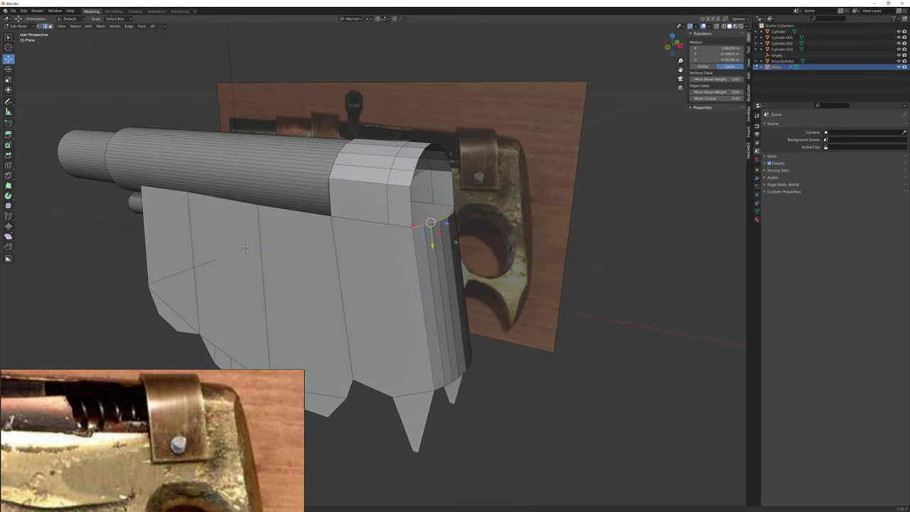
click(351, 19)
click(352, 36)
- Select the vertices on the dome's edge and move them closer together
middle_drag(426, 222, 462, 214)
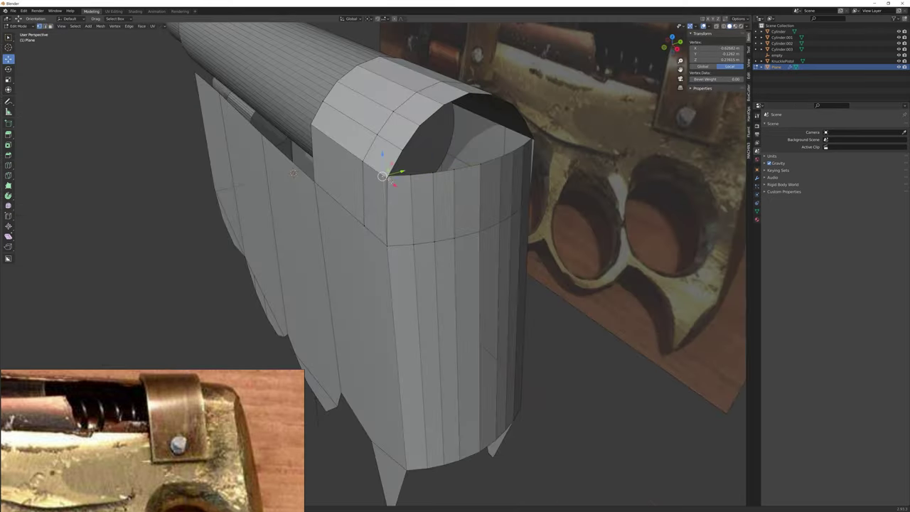
scroll(463, 142, up, 3)
click(463, 142)
mouse_move(130, 247)
middle_down()
mouse_move(399, 213)
mouse_move(425, 219)
mouse_move(104, 346)
mouse_move(139, 294)
middle_up()
key(g)
shift+click(455, 186)
- Turn on X-ray and move the selected vertices along X only
key(alt+z)
scroll(139, 293, up, 3)
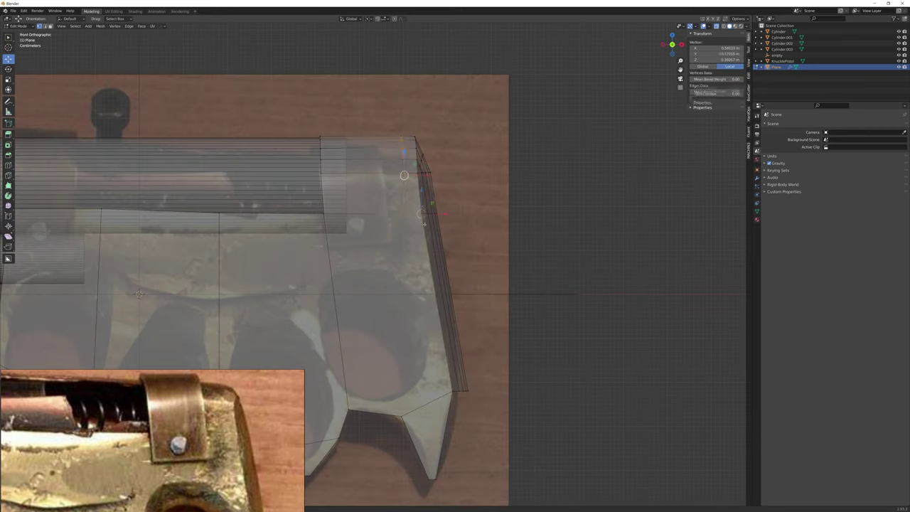
key(g)
key(x)
click(474, 390)
- Scale the vertices at the knuckle spur's tip
shift+middle_drag(420, 478, 491, 360)
shift+click(493, 325)
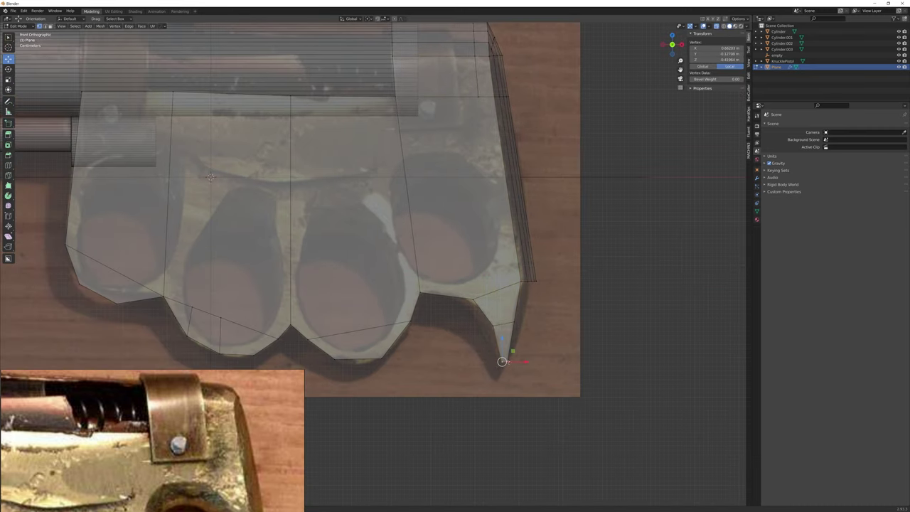
key(s)
scroll(539, 403, up, 1)
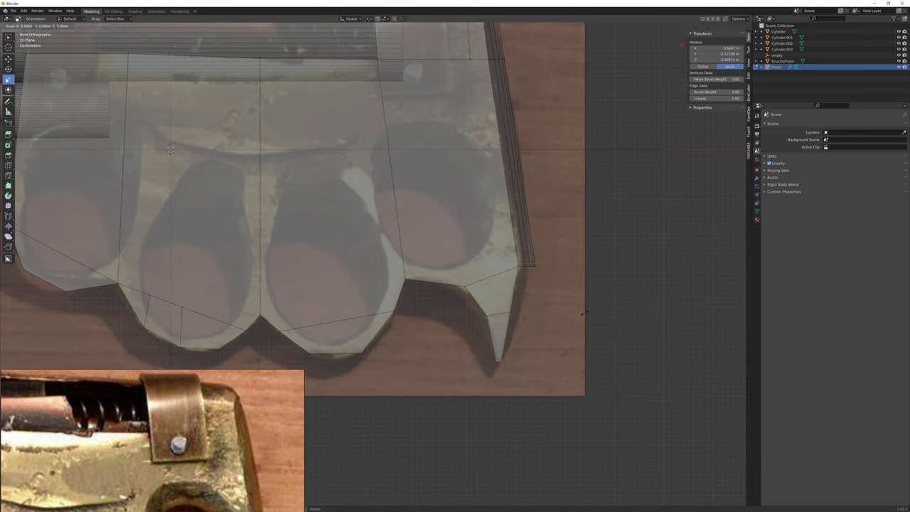
click(498, 315)
- Select outline vertices along the lower rim by the finger holes and scale them
shift+middle_drag(498, 315, 523, 335)
click(460, 298)
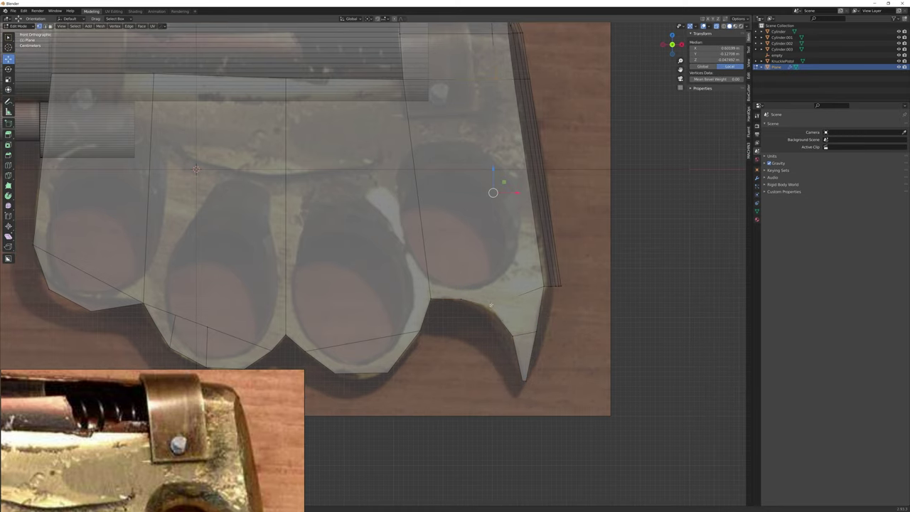
shift+click(491, 304)
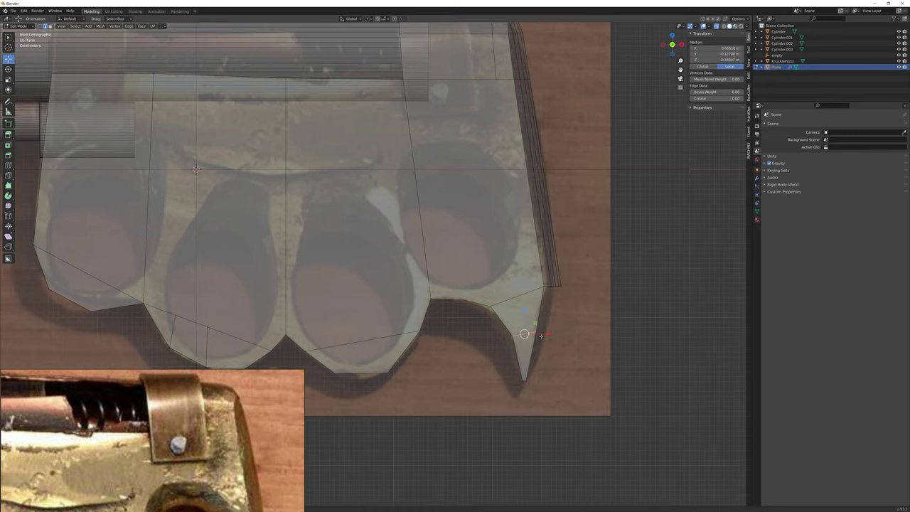
click(489, 308)
shift+middle_drag(396, 372, 477, 331)
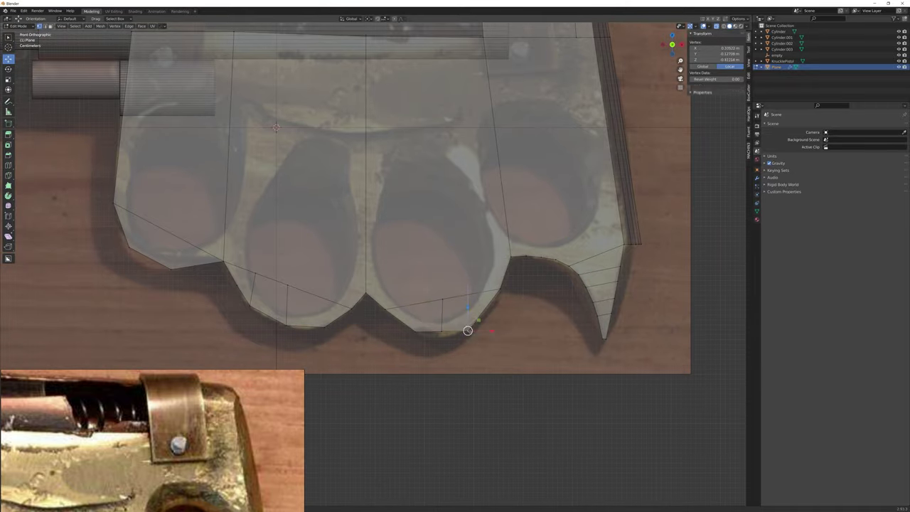
shift+click(441, 299)
key(shift+space)
key(s)
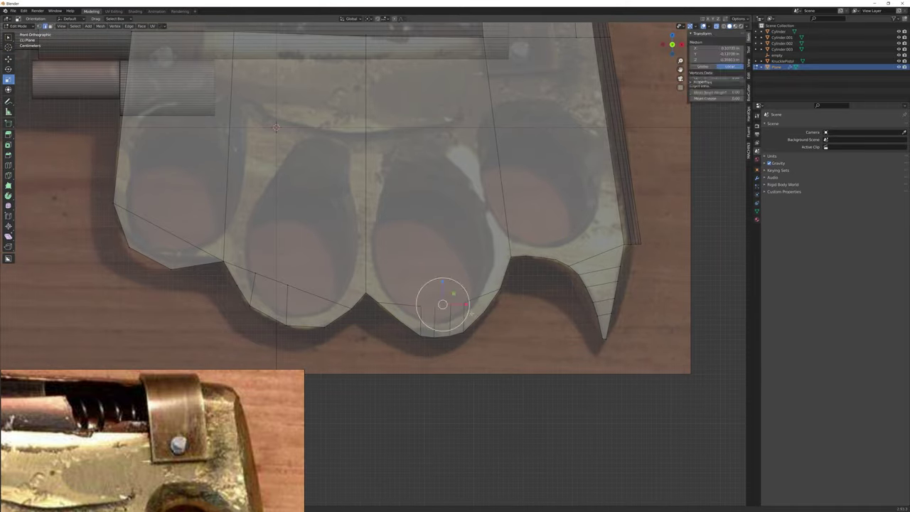
click(505, 366)
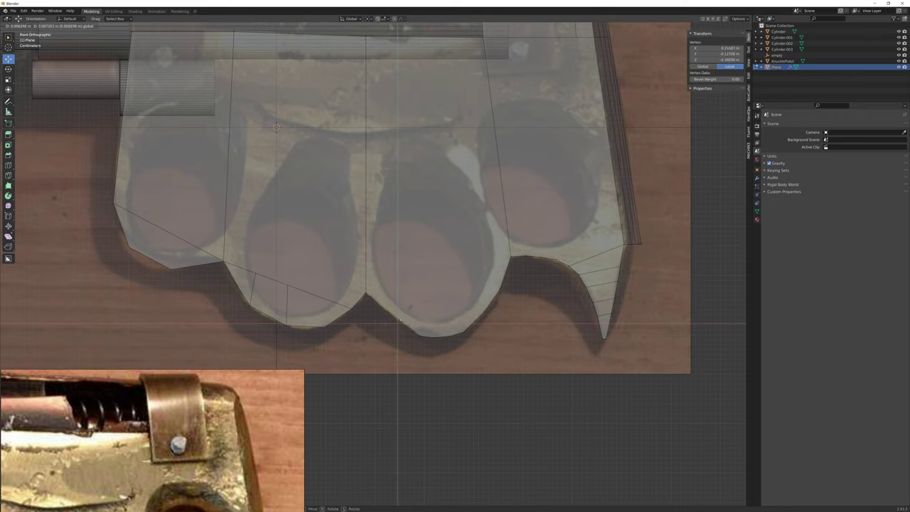
- Bevel the centre vertical edge between the middle rings into several parallel edges
click(433, 336)
click(366, 296)
key(ctrl+b)
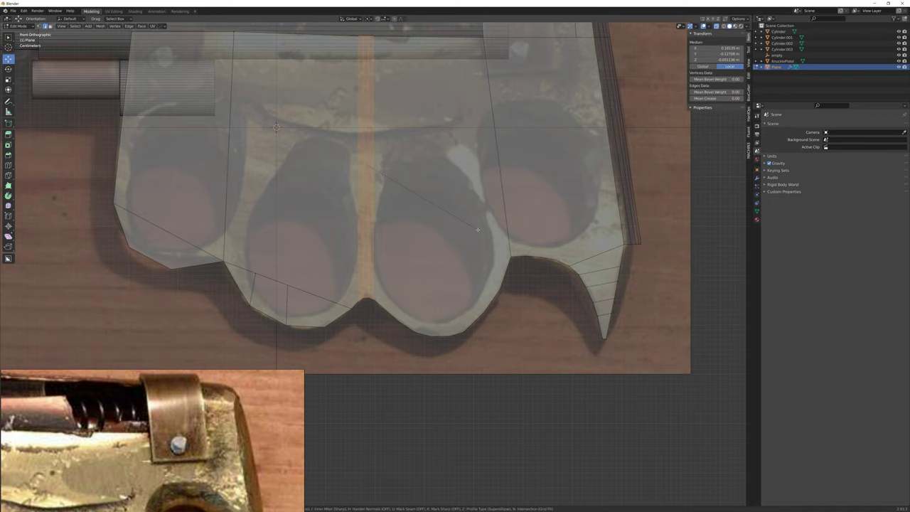
scroll(477, 229, up, 2)
click(478, 229)
shift+middle_drag(478, 229, 453, 250)
- Pull rim vertices below the third ring and between rings onto the ring curves
click(462, 329)
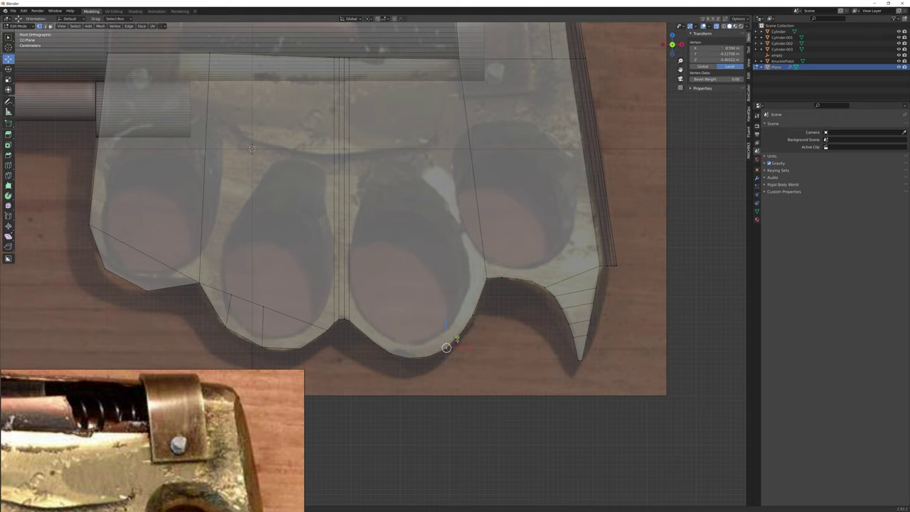
drag(446, 347, 455, 338)
shift+middle_drag(295, 277, 405, 263)
click(405, 262)
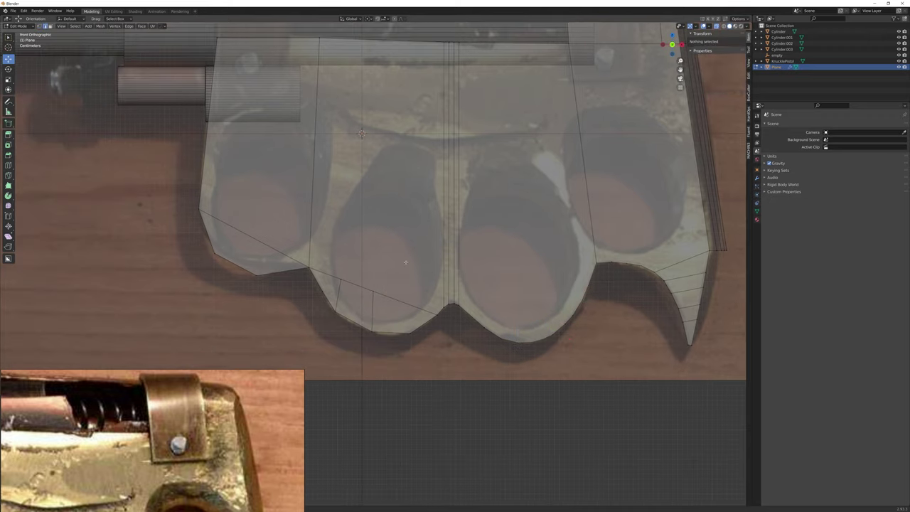
key(w)
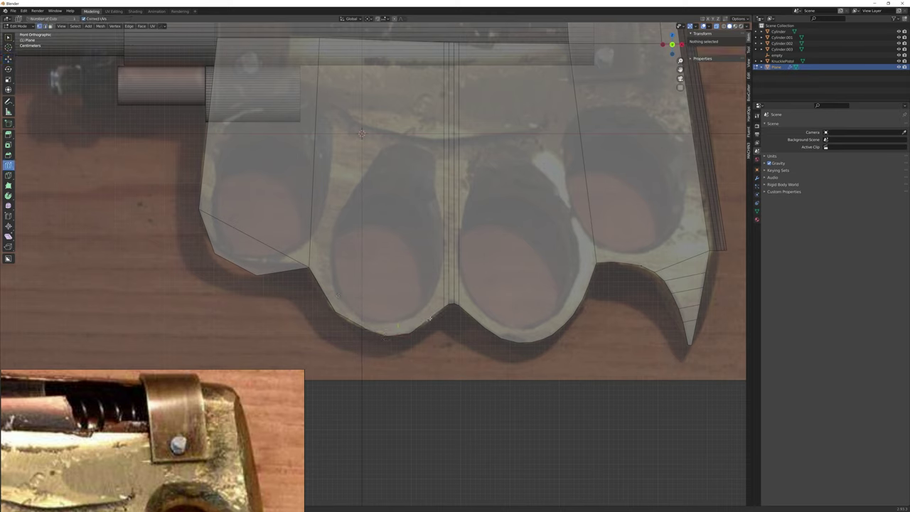
click(319, 291)
key(g)
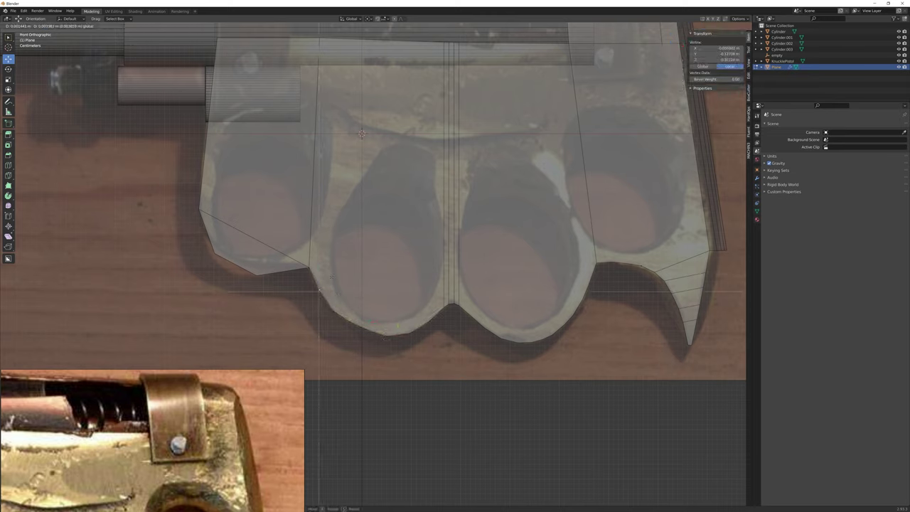
- Merge the selected edge near the left finger hole into a single vertex
shift+middle_drag(388, 334, 329, 292)
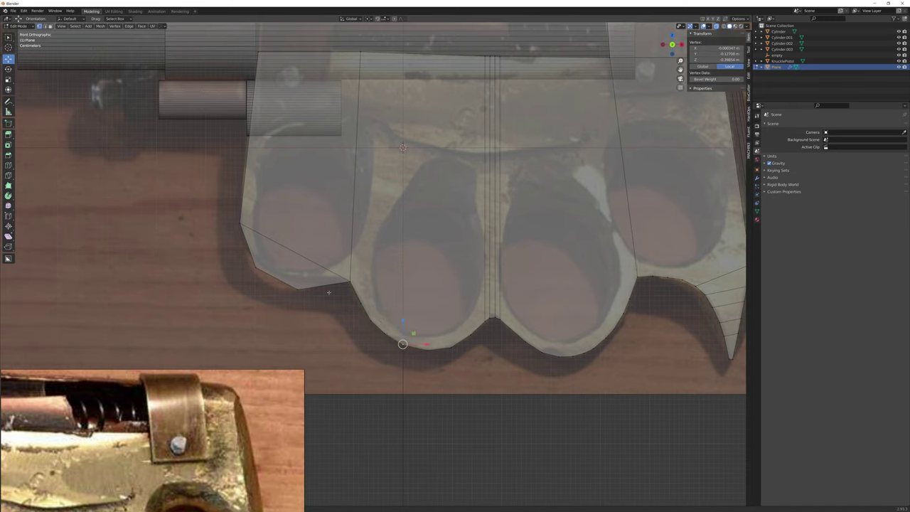
key(m)
click(308, 277)
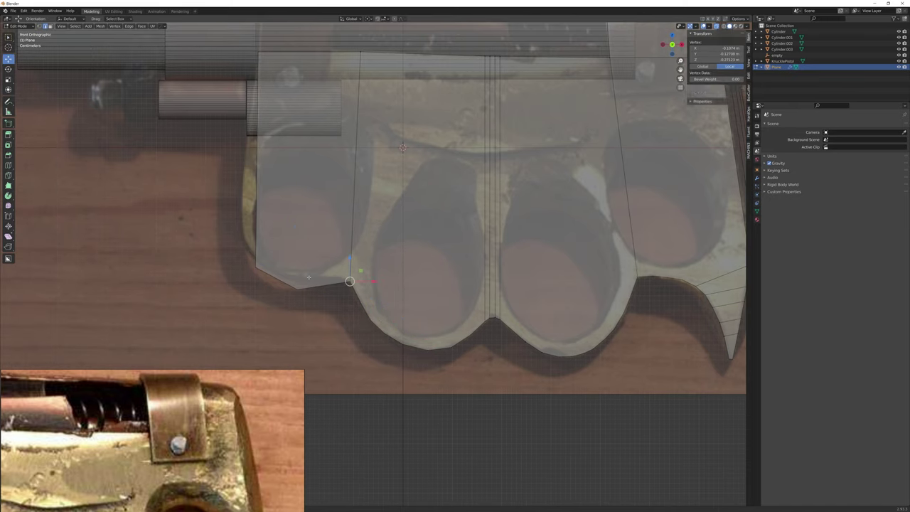
- Move the left outline vertex down, then select the edge and rim vertex over the left ring
click(257, 164)
key(g)
click(257, 238)
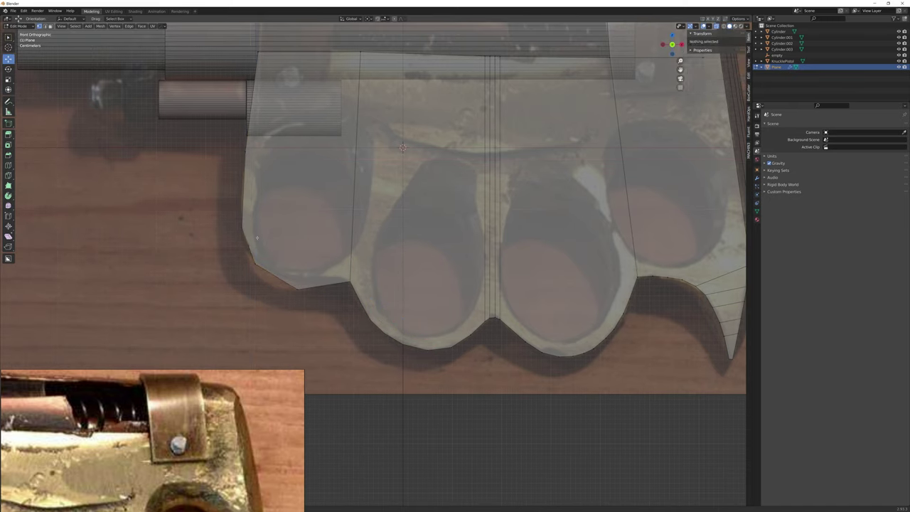
click(297, 286)
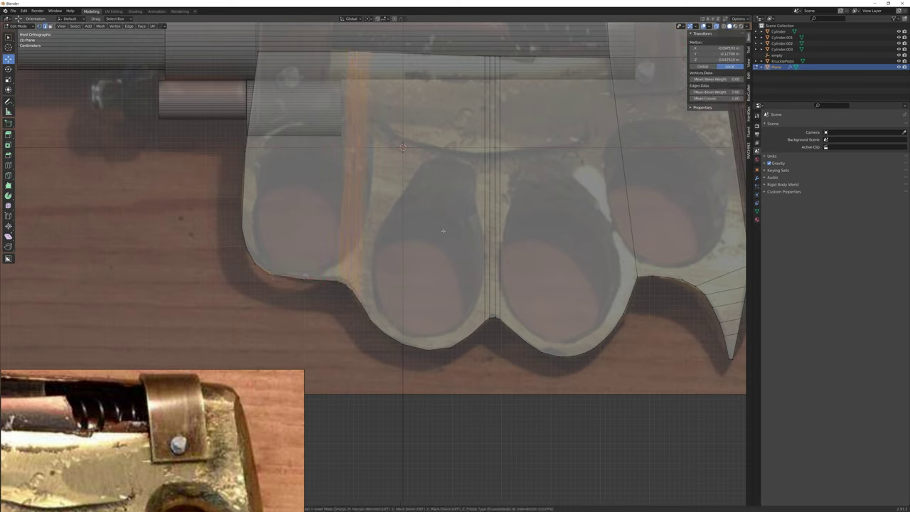
click(360, 304)
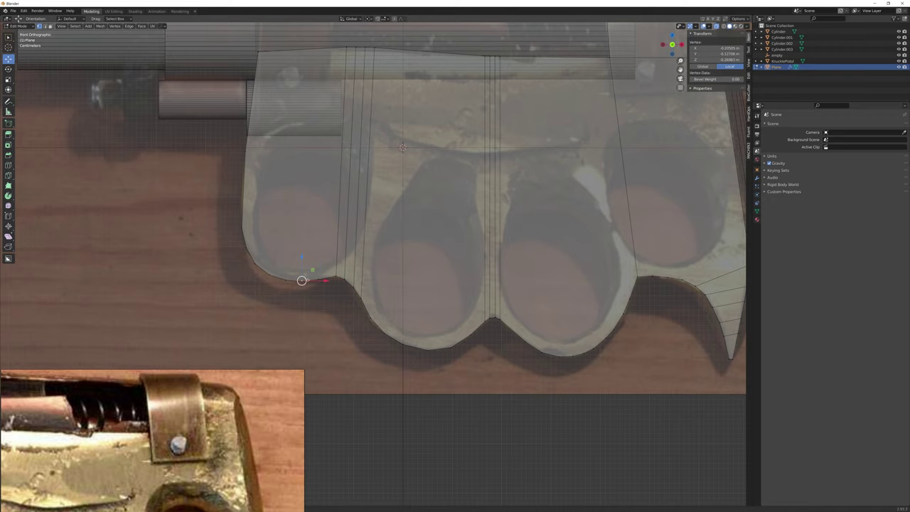
shift+middle_drag(242, 177, 227, 267)
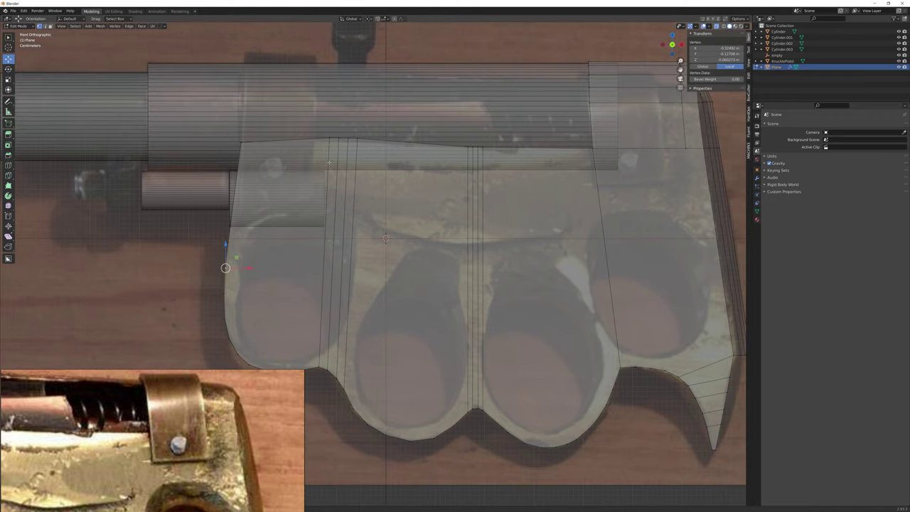
- Shift the spur tip and its top-right corner vertices along the X axis
key(g)
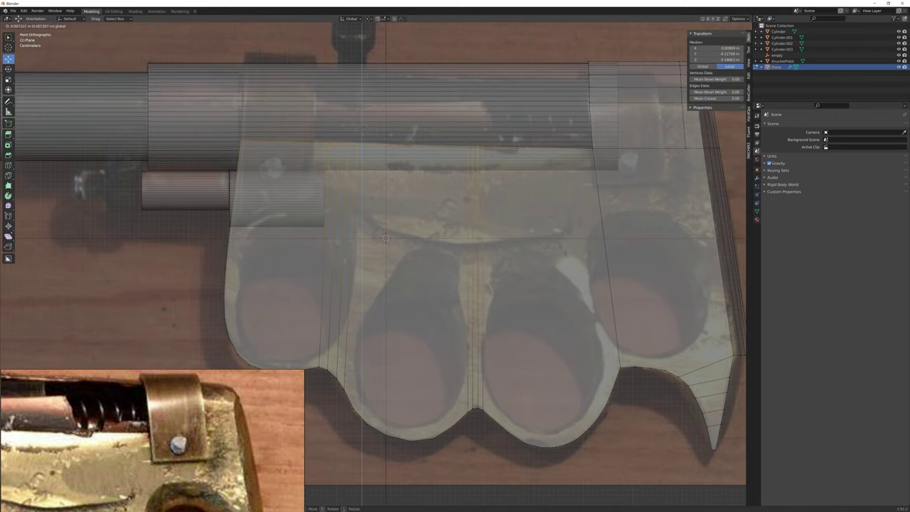
click(385, 238)
scroll(455, 306, up, 2)
click(455, 306)
drag(519, 186, 478, 172)
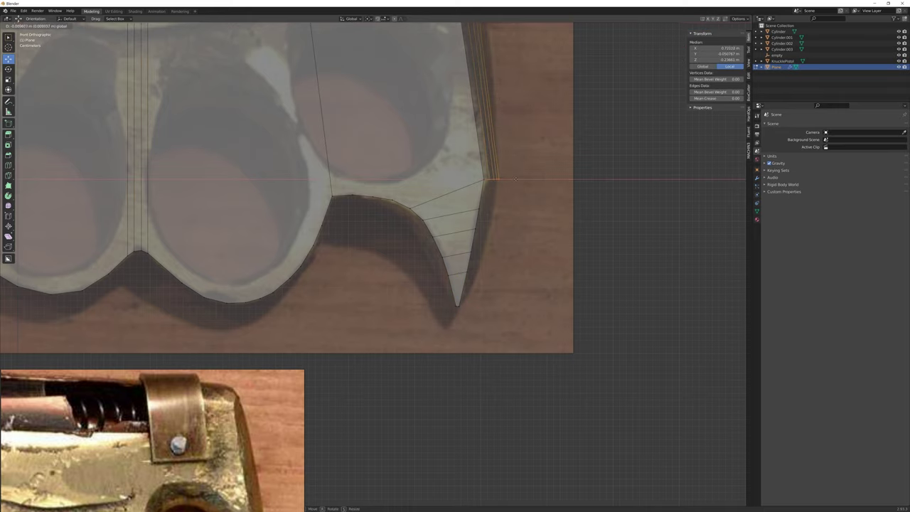
key(g)
key(x)
click(516, 179)
- Move an outer spur vertex along one axis and slightly rotate the corner vertices
click(486, 228)
key(g)
key(x)
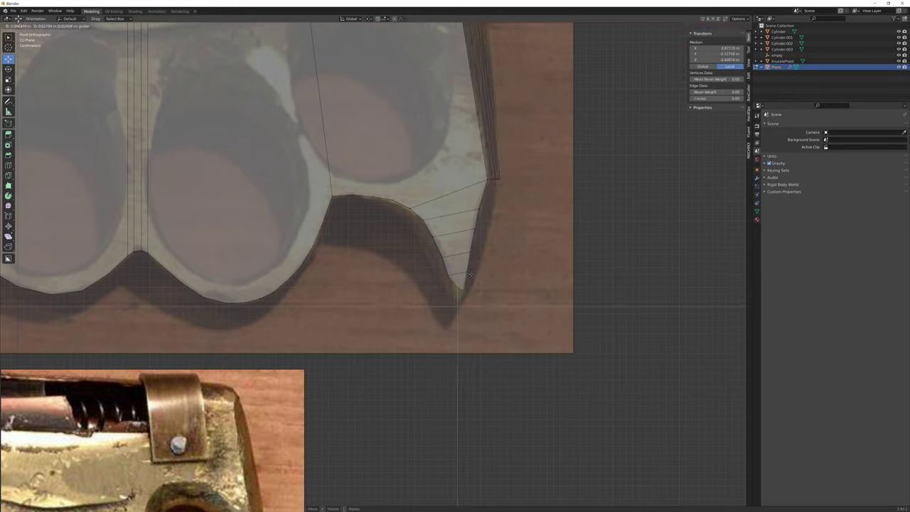
click(470, 275)
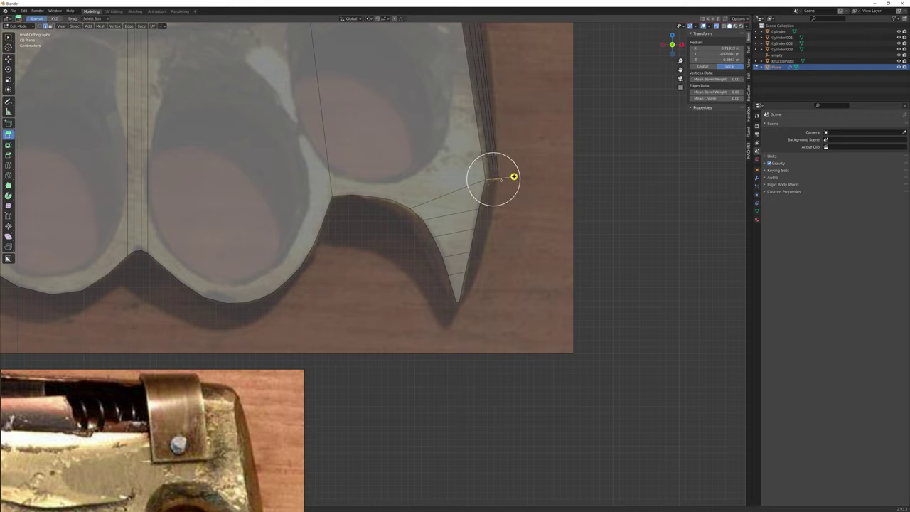
key(g)
key(r)
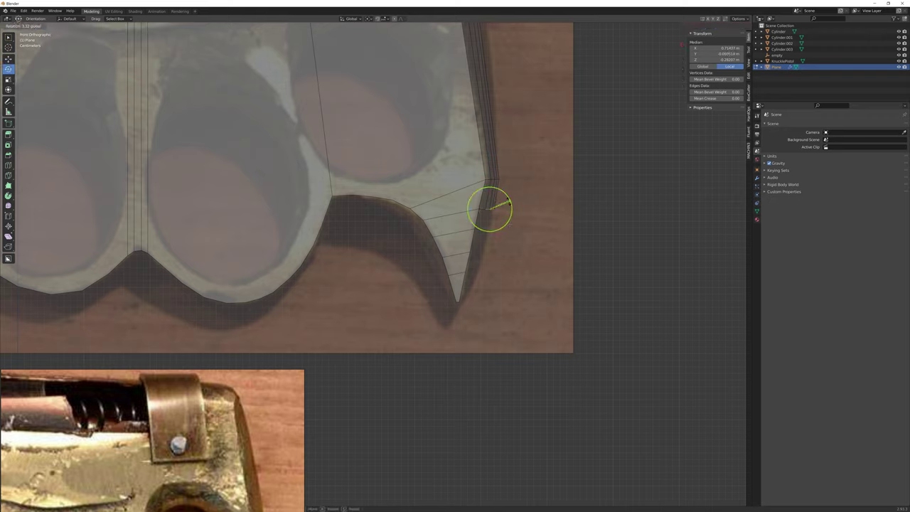
click(497, 230)
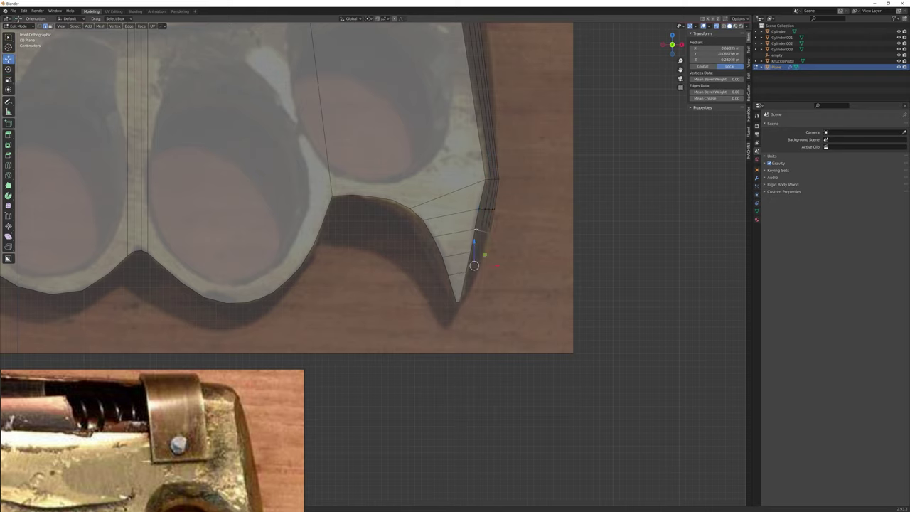
- Narrow the spur tip by scaling it along X and nudge vertices up the spur edge
key(s)
key(x)
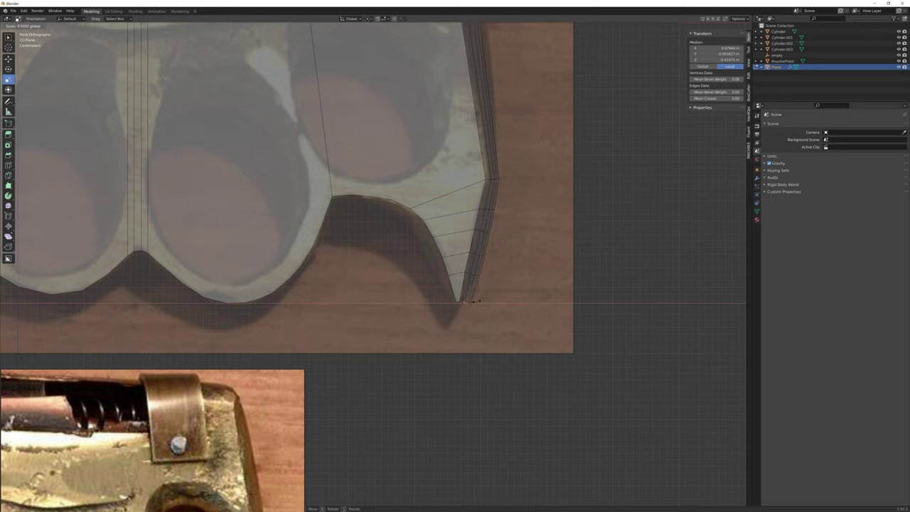
click(472, 291)
scroll(510, 262, up, 3)
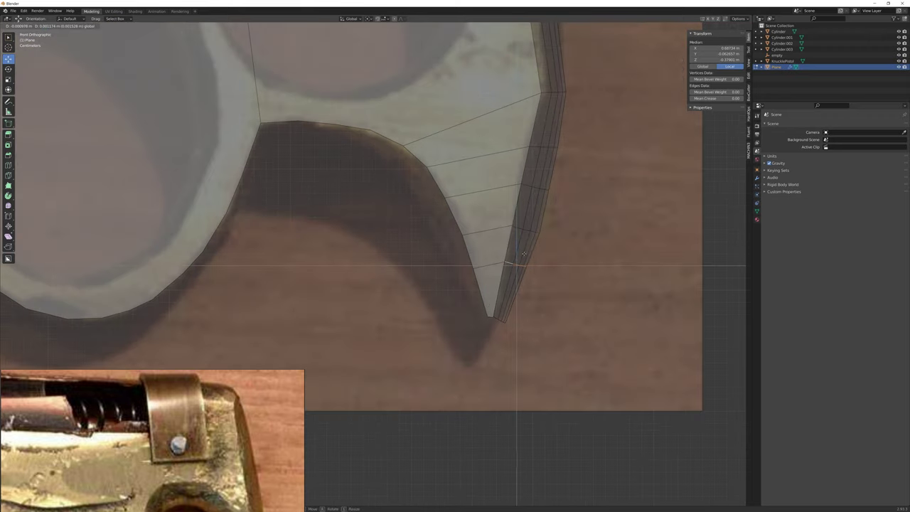
click(524, 212)
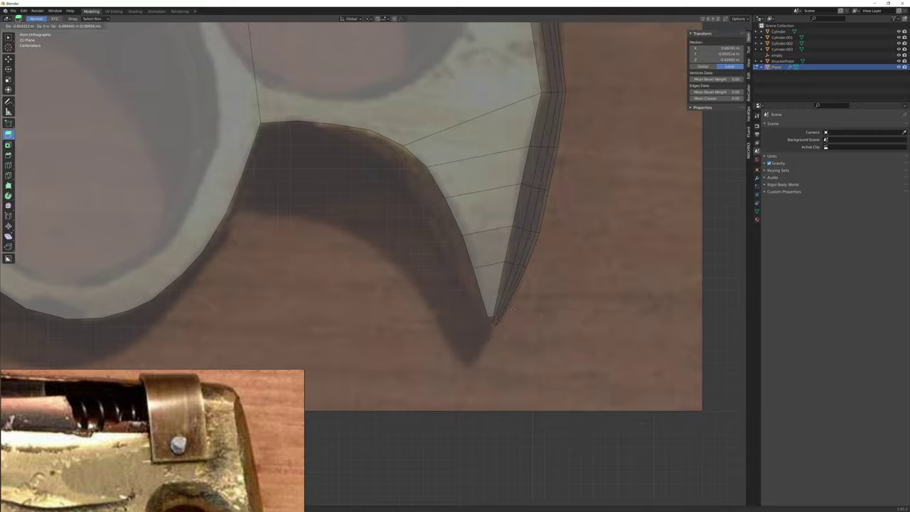
click(488, 324)
- In perspective view, scale the spur's lower loop to round it out
mouse_move(488, 324)
middle_down()
mouse_move(523, 293)
mouse_move(406, 315)
mouse_move(165, 152)
mouse_move(407, 354)
mouse_move(312, 232)
mouse_move(482, 299)
mouse_move(406, 232)
mouse_move(310, 192)
middle_up()
click(505, 306)
scroll(406, 315, up, 3)
key(s)
click(406, 315)
shift+click(407, 354)
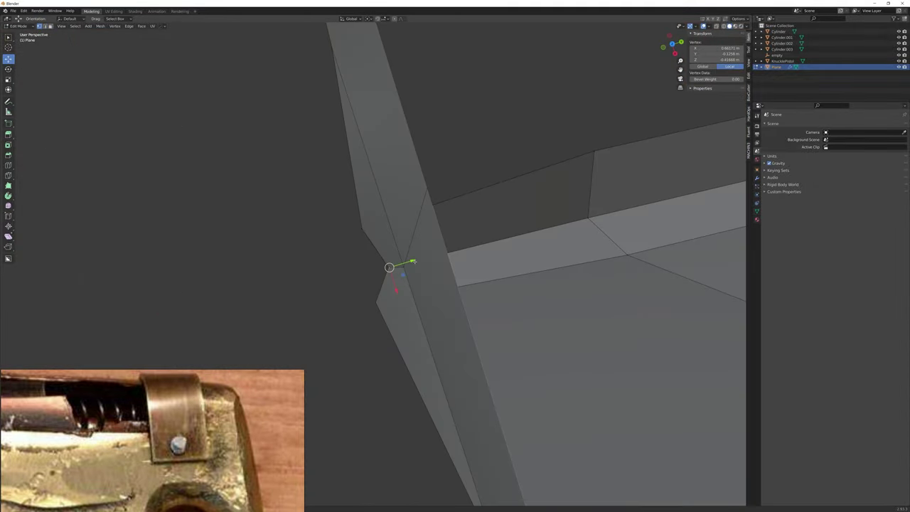
- With Linear-falloff proportional editing, pull the frame's rear bottom corner down into a hook
mouse_move(491, 270)
middle_down()
mouse_move(413, 245)
mouse_move(404, 271)
middle_up()
key(shift+space)
key(g)
click(404, 271)
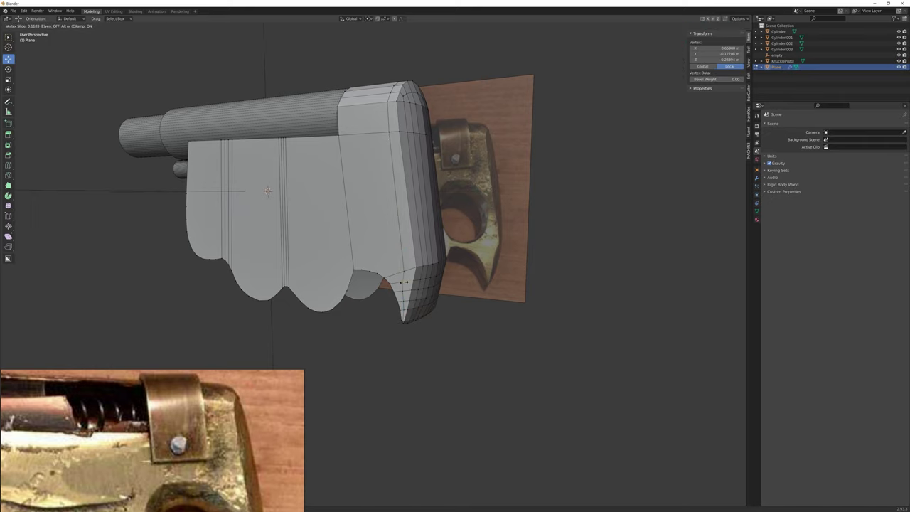
click(398, 19)
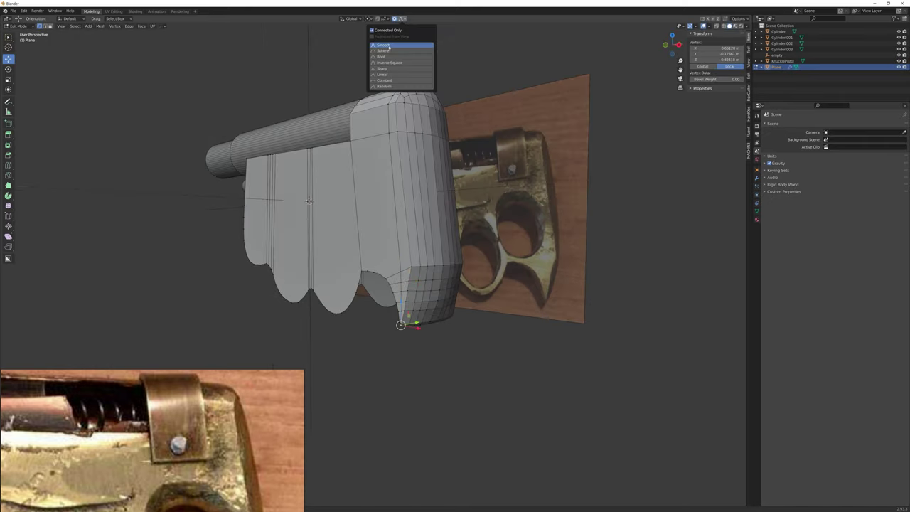
click(399, 70)
key(o)
key(g)
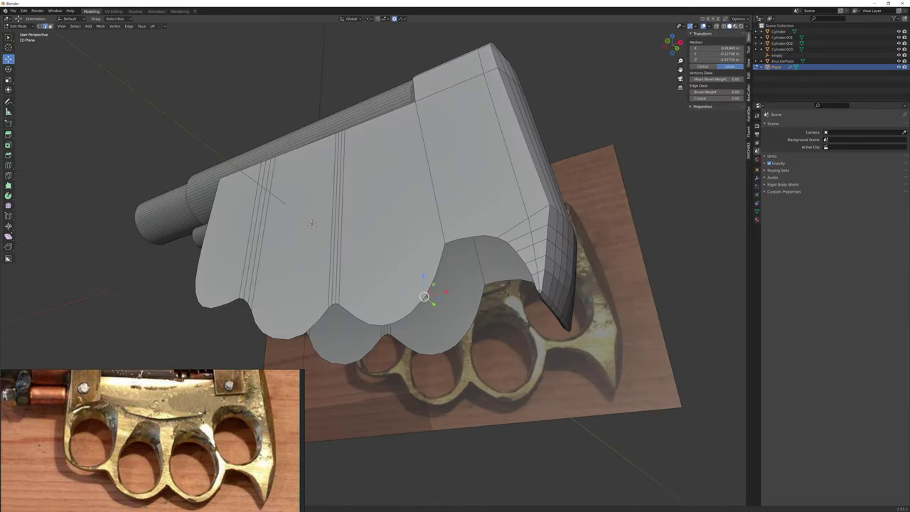
mouse_move(312, 223)
middle_down()
mouse_move(386, 270)
mouse_move(269, 139)
mouse_move(317, 232)
mouse_move(334, 214)
mouse_move(349, 238)
mouse_move(429, 254)
mouse_move(439, 245)
mouse_move(518, 254)
mouse_move(498, 261)
mouse_move(469, 355)
mouse_move(477, 319)
mouse_move(480, 336)
mouse_move(499, 317)
mouse_move(533, 234)
middle_up()
- Show the frame plate's modifier settings, leave edit mode and check edges on the frame
click(757, 177)
key(Tab)
key(Tab)
alt+click(519, 253)
click(477, 320)
key(Tab)
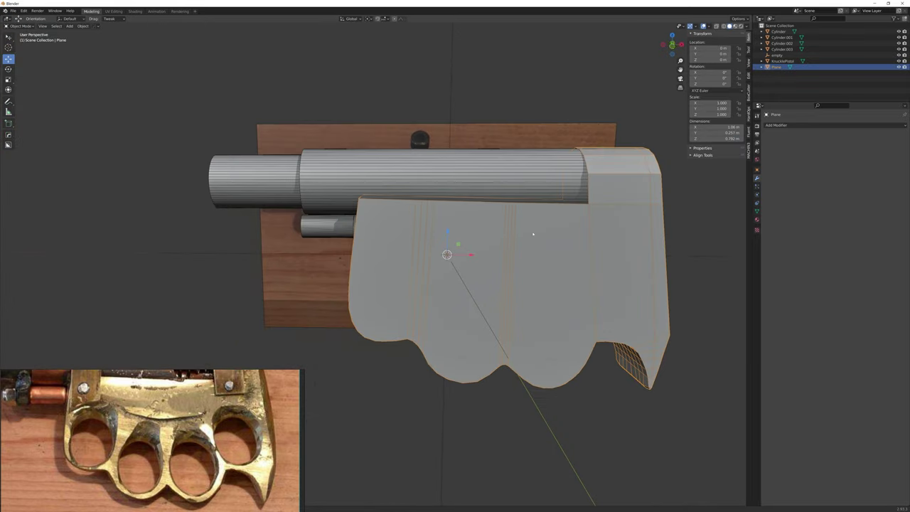
- In Front view, add a circle cutter and scale it to fit the rightmost finger ring
key(KP_1)
click(473, 260)
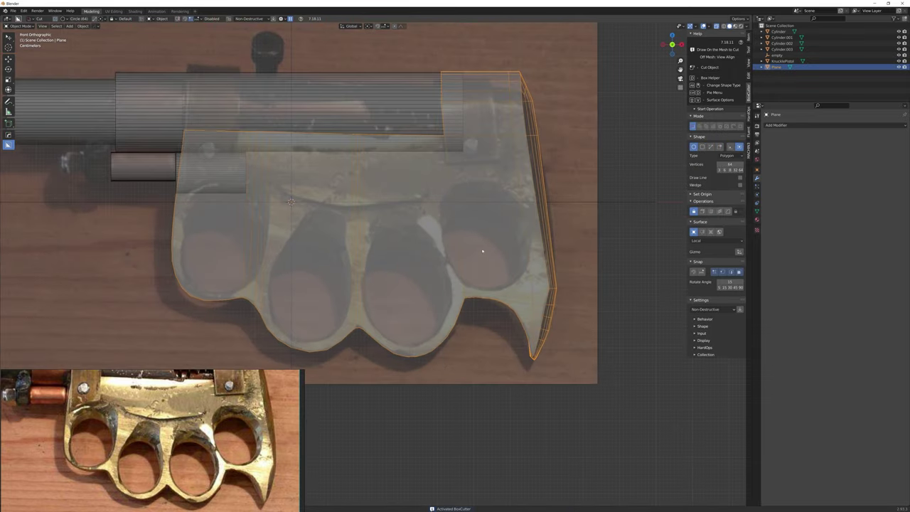
key(Tab)
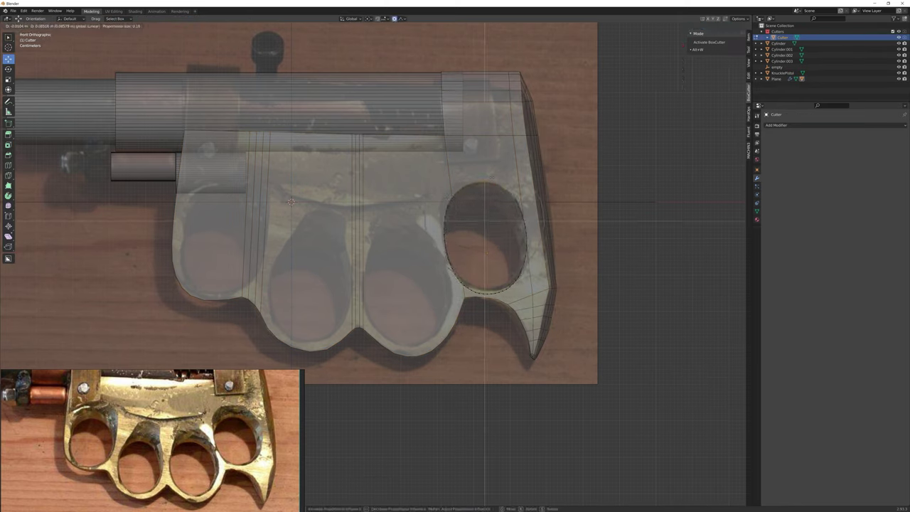
key(Tab)
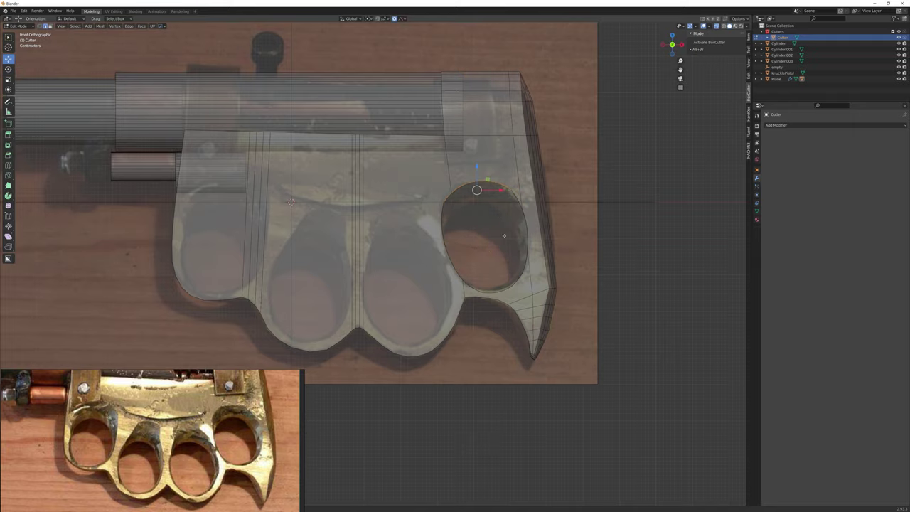
key(s)
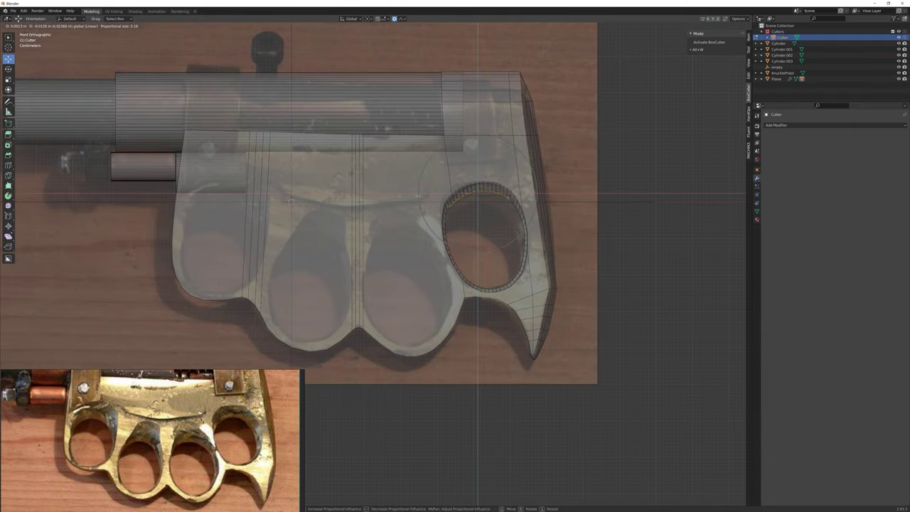
click(489, 187)
middle_drag(489, 187, 583, 144)
scroll(584, 144, up, 4)
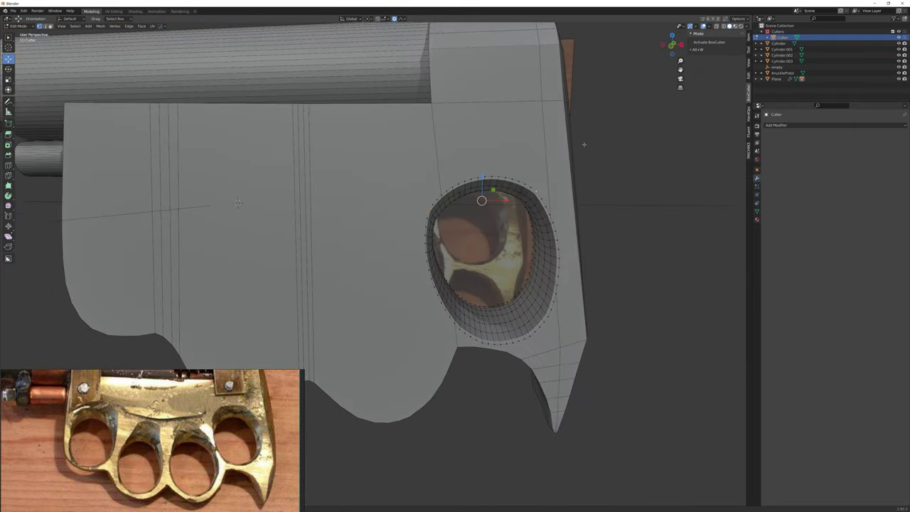
key(KP_1)
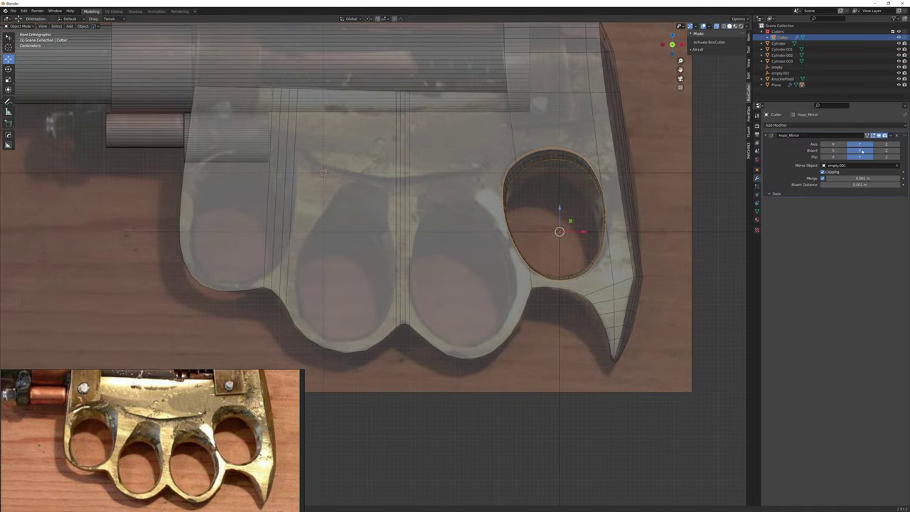
- Turn the cutter into an open ring and place copies over the next two finger holes
key(x)
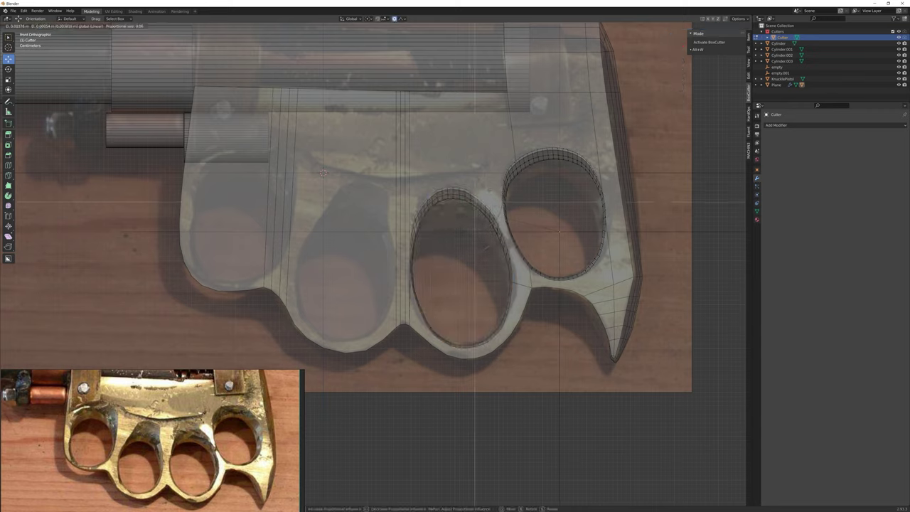
shift+middle_drag(468, 248, 517, 249)
key(l)
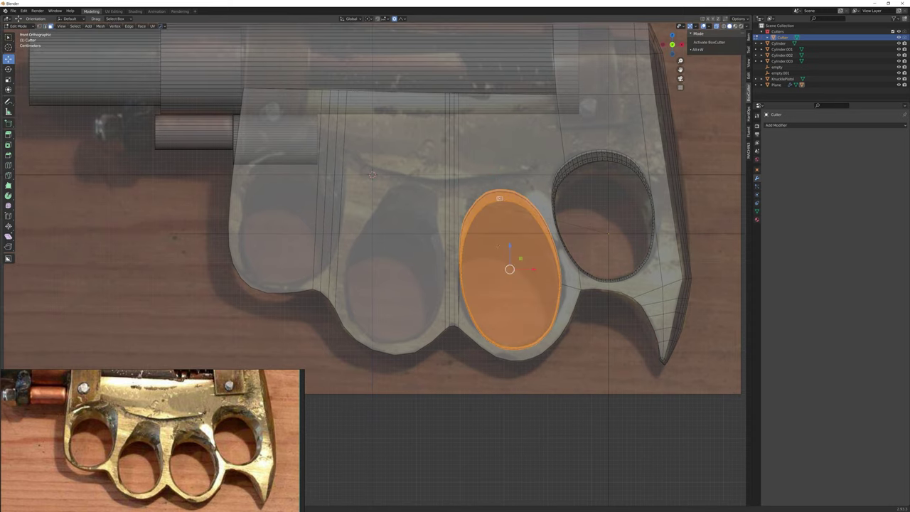
key(g)
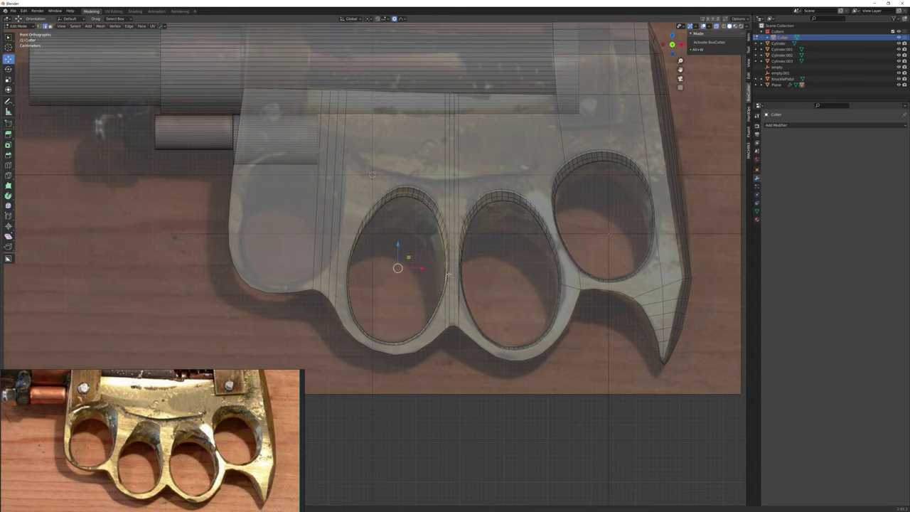
mouse_move(448, 274)
middle_down()
mouse_move(451, 260)
mouse_move(466, 275)
middle_up()
key(KP_1)
key(g)
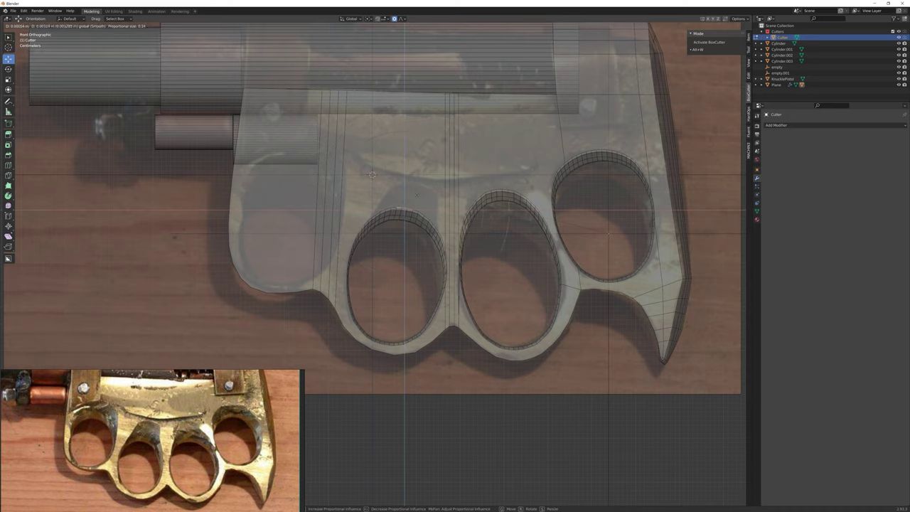
mouse_move(407, 210)
middle_down()
mouse_move(426, 199)
mouse_move(415, 204)
middle_up()
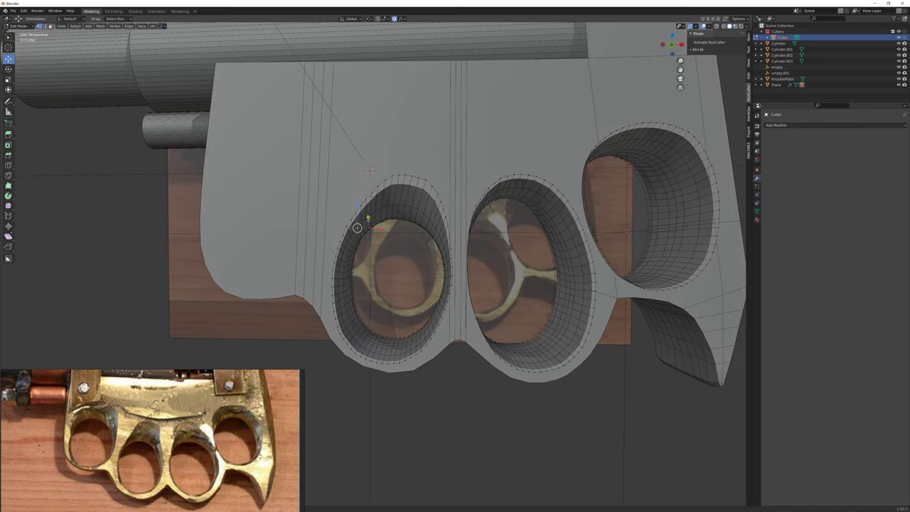
key(Tab)
middle_drag(364, 161, 427, 231)
- With X-ray on, move a cutter ring to the leftmost hole and reshape it proportionally
key(KP_1)
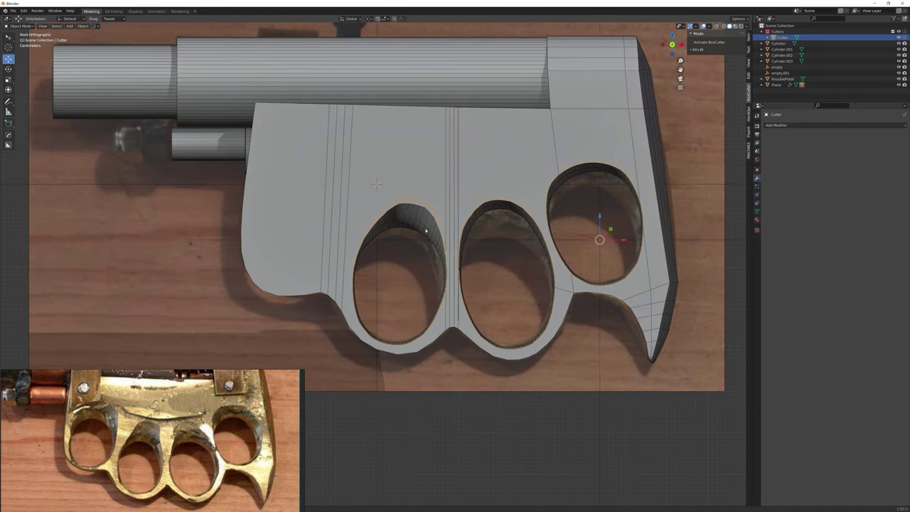
key(alt+z)
key(Tab)
key(g)
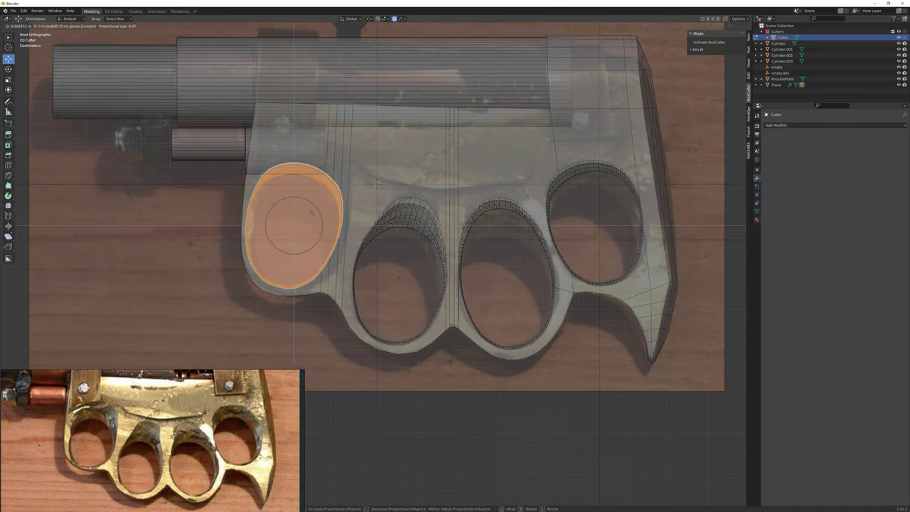
click(311, 212)
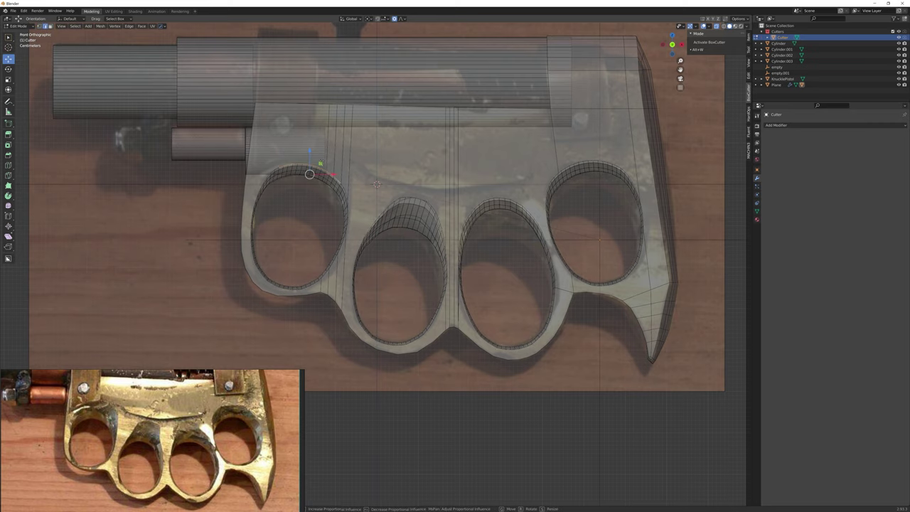
middle_drag(311, 176, 304, 202)
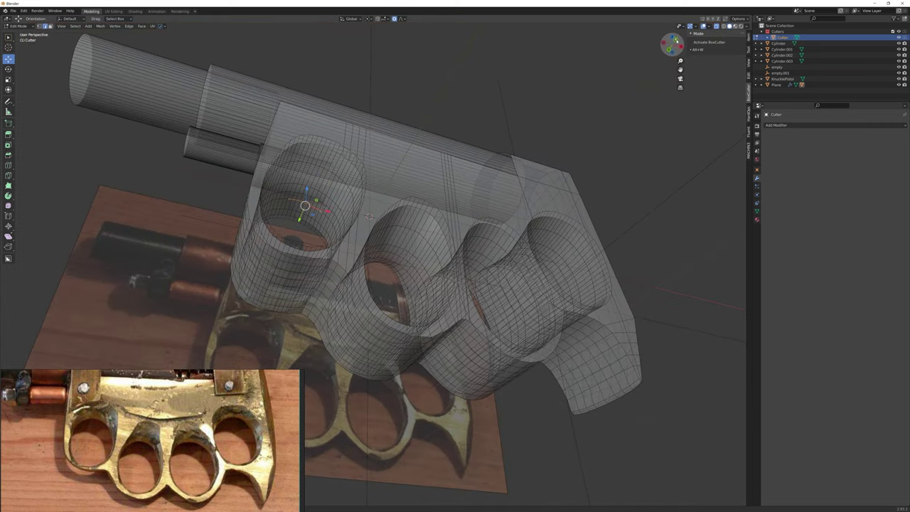
key(KP_1)
key(g)
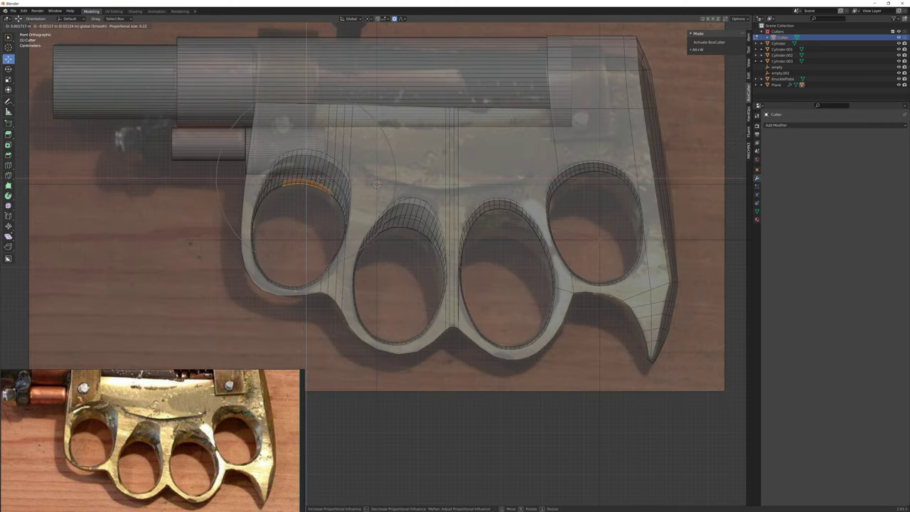
click(339, 207)
click(377, 184)
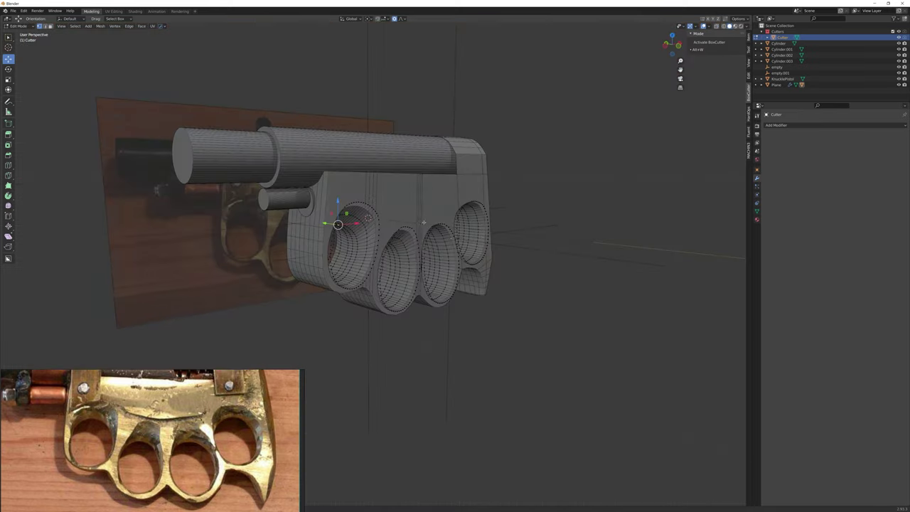
mouse_move(376, 184)
middle_down()
mouse_move(377, 217)
mouse_move(383, 198)
mouse_move(425, 231)
middle_up()
key(Tab)
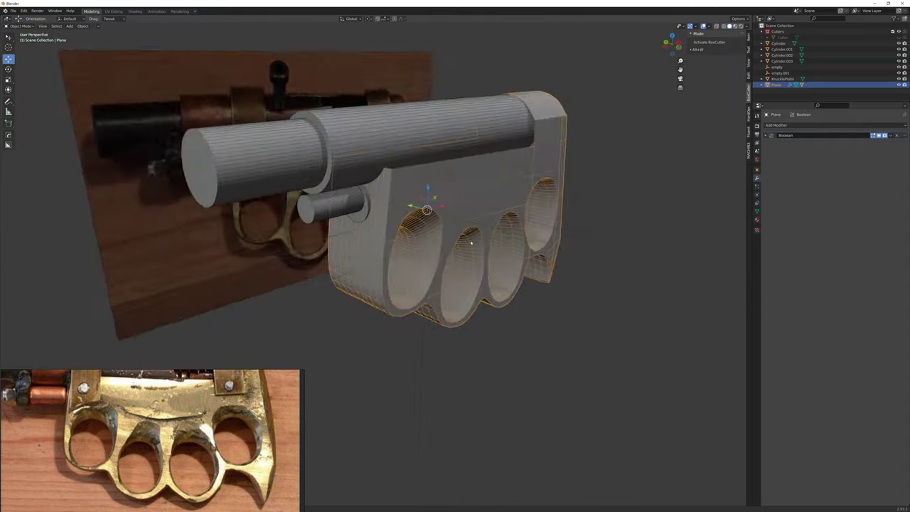
- Try HardOps taper and wedge deformations on the frame along Z, X and Y, then cancel them
click(370, 265)
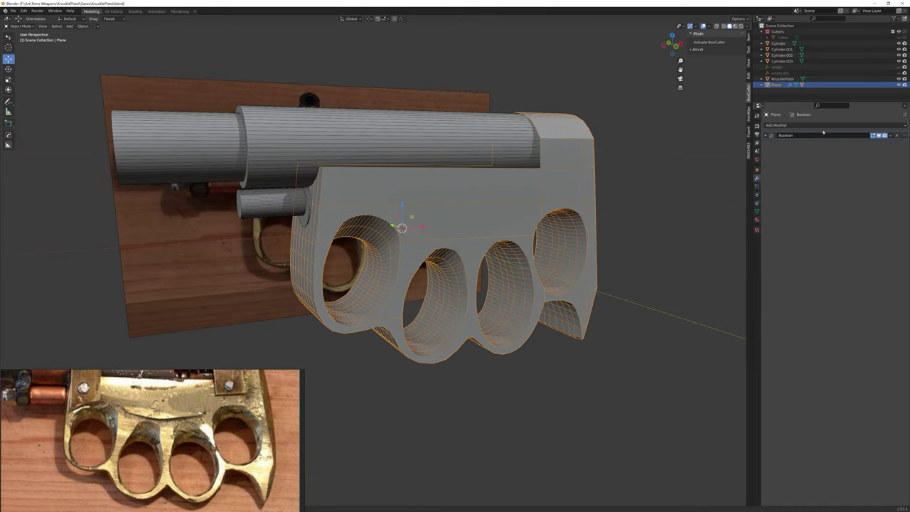
click(776, 125)
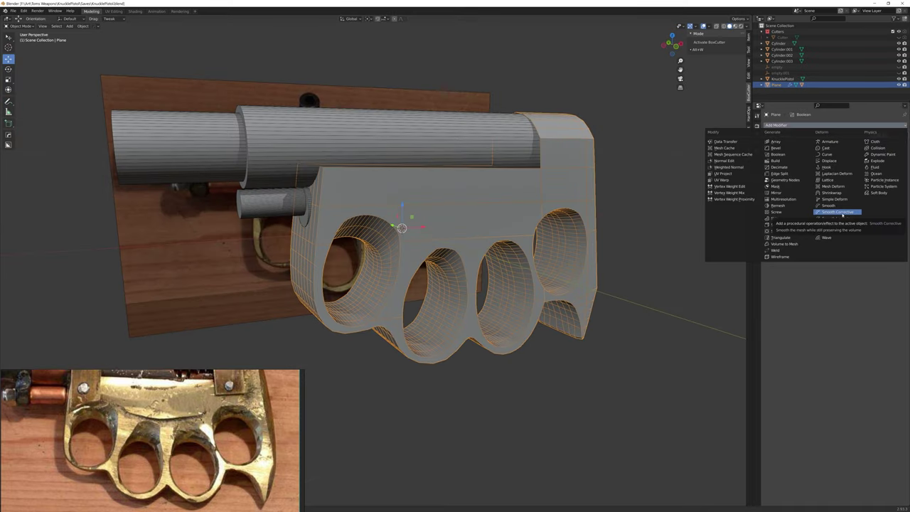
key(q)
click(526, 367)
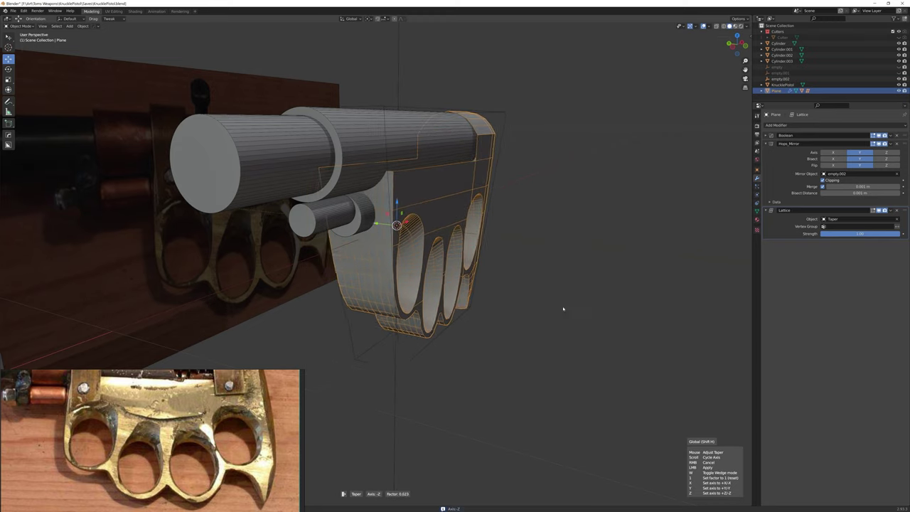
right_click(517, 327)
middle_drag(517, 327, 537, 338)
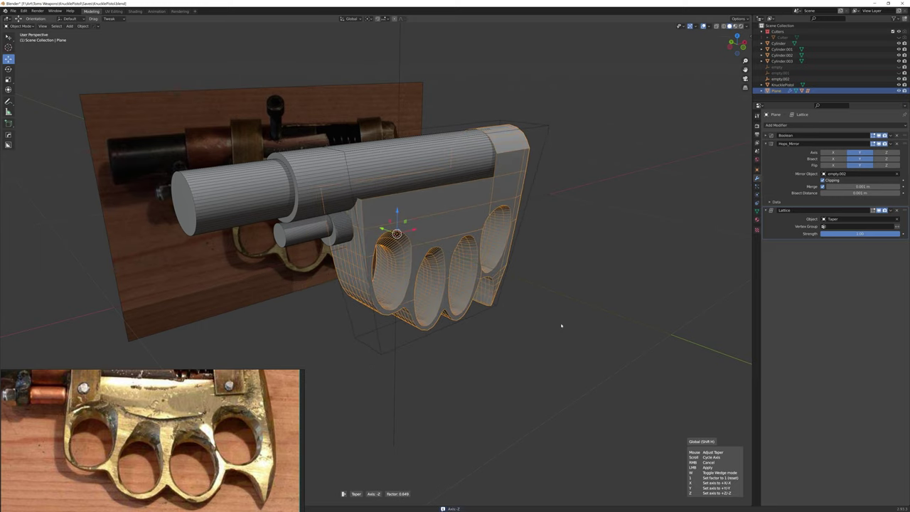
right_click(567, 325)
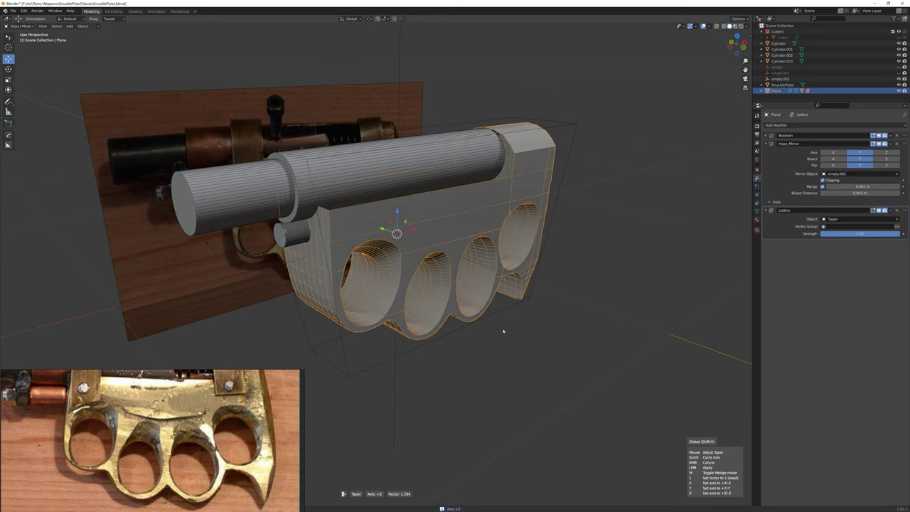
right_click(561, 342)
key(Escape)
key(z)
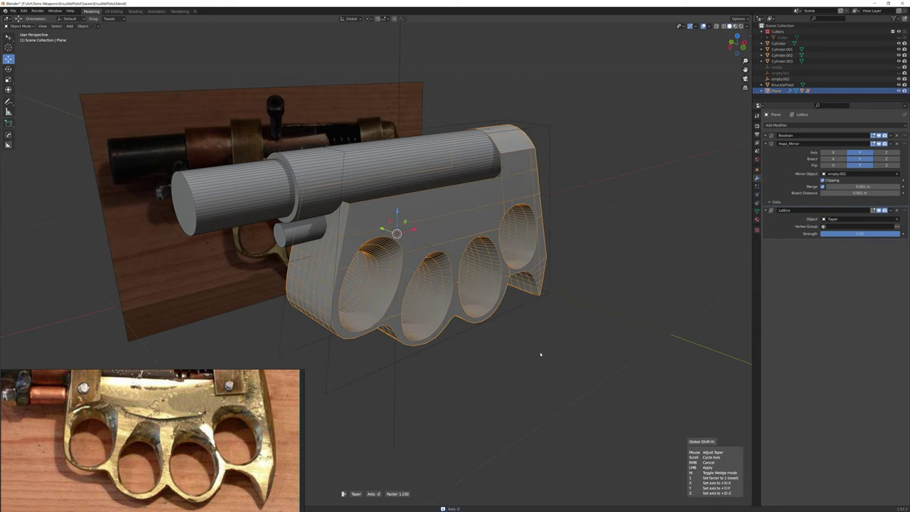
key(w)
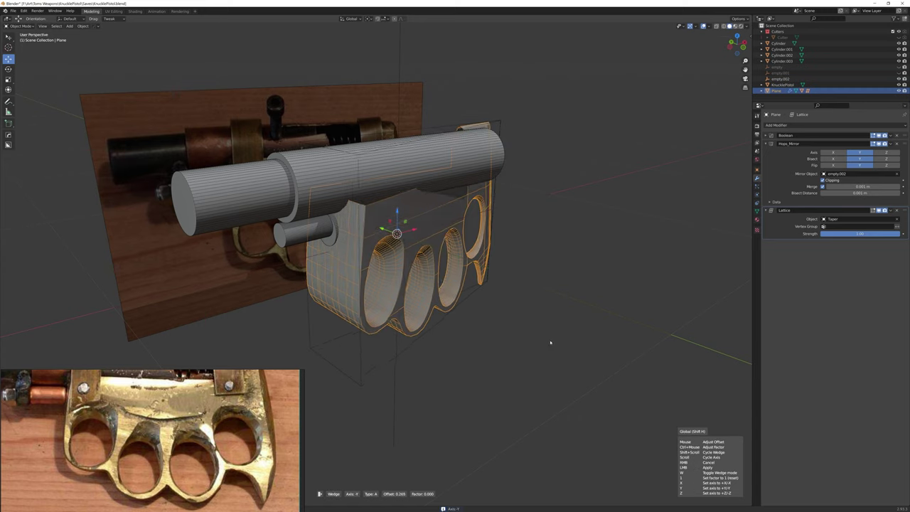
key(x)
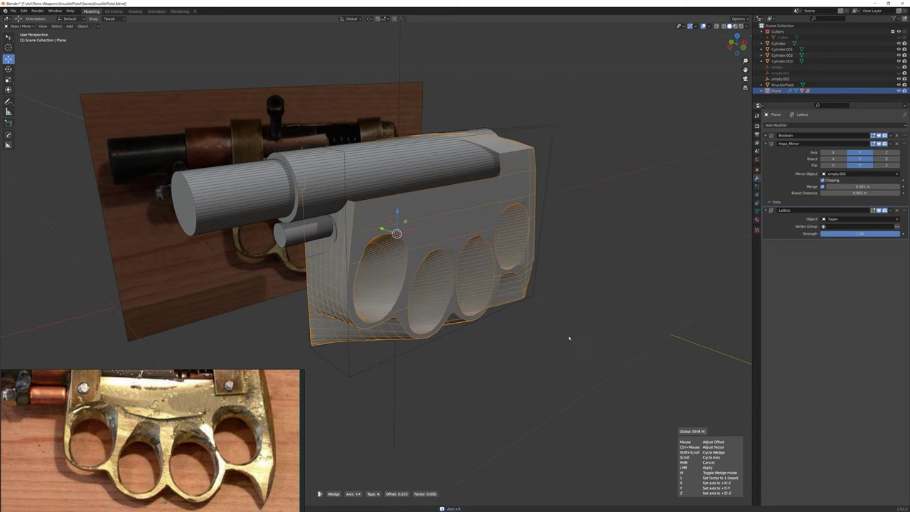
key(y)
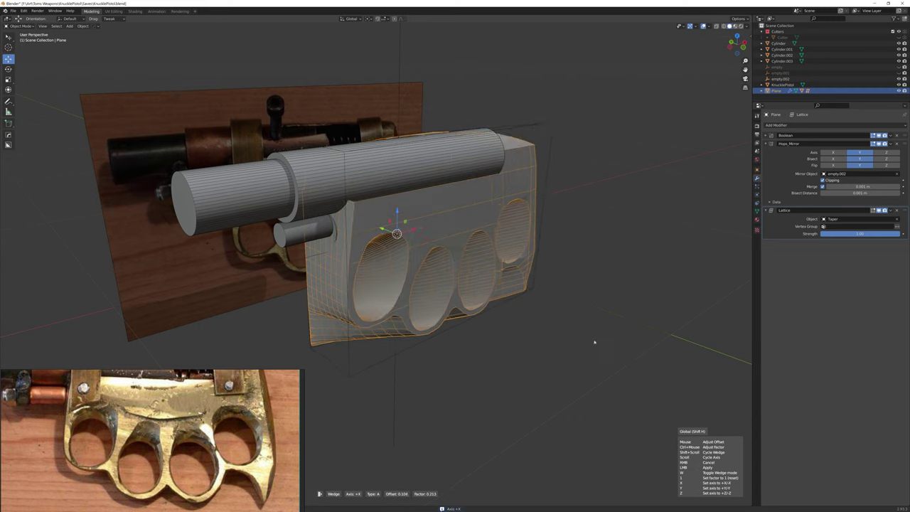
right_click(586, 343)
- Start a lattice taper on the frame, switch it to the X axis, then cancel it
key(q)
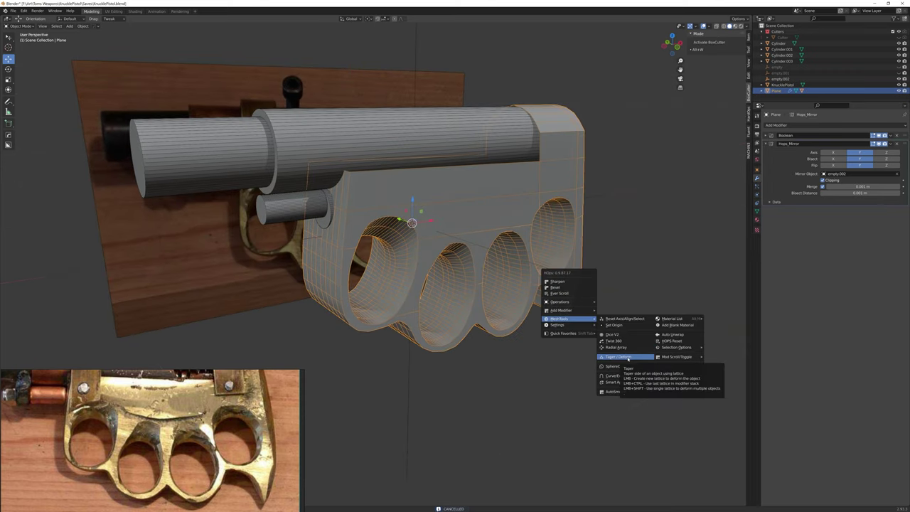
click(628, 357)
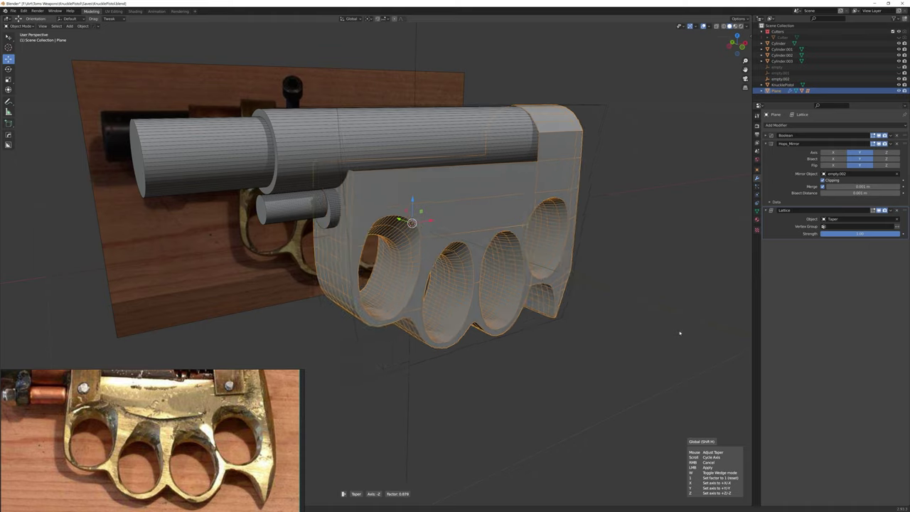
key(y)
key(x)
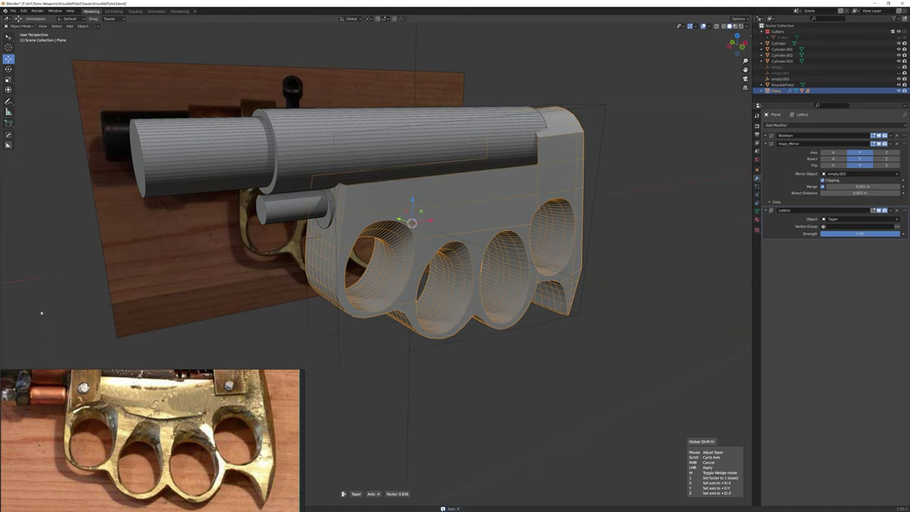
scroll(90, 304, down, 1)
scroll(89, 298, down, 1)
scroll(89, 292, down, 1)
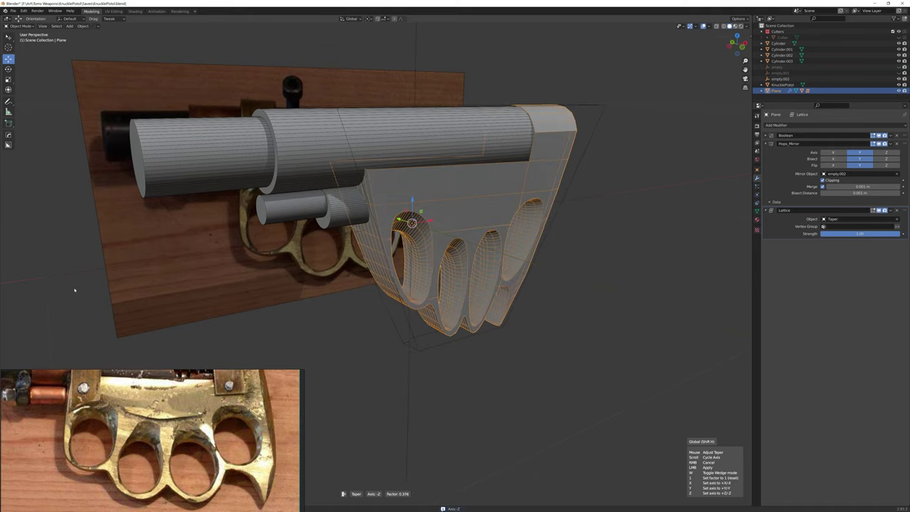
scroll(89, 287, down, 1)
right_click(88, 286)
middle_drag(88, 286, 470, 214)
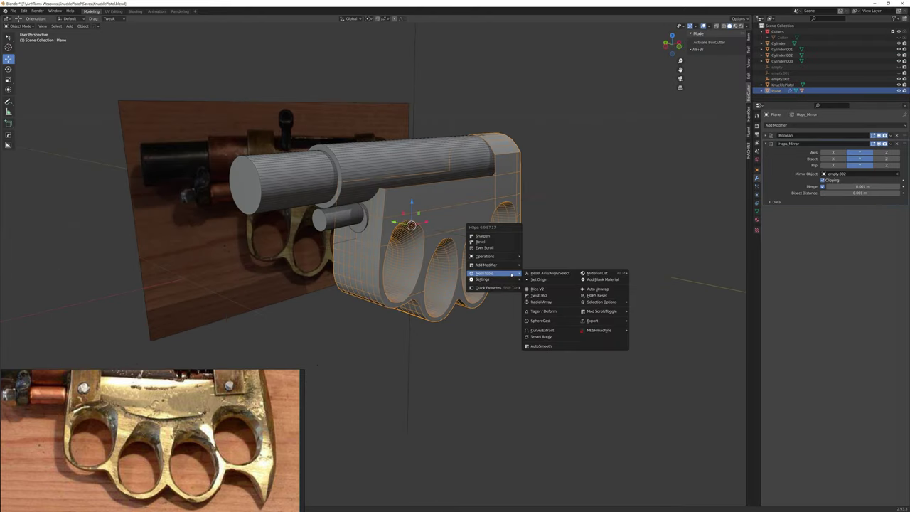
- Add a Taper lattice around the frame and scale its points in edit mode
key(q)
click(597, 299)
middle_drag(597, 299, 630, 266)
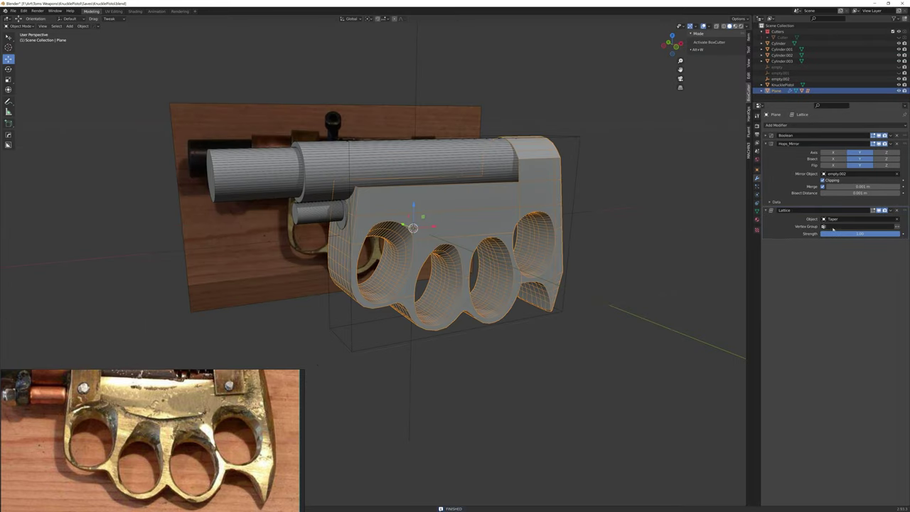
click(577, 213)
mouse_move(577, 214)
middle_down()
mouse_move(427, 220)
mouse_move(422, 301)
mouse_move(396, 294)
mouse_move(379, 349)
mouse_move(369, 217)
mouse_move(468, 331)
mouse_move(391, 300)
mouse_move(504, 335)
mouse_move(390, 381)
mouse_move(422, 341)
middle_up()
key(Tab)
key(s)
click(369, 217)
key(Tab)
- Apply the lattice taper to the frame mesh and go back into its edit mode
mouse_move(415, 243)
middle_down()
mouse_move(437, 355)
mouse_move(366, 366)
mouse_move(406, 371)
middle_up()
key(ctrl+a)
mouse_move(737, 217)
middle_down()
mouse_move(558, 266)
mouse_move(427, 235)
mouse_move(365, 207)
middle_up()
key(Tab)
scroll(455, 135, up, 3)
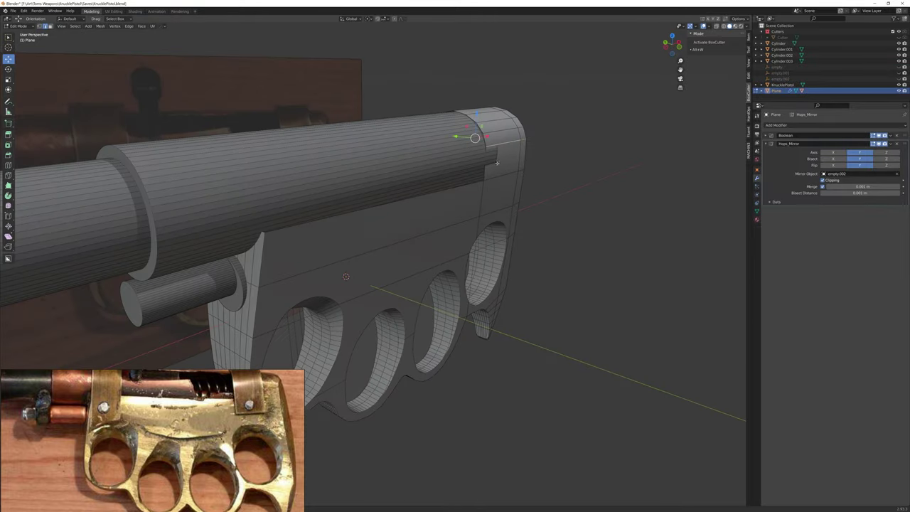
- Draw a BoxCutter circle cut on the frame front around the lower cylinder
key(Tab)
middle_drag(505, 142, 474, 239)
key(alt+x)
key(Escape)
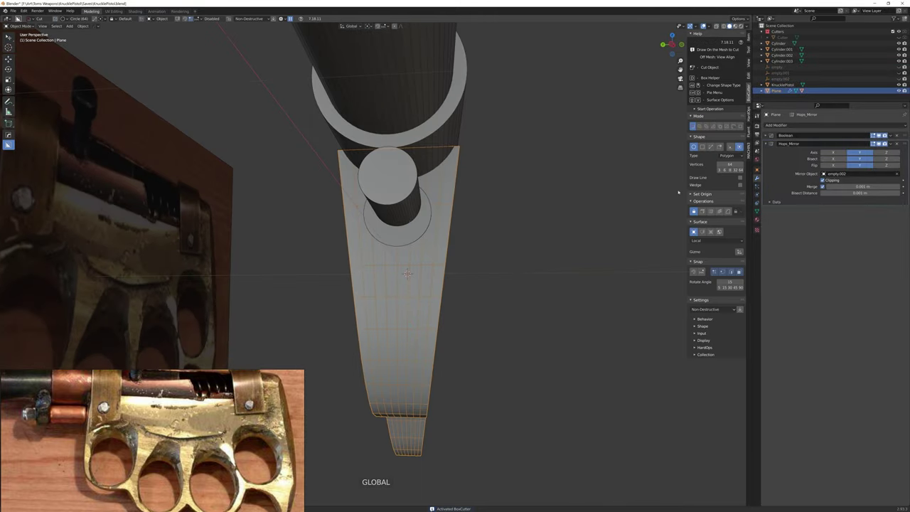
drag(400, 252, 426, 280)
middle_drag(426, 280, 406, 283)
key(q)
key(Escape)
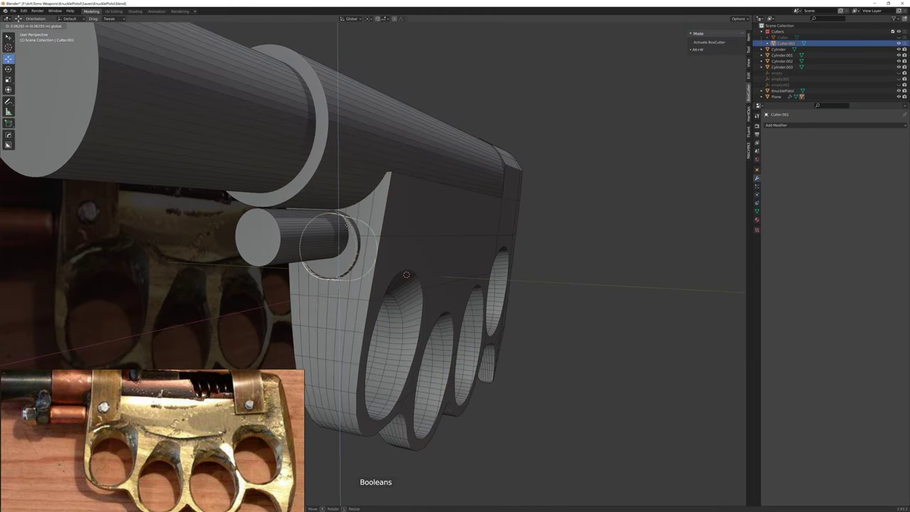
- Resize the round cutter and inspect its mesh from the left side view
key(KP_3)
scroll(497, 279, up, 2)
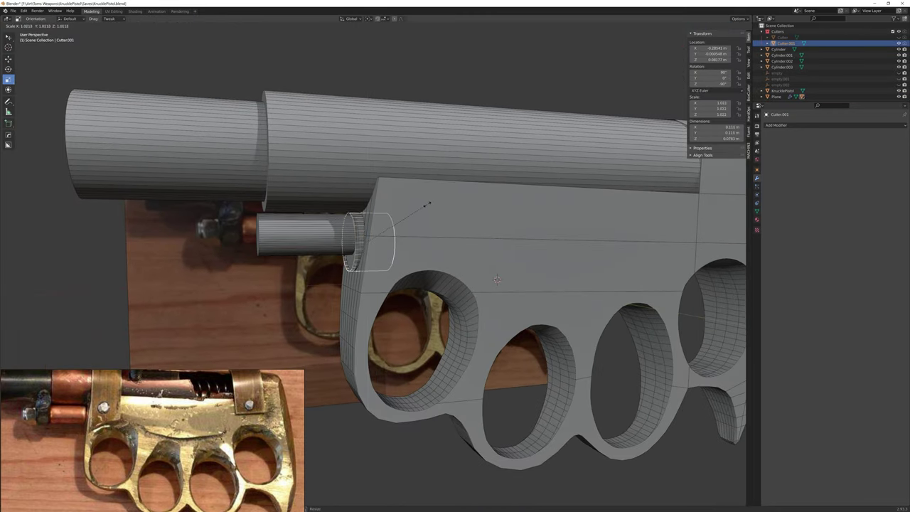
click(426, 205)
middle_drag(426, 204, 462, 213)
key(Tab)
key(ctrl+KP_3)
scroll(518, 203, up, 3)
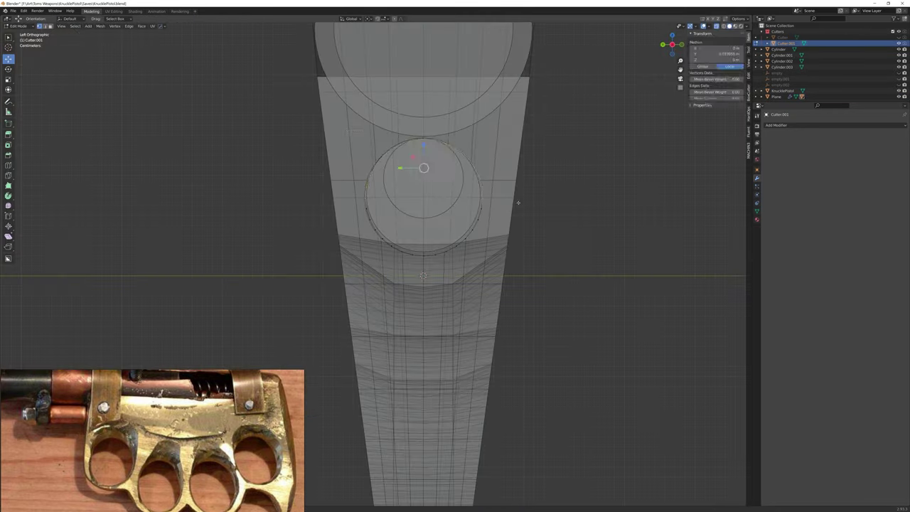
middle_drag(518, 202, 404, 253)
key(Tab)
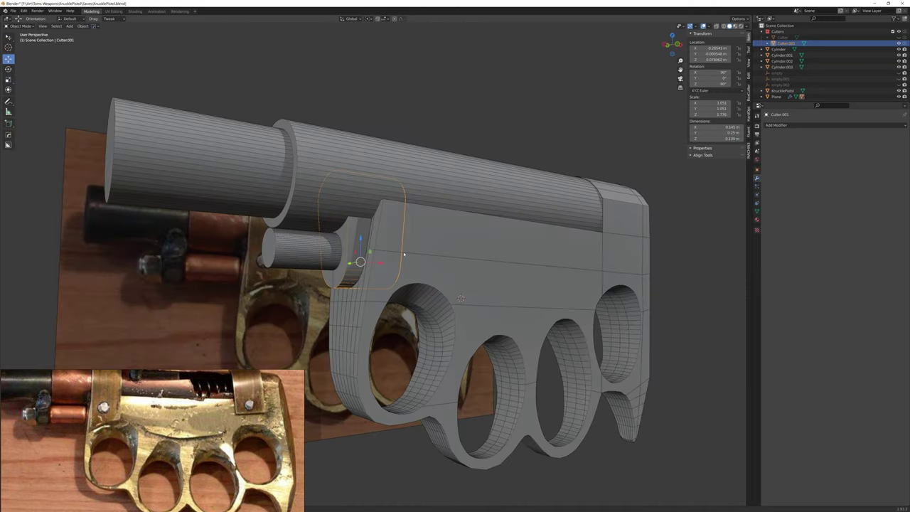
- Move Cutter.001 into place around the rod and scale it up
key(g)
mouse_move(404, 254)
middle_down()
mouse_move(413, 310)
mouse_move(408, 275)
mouse_move(401, 332)
middle_up()
click(413, 311)
click(400, 332)
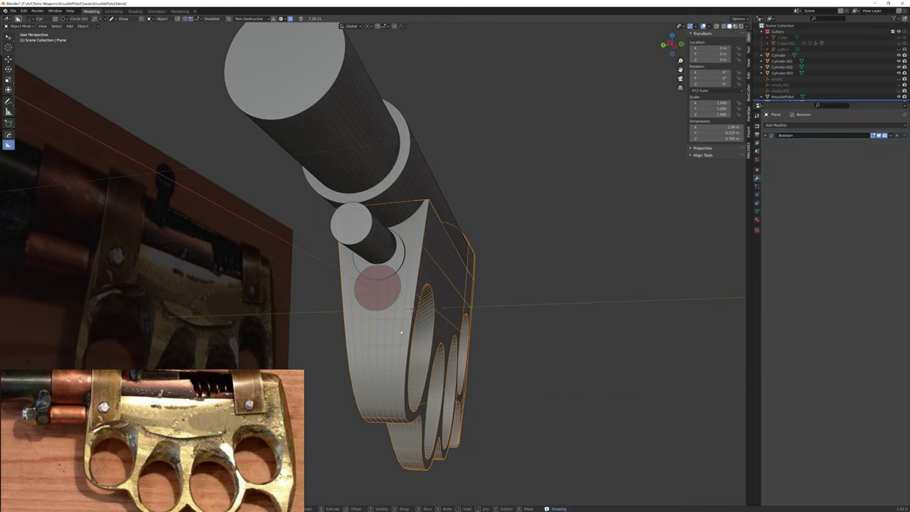
click(377, 288)
middle_drag(377, 288, 631, 117)
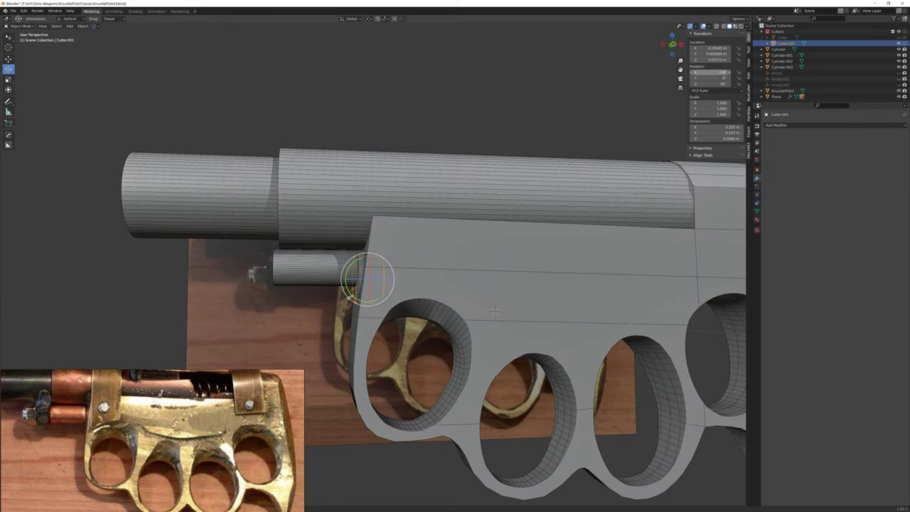
middle_drag(426, 284, 461, 250)
key(s)
click(455, 263)
- Adjust Cutter.001's points in side view so the recess fits the rod
key(Tab)
key(ctrl+KP_3)
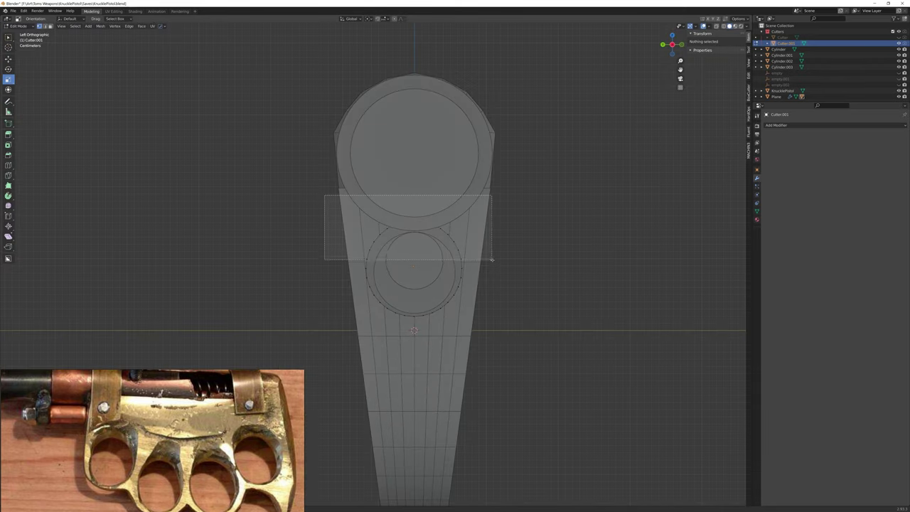
key(Return)
middle_drag(414, 329, 668, 342)
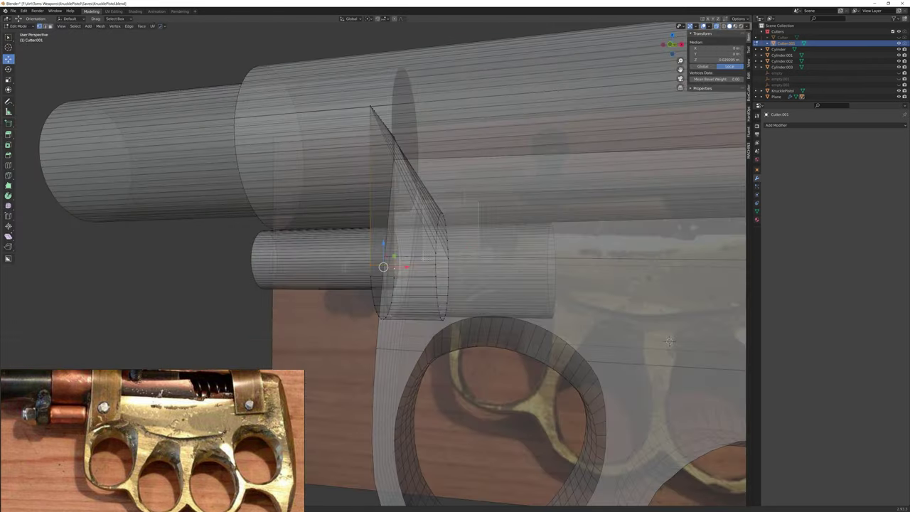
key(Tab)
- Isolate the frame and show it in see-through display
click(427, 264)
key(alt+z)
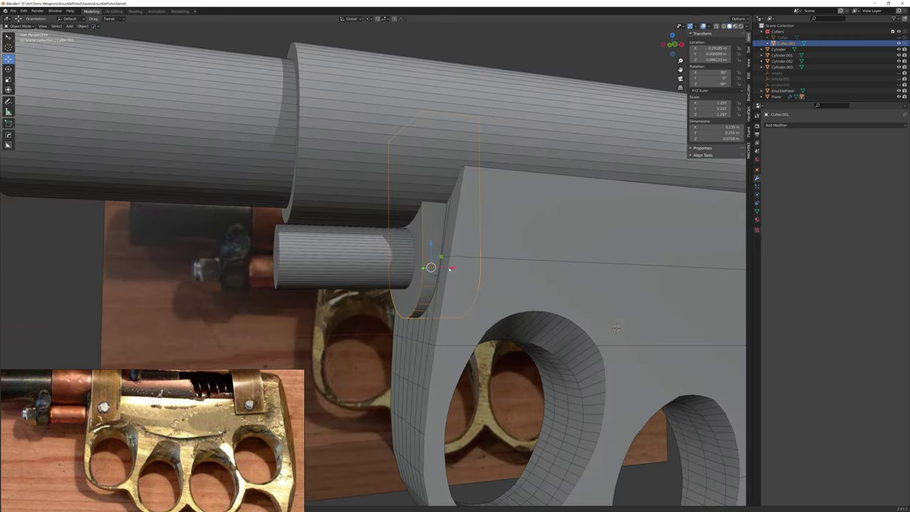
key(Tab)
mouse_move(426, 263)
middle_down()
mouse_move(487, 246)
mouse_move(346, 259)
mouse_move(557, 144)
middle_up()
key(KP_Divide)
key(alt+z)
key(ctrl+r)
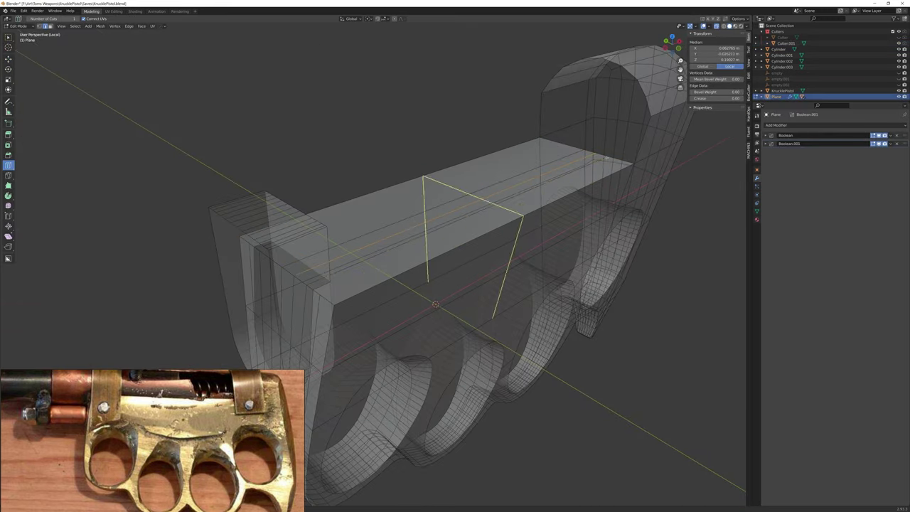
- Cancel the edge loop and inspect the frame's end face
middle_drag(337, 244, 416, 212)
right_click(417, 212)
click(447, 349)
key(alt+z)
mouse_move(447, 349)
middle_down()
mouse_move(497, 284)
mouse_move(463, 299)
mouse_move(540, 270)
middle_up()
scroll(462, 298, up, 2)
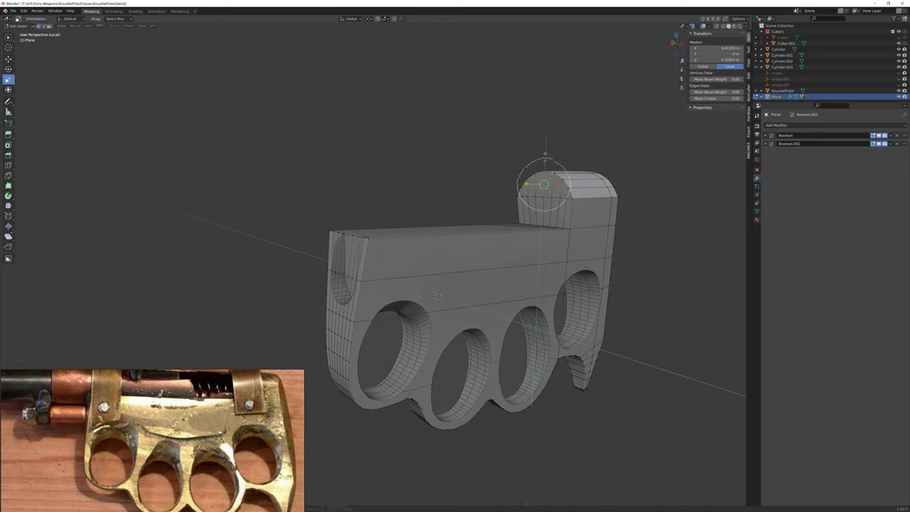
- Scale Cutter.001's top face with proportional falloff to carve the slot beneath the barrel
alt+click(391, 234)
click(391, 246)
key(Tab)
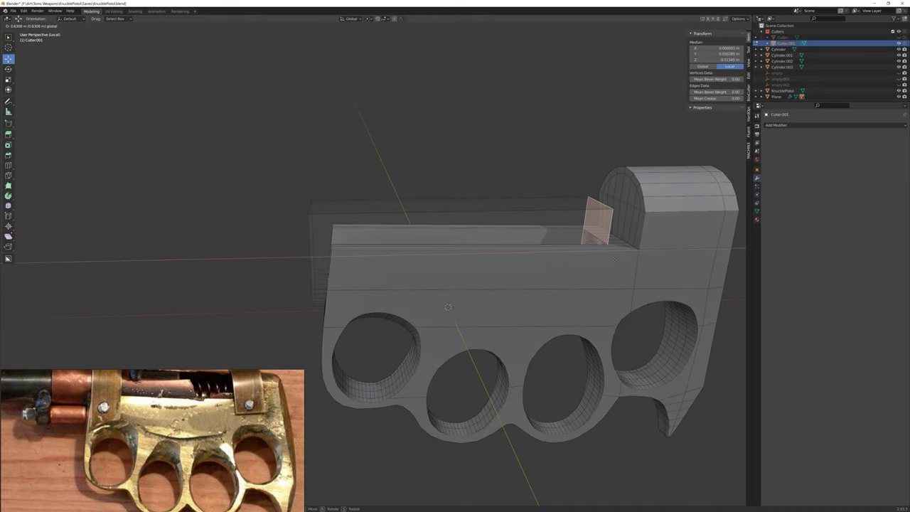
click(614, 260)
mouse_move(614, 260)
middle_down()
mouse_move(583, 252)
mouse_move(360, 272)
mouse_move(453, 263)
middle_up()
middle_drag(437, 179, 376, 193)
key(s)
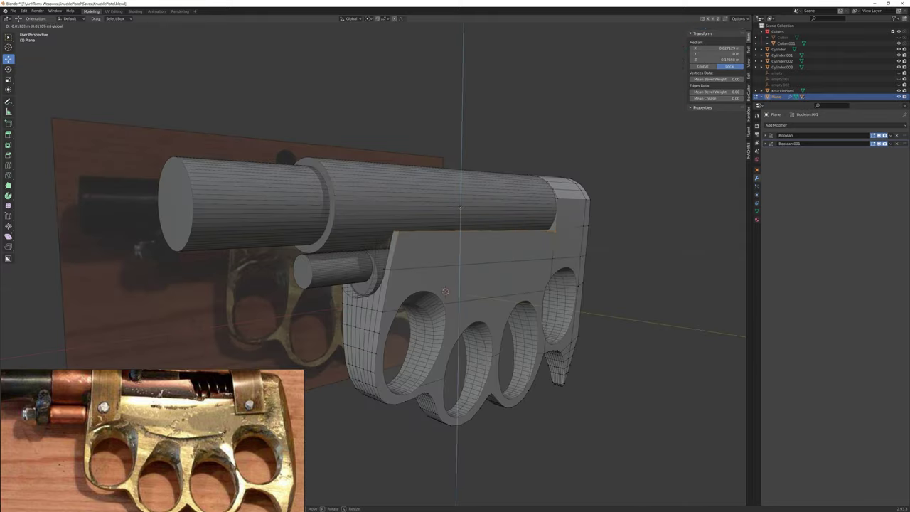
mouse_move(399, 270)
middle_down()
mouse_move(512, 270)
mouse_move(491, 269)
mouse_move(515, 278)
mouse_move(483, 285)
mouse_move(498, 256)
mouse_move(650, 193)
mouse_move(519, 290)
middle_up()
- Save KnucklePistol.blend and duplicate the barrel cylinder into a new ring
key(ctrl+s)
click(515, 278)
key(shift+d)
- Edit the duplicated cylinder in see-through mode and rotate it into a band
scroll(498, 256, up, 4)
right_click(433, 234)
key(Tab)
key(alt+z)
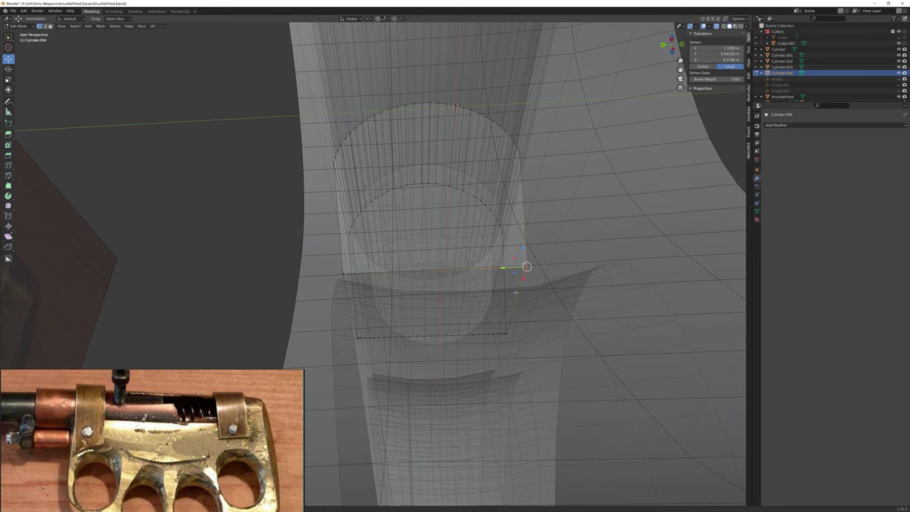
key(Tab)
key(alt+z)
middle_drag(352, 343, 287, 338)
scroll(320, 334, down, 5)
key(shift+space)
key(r)
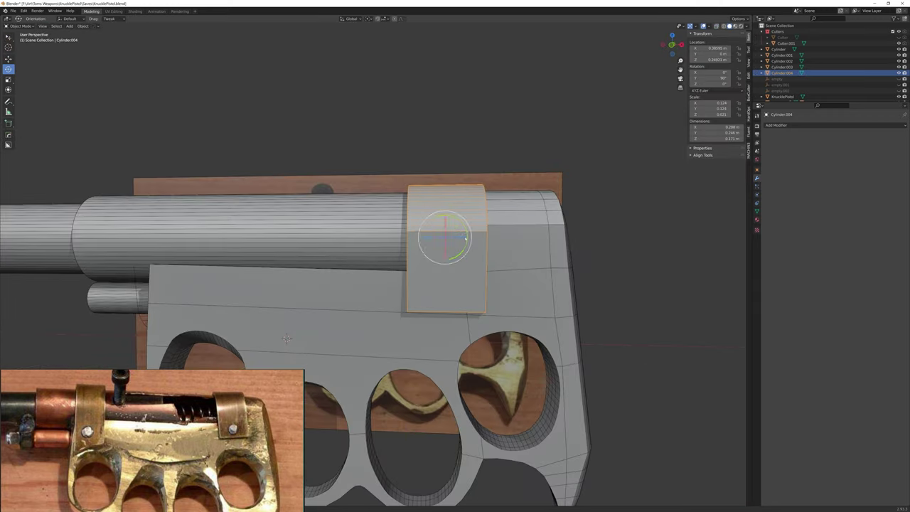
- Isolate the band, tilt it to match the reference photo, and select points on it
key(alt+z)
middle_drag(482, 231, 514, 254)
key(Tab)
key(alt+z)
key(Tab)
key(KP_Divide)
scroll(514, 254, down, 3)
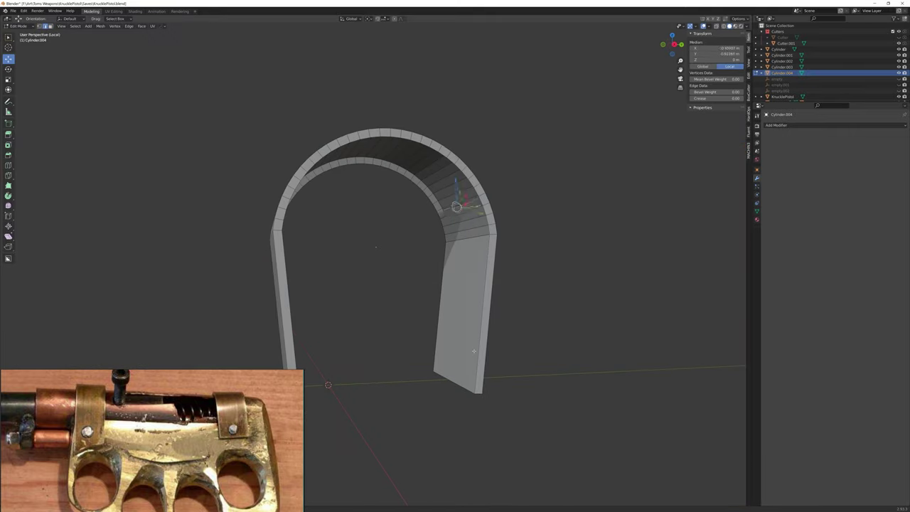
key(KP_Divide)
scroll(469, 249, up, 3)
drag(478, 245, 476, 238)
key(alt+z)
drag(399, 177, 483, 258)
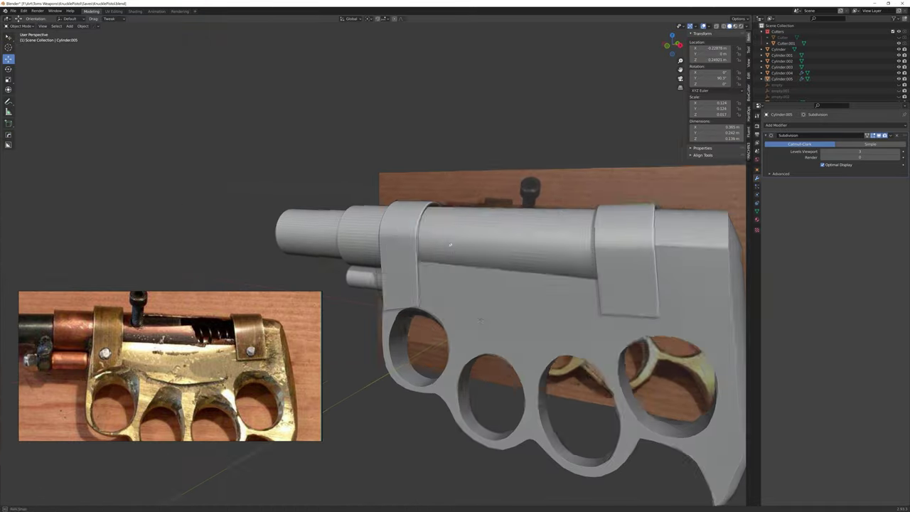
- Save, inset the barrel's end face, and shade the barrel smooth
middle_drag(450, 245, 409, 231)
key(ctrl+s)
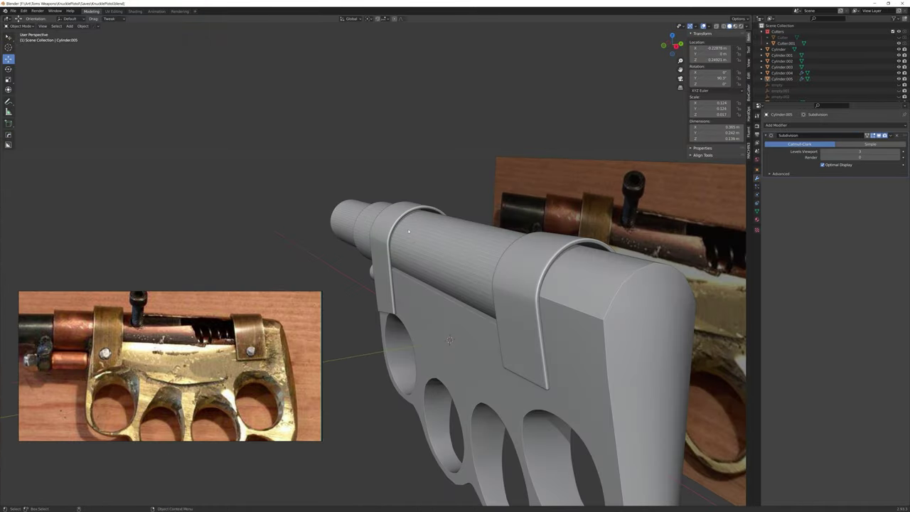
middle_drag(409, 231, 355, 249)
click(384, 234)
key(Tab)
middle_drag(420, 324, 416, 298)
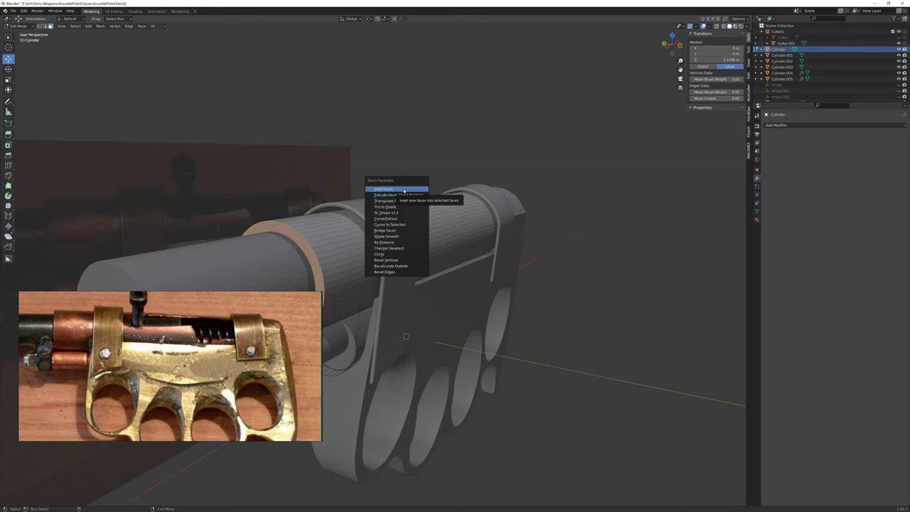
click(400, 199)
middle_drag(400, 199, 427, 213)
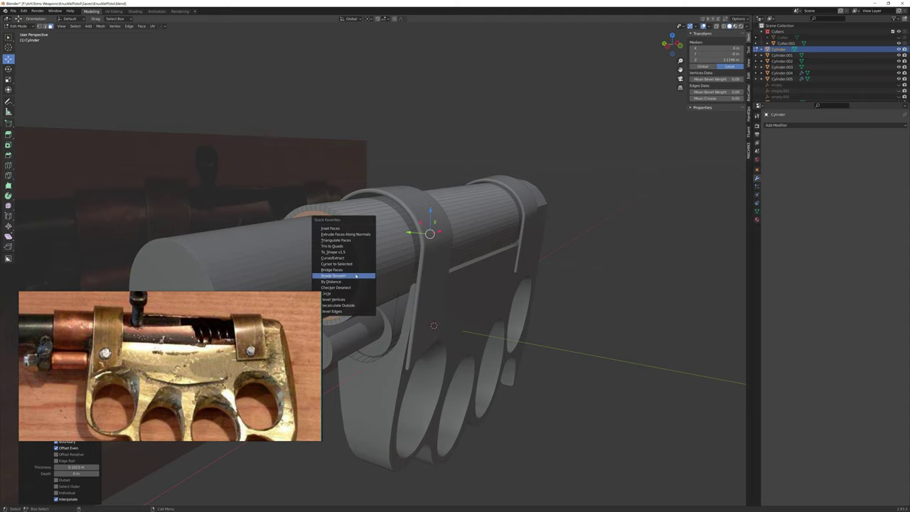
click(355, 276)
key(Tab)
- Cut a rectangular slot into the barrel, rotating Cutter.002 and lowering its bottom edge
middle_drag(355, 276, 399, 179)
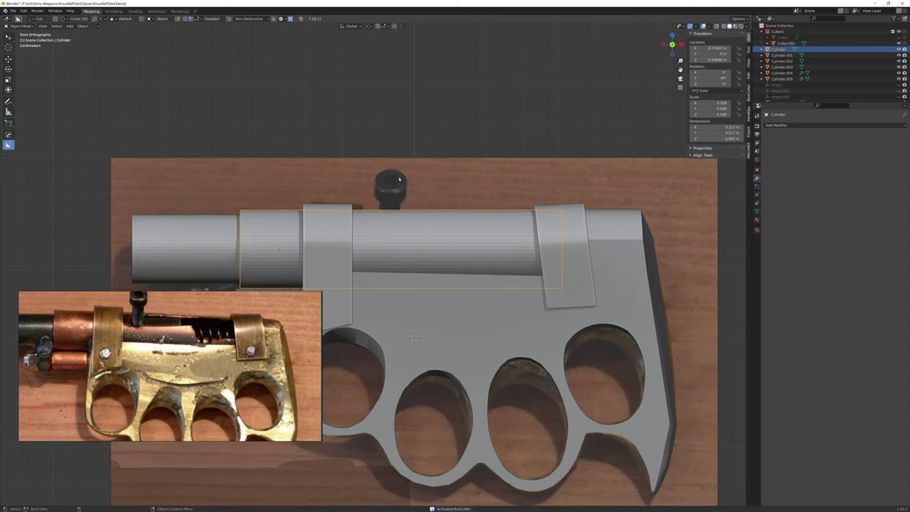
middle_drag(414, 338, 414, 412)
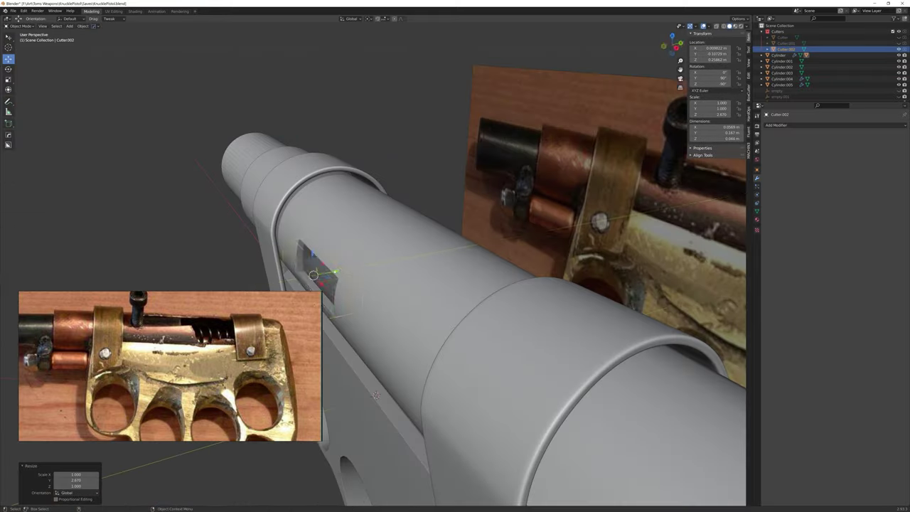
key(r)
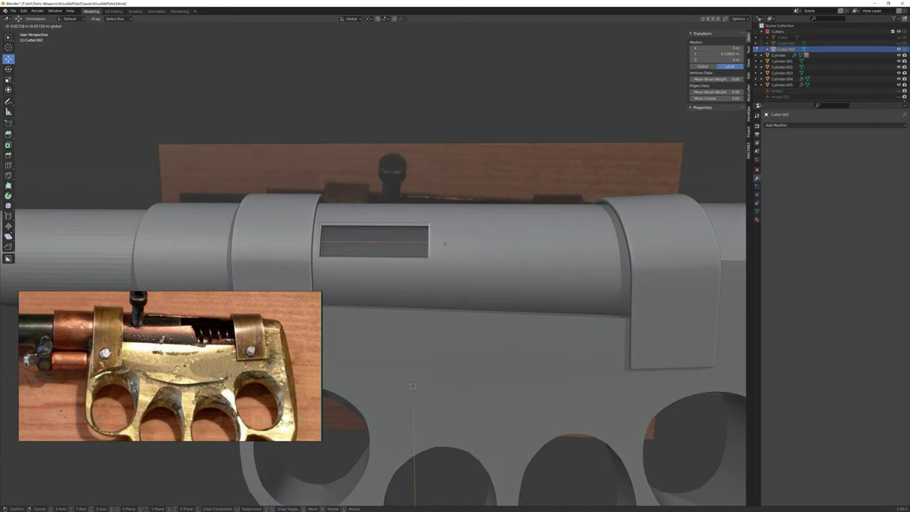
middle_drag(569, 251, 406, 253)
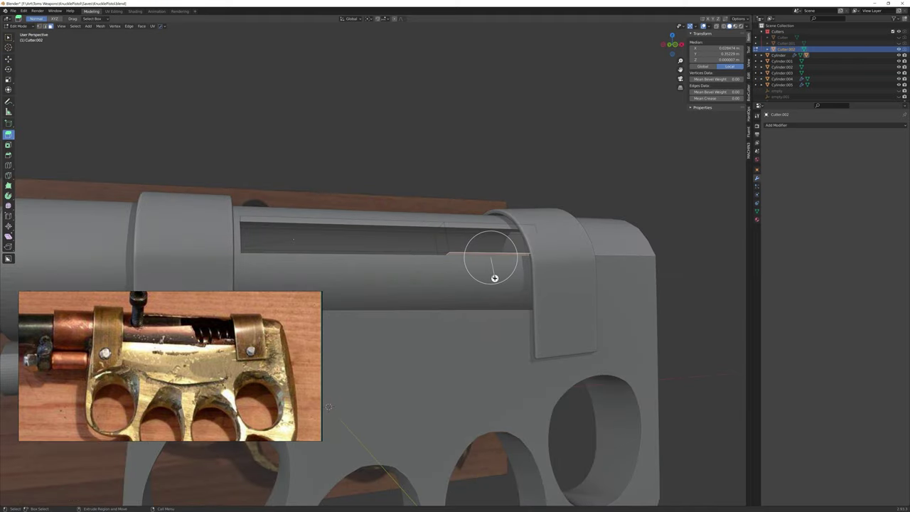
key(alt+z)
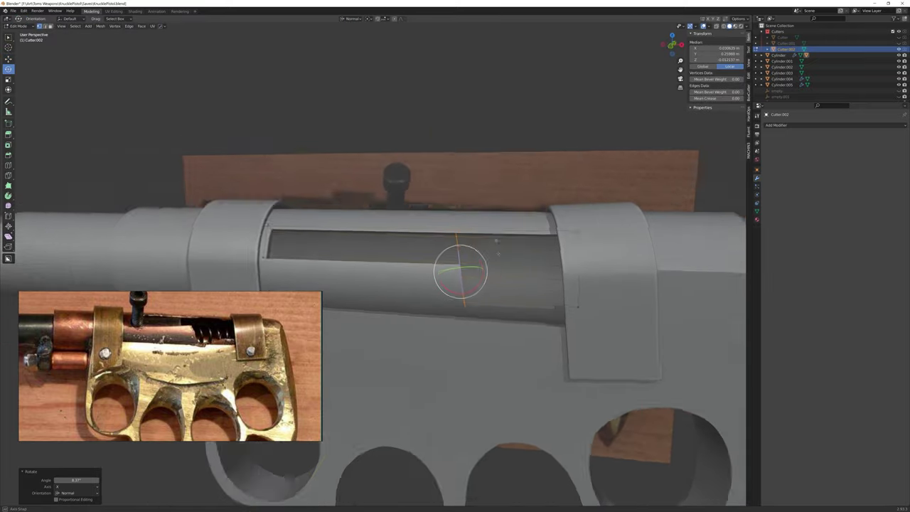
click(500, 307)
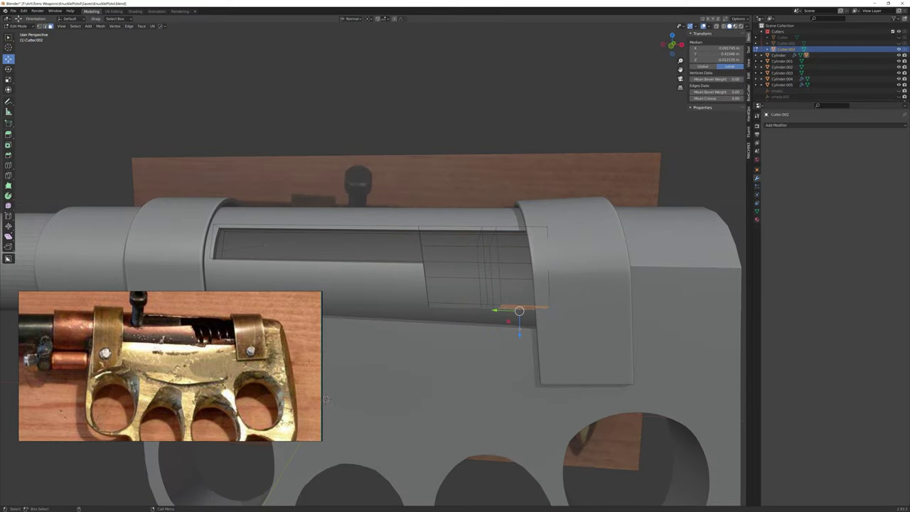
click(325, 400)
mouse_move(326, 399)
middle_down()
mouse_move(352, 384)
mouse_move(441, 426)
mouse_move(466, 322)
middle_up()
- Move Cutter.002's edges along the normal, bevel them, and scale the cutter
key(g)
key(z)
click(561, 311)
scroll(561, 311, down, 3)
middle_drag(561, 311, 433, 384)
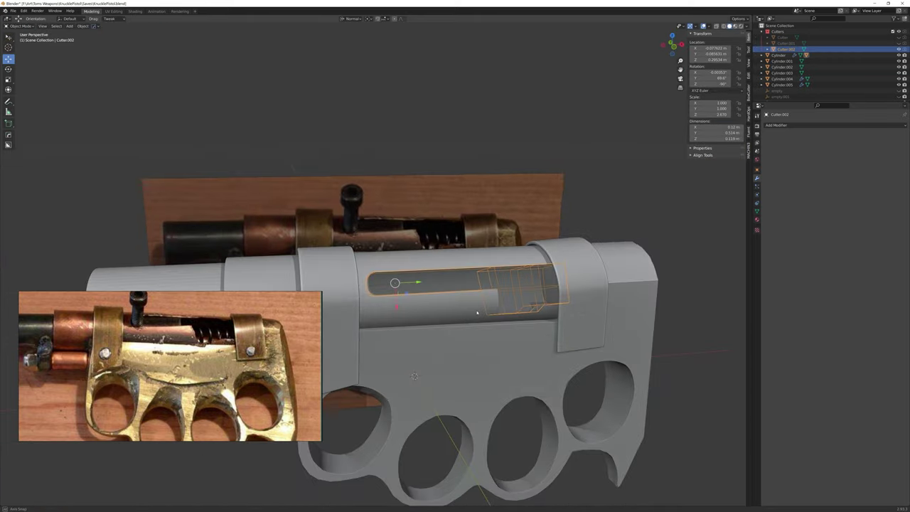
key(s)
key(Tab)
- Resize the barrel cylinder and duplicate it as Cylinder.006
mouse_move(377, 285)
middle_down()
mouse_move(427, 298)
mouse_move(320, 285)
mouse_move(382, 280)
mouse_move(384, 299)
mouse_move(426, 298)
mouse_move(525, 261)
middle_up()
click(382, 280)
key(s)
key(shift+d)
scroll(386, 319, up, 3)
key(Tab)
- Inset the front end face of the barrel cylinder
scroll(426, 299, down, 3)
key(Tab)
click(454, 293)
key(Tab)
key(alt+z)
key(i)
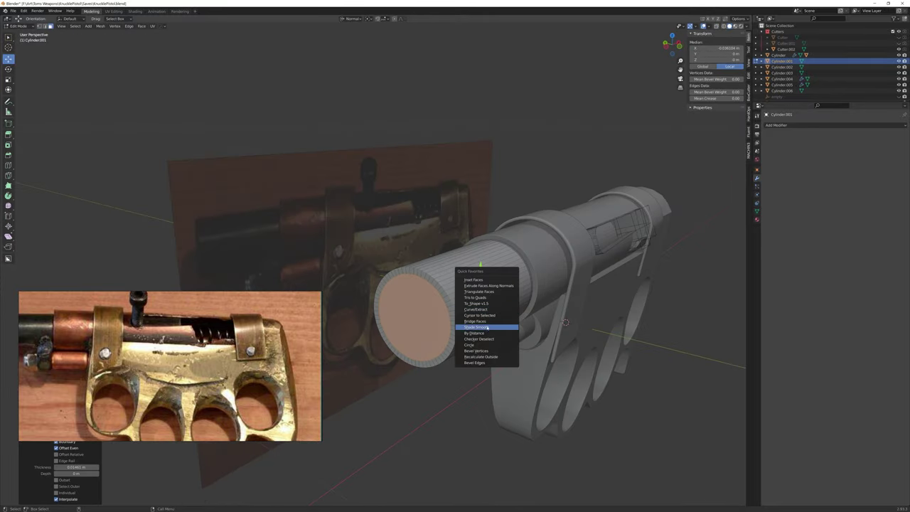
click(487, 328)
middle_drag(487, 327, 426, 298)
scroll(427, 298, down, 3)
scroll(427, 299, up, 5)
- Slide Cylinder.006 along the barrel axis and save KnucklePistol.blend
key(Tab)
drag(455, 271, 476, 271)
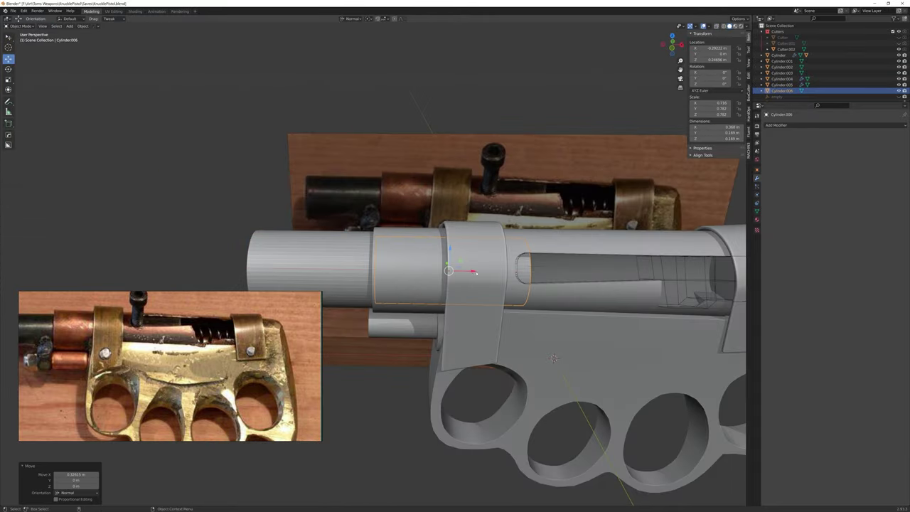
scroll(421, 290, down, 2)
mouse_move(475, 273)
middle_down()
mouse_move(420, 290)
mouse_move(440, 255)
middle_up()
key(Tab)
key(Tab)
key(ctrl+s)
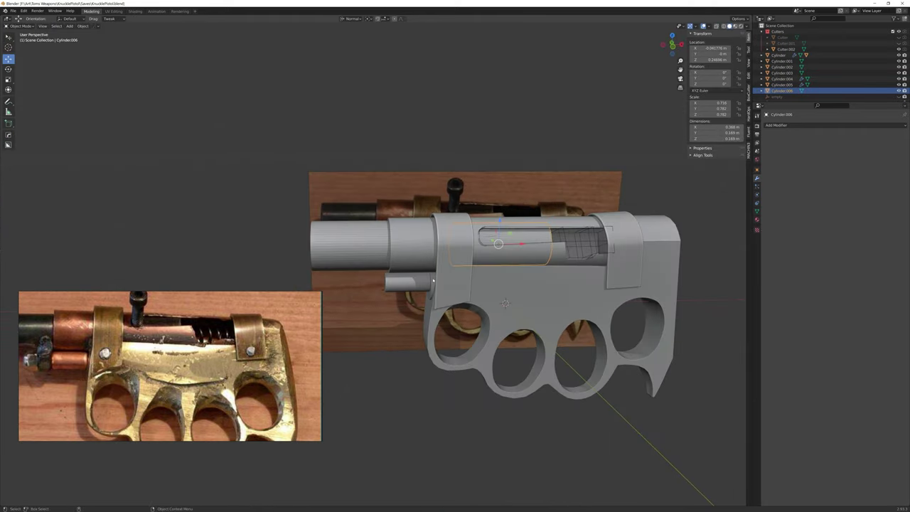
middle_drag(505, 303, 444, 234)
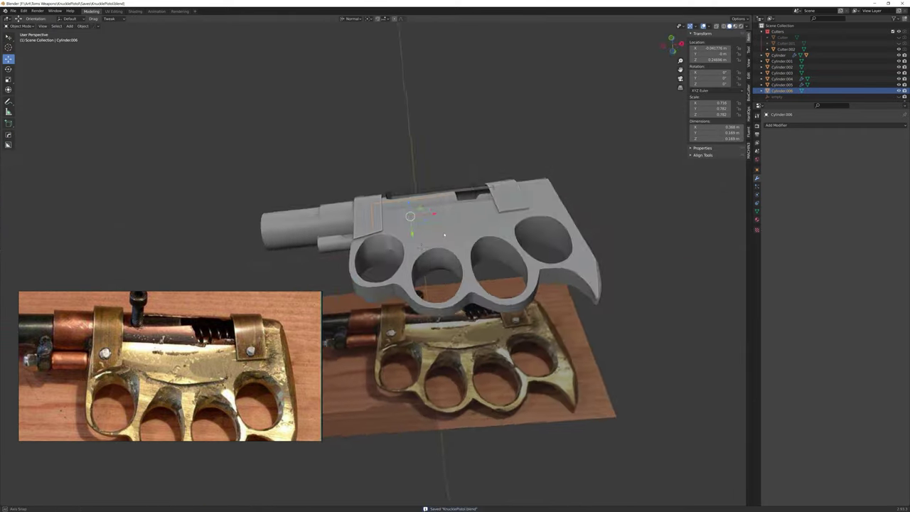
click(491, 290)
scroll(490, 290, up, 4)
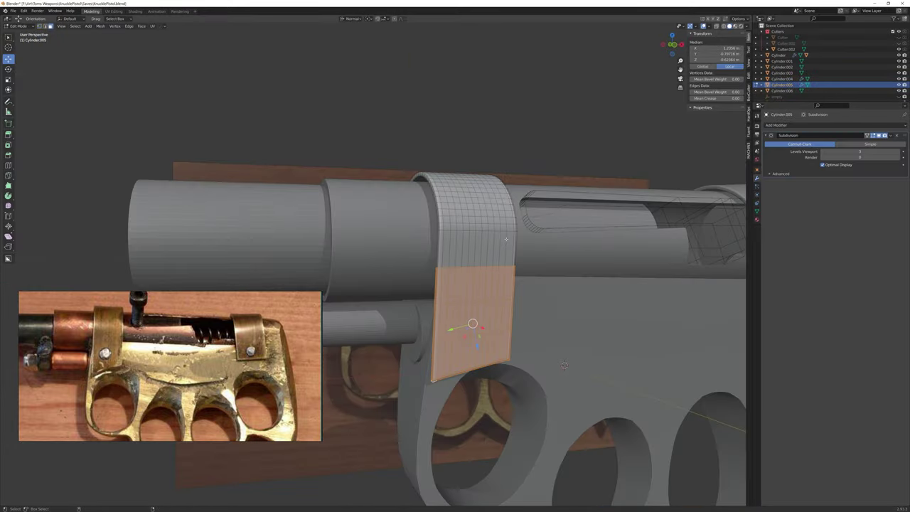
- Bevel the front band Cylinder.005 (0.005875 m, 30° limit) and start editing its mesh
middle_drag(645, 226, 434, 228)
key(q)
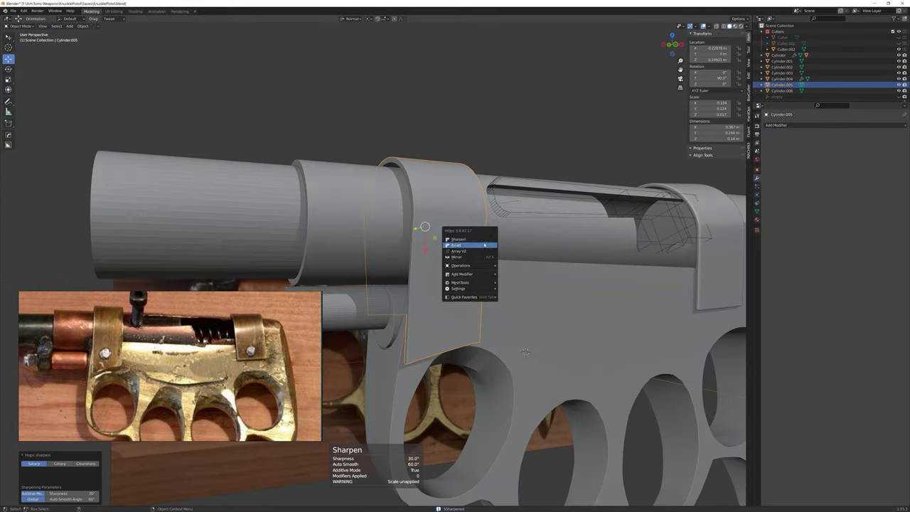
click(455, 235)
key(Tab)
middle_drag(487, 245, 426, 199)
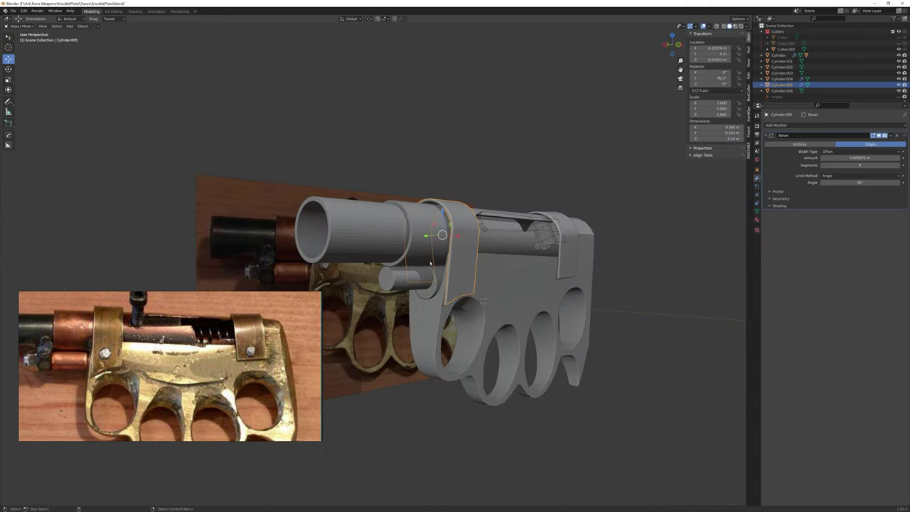
- Select the inner cylinder Cylinder.006 inside the slot and edit its mesh in X-ray view
middle_drag(430, 264, 473, 273)
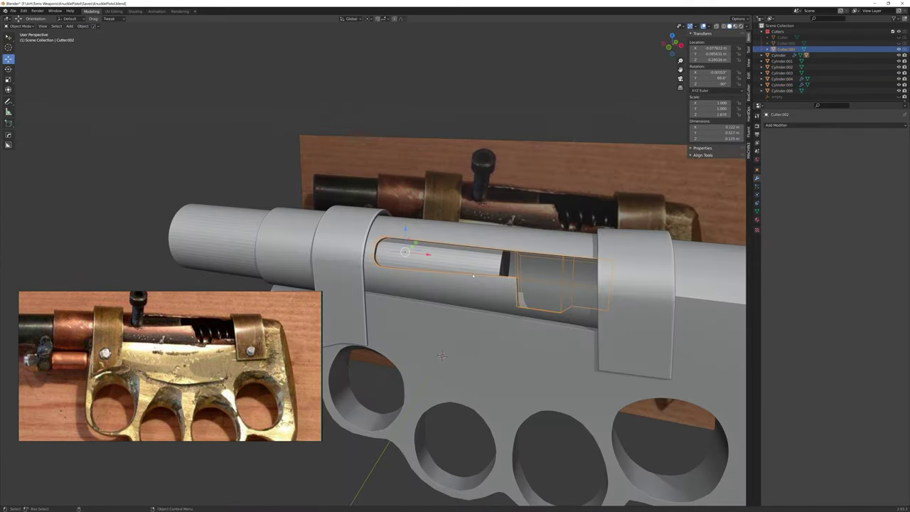
scroll(472, 273, down, 2)
click(398, 261)
key(Tab)
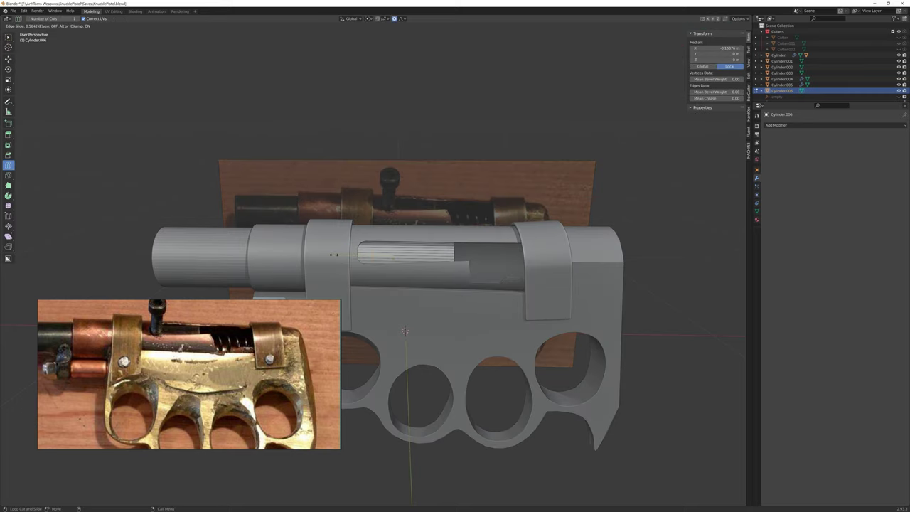
key(alt+z)
mouse_move(406, 267)
shift+middle_down()
mouse_move(411, 274)
mouse_move(537, 245)
shift+middle_up()
scroll(412, 274, up, 4)
key(alt+z)
key(q)
- Extrude a ring of the inner cylinder's faces along the Y axis to form the slotted tube
key(g)
mouse_move(429, 240)
middle_down()
mouse_move(448, 256)
mouse_move(403, 274)
mouse_move(385, 336)
middle_up()
ctrl+click(402, 275)
scroll(386, 336, down, 3)
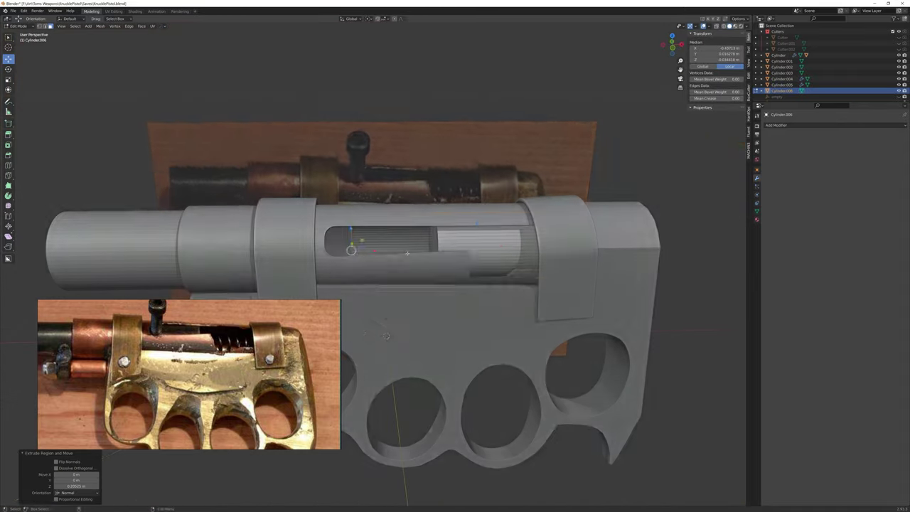
key(alt+z)
key(g)
key(y)
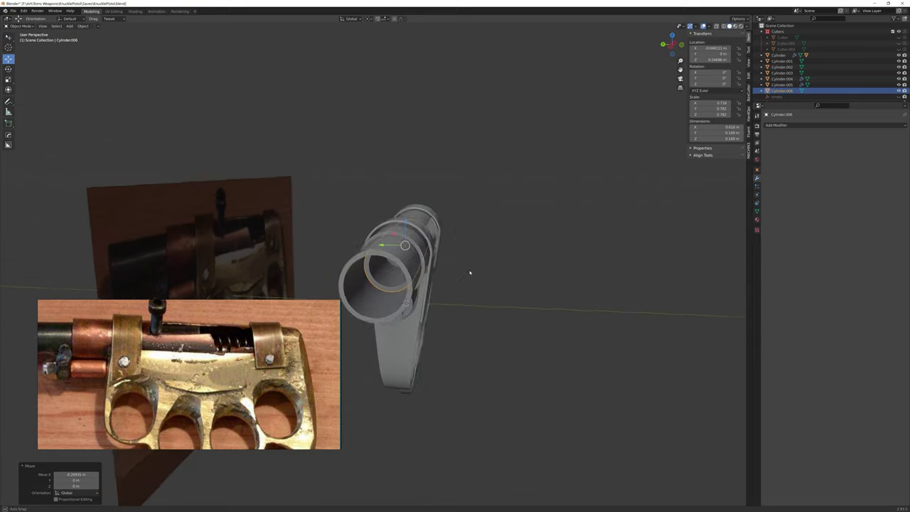
key(Tab)
- Add HardOps bevels to the front barrel Cylinder.001, receiver tube Cylinder and frame Plane
key(ctrl+b)
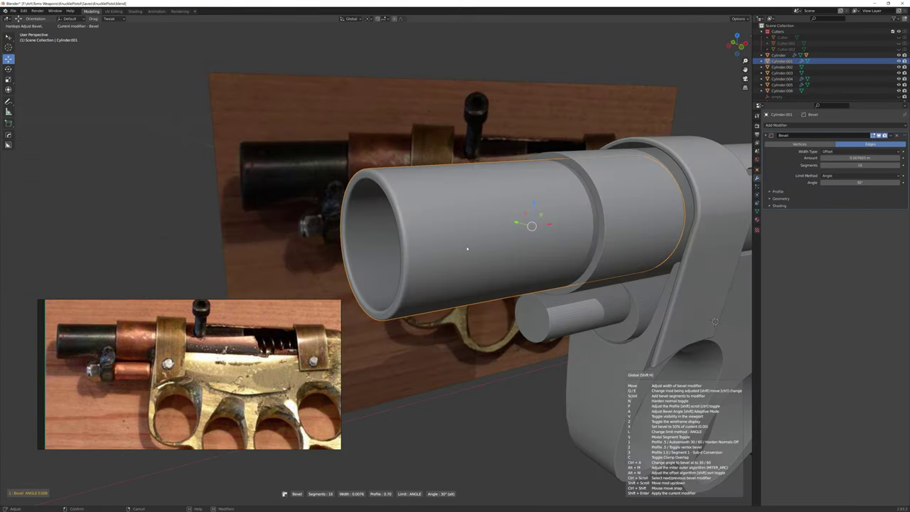
click(455, 249)
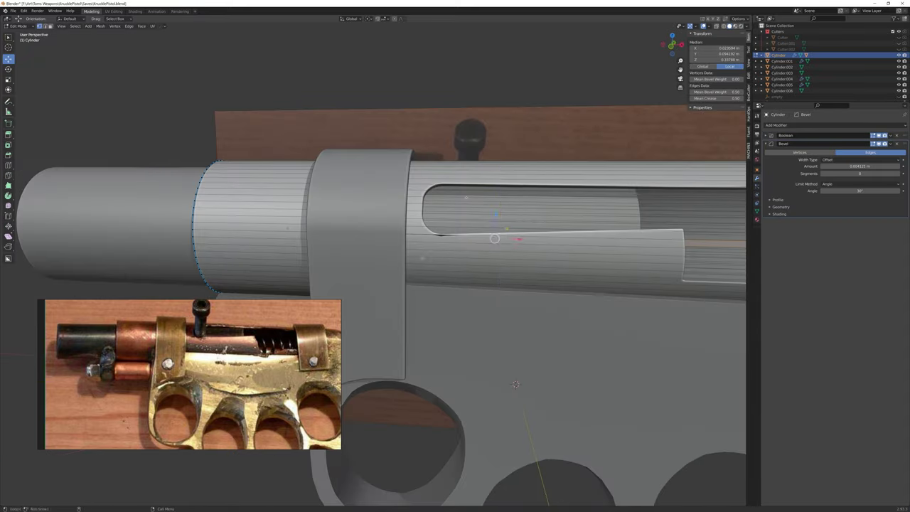
middle_drag(400, 204, 288, 229)
click(288, 229)
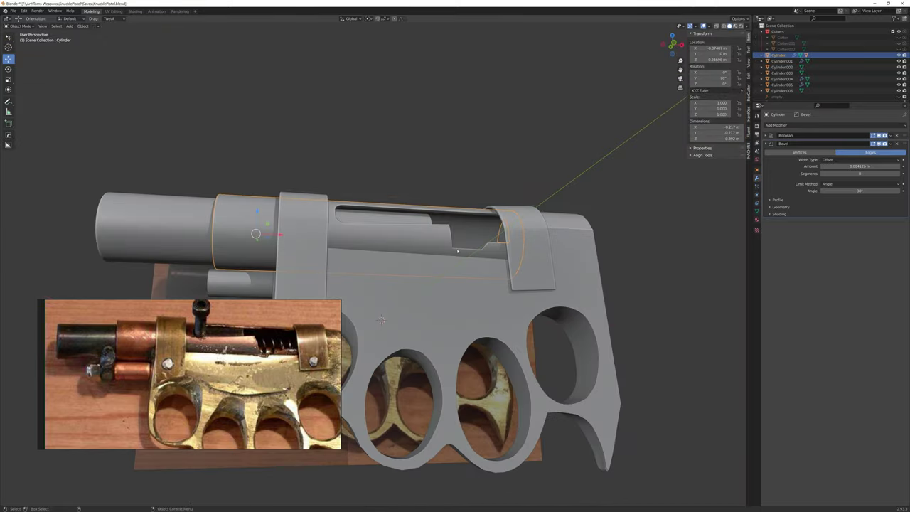
key(ctrl+b)
- Commit the frame bevel, dissolve the knuckle spike's tip vertices and mark its edges sharp
click(501, 296)
key(n)
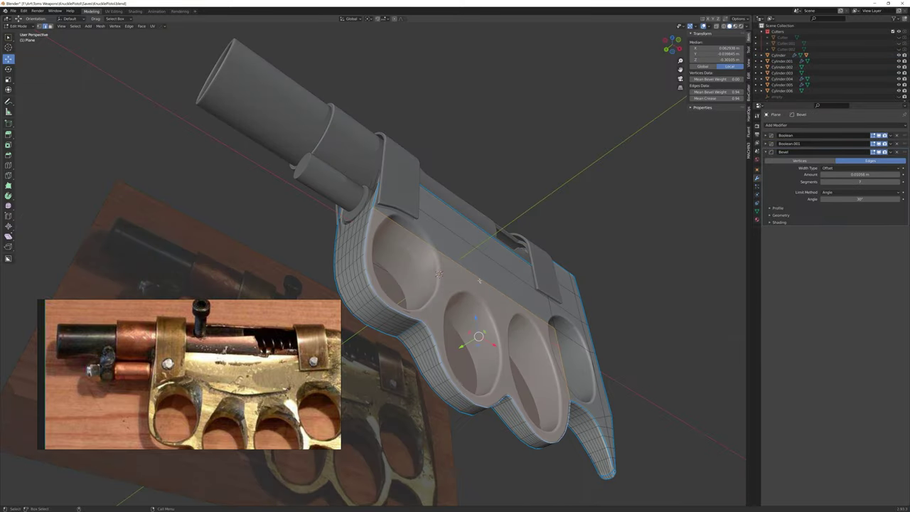
middle_drag(501, 296, 441, 285)
key(Tab)
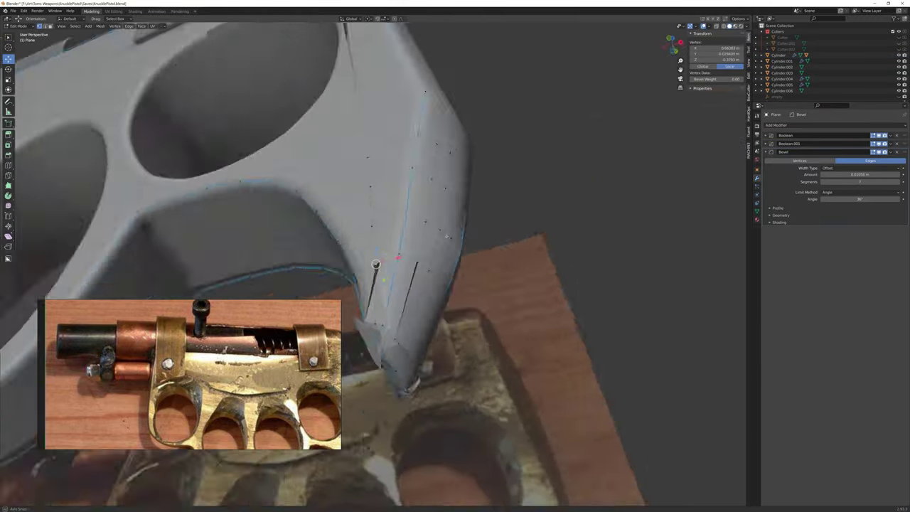
middle_drag(426, 284, 462, 213)
key(alt+z)
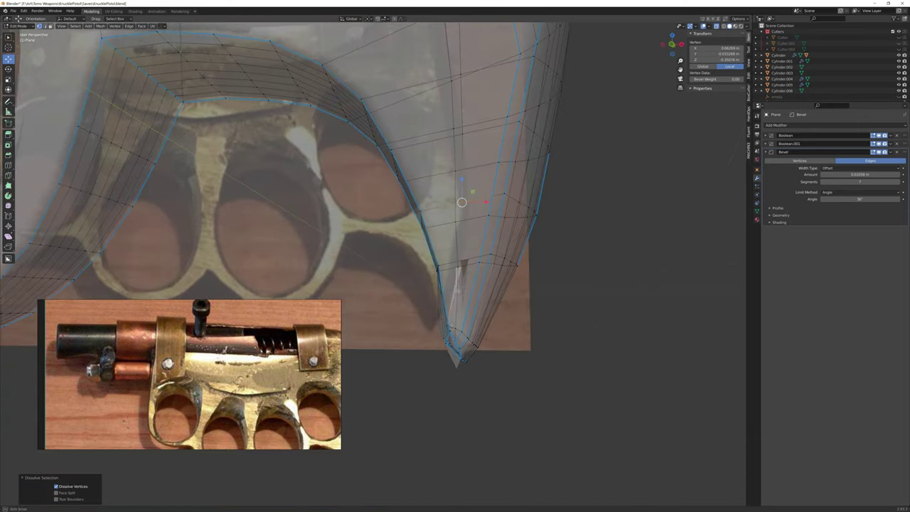
click(462, 341)
mouse_move(462, 341)
middle_down()
mouse_move(472, 325)
mouse_move(481, 364)
middle_up()
key(alt+z)
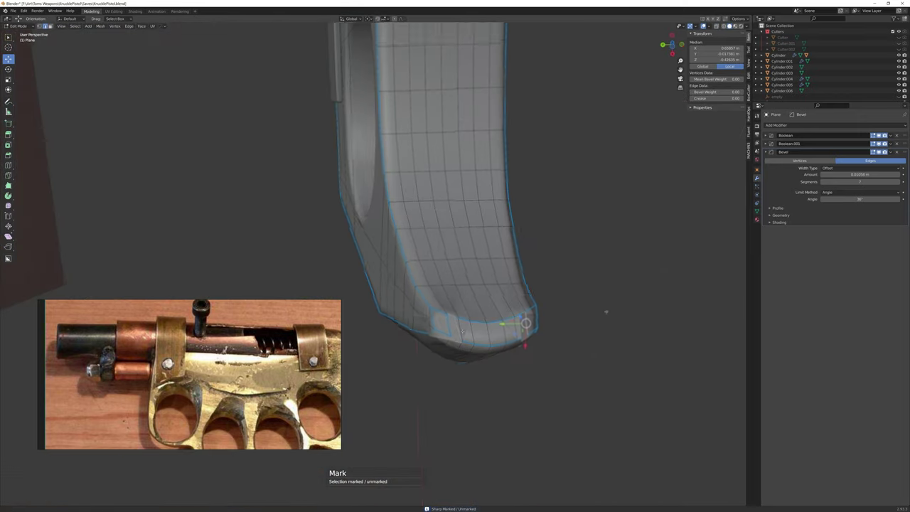
- Vertex-slide a spike tip vertex along its edge and bevel the chosen frame edges
click(437, 178)
key(KP_1)
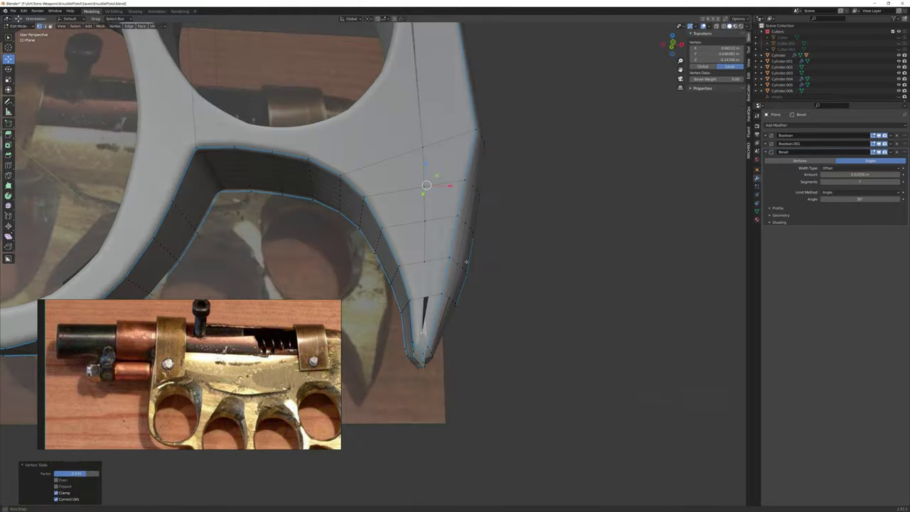
click(435, 142)
mouse_move(435, 142)
middle_down()
mouse_move(519, 347)
mouse_move(626, 284)
mouse_move(523, 469)
middle_up()
key(ctrl+b)
click(643, 271)
key(Tab)
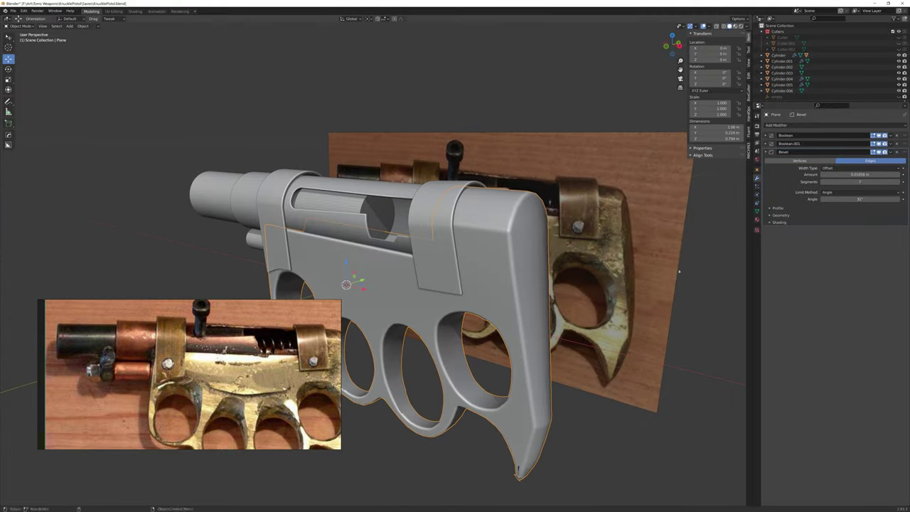
- Mark the edges around the knuckle holes and lower rim as sharp
mouse_move(679, 271)
middle_down()
mouse_move(426, 295)
mouse_move(400, 283)
mouse_move(469, 356)
middle_up()
key(Tab)
key(ctrl+e)
click(448, 366)
- Add a Subdivision modifier to Cylinder.006 and isolate it in local view
key(Tab)
scroll(399, 283, down, 5)
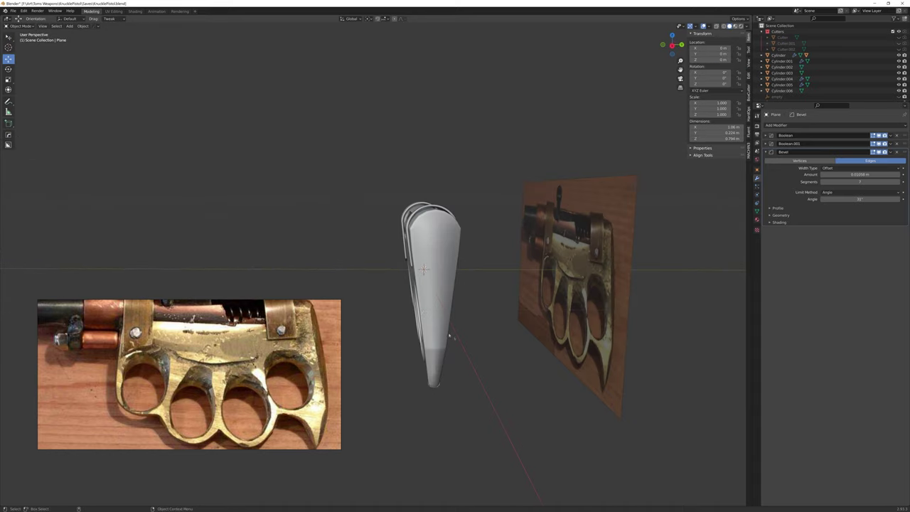
key(Escape)
scroll(463, 296, up, 4)
click(413, 270)
key(slash)
- Cut a new edge loop on the inner tube near its open end
key(Tab)
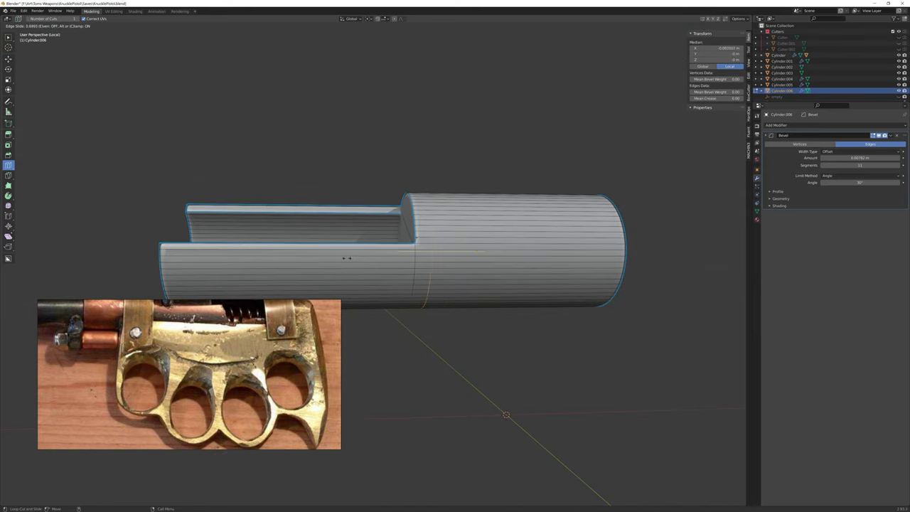
middle_drag(475, 251, 298, 256)
drag(298, 256, 249, 259)
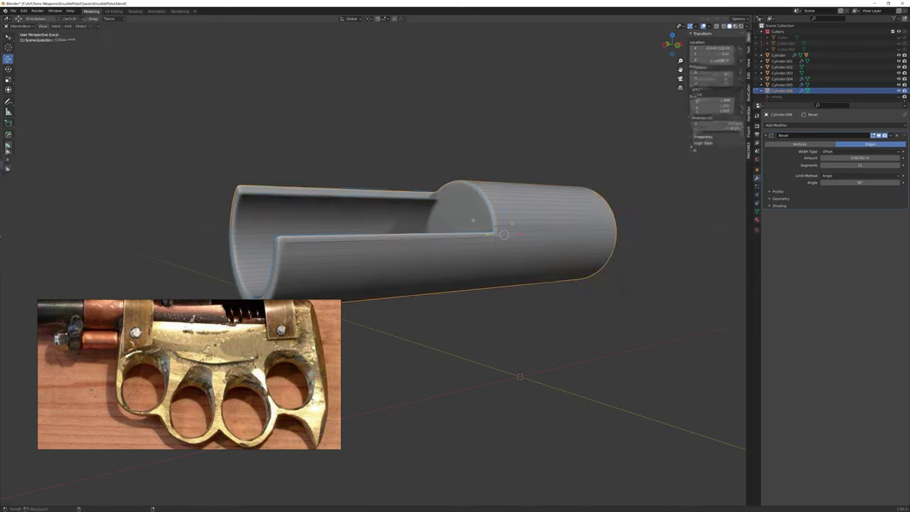
key(Tab)
middle_drag(473, 220, 436, 199)
click(425, 187)
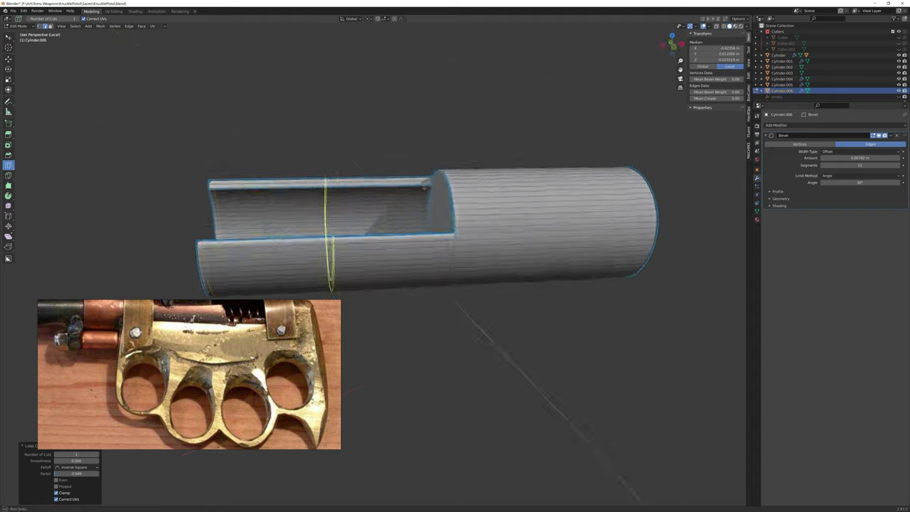
middle_drag(495, 232, 552, 232)
key(Tab)
- Inset the tube's end face and push it inward, then return to the full pistol view
middle_drag(660, 212, 604, 265)
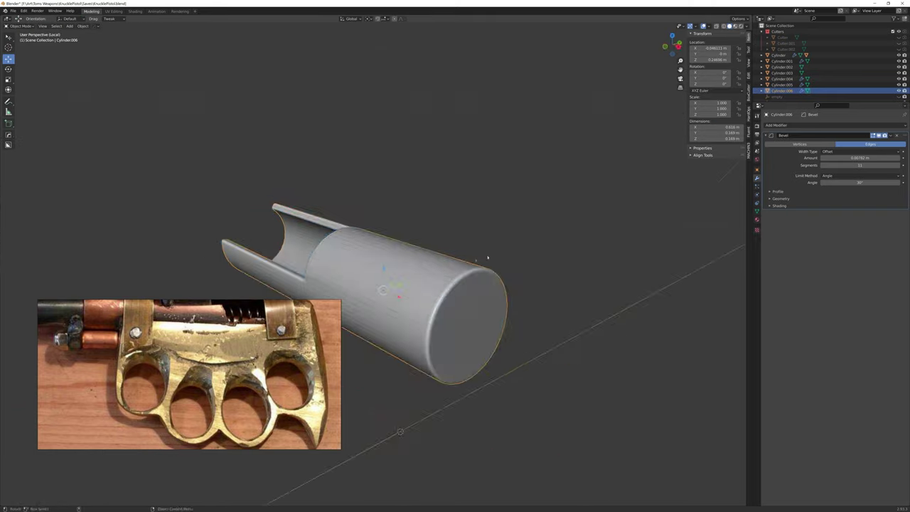
key(q)
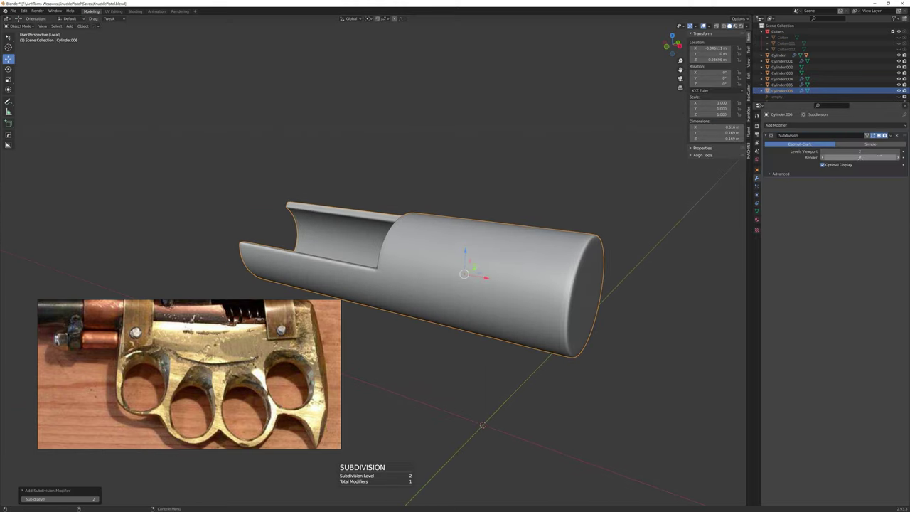
scroll(575, 165, up, 3)
key(i)
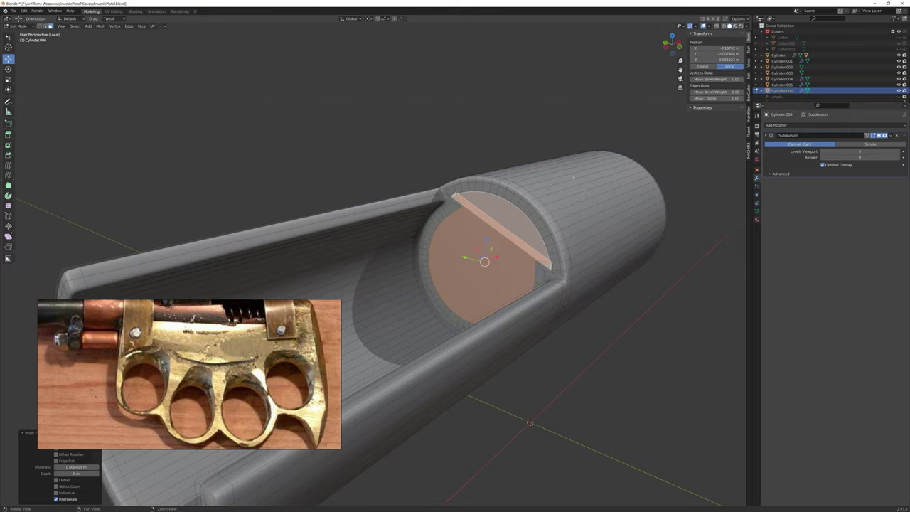
click(496, 215)
middle_drag(496, 215, 455, 314)
scroll(504, 250, down, 4)
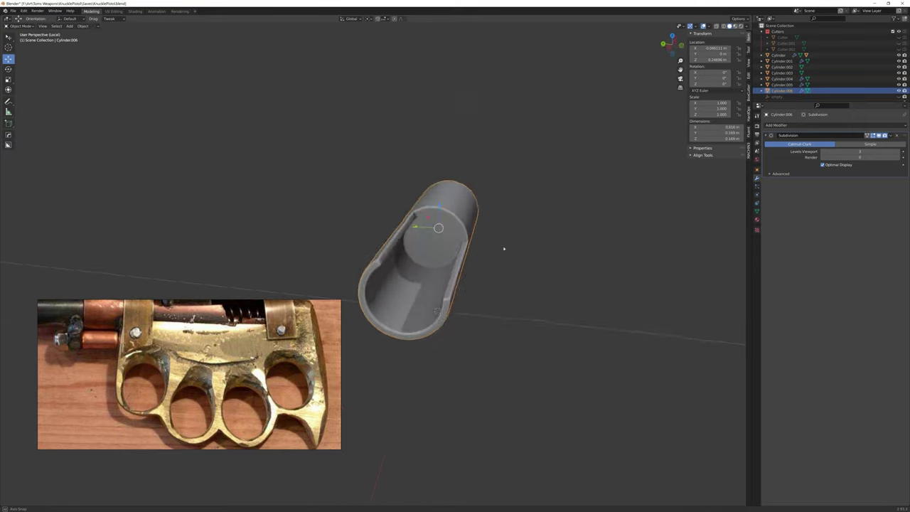
scroll(432, 242, up, 4)
key(alt+a)
key(Tab)
scroll(431, 243, down, 3)
key(slash)
- Bevel the short rod Cylinder.007 and scale the cutter's geometry along the Y axis
scroll(455, 241, up, 5)
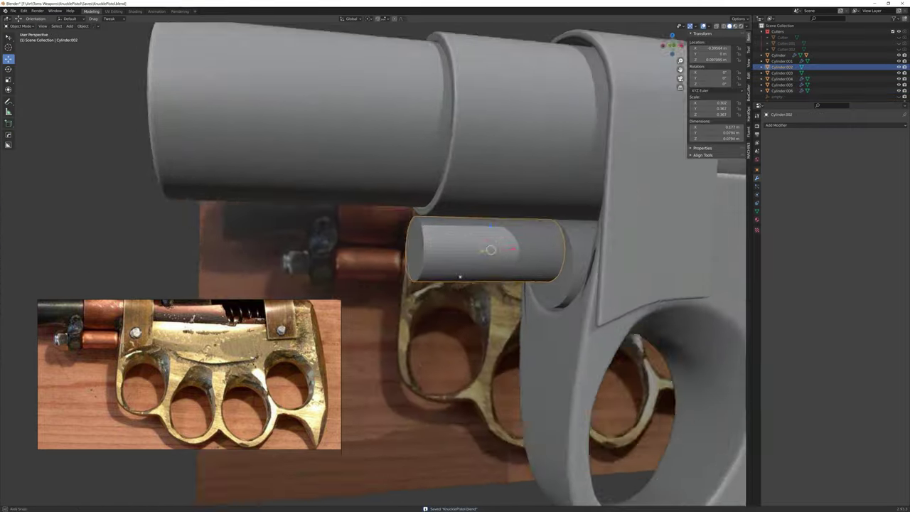
click(426, 246)
key(ctrl+b)
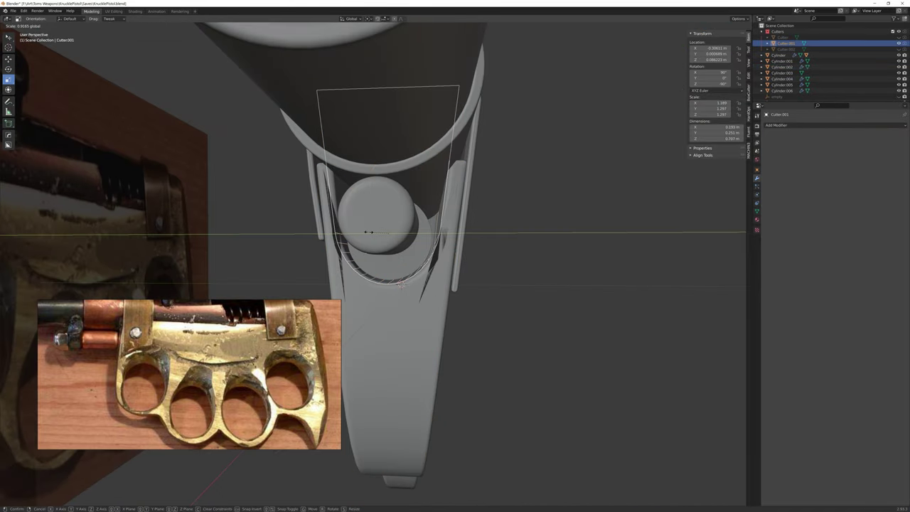
click(368, 232)
key(Tab)
key(s)
key(y)
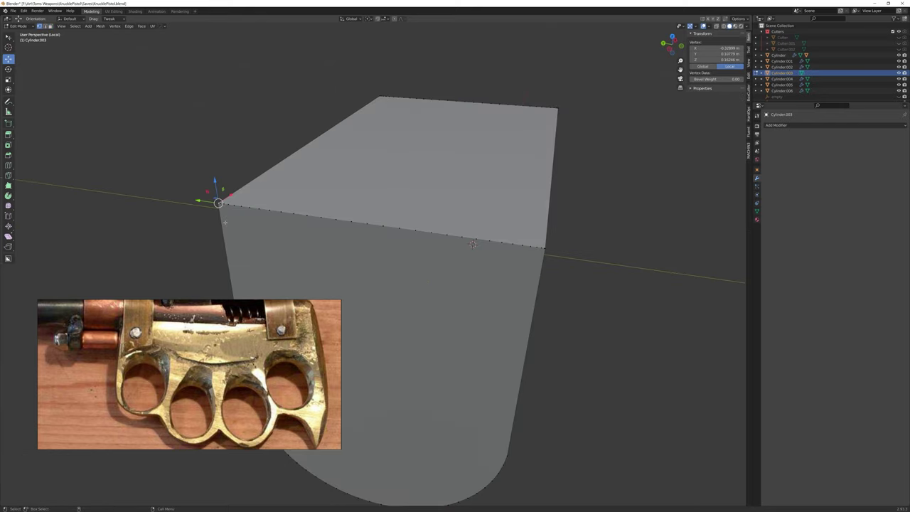
- Merge the selected vertices and select the block's edges with Pick Shortest Path
scroll(529, 212, up, 4)
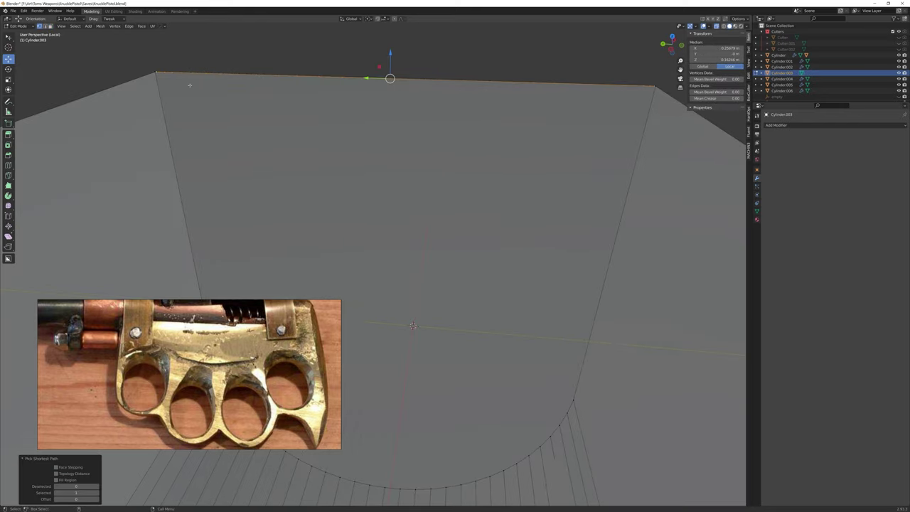
key(q)
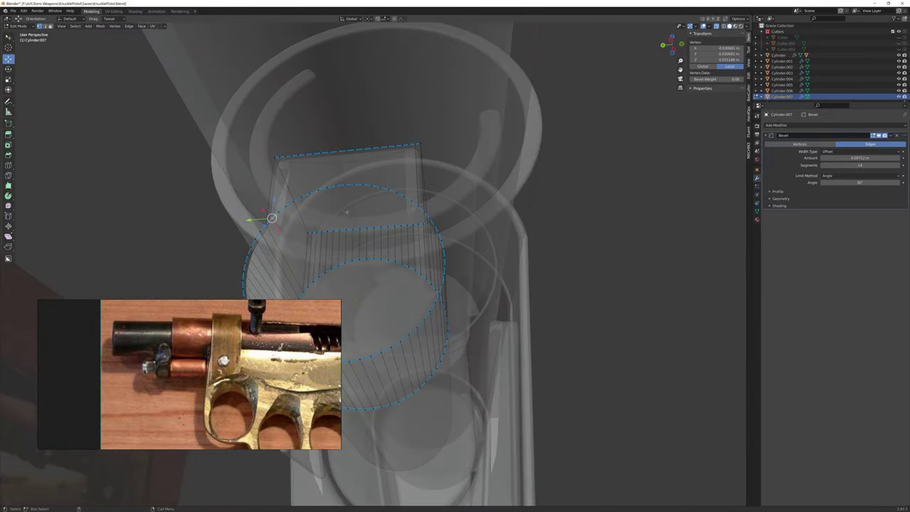
ctrl+click(388, 200)
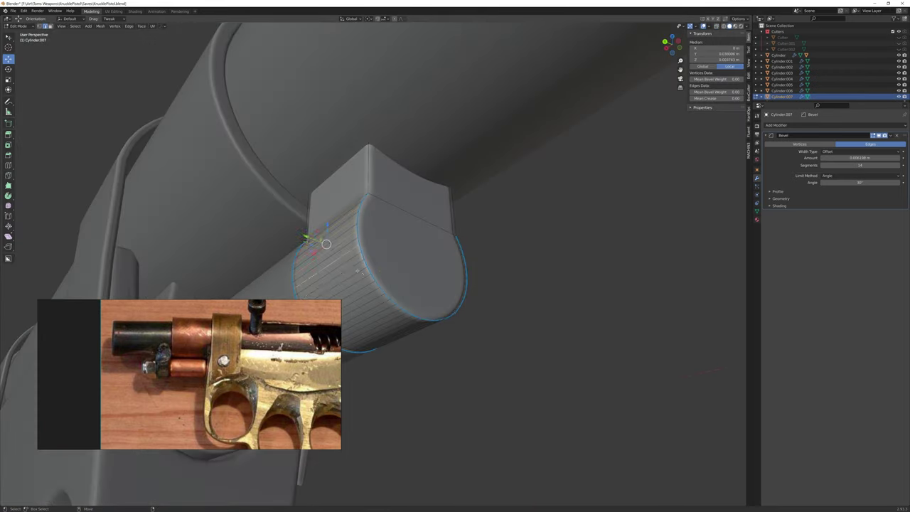
middle_drag(403, 291, 455, 277)
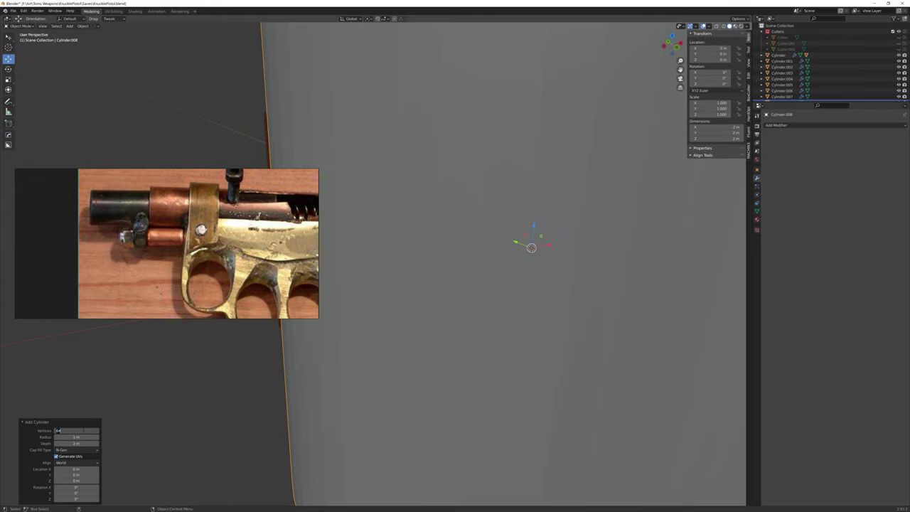
- Orbit to inspect the new six-sided nut Cylinder.008 on the lower rod
scroll(496, 312, down, 5)
mouse_move(488, 285)
middle_down()
mouse_move(477, 260)
mouse_move(442, 364)
middle_up()
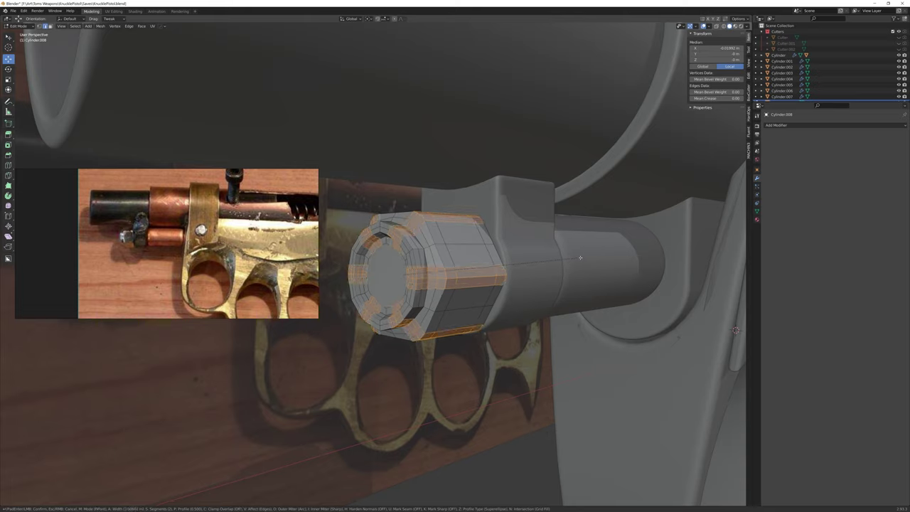
- Bevel the nut's edges and slide a new edge loop along it
key(v)
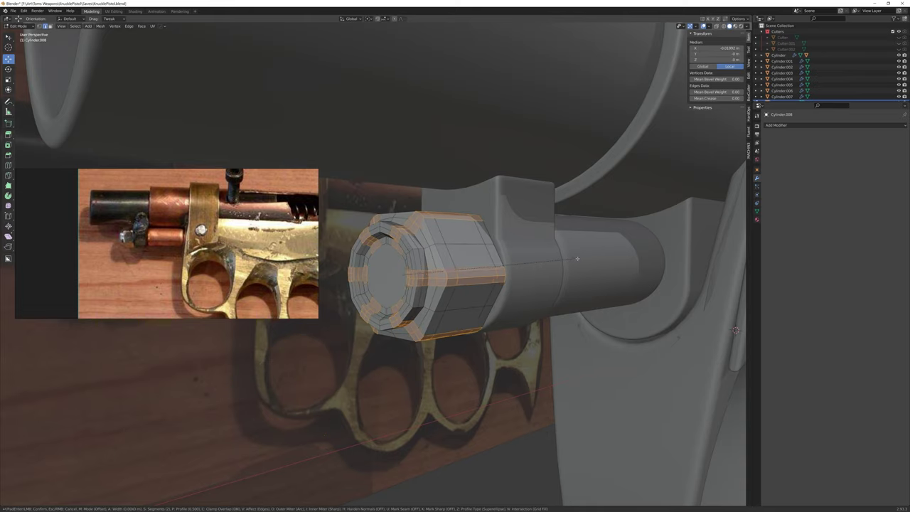
middle_drag(561, 262, 498, 235)
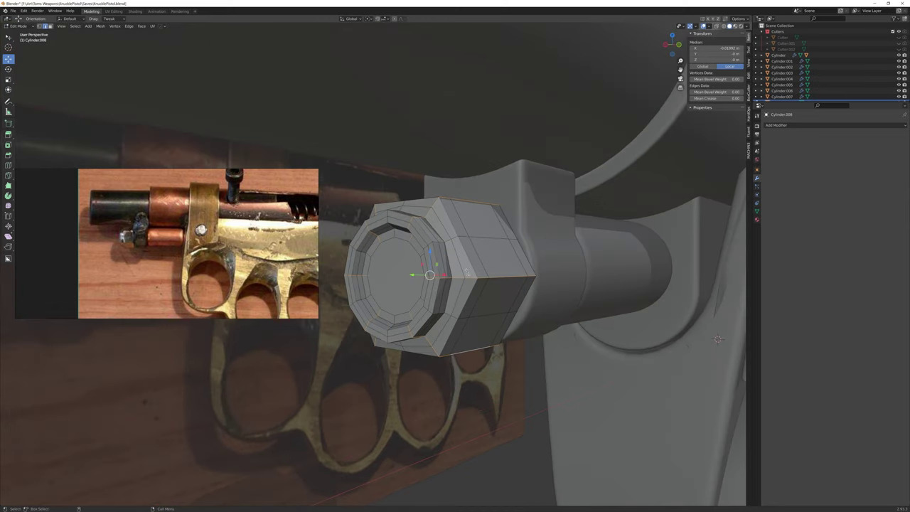
drag(455, 270, 715, 334)
mouse_move(714, 335)
middle_down()
mouse_move(367, 272)
mouse_move(427, 270)
mouse_move(572, 237)
mouse_move(404, 37)
middle_up()
- Make the selected loop perfectly round with LoopTools Circle, undoing an oversized radius
key(w)
scroll(572, 237, down, 5)
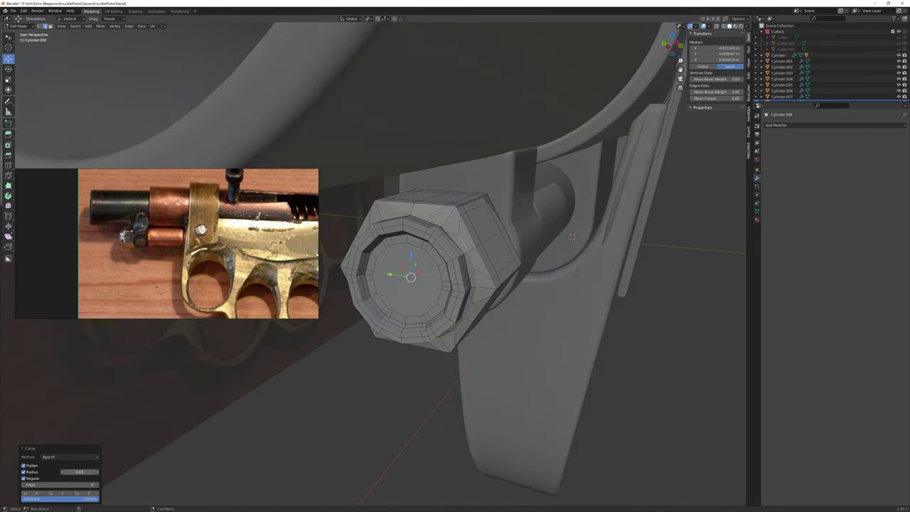
middle_drag(572, 236, 167, 445)
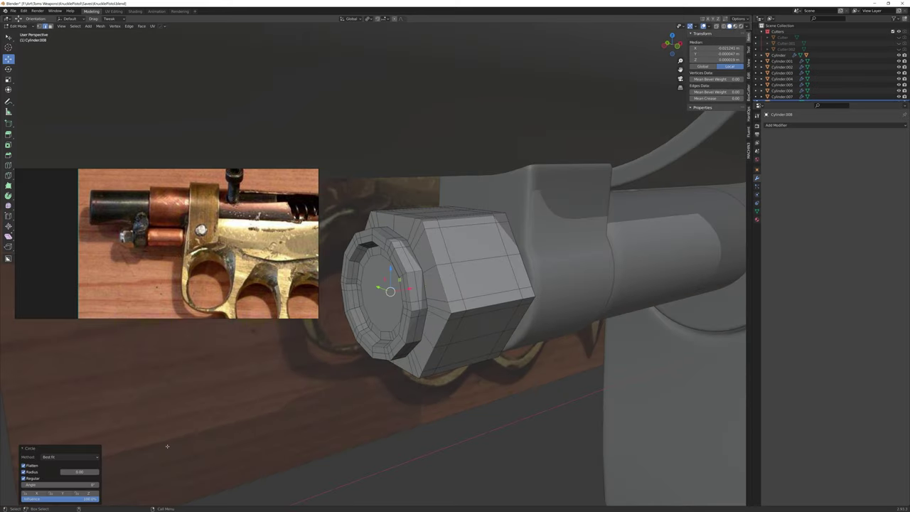
drag(79, 472, 99, 471)
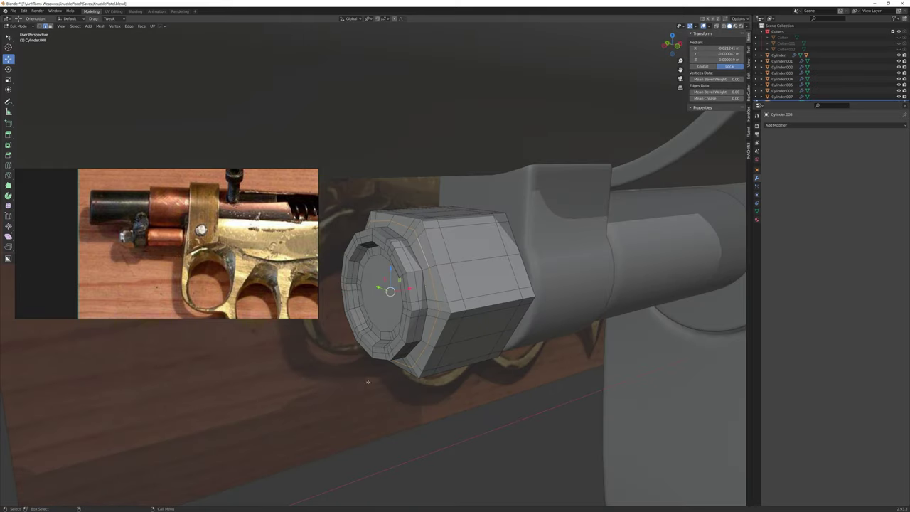
scroll(455, 285, down, 5)
key(ctrl+z)
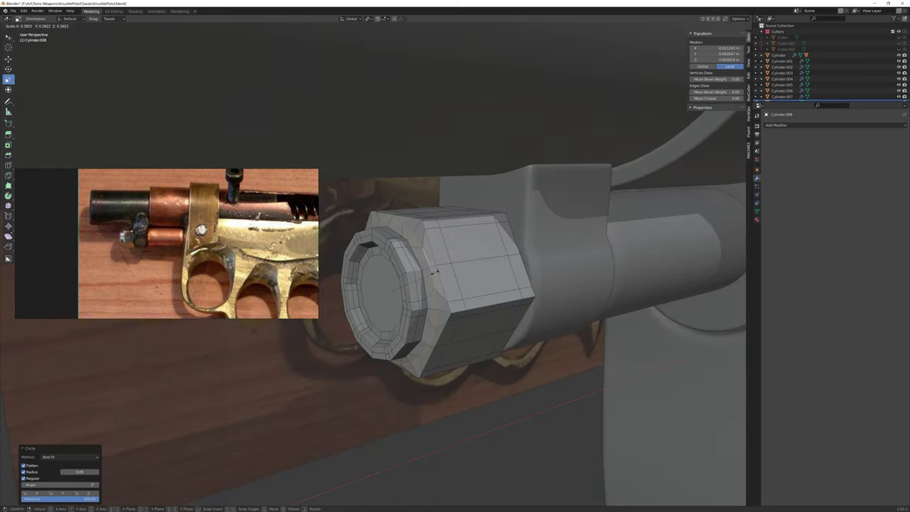
- Dissolve the inner loops, then extrude and scale the end face into a raised round collar
key(ctrl+x)
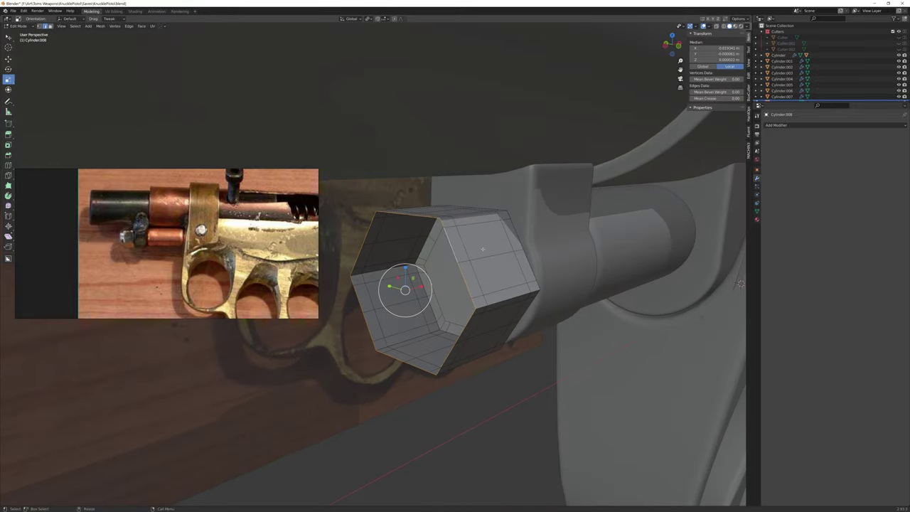
key(e)
key(Escape)
key(s)
click(485, 248)
mouse_move(484, 249)
middle_down()
mouse_move(330, 286)
mouse_move(722, 306)
middle_up()
key(s)
click(342, 309)
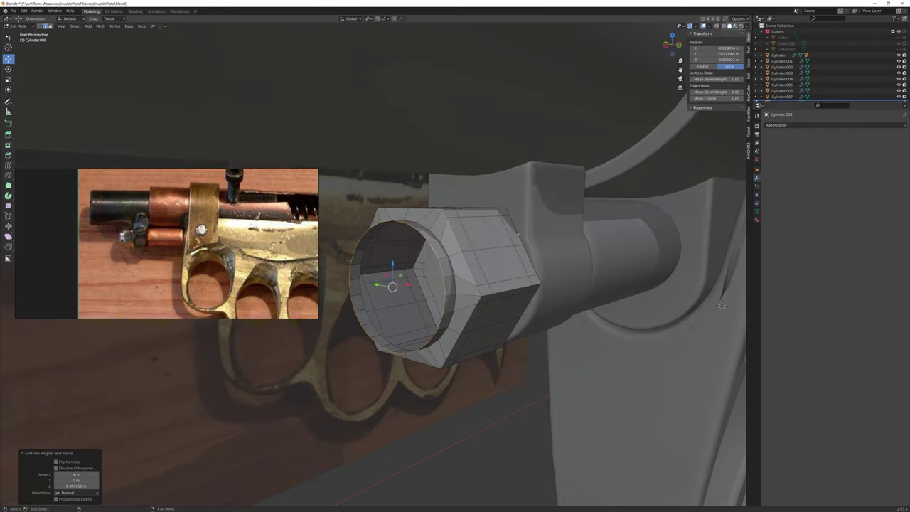
key(Escape)
key(s)
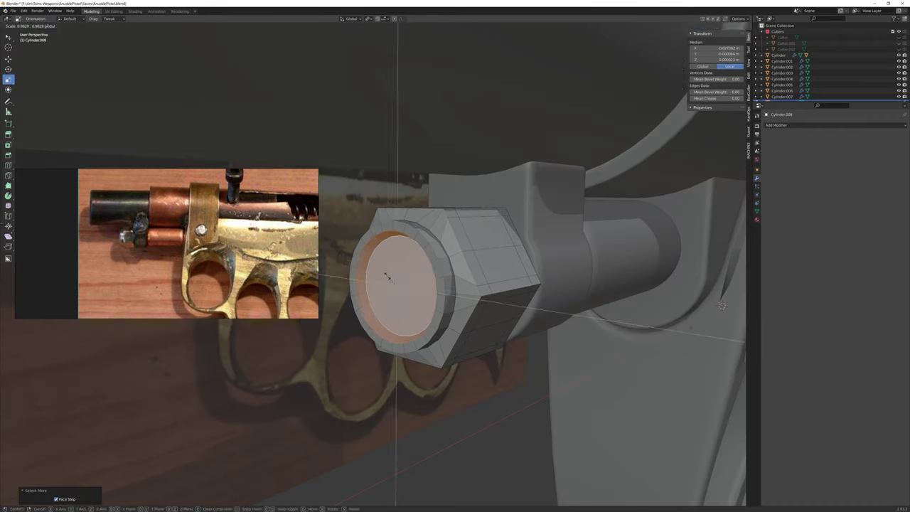
click(387, 276)
- Add another edge loop around the nut and give it a Subdivision modifier
middle_drag(387, 276, 411, 242)
key(ctrl+r)
click(411, 241)
key(Tab)
key(q)
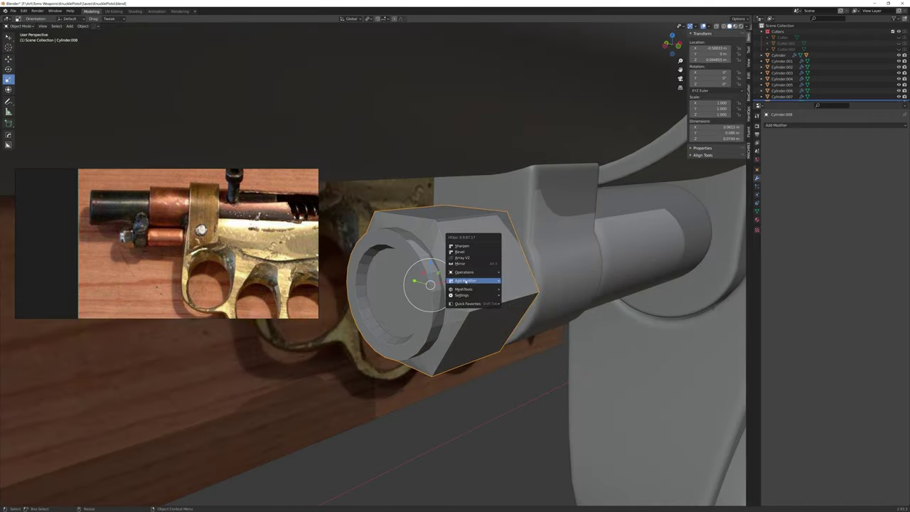
click(483, 281)
key(ctrl+2)
key(q)
mouse_move(424, 287)
middle_down()
mouse_move(402, 291)
mouse_move(420, 222)
mouse_move(411, 263)
mouse_move(461, 253)
middle_up()
- Move and scale a loop of the nut's geometry to refine the collar
key(Tab)
click(395, 248)
key(g)
click(411, 263)
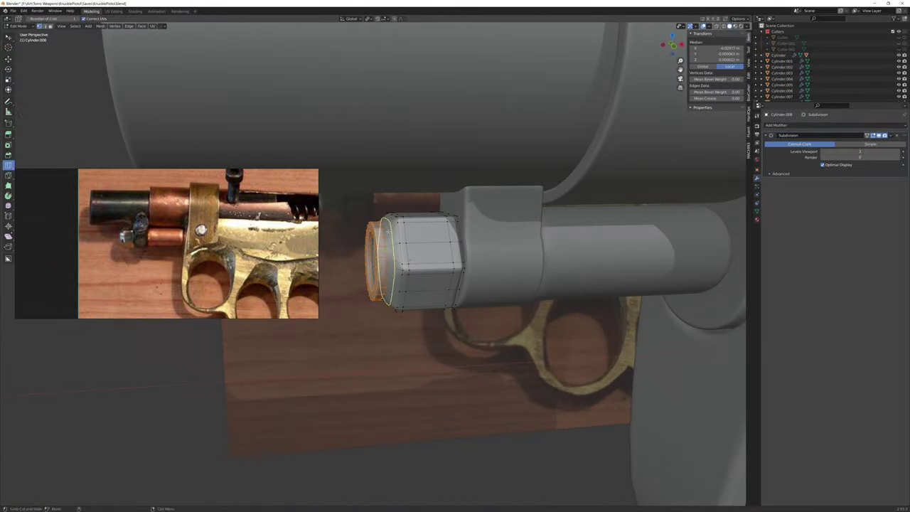
key(q)
click(675, 257)
mouse_move(674, 257)
middle_down()
mouse_move(383, 307)
mouse_move(393, 285)
mouse_move(488, 293)
middle_up()
key(Tab)
scroll(392, 285, down, 5)
- Save KnucklePistol.blend and frame the barrel and knuckle body in view
key(ctrl+s)
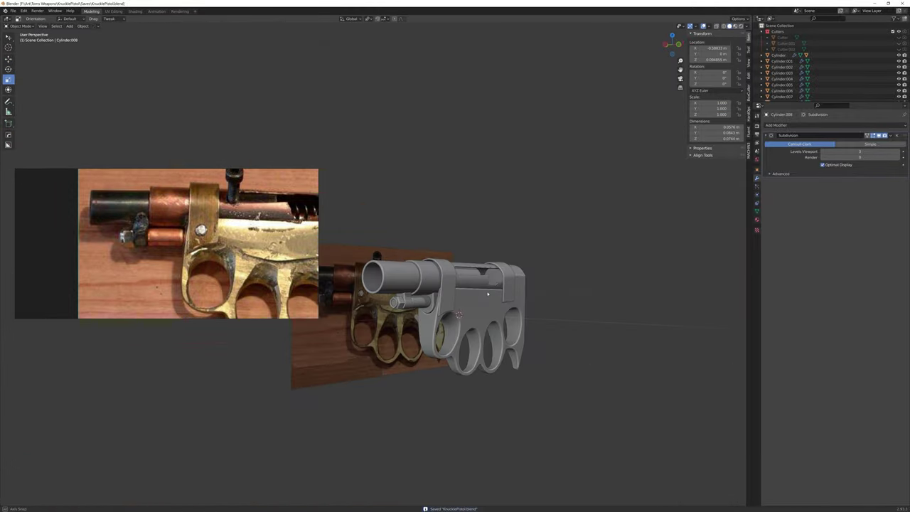
click(398, 277)
key(KP_Decimal)
scroll(442, 318, down, 3)
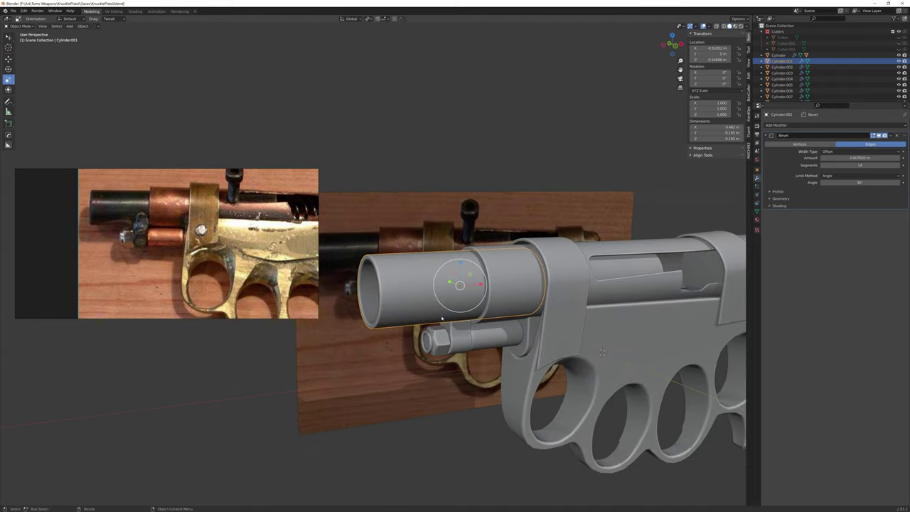
click(441, 318)
scroll(442, 317, down, 3)
middle_drag(442, 317, 424, 325)
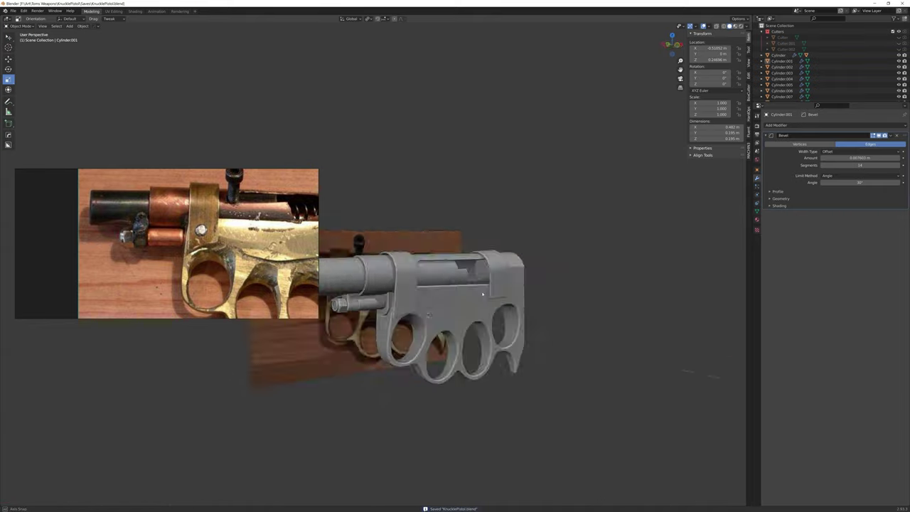
scroll(424, 325, up, 3)
click(424, 325)
key(KP_Decimal)
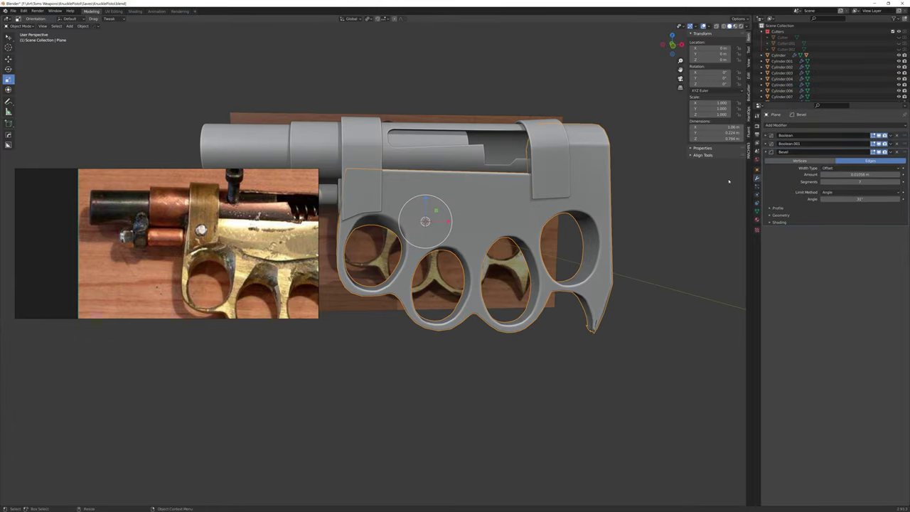
- Nudge the vertex at the knuckle body's bottom tip slightly downward
middle_drag(540, 334, 630, 352)
scroll(629, 351, up, 2)
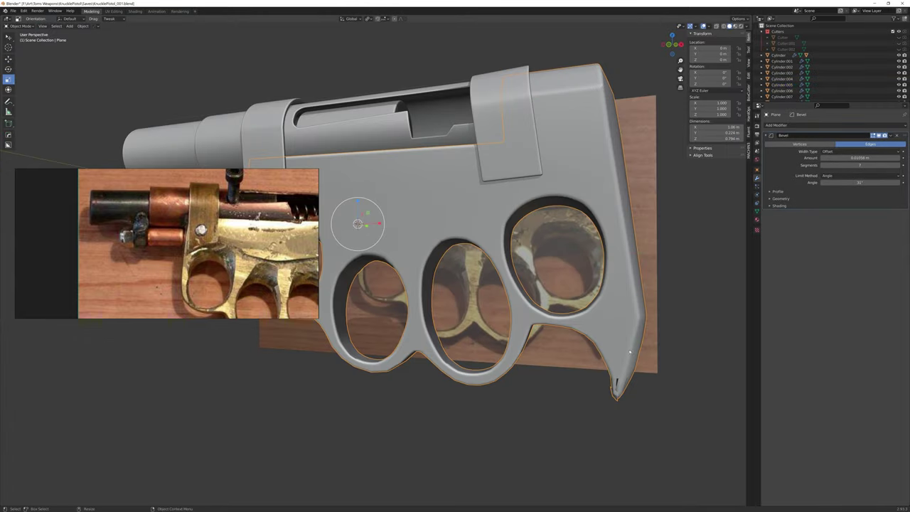
scroll(629, 384, up, 4)
key(Tab)
mouse_move(511, 250)
middle_down()
mouse_move(511, 218)
mouse_move(274, 226)
middle_up()
scroll(511, 218, down, 3)
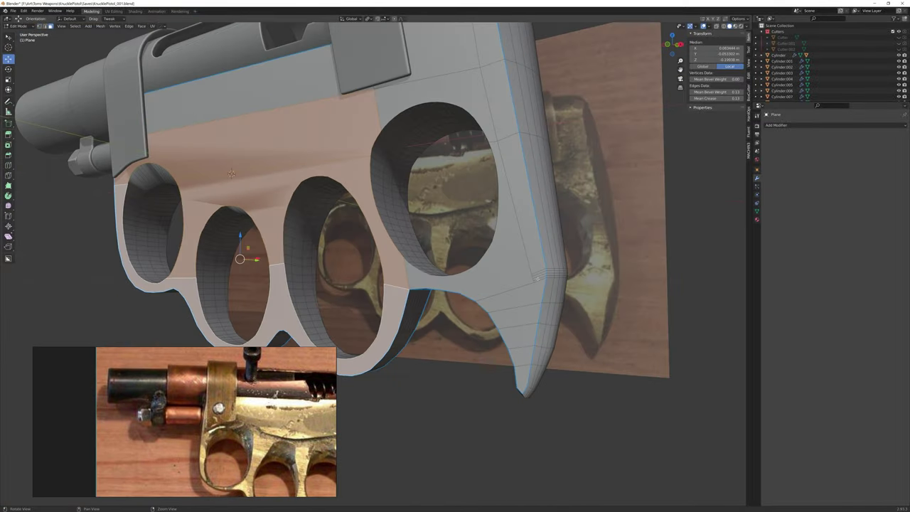
scroll(231, 173, down, 2)
mouse_move(231, 173)
middle_down()
mouse_move(504, 204)
mouse_move(427, 213)
middle_up()
key(Tab)
scroll(427, 213, up, 3)
key(Tab)
scroll(546, 228, up, 2)
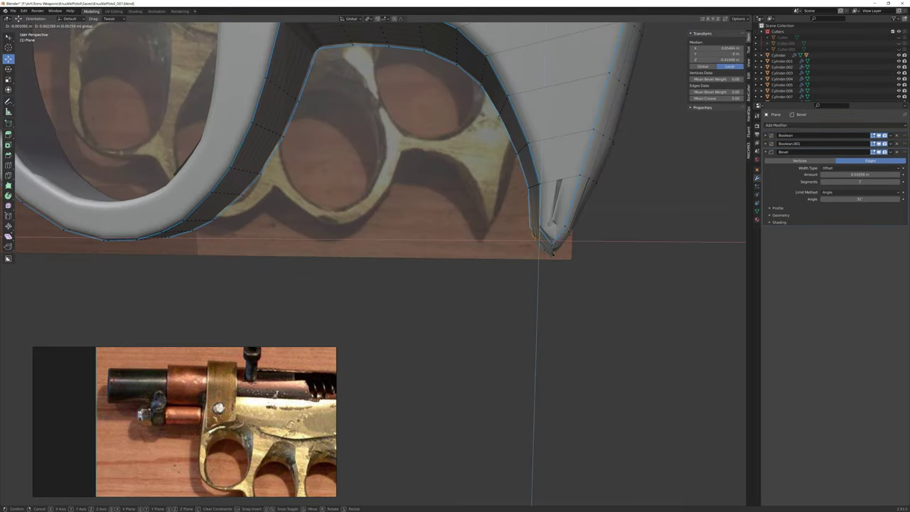
click(546, 228)
drag(546, 229, 546, 240)
click(546, 232)
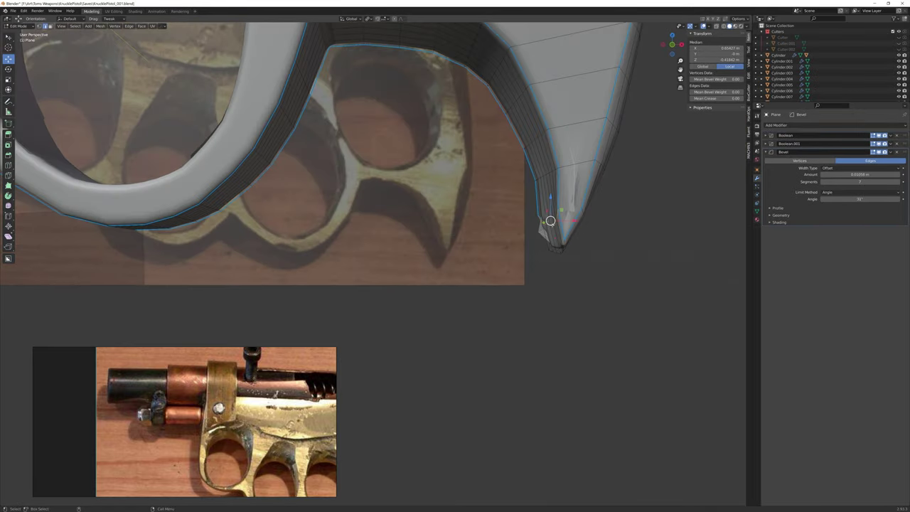
- Dissolve the stray vertical edge on the knuckle body with see-through shading on
mouse_move(546, 231)
middle_down()
mouse_move(483, 246)
mouse_move(449, 210)
middle_up()
scroll(435, 254, down, 2)
key(alt+z)
key(alt+z)
key(ctrl+x)
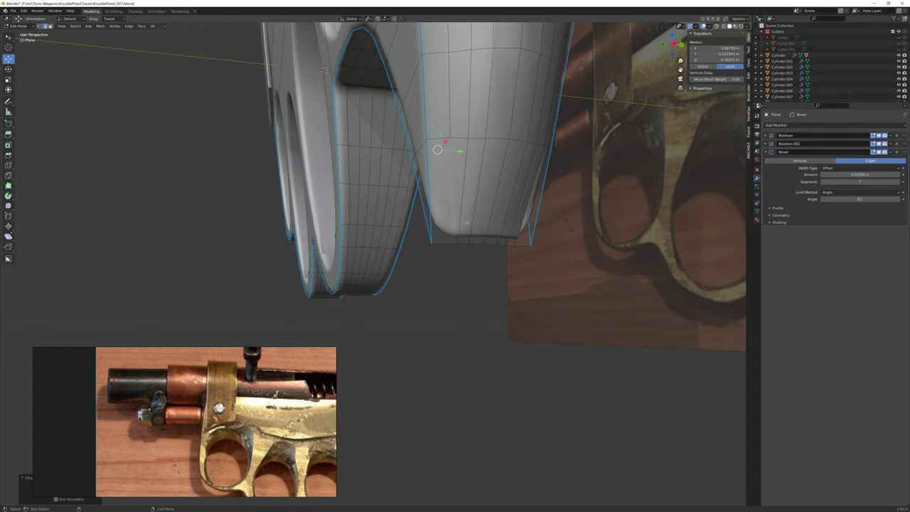
- Vertex-slide the edges at the grip's bottom into cleaner positions
key(alt+z)
click(479, 184)
middle_drag(479, 185, 461, 211)
key(alt+z)
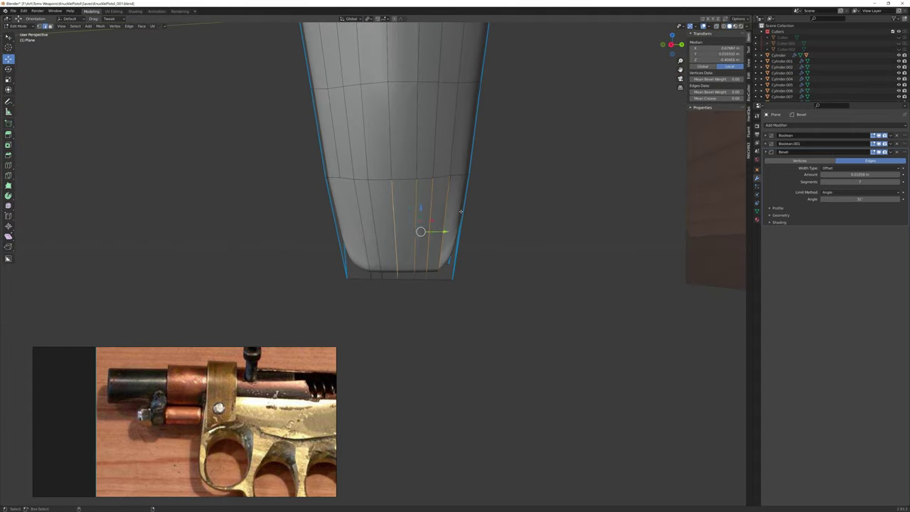
click(448, 177)
key(Tab)
mouse_move(448, 176)
middle_down()
mouse_move(413, 254)
mouse_move(398, 235)
mouse_move(416, 249)
mouse_move(375, 234)
mouse_move(416, 192)
mouse_move(401, 126)
middle_up()
key(q)
key(Escape)
scroll(413, 253, down, 2)
key(Tab)
- Select and grab individual grip vertices near the finger-hole edges to adjust them
key(alt+z)
key(alt+a)
key(alt+z)
scroll(416, 192, up, 3)
scroll(416, 192, up, 2)
click(389, 172)
key(g)
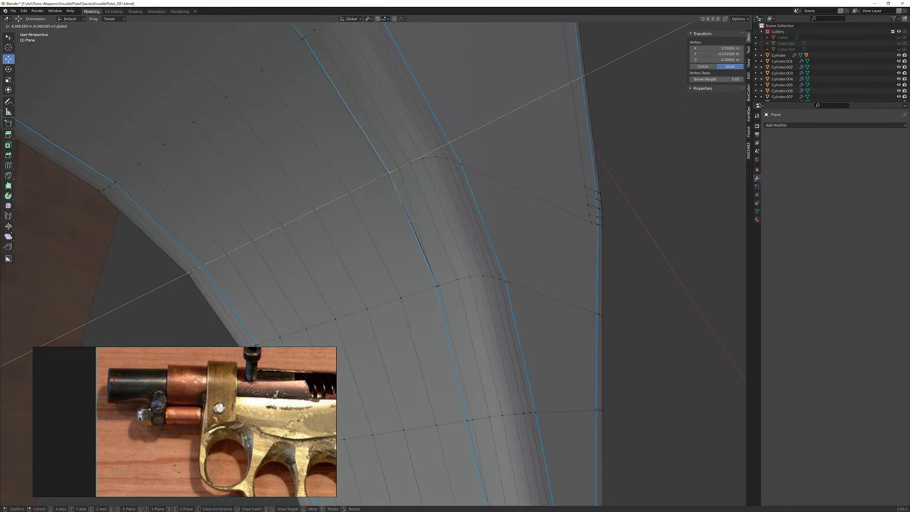
click(383, 173)
middle_drag(369, 185, 261, 130)
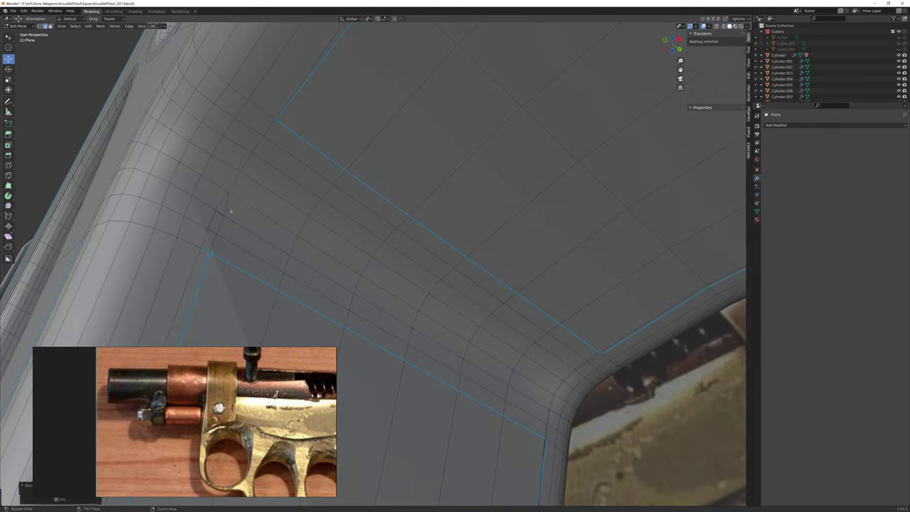
key(alt+a)
mouse_move(356, 199)
middle_down()
mouse_move(406, 209)
mouse_move(473, 251)
mouse_move(426, 345)
mouse_move(399, 227)
mouse_move(426, 235)
mouse_move(404, 187)
middle_up()
click(437, 349)
key(alt+a)
click(403, 187)
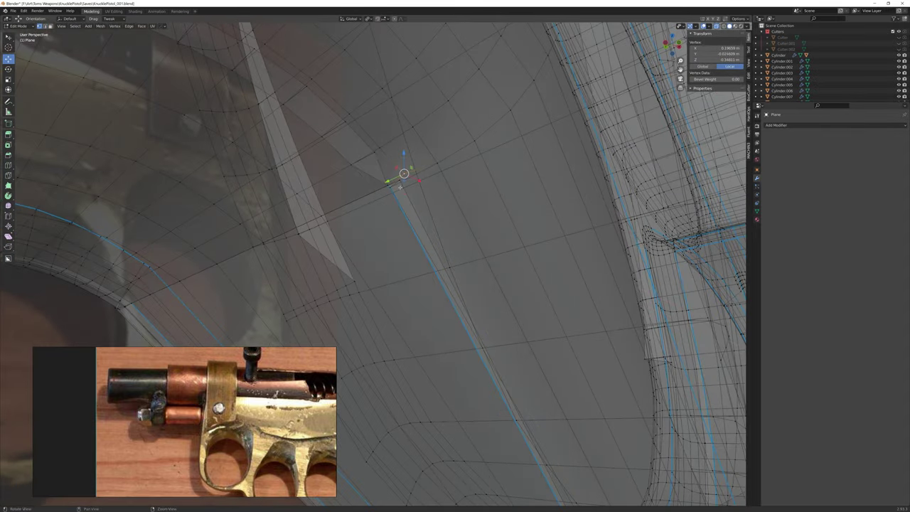
- Move the selected corner vertex and edges on the knuckle guard's grip
mouse_move(401, 182)
middle_down()
mouse_move(382, 157)
mouse_move(364, 168)
mouse_move(327, 236)
mouse_move(328, 131)
middle_up()
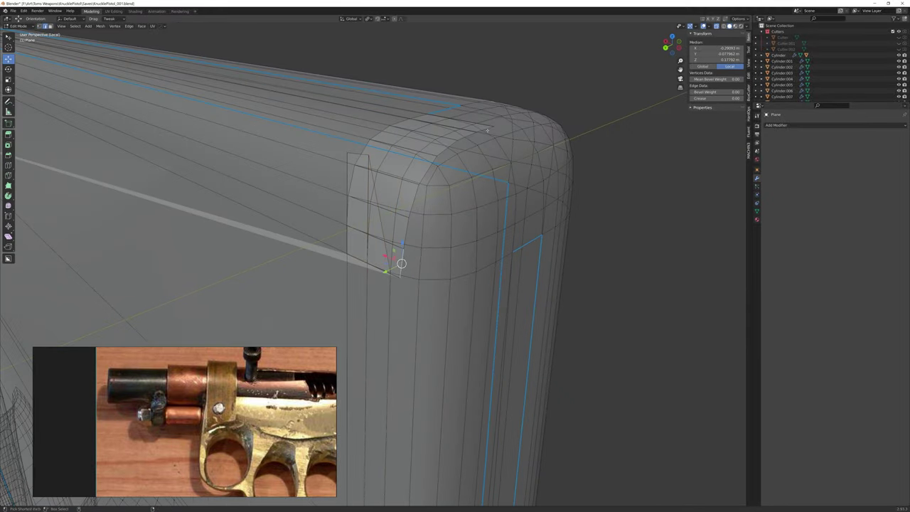
key(g)
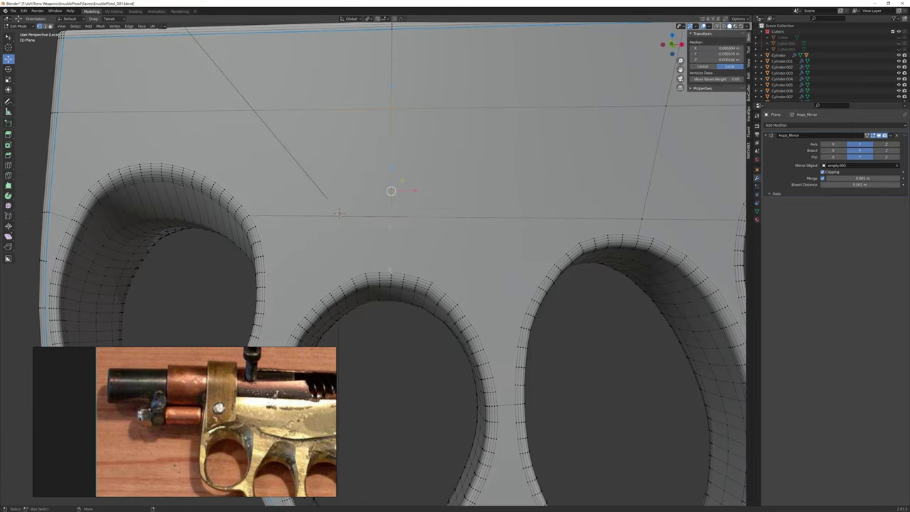
middle_drag(339, 212, 315, 212)
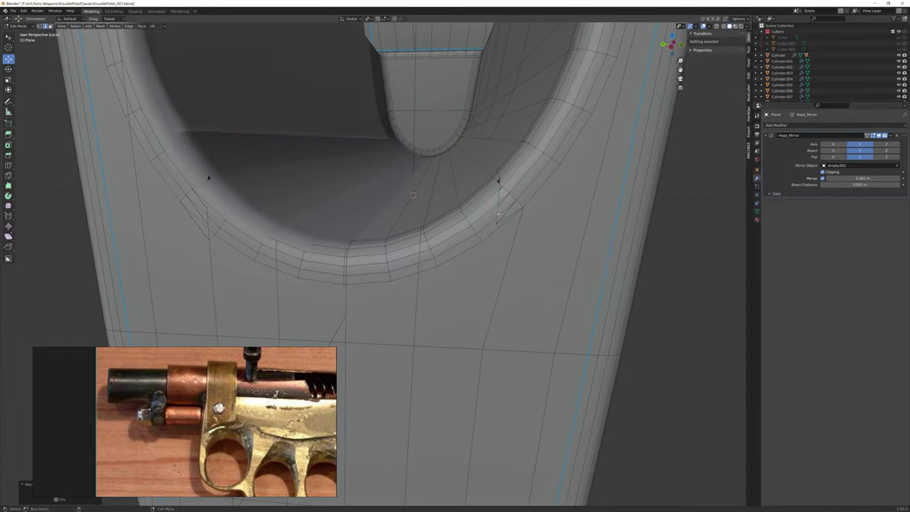
scroll(382, 270, down, 2)
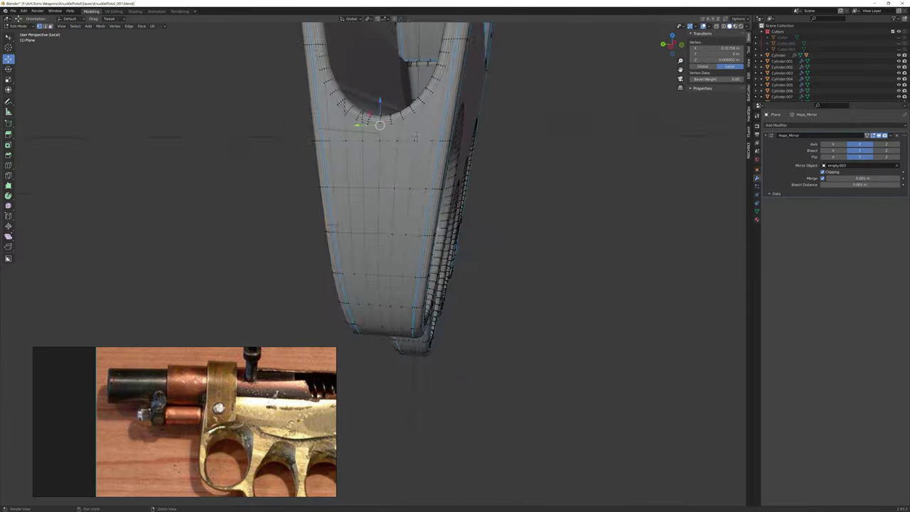
mouse_move(383, 270)
middle_down()
mouse_move(397, 258)
mouse_move(365, 256)
mouse_move(455, 320)
middle_up()
- Show the whole pistol in Object Mode and save as KnucklePistol_001.blend
key(KP_Divide)
key(Tab)
key(ctrl+s)
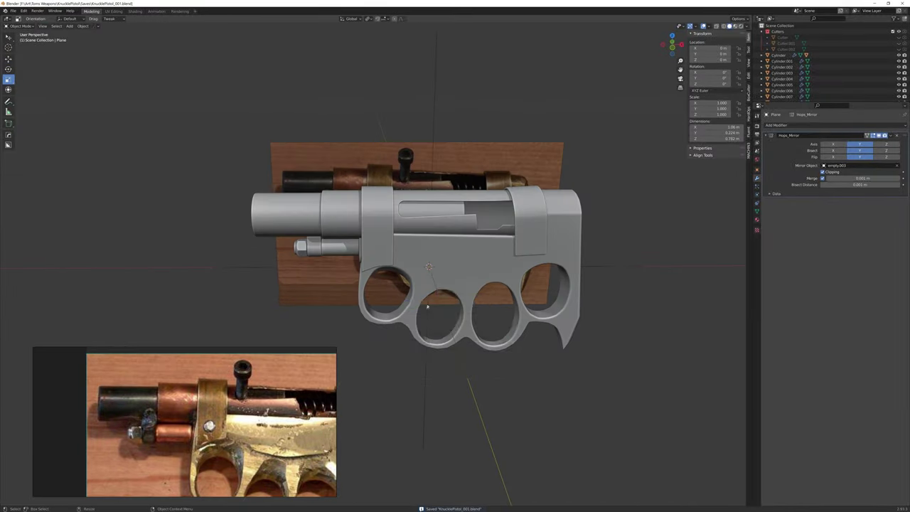
- Add a new cylinder, loop-cut its top and round the top ring into a circle
click(555, 387)
key(q)
click(537, 475)
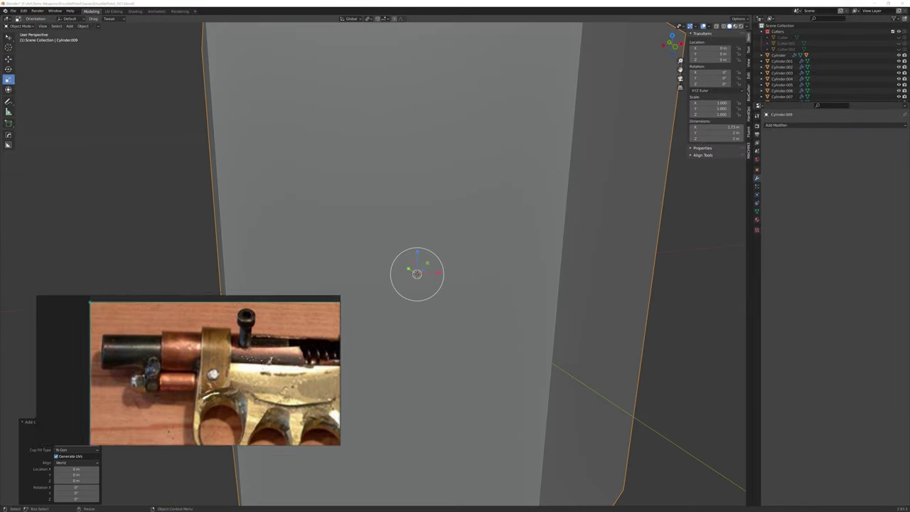
key(Tab)
key(q)
key(Escape)
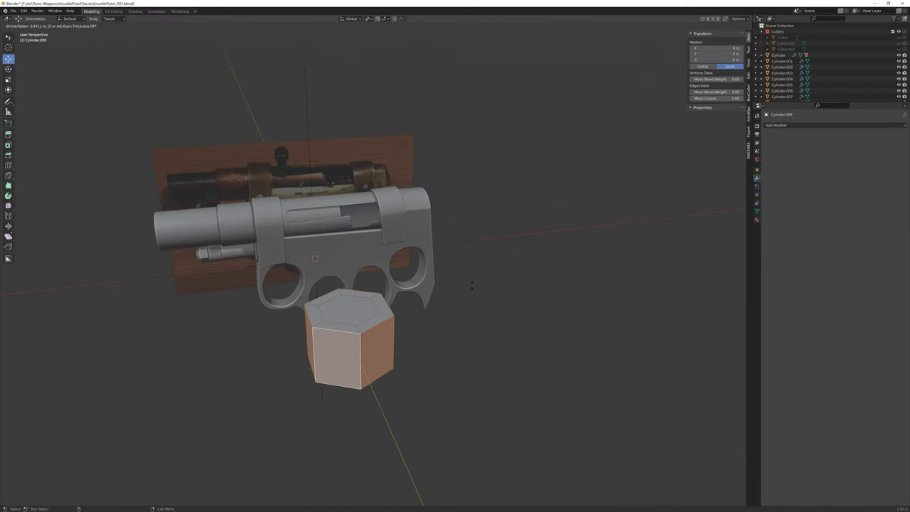
mouse_move(478, 342)
middle_down()
mouse_move(441, 137)
mouse_move(475, 275)
middle_up()
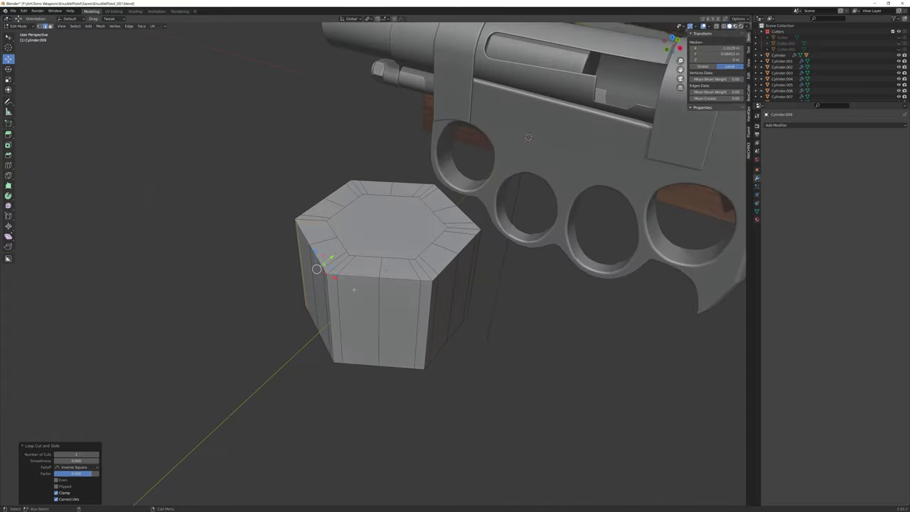
right_click(398, 341)
click(401, 311)
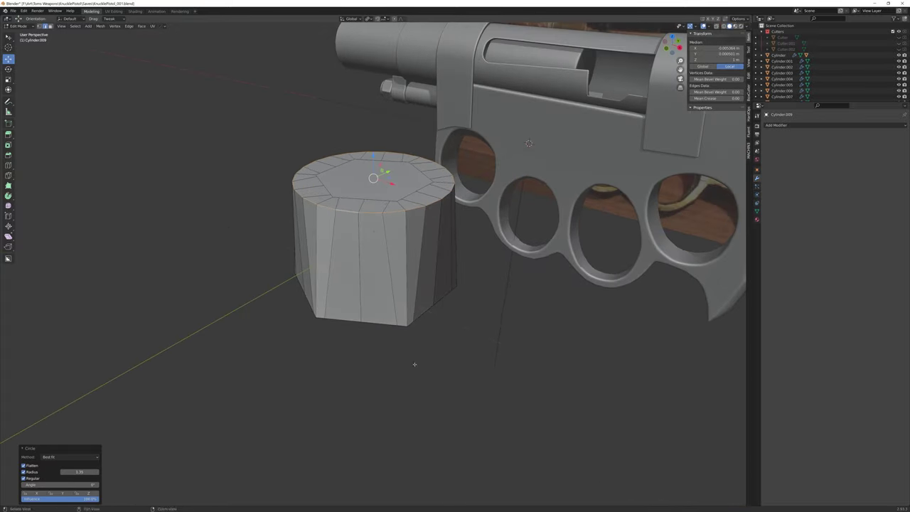
- Delete the inner top faces to open a hole and add an edge loop around the side
mouse_move(393, 300)
middle_down()
mouse_move(426, 320)
mouse_move(575, 319)
mouse_move(574, 265)
mouse_move(417, 233)
middle_up()
key(x)
click(451, 338)
key(ctrl+r)
click(398, 270)
alt+click(417, 177)
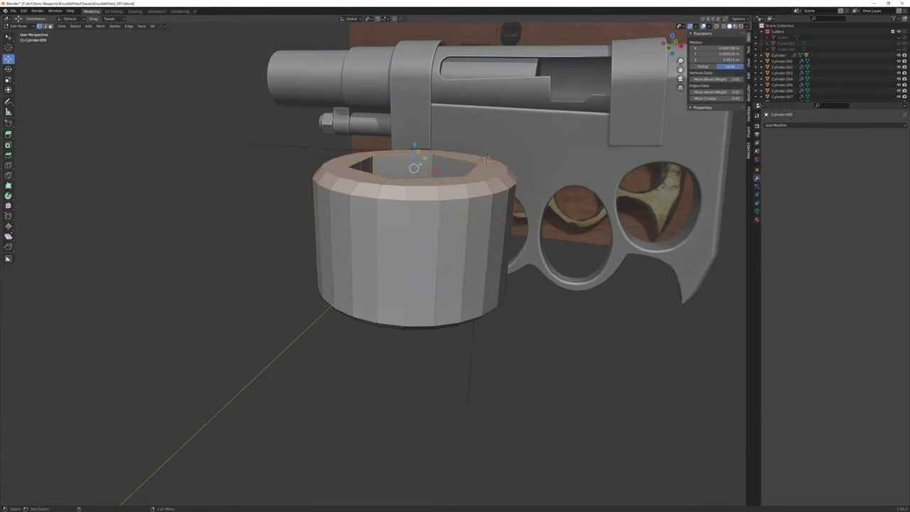
mouse_move(417, 178)
middle_down()
mouse_move(418, 327)
mouse_move(372, 289)
middle_up()
key(x)
- Bevel the socket floor edges and slide the new edge loop into place
scroll(368, 271, up, 3)
key(q)
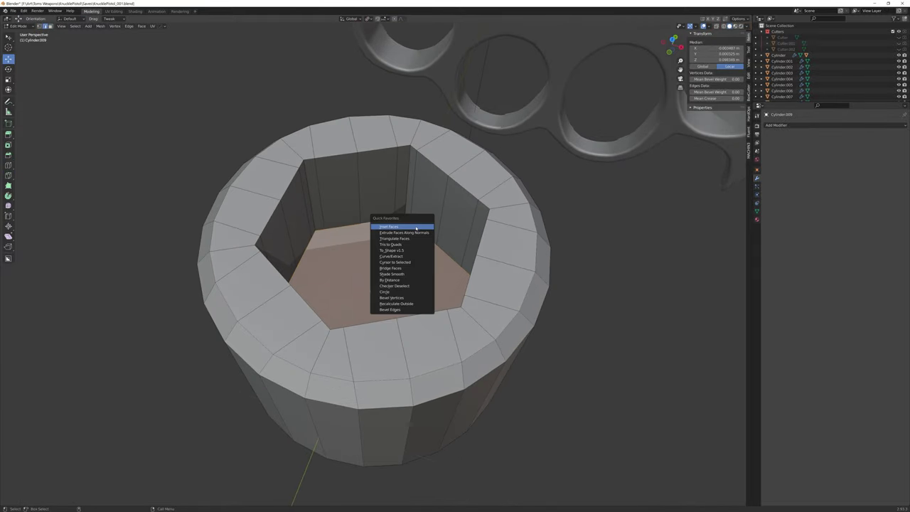
key(ctrl+b)
drag(448, 175, 456, 173)
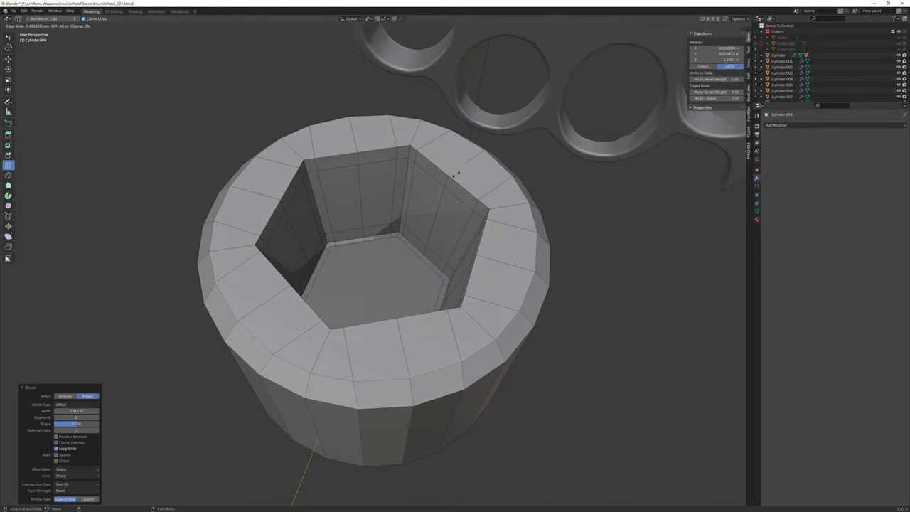
click(509, 262)
scroll(366, 251, down, 3)
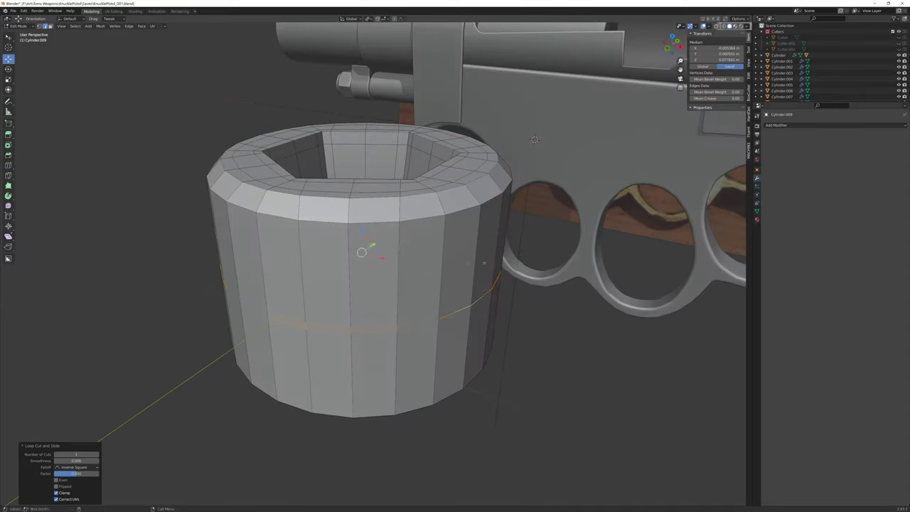
key(Tab)
middle_drag(365, 252, 376, 138)
- Add Subdivision smoothing, shade the cylinder smooth and scale it down to bolt-head size
key(q)
click(473, 293)
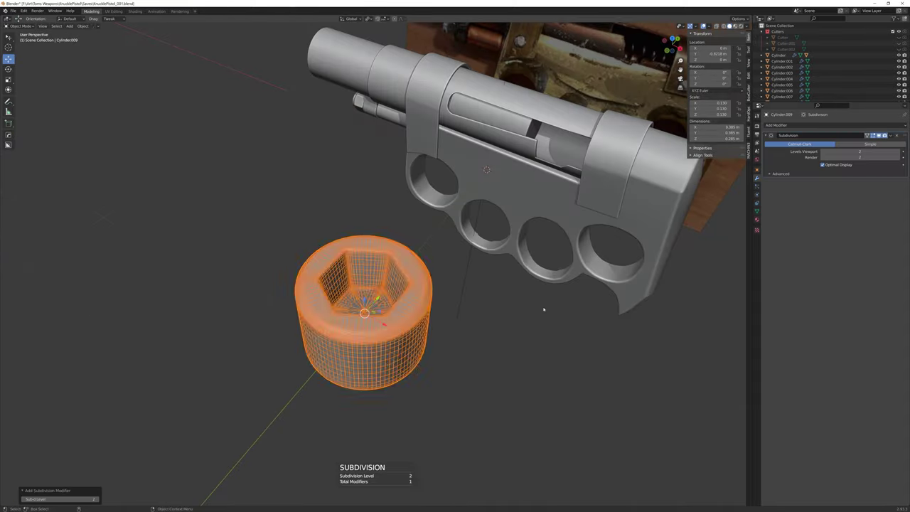
right_click(376, 298)
click(387, 304)
middle_drag(388, 304, 478, 240)
key(s)
click(390, 176)
- Round the bottom face into a circle, scale it and extrude a long shaft downward
middle_drag(391, 176, 427, 213)
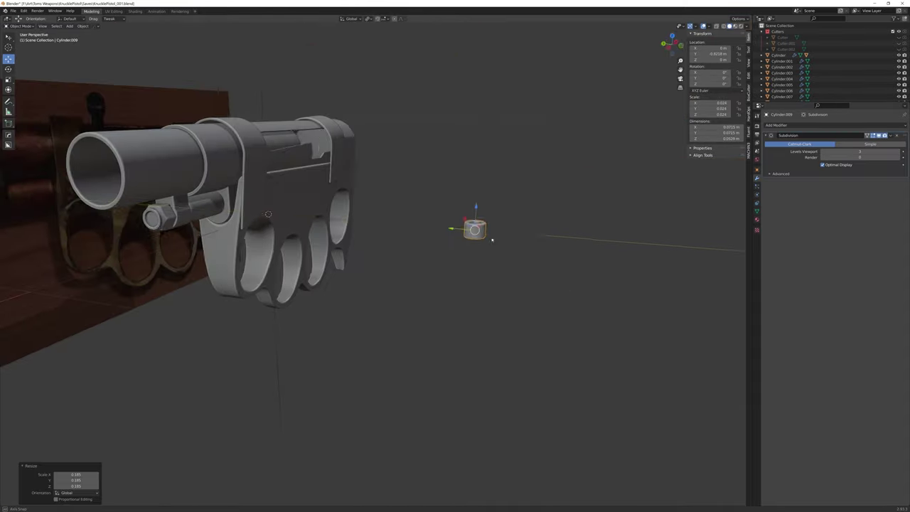
scroll(399, 85, up, 5)
key(Tab)
key(q)
click(431, 137)
middle_drag(430, 137, 448, 149)
key(s)
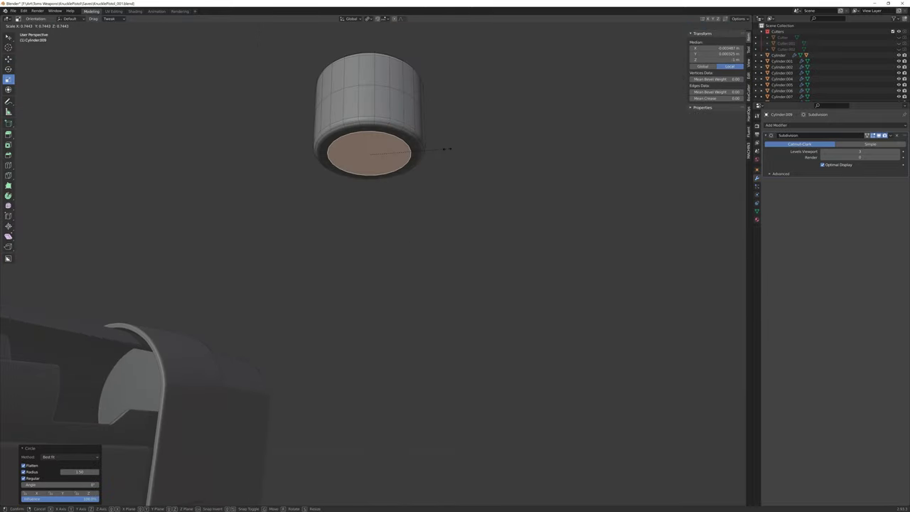
click(367, 180)
scroll(367, 180, down, 4)
key(e)
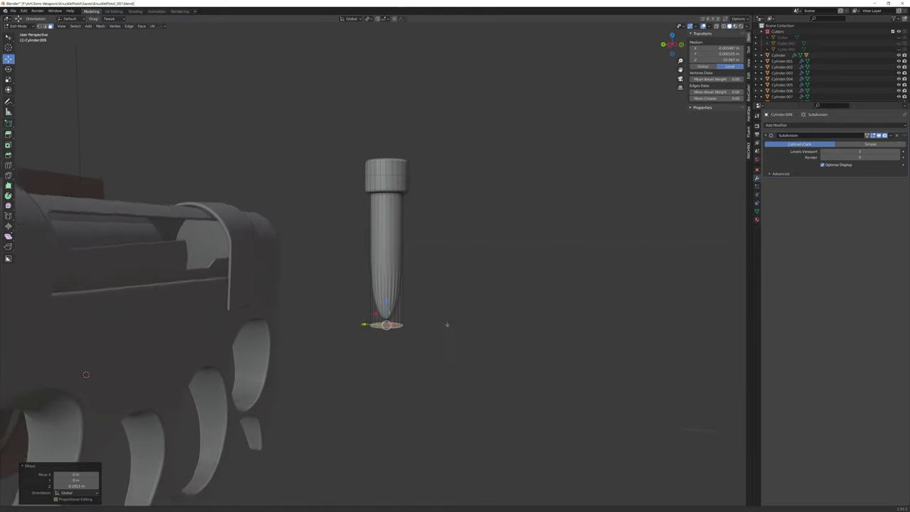
scroll(386, 332, up, 4)
click(386, 331)
- Dissolve the selected edges and slide the edge loop at the cap's base
middle_drag(386, 332, 476, 171)
scroll(451, 203, up, 5)
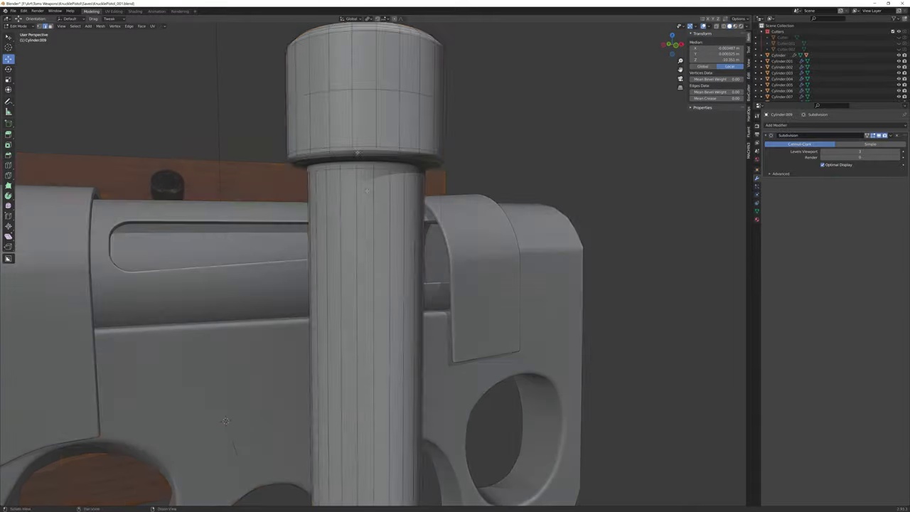
key(ctrl+x)
alt+click(398, 217)
middle_drag(398, 216, 358, 187)
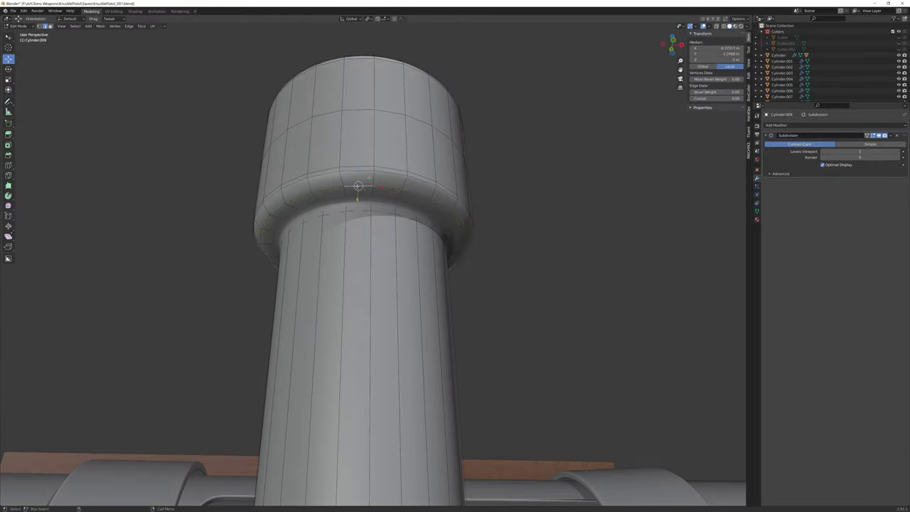
click(580, 189)
scroll(580, 187, down, 3)
scroll(491, 175, down, 3)
- Scale the socket on the bolt head from a top-down view
middle_drag(492, 175, 455, 204)
scroll(292, 354, up, 5)
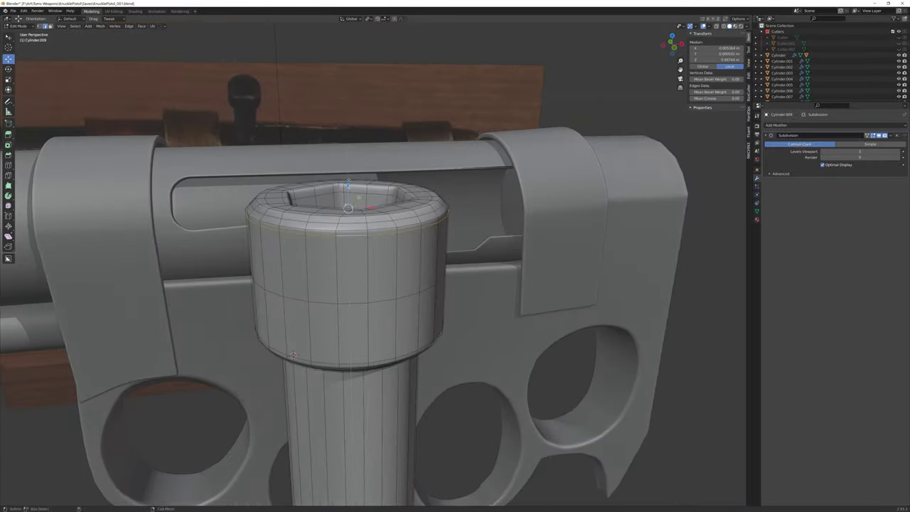
middle_drag(292, 354, 349, 260)
scroll(361, 254, up, 3)
key(alt+a)
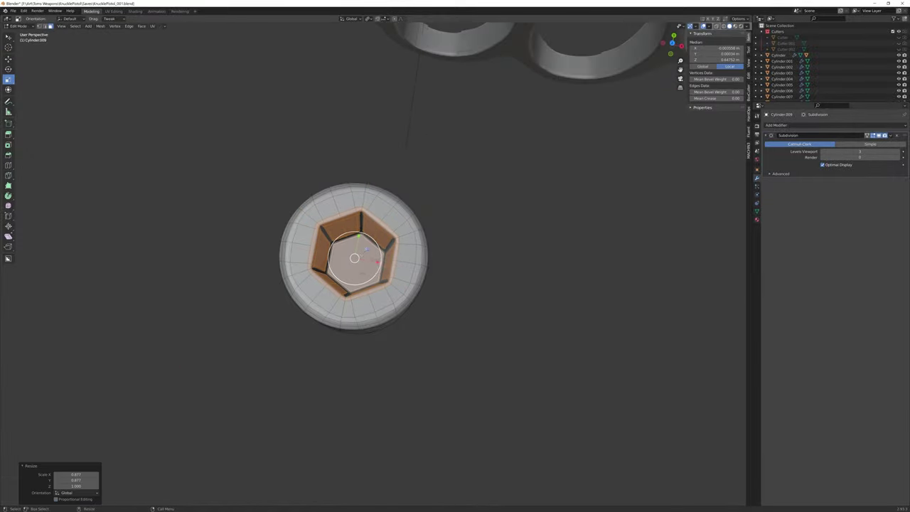
click(434, 190)
scroll(434, 191, down, 4)
key(alt+a)
mouse_move(433, 191)
middle_down()
mouse_move(401, 207)
mouse_move(419, 249)
middle_up()
scroll(400, 207, up, 4)
scroll(419, 249, up, 2)
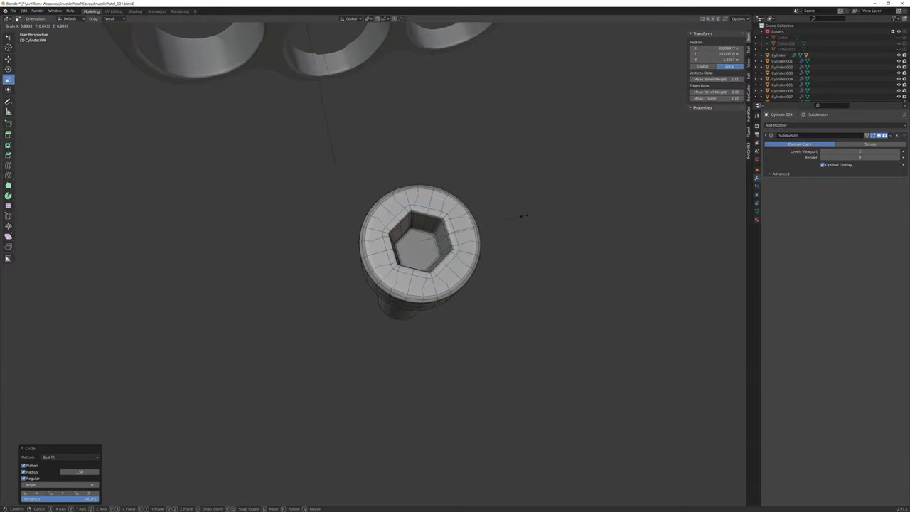
click(523, 215)
mouse_move(524, 215)
middle_down()
mouse_move(467, 223)
mouse_move(134, 400)
middle_up()
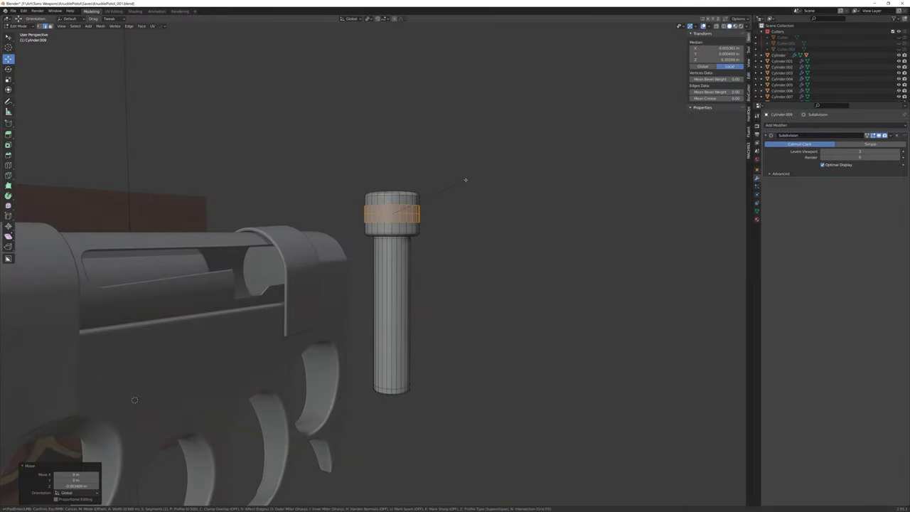
key(Tab)
- Rotate the bolt 90° and move it to the gun's barrel, using Normal transform orientation
middle_drag(465, 180, 457, 210)
text(90)
key(Return)
key(g)
click(308, 237)
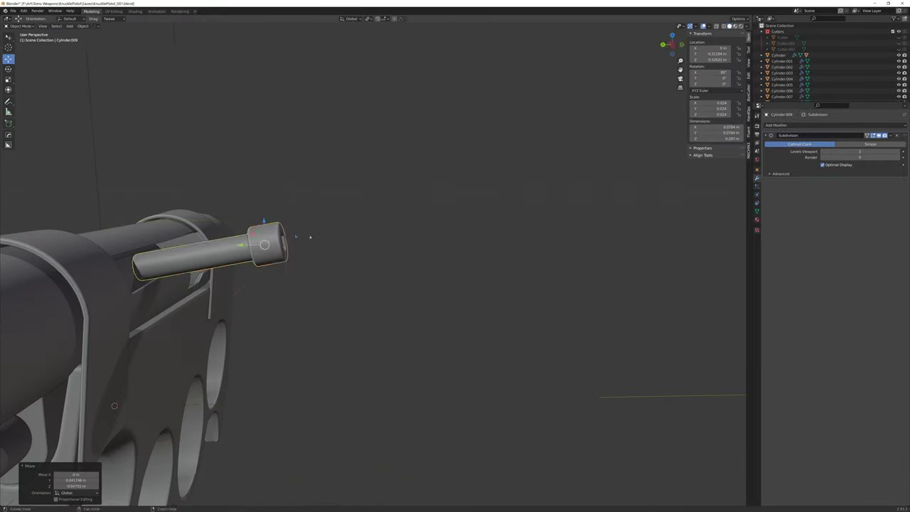
mouse_move(308, 238)
middle_down()
mouse_move(435, 377)
mouse_move(398, 334)
middle_up()
click(350, 18)
click(351, 44)
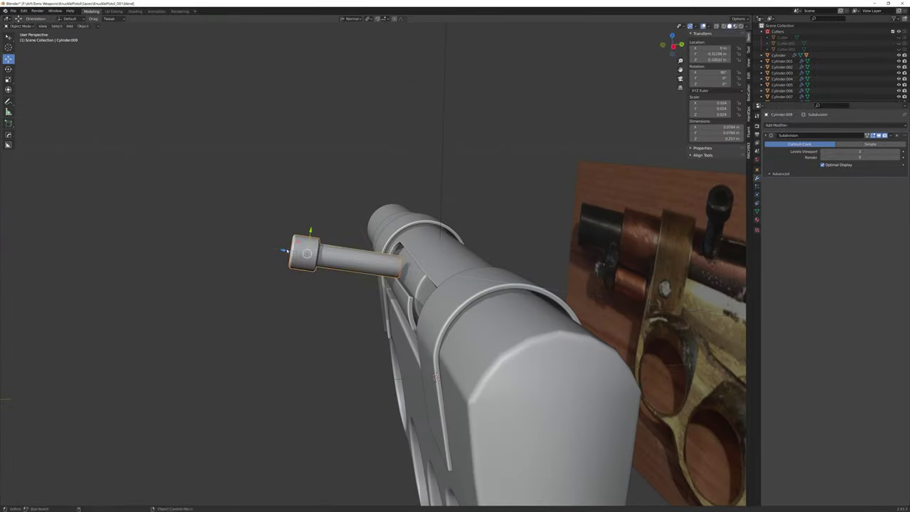
mouse_move(436, 376)
middle_down()
mouse_move(504, 398)
mouse_move(417, 234)
middle_up()
key(Tab)
key(Tab)
scroll(504, 397, down, 5)
scroll(418, 234, up, 3)
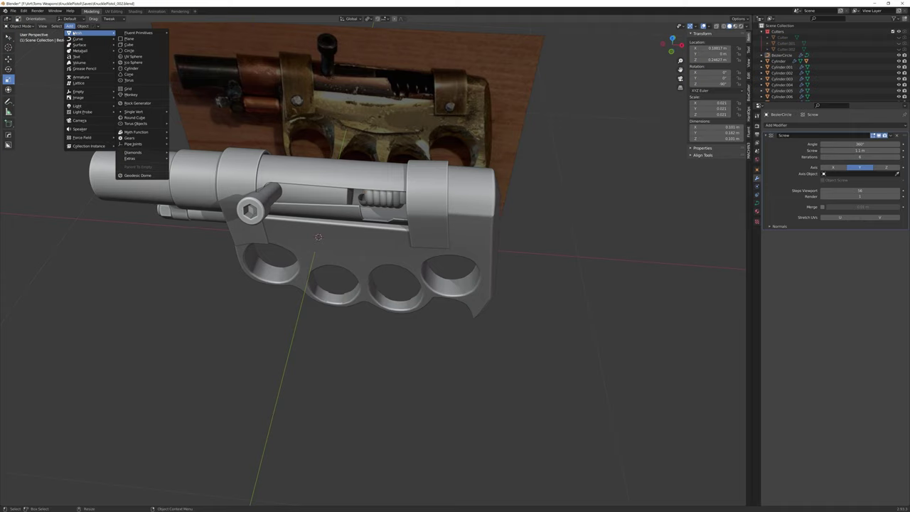
- Add a Screw modifier to the circle and shrink its profile in Edit Mode
click(777, 125)
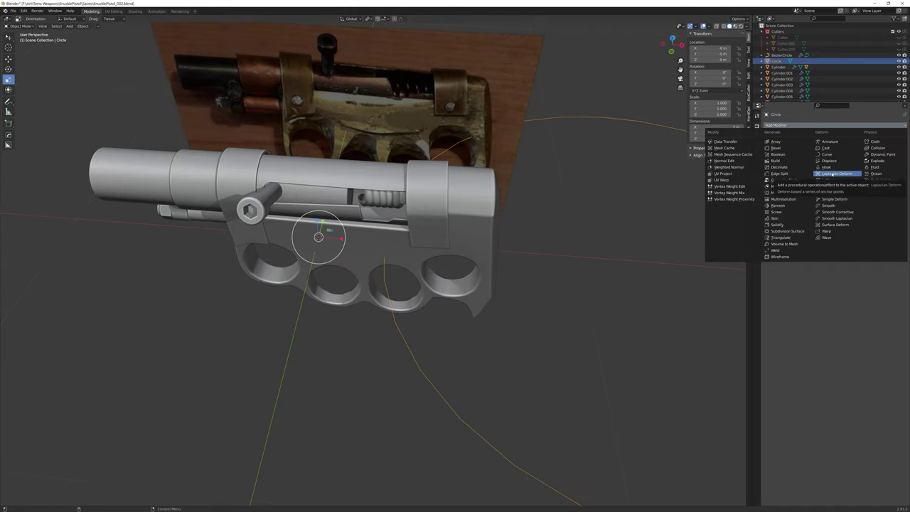
click(776, 212)
key(Tab)
key(s)
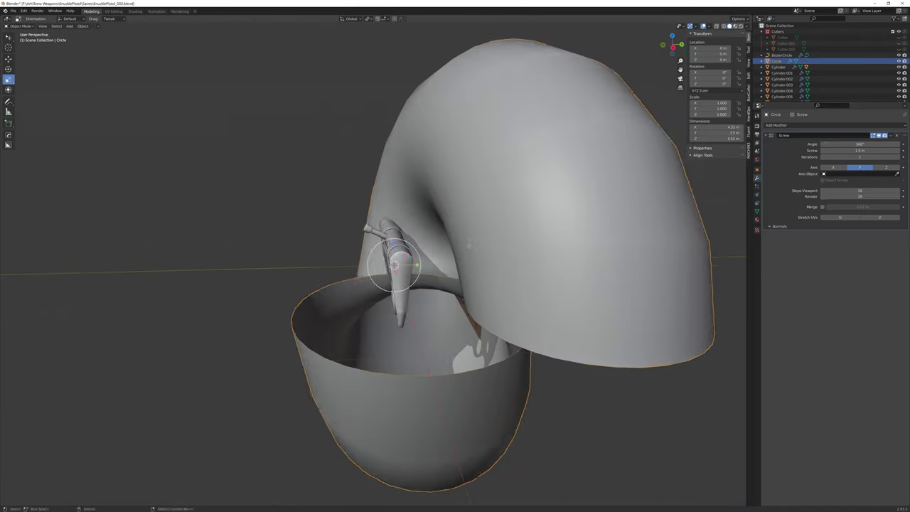
click(430, 278)
key(Tab)
middle_drag(429, 279, 320, 263)
- Rotate the spring to lie along the barrel, keeping its coil length at 1.09 m
key(r)
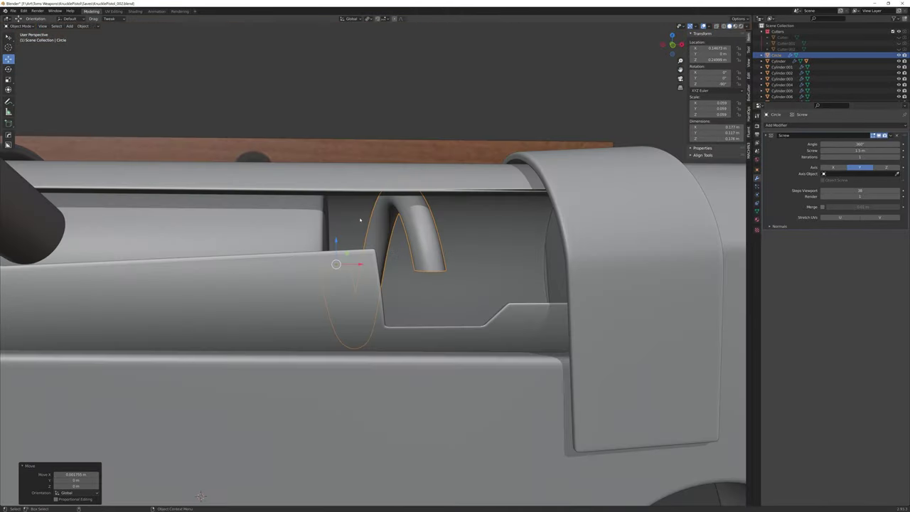
drag(860, 150, 846, 150)
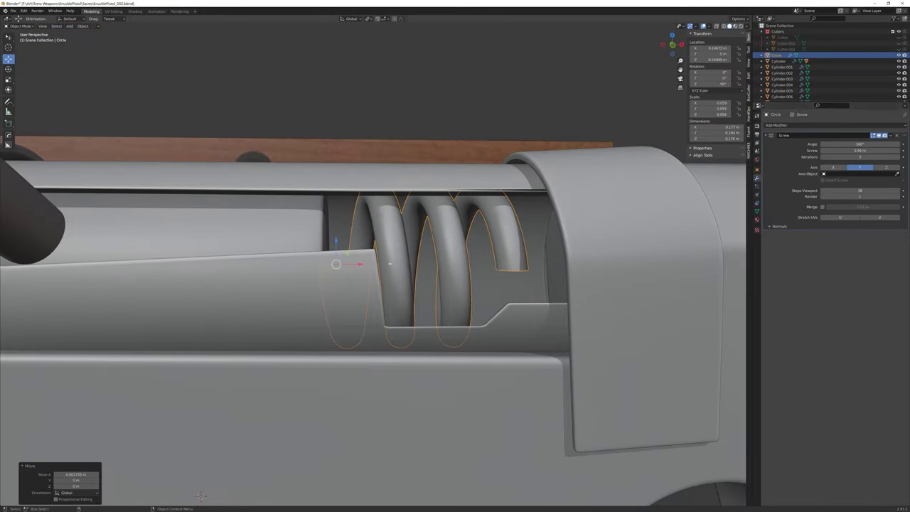
key(ctrl+z)
key(Tab)
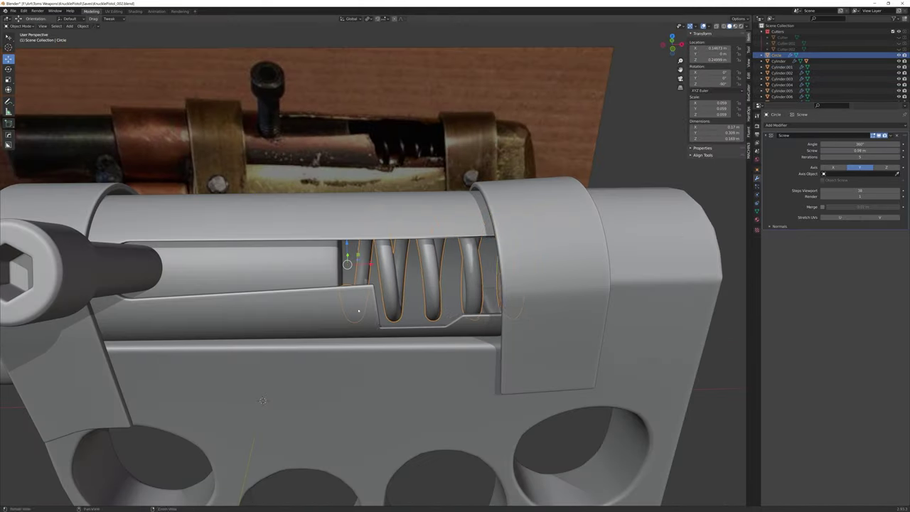
middle_drag(358, 311, 377, 313)
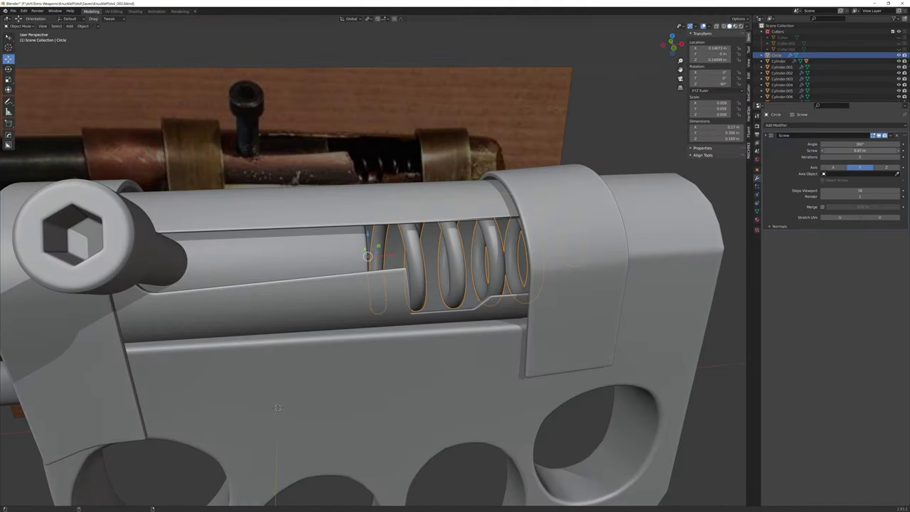
scroll(370, 284, up, 3)
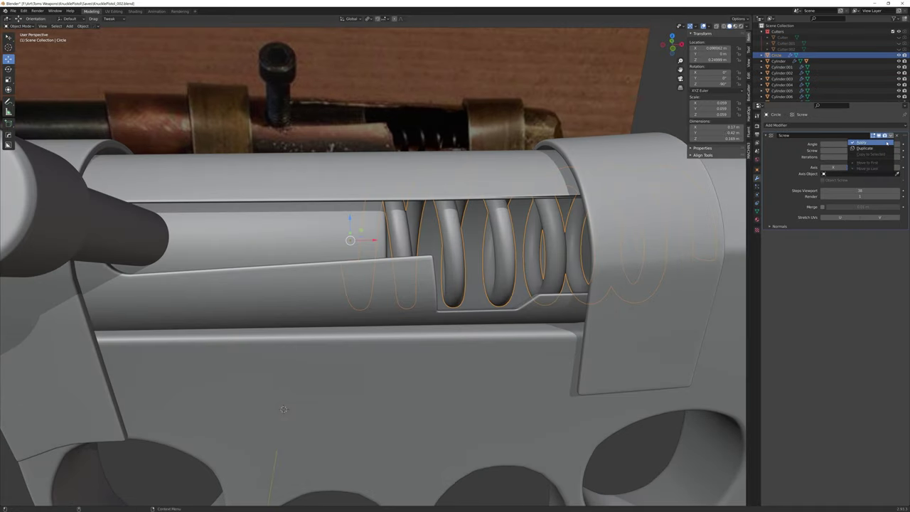
key(ctrl+a)
key(Tab)
key(alt+z)
- Apply the Screw modifier to the spring, select it and save the file
click(401, 18)
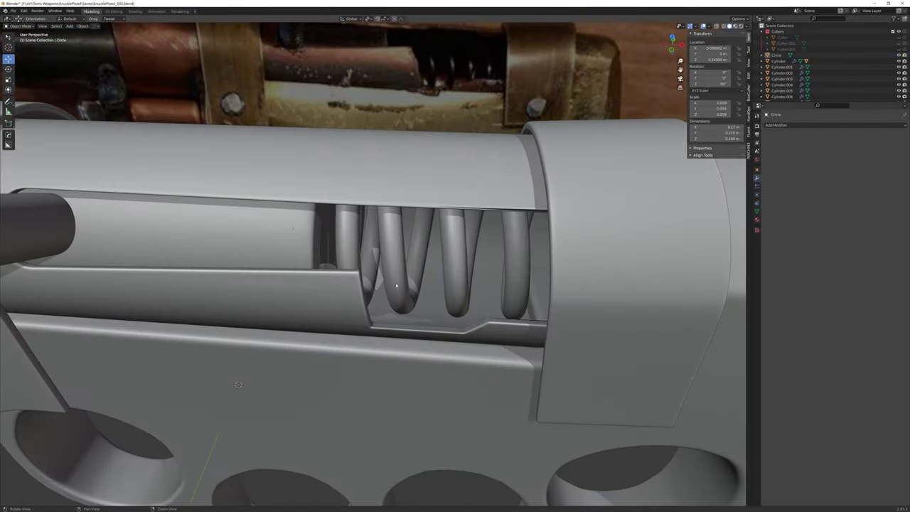
scroll(396, 286, up, 4)
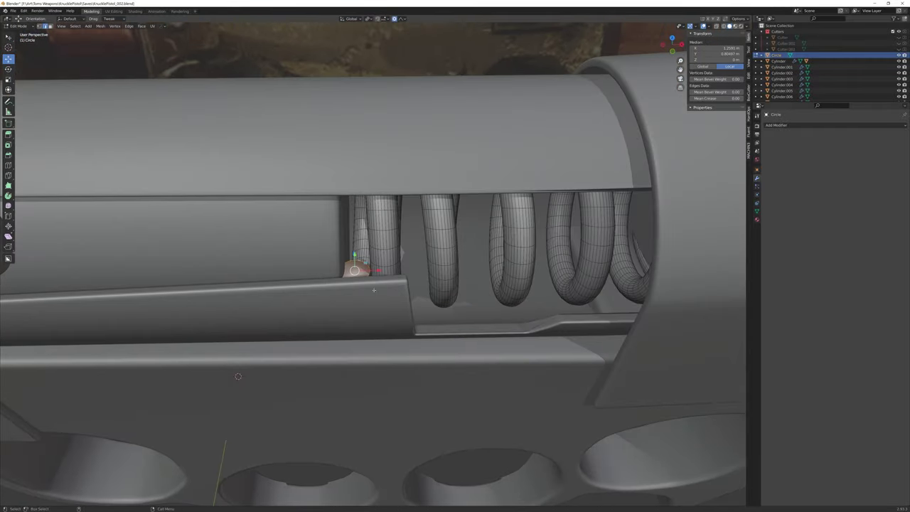
click(499, 264)
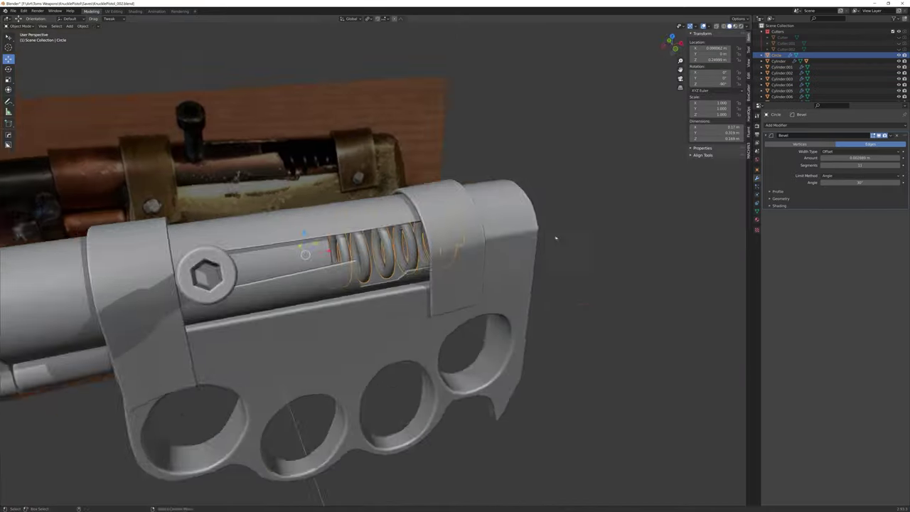
key(ctrl+s)
middle_drag(432, 332, 456, 334)
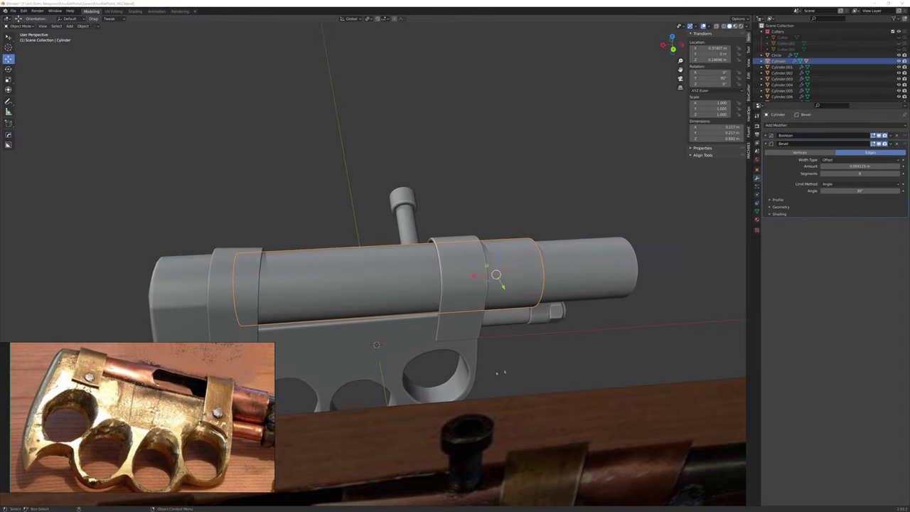
- Draw a rounded BoxCutter cut into the side of the barrel
middle_drag(501, 371, 398, 312)
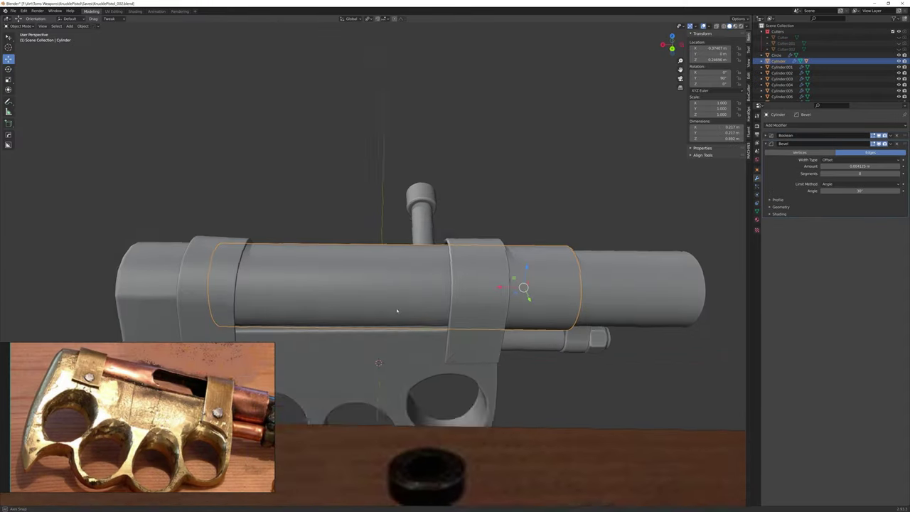
key(alt+w)
drag(395, 301, 417, 307)
mouse_move(417, 307)
middle_down()
mouse_move(384, 305)
mouse_move(426, 285)
mouse_move(384, 319)
middle_up()
- Trim Cutter.003 down to a half-ring, then select the bolt cylinder Cylinder.006
key(Tab)
key(alt+z)
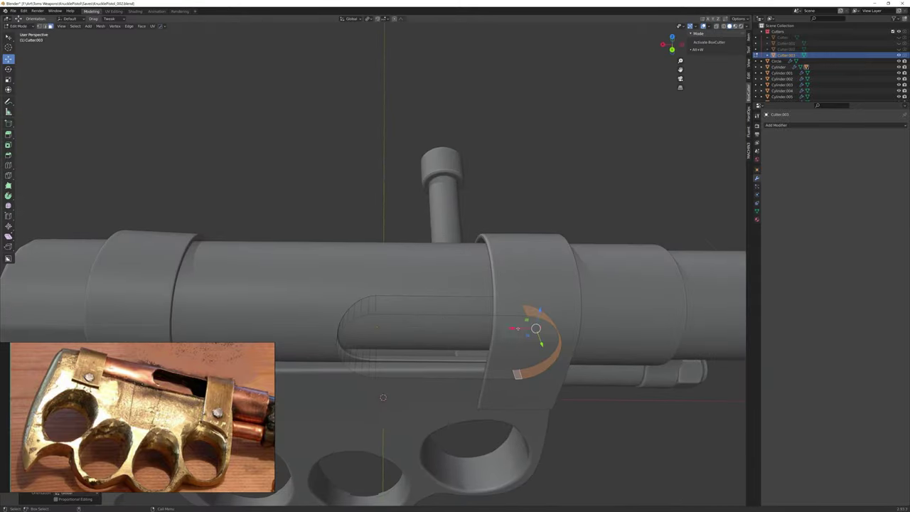
key(Tab)
mouse_move(382, 397)
middle_down()
mouse_move(380, 325)
mouse_move(396, 320)
middle_up()
click(380, 325)
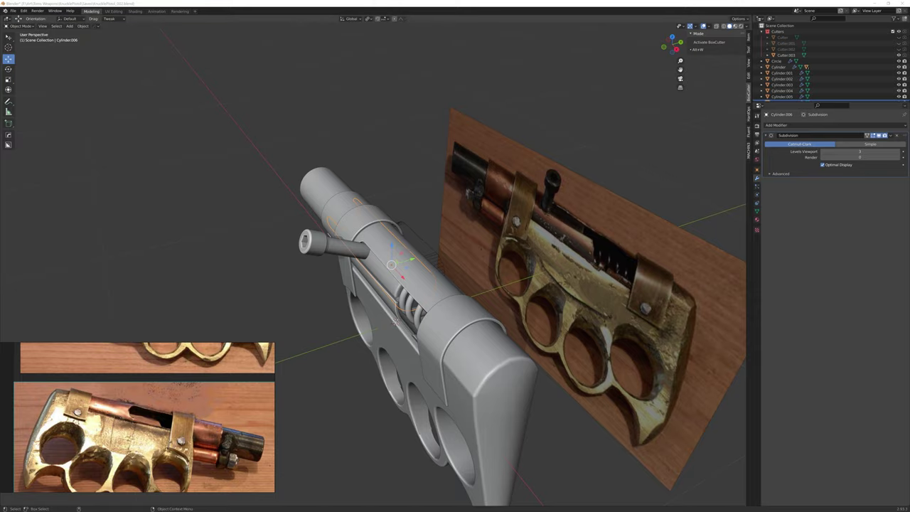
- Mirror the bolt cylinder Cylinder.006 and enter its Edit Mode
middle_drag(145, 258, 509, 352)
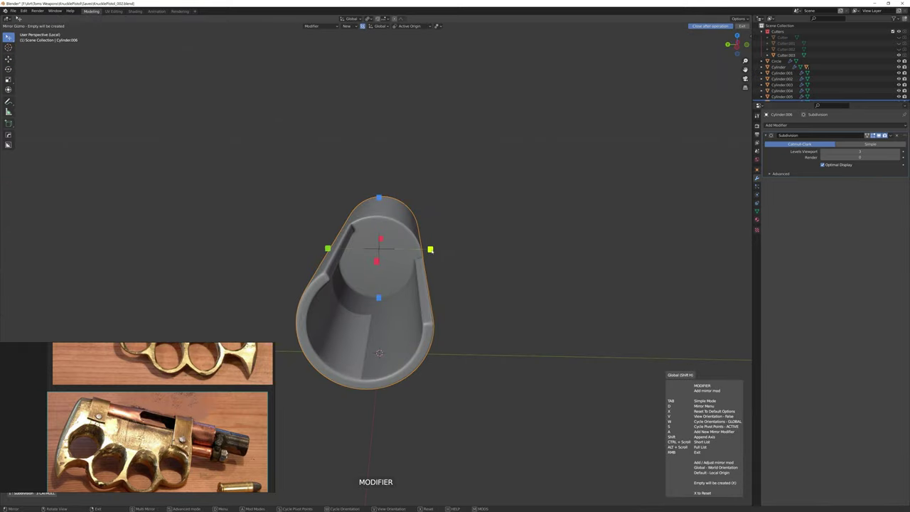
key(ctrl+z)
key(Tab)
middle_drag(375, 261, 498, 213)
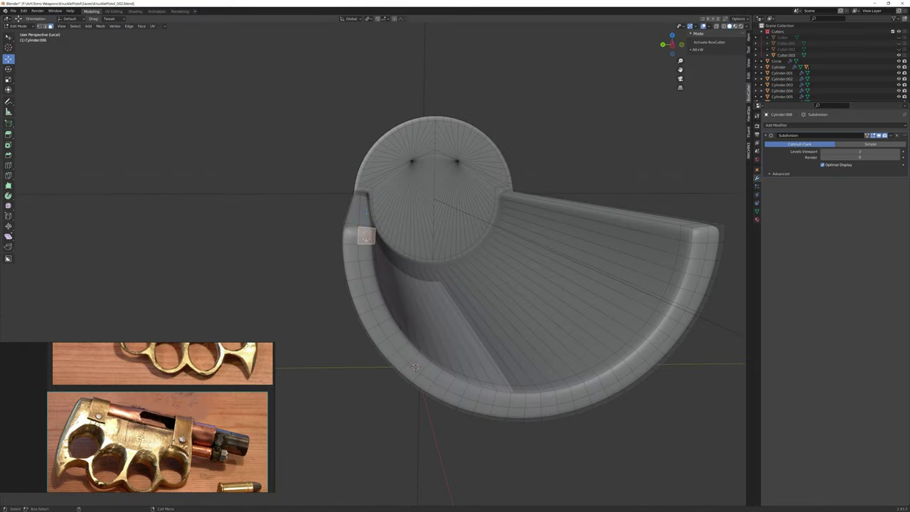
middle_drag(441, 249, 398, 234)
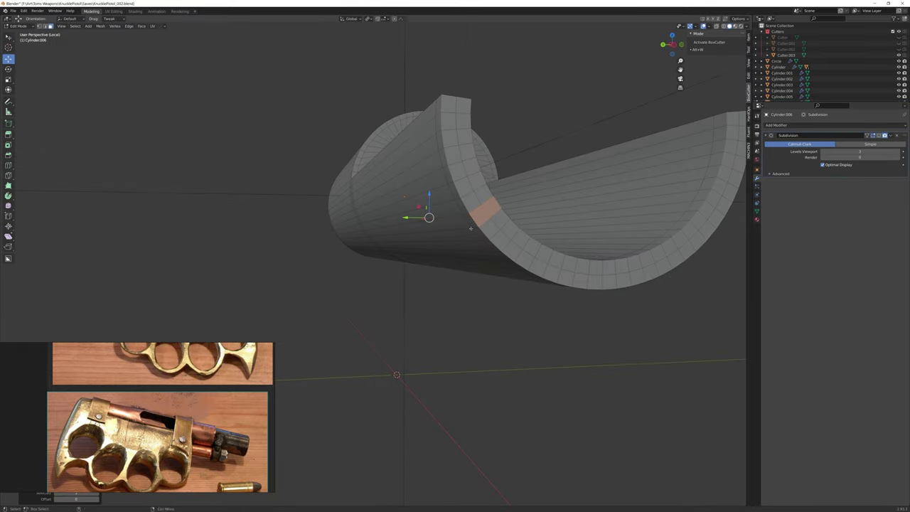
- Select the face strips along the half-cylinder trough, exit local view and turn on X-ray
ctrl+click(298, 242)
middle_drag(299, 242, 590, 359)
mouse_move(457, 220)
middle_down()
mouse_move(437, 204)
mouse_move(412, 213)
mouse_move(427, 244)
mouse_move(332, 173)
middle_up()
scroll(332, 172, up, 3)
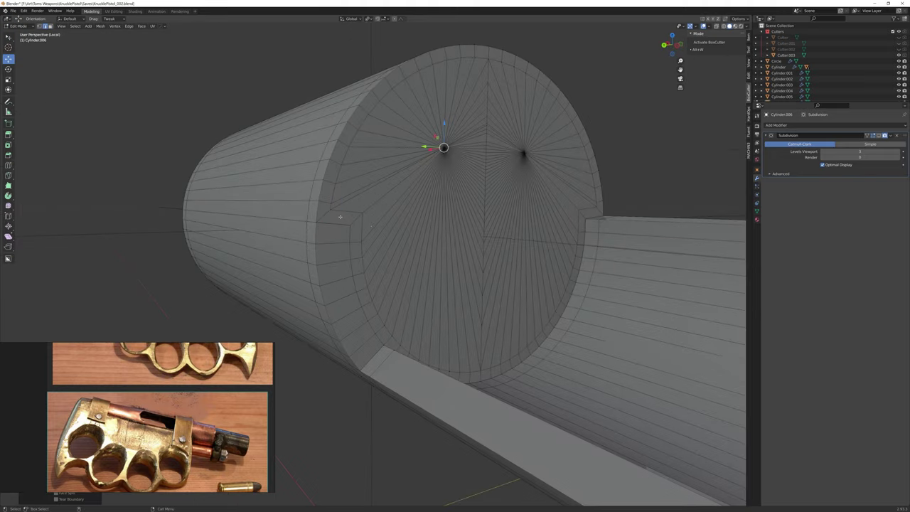
mouse_move(427, 147)
middle_down()
mouse_move(332, 183)
mouse_move(445, 276)
middle_up()
scroll(332, 183, down, 4)
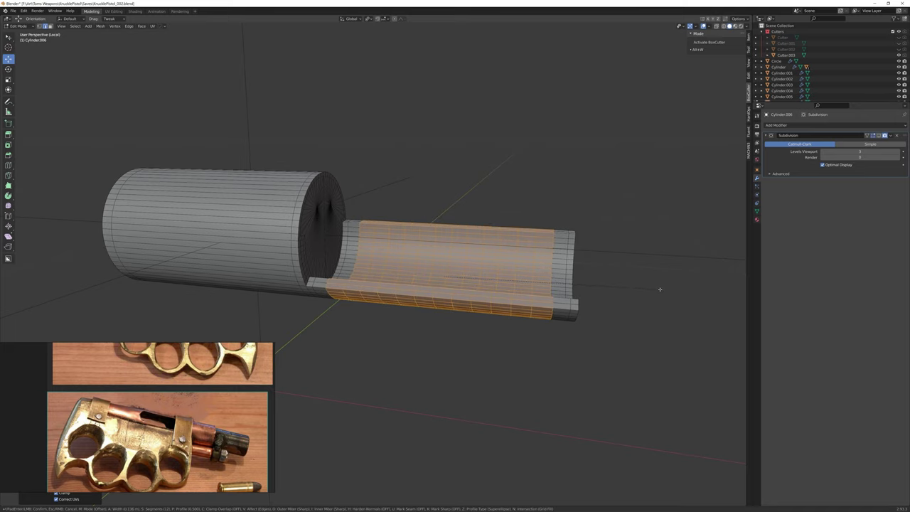
middle_drag(659, 288, 521, 288)
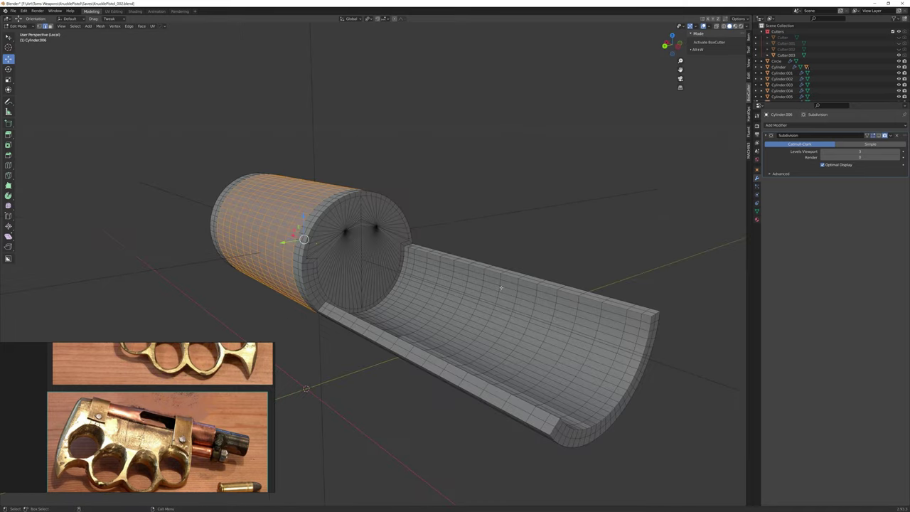
key(KP_Divide)
key(alt+z)
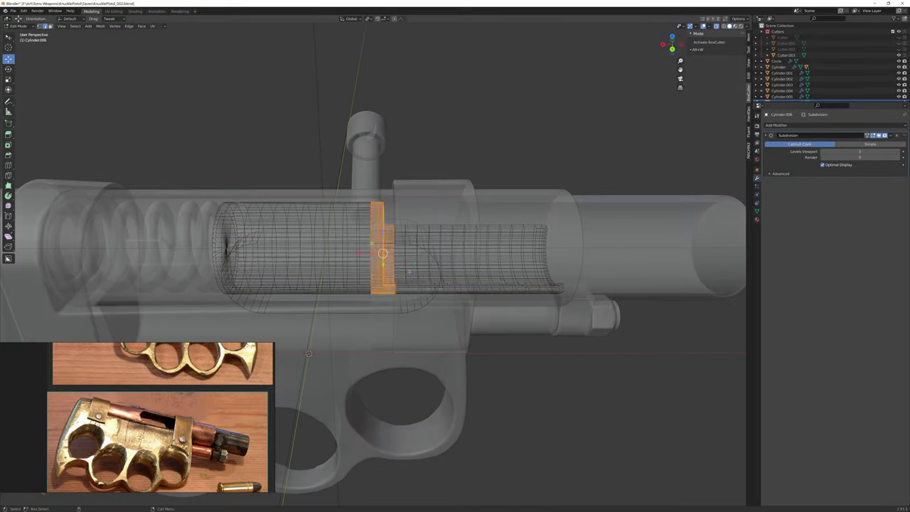
- Shorten the slot cutter by moving its end face along X, then bevel its edges
key(alt+z)
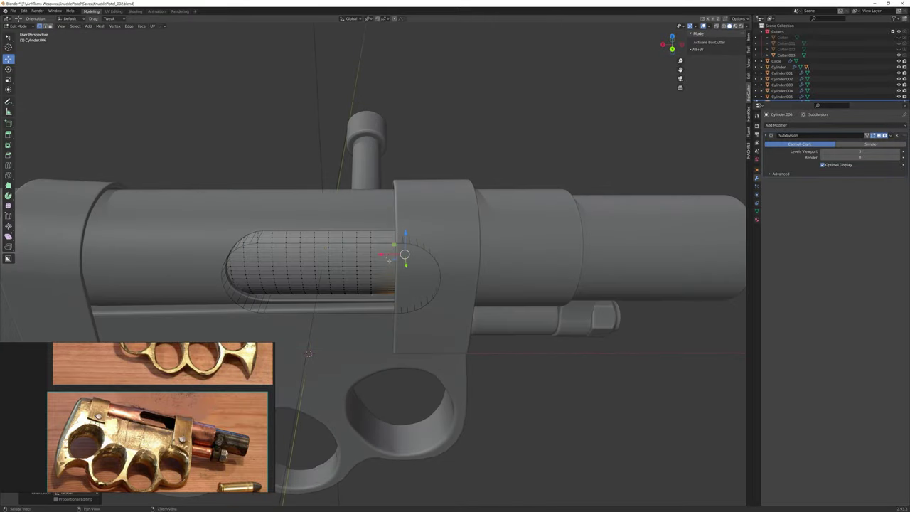
mouse_move(371, 202)
middle_down()
mouse_move(426, 178)
mouse_move(399, 256)
middle_up()
key(alt+z)
click(243, 258)
middle_drag(243, 259, 477, 237)
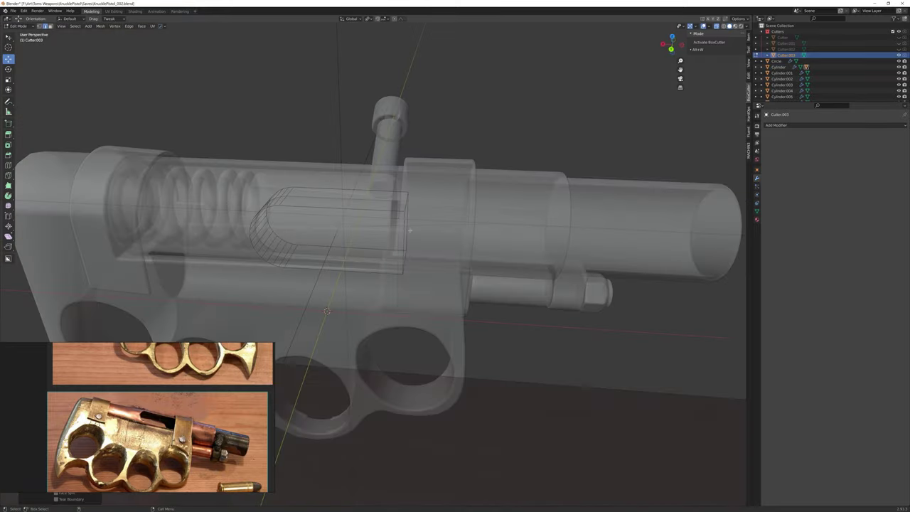
key(alt+z)
click(477, 237)
key(g)
key(x)
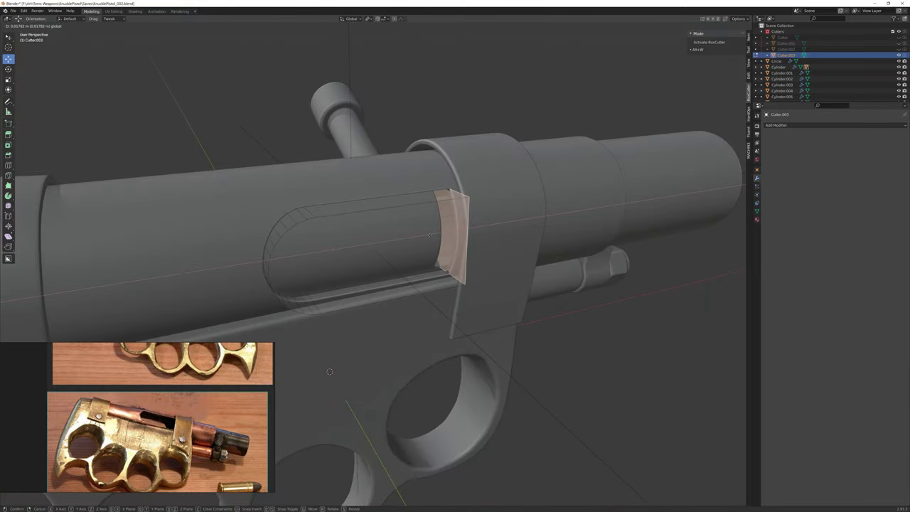
click(429, 239)
middle_drag(428, 239, 497, 256)
key(ctrl+b)
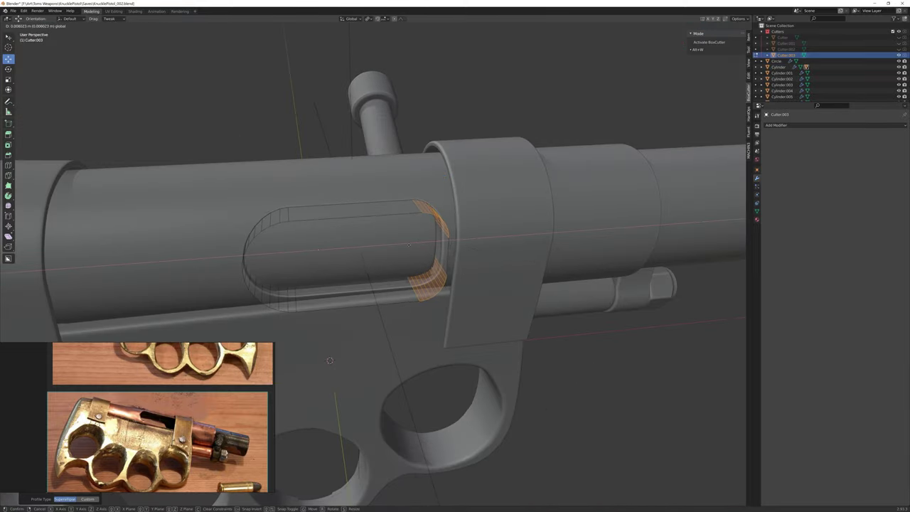
click(409, 245)
- Reposition the bolt piece Cylinder.009 and save the file
mouse_move(408, 245)
middle_down()
mouse_move(347, 254)
mouse_move(370, 235)
middle_up()
click(370, 235)
key(g)
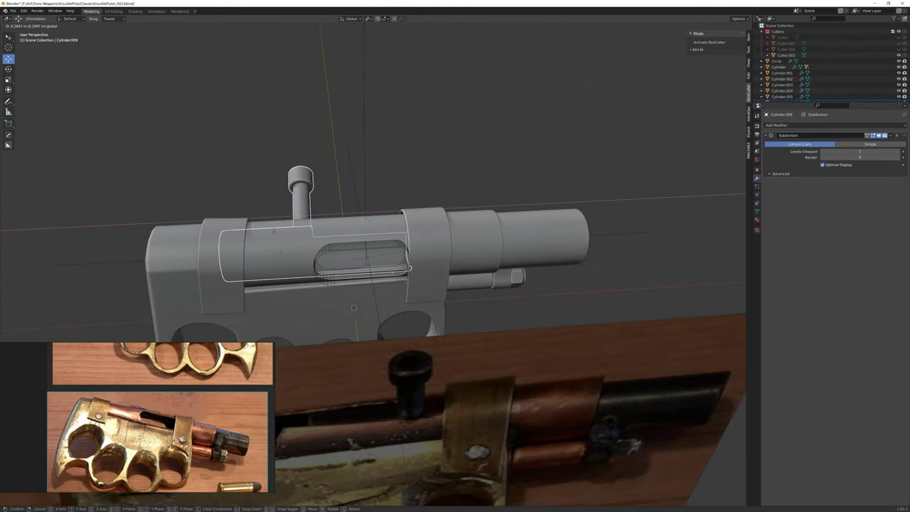
mouse_move(353, 307)
middle_down()
mouse_move(398, 316)
mouse_move(443, 252)
middle_up()
key(Tab)
scroll(426, 264, up, 5)
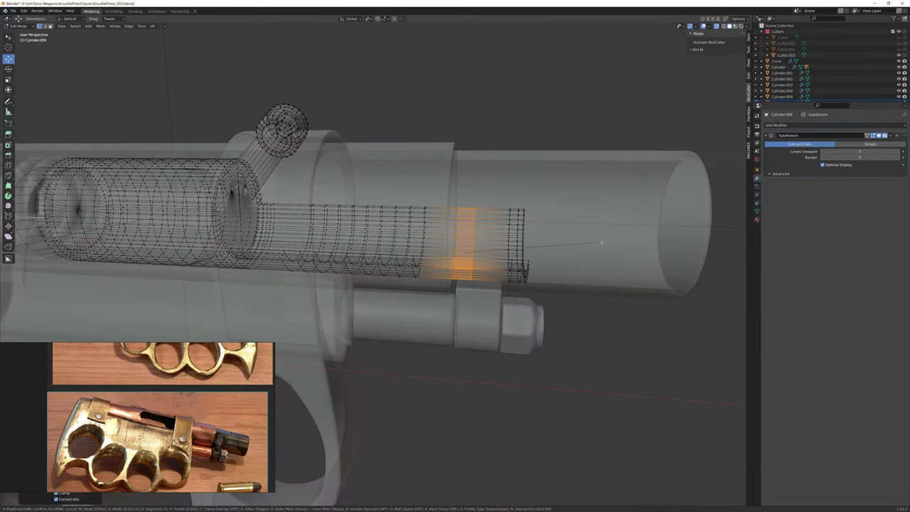
key(Tab)
mouse_move(614, 241)
middle_down()
mouse_move(457, 234)
mouse_move(448, 128)
mouse_move(305, 242)
mouse_move(498, 235)
mouse_move(413, 185)
mouse_move(398, 134)
middle_up()
scroll(457, 234, down, 5)
key(ctrl+s)
click(449, 127)
- Select the barrel Cylinder and apply its Boolean slot modifiers
click(306, 242)
scroll(525, 240, up, 3)
key(Tab)
scroll(525, 239, up, 5)
key(alt+a)
- Clear the selection and slide a new edge loop close to the barrel slot's edge
key(alt+z)
key(alt+z)
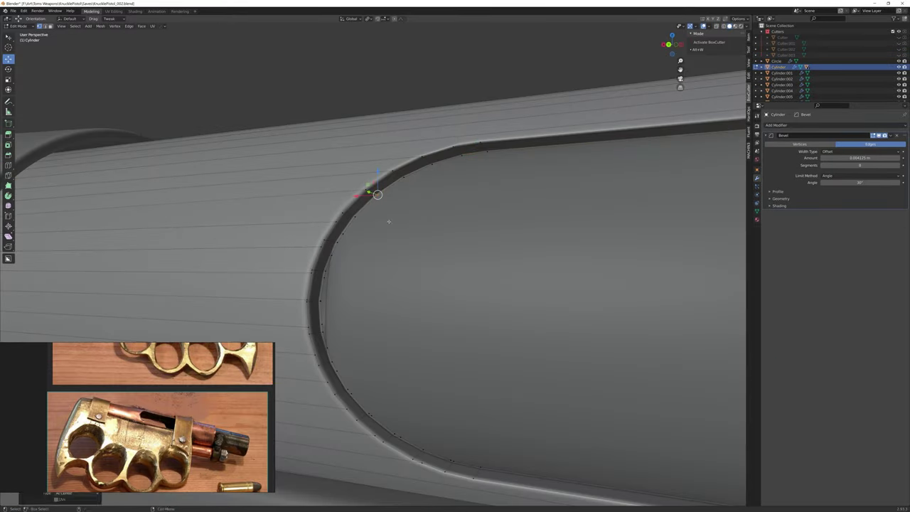
middle_drag(334, 283, 338, 302)
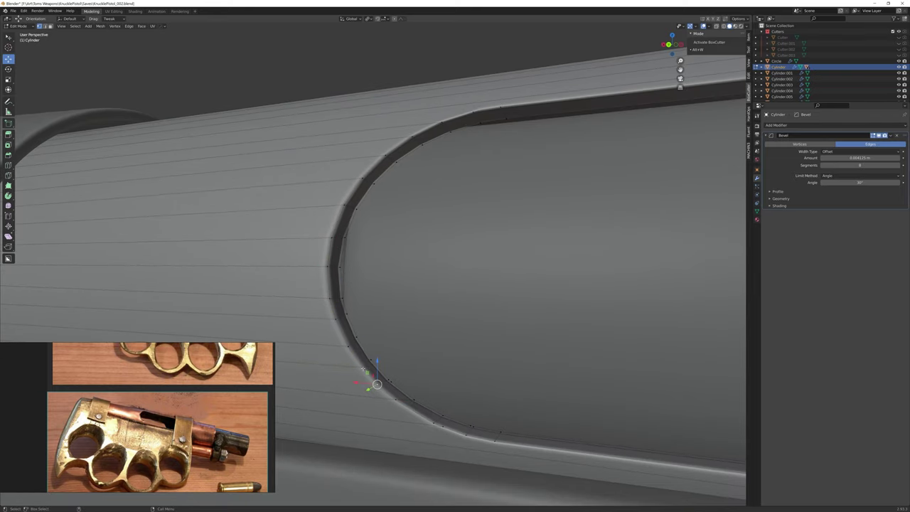
key(shift+space)
key(r)
mouse_move(396, 387)
middle_down()
mouse_move(431, 163)
mouse_move(440, 377)
middle_up()
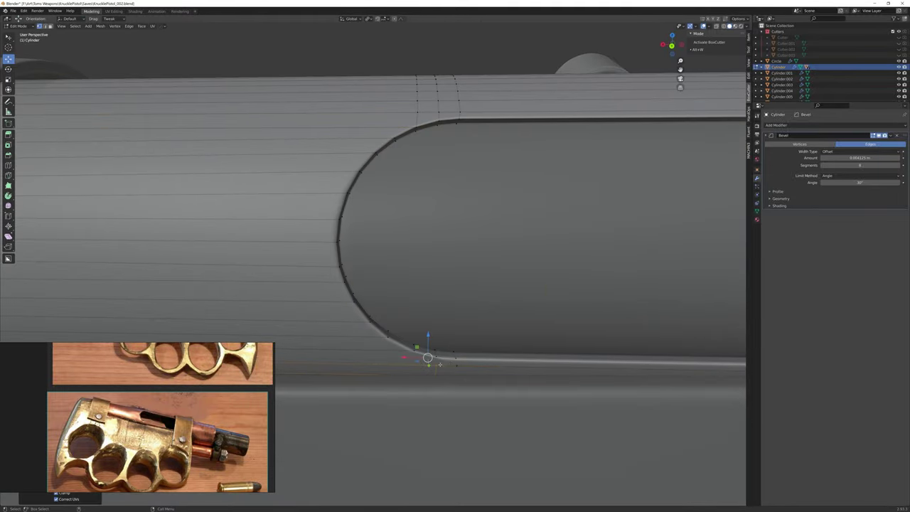
click(424, 328)
key(w)
- Inspect the bevelled ring and slide another loop cut across the barrel
mouse_move(424, 328)
middle_down()
mouse_move(368, 292)
mouse_move(325, 201)
middle_up()
middle_drag(171, 210, 392, 218)
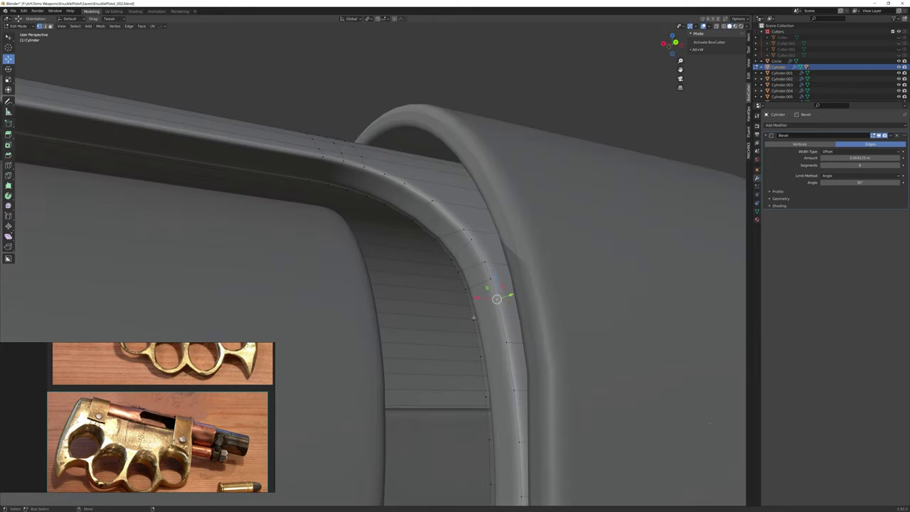
middle_drag(473, 317, 454, 309)
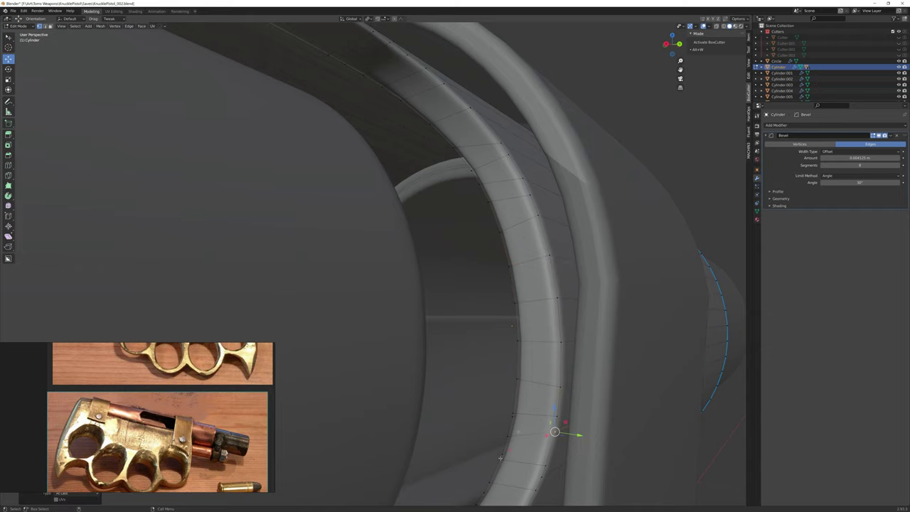
mouse_move(511, 326)
middle_down()
mouse_move(469, 389)
mouse_move(437, 326)
mouse_move(407, 306)
middle_up()
drag(407, 306, 703, 349)
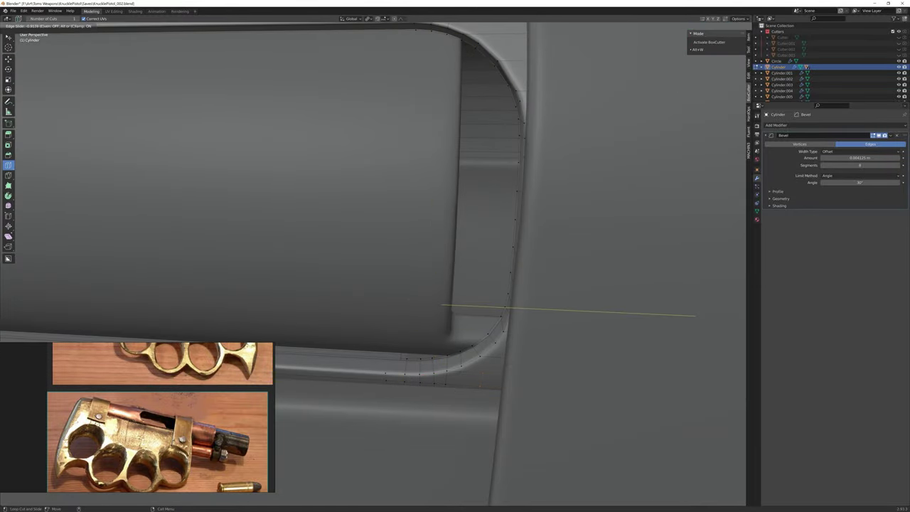
- Confirm the new edge loop and isolate the barrel tube in local view
click(462, 376)
scroll(462, 376, down, 5)
middle_drag(462, 376, 457, 240)
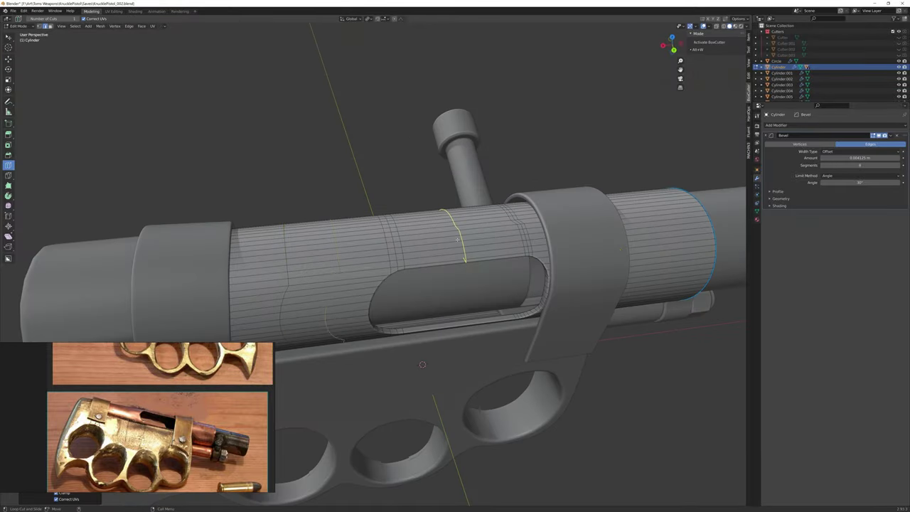
key(KP_Divide)
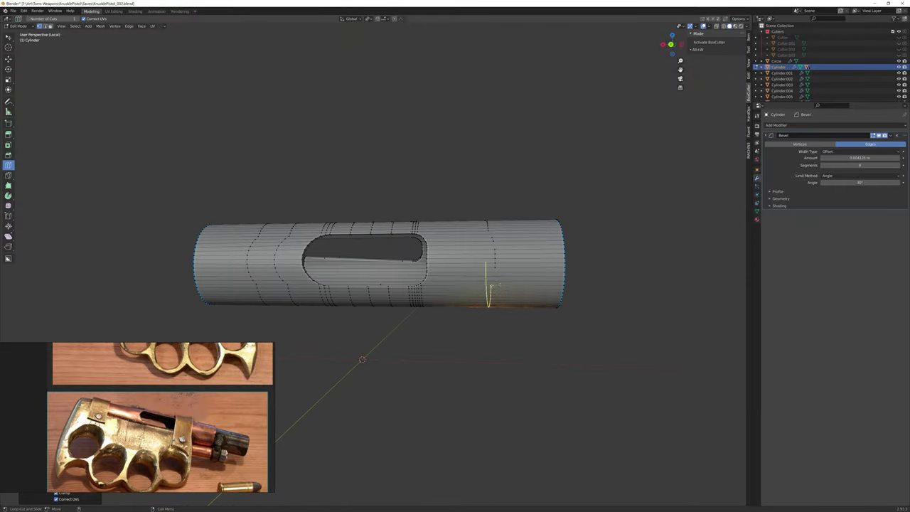
middle_drag(487, 235, 398, 241)
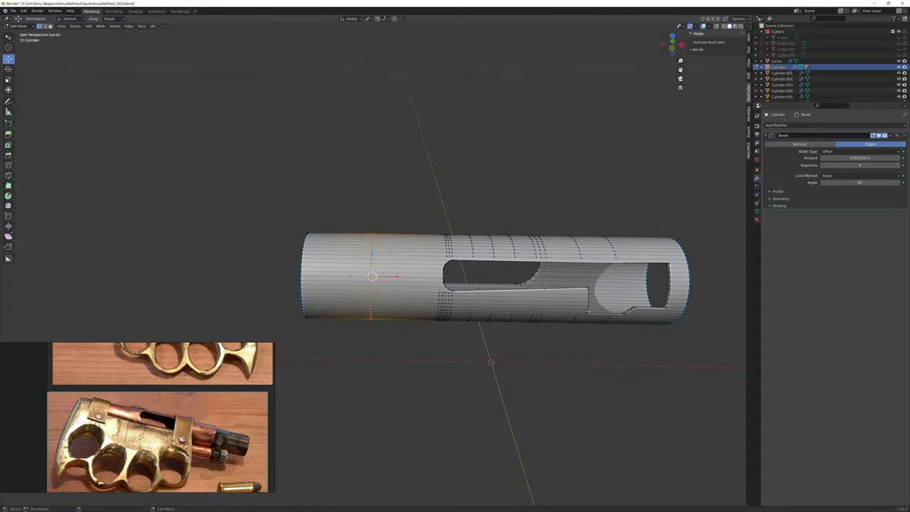
- Bevel the edge loop near the tube's end into a wider band
key(ctrl+b)
click(468, 270)
middle_drag(467, 270, 448, 305)
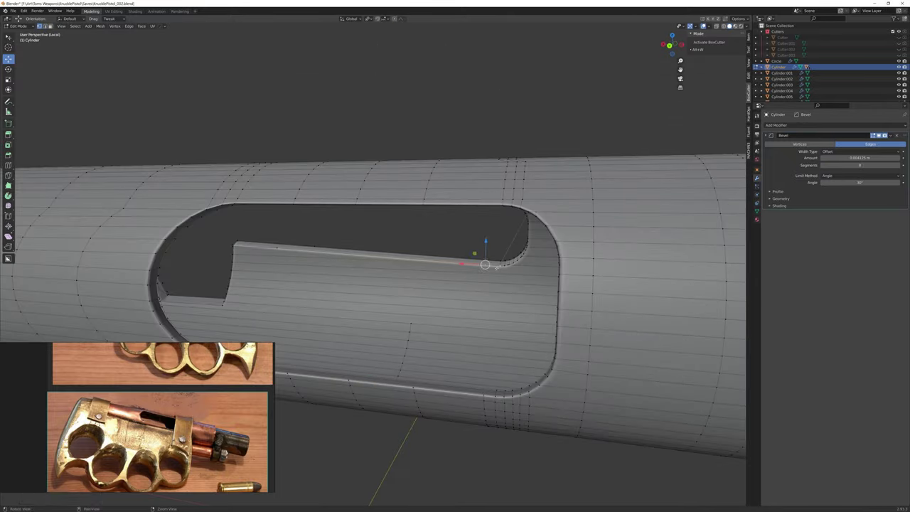
middle_drag(412, 284, 370, 299)
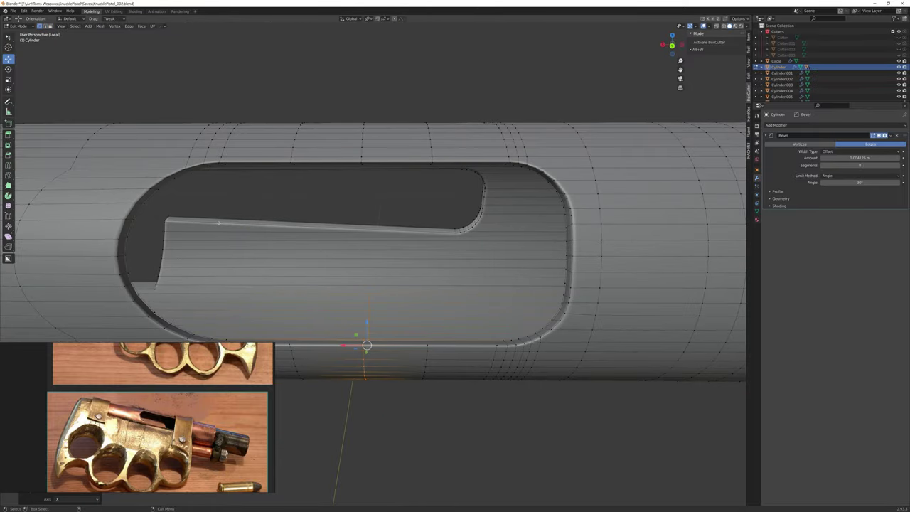
mouse_move(217, 223)
middle_down()
mouse_move(347, 293)
mouse_move(455, 240)
mouse_move(387, 286)
middle_up()
- From a side view, move the selected edges along X to tighten the slot
key(ctrl+r)
key(w)
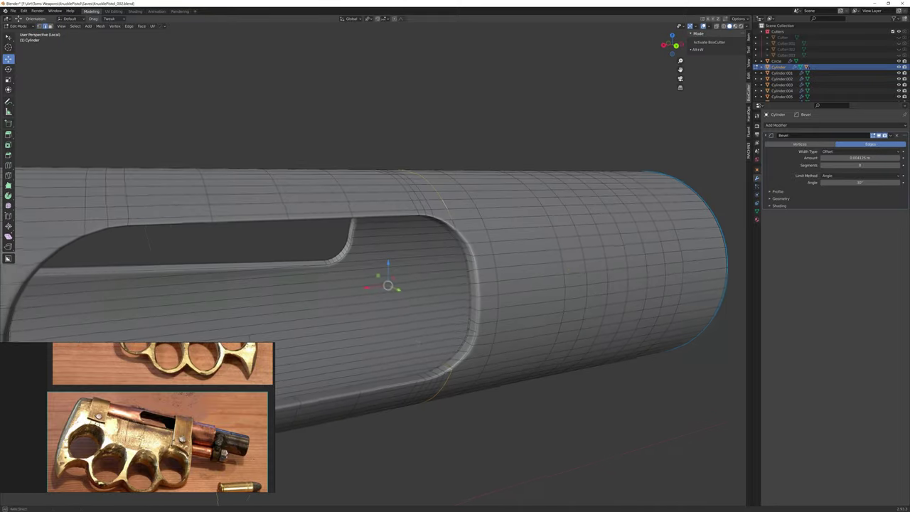
key(grave)
click(389, 283)
key(g)
key(x)
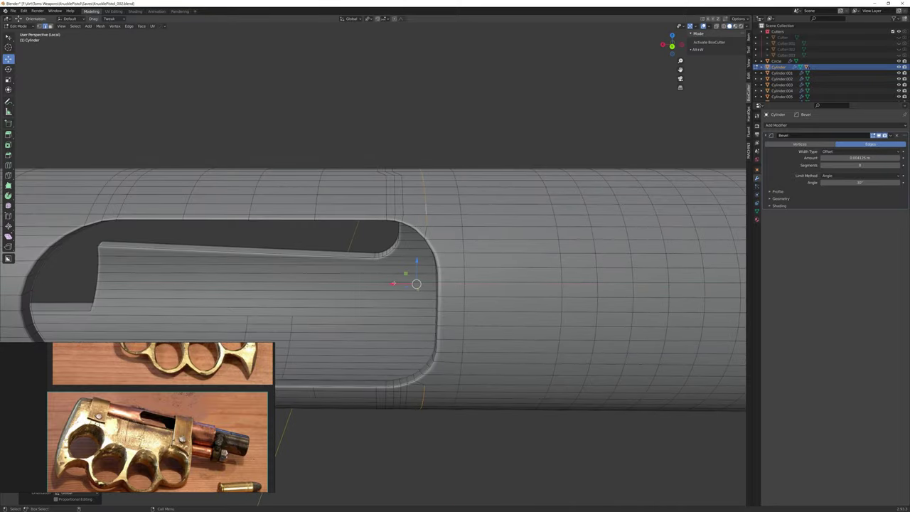
mouse_move(393, 283)
middle_down()
mouse_move(254, 503)
mouse_move(480, 484)
mouse_move(404, 221)
mouse_move(413, 270)
middle_up()
middle_drag(529, 310, 455, 312)
- Add supporting loop cuts and slide vertices around the slot's rounded corner
key(ctrl+r)
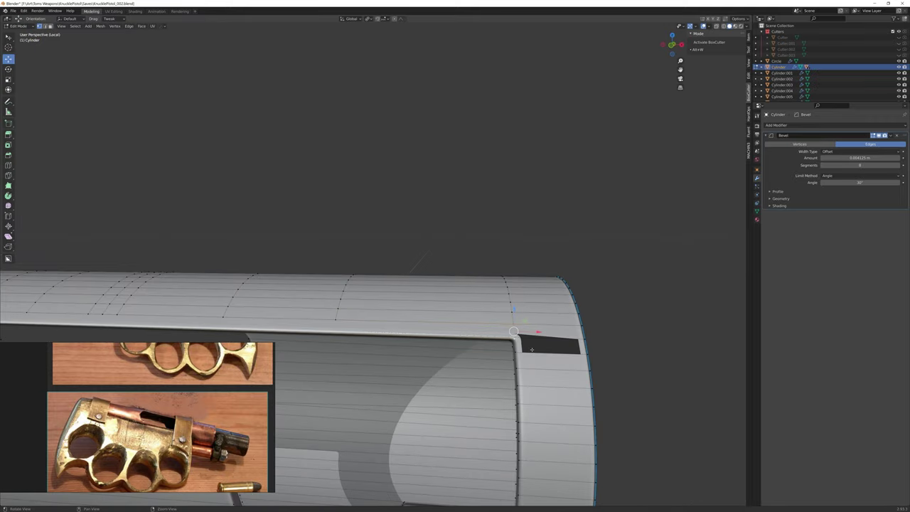
mouse_move(531, 349)
middle_down()
mouse_move(587, 260)
mouse_move(503, 298)
middle_up()
key(shift+v)
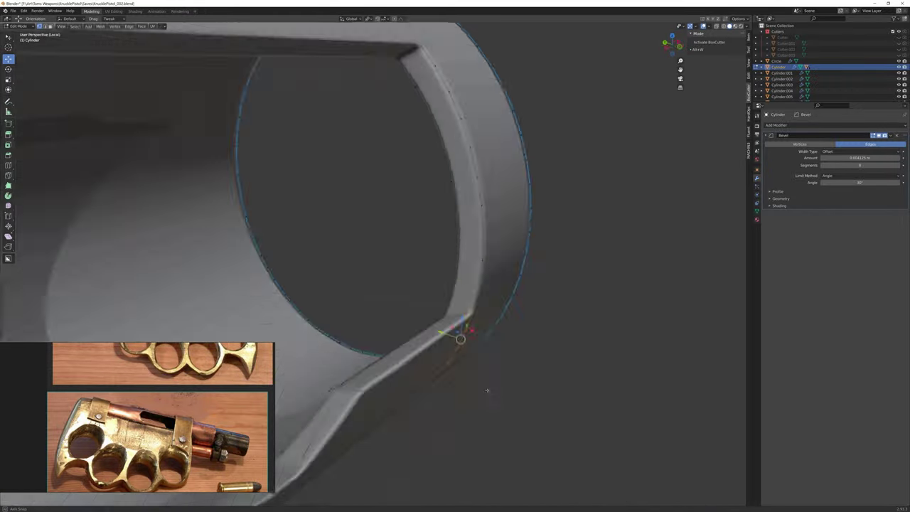
key(ctrl+r)
middle_drag(513, 280, 561, 313)
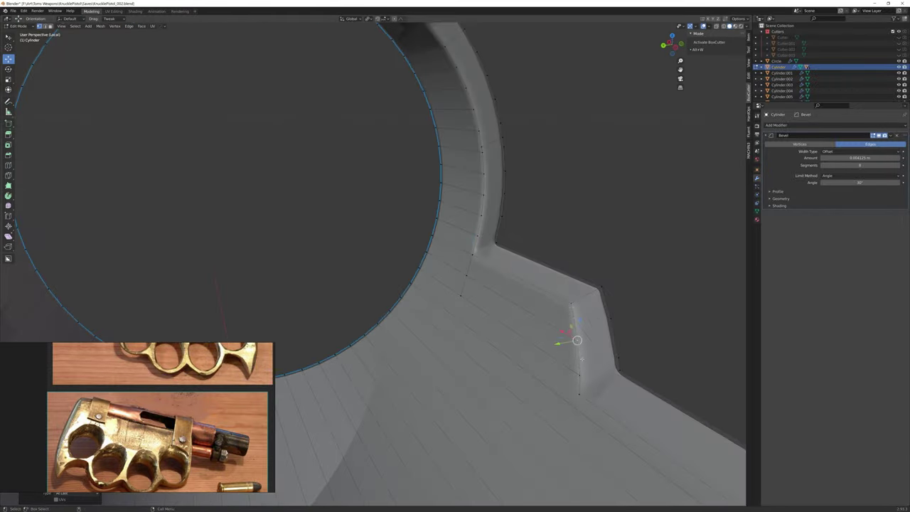
mouse_move(624, 363)
middle_down()
mouse_move(638, 437)
mouse_move(608, 467)
mouse_move(356, 284)
middle_up()
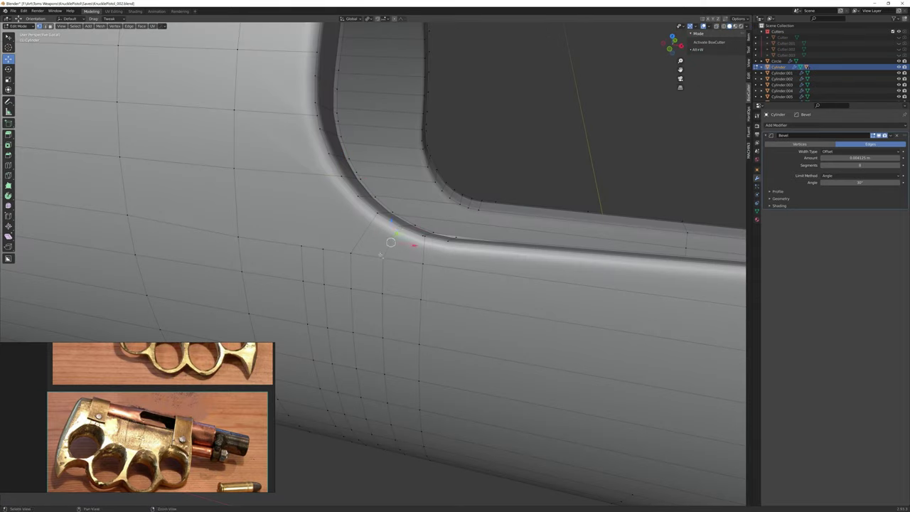
mouse_move(381, 255)
middle_down()
mouse_move(382, 173)
mouse_move(462, 133)
middle_up()
key(shift+v)
click(382, 174)
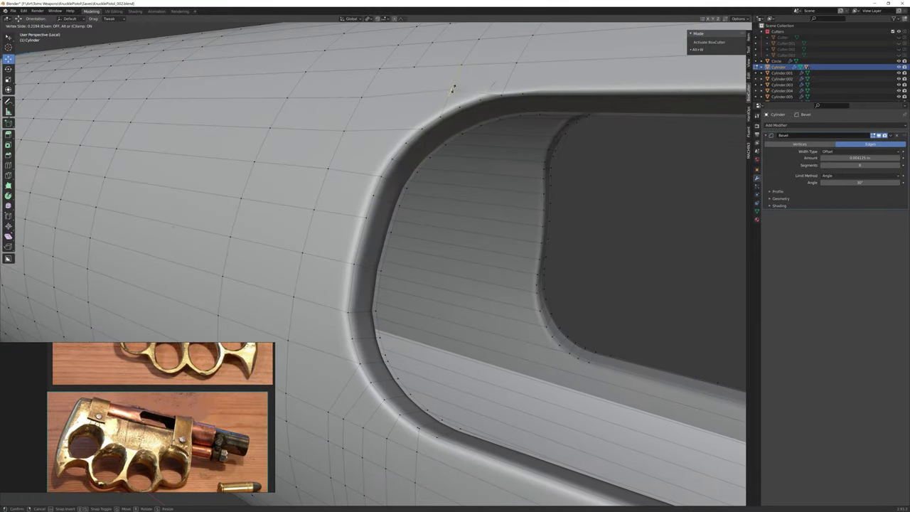
middle_drag(462, 83, 464, 74)
- Return to Object Mode and save as KnucklePistol_002.blend
key(Tab)
scroll(457, 248, down, 5)
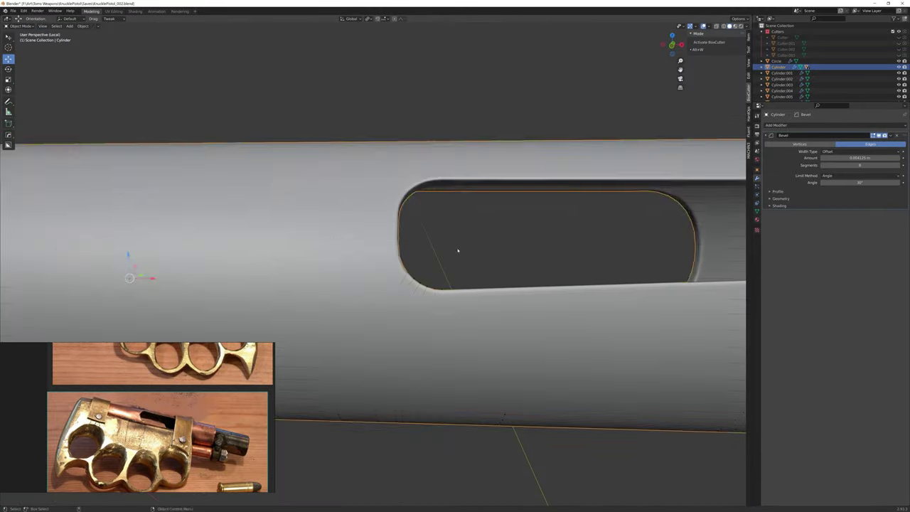
middle_drag(457, 248, 445, 155)
key(ctrl+s)
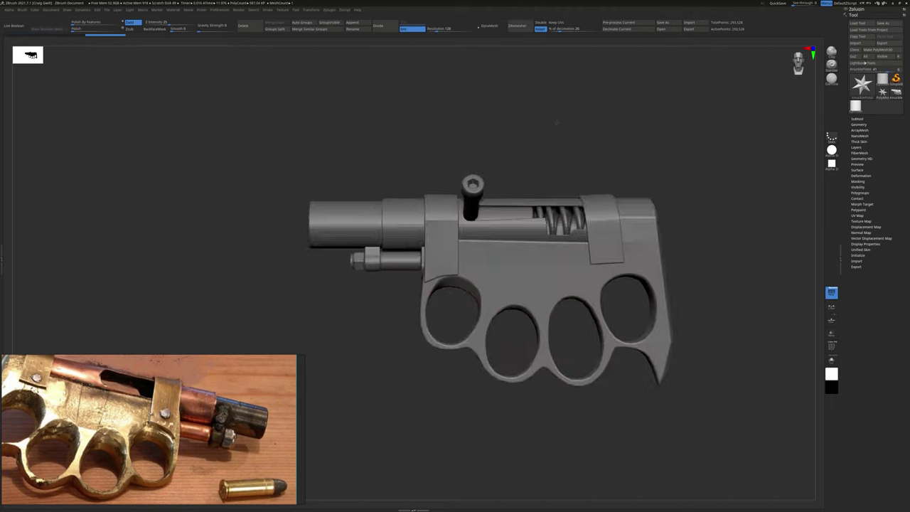
- Divide the knuckle frame subtool once with Ctrl+D
drag(557, 121, 598, 119)
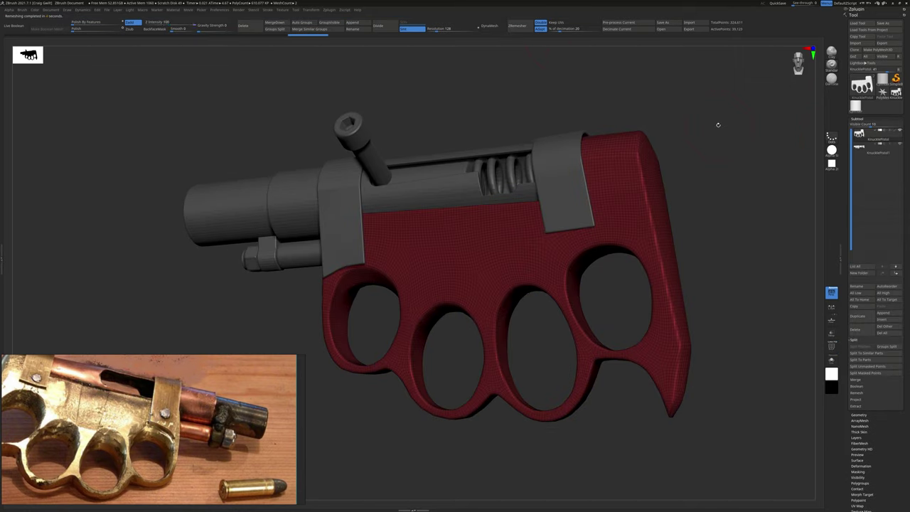
key(ctrl+d)
drag(367, 105, 537, 96)
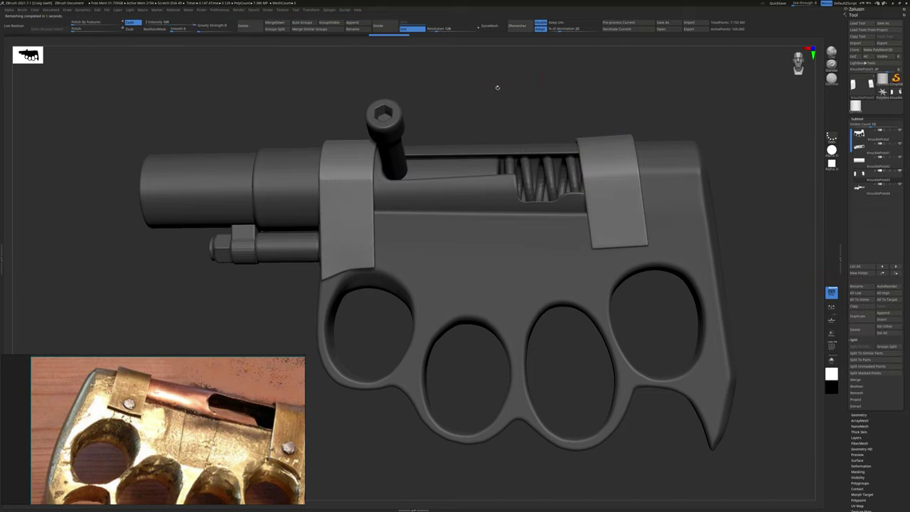
- Select the front nut and then the bolt screw subtools to inspect them
drag(416, 95, 517, 226)
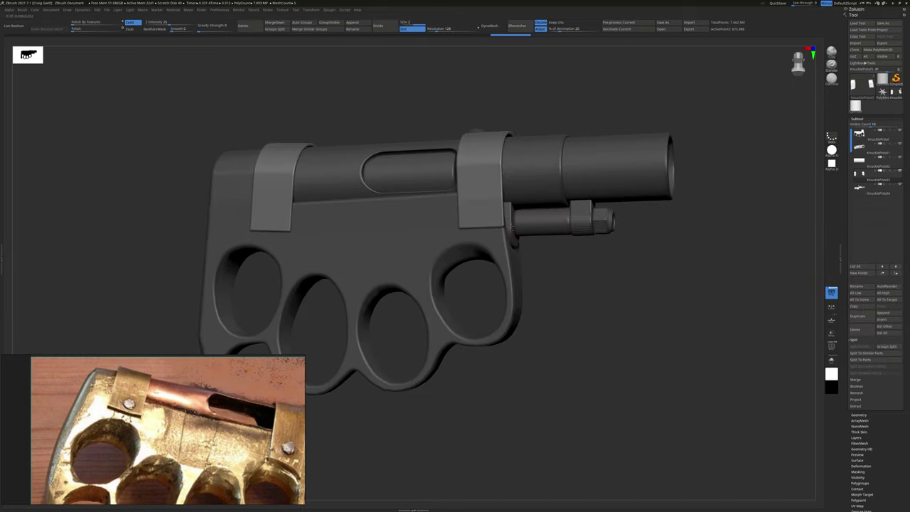
alt+click(523, 224)
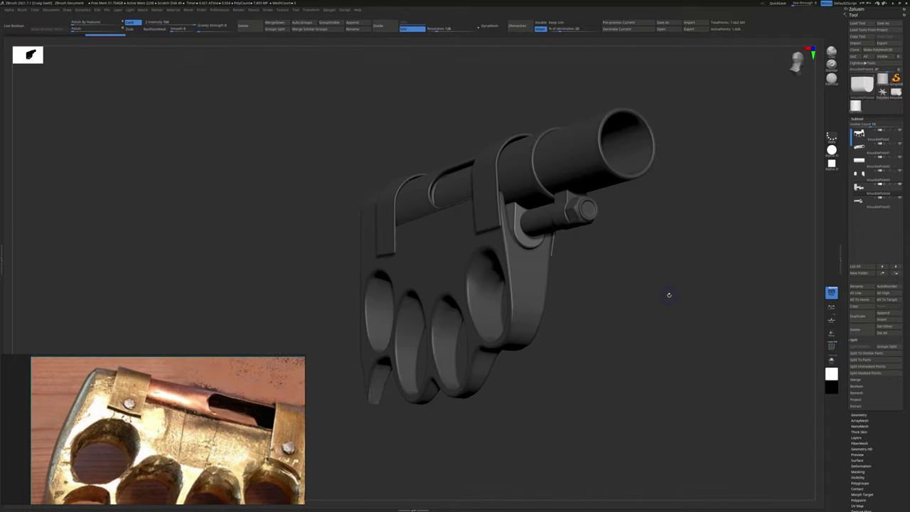
drag(539, 92, 570, 257)
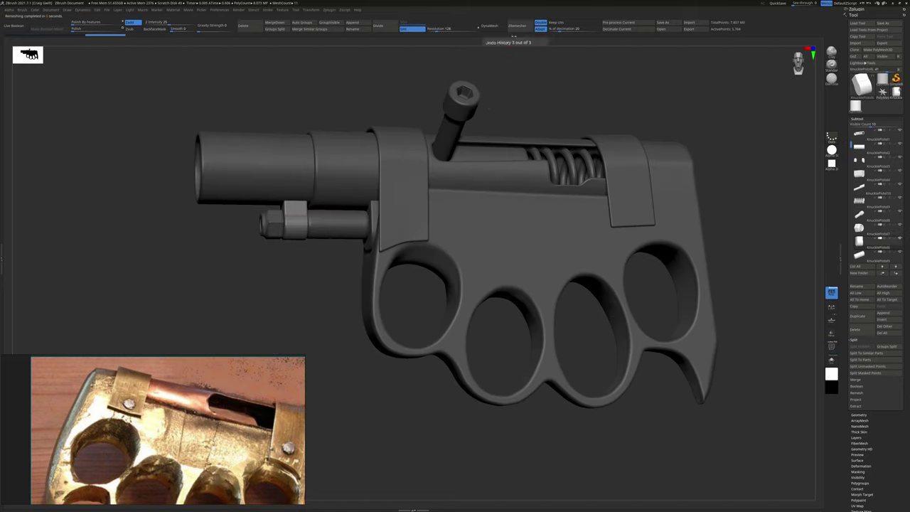
alt+click(277, 222)
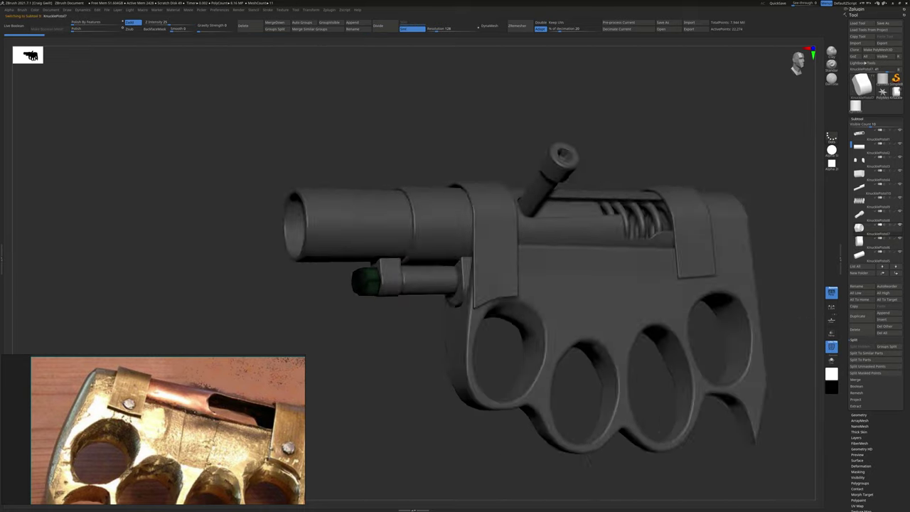
drag(439, 89, 398, 99)
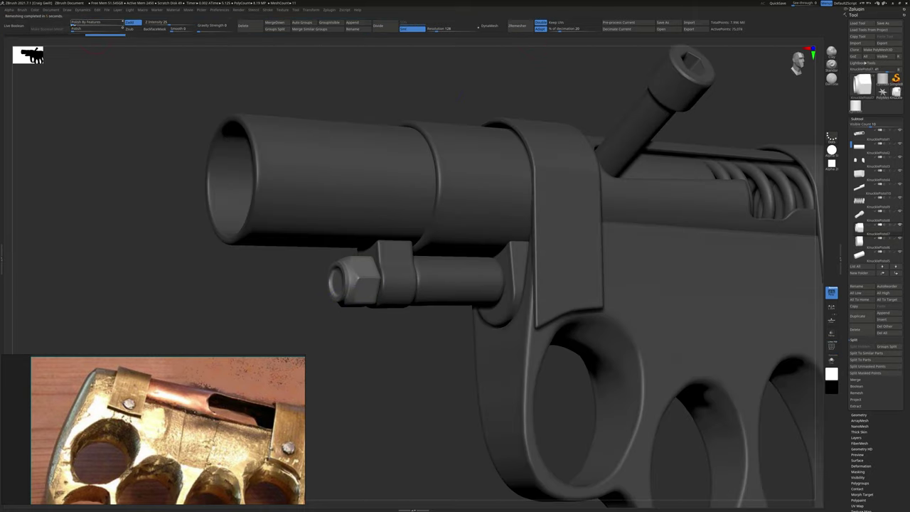
mouse_move(461, 92)
mouse_down()
mouse_move(254, 308)
mouse_move(368, 319)
mouse_move(522, 258)
mouse_move(399, 194)
mouse_up()
alt+click(388, 214)
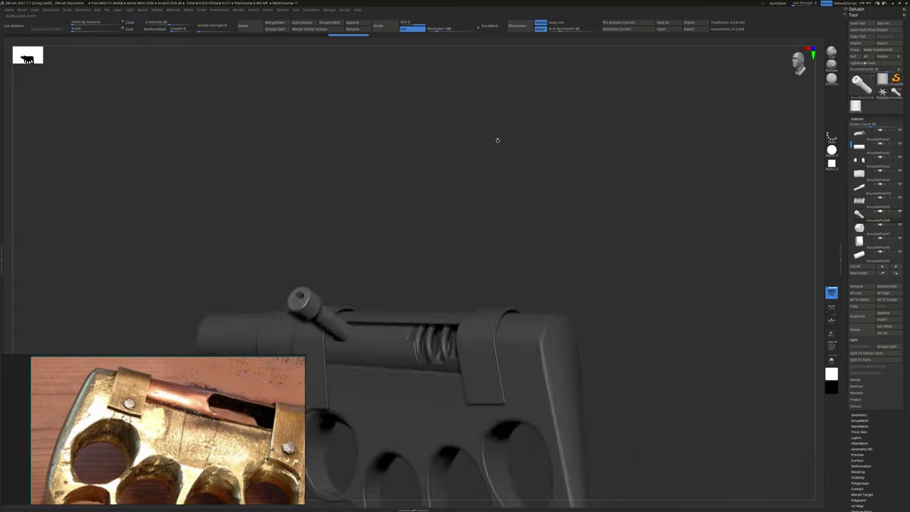
- Solo the barrel subtool and rotate around its trough, barrel and bolt
drag(498, 140, 429, 152)
click(831, 291)
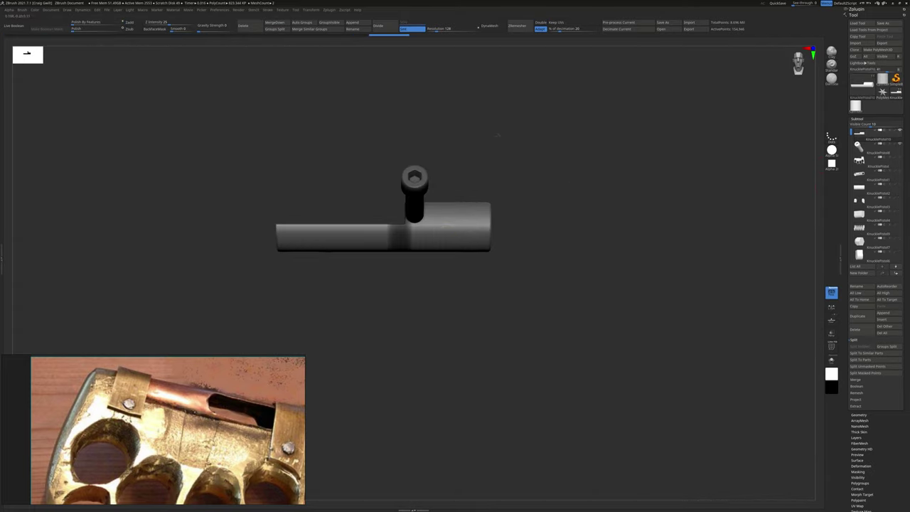
drag(550, 218, 625, 214)
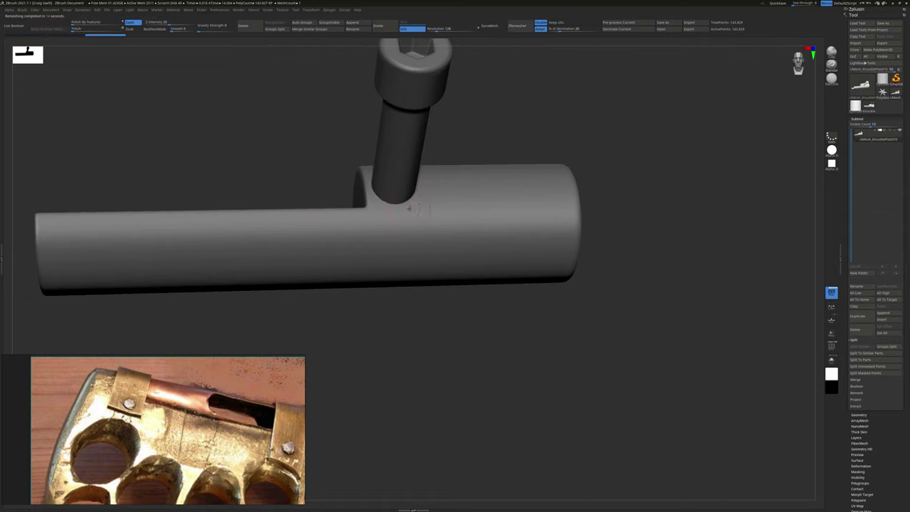
mouse_move(556, 223)
mouse_down()
mouse_move(485, 165)
mouse_move(501, 226)
mouse_move(493, 291)
mouse_up()
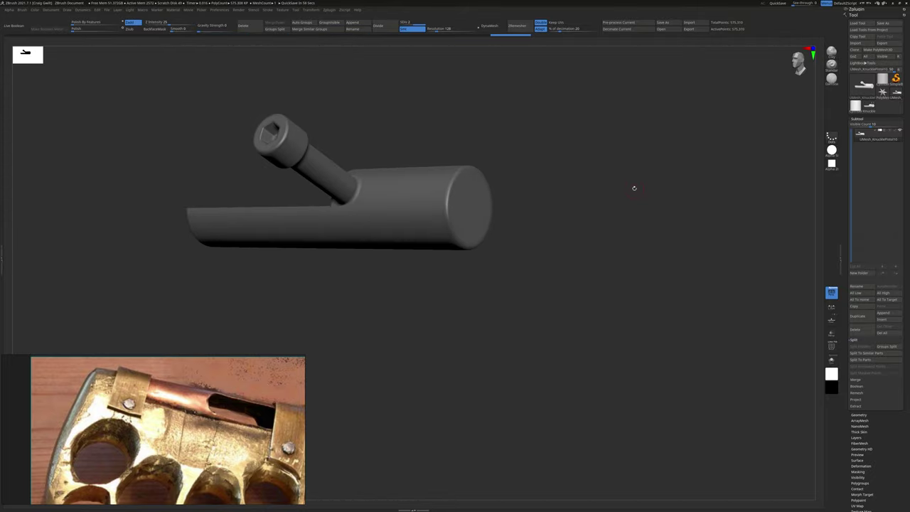
drag(634, 188, 385, 230)
- Pick a new brush and divide the barrel part to about 2.3 million polygons
key(b)
key(ctrl+d)
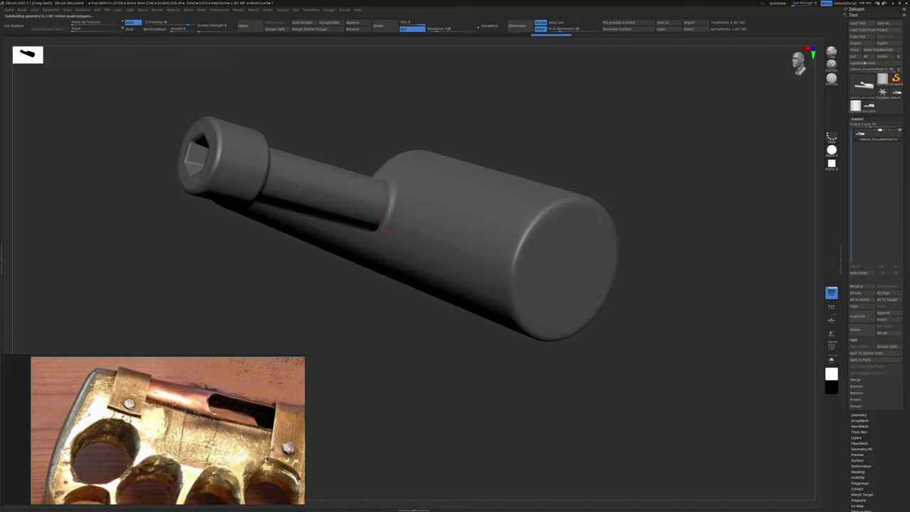
mouse_move(640, 214)
mouse_down()
mouse_move(668, 235)
mouse_move(682, 299)
mouse_move(640, 235)
mouse_move(640, 299)
mouse_move(626, 256)
mouse_up()
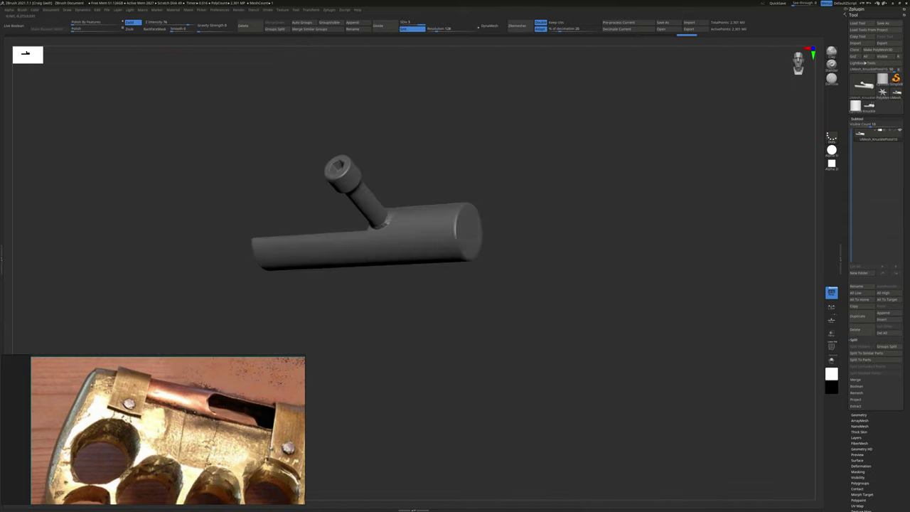
drag(348, 409, 335, 411)
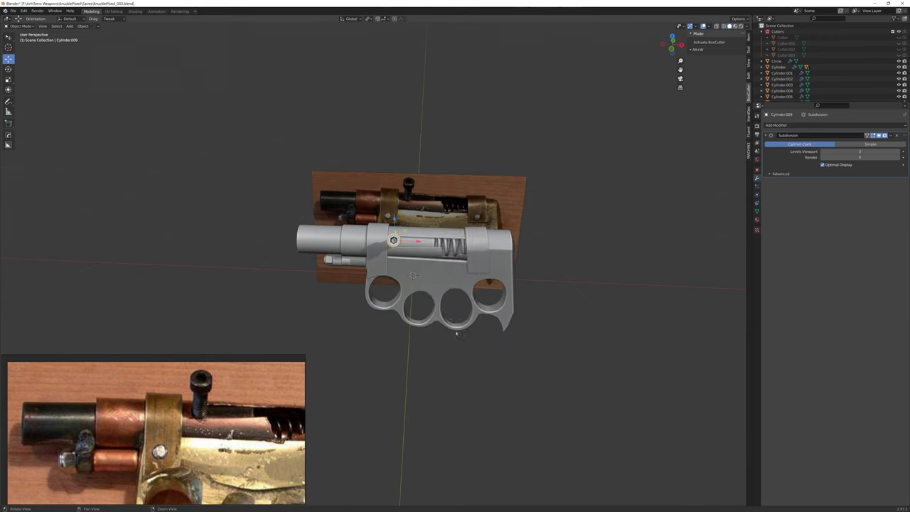
- Add a Screw modifier to the circle and raise its screw value so it forms a helix
click(539, 272)
right_click(539, 272)
click(569, 284)
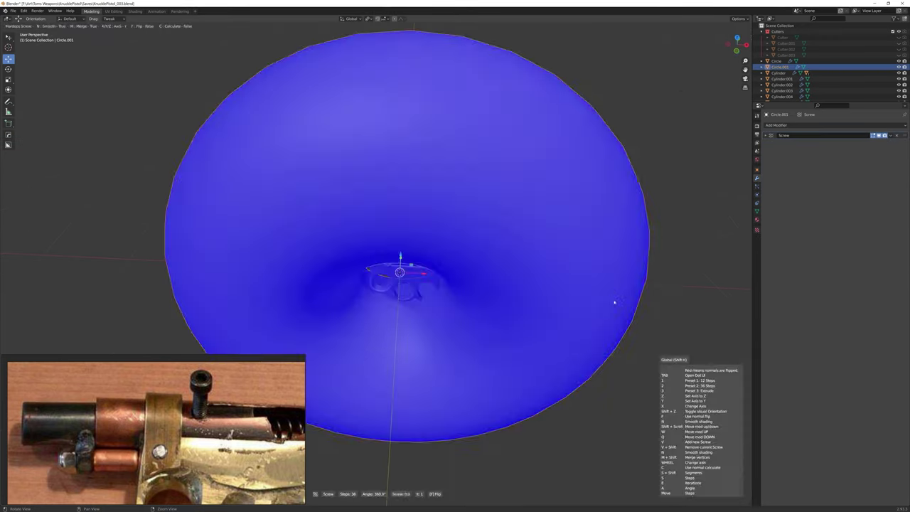
right_click(569, 284)
click(598, 299)
drag(859, 150, 896, 150)
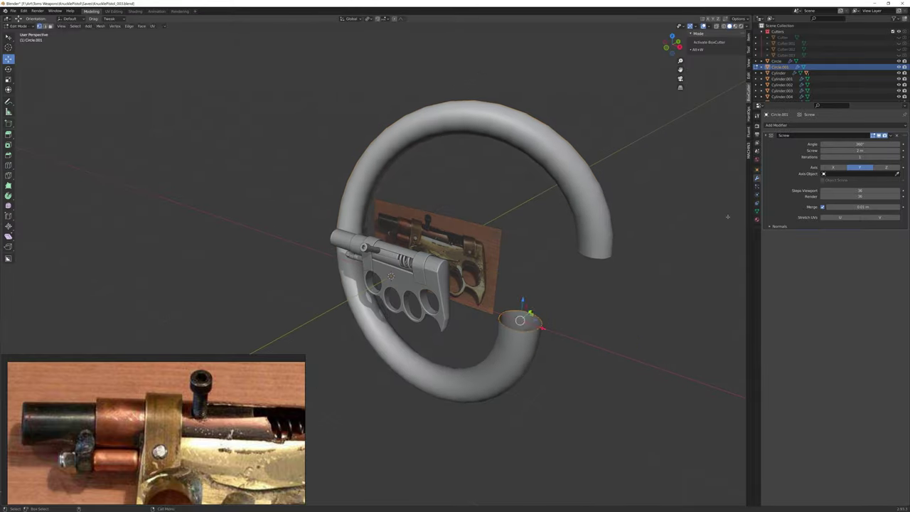
- Scale and rotate the helical thread so it wraps around the bolt shaft
key(n)
scroll(441, 288, up, 5)
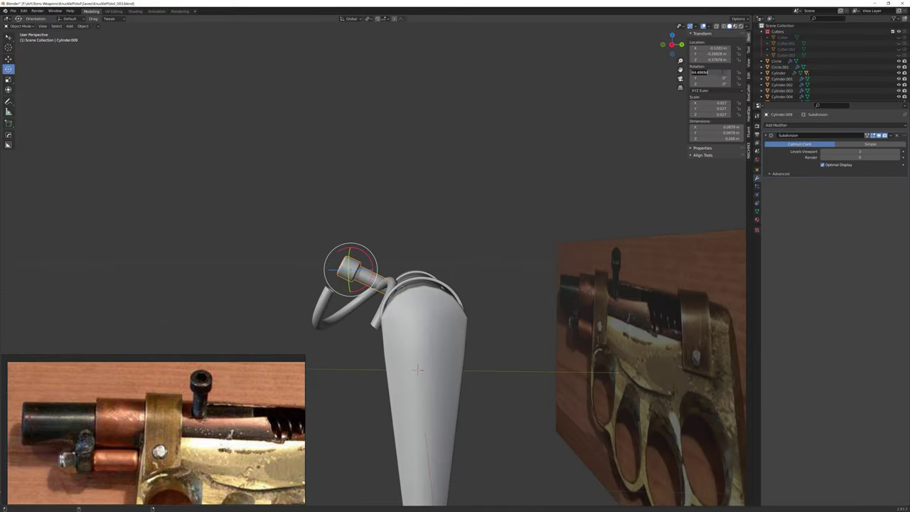
key(r)
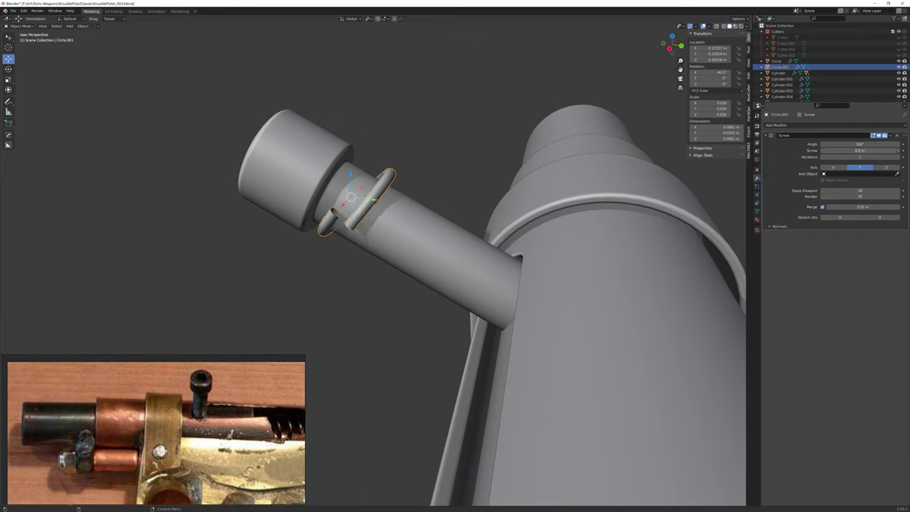
click(351, 19)
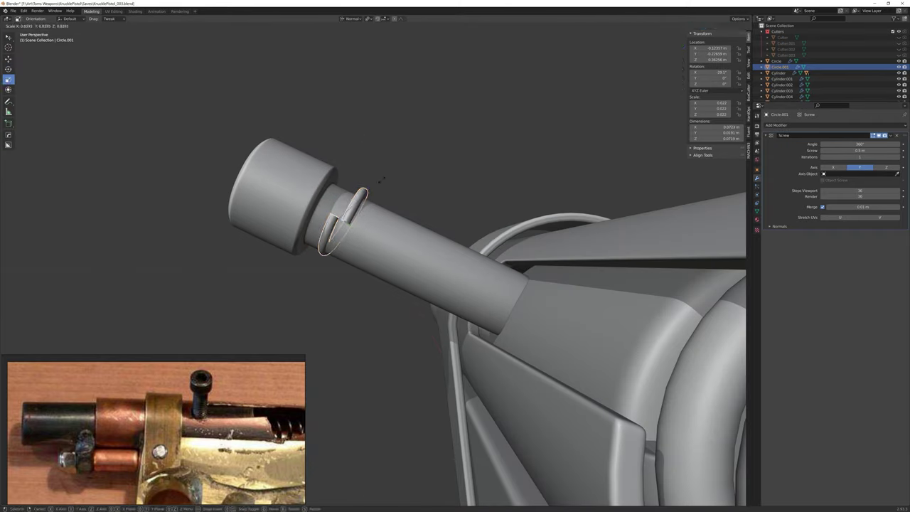
click(14, 40)
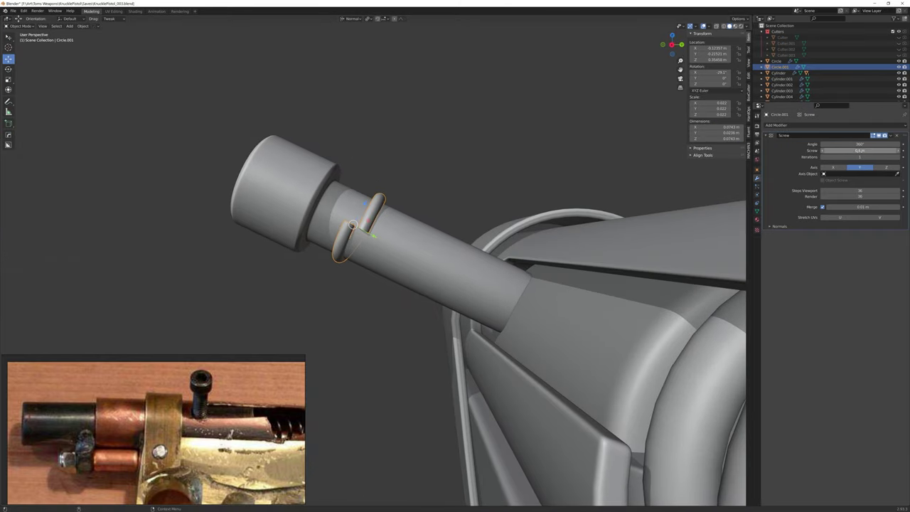
key(Return)
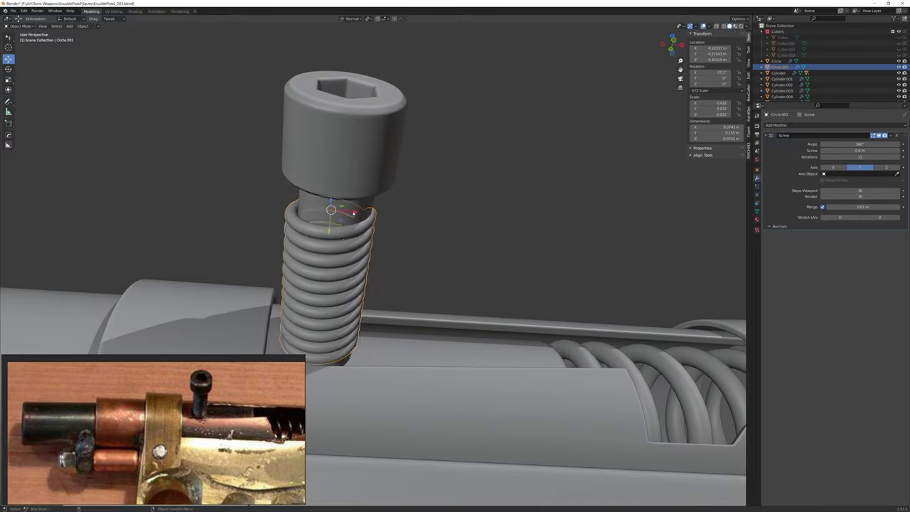
mouse_move(370, 284)
middle_down()
mouse_move(426, 213)
mouse_move(397, 258)
mouse_move(426, 281)
middle_up()
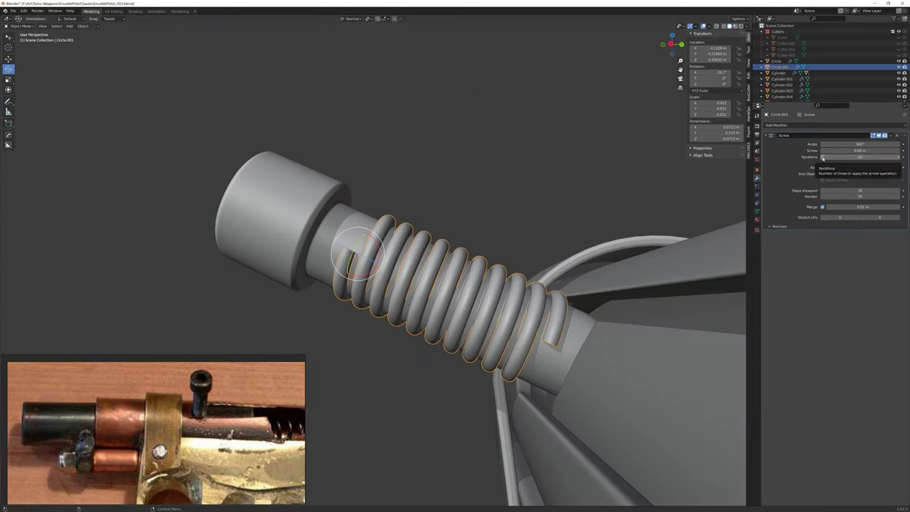
- Smart Apply the Screw modifier through HardOps to make the thread real geometry
key(q)
key(Escape)
key(q)
click(465, 340)
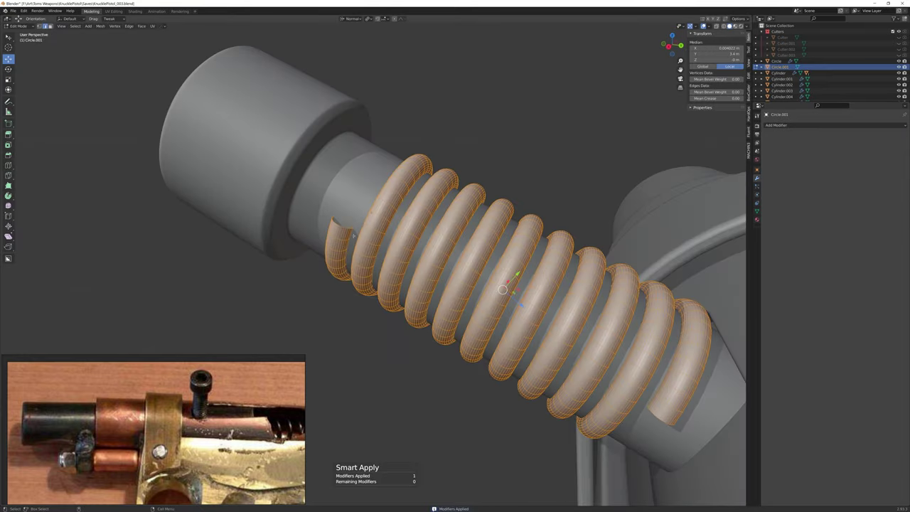
- Adjust the thread mesh and pivot setting, then add a Bevel modifier to the thread
key(Tab)
click(369, 167)
mouse_move(369, 167)
middle_down()
mouse_move(509, 320)
mouse_move(485, 247)
middle_up()
key(period)
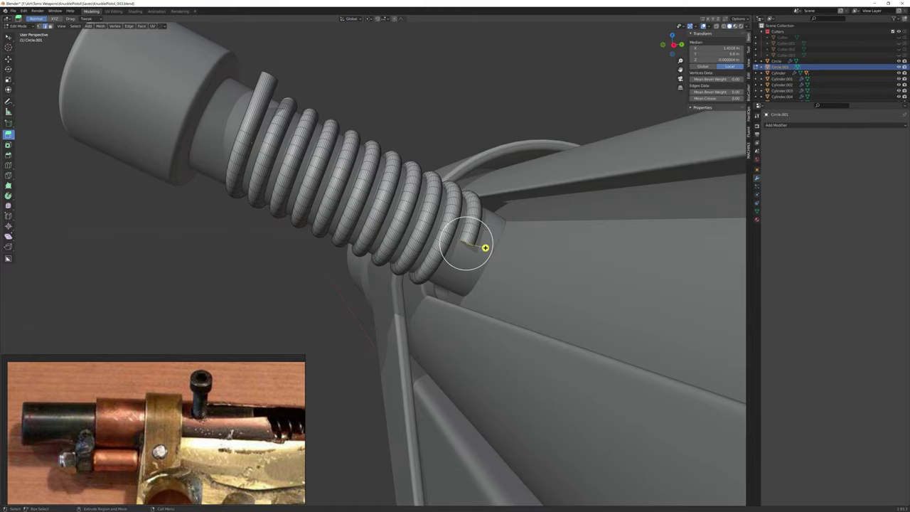
key(Tab)
middle_drag(485, 248, 498, 234)
key(q)
click(504, 226)
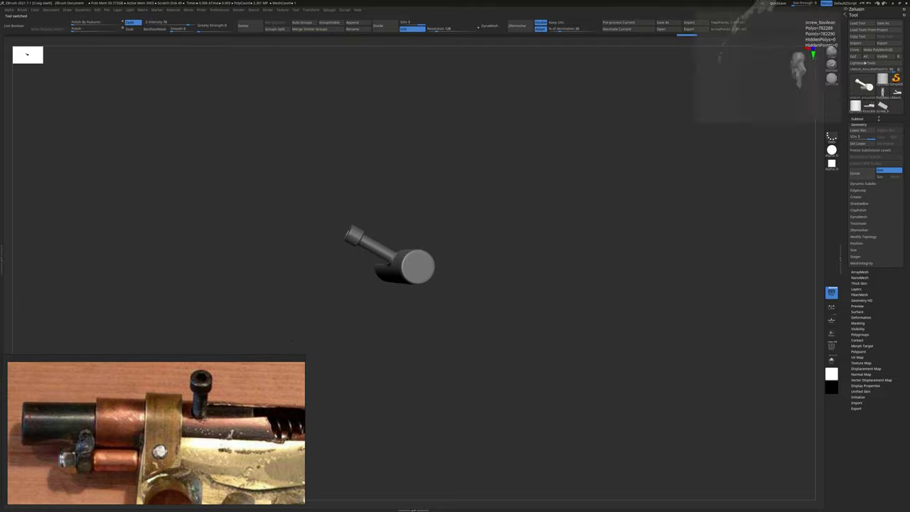
- Enable Live Boolean, reorder the thread and bolt subtools, make a Boolean Mesh and DynaMesh it
click(14, 25)
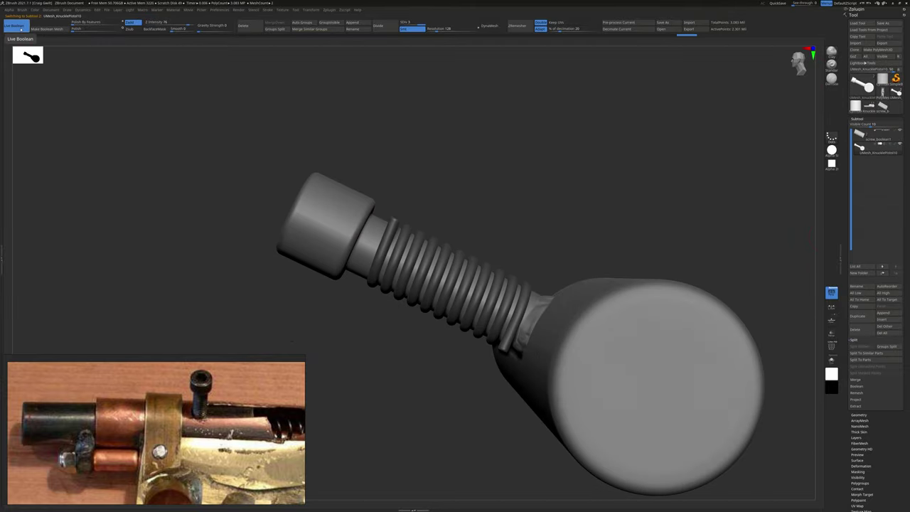
click(864, 139)
mouse_move(640, 213)
alt+mouse_down()
mouse_move(549, 227)
mouse_move(371, 227)
alt+mouse_up()
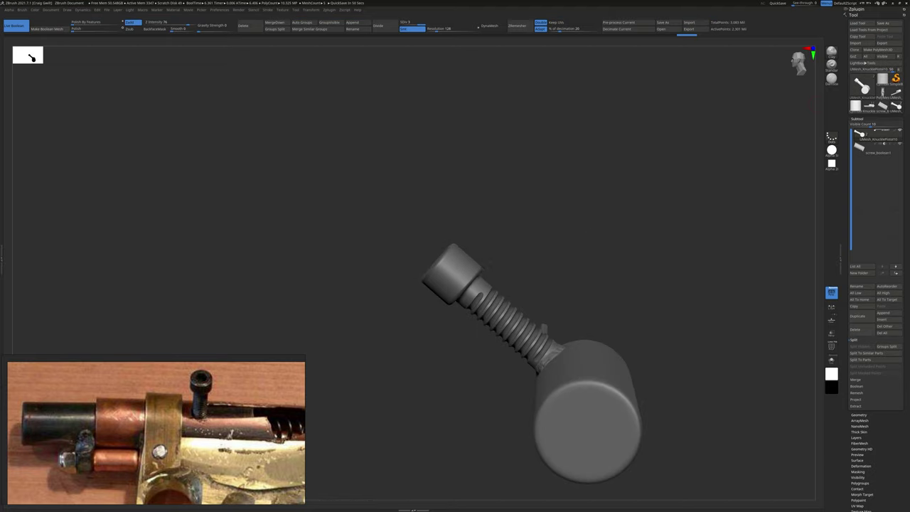
click(47, 28)
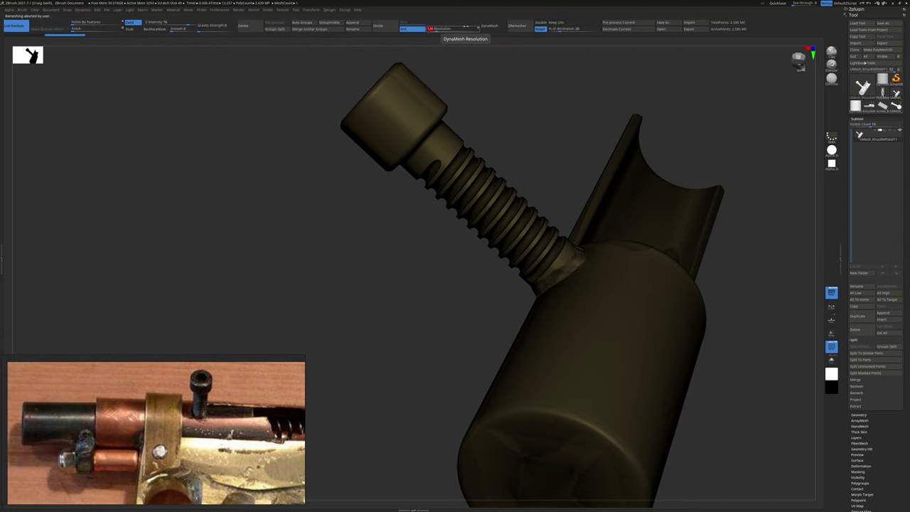
click(489, 26)
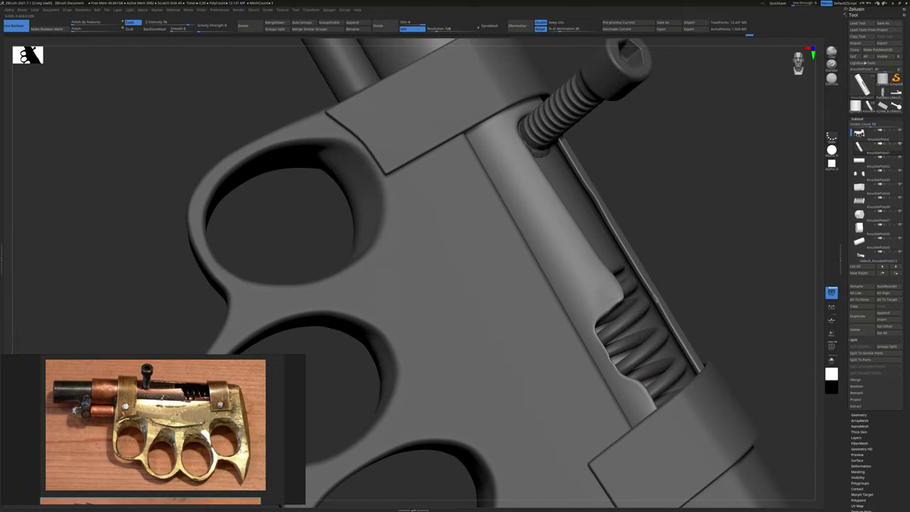
right_drag(528, 185, 617, 172)
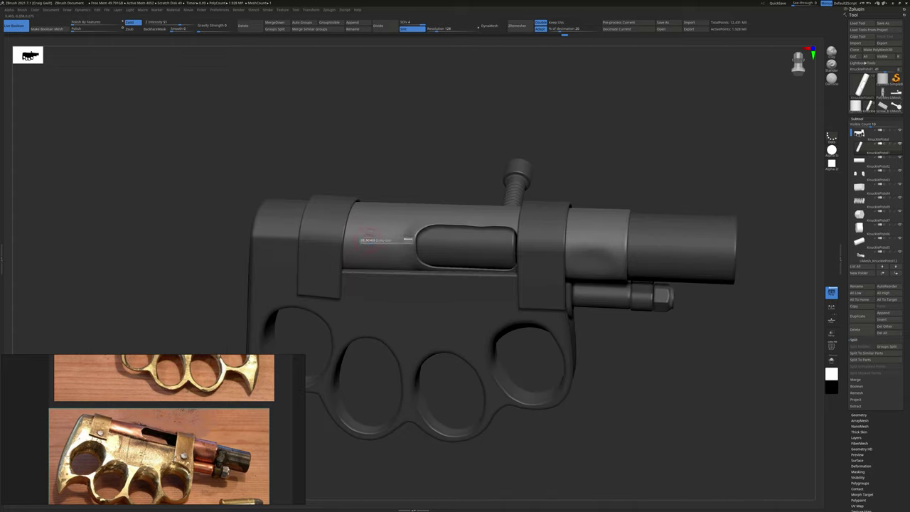
drag(498, 426, 423, 322)
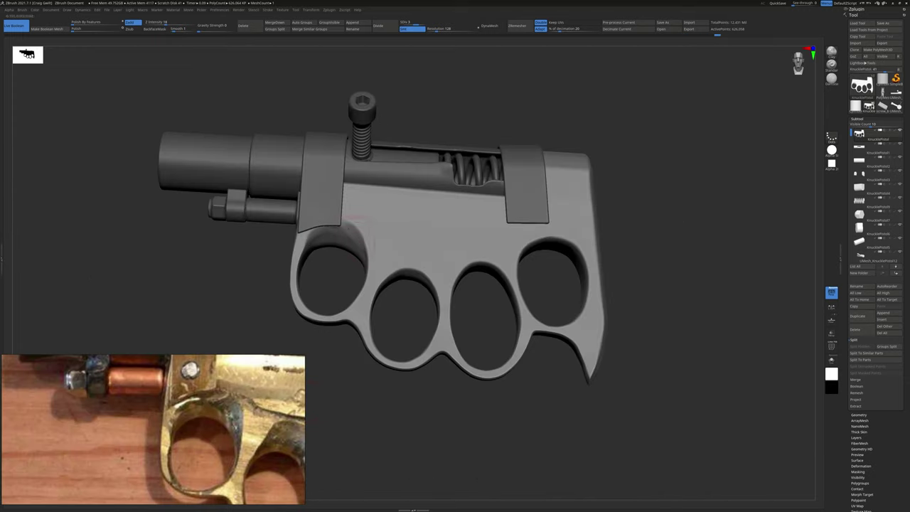
- Sculpt the bridge between the middle finger holes and subdivide the frame with Ctrl+D
drag(409, 257, 425, 274)
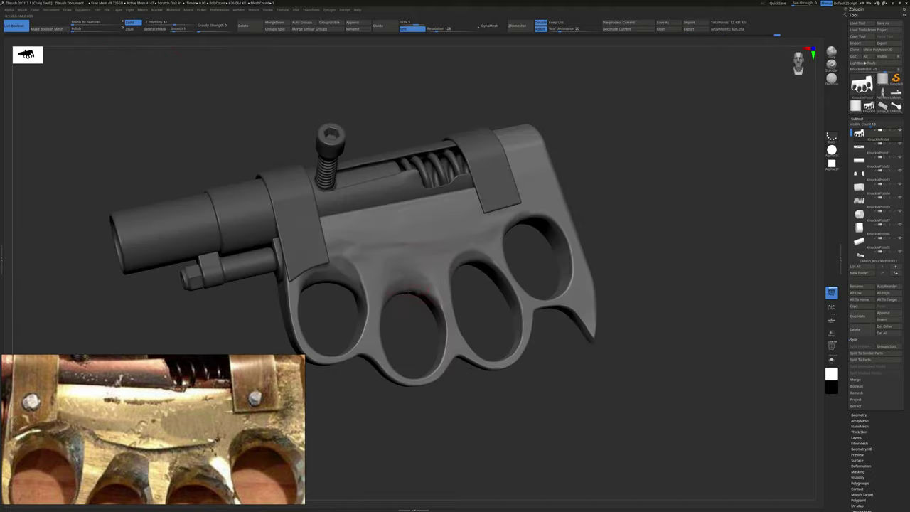
right_drag(441, 222, 427, 218)
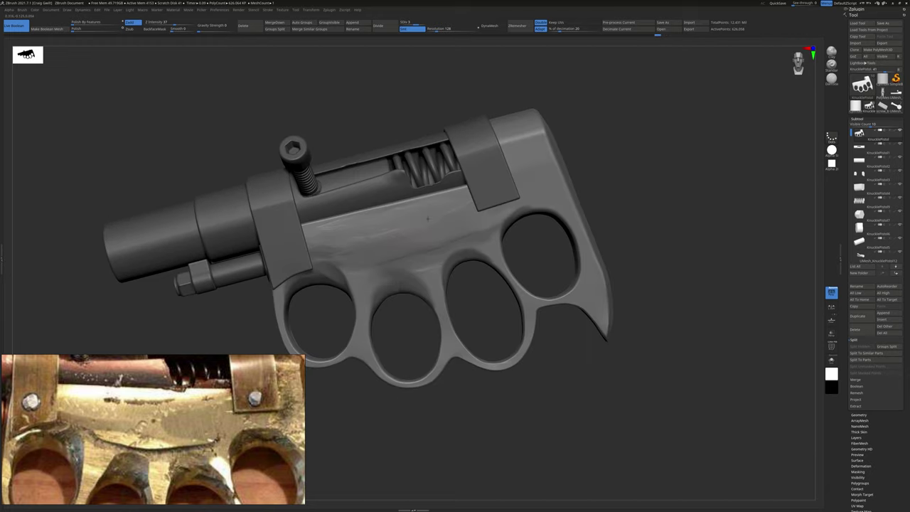
alt+right_drag(443, 299, 443, 282)
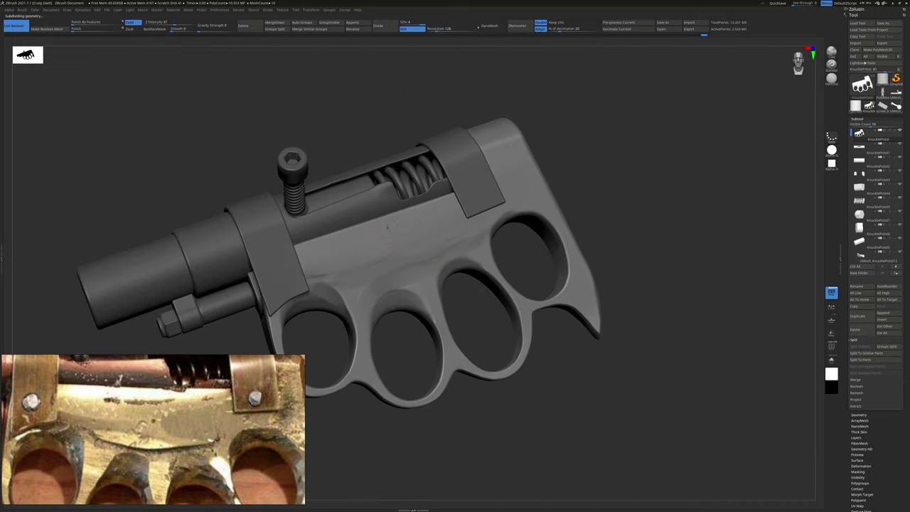
key(ctrl+d)
right_drag(469, 224, 384, 221)
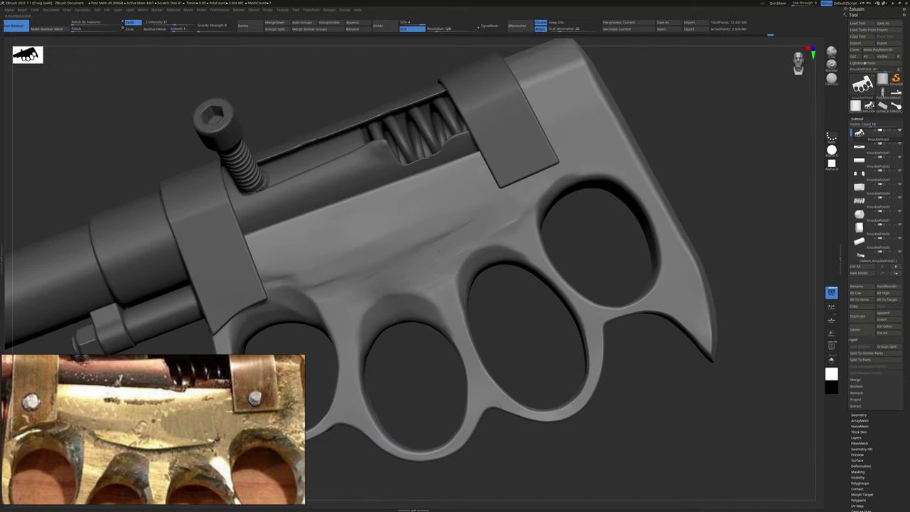
mouse_move(548, 185)
right_down()
mouse_move(535, 228)
mouse_move(540, 206)
right_up()
mouse_move(498, 261)
right_down()
mouse_move(469, 343)
mouse_move(412, 366)
mouse_move(430, 269)
right_up()
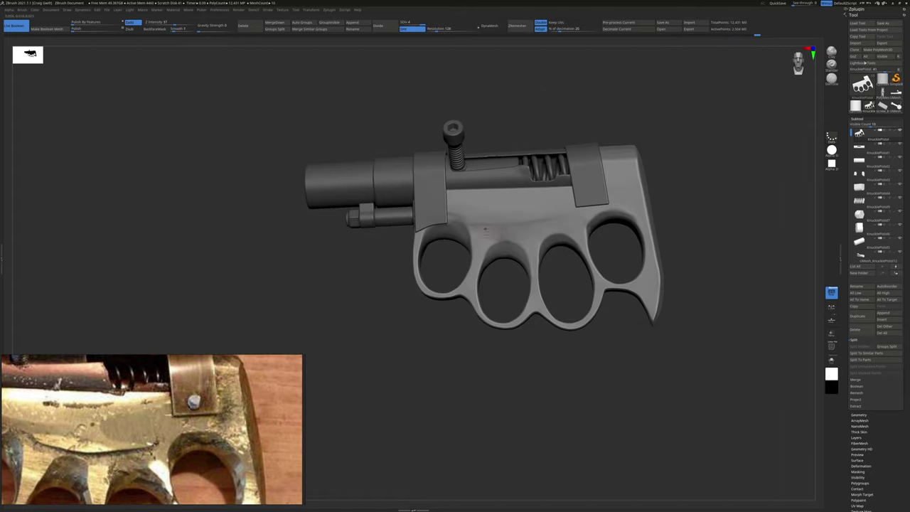
- Switch sculpting brushes via B shortcuts and set Z Intensity to 100
key(b)
key(h)
key(p)
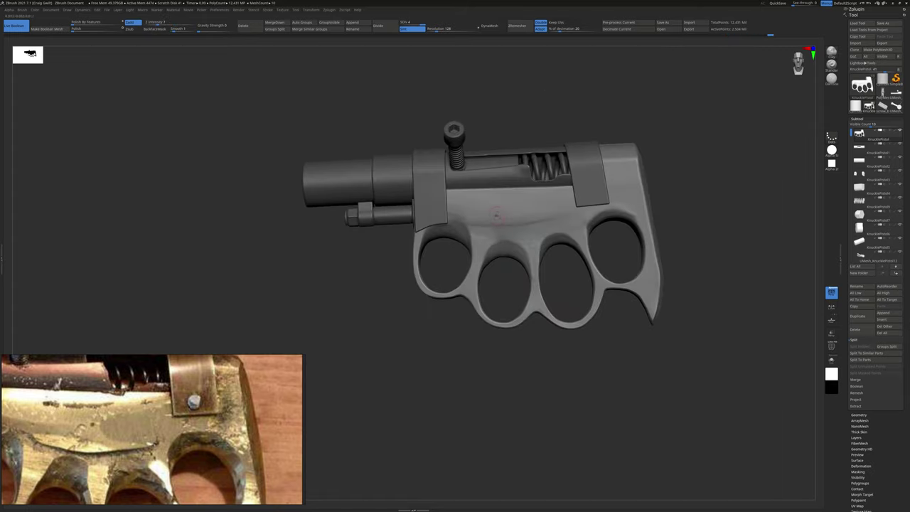
key(b)
key(h)
key(p)
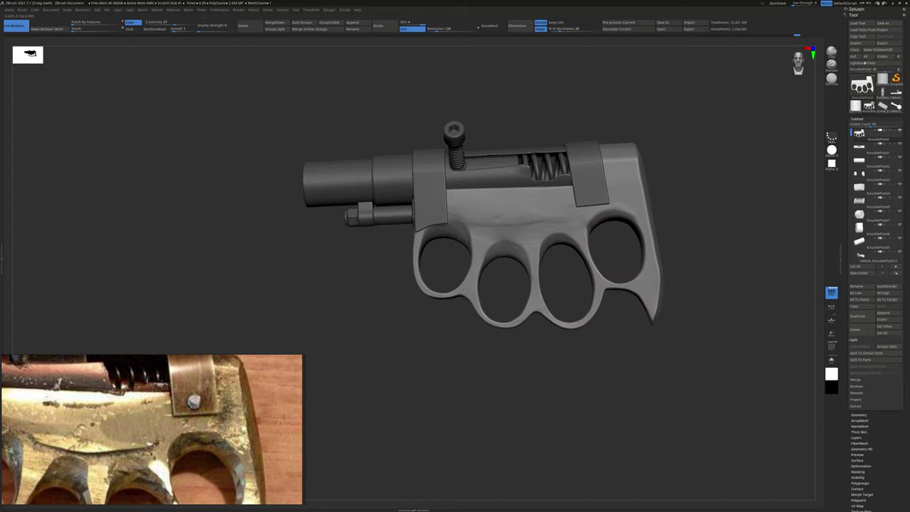
mouse_move(575, 248)
right_down()
mouse_move(617, 183)
mouse_move(498, 235)
mouse_move(540, 178)
mouse_move(498, 142)
mouse_move(631, 200)
mouse_move(713, 109)
right_up()
key(b)
key(c)
key(l)
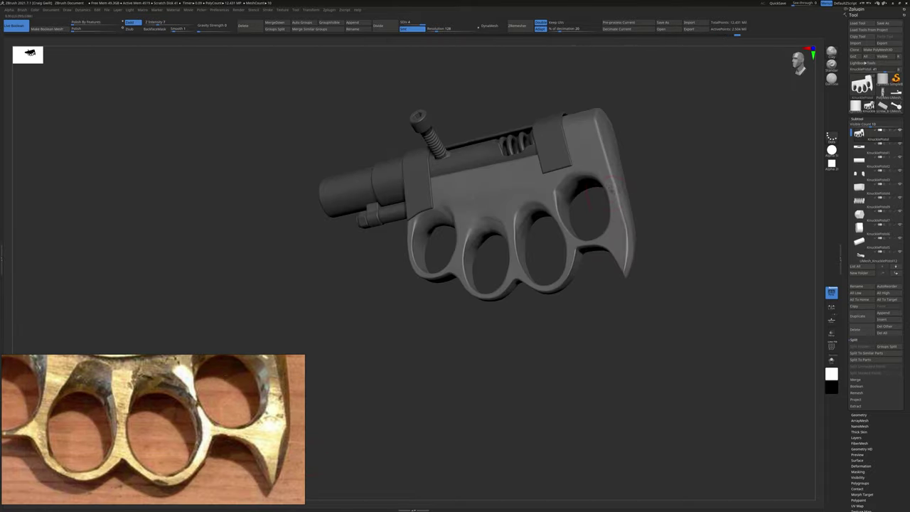
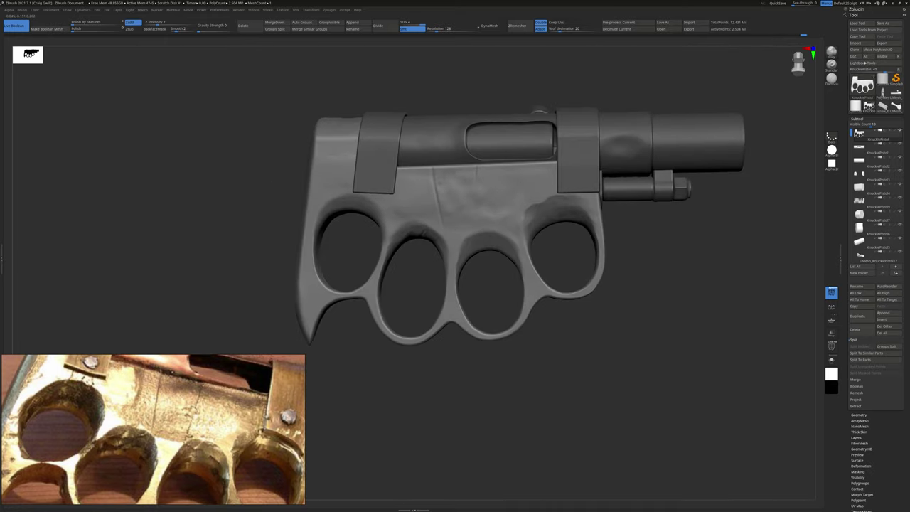
- Switch to the Smooth brush and smooth the grip surface above the finger holes
key(b)
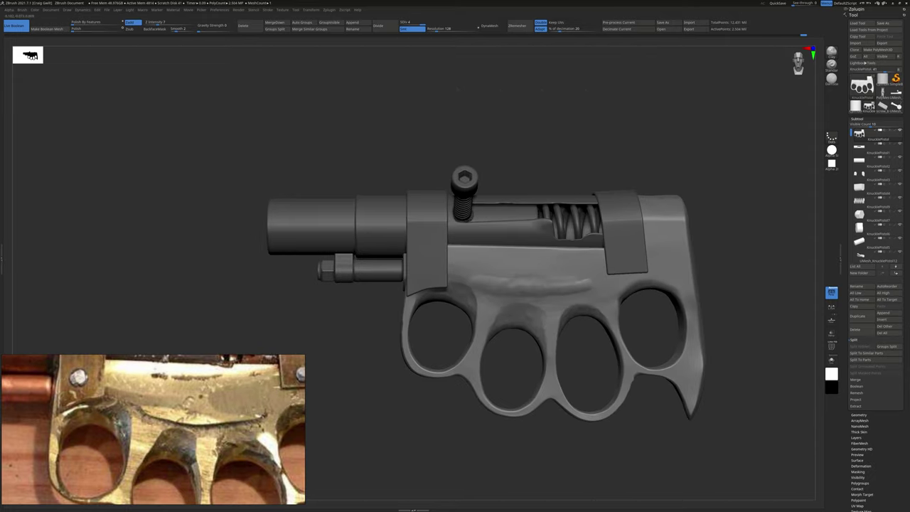
key(b)
key(c)
key(b)
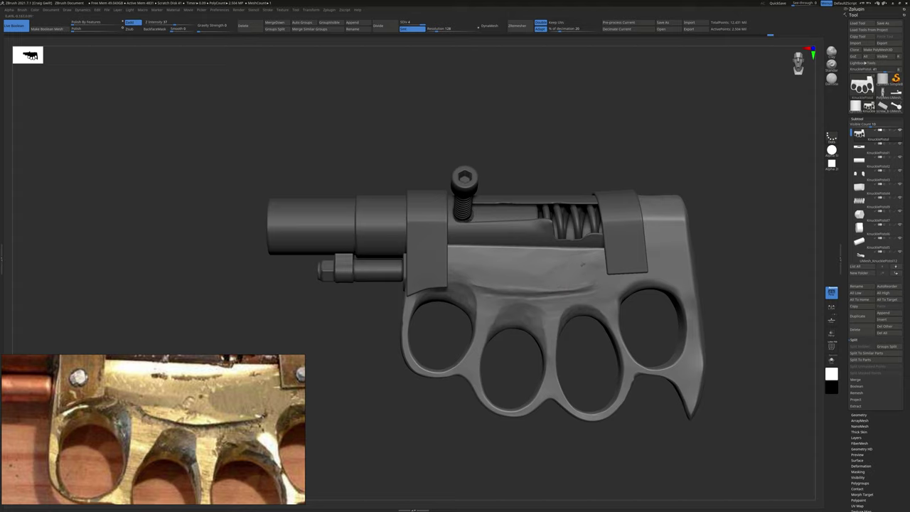
drag(537, 307, 588, 305)
drag(753, 341, 718, 334)
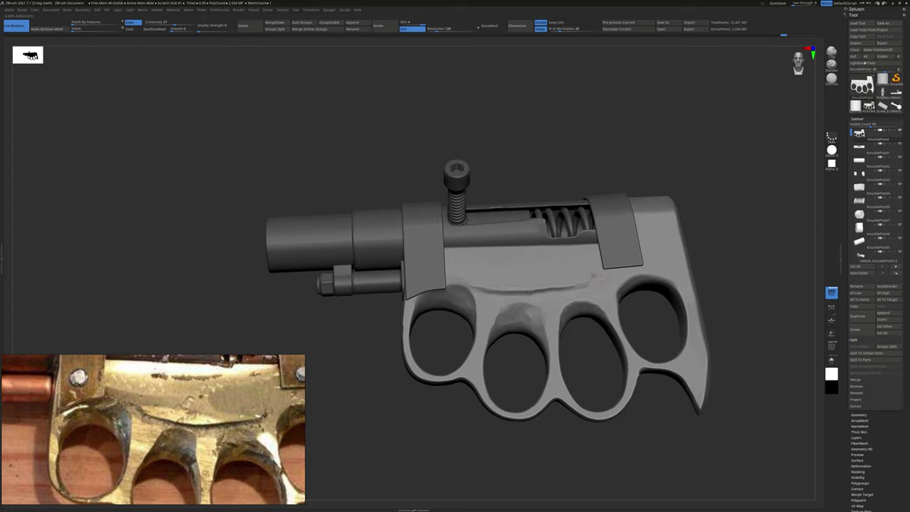
- Orbit the pistol to check the smoothed grip from the side, keeping the brush unchanged
mouse_move(530, 306)
mouse_down()
mouse_move(512, 309)
mouse_move(569, 306)
mouse_move(469, 281)
mouse_move(526, 284)
mouse_move(491, 305)
mouse_up()
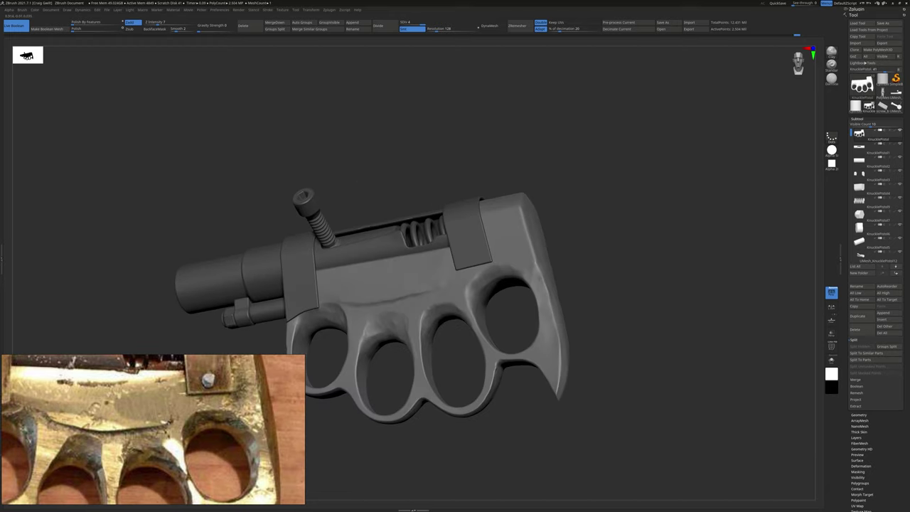
key(b)
click(421, 327)
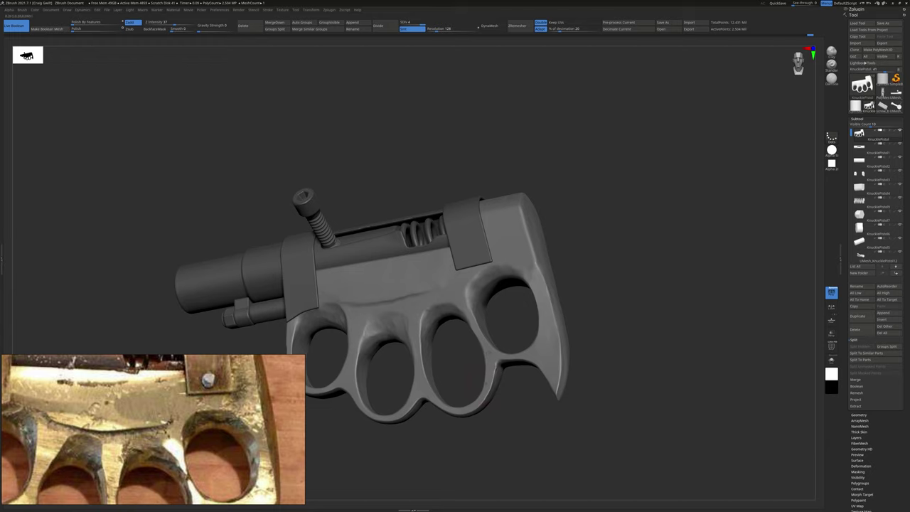
drag(535, 285, 512, 211)
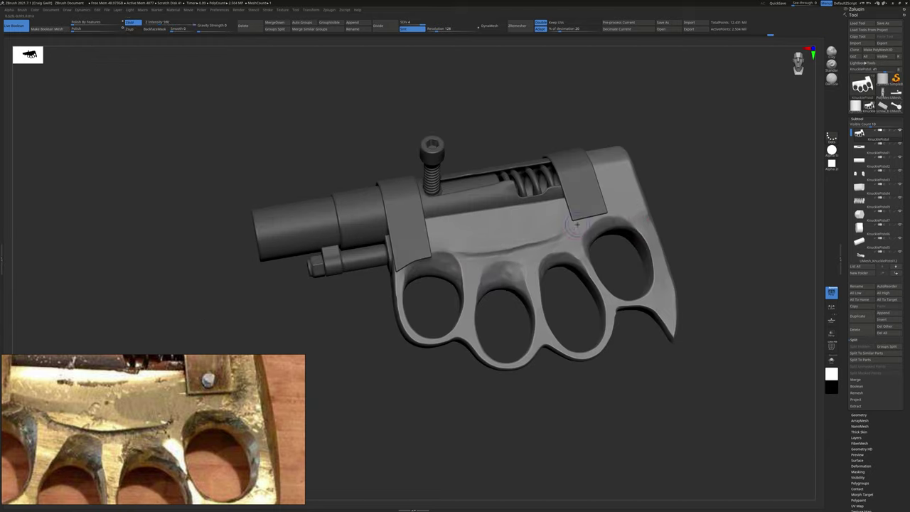
key(b)
mouse_move(524, 272)
mouse_down()
mouse_move(544, 275)
mouse_move(533, 276)
mouse_move(547, 285)
mouse_move(534, 306)
mouse_up()
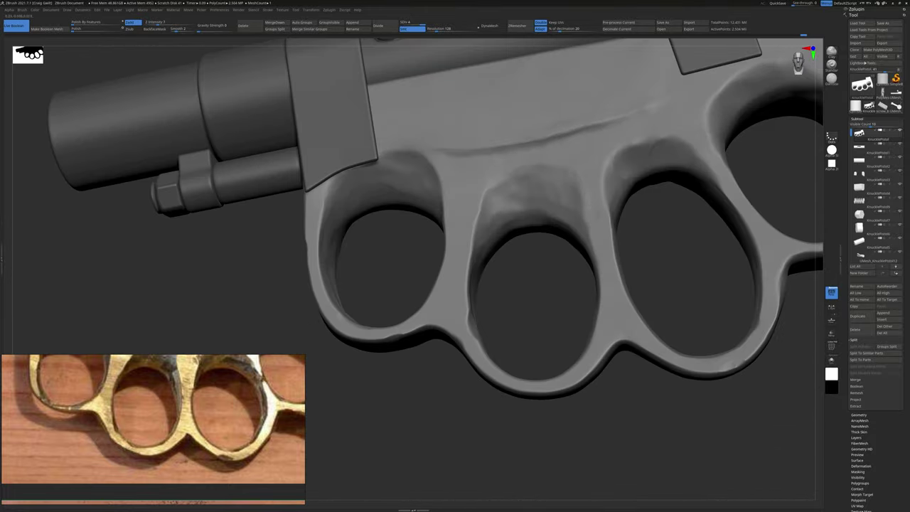
- Pick a different sculpting brush from the quick brush picker
key(b)
key(c)
key(b)
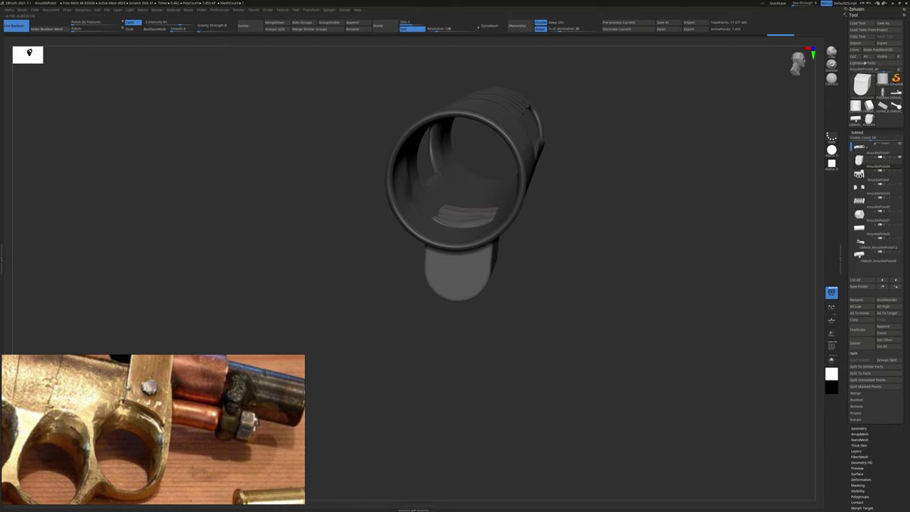
- DynaMesh the barrel copy, check it from a side view, then return to KnucklePistol
drag(639, 213, 612, 177)
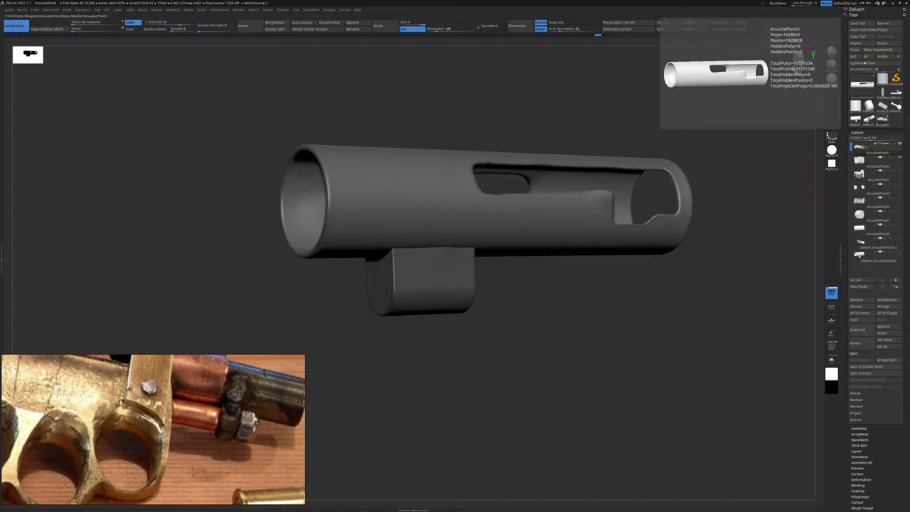
click(493, 26)
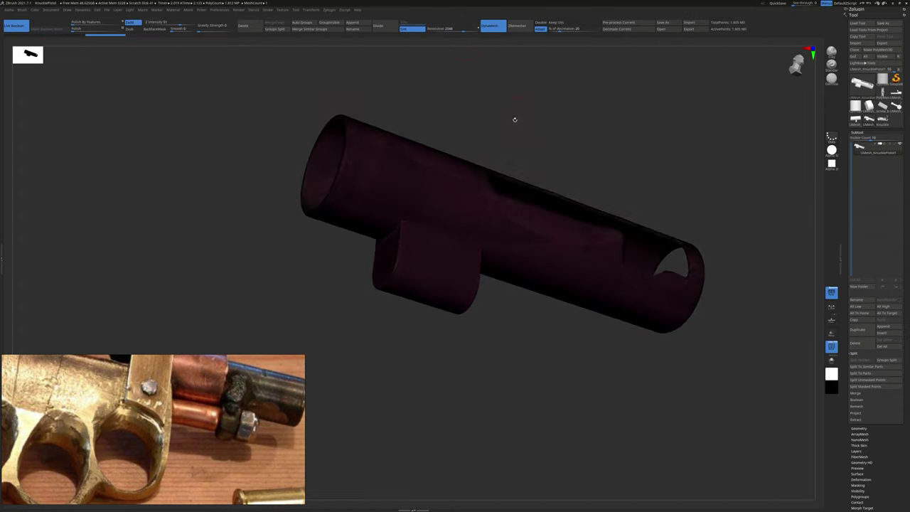
mouse_move(514, 118)
mouse_down()
mouse_move(524, 118)
mouse_move(419, 262)
mouse_up()
mouse_move(370, 227)
mouse_down()
mouse_move(382, 236)
mouse_move(349, 244)
mouse_up()
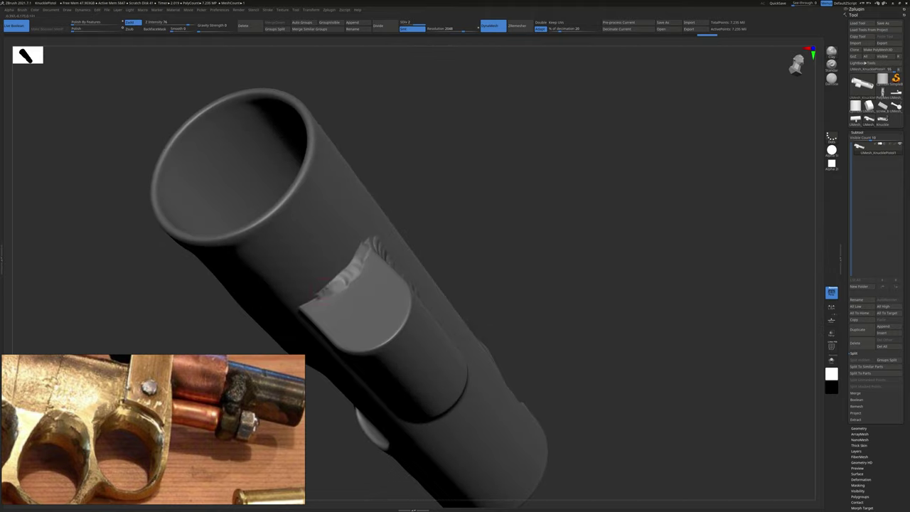
click(883, 119)
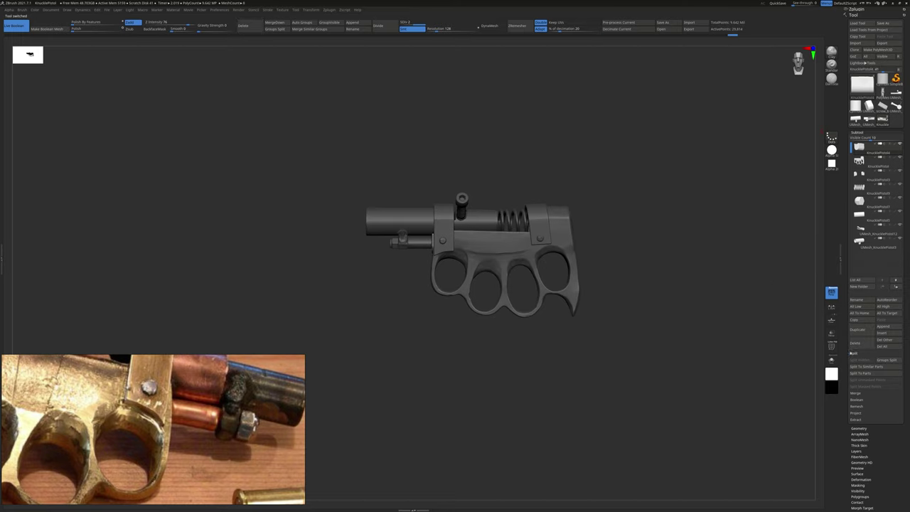
- Frame the pistol and expand Geometry with ClayPolish showing, opening and closing Crease
drag(687, 334, 607, 291)
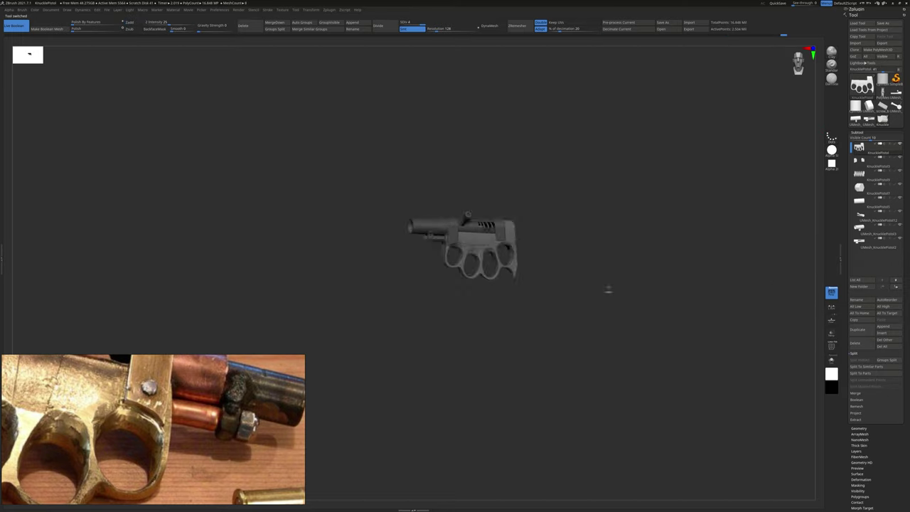
key(f)
click(859, 428)
click(858, 124)
shift+drag(753, 213, 723, 227)
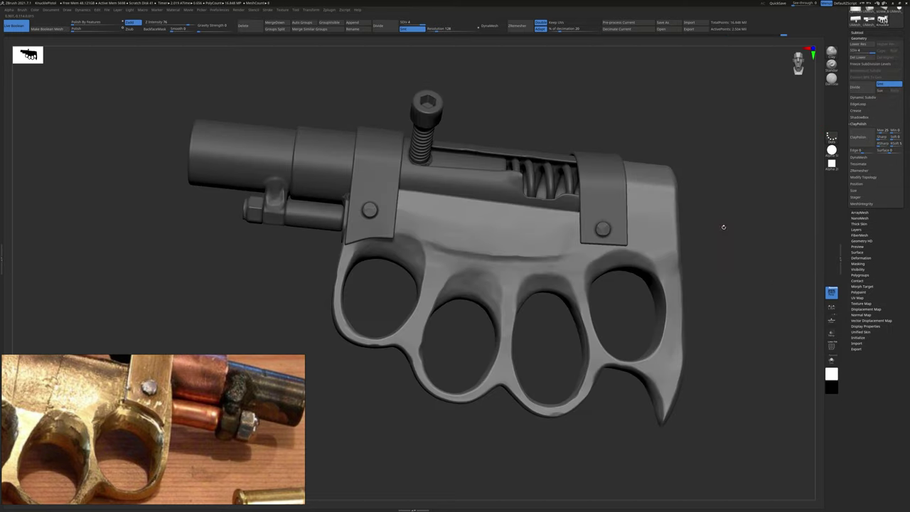
click(858, 111)
drag(765, 273, 730, 287)
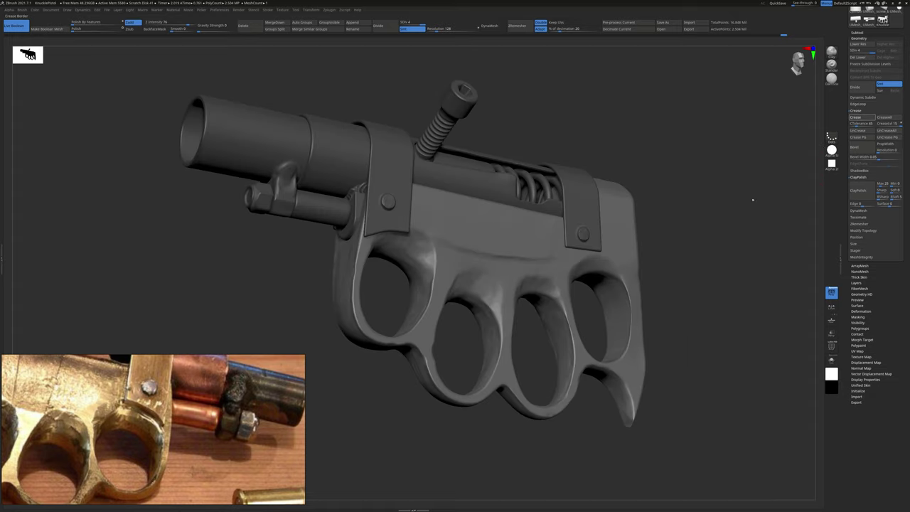
click(853, 111)
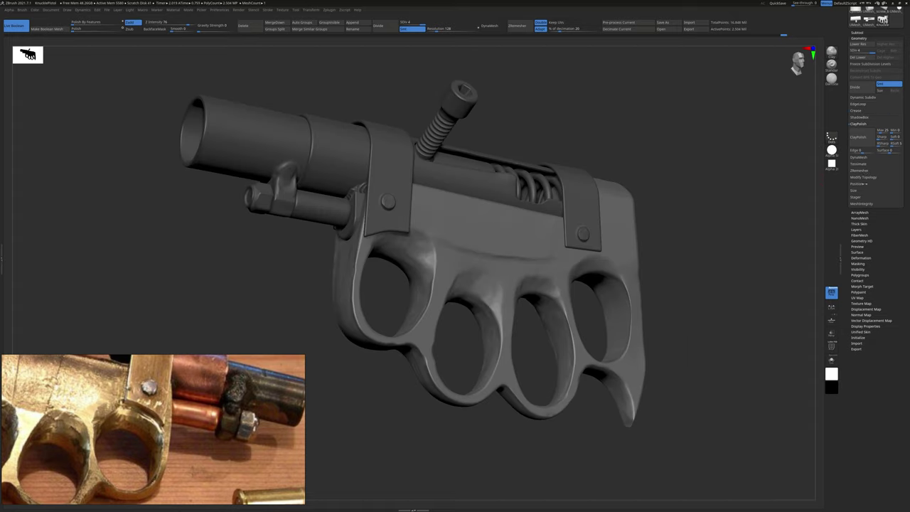
drag(775, 171, 743, 181)
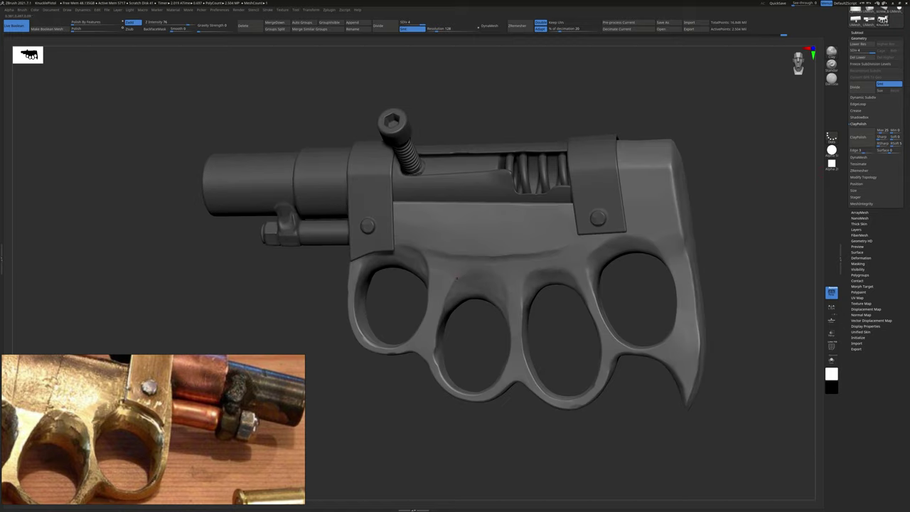
drag(213, 320, 497, 320)
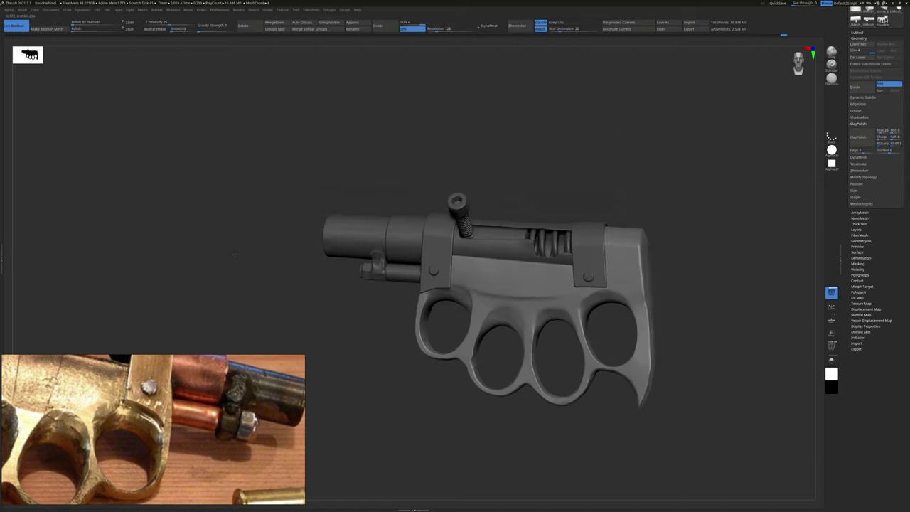
key(b)
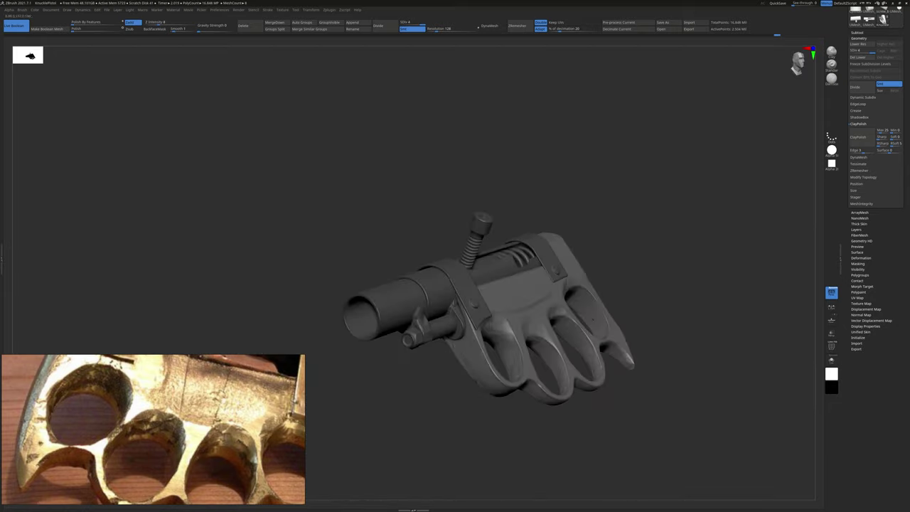
- Sculpt a ridge inside the finger ring, then set the file dialog to List view
drag(527, 341, 496, 341)
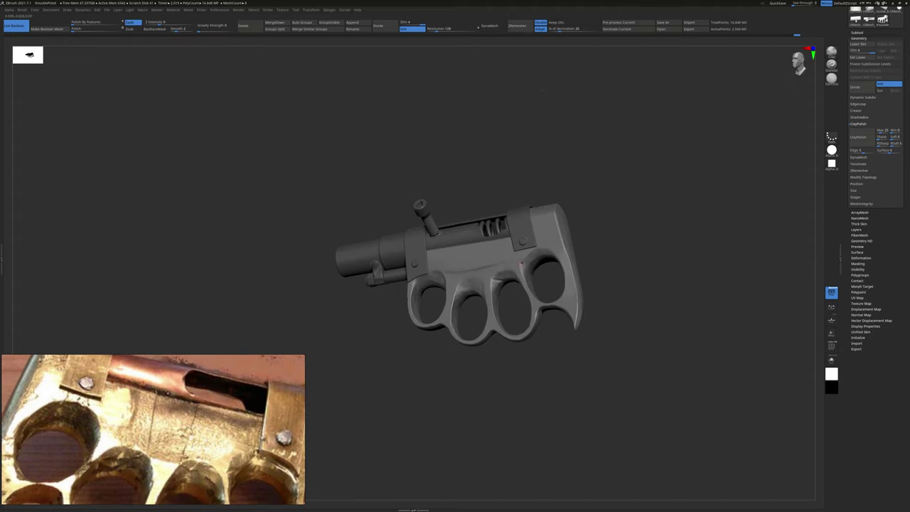
drag(451, 283, 366, 233)
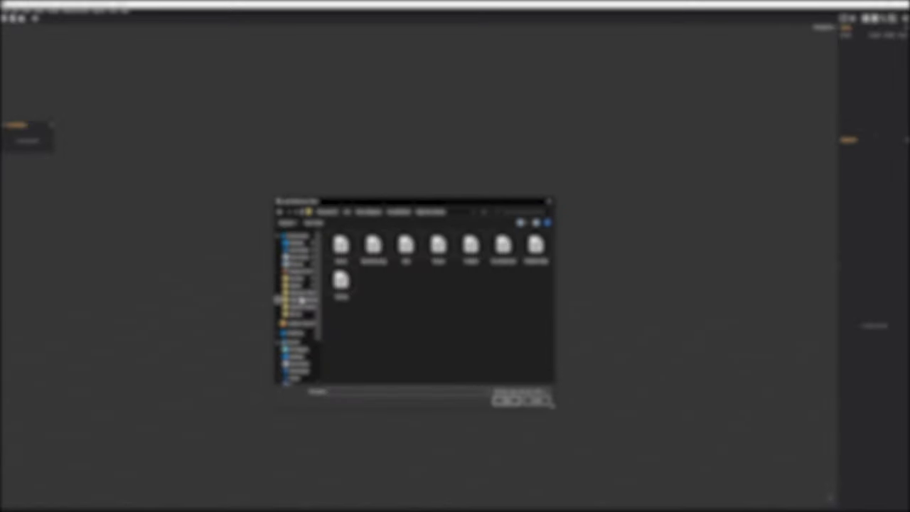
click(520, 222)
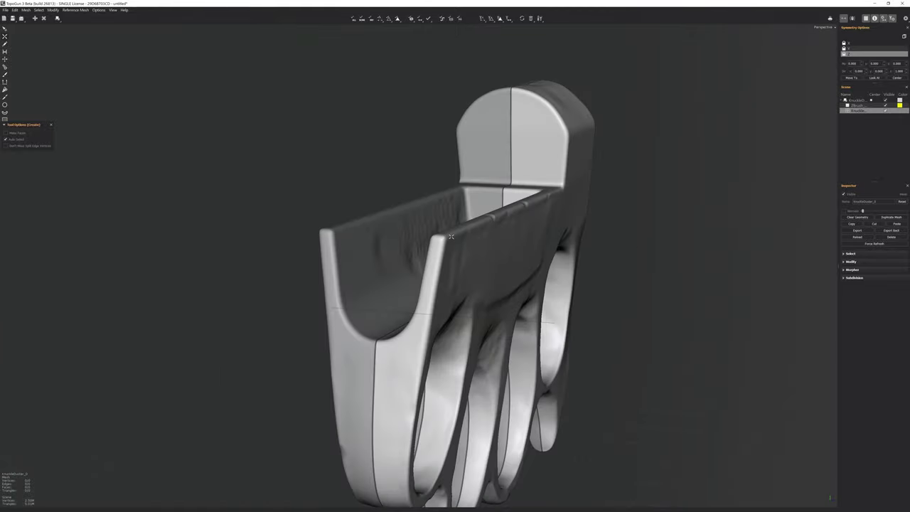
- Zoom in on the knuckle duster's top slot and ridge with the Create tool active
mouse_move(451, 236)
middle_down()
mouse_move(463, 375)
mouse_move(398, 172)
middle_up()
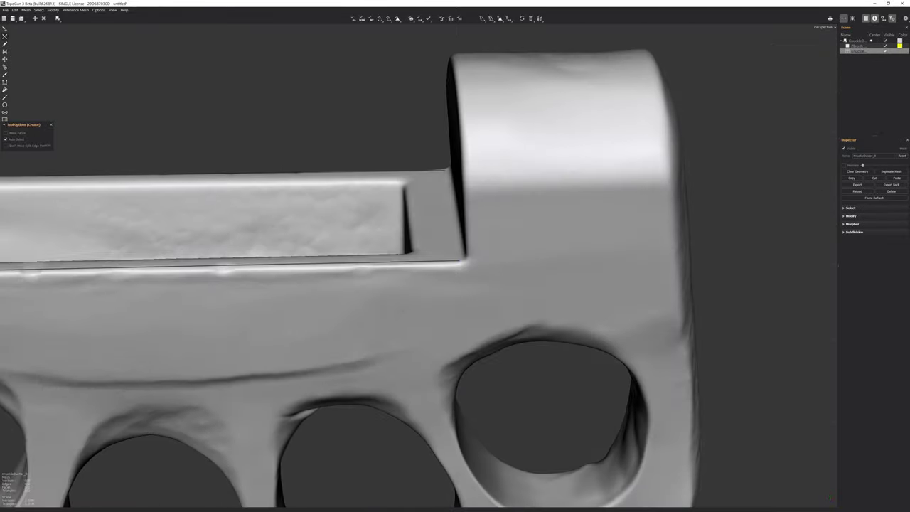
scroll(411, 171, up, 3)
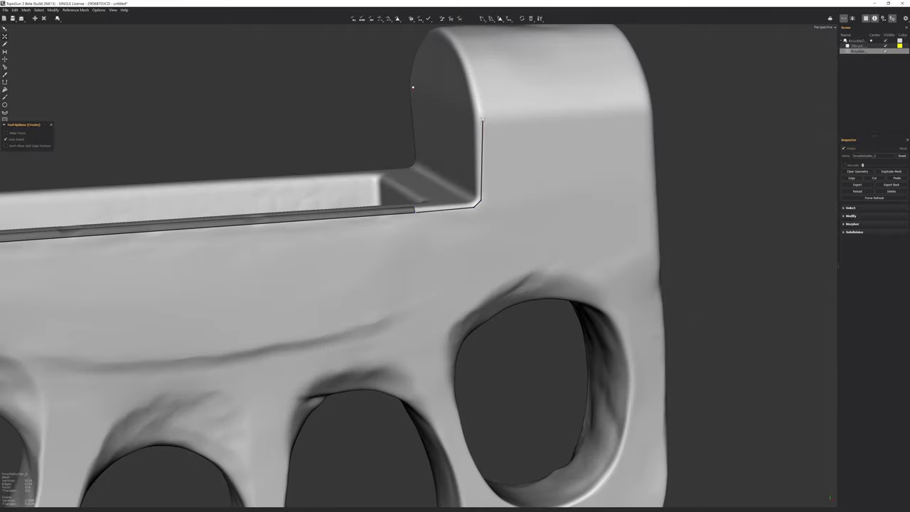
middle_drag(411, 171, 399, 213)
middle_drag(464, 141, 429, 138)
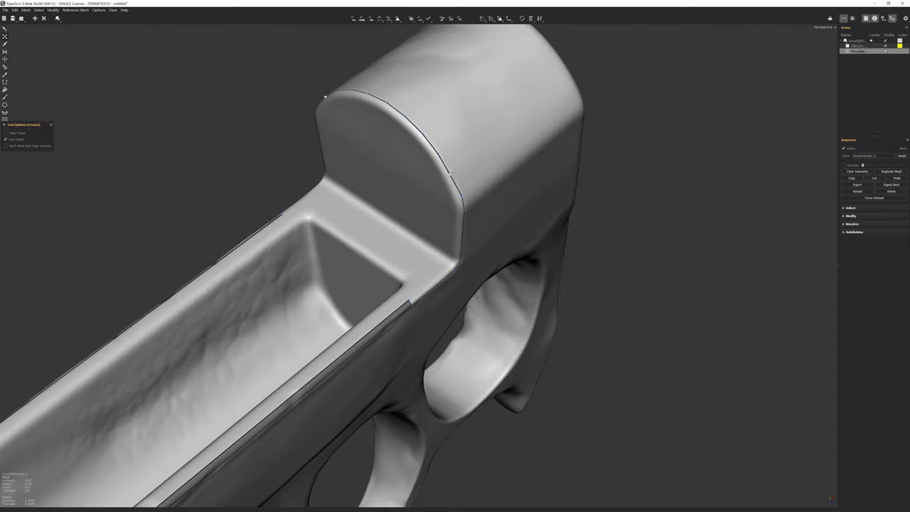
middle_drag(429, 138, 455, 163)
middle_drag(371, 185, 348, 193)
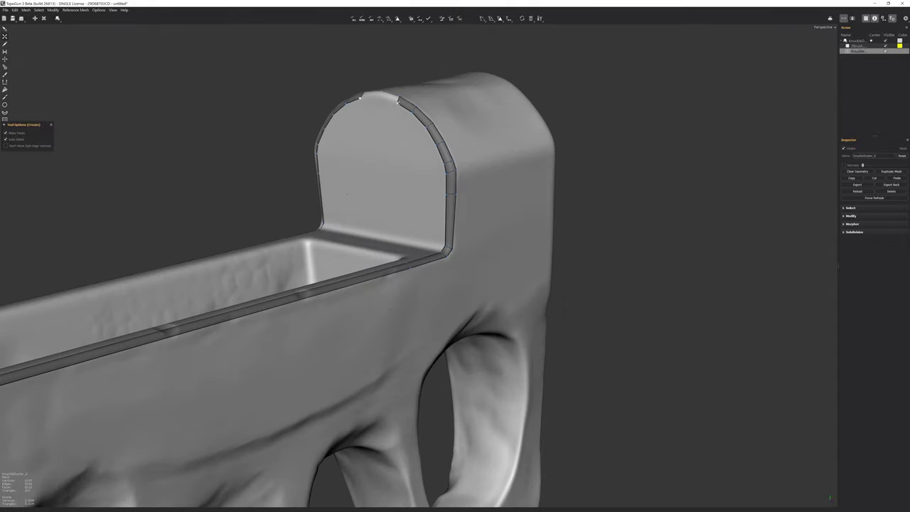
mouse_move(360, 97)
middle_down()
mouse_move(370, 89)
mouse_move(392, 117)
mouse_move(398, 153)
middle_up()
key(e)
key(c)
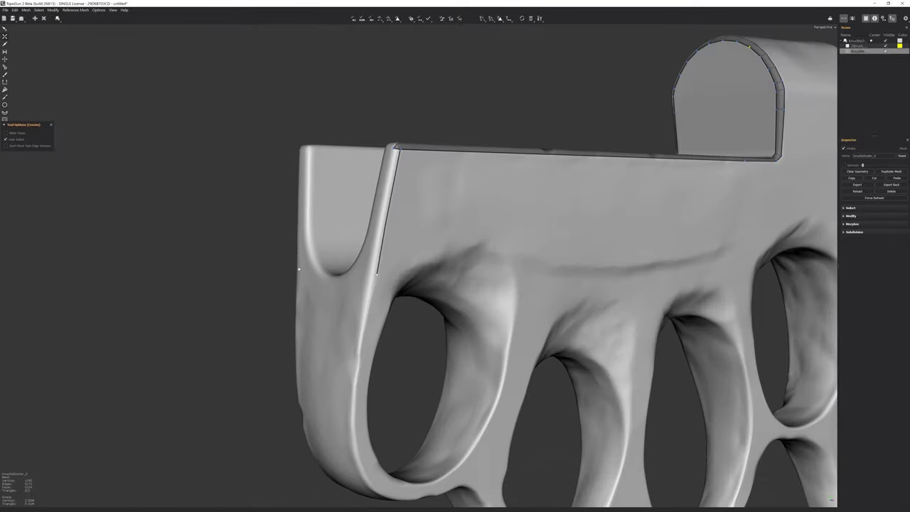
- Orbit beneath the finger rings' lower edge and zoom in on the left finger hole
middle_drag(380, 253, 368, 313)
middle_drag(297, 338, 287, 348)
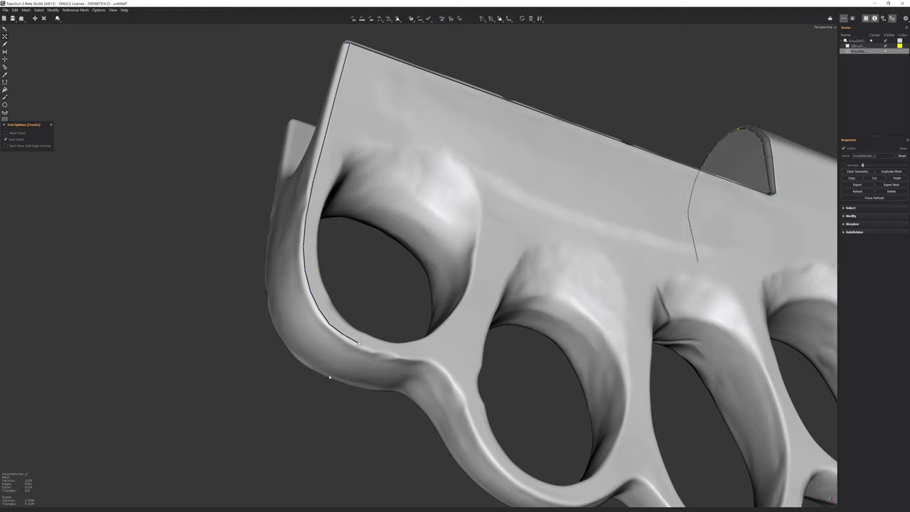
middle_drag(425, 411, 291, 307)
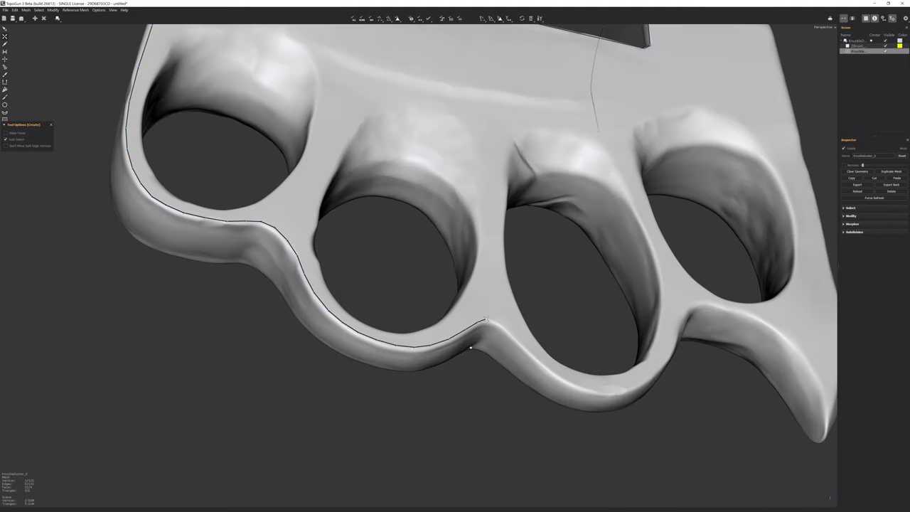
middle_drag(514, 374, 418, 369)
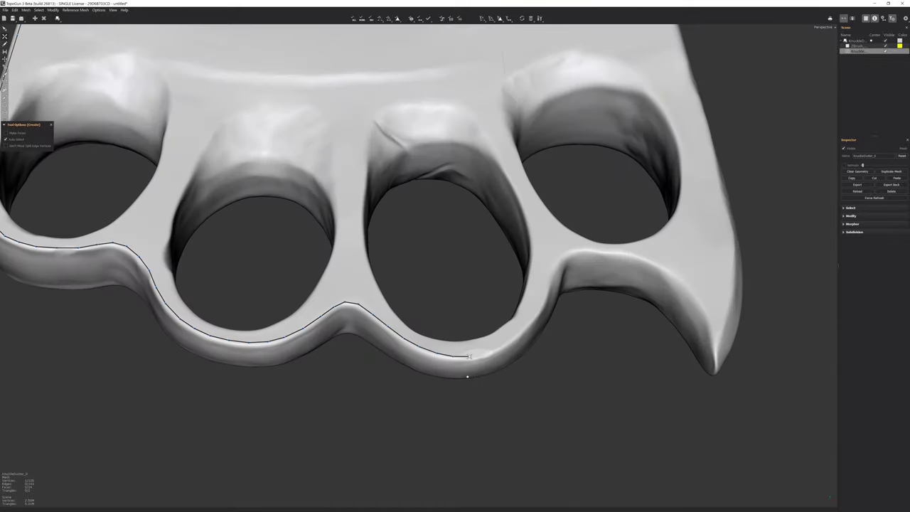
middle_drag(538, 332, 542, 311)
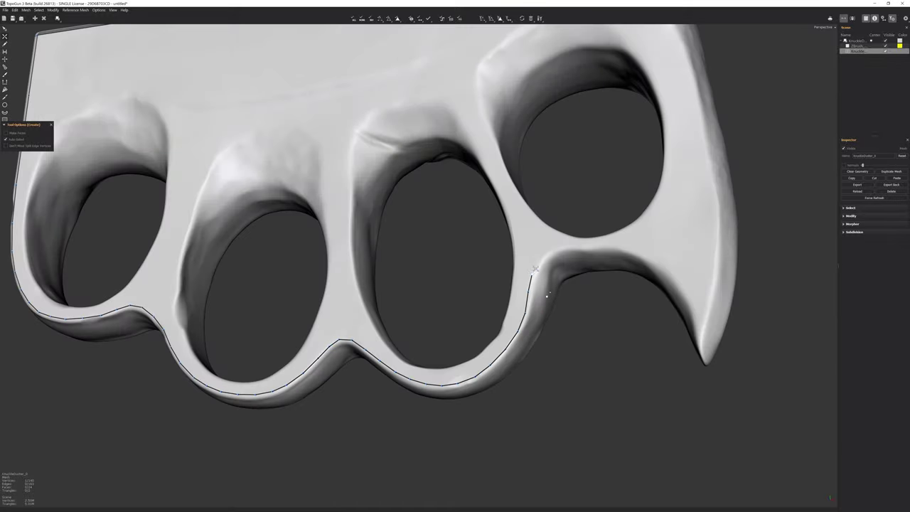
middle_drag(634, 272, 607, 322)
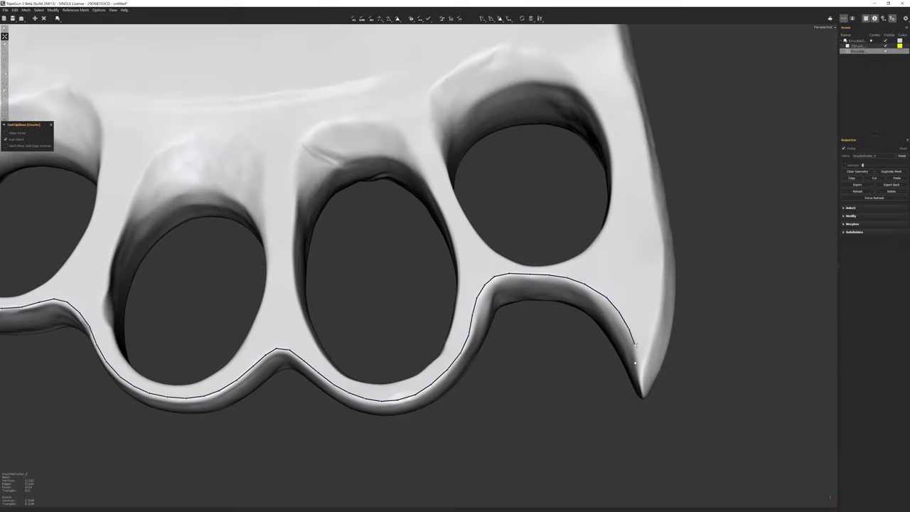
mouse_move(635, 362)
middle_down()
mouse_move(642, 372)
mouse_move(322, 320)
middle_up()
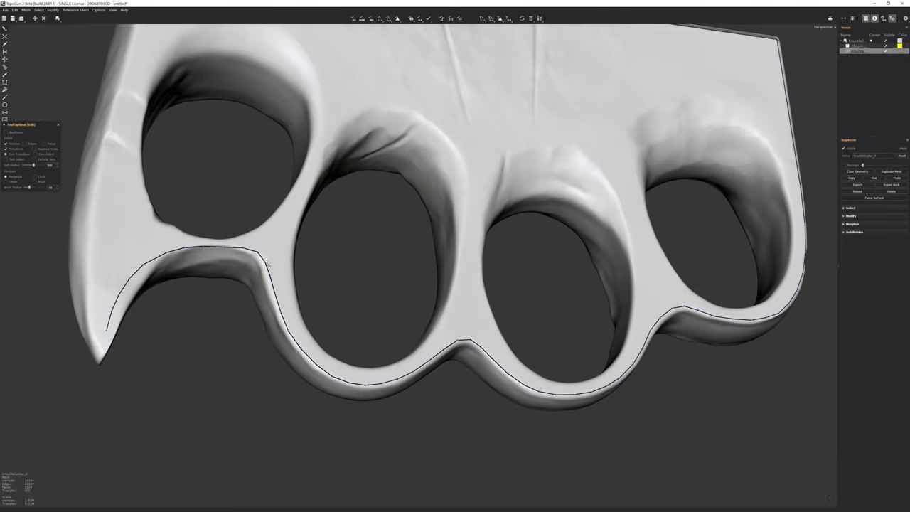
middle_drag(151, 269, 122, 350)
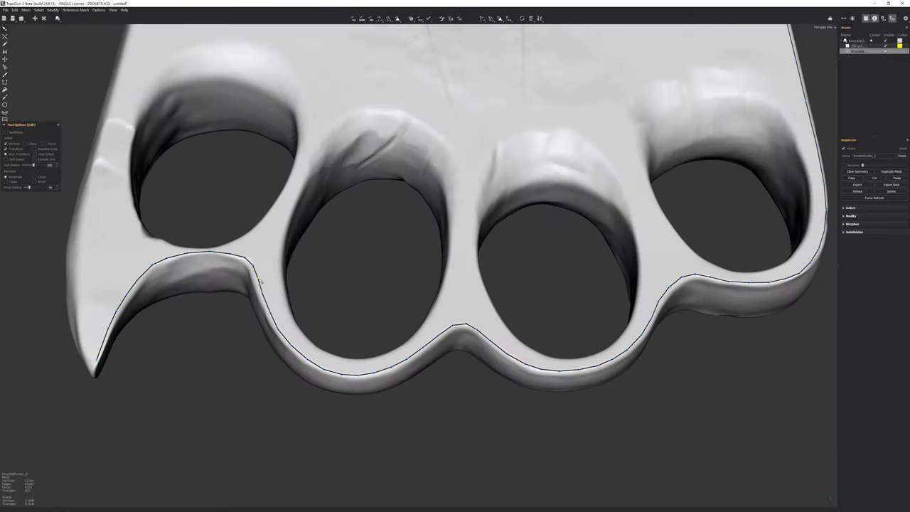
middle_drag(245, 284, 299, 306)
- Lay a quad strip along the first ring's rim and bridge the adjacent gap
key(c)
scroll(349, 298, up, 5)
drag(370, 306, 351, 251)
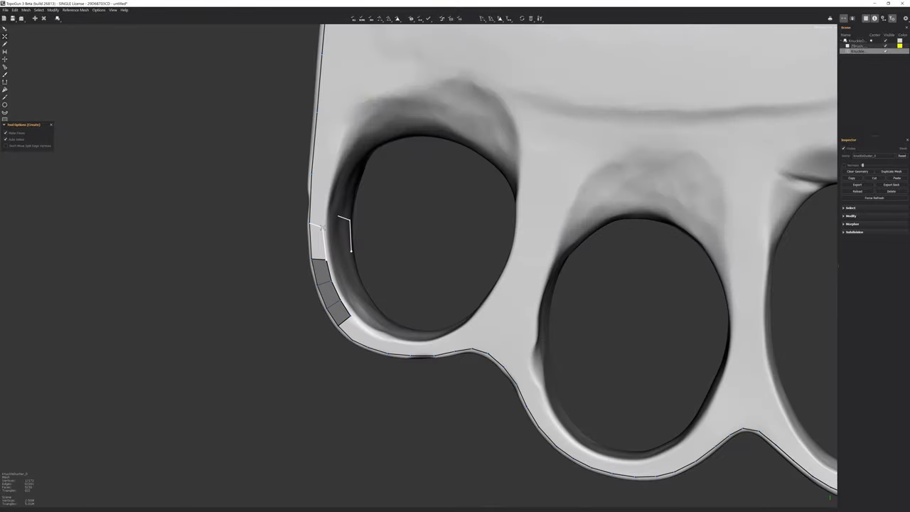
middle_drag(357, 186, 348, 211)
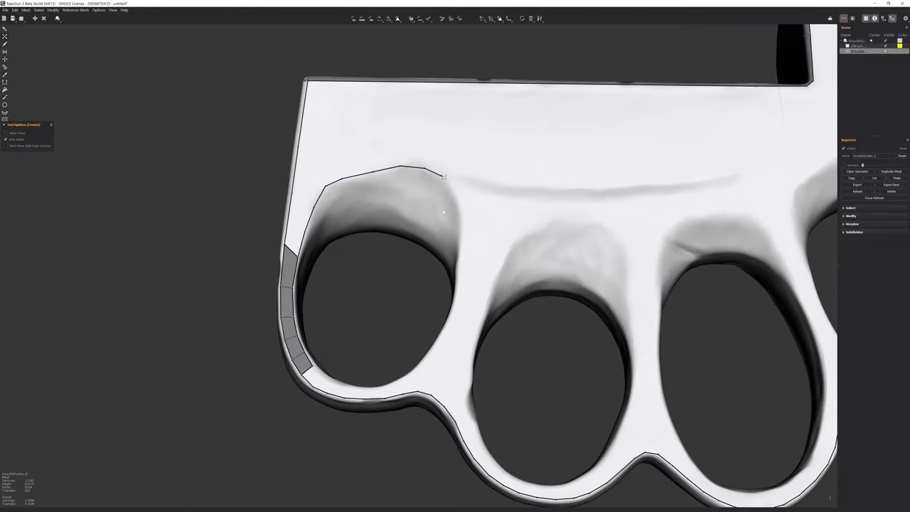
middle_drag(442, 212, 447, 325)
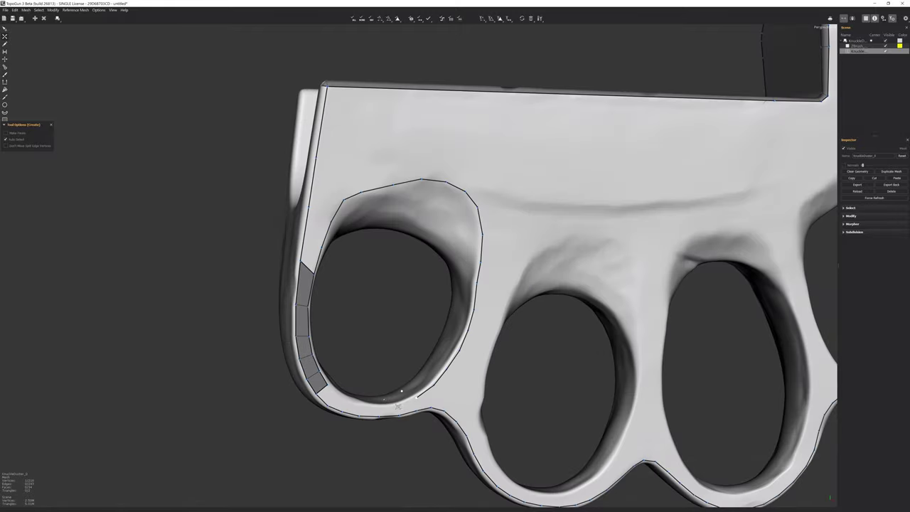
key(b)
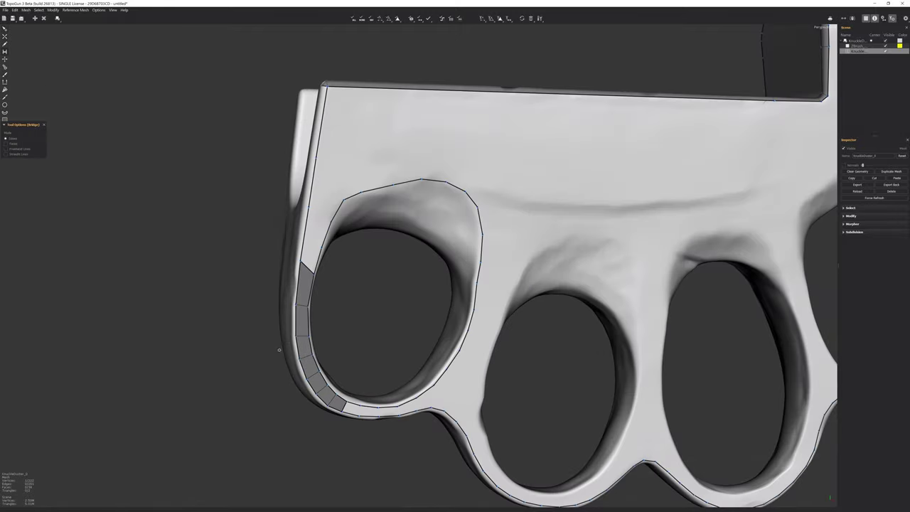
mouse_move(343, 407)
middle_down()
mouse_move(571, 392)
mouse_move(445, 108)
mouse_move(462, 186)
mouse_move(391, 250)
middle_up()
click(445, 107)
- Add a quad linking the first two rings and run an edge chain around the second ring
key(c)
key(e)
key(c)
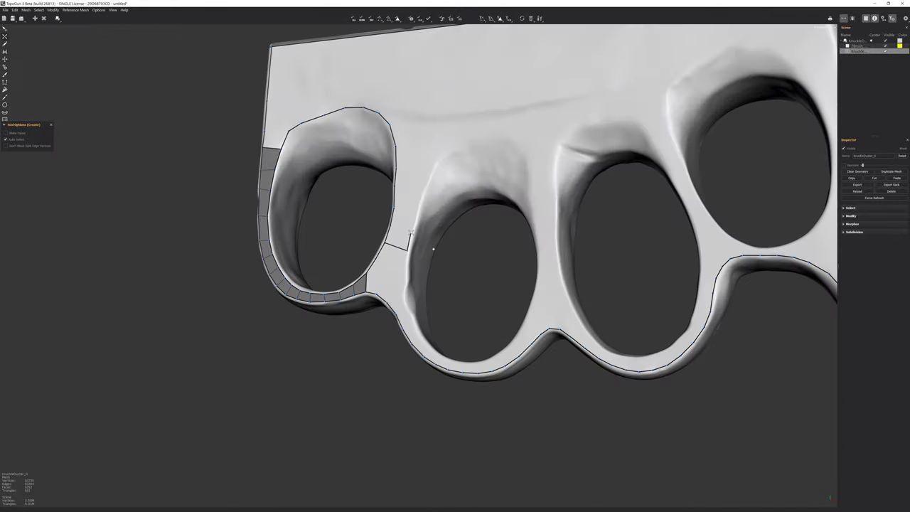
click(434, 168)
mouse_move(434, 169)
middle_down()
mouse_move(443, 150)
mouse_move(541, 149)
middle_up()
click(475, 137)
click(555, 234)
middle_drag(555, 284, 546, 311)
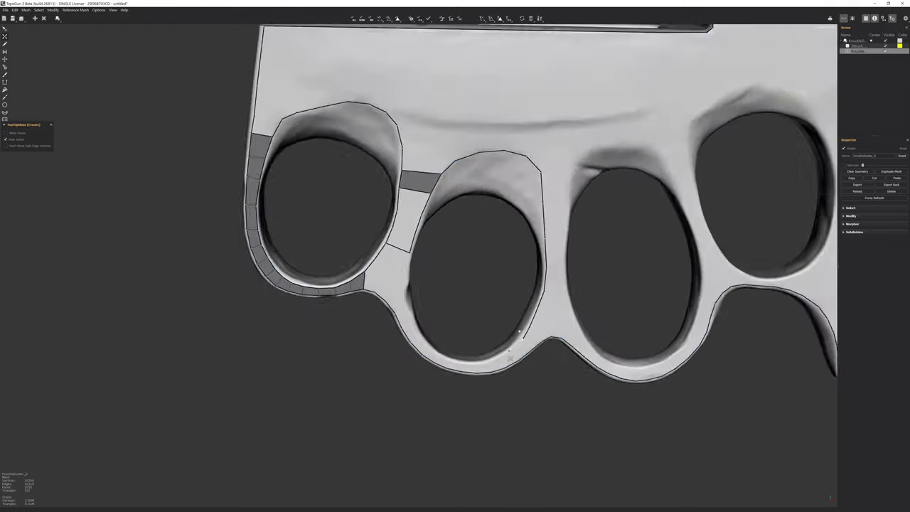
- Lay quads along the second ring's bottom and left side, then cut an edge across the strip
scroll(525, 344, up, 3)
drag(611, 322, 458, 267)
middle_drag(460, 269, 492, 225)
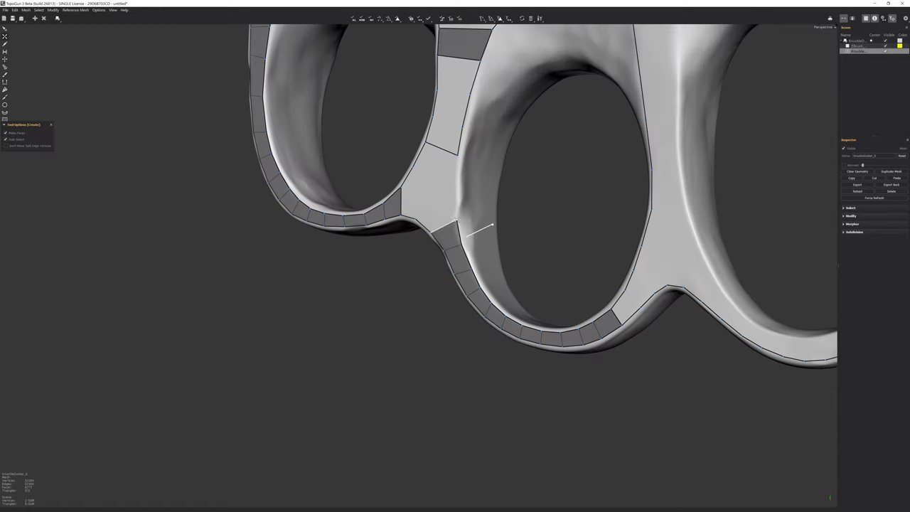
mouse_move(496, 192)
middle_down()
mouse_move(427, 167)
mouse_move(498, 177)
mouse_move(484, 261)
middle_up()
click(416, 164)
- Review the ring strips from a three-quarter view, cycling between Edit, Bridge and Create
key(e)
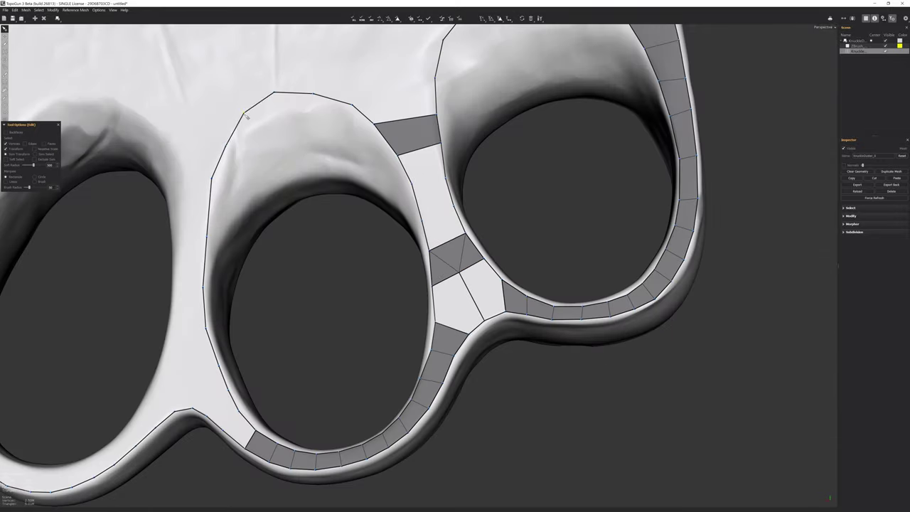
scroll(247, 116, down, 5)
scroll(380, 155, up, 3)
scroll(479, 113, down, 2)
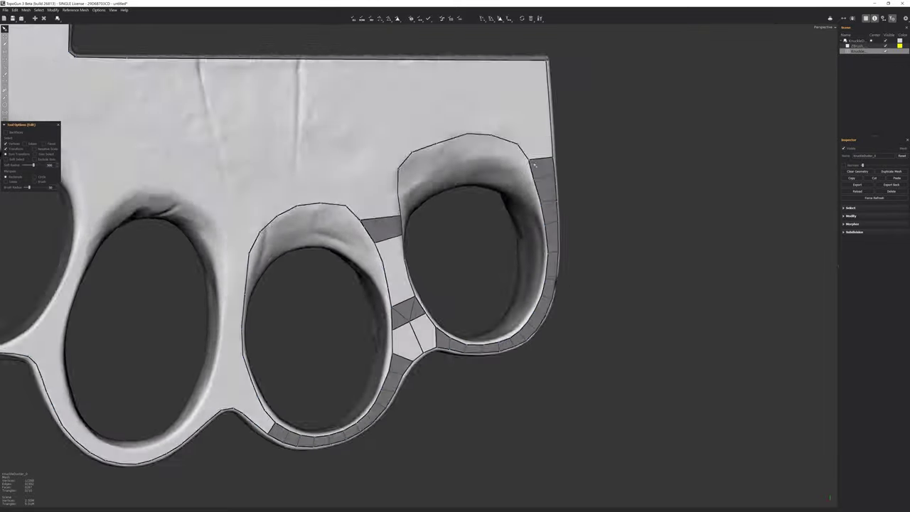
key(c)
scroll(439, 220, up, 2)
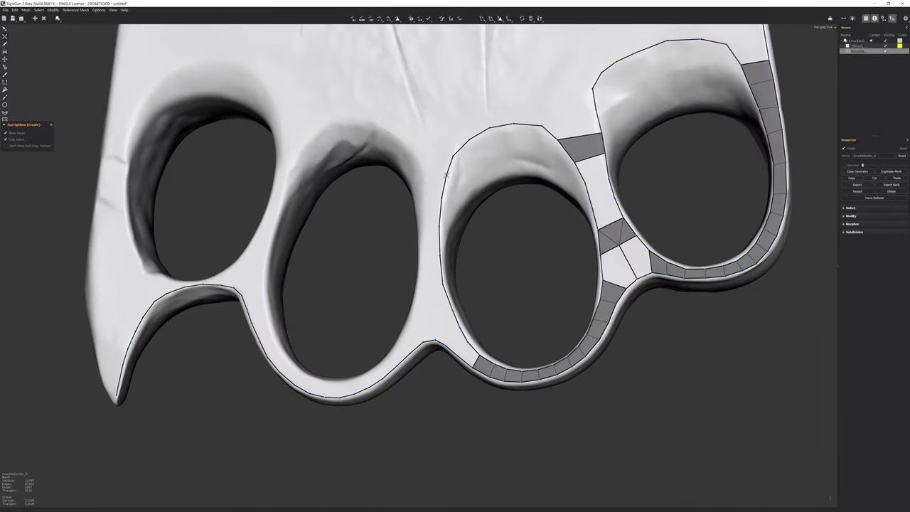
middle_drag(446, 174, 443, 350)
key(b)
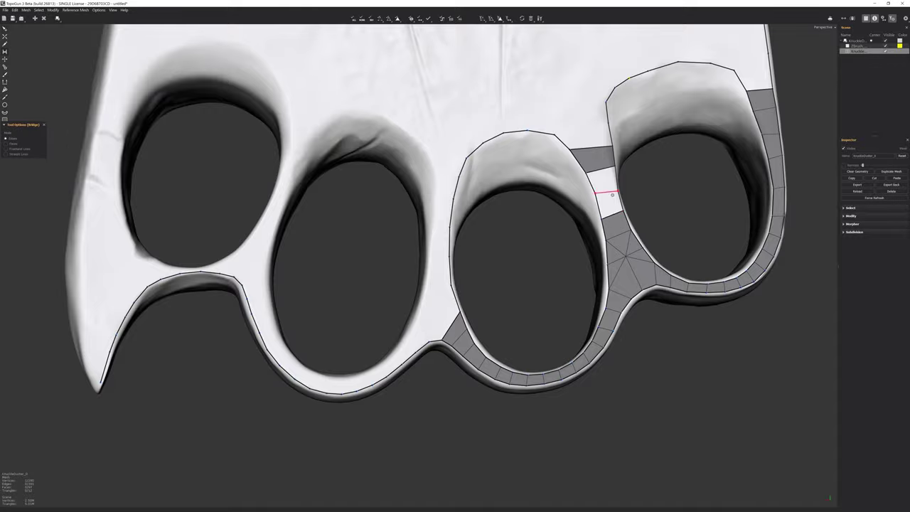
mouse_move(606, 197)
middle_down()
mouse_move(480, 349)
mouse_move(413, 294)
middle_up()
key(c)
- Zoom in on the lower finger loops and lay a quad strip along the knuckle loop
scroll(480, 349, up, 2)
scroll(481, 349, up, 2)
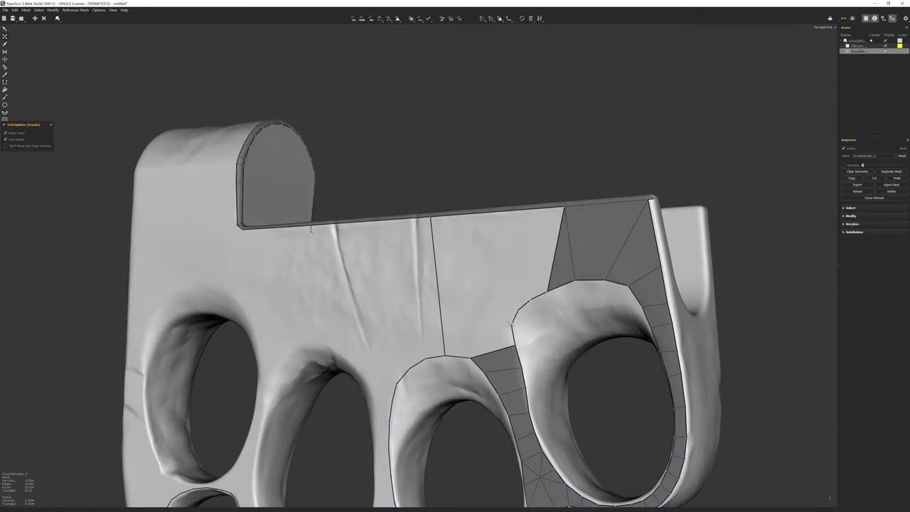
scroll(413, 294, up, 2)
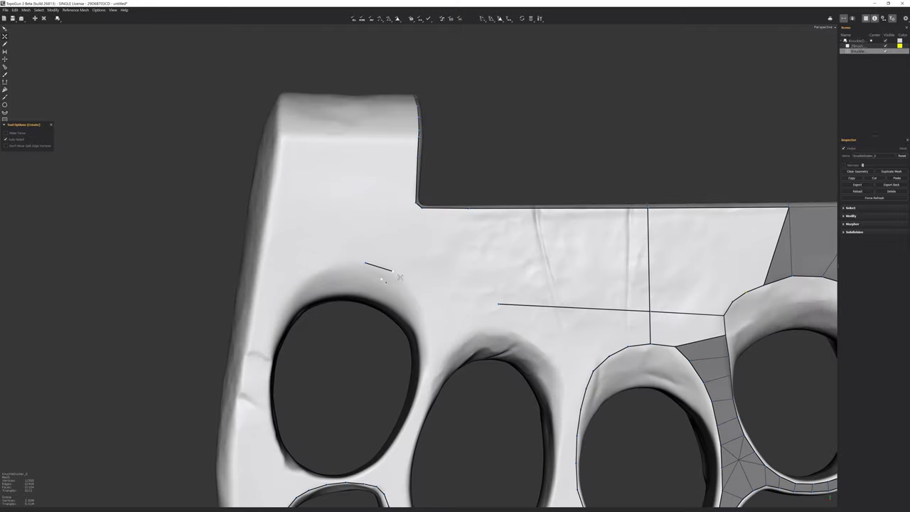
middle_drag(428, 366, 446, 363)
scroll(446, 362, up, 2)
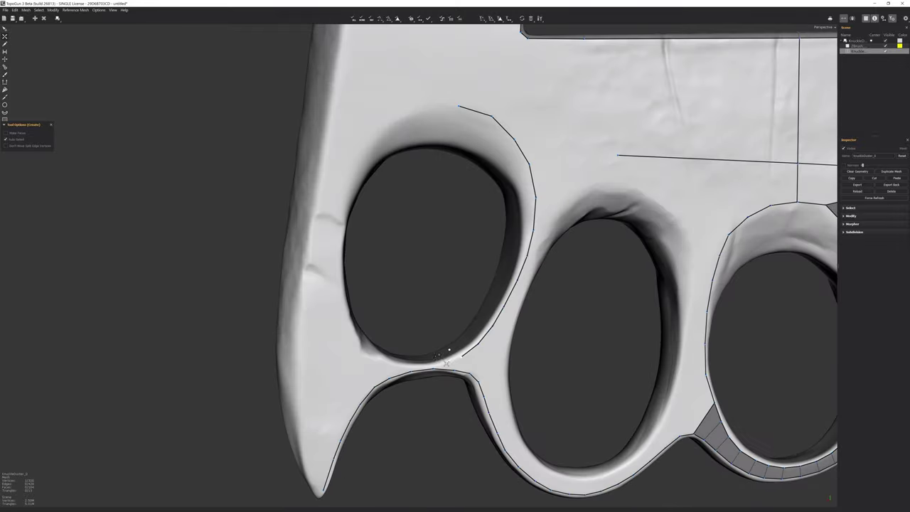
mouse_move(359, 347)
middle_down()
mouse_move(388, 330)
mouse_move(412, 270)
middle_up()
middle_drag(404, 165, 583, 315)
key(e)
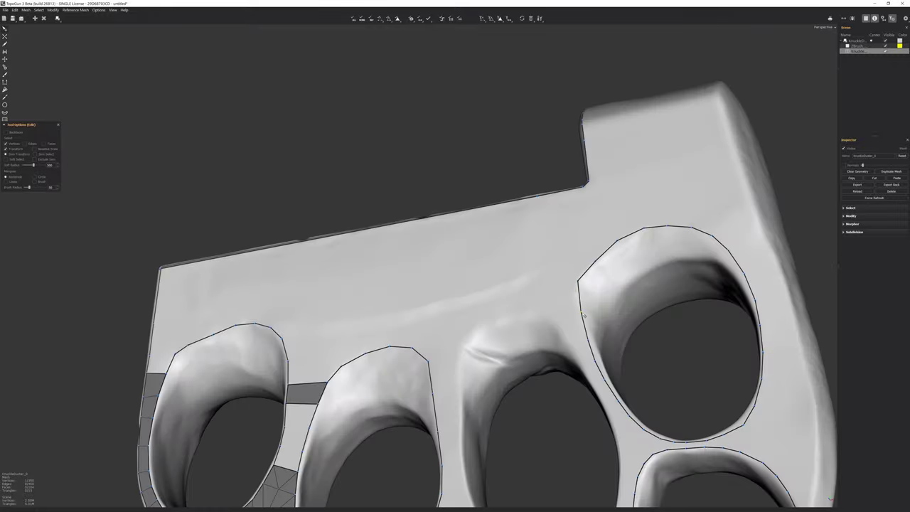
middle_drag(621, 248, 498, 281)
key(c)
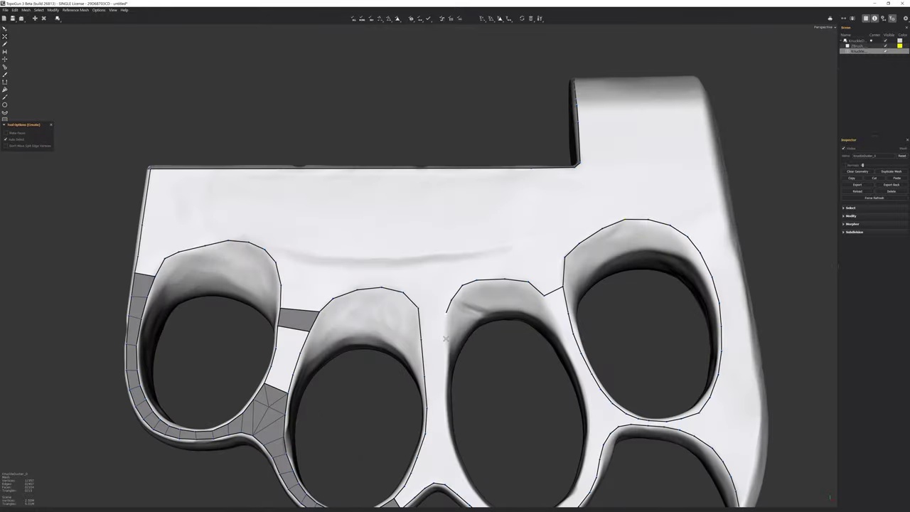
middle_drag(468, 378, 540, 405)
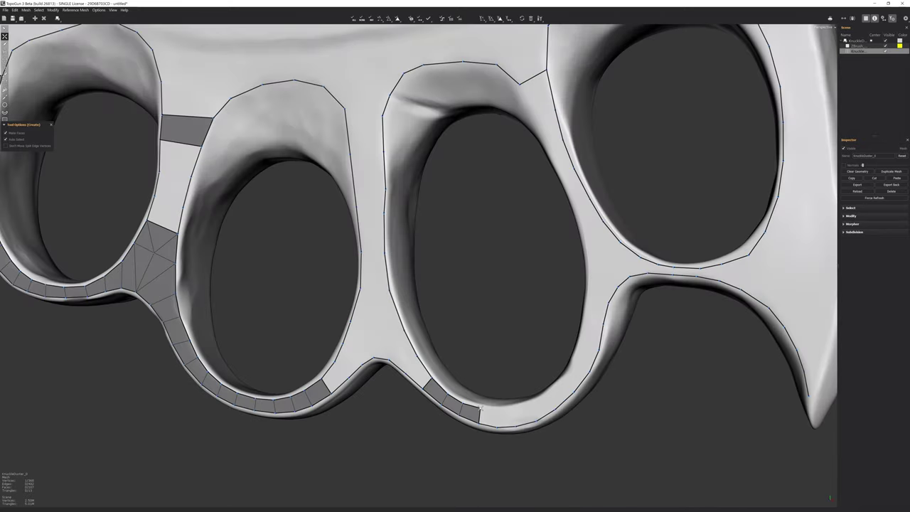
drag(594, 347, 551, 120)
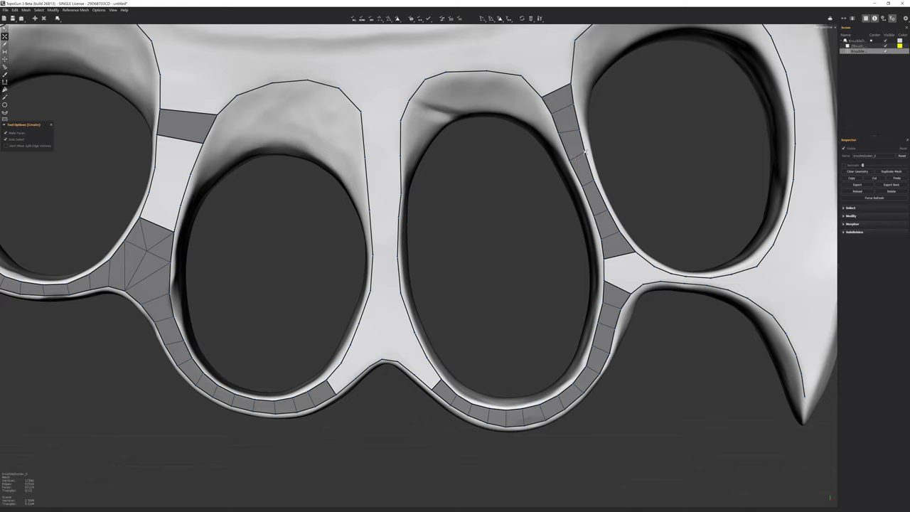
- Bridge new faces into the gap beside the left ring
middle_drag(584, 151, 555, 204)
scroll(509, 191, down, 5)
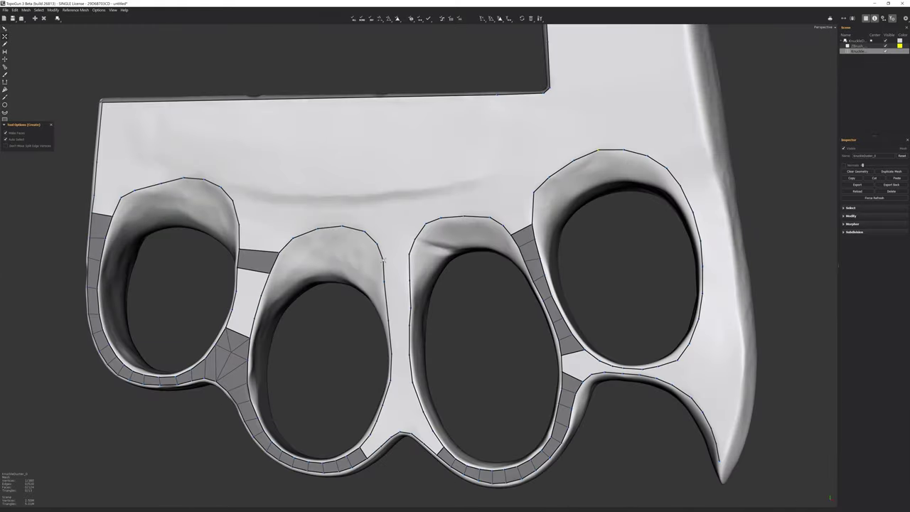
key(b)
middle_drag(400, 349, 426, 416)
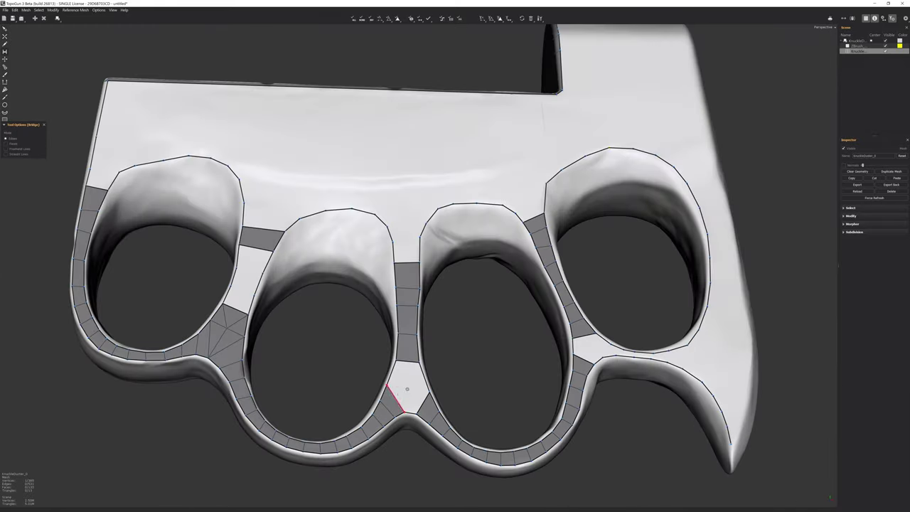
scroll(398, 386, up, 3)
middle_drag(439, 264, 370, 299)
- Fill the top band above the finger rings with new faces
drag(334, 281, 384, 271)
key(c)
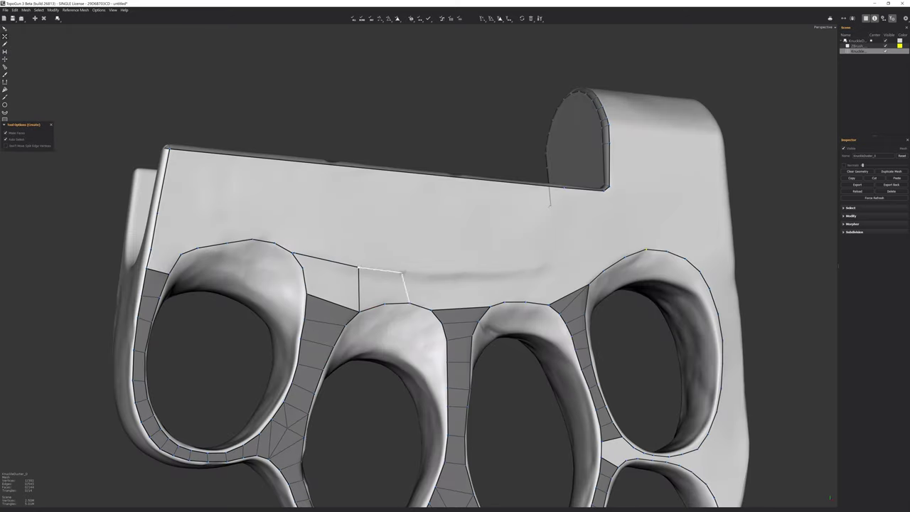
middle_drag(549, 205, 541, 214)
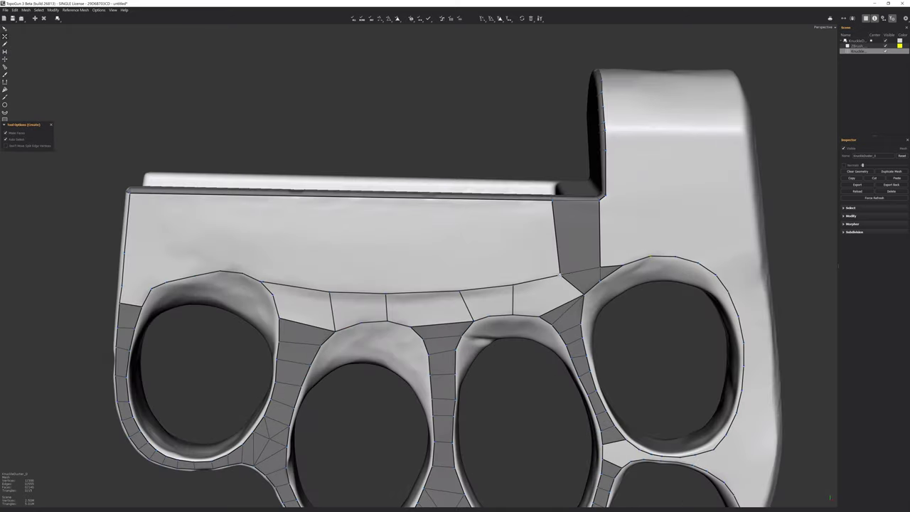
click(569, 249)
click(451, 231)
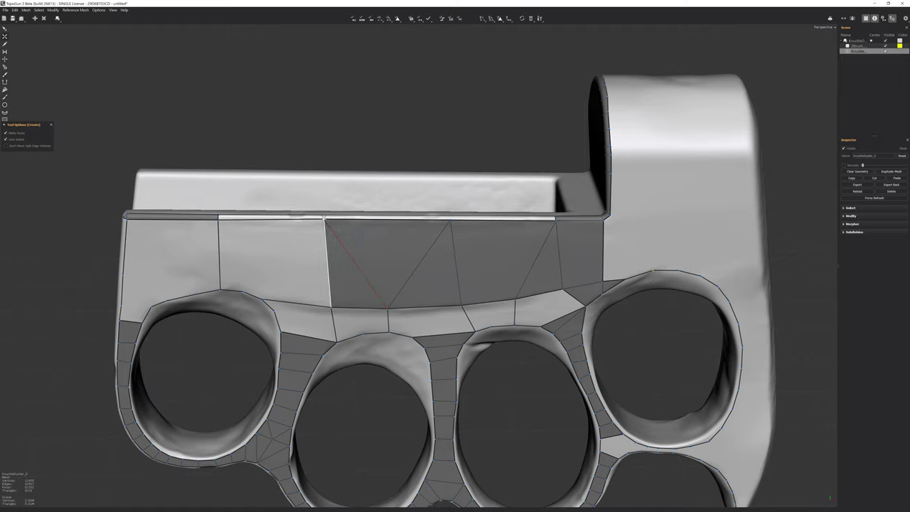
key(e)
key(c)
middle_drag(450, 229, 445, 280)
click(445, 280)
key(e)
key(c)
- Fill the remaining gaps along the lower strip and at the top band's left end
click(644, 284)
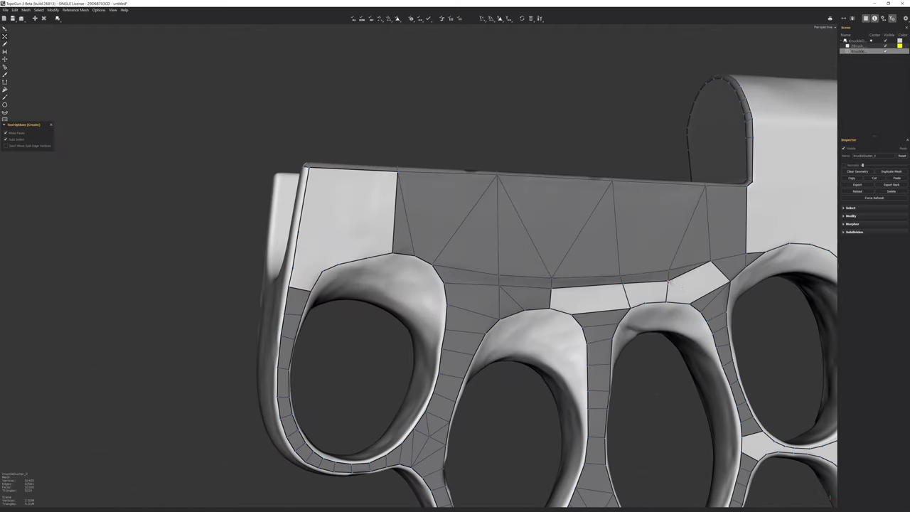
click(689, 281)
click(583, 307)
key(e)
mouse_move(583, 308)
middle_down()
mouse_move(341, 263)
mouse_move(430, 203)
mouse_move(455, 256)
middle_up()
key(c)
click(341, 263)
key(e)
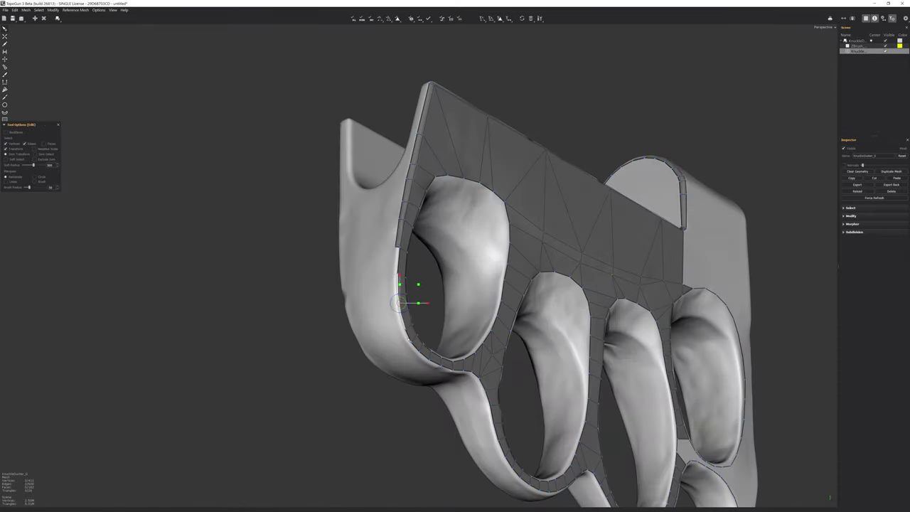
- Bridge a strip of faces along the lower edge at the model's right end
middle_drag(481, 372, 464, 369)
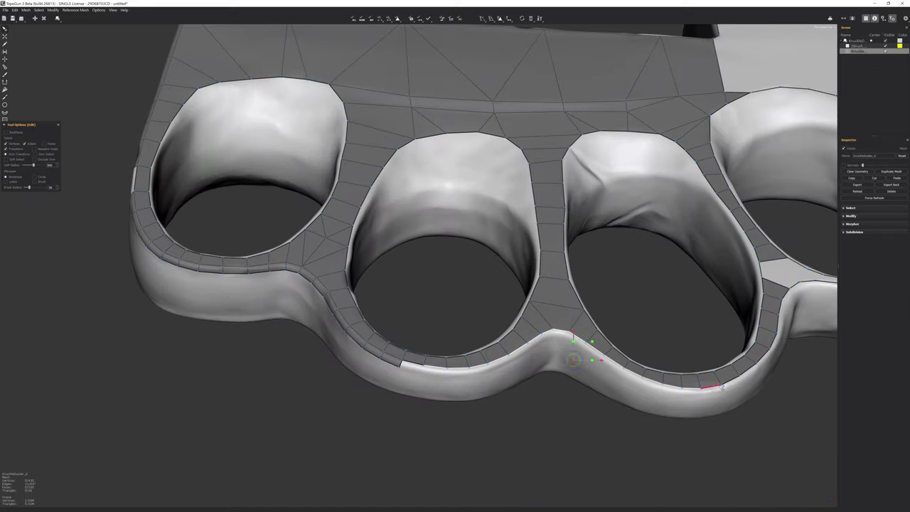
mouse_move(573, 336)
middle_down()
mouse_move(483, 298)
mouse_move(414, 245)
middle_up()
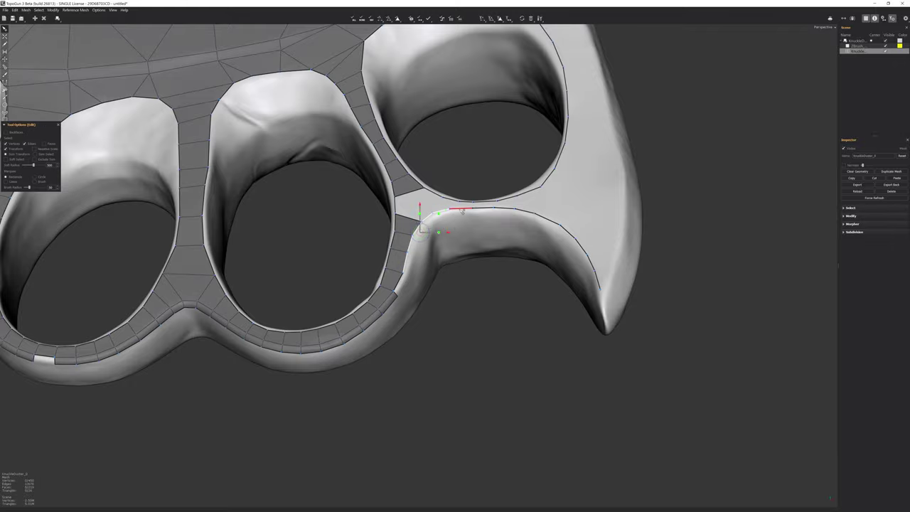
key(b)
drag(573, 234, 539, 257)
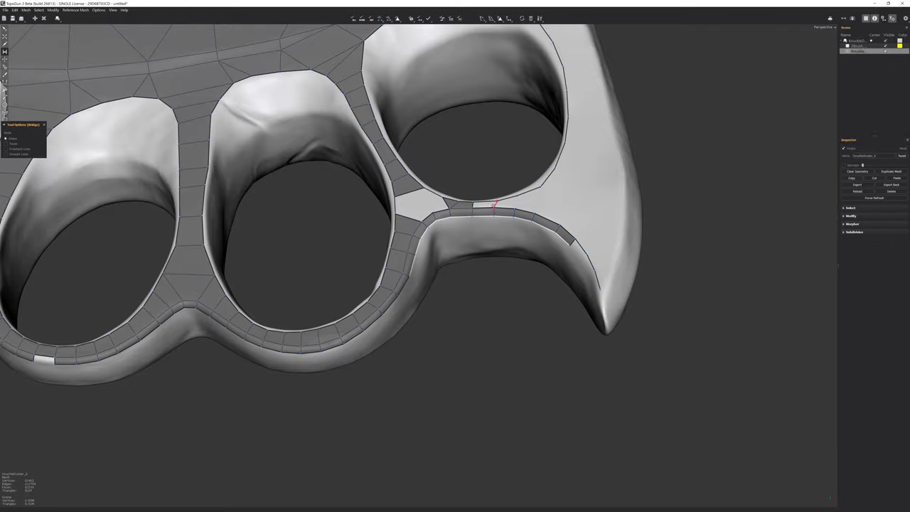
mouse_move(496, 206)
middle_down()
mouse_move(398, 241)
mouse_move(427, 213)
middle_up()
- Zoom in on the end finger ring and orbit to view its inner wall
key(e)
key(w)
scroll(378, 263, up, 3)
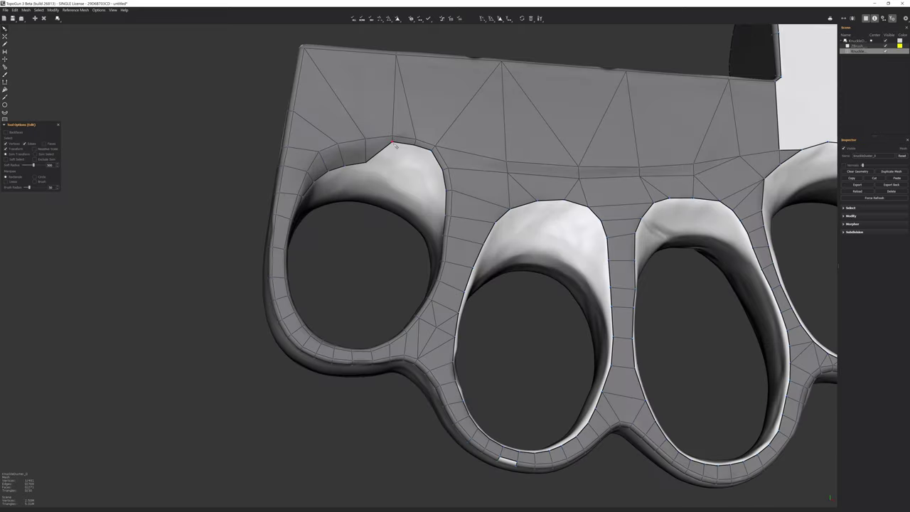
scroll(462, 175, up, 2)
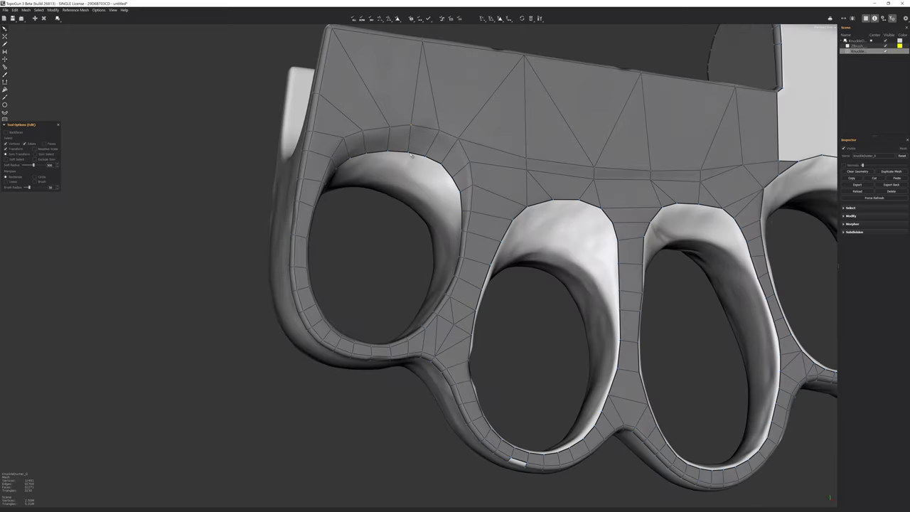
middle_drag(410, 155, 382, 139)
middle_drag(375, 187, 426, 213)
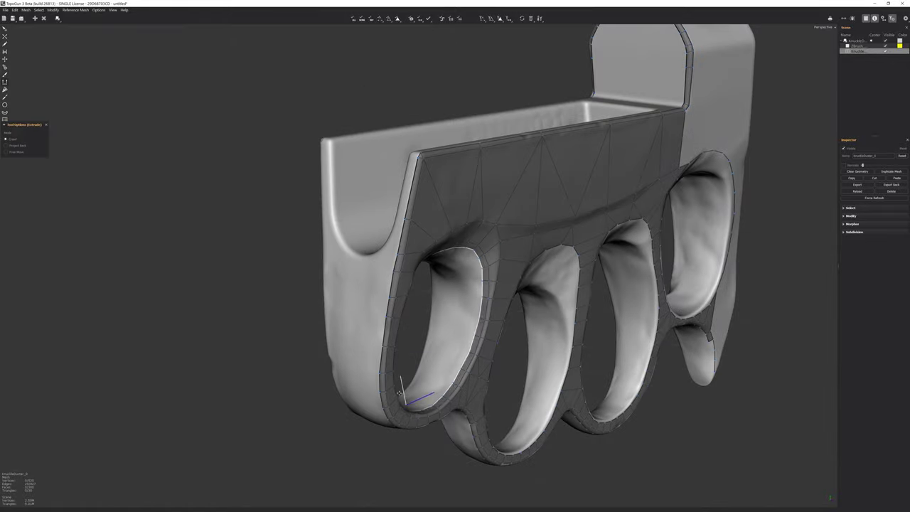
scroll(504, 215, up, 5)
middle_drag(504, 215, 570, 243)
mouse_move(579, 207)
middle_down()
mouse_move(376, 239)
mouse_move(412, 351)
mouse_move(411, 232)
mouse_move(488, 203)
mouse_move(377, 376)
mouse_move(437, 220)
mouse_move(361, 272)
mouse_move(403, 315)
middle_up()
scroll(497, 213, up, 3)
mouse_move(430, 171)
middle_down()
mouse_move(382, 263)
mouse_move(428, 254)
middle_up()
mouse_move(416, 174)
middle_down()
mouse_move(201, 310)
mouse_move(278, 203)
mouse_move(403, 325)
mouse_move(138, 335)
middle_up()
- Bridge edge loops and draw quads around the end ring's inner wall
key(b)
key(e)
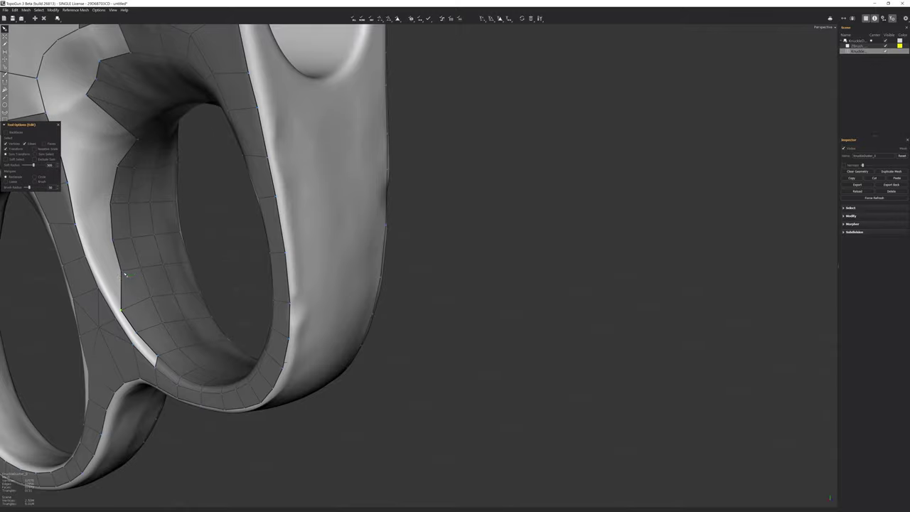
mouse_move(96, 252)
middle_down()
mouse_move(250, 259)
mouse_move(291, 370)
middle_up()
key(b)
key(c)
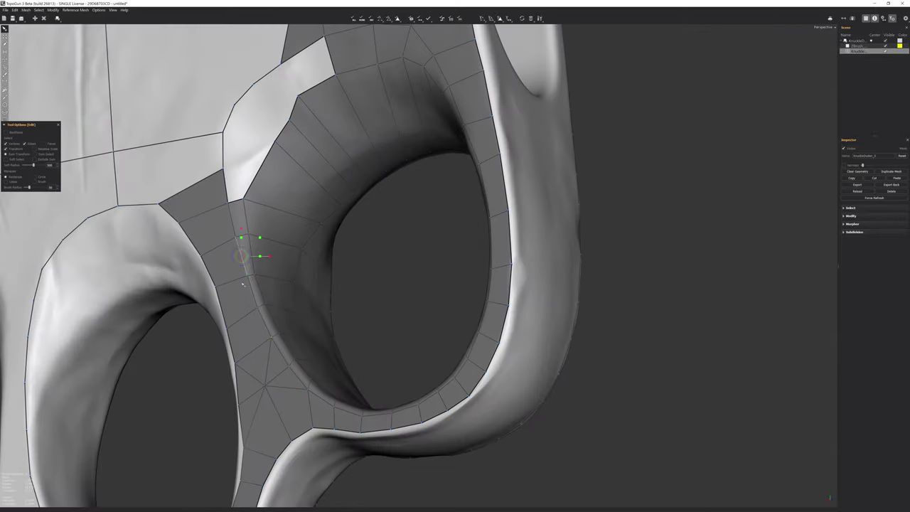
mouse_move(254, 243)
middle_down()
mouse_move(278, 193)
mouse_move(284, 214)
mouse_move(324, 144)
mouse_move(548, 145)
middle_up()
key(e)
mouse_move(570, 290)
middle_down()
mouse_move(512, 299)
mouse_move(507, 202)
middle_up()
mouse_move(515, 286)
middle_down()
mouse_move(484, 221)
mouse_move(398, 234)
mouse_move(300, 226)
mouse_move(285, 177)
mouse_move(320, 143)
mouse_move(373, 128)
mouse_move(308, 244)
mouse_move(310, 177)
mouse_move(339, 101)
mouse_move(176, 128)
mouse_move(268, 194)
mouse_move(488, 244)
middle_up()
- Relax the ring vertices with the brush and add a face closing a gap between rings
key(b)
key(e)
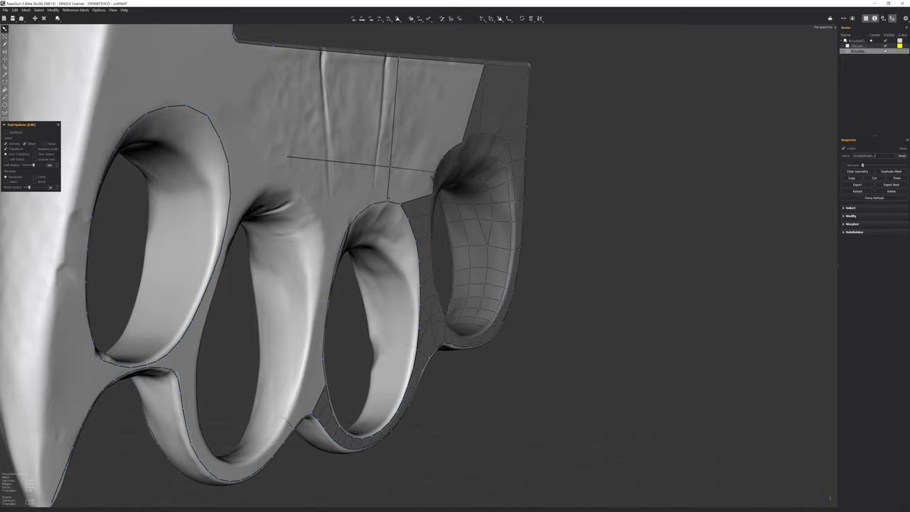
mouse_move(488, 244)
middle_down()
mouse_move(399, 235)
mouse_move(398, 178)
mouse_move(398, 256)
mouse_move(369, 284)
mouse_move(406, 313)
middle_up()
key(c)
click(384, 261)
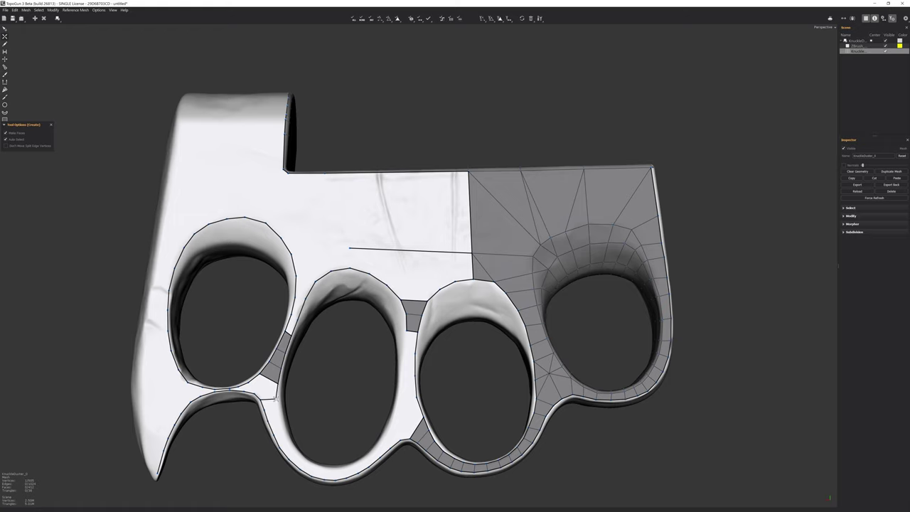
- Fill the gap between rings 2 and 3 with a quad strip and fan faces above it
scroll(406, 313, up, 2)
mouse_move(365, 366)
middle_down()
mouse_move(402, 401)
mouse_move(526, 371)
middle_up()
drag(542, 336, 562, 234)
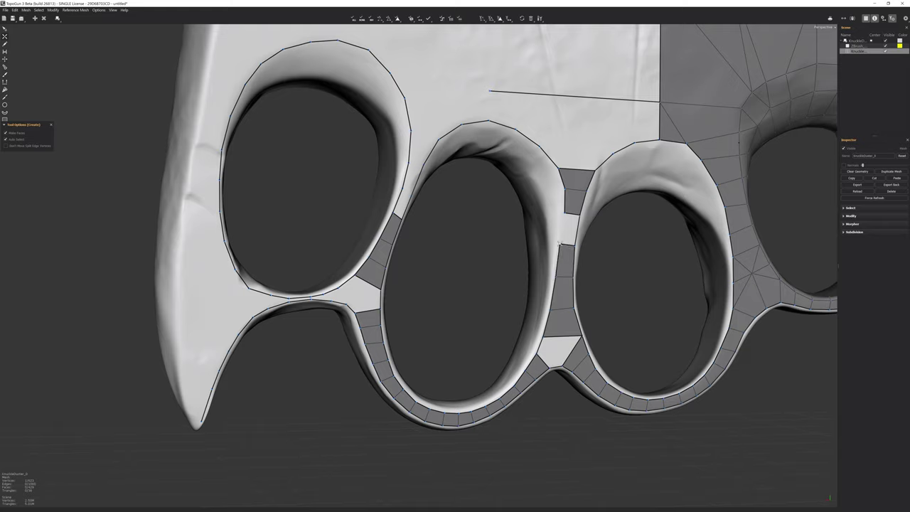
middle_drag(562, 235, 512, 177)
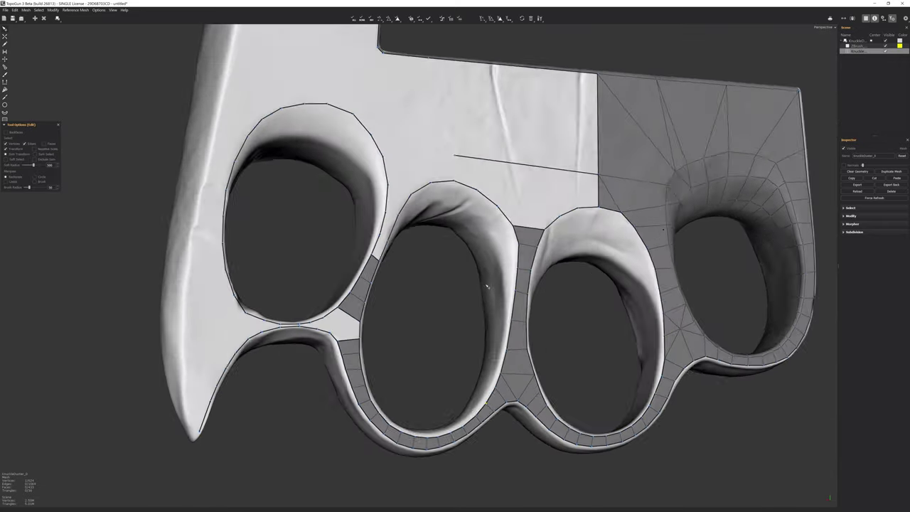
mouse_move(484, 212)
mouse_down()
mouse_move(424, 198)
mouse_move(364, 234)
mouse_up()
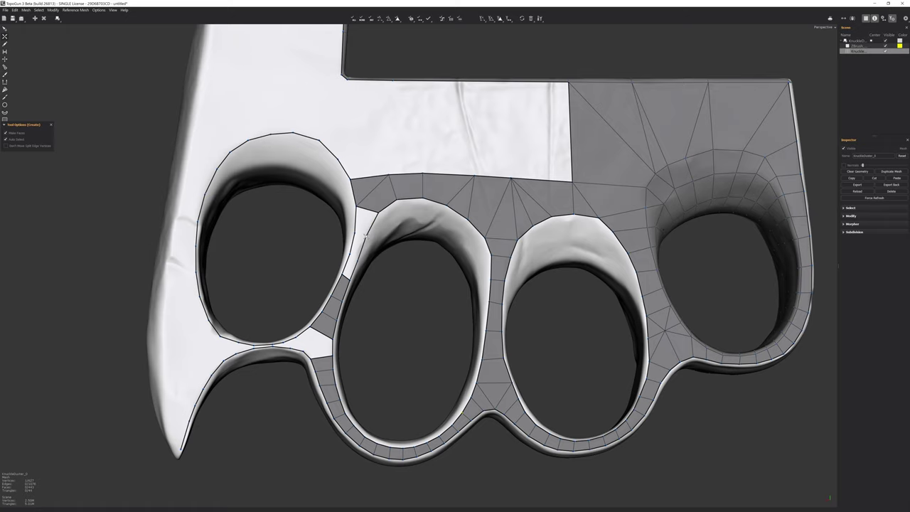
- Grow a strip of faces up the left blade edge toward the top handle
scroll(347, 275, up, 3)
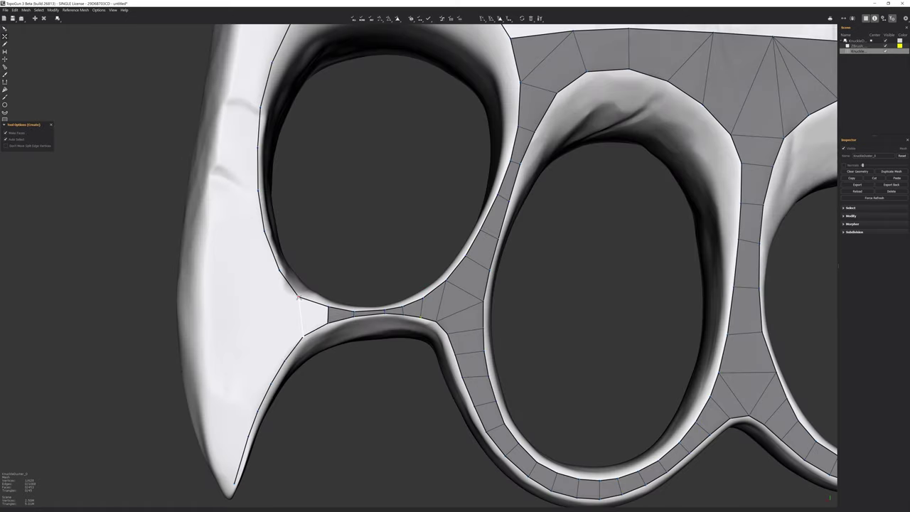
scroll(298, 297, down, 1)
scroll(407, 298, down, 3)
drag(420, 256, 404, 169)
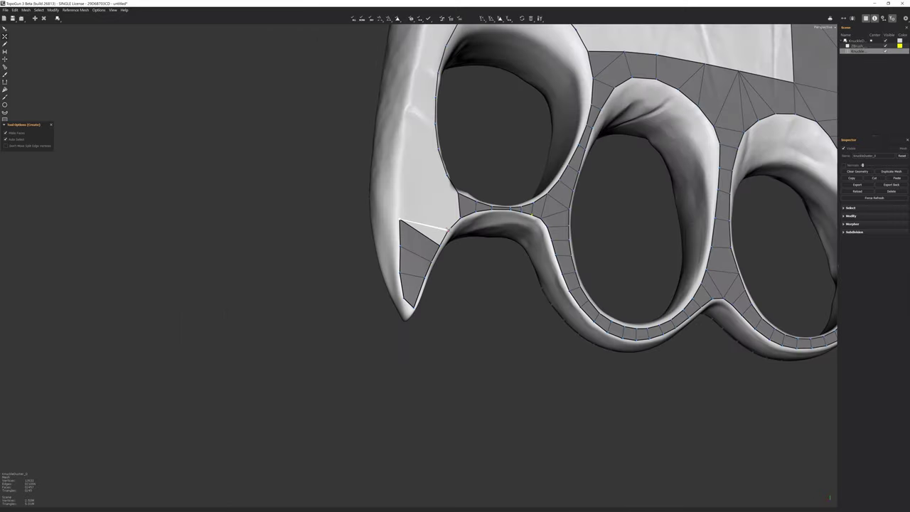
scroll(420, 256, up, 2)
middle_drag(404, 169, 374, 308)
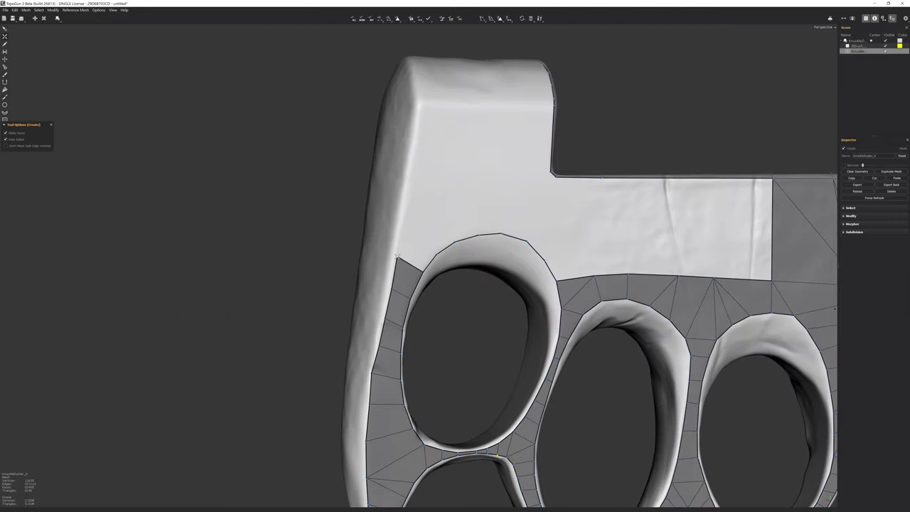
drag(374, 309, 417, 173)
middle_drag(478, 141, 437, 198)
click(449, 183)
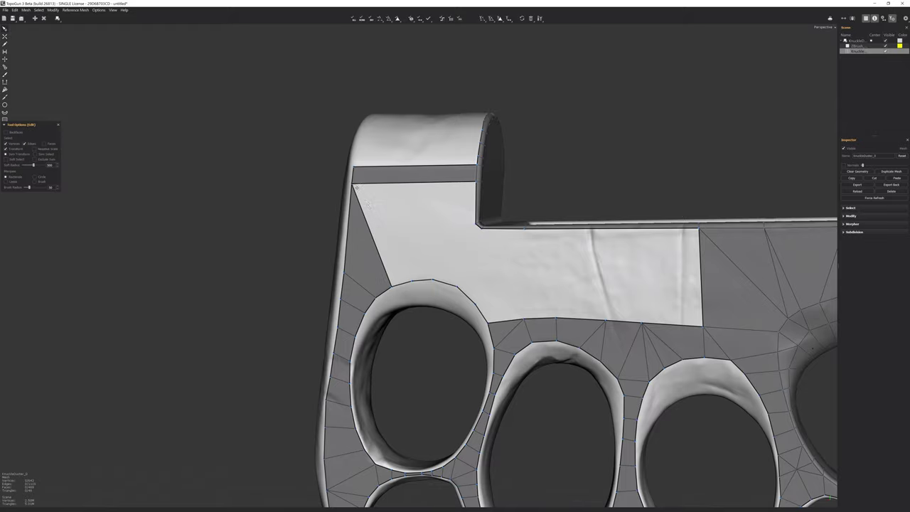
- Fill the remaining blade gaps and the top corner with faces and triangles
click(448, 288)
mouse_move(448, 288)
middle_down()
mouse_move(554, 299)
mouse_move(416, 217)
middle_up()
click(448, 288)
click(463, 284)
click(554, 299)
click(554, 299)
click(416, 217)
mouse_move(429, 242)
middle_down()
mouse_move(434, 257)
mouse_move(479, 282)
middle_up()
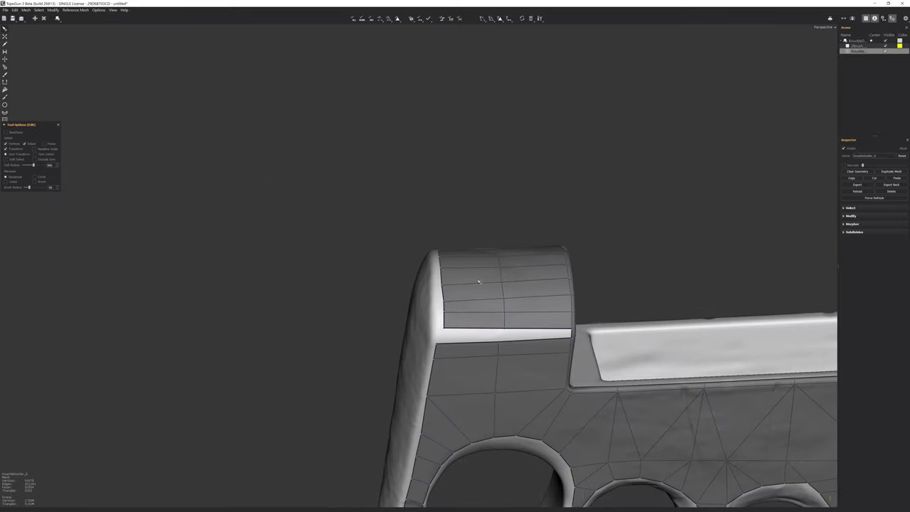
- Add rows of quads across the raised top block
key(c)
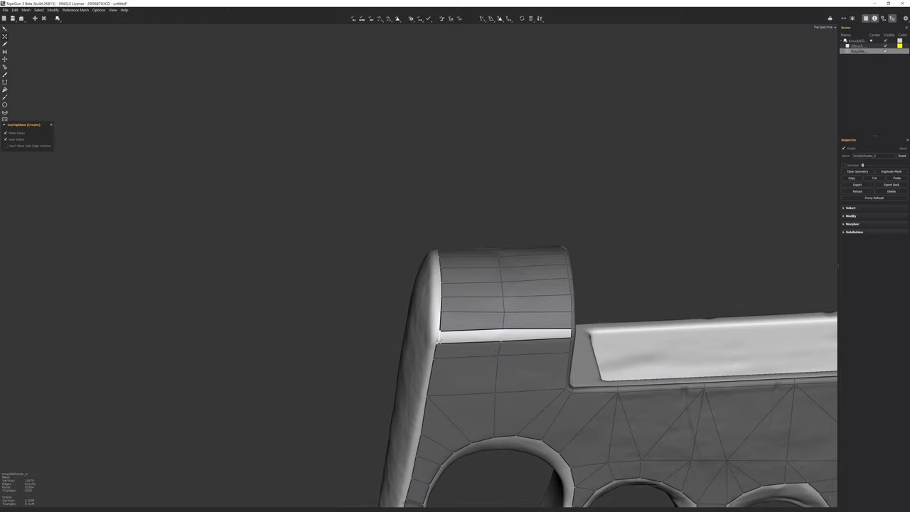
key(e)
middle_drag(442, 316, 424, 222)
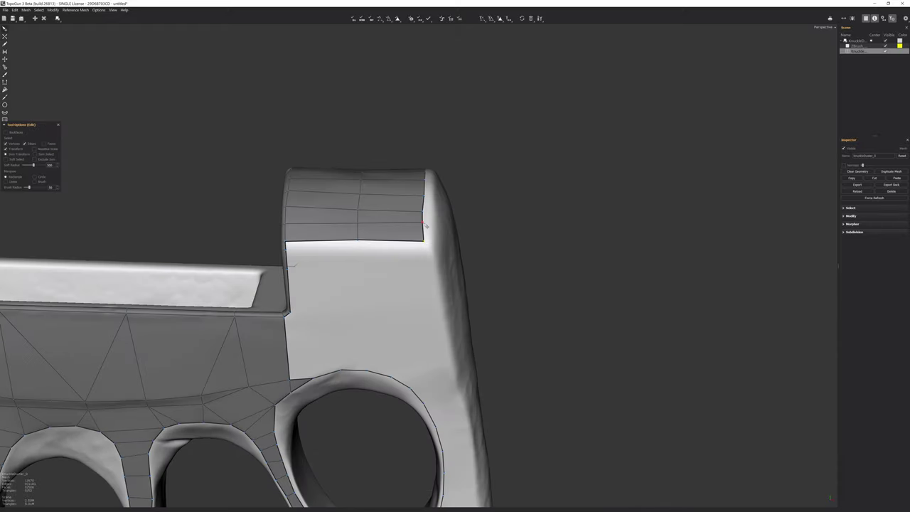
key(c)
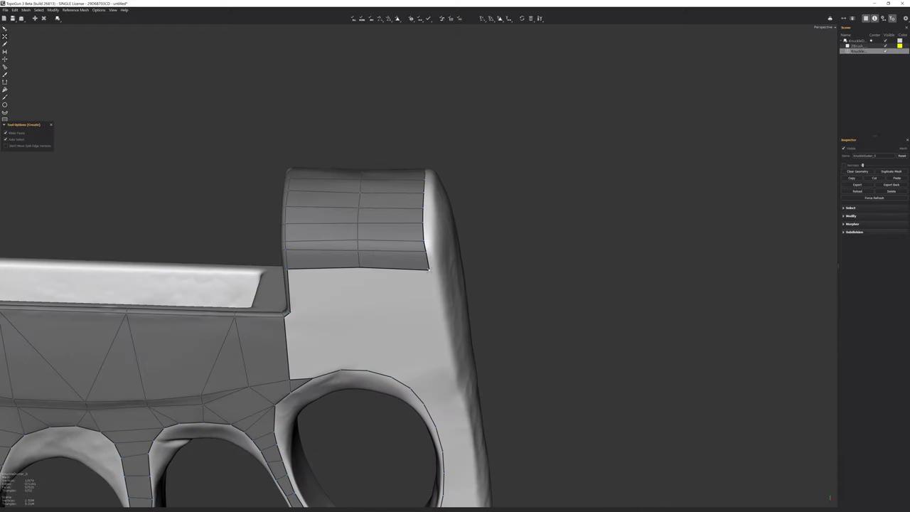
middle_drag(300, 253, 305, 256)
drag(287, 241, 437, 293)
- Draw a quad strip down the outer edge beside the finger holes toward the spike
middle_drag(437, 293, 427, 199)
mouse_move(426, 199)
mouse_down()
mouse_move(426, 282)
mouse_move(441, 356)
mouse_up()
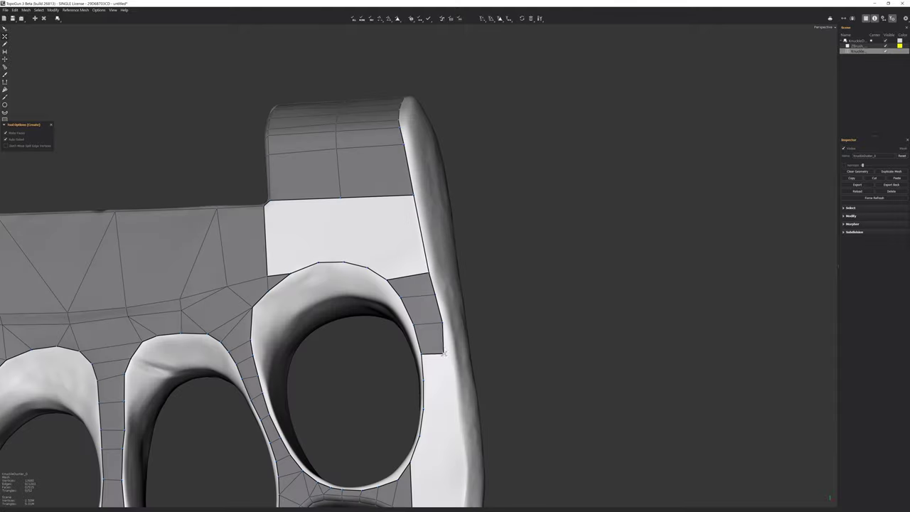
middle_drag(441, 356, 366, 266)
drag(366, 267, 392, 384)
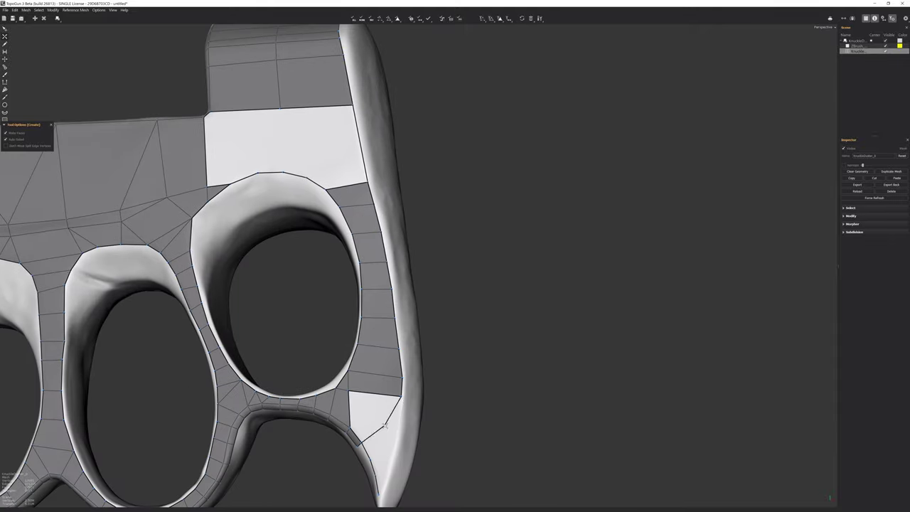
middle_drag(381, 489, 398, 298)
scroll(398, 299, down, 3)
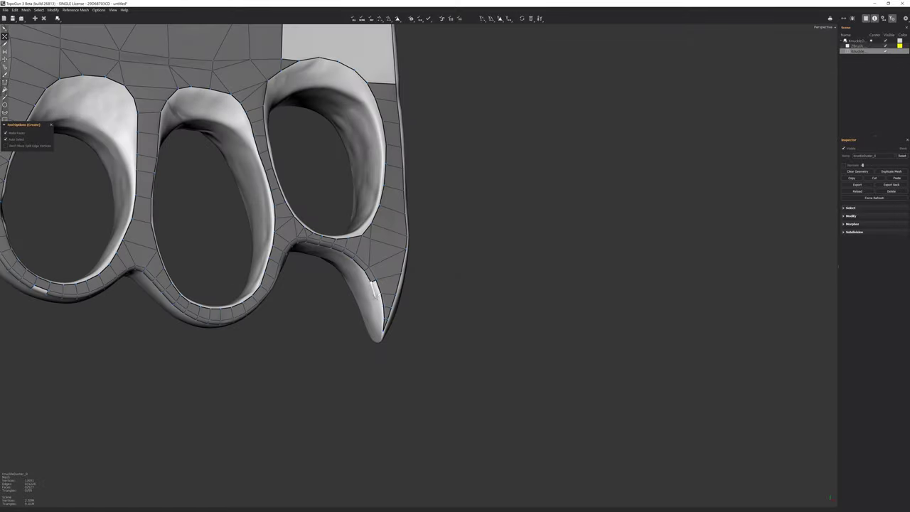
mouse_move(378, 332)
middle_down()
mouse_move(400, 265)
mouse_move(433, 261)
mouse_move(410, 191)
middle_up()
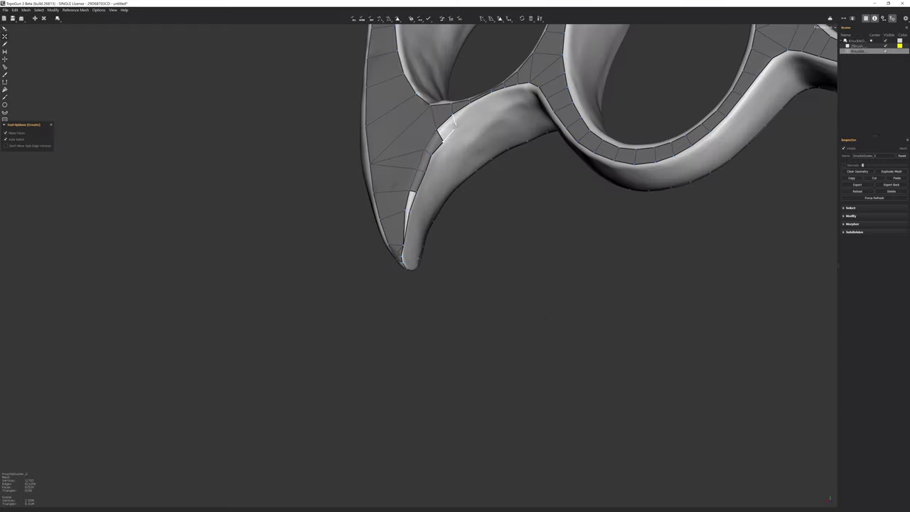
- Orbit around the finger holes and spike to inspect the existing retopo grid
mouse_move(445, 131)
middle_down()
mouse_move(505, 142)
mouse_move(573, 176)
middle_up()
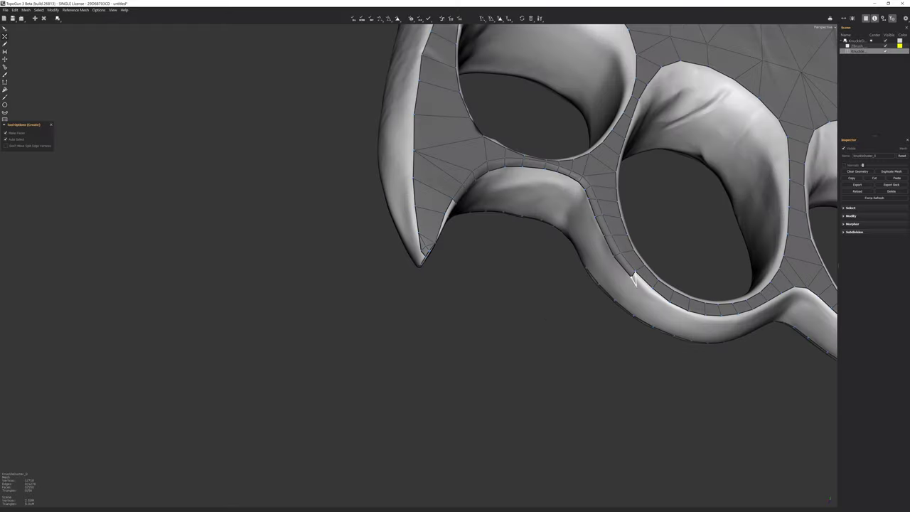
middle_drag(633, 277, 572, 186)
middle_drag(611, 228, 442, 242)
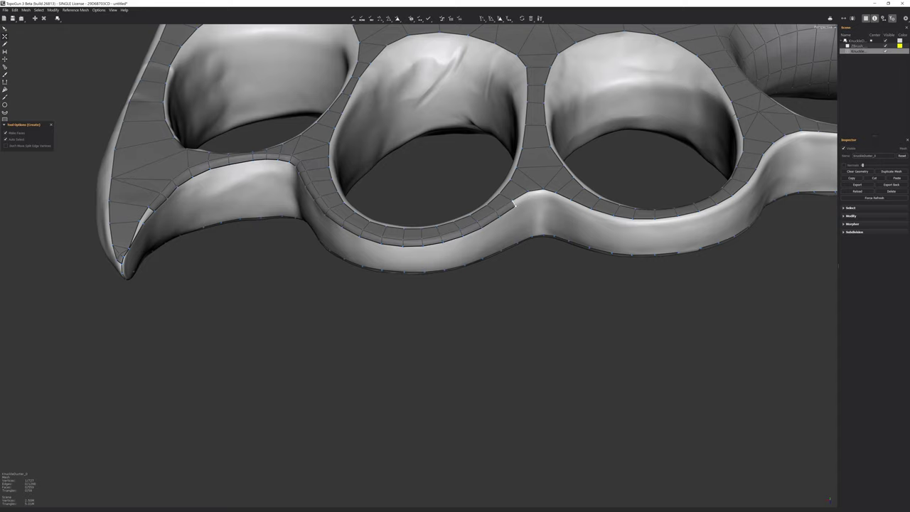
middle_drag(701, 248, 418, 327)
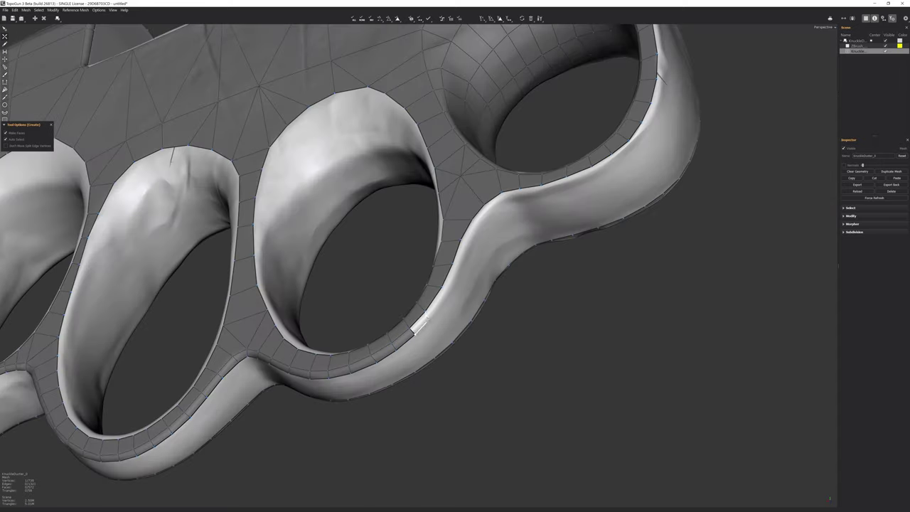
middle_drag(618, 155, 598, 219)
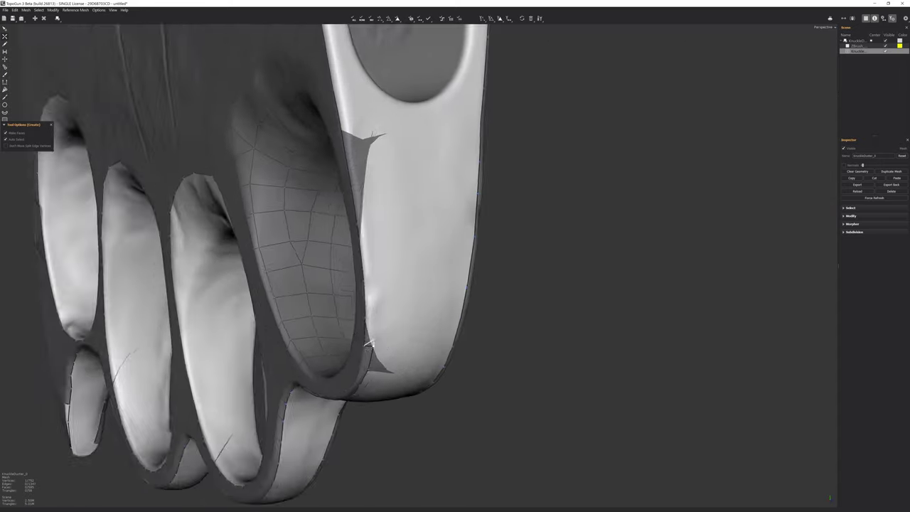
mouse_move(497, 214)
middle_down()
mouse_move(492, 311)
mouse_move(541, 299)
mouse_move(434, 244)
mouse_move(320, 263)
middle_up()
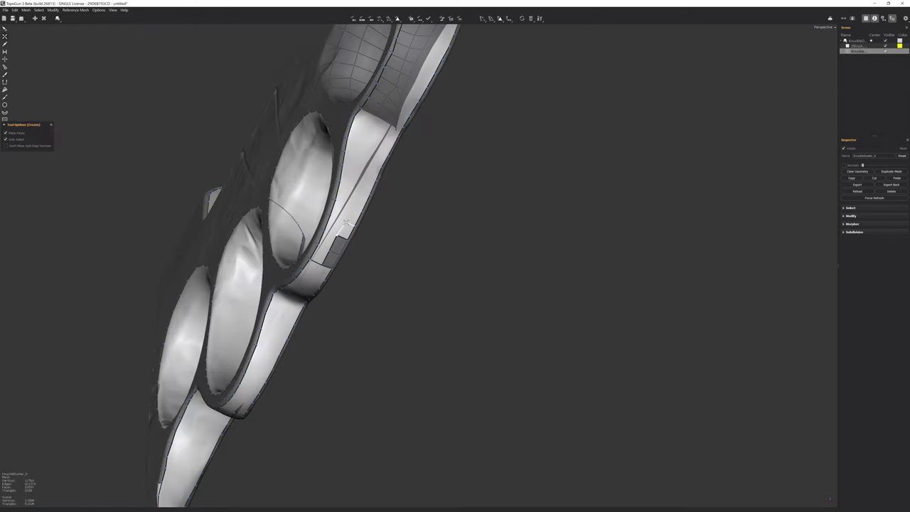
mouse_move(345, 185)
middle_down()
mouse_move(274, 234)
mouse_move(301, 207)
middle_up()
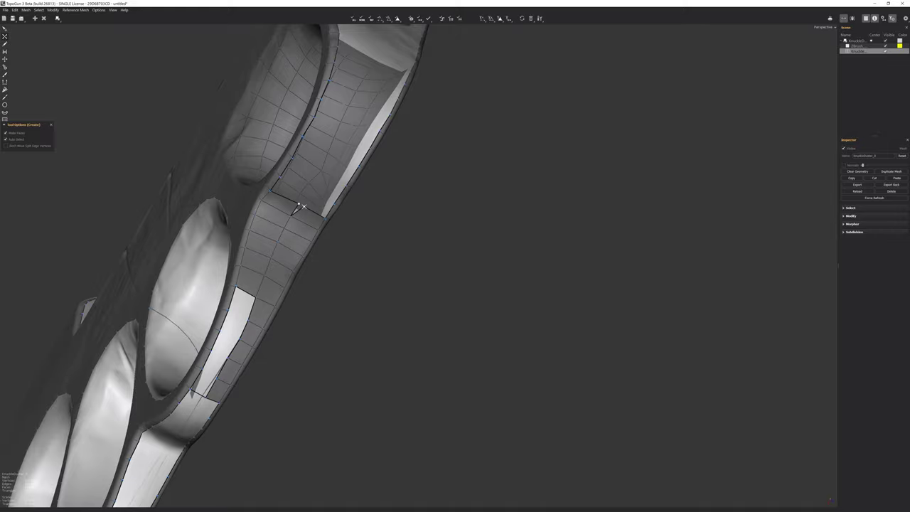
mouse_move(349, 115)
middle_down()
mouse_move(372, 142)
mouse_move(416, 342)
middle_up()
mouse_move(426, 241)
middle_down()
mouse_move(458, 356)
mouse_move(352, 188)
middle_up()
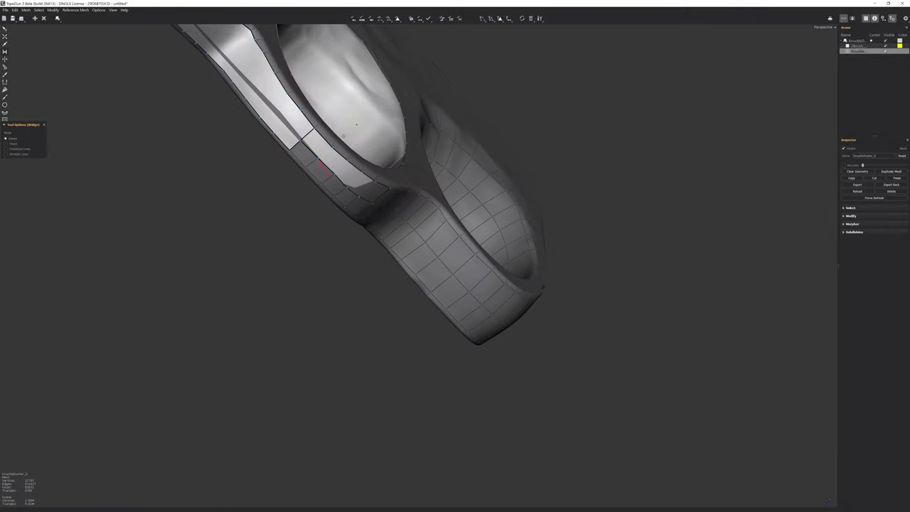
- Fill the uncovered strip across the spike's flat outer face with a band of quads
key(e)
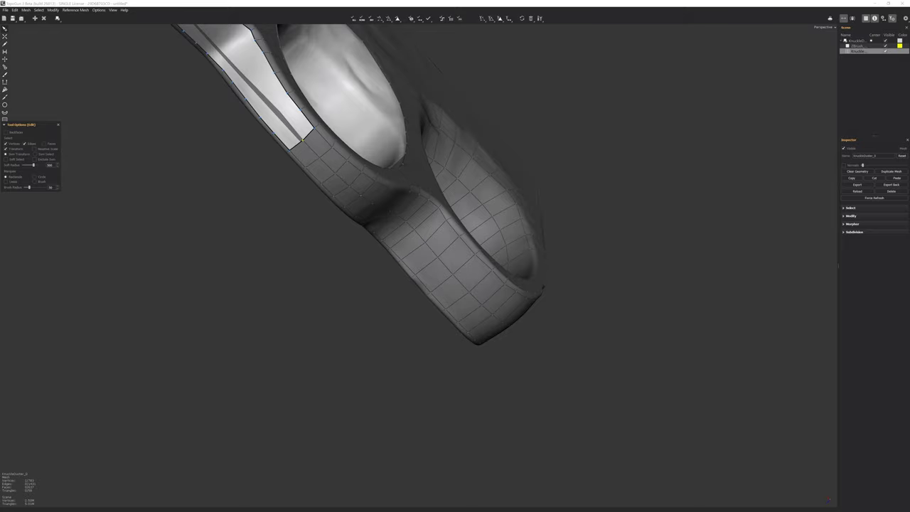
mouse_move(355, 192)
middle_down()
mouse_move(437, 311)
mouse_move(509, 238)
middle_up()
key(c)
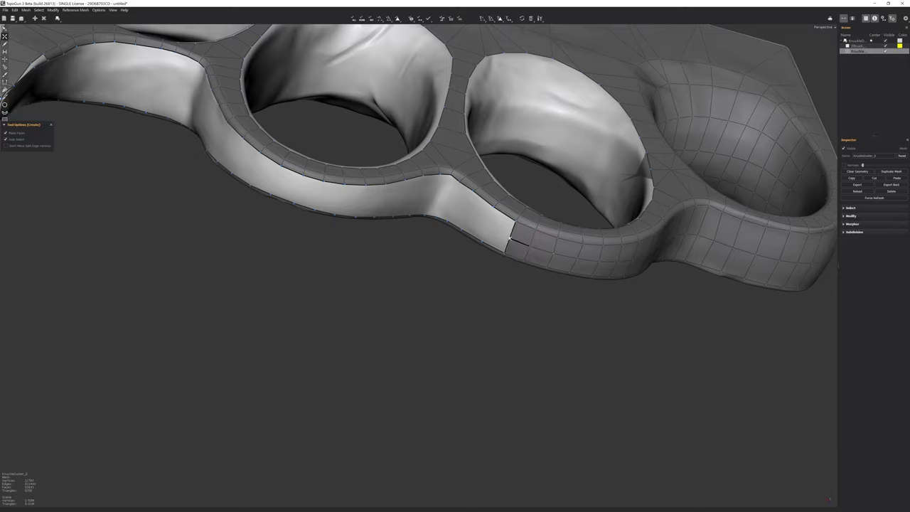
scroll(444, 199, up, 5)
drag(416, 285, 235, 366)
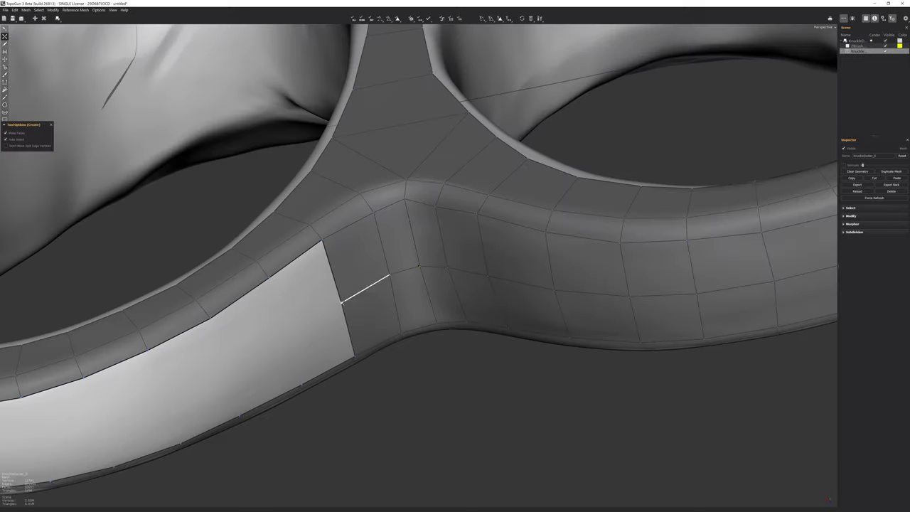
mouse_move(235, 366)
middle_down()
mouse_move(324, 364)
mouse_move(355, 306)
mouse_move(384, 284)
middle_up()
middle_drag(348, 196, 395, 298)
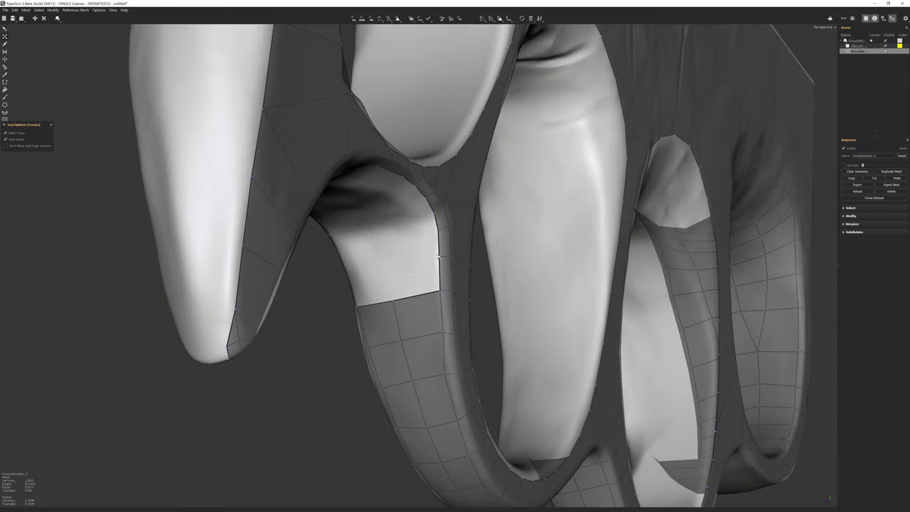
mouse_move(419, 261)
middle_down()
mouse_move(418, 226)
mouse_move(290, 291)
mouse_move(356, 249)
middle_up()
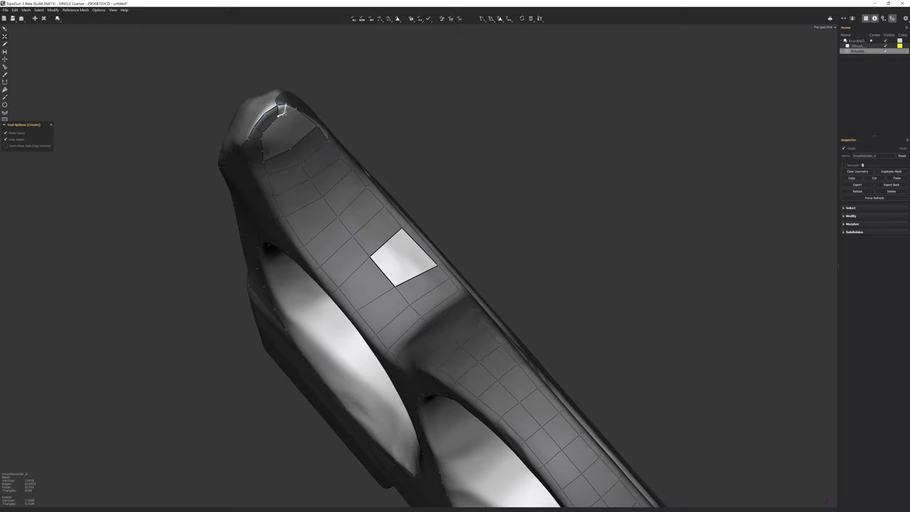
mouse_move(281, 112)
middle_down()
mouse_move(250, 178)
mouse_move(378, 216)
mouse_move(412, 271)
mouse_move(424, 255)
mouse_move(420, 325)
mouse_move(426, 235)
middle_up()
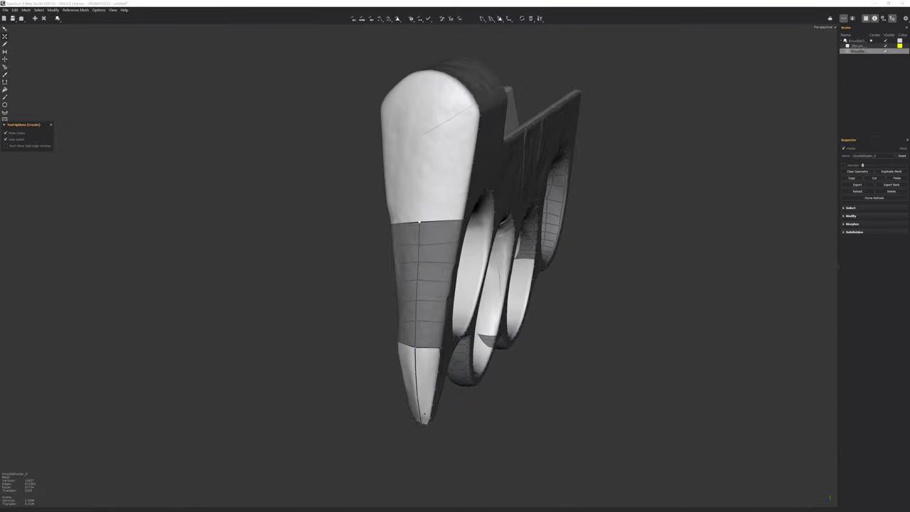
- Extend faces down the side of the knuckle duster's end piece
mouse_move(419, 222)
middle_down()
mouse_move(369, 223)
mouse_move(427, 223)
mouse_move(404, 291)
middle_up()
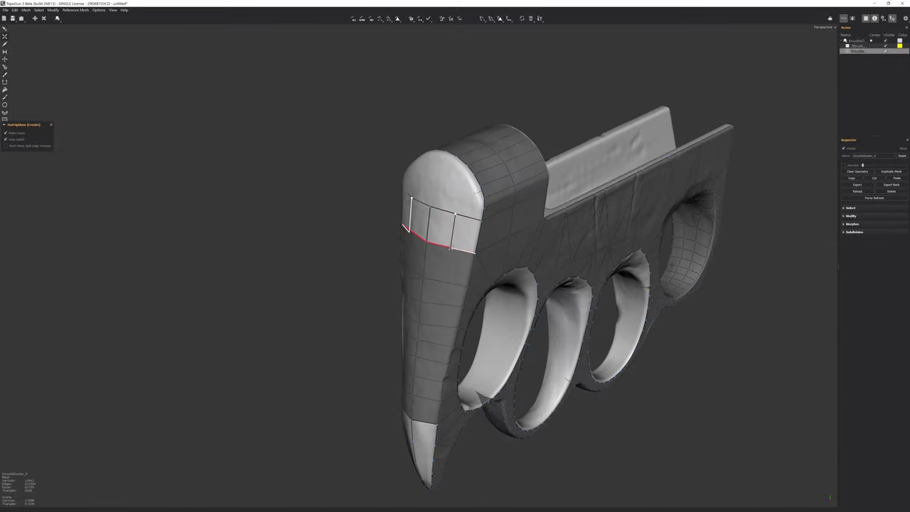
mouse_move(406, 416)
middle_down()
mouse_move(423, 444)
mouse_move(407, 252)
middle_up()
scroll(419, 459, up, 5)
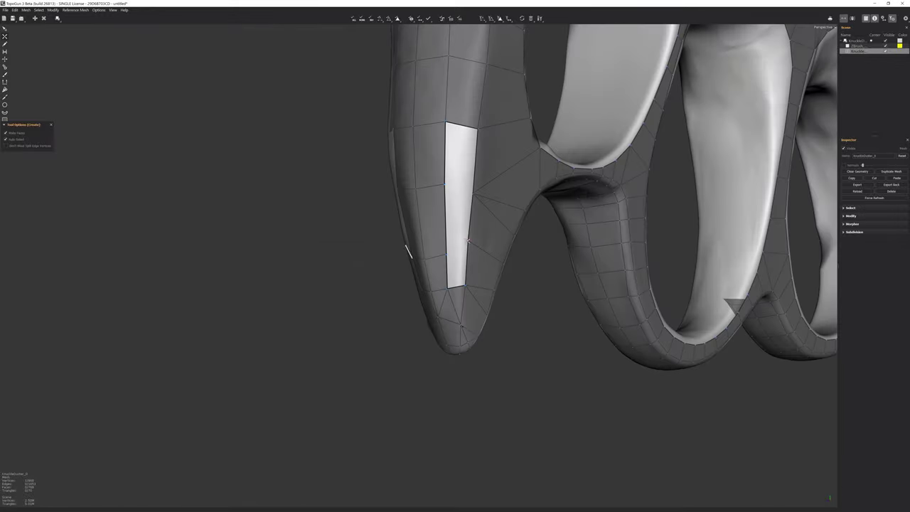
middle_drag(473, 190, 482, 193)
mouse_move(481, 260)
middle_down()
mouse_move(448, 159)
mouse_move(376, 172)
middle_up()
- Add faces along the rounded cap's edge to close its remaining gaps
key(e)
mouse_move(416, 127)
middle_down()
mouse_move(441, 113)
mouse_move(469, 142)
mouse_move(490, 211)
middle_up()
key(x)
middle_drag(424, 171, 374, 167)
key(e)
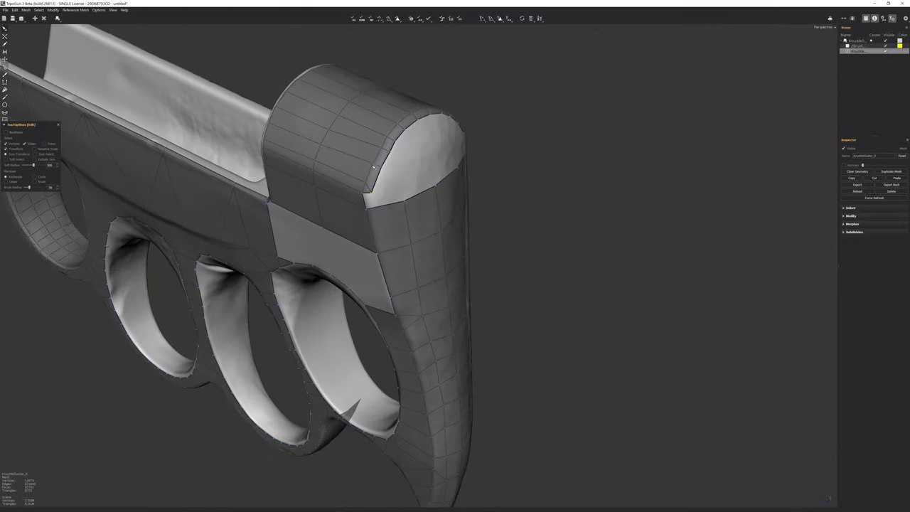
key(c)
middle_drag(428, 155, 455, 211)
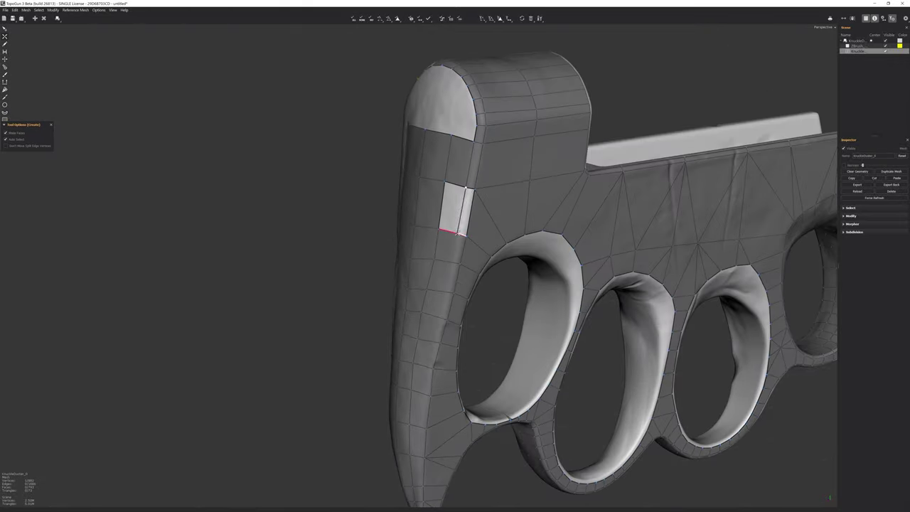
middle_drag(425, 426, 438, 377)
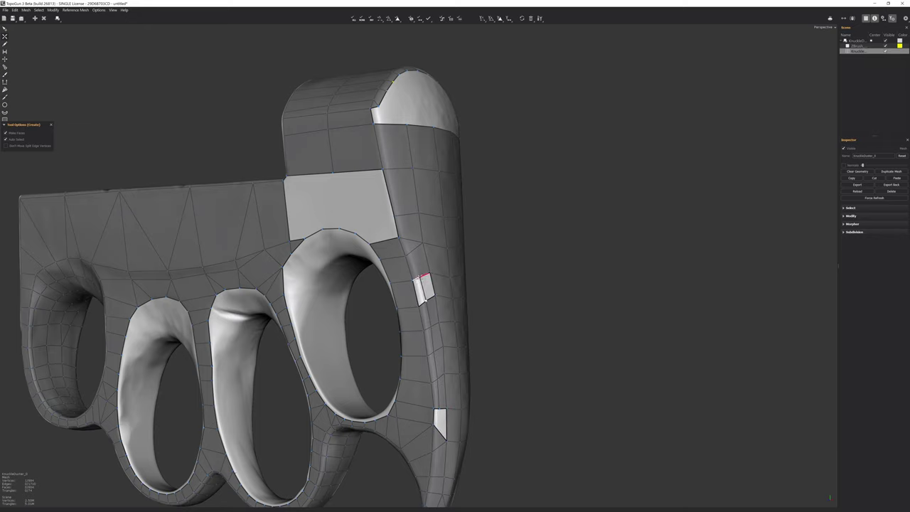
middle_drag(424, 276, 384, 177)
click(377, 138)
middle_drag(377, 139, 491, 134)
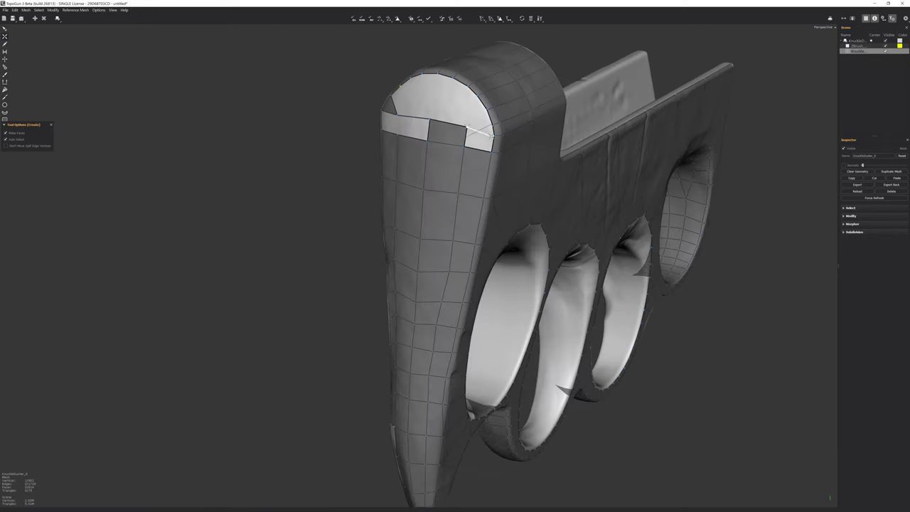
middle_drag(432, 98, 428, 121)
- Relax the cap vertices with the brush and carry the quad grid to the pointed tip
key(b)
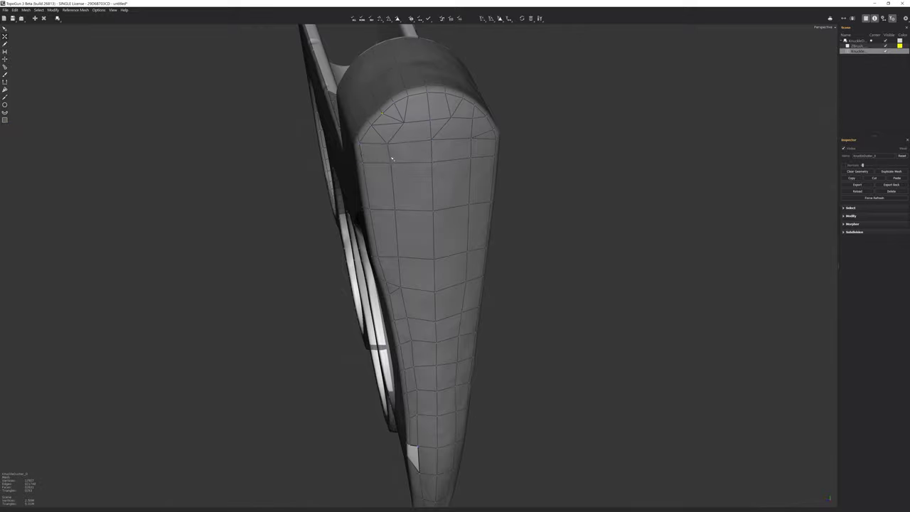
scroll(426, 285, down, 3)
middle_drag(427, 284, 83, 174)
key(c)
middle_drag(426, 285, 426, 320)
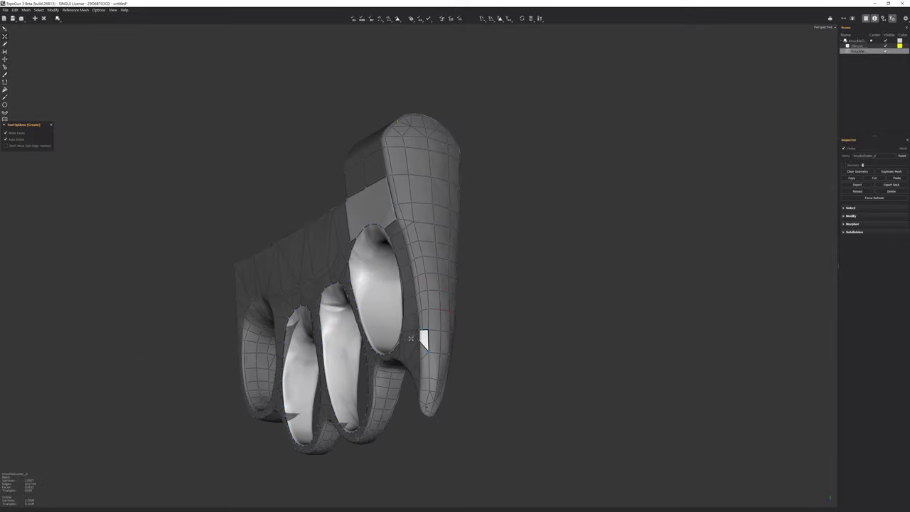
scroll(432, 335, up, 5)
middle_drag(436, 406, 441, 324)
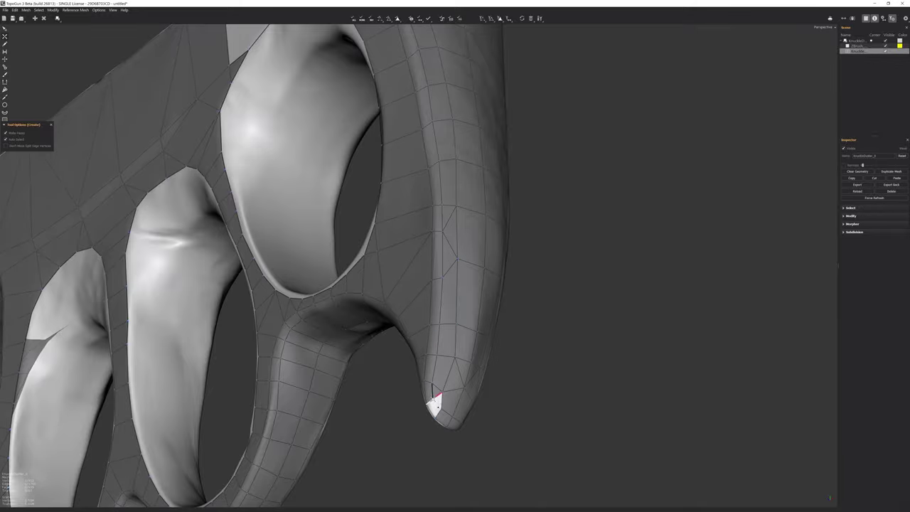
middle_drag(432, 406, 436, 299)
key(e)
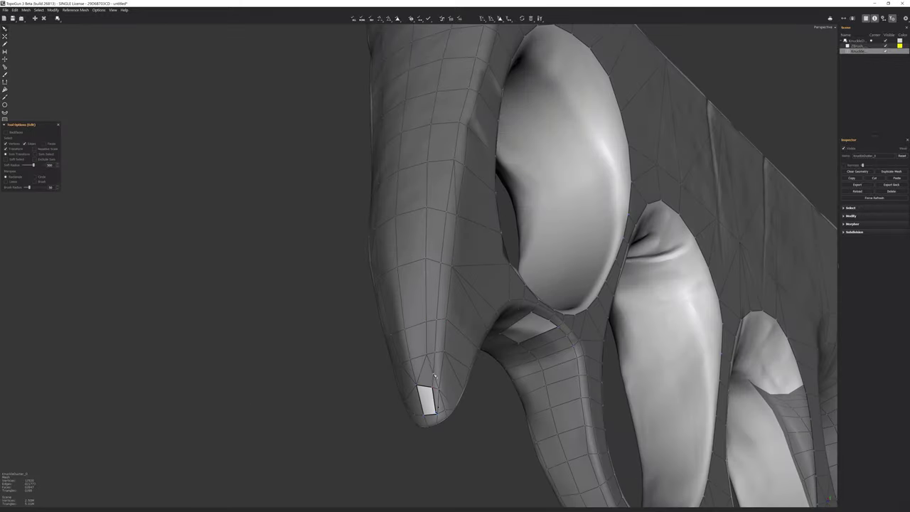
mouse_move(431, 386)
middle_down()
mouse_move(420, 394)
mouse_move(423, 364)
mouse_move(374, 296)
mouse_move(531, 225)
mouse_move(426, 270)
mouse_move(463, 226)
mouse_move(416, 254)
middle_up()
key(c)
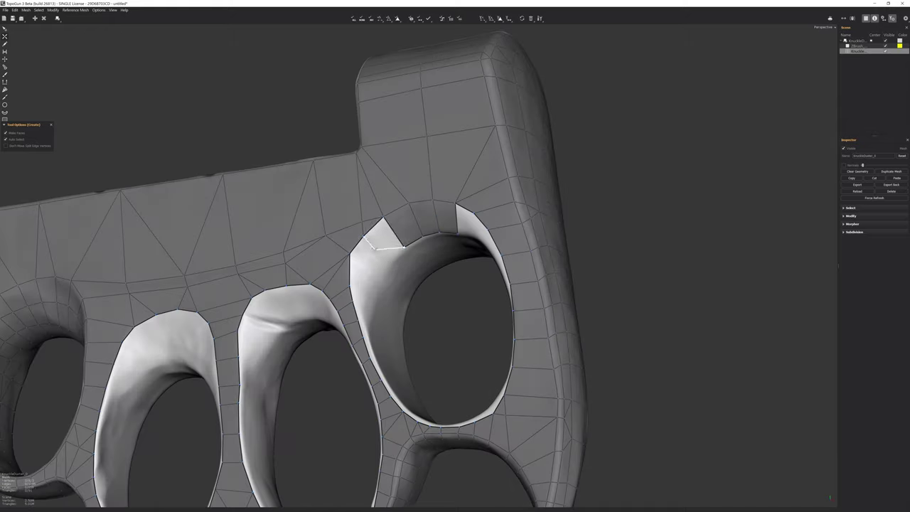
- Survey the finger hole rims where they meet the flat plate from low, frontal and top angles
mouse_move(366, 294)
middle_down()
mouse_move(376, 305)
mouse_move(535, 219)
mouse_move(557, 333)
mouse_move(527, 450)
mouse_move(491, 385)
middle_up()
scroll(540, 448, up, 3)
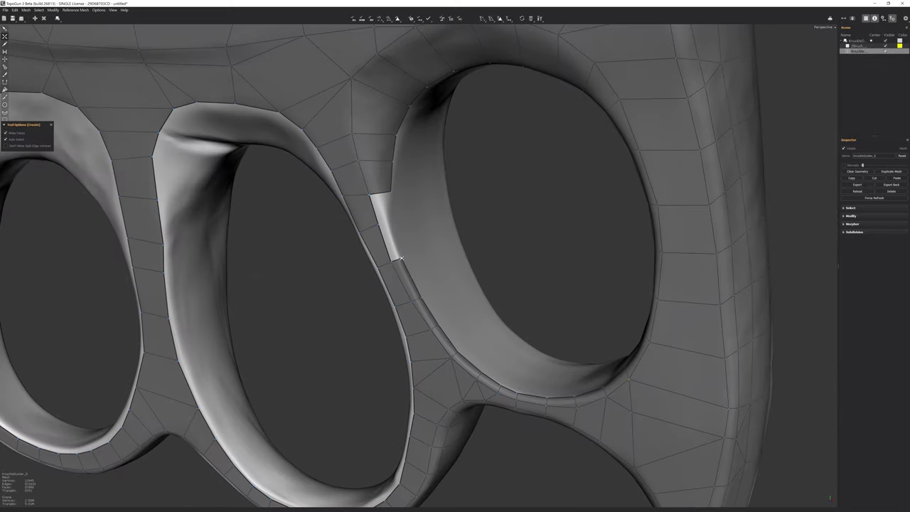
key(e)
mouse_move(386, 221)
middle_down()
mouse_move(542, 305)
mouse_move(513, 267)
mouse_move(492, 343)
middle_up()
key(c)
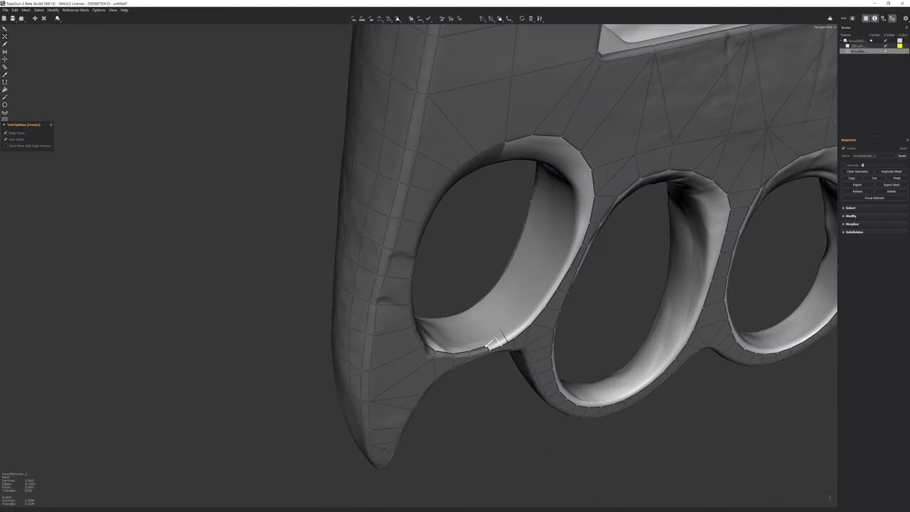
middle_drag(573, 246, 542, 172)
mouse_move(496, 149)
middle_down()
mouse_move(475, 283)
mouse_move(425, 211)
middle_up()
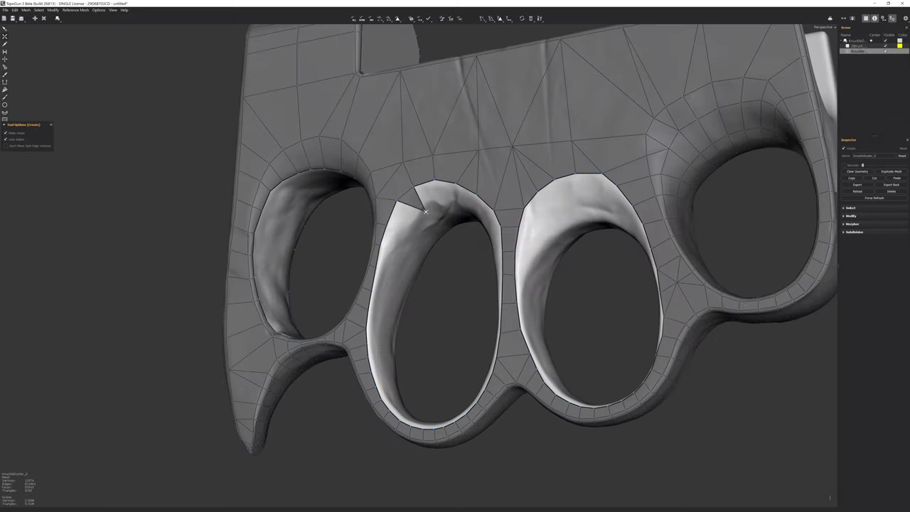
mouse_move(382, 253)
middle_down()
mouse_move(348, 358)
mouse_move(323, 355)
mouse_move(350, 237)
middle_up()
mouse_move(383, 199)
middle_down()
mouse_move(432, 315)
mouse_move(463, 359)
middle_up()
middle_drag(476, 267, 486, 253)
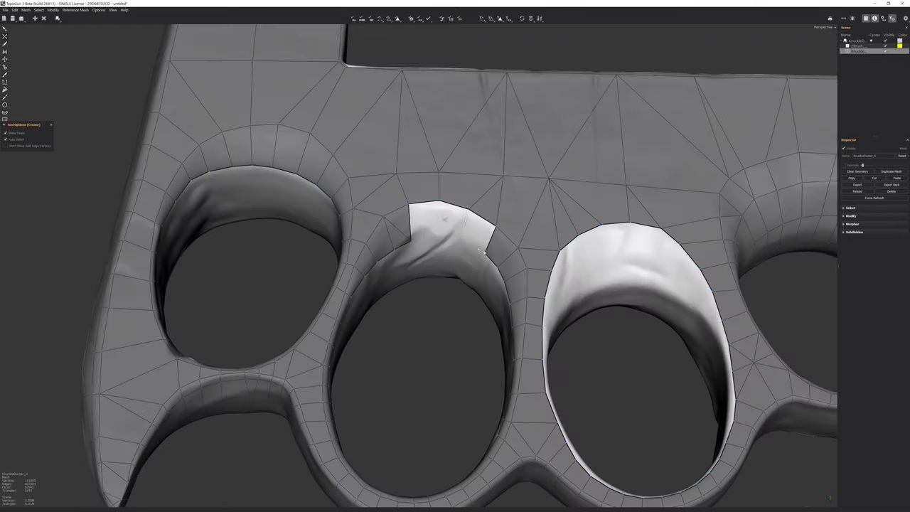
middle_drag(411, 239, 301, 206)
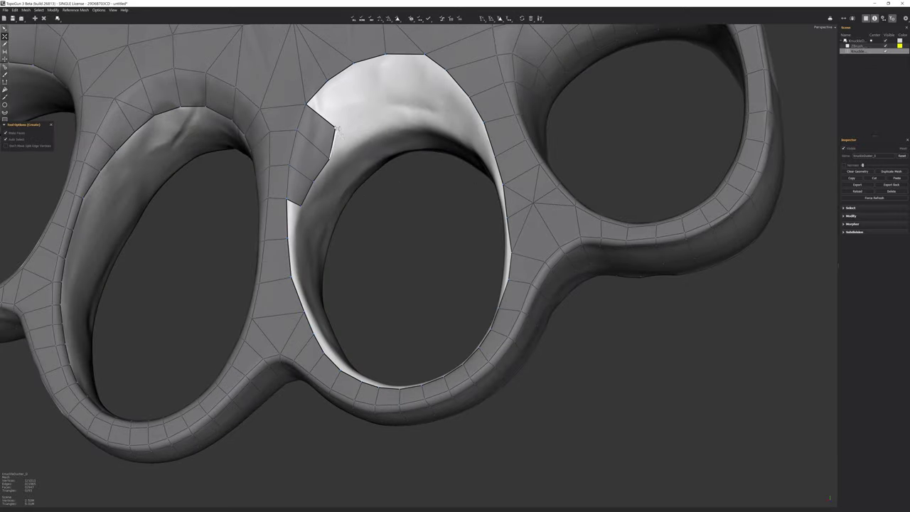
mouse_move(337, 129)
middle_down()
mouse_move(411, 211)
mouse_move(426, 269)
mouse_move(456, 277)
middle_up()
- Line the outer finger rings' inner walls with quads, starting into the two middle rings
mouse_move(252, 142)
middle_down()
mouse_move(400, 306)
mouse_move(524, 263)
mouse_move(353, 311)
mouse_move(561, 331)
middle_up()
scroll(524, 263, up, 5)
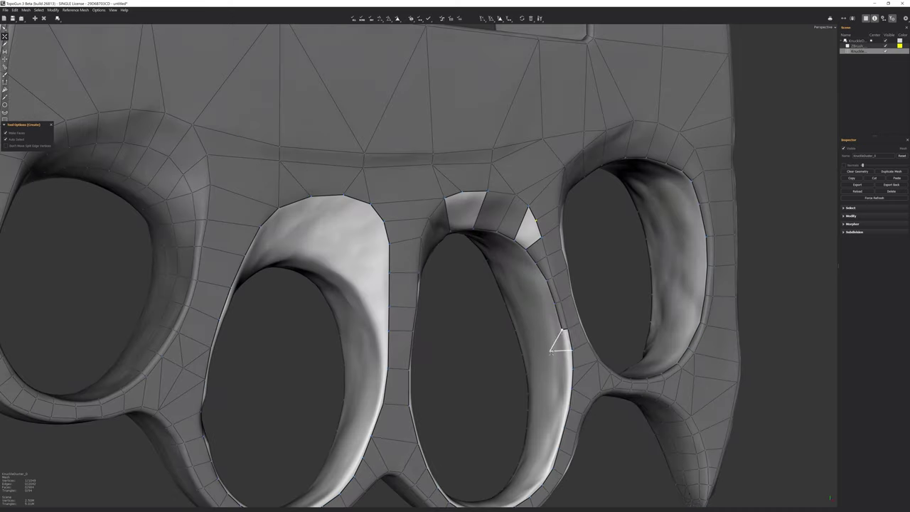
middle_drag(566, 394, 572, 323)
scroll(507, 344, up, 3)
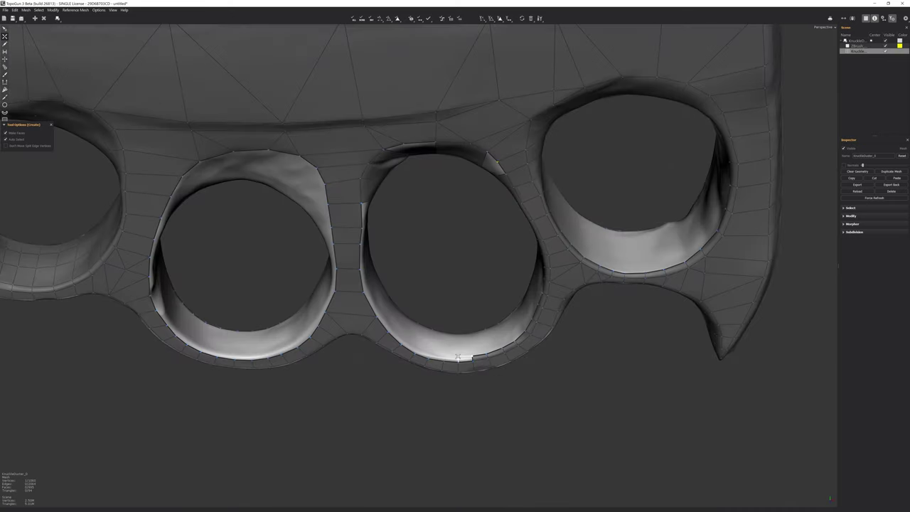
middle_drag(457, 357, 456, 247)
mouse_move(407, 143)
middle_down()
mouse_move(418, 135)
mouse_move(479, 212)
mouse_move(355, 250)
middle_up()
key(e)
key(c)
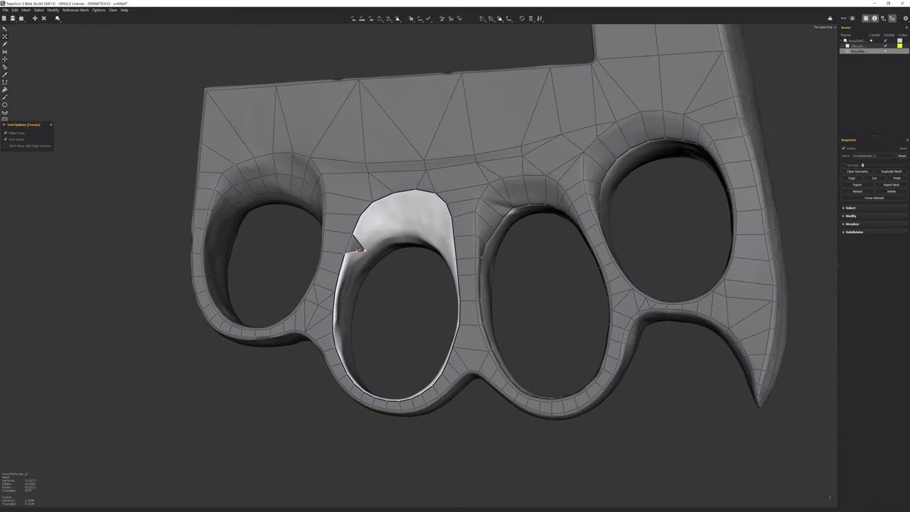
middle_drag(378, 214, 379, 242)
mouse_move(455, 194)
middle_down()
mouse_move(509, 310)
mouse_move(502, 298)
mouse_move(411, 290)
mouse_move(472, 400)
middle_up()
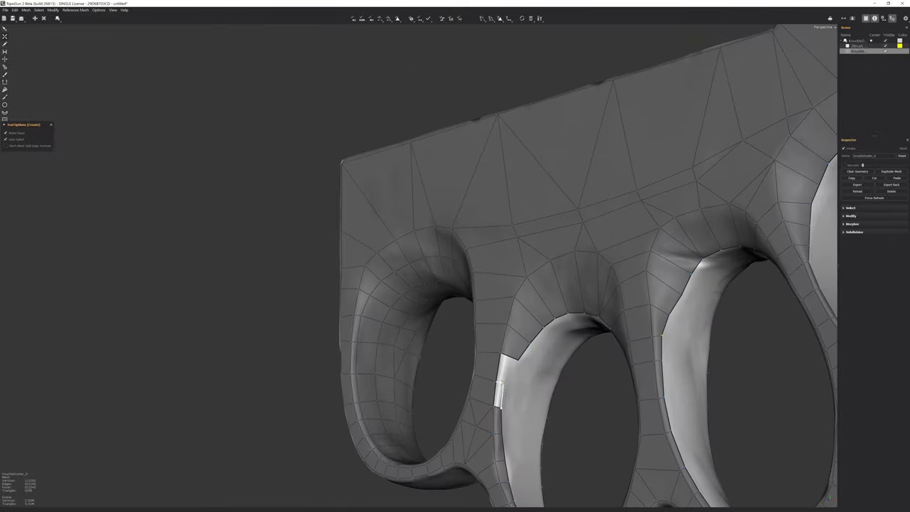
- Add two faces along the finger hole rim
mouse_move(661, 334)
middle_down()
mouse_move(545, 309)
mouse_move(553, 381)
mouse_move(558, 203)
mouse_move(504, 274)
mouse_move(308, 196)
mouse_move(305, 313)
mouse_move(337, 293)
mouse_move(345, 306)
mouse_move(362, 412)
mouse_move(384, 370)
mouse_move(367, 288)
mouse_move(398, 313)
mouse_move(435, 315)
mouse_move(452, 372)
mouse_move(453, 270)
mouse_move(432, 315)
middle_up()
key(c)
click(505, 273)
click(308, 196)
- Orbit in close around the knuckle rings to inspect the retopo
key(e)
key(c)
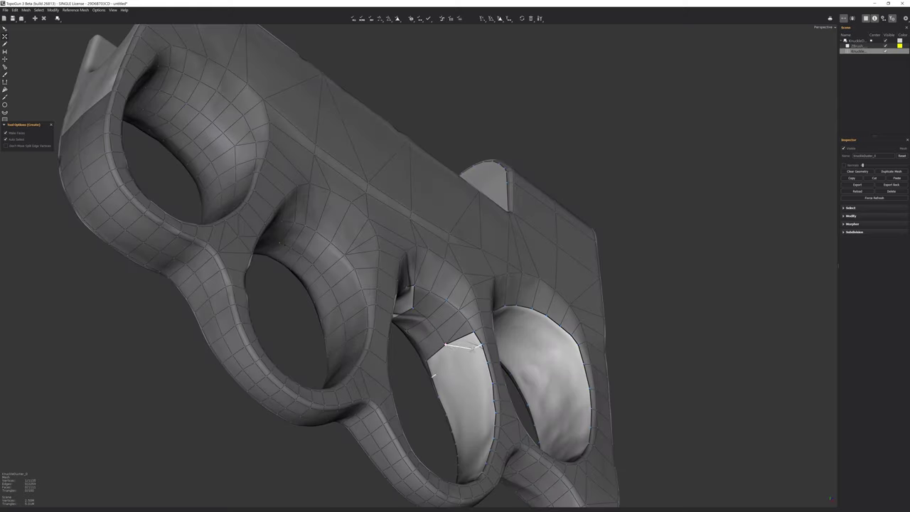
mouse_move(445, 346)
middle_down()
mouse_move(417, 284)
mouse_move(425, 273)
middle_up()
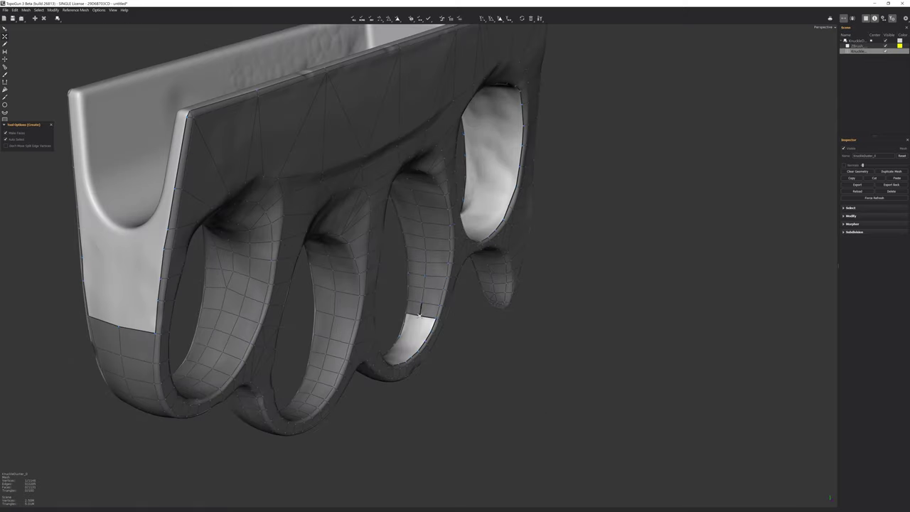
mouse_move(420, 311)
middle_down()
mouse_move(423, 278)
mouse_move(399, 422)
middle_up()
scroll(424, 278, up, 3)
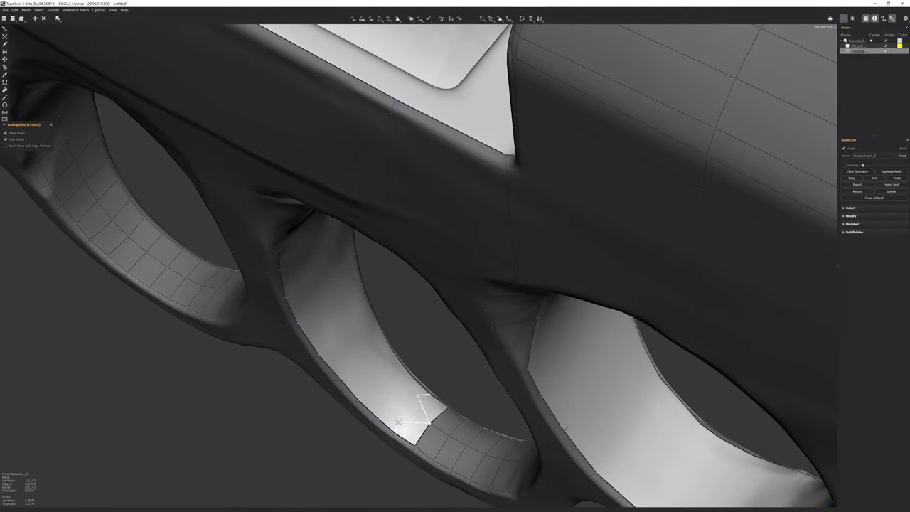
middle_drag(372, 394, 368, 372)
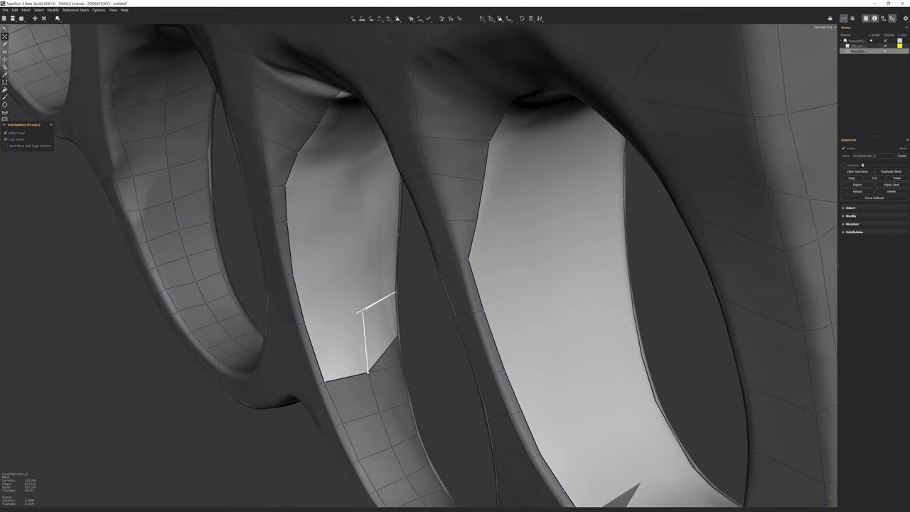
mouse_move(362, 311)
middle_down()
mouse_move(356, 270)
mouse_move(370, 185)
middle_up()
scroll(373, 191, up, 3)
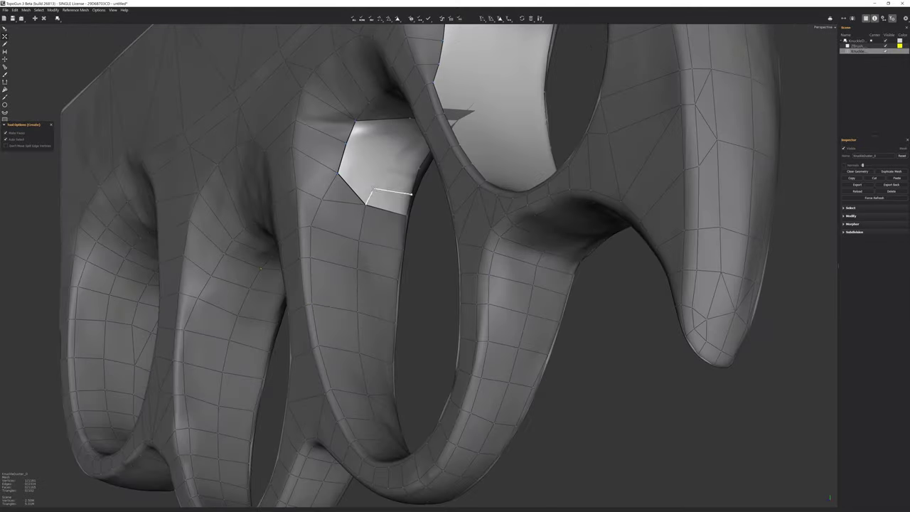
scroll(380, 159, down, 2)
- Add quads inside the right knuckle ring's hole
key(e)
scroll(427, 178, down, 5)
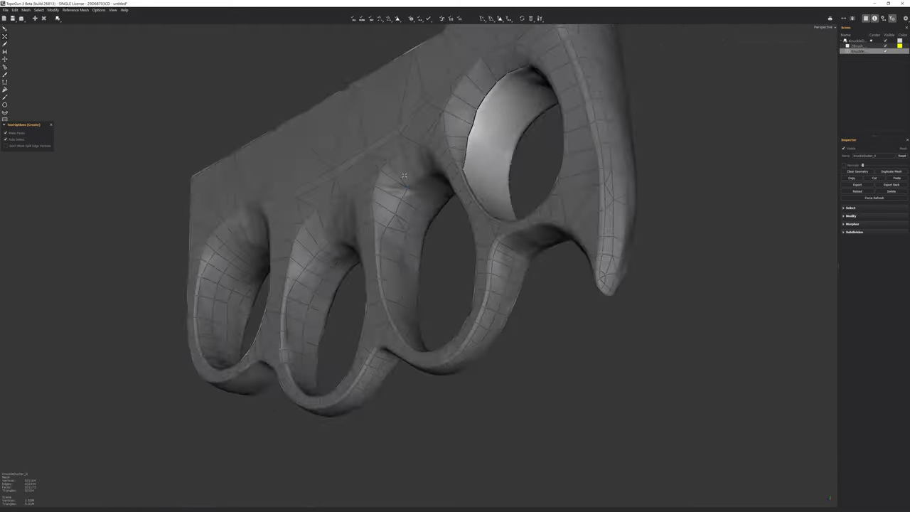
middle_drag(427, 178, 483, 218)
scroll(483, 218, up, 5)
mouse_move(372, 391)
middle_down()
mouse_move(420, 313)
mouse_move(398, 285)
mouse_move(335, 299)
mouse_move(388, 356)
middle_up()
key(c)
click(419, 311)
- Close the gap at the ring hole's rim with a new vertex and face
scroll(419, 311, down, 3)
scroll(327, 298, up, 3)
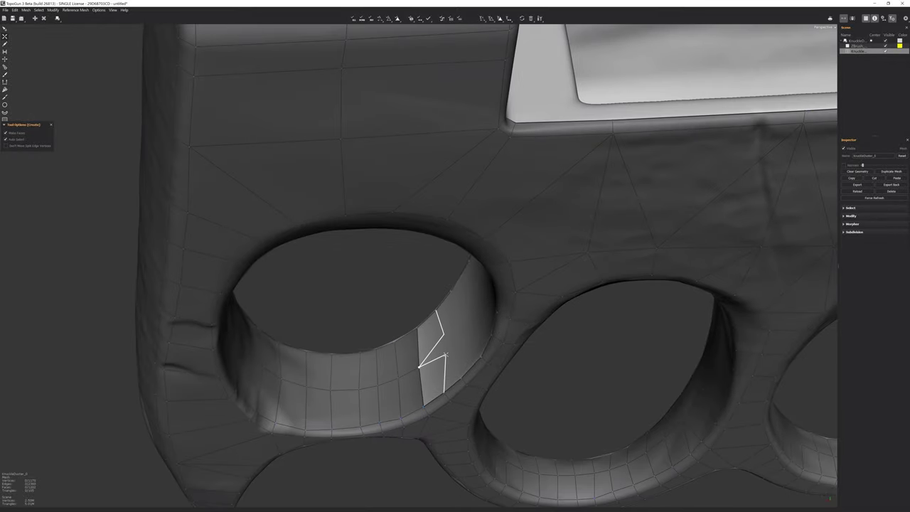
scroll(433, 348, up, 3)
mouse_move(446, 345)
middle_down()
mouse_move(548, 250)
mouse_move(368, 266)
middle_up()
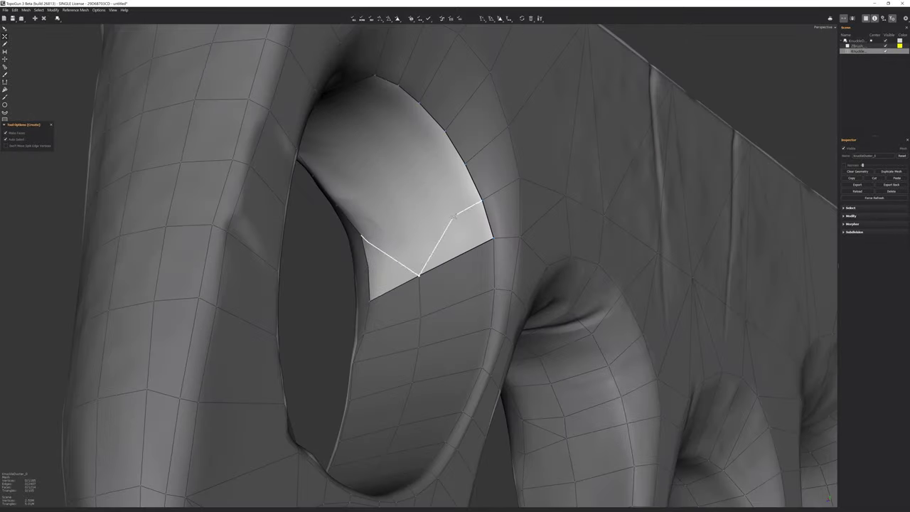
click(464, 165)
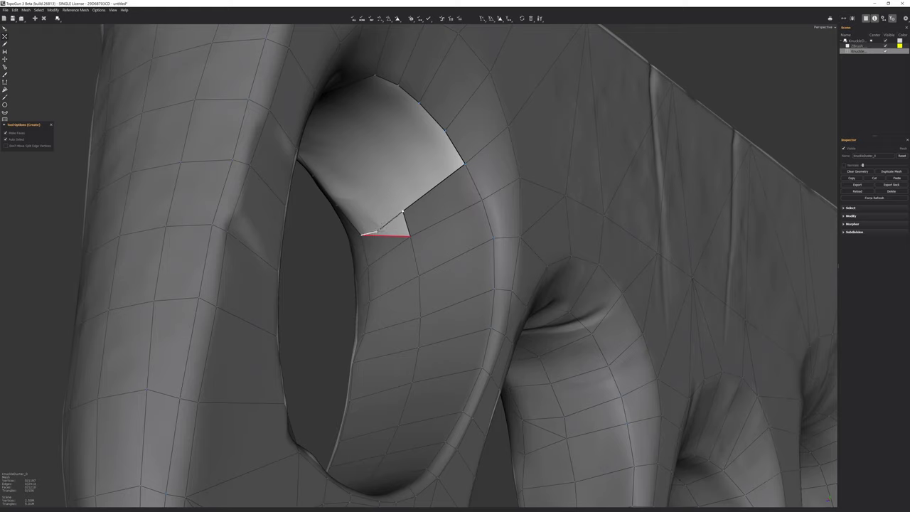
click(402, 211)
mouse_move(402, 211)
middle_down()
mouse_move(213, 285)
mouse_move(542, 291)
mouse_move(252, 222)
mouse_move(266, 357)
middle_up()
scroll(162, 276, up, 2)
scroll(162, 276, down, 1)
- Deselect the edge loop at the trough's U-shaped end
key(e)
key(c)
scroll(253, 223, up, 2)
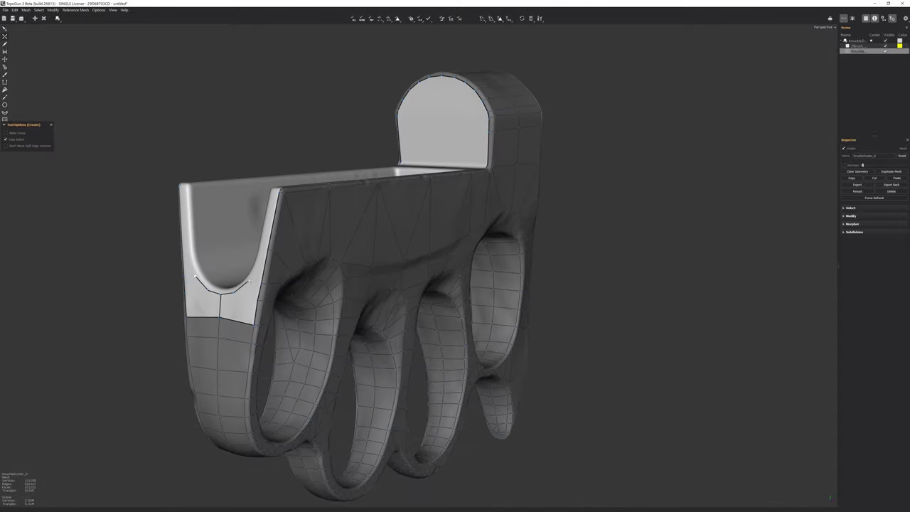
middle_drag(455, 256, 406, 312)
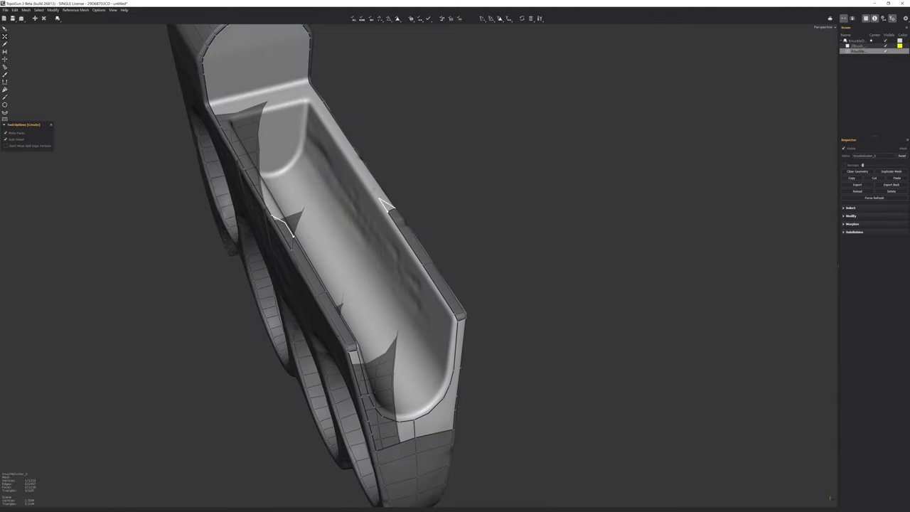
middle_drag(455, 256, 398, 270)
key(e)
mouse_move(291, 197)
middle_down()
mouse_move(380, 163)
mouse_move(299, 375)
middle_up()
mouse_move(340, 328)
middle_down()
mouse_move(683, 283)
mouse_move(562, 178)
middle_up()
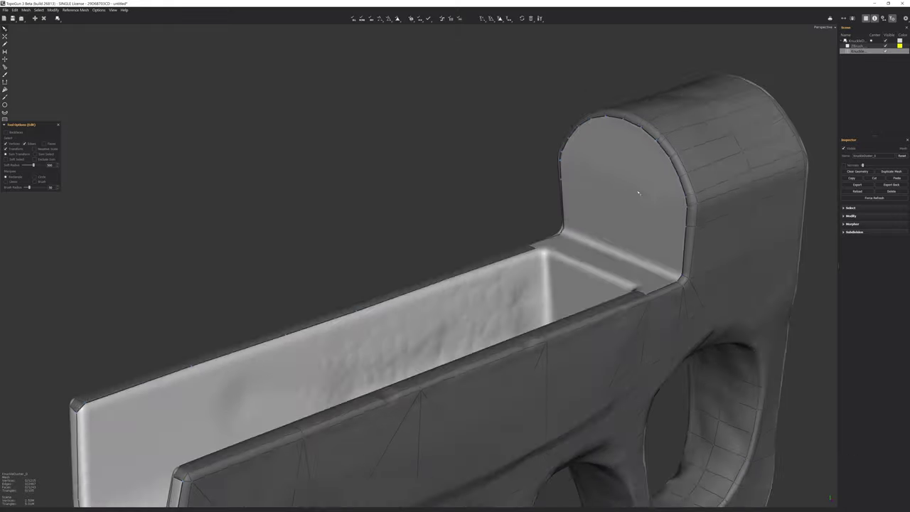
key(c)
mouse_move(651, 149)
middle_down()
mouse_move(448, 354)
mouse_move(467, 233)
middle_up()
key(e)
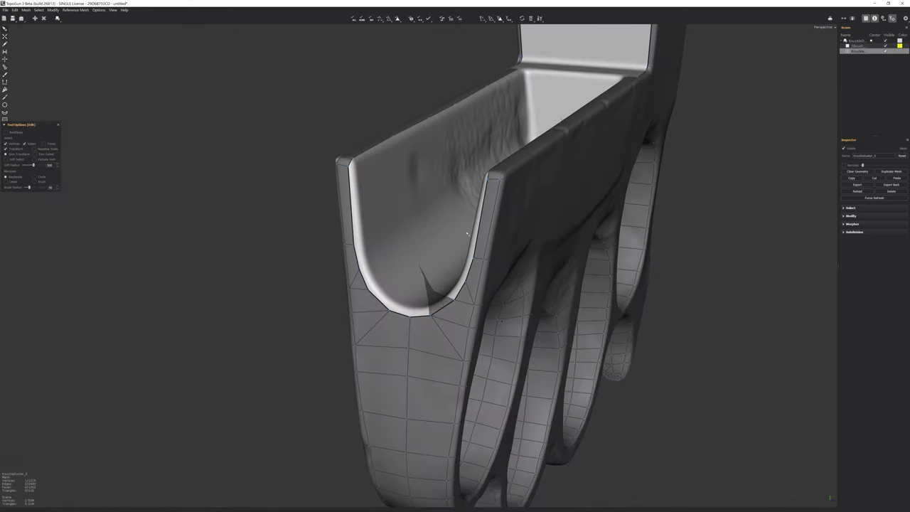
click(360, 262)
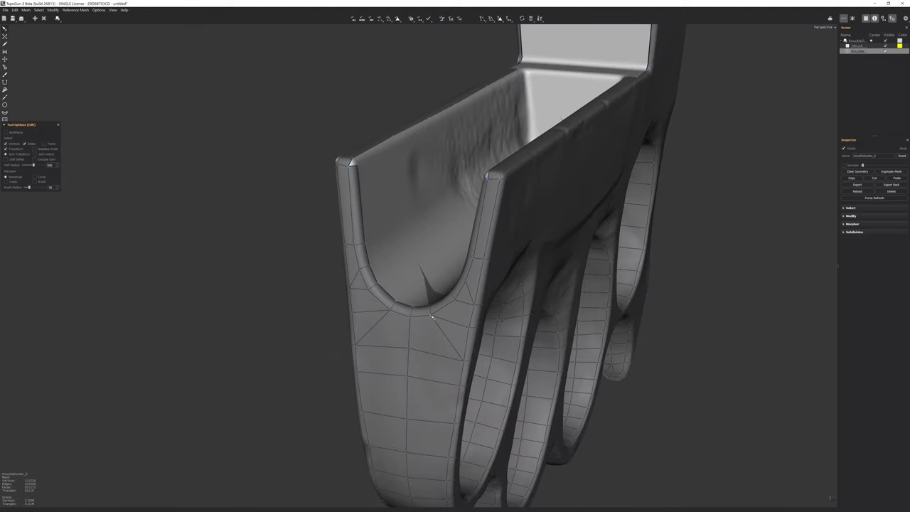
- Clear the rim edge from the trough's other side, then undo twice
mouse_move(381, 302)
middle_down()
mouse_move(671, 355)
mouse_move(702, 204)
middle_up()
key(c)
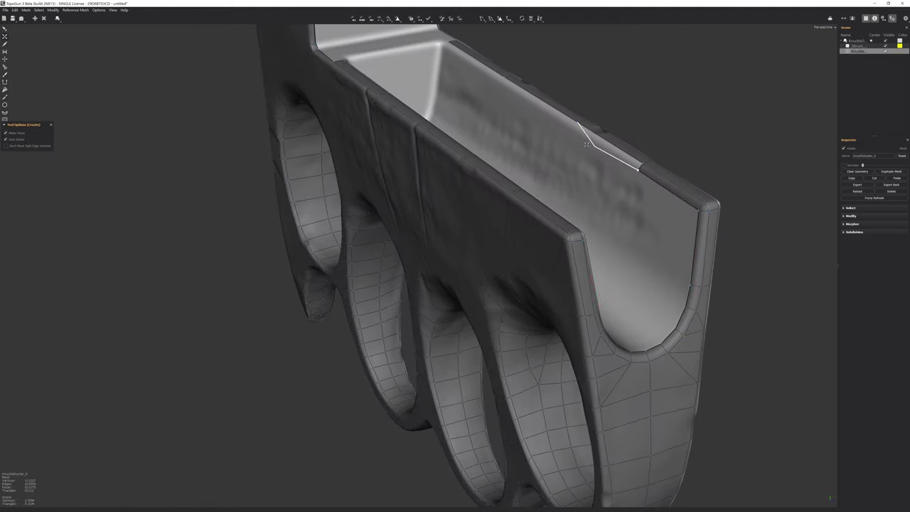
middle_drag(446, 46, 351, 175)
key(e)
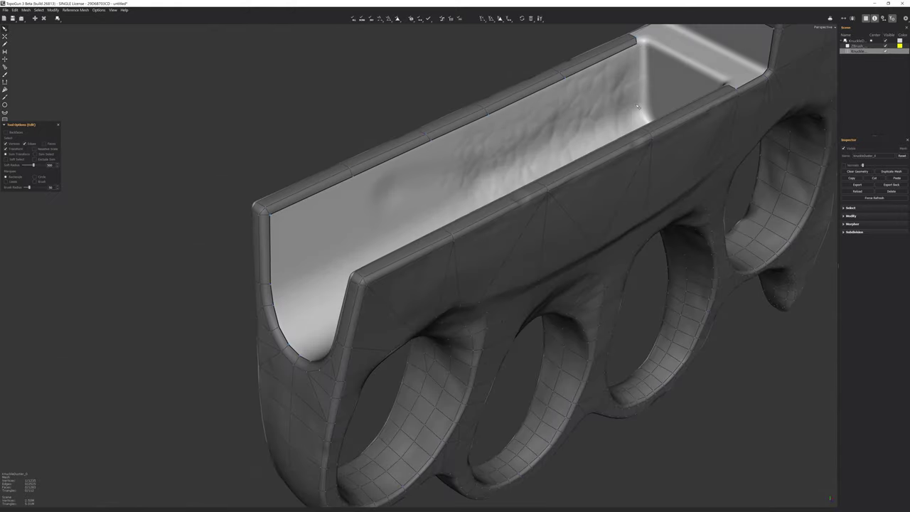
mouse_move(638, 105)
middle_down()
mouse_move(541, 142)
mouse_move(692, 172)
middle_up()
key(c)
key(ctrl+z)
key(ctrl+z)
key(ctrl+z)
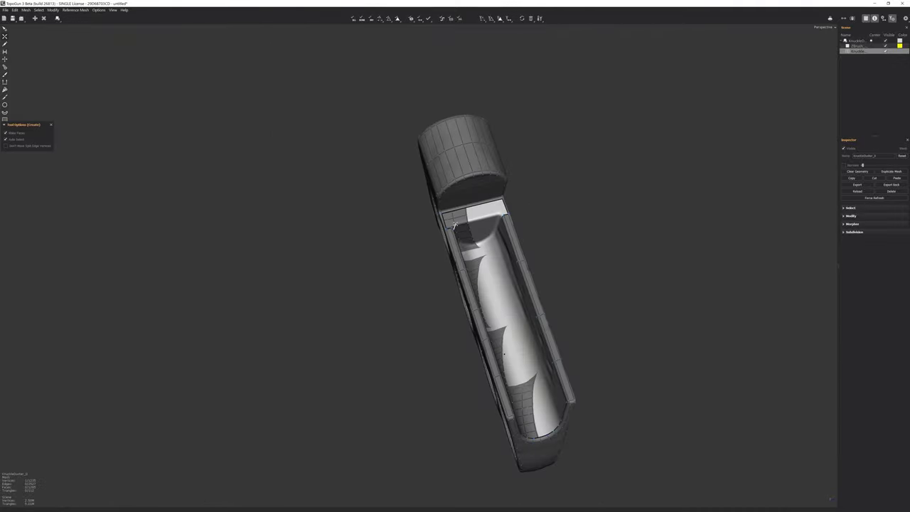
key(ctrl+z)
key(ctrl+z)
key(ctrl+z)
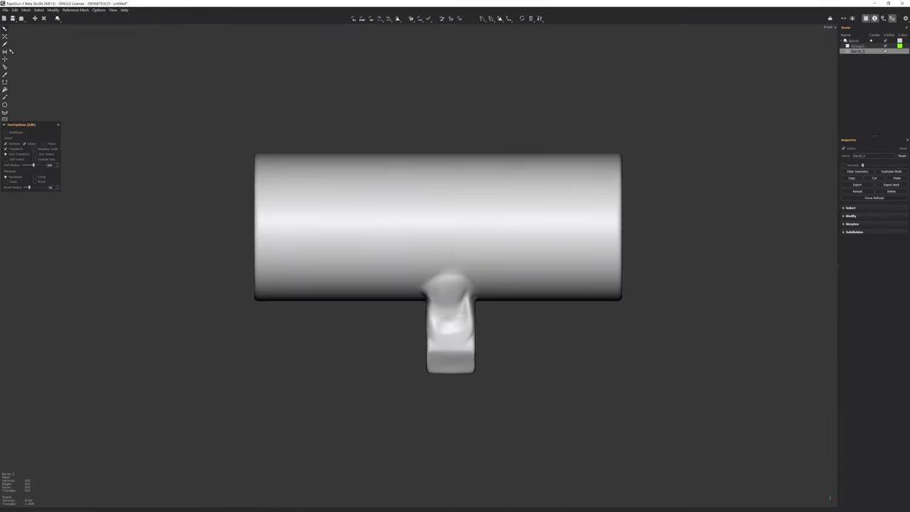
- In front view, draw a tube stroke along the barrel and build its mesh
click(5, 112)
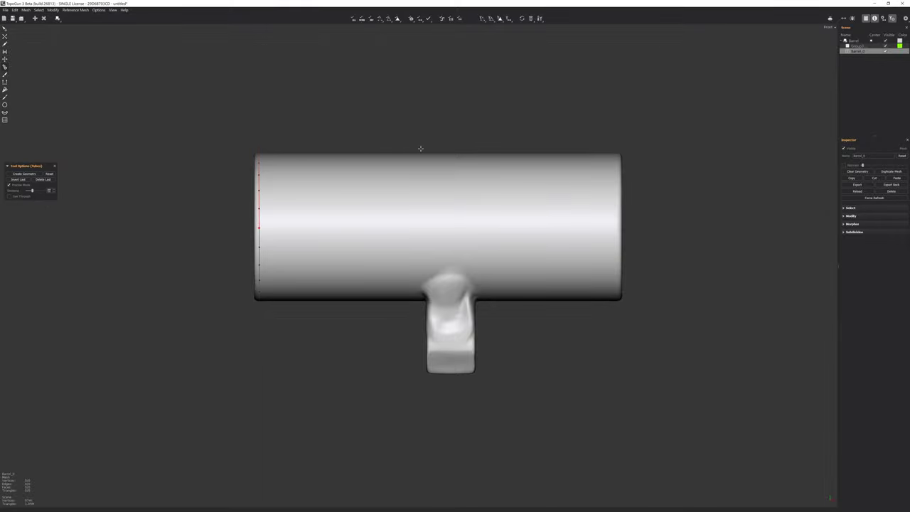
drag(617, 348, 617, 348)
key(c)
- Orbit around the barrel mesh to check its open end from several angles
mouse_move(617, 348)
middle_down()
mouse_move(552, 203)
mouse_move(453, 253)
mouse_move(440, 224)
mouse_move(418, 238)
mouse_move(430, 249)
middle_up()
mouse_move(452, 287)
middle_down()
mouse_move(429, 231)
mouse_move(423, 308)
mouse_move(461, 269)
mouse_move(458, 308)
mouse_move(412, 233)
middle_up()
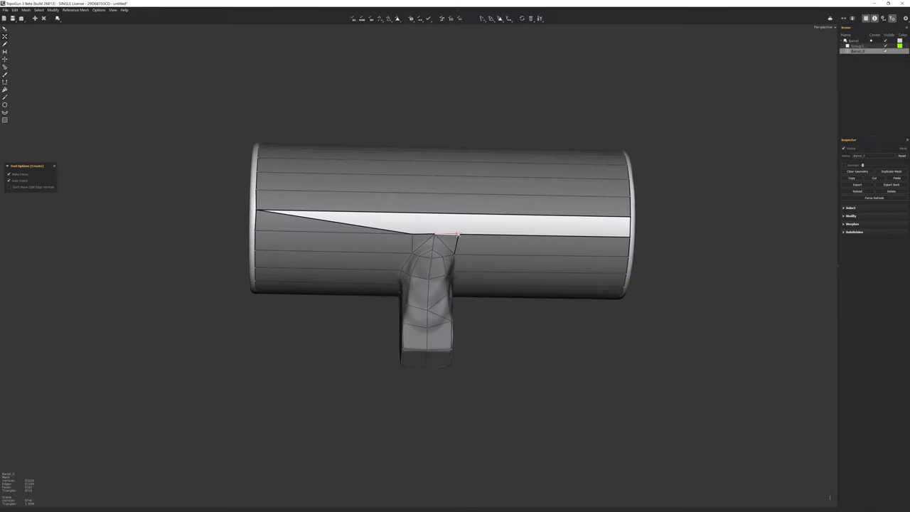
middle_drag(412, 234, 612, 202)
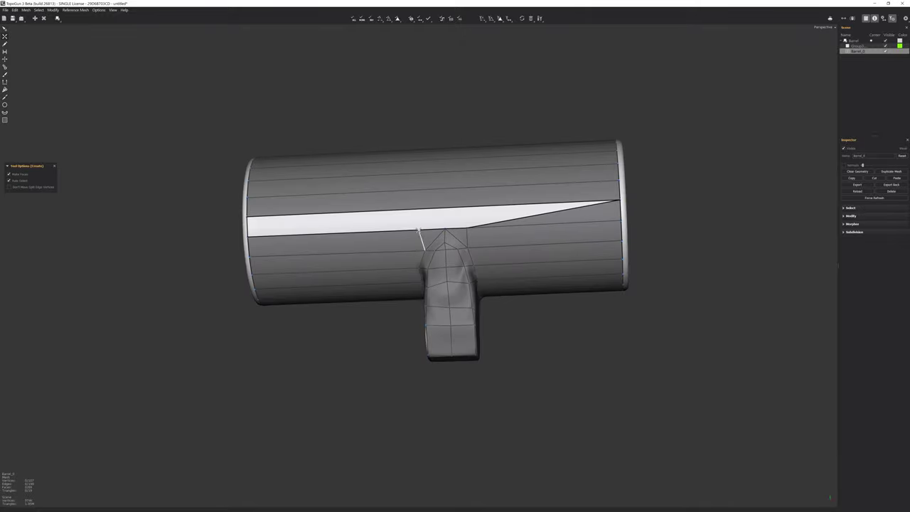
mouse_move(418, 229)
middle_down()
mouse_move(491, 251)
mouse_move(453, 234)
mouse_move(415, 270)
mouse_move(407, 370)
middle_up()
key(w)
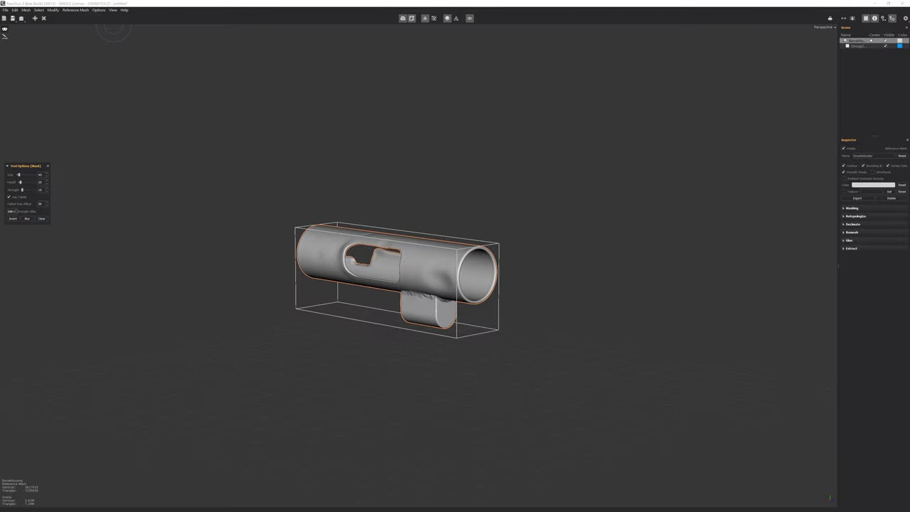
- In front view, build a tube ring around the housing's open end and orbit to check it
key(1)
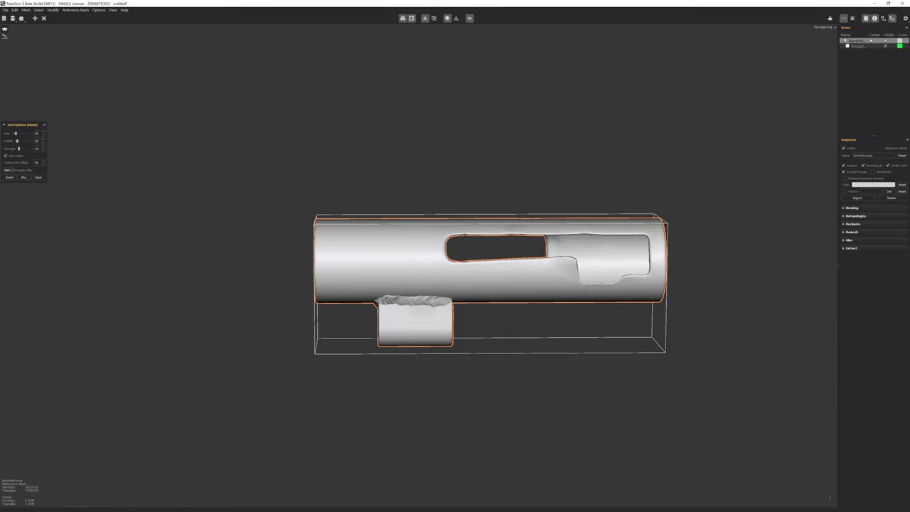
key(ctrl+n)
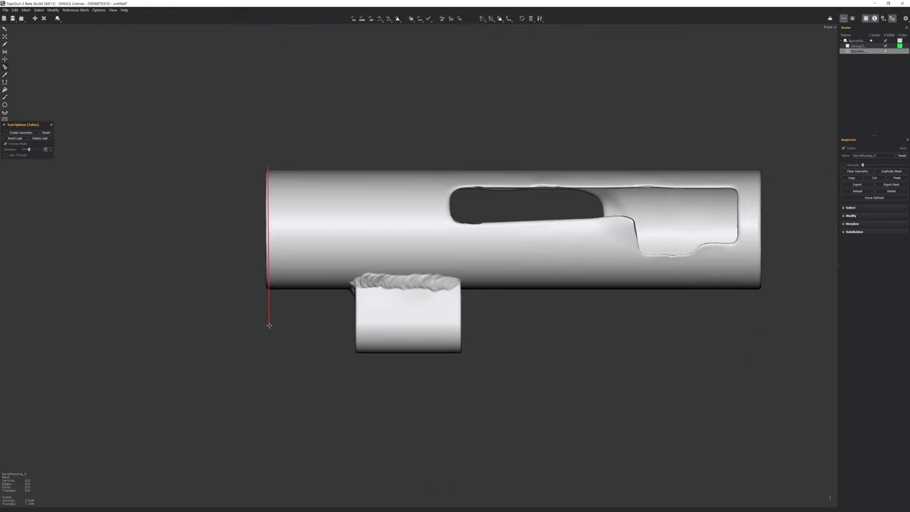
key(Escape)
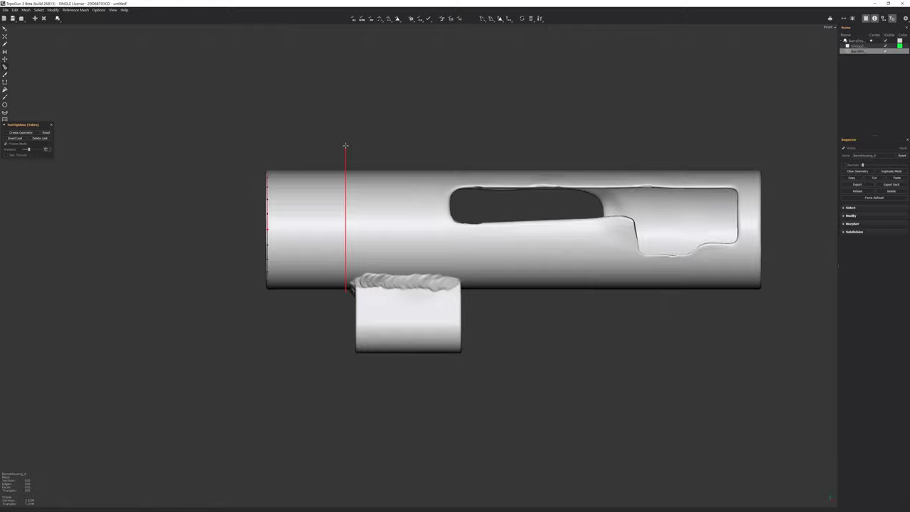
click(27, 134)
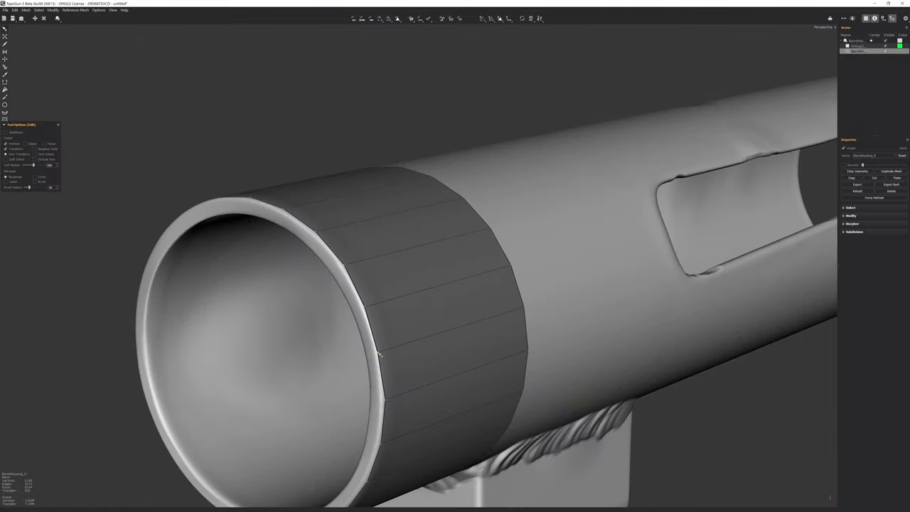
mouse_move(379, 353)
middle_down()
mouse_move(151, 341)
mouse_move(419, 249)
mouse_move(328, 281)
middle_up()
key(e)
key(Escape)
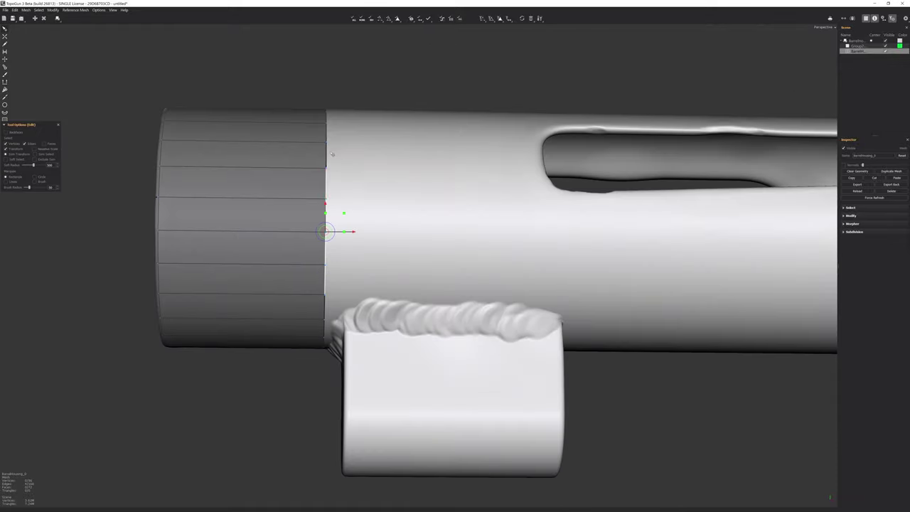
middle_drag(331, 153, 453, 177)
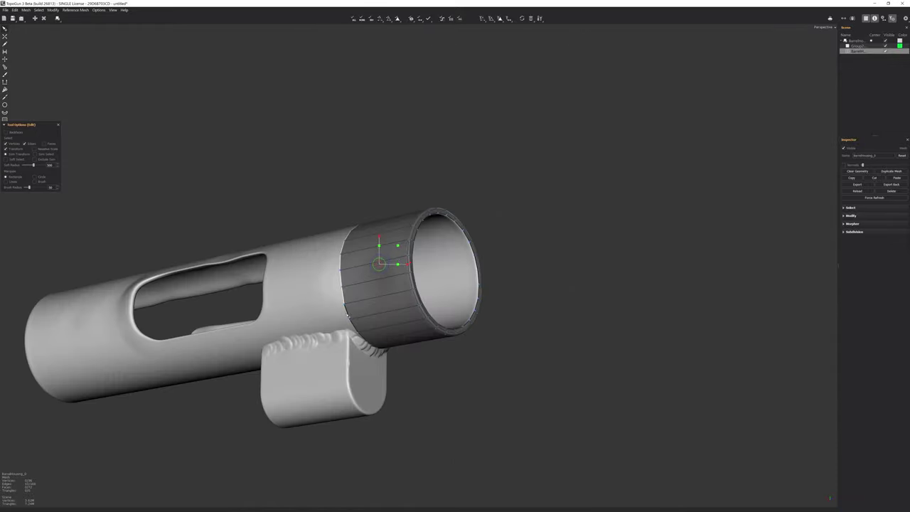
middle_drag(379, 263, 213, 285)
- Add three face strips down along the end ring's edge
scroll(144, 345, up, 5)
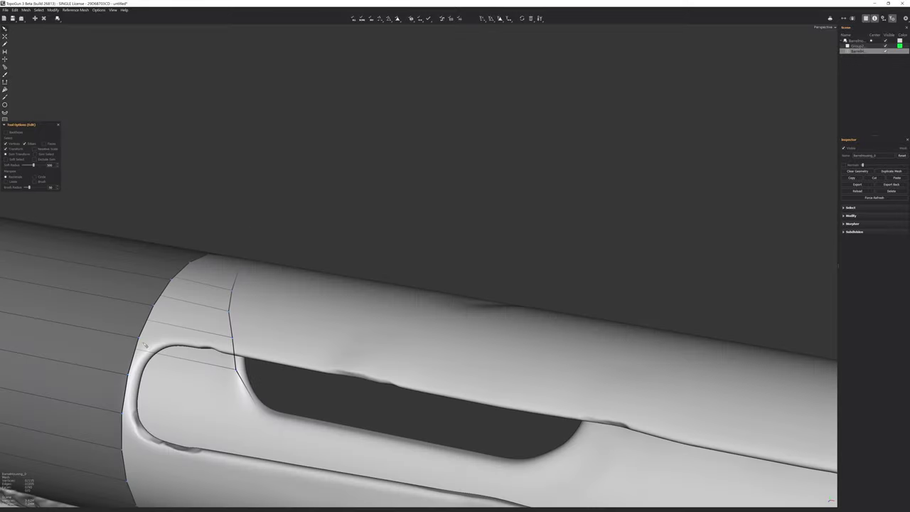
key(c)
click(153, 342)
click(128, 375)
click(134, 431)
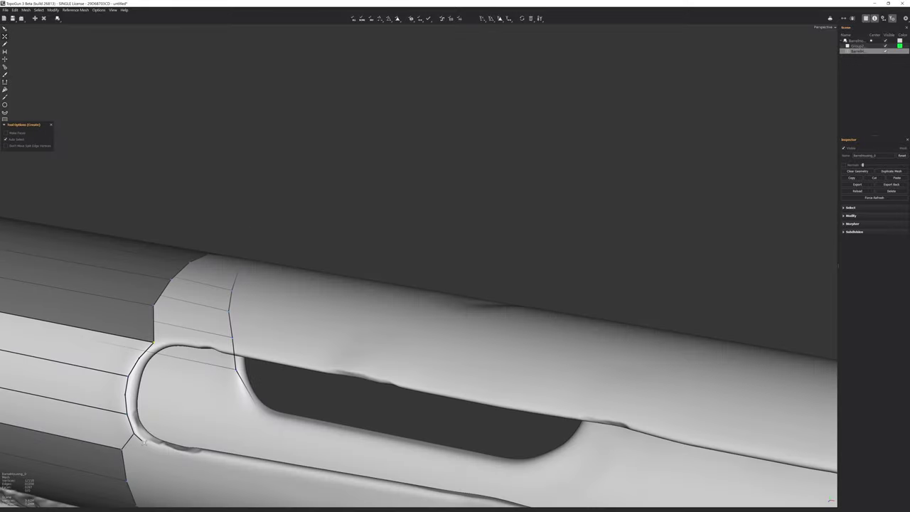
scroll(144, 442, down, 3)
middle_drag(214, 320, 379, 277)
key(e)
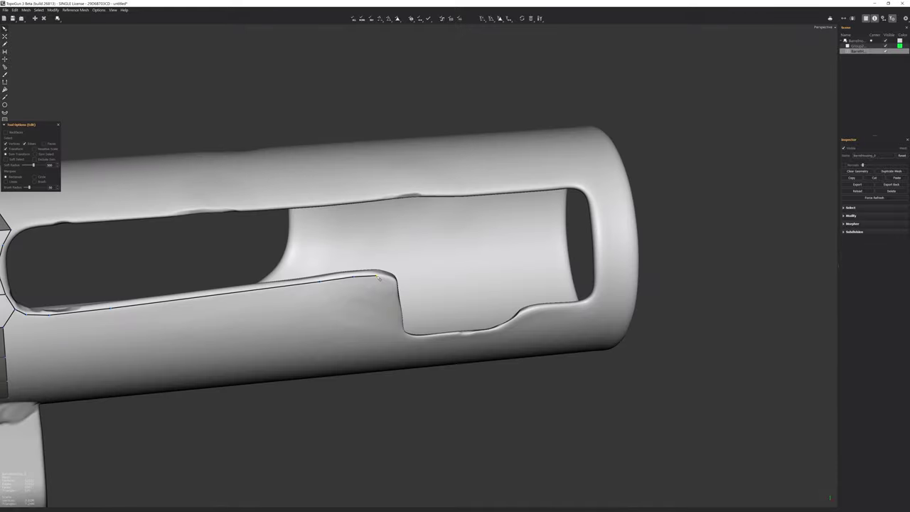
scroll(379, 277, up, 4)
key(c)
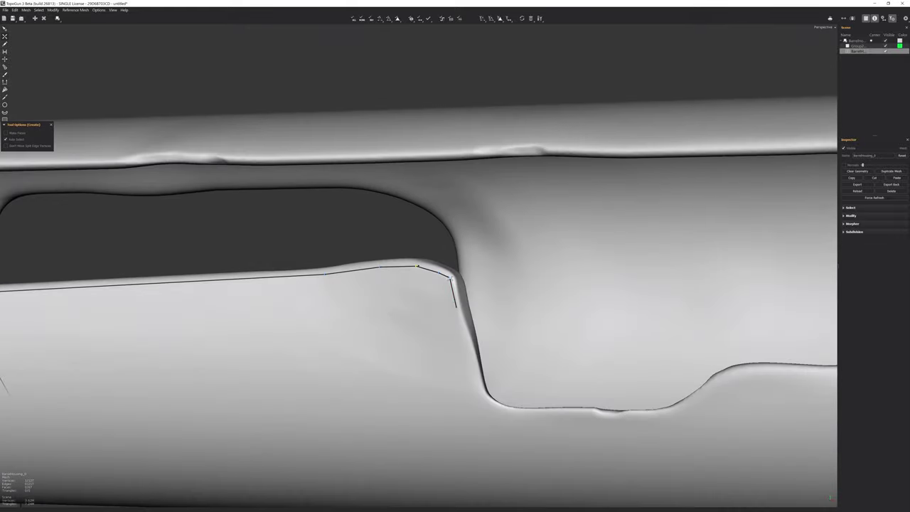
scroll(456, 307, down, 3)
- Orbit along the side cutout to view its whole outline from the side
middle_drag(457, 307, 455, 304)
scroll(455, 304, up, 4)
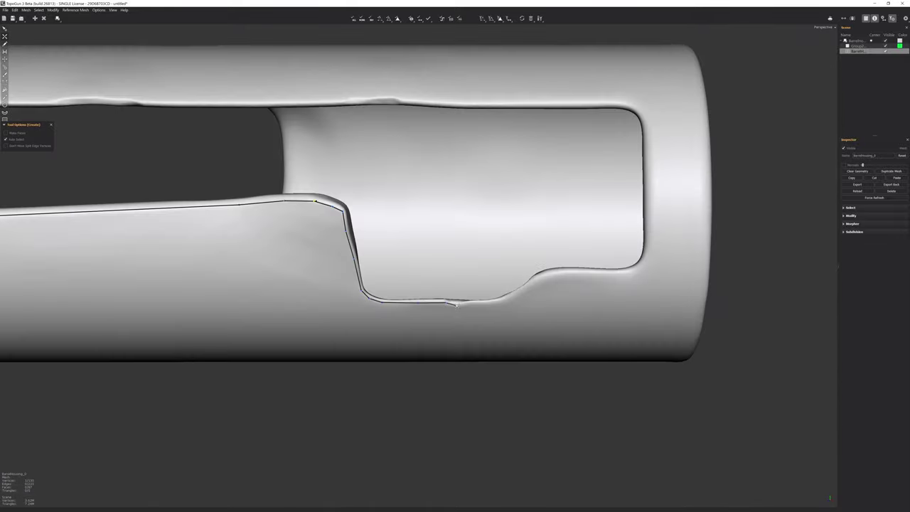
scroll(517, 293, down, 3)
middle_drag(517, 293, 516, 276)
scroll(612, 241, up, 3)
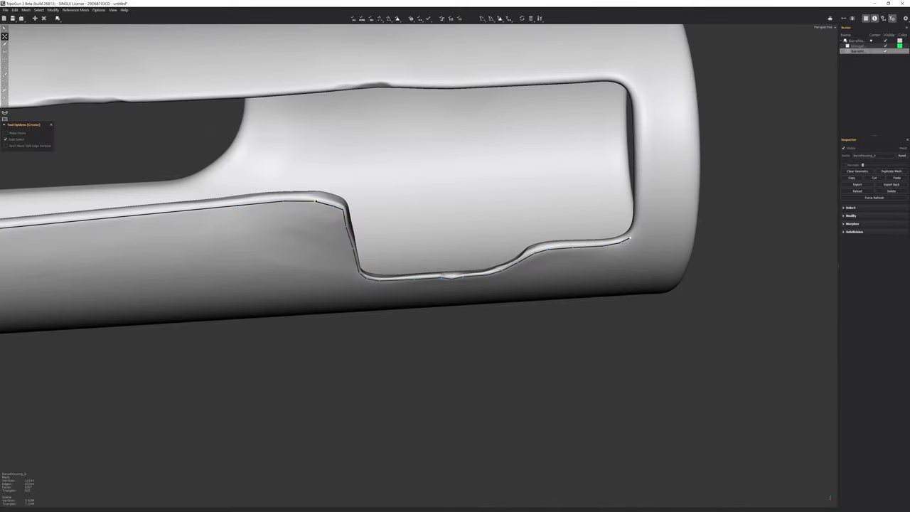
middle_drag(612, 240, 612, 240)
middle_drag(599, 180, 584, 114)
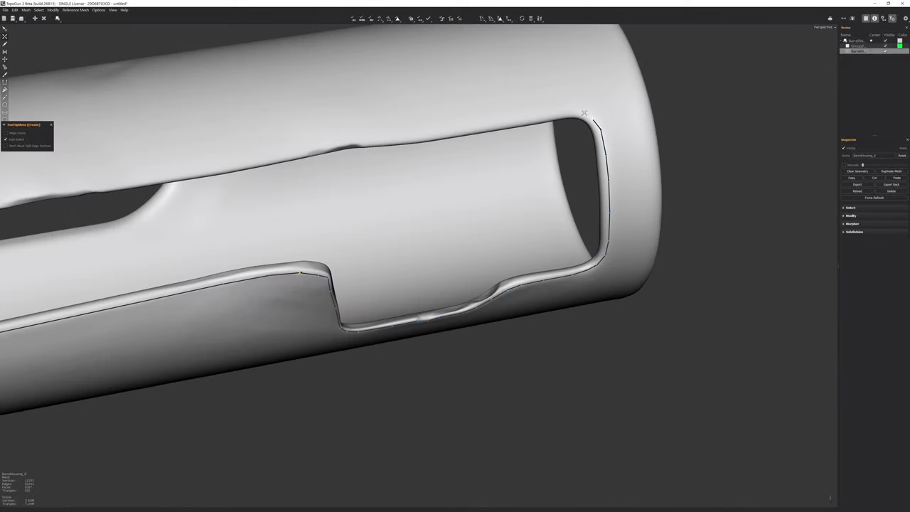
middle_drag(524, 119, 444, 165)
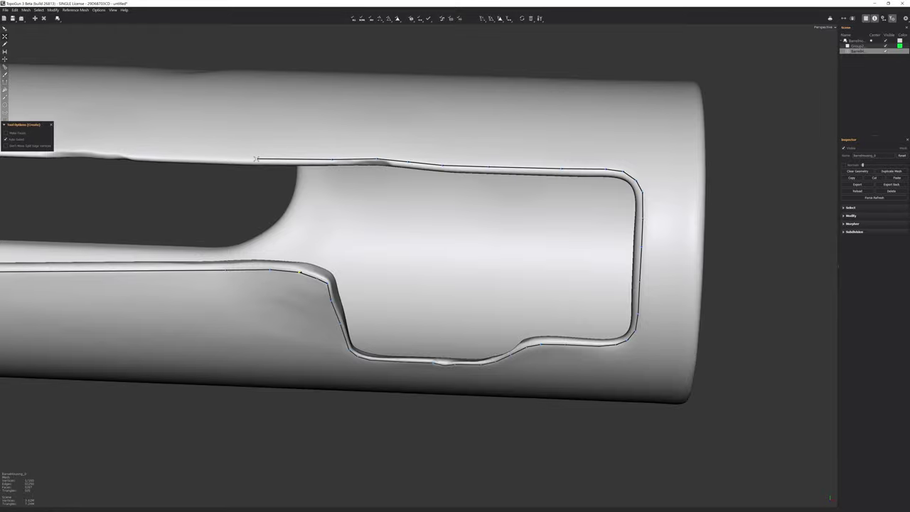
middle_drag(256, 158, 423, 191)
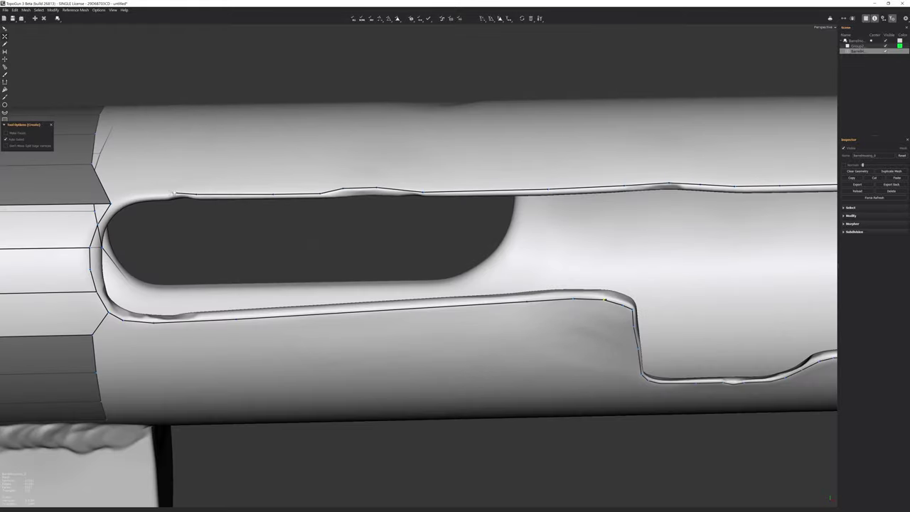
middle_drag(605, 300, 418, 252)
mouse_move(361, 263)
middle_down()
mouse_move(441, 213)
mouse_move(446, 395)
mouse_move(687, 331)
middle_up()
key(e)
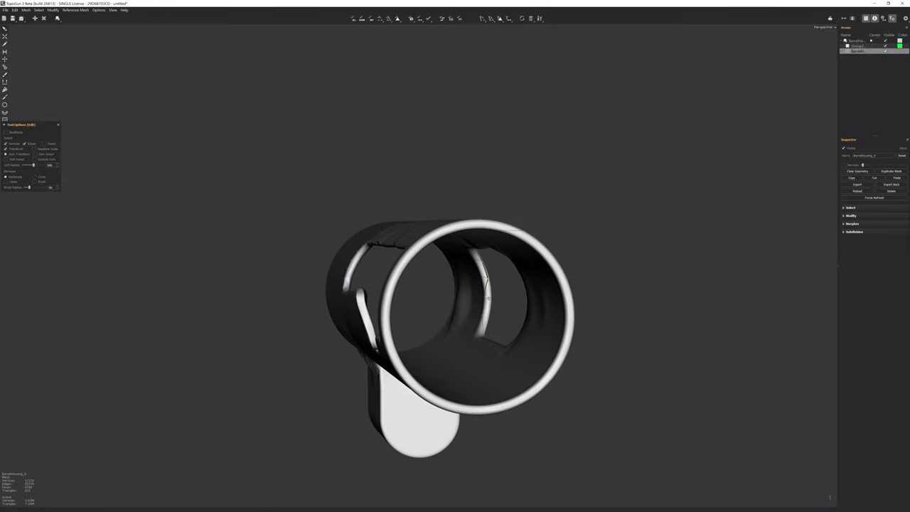
- Fill the remaining gap under the slot's lower edge with a quad face
scroll(686, 292, up, 5)
scroll(569, 288, down, 5)
middle_drag(569, 288, 458, 289)
scroll(506, 285, up, 2)
key(c)
middle_drag(505, 153, 471, 148)
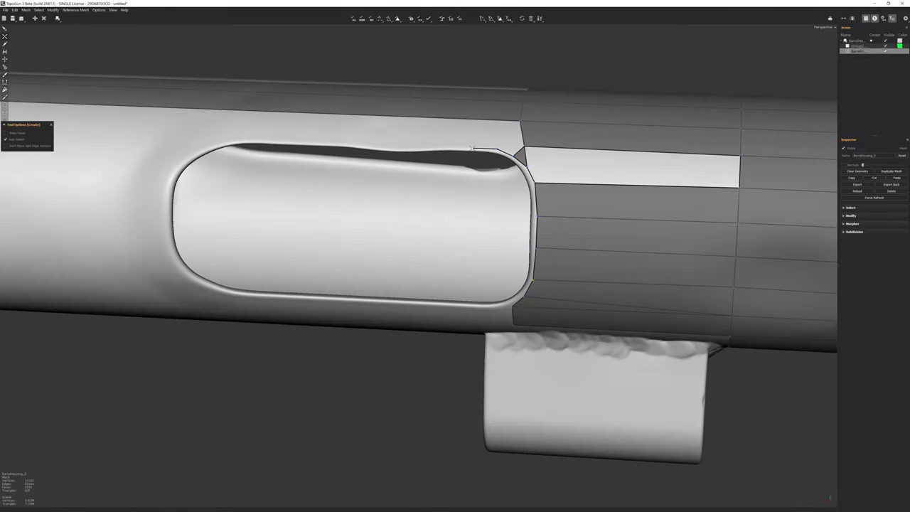
shift+middle_drag(401, 148, 515, 203)
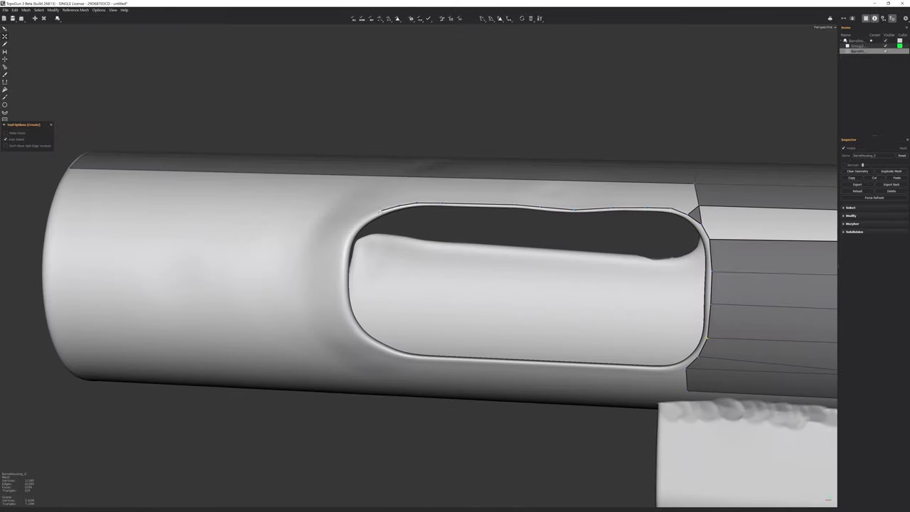
mouse_move(348, 321)
middle_down()
mouse_move(499, 369)
mouse_move(455, 356)
middle_up()
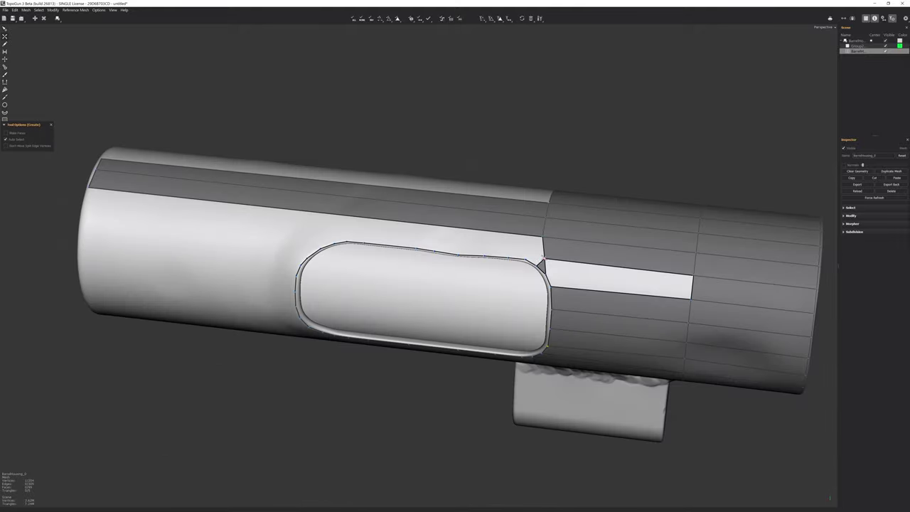
middle_drag(548, 273, 631, 299)
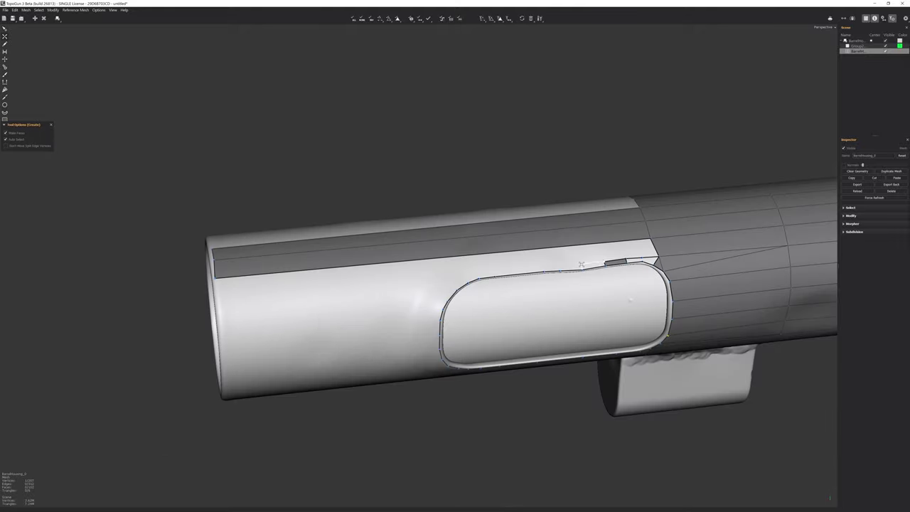
mouse_move(439, 296)
middle_down()
mouse_move(417, 333)
mouse_move(461, 367)
middle_up()
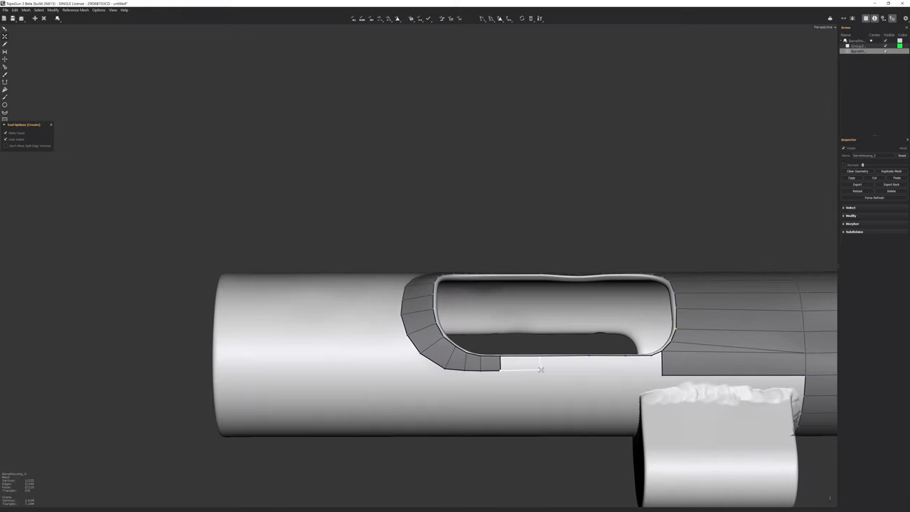
click(653, 371)
- Add a face strip on the barrel's front running from the rim to the slot
key(w)
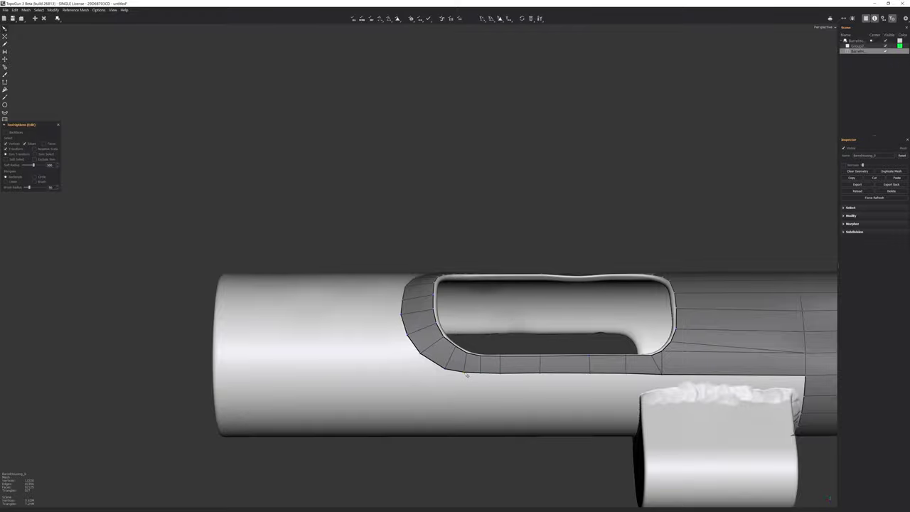
key(q)
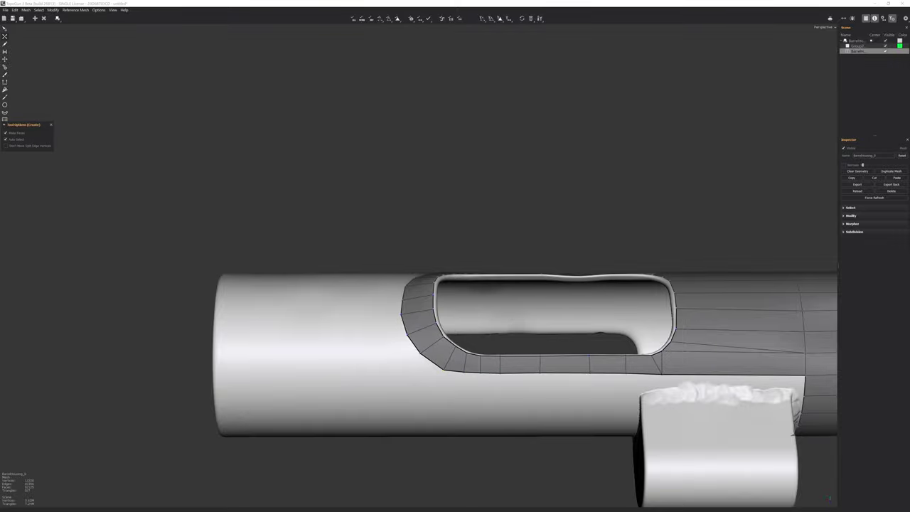
mouse_move(626, 291)
middle_down()
mouse_move(646, 256)
mouse_move(411, 267)
middle_up()
scroll(411, 267, down, 3)
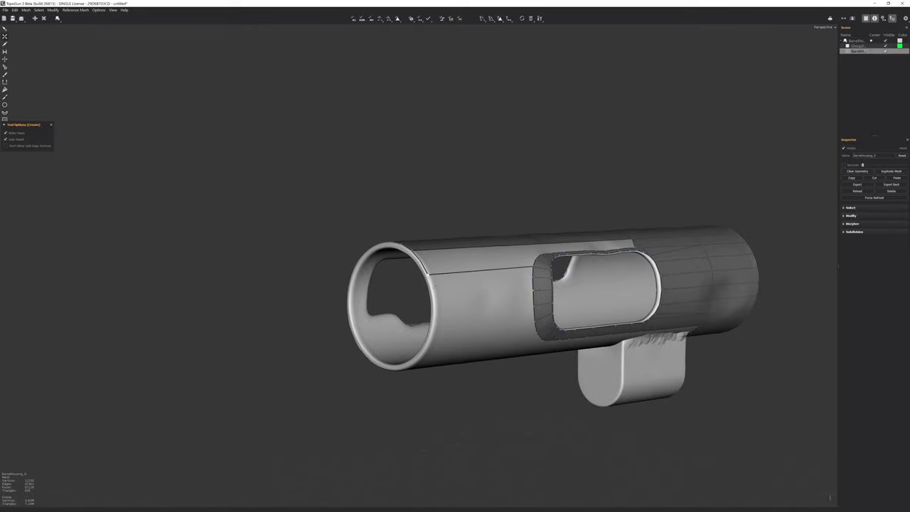
scroll(427, 286, up, 2)
scroll(480, 276, up, 1)
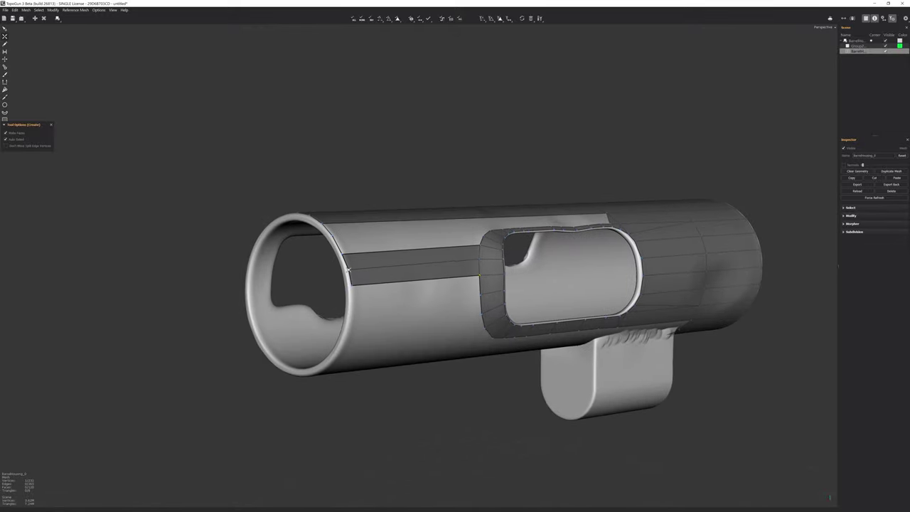
middle_drag(479, 275, 483, 368)
mouse_move(436, 183)
middle_down()
mouse_move(488, 406)
mouse_move(450, 405)
mouse_move(548, 273)
middle_up()
click(488, 405)
click(415, 323)
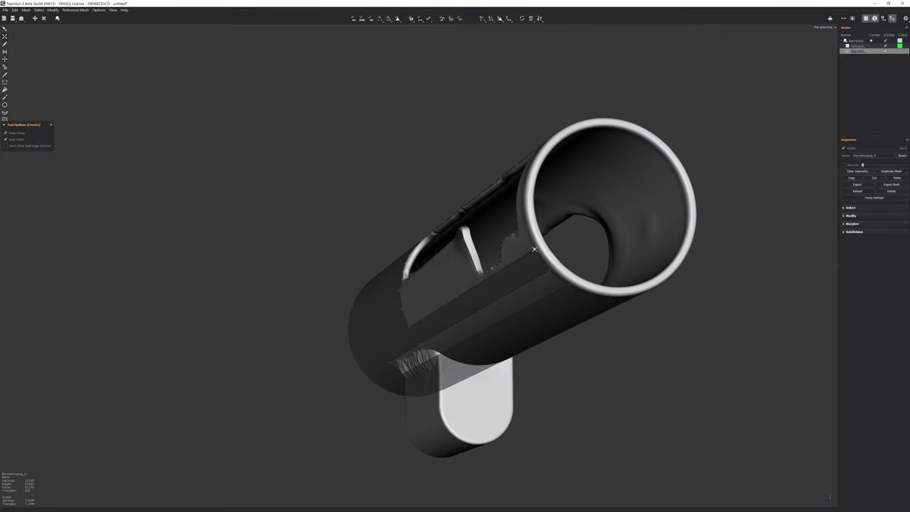
mouse_move(415, 323)
middle_down()
mouse_move(427, 271)
mouse_move(474, 190)
mouse_move(268, 240)
mouse_move(285, 292)
middle_up()
scroll(426, 270, down, 2)
scroll(427, 270, up, 6)
- Inspect the barrel end and underside where the grip block meets the barrel
key(e)
middle_drag(277, 326, 458, 334)
key(c)
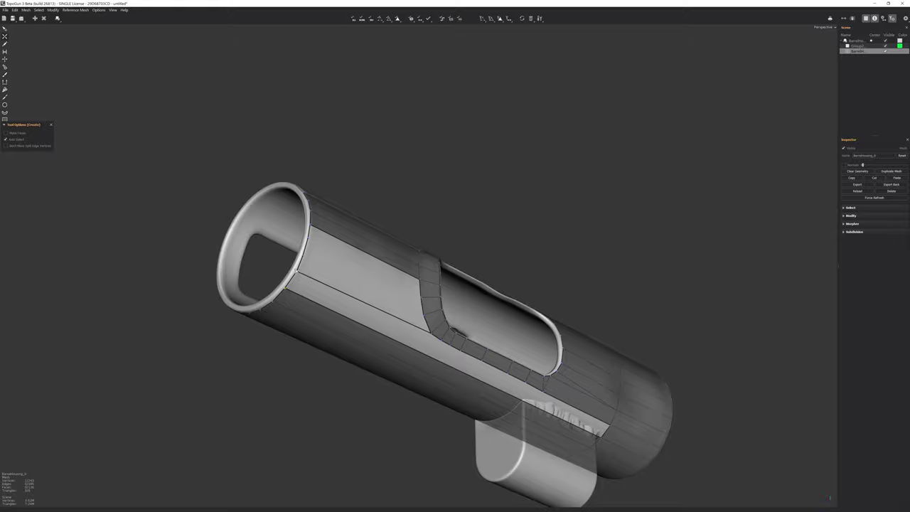
mouse_move(421, 297)
middle_down()
mouse_move(424, 329)
mouse_move(299, 188)
mouse_move(413, 185)
mouse_move(498, 214)
mouse_move(547, 249)
mouse_move(578, 232)
middle_up()
key(e)
key(c)
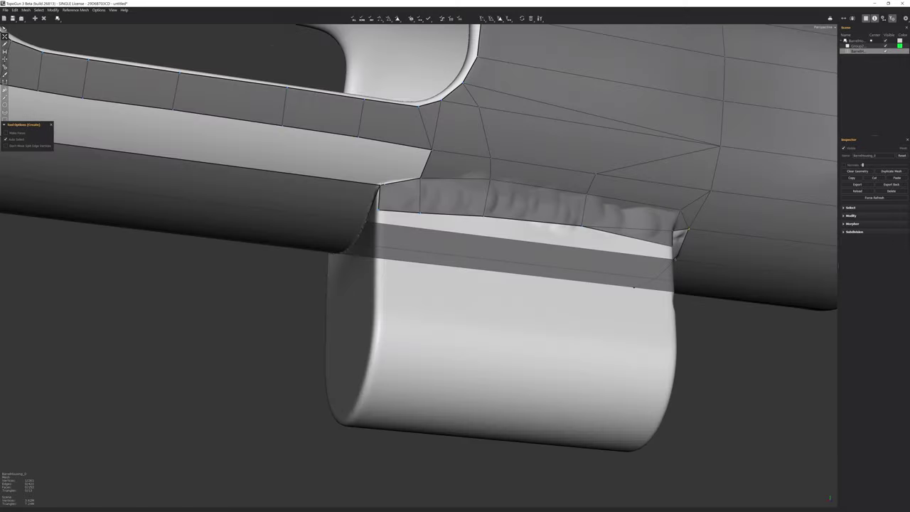
key(e)
mouse_move(377, 218)
middle_down()
mouse_move(322, 178)
mouse_move(398, 235)
mouse_move(455, 213)
mouse_move(394, 211)
middle_up()
key(c)
scroll(455, 213, up, 5)
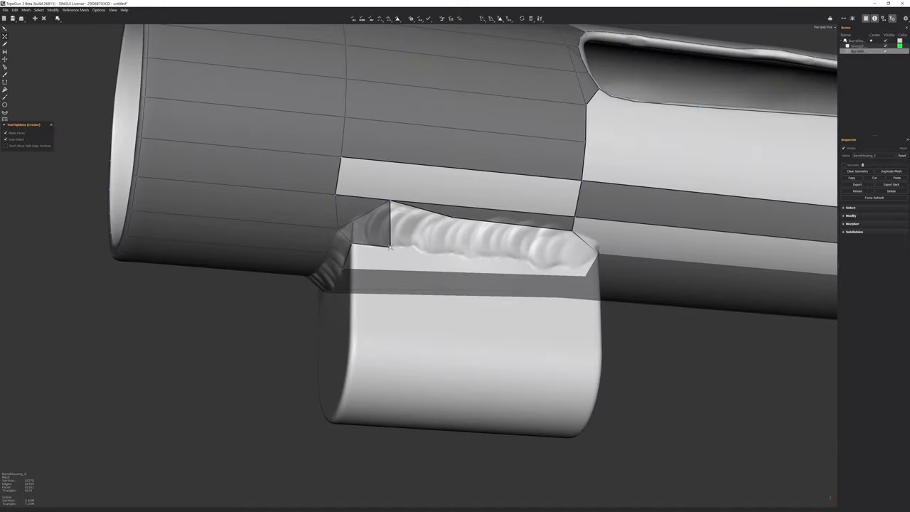
- Orbit around the weld, cutout and block to review the new faces
mouse_move(389, 247)
middle_down()
mouse_move(512, 235)
mouse_move(558, 213)
middle_up()
scroll(550, 214, down, 5)
key(e)
mouse_move(455, 256)
middle_down()
mouse_move(469, 241)
mouse_move(441, 256)
mouse_move(484, 235)
mouse_move(469, 241)
mouse_move(498, 256)
mouse_move(477, 235)
mouse_move(462, 249)
mouse_move(469, 242)
mouse_move(498, 256)
mouse_move(484, 235)
mouse_move(463, 256)
mouse_move(477, 242)
mouse_move(498, 256)
mouse_move(477, 234)
mouse_move(462, 249)
mouse_move(491, 256)
mouse_move(512, 242)
mouse_move(498, 228)
mouse_move(512, 241)
middle_up()
key(c)
mouse_move(566, 277)
middle_down()
mouse_move(540, 256)
mouse_move(512, 270)
middle_up()
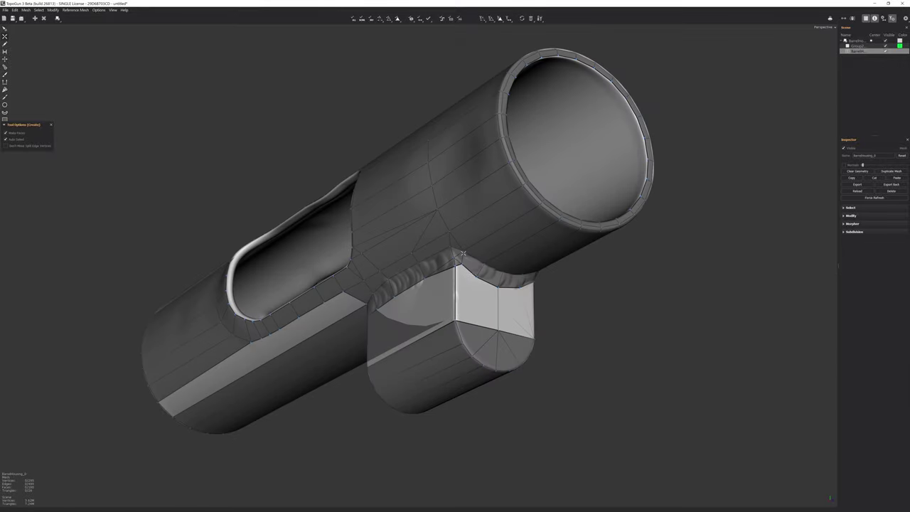
mouse_move(462, 252)
middle_down()
mouse_move(476, 242)
mouse_move(496, 265)
mouse_move(605, 276)
mouse_move(590, 306)
mouse_move(562, 256)
mouse_move(521, 226)
mouse_move(538, 256)
middle_up()
key(Tab)
key(Tab)
- Fill the bright unfilled strip by the top slot near the barrel's open end with new polygons
alt+drag(713, 211, 454, 267)
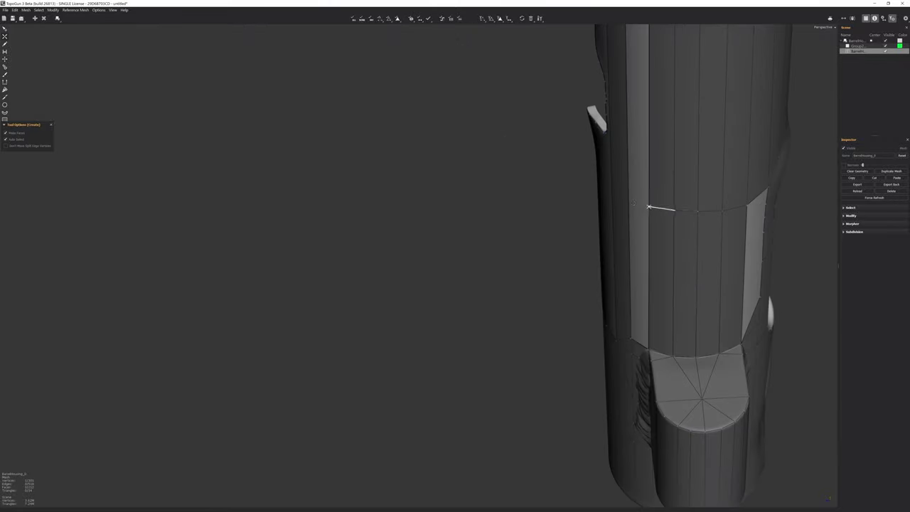
alt+right_drag(508, 318, 567, 311)
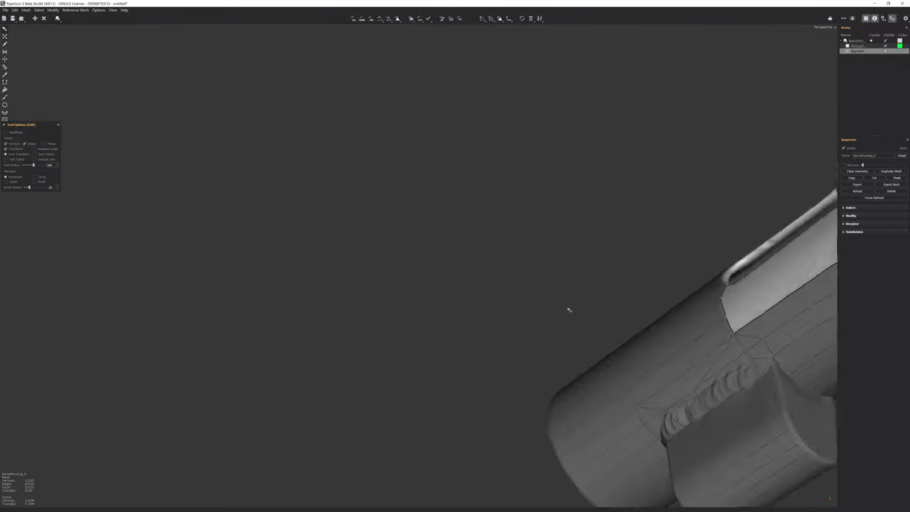
mouse_move(566, 311)
alt+mouse_down()
mouse_move(384, 293)
mouse_move(440, 263)
alt+mouse_up()
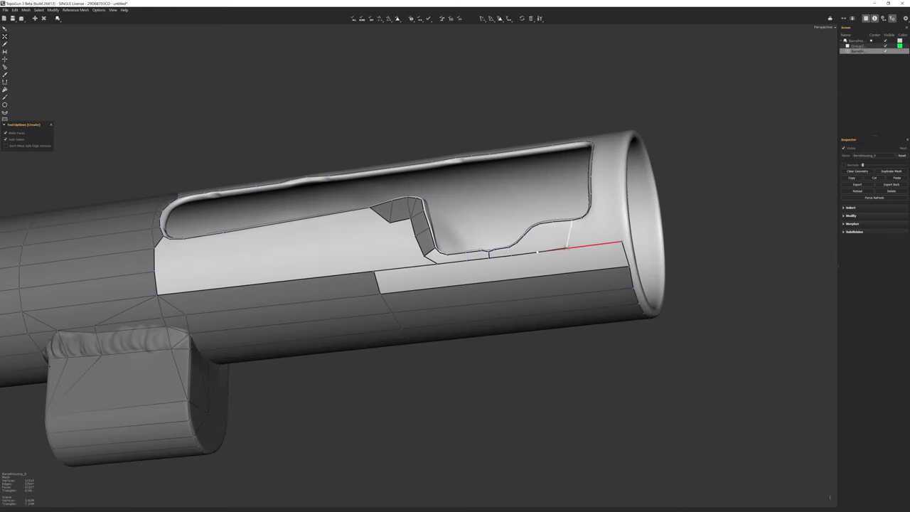
mouse_move(597, 242)
alt+mouse_down()
mouse_move(136, 276)
mouse_move(508, 359)
mouse_move(427, 299)
alt+mouse_up()
alt+drag(618, 205, 326, 74)
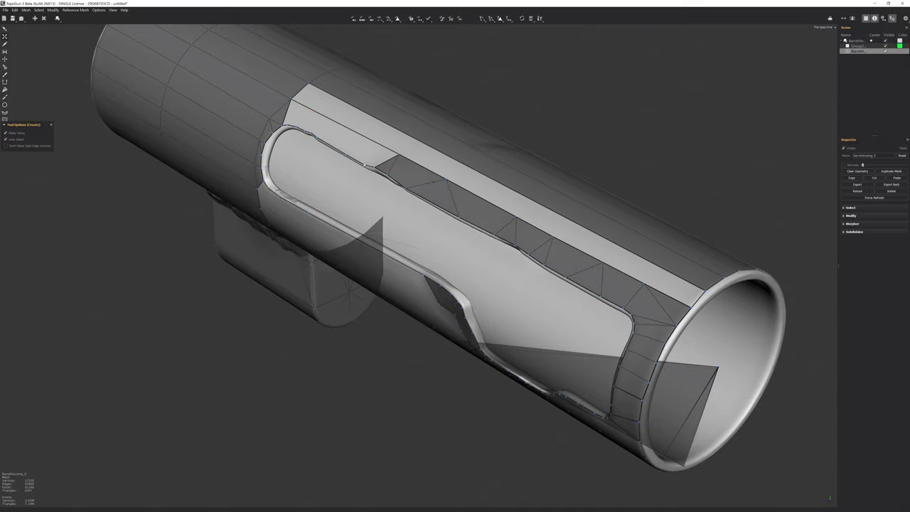
mouse_move(310, 132)
alt+mouse_down()
mouse_move(476, 243)
mouse_move(389, 273)
alt+mouse_up()
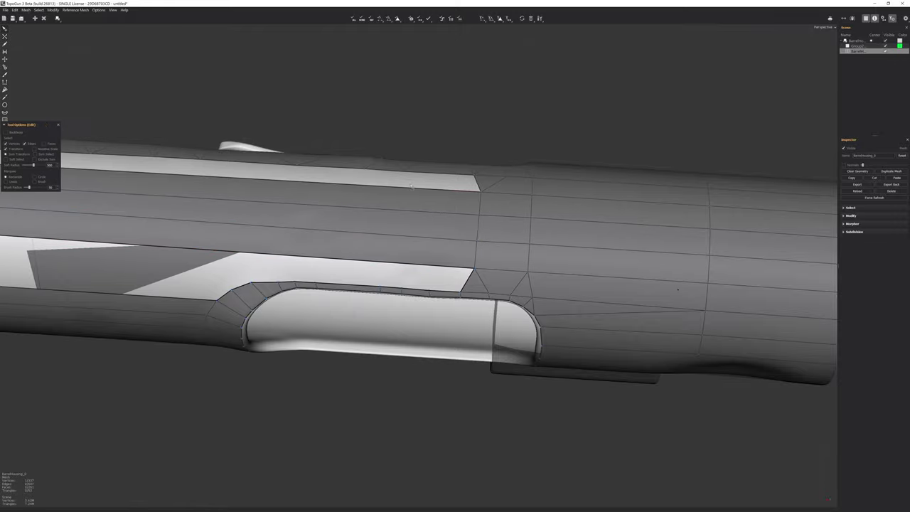
alt+drag(365, 173, 422, 235)
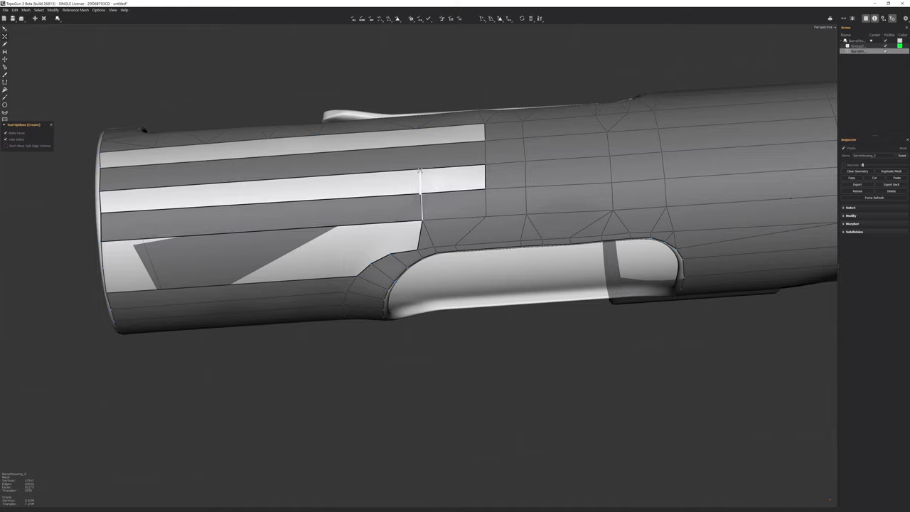
mouse_move(421, 235)
alt+mouse_down()
mouse_move(249, 285)
mouse_move(359, 472)
alt+mouse_up()
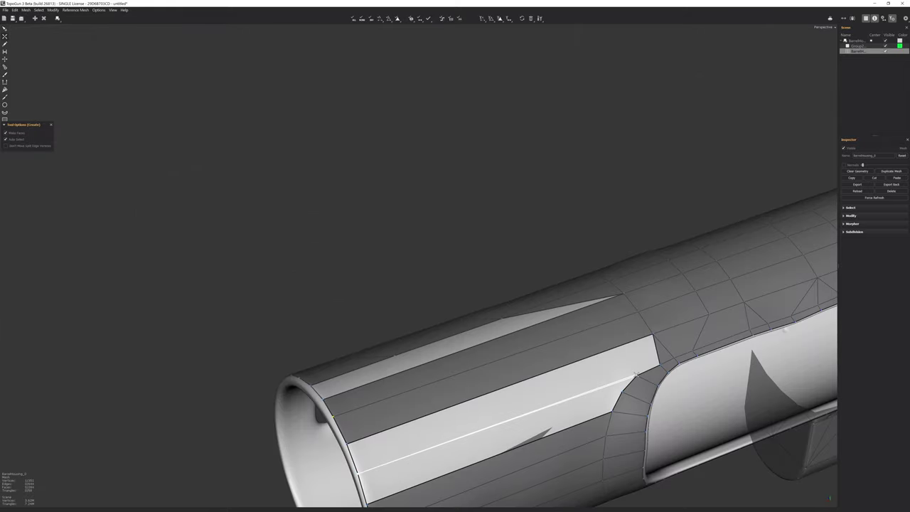
click(635, 373)
- Fill the strip beside the slot with a new face
key(e)
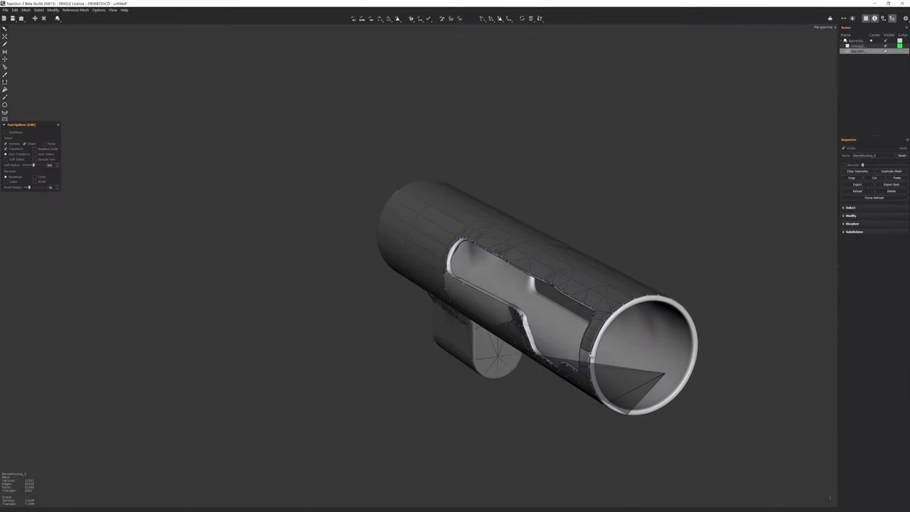
alt+drag(394, 355, 427, 297)
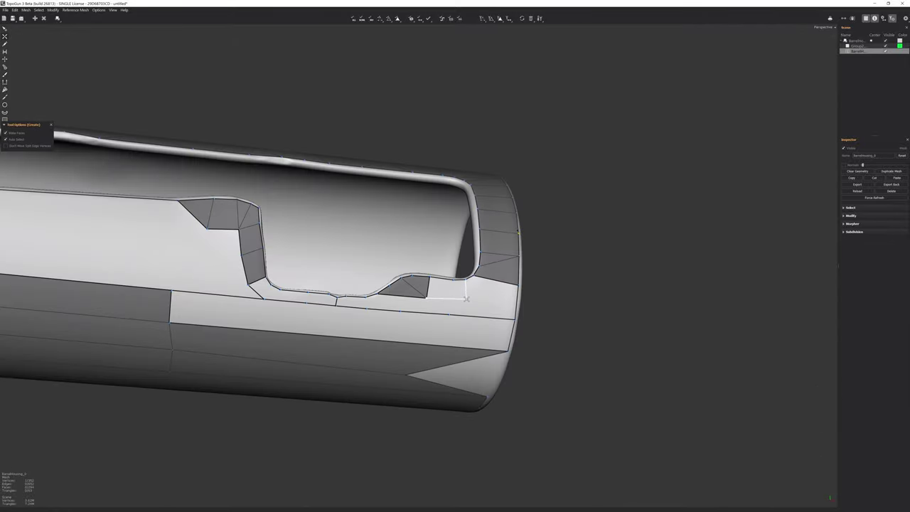
click(465, 299)
key(e)
mouse_move(466, 302)
alt+mouse_down()
mouse_move(524, 317)
mouse_move(447, 298)
alt+mouse_up()
key(c)
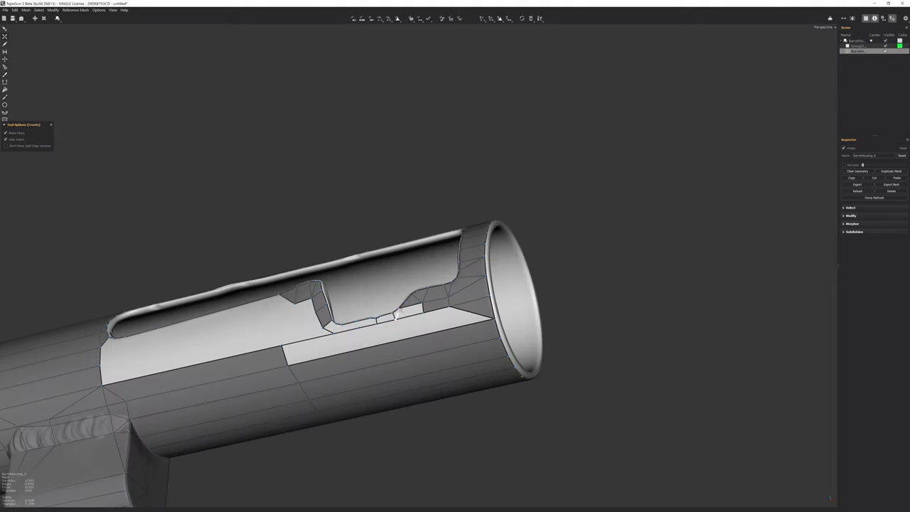
- Fill part of the strip below the slot, then undo the last change
key(e)
alt+drag(370, 319, 401, 298)
key(c)
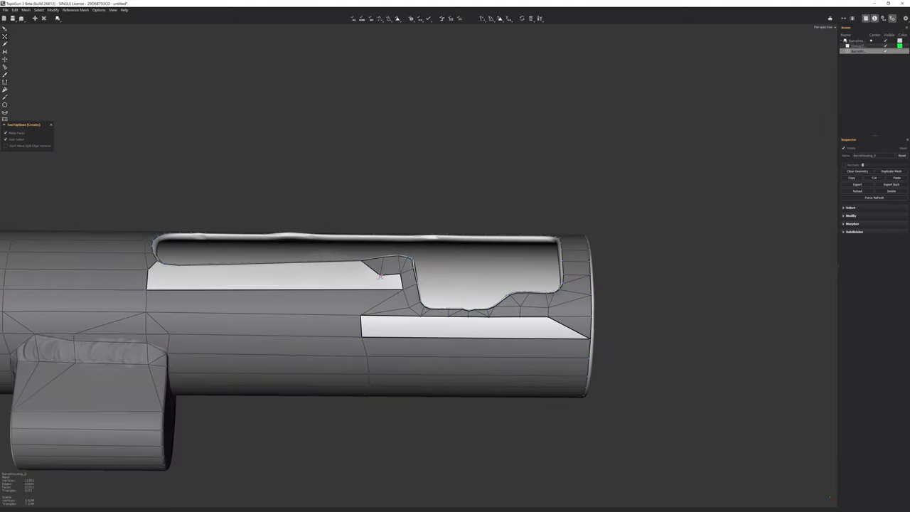
key(e)
key(c)
click(367, 356)
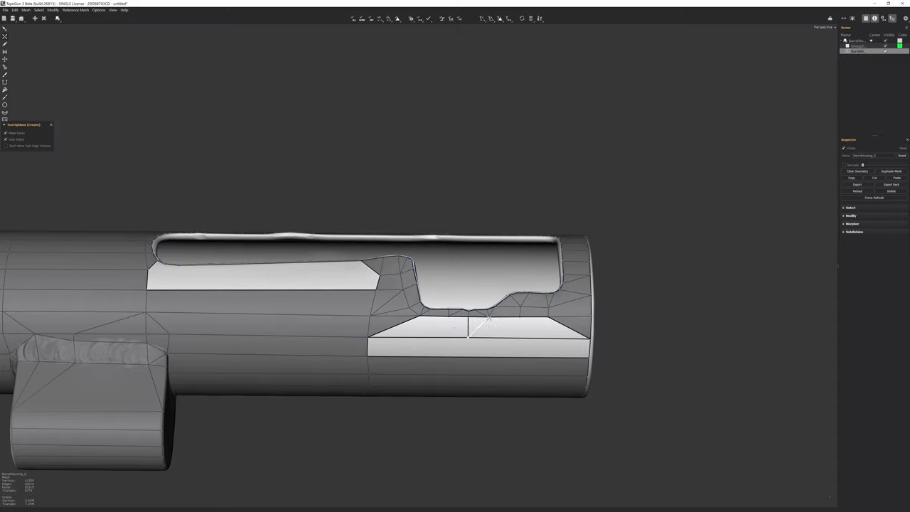
alt+middle_drag(173, 315, 337, 322)
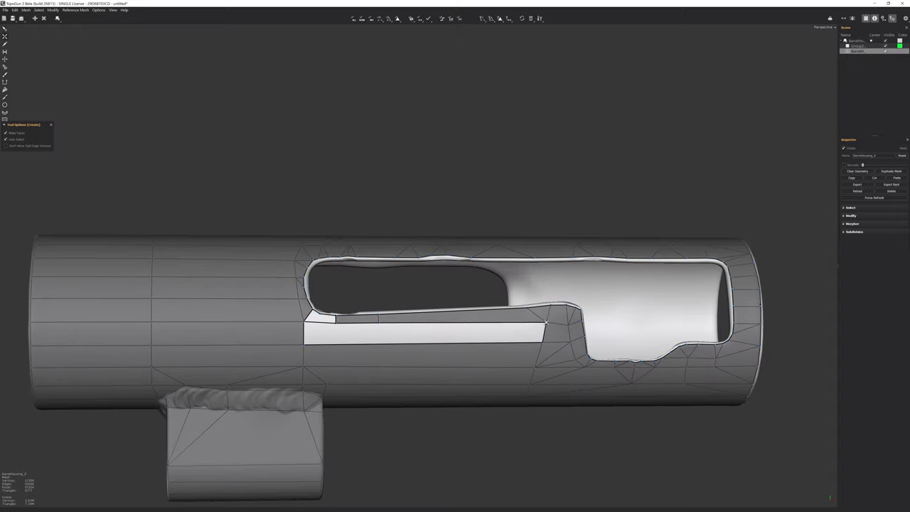
key(e)
key(ctrl+z)
- Extrude the barrel's rim edge loop into the bore so quads line the inner wall
scroll(341, 318, up, 2)
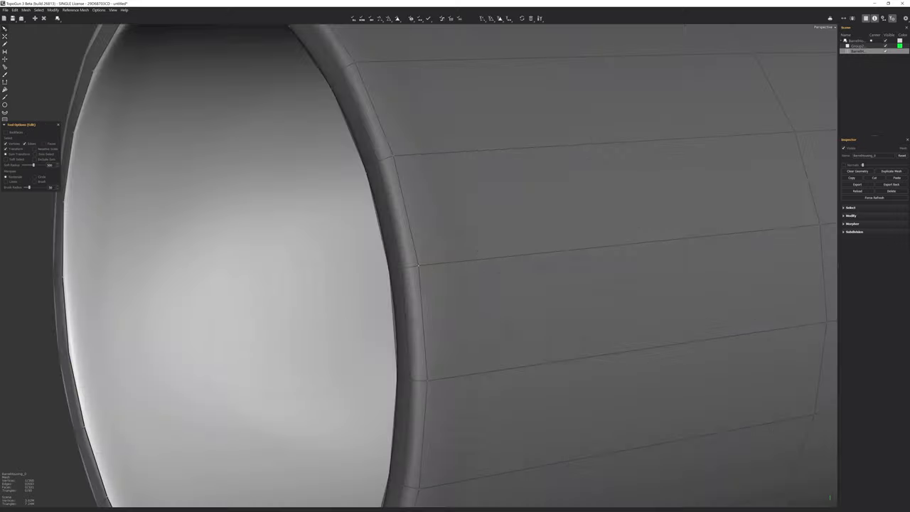
key(x)
alt+drag(342, 317, 274, 310)
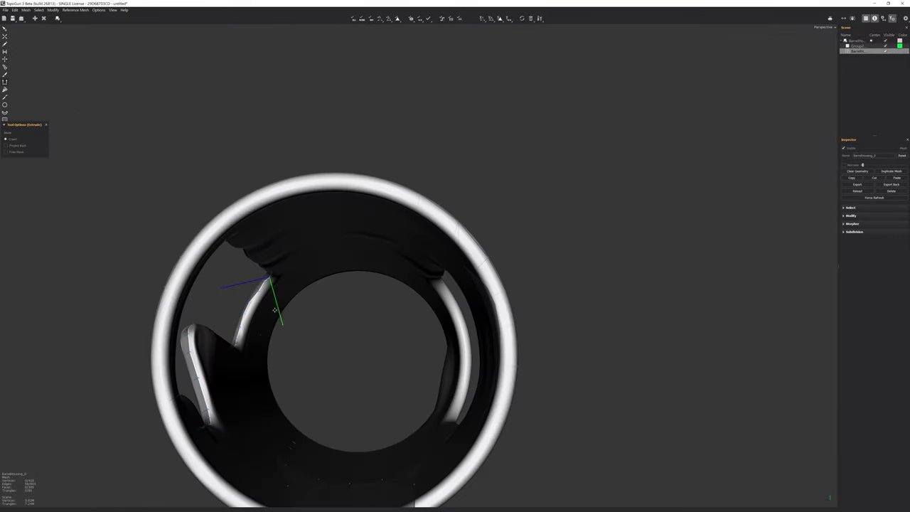
mouse_move(280, 311)
alt+mouse_down()
mouse_move(520, 355)
mouse_move(446, 331)
alt+mouse_up()
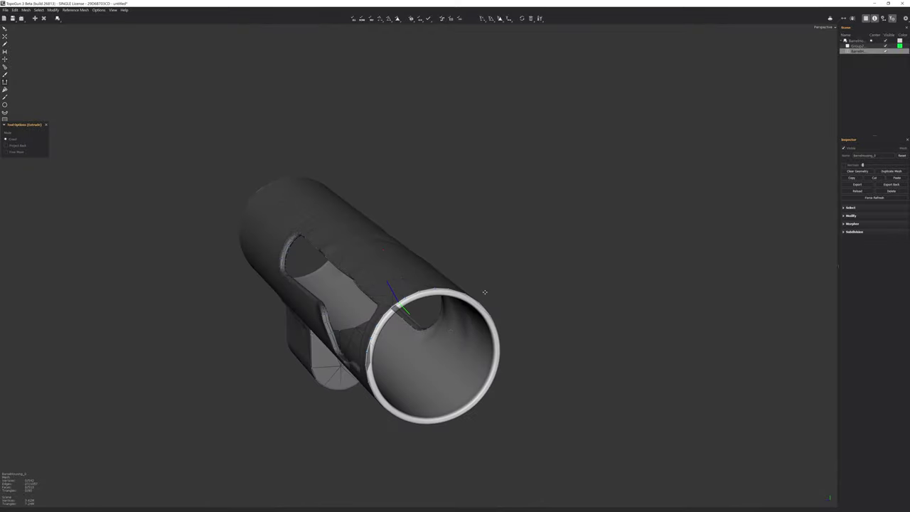
mouse_move(426, 284)
alt+mouse_down()
mouse_move(395, 174)
mouse_move(475, 201)
alt+mouse_up()
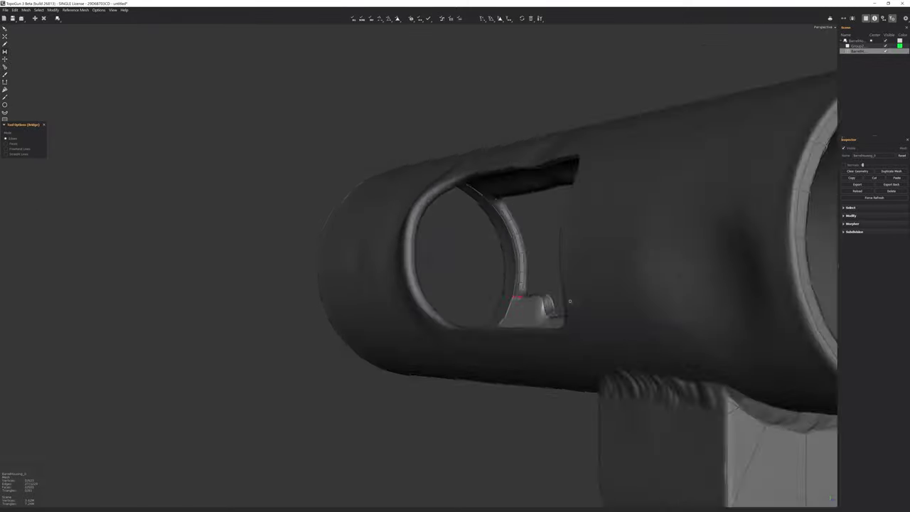
mouse_move(580, 296)
alt+mouse_down()
mouse_move(511, 298)
mouse_move(482, 322)
mouse_move(552, 281)
mouse_move(505, 280)
mouse_move(532, 287)
alt+mouse_up()
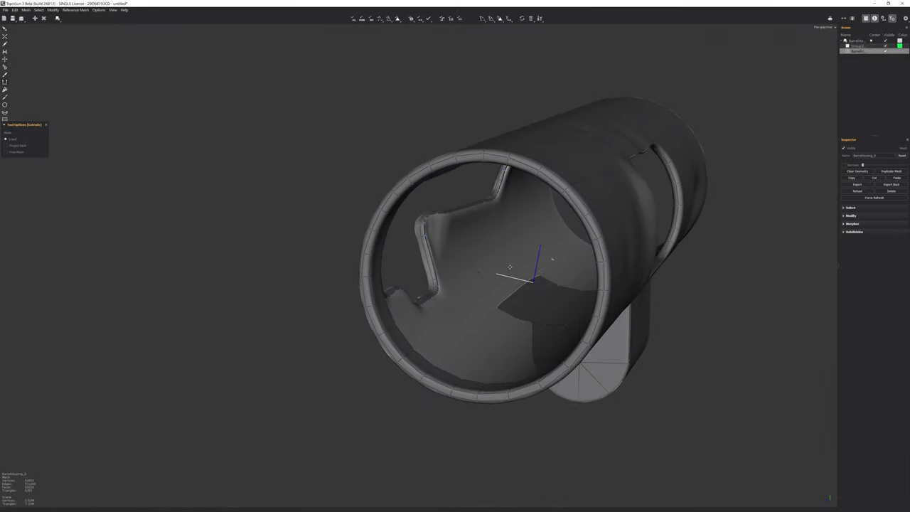
key(w)
alt+drag(492, 205, 530, 247)
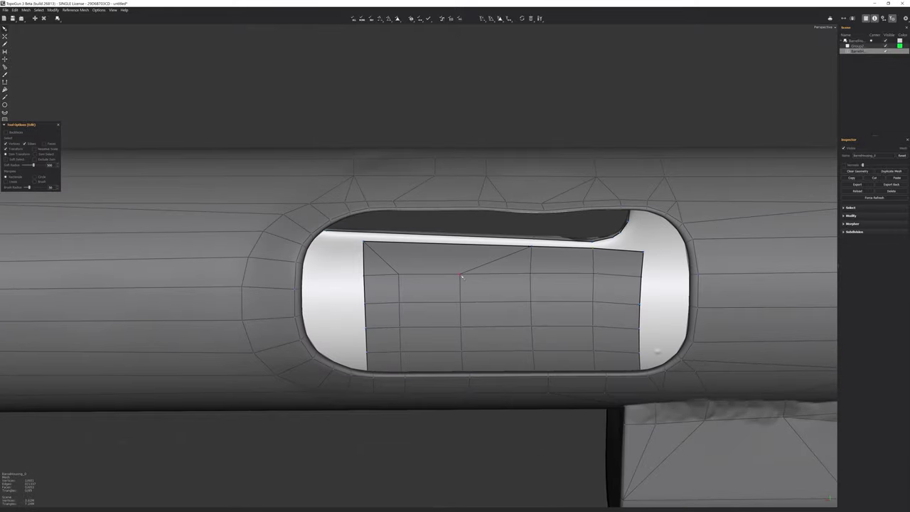
- Frame the slot and its left rounded end from above, ready to create faces
alt+drag(461, 276, 386, 301)
mouse_move(371, 357)
alt+mouse_down()
mouse_move(392, 319)
mouse_move(427, 305)
mouse_move(410, 273)
mouse_move(400, 340)
alt+mouse_up()
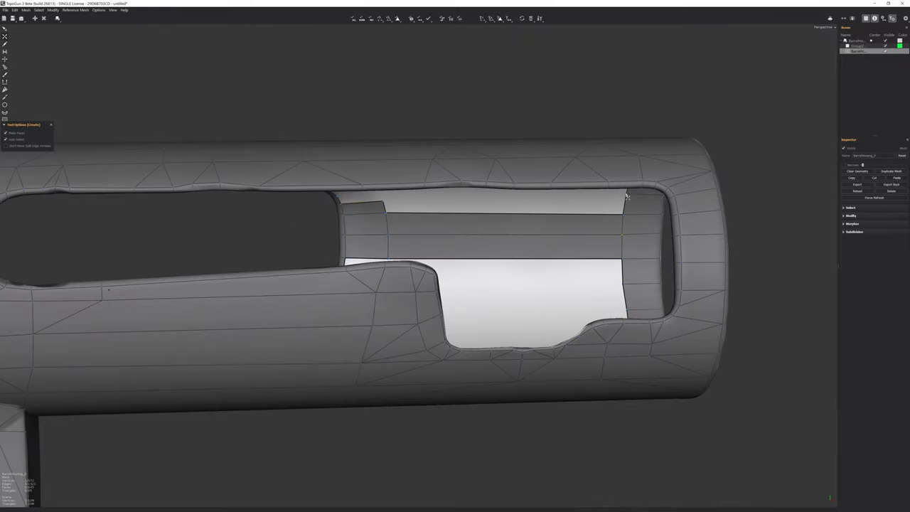
middle_drag(627, 197, 288, 231)
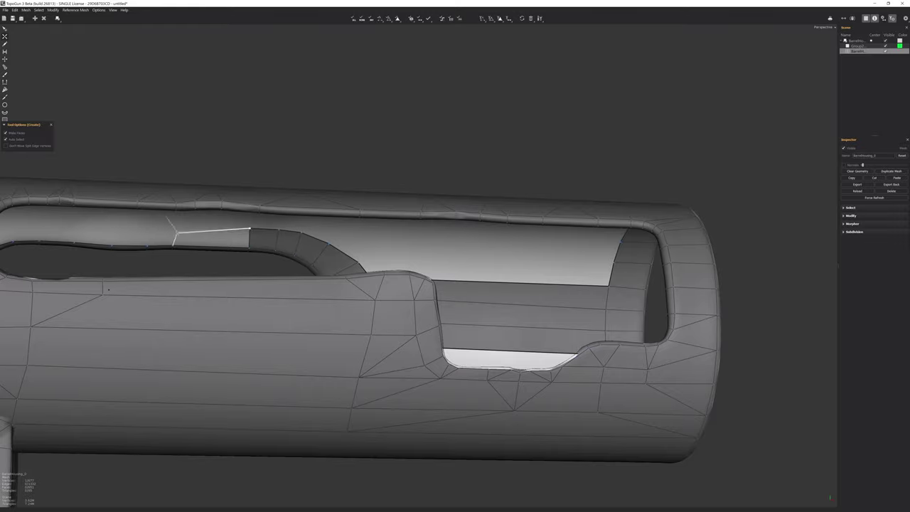
middle_drag(114, 223, 378, 224)
middle_drag(299, 242, 299, 249)
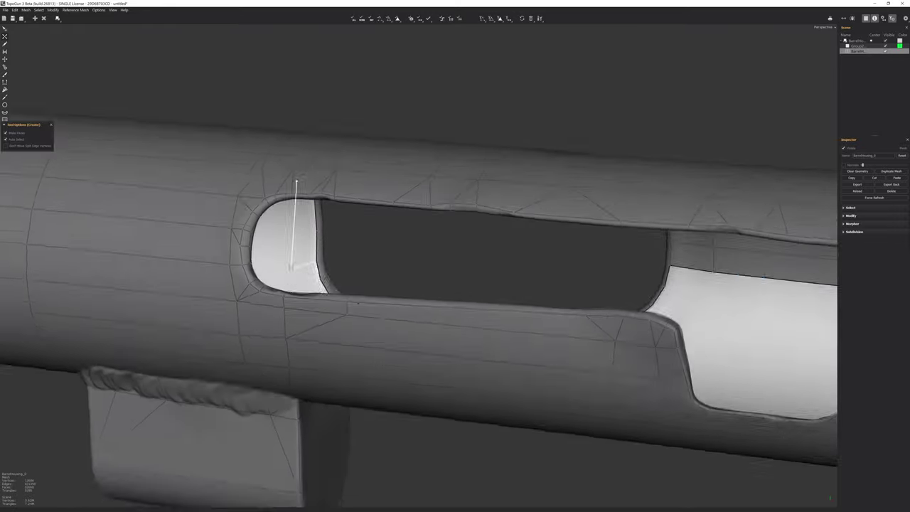
scroll(309, 281, down, 5)
mouse_move(372, 209)
middle_down()
mouse_move(381, 289)
mouse_move(372, 260)
mouse_move(349, 248)
mouse_move(523, 255)
mouse_move(406, 270)
mouse_move(483, 272)
middle_up()
key(c)
key(e)
key(c)
- Reshape the faces inside the slot, undoing the extra quad strip back to a two-quad patch
scroll(447, 305, up, 5)
middle_drag(447, 305, 520, 304)
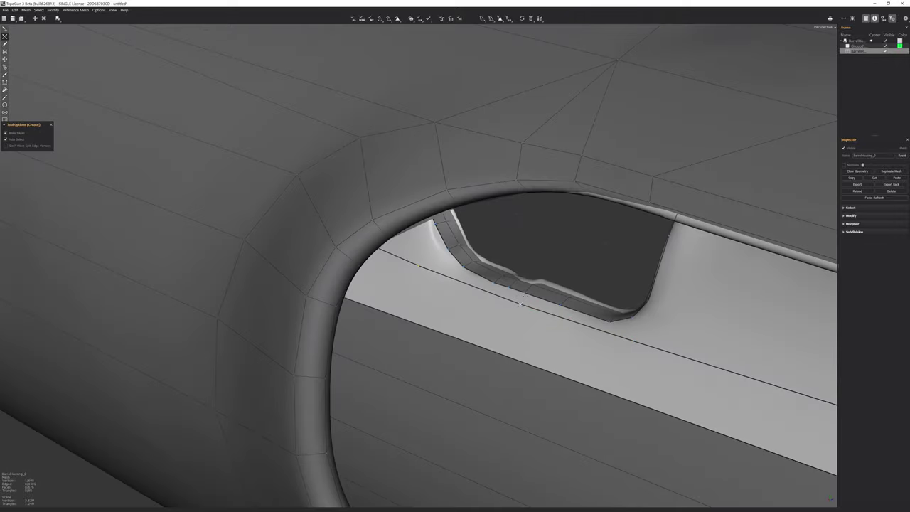
middle_drag(636, 341, 520, 301)
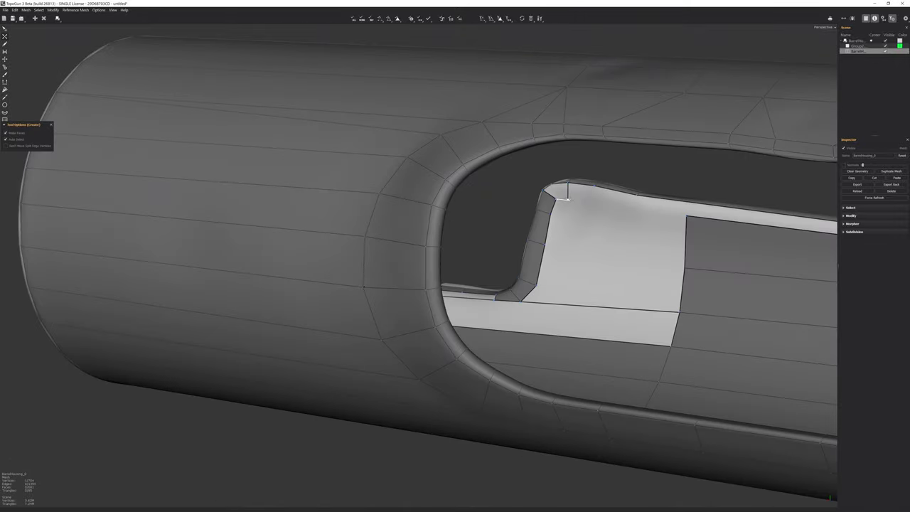
mouse_move(341, 334)
middle_down()
mouse_move(237, 341)
mouse_move(293, 340)
mouse_move(292, 291)
middle_up()
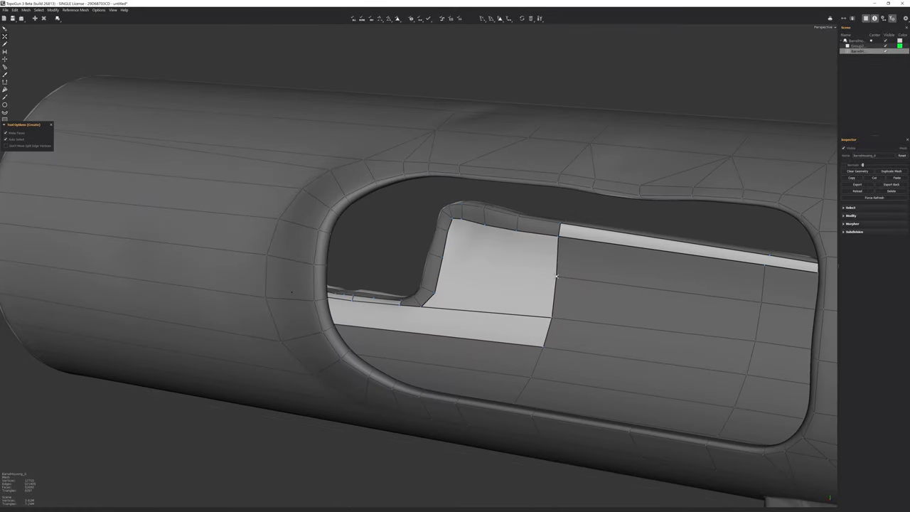
middle_drag(485, 225, 462, 305)
middle_drag(391, 284, 342, 276)
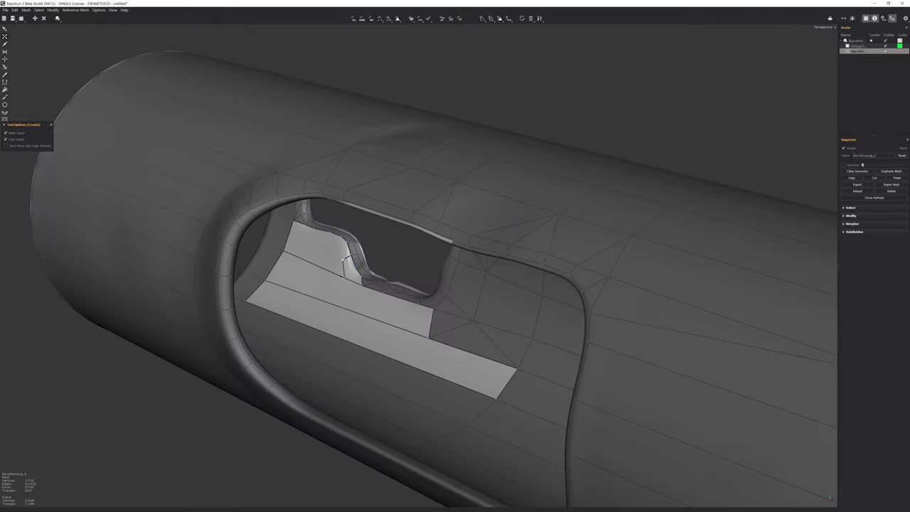
drag(284, 247, 317, 263)
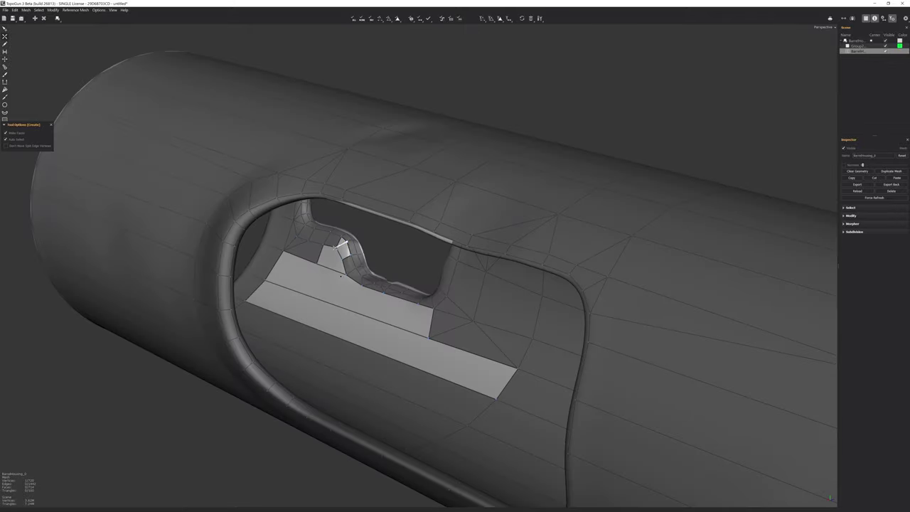
key(ctrl+z)
key(ctrl+z)
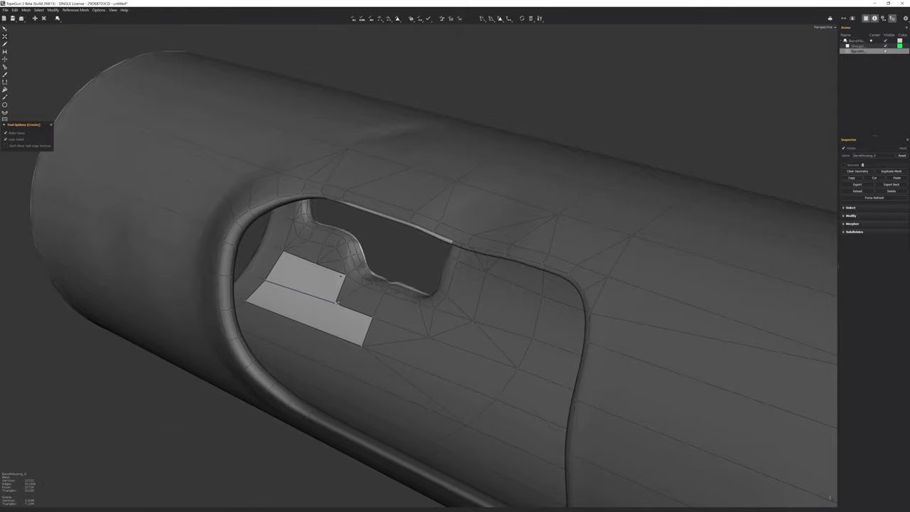
key(ctrl+z)
mouse_move(309, 295)
middle_down()
mouse_move(561, 291)
mouse_move(271, 278)
mouse_move(319, 278)
mouse_move(416, 213)
mouse_move(325, 264)
middle_up()
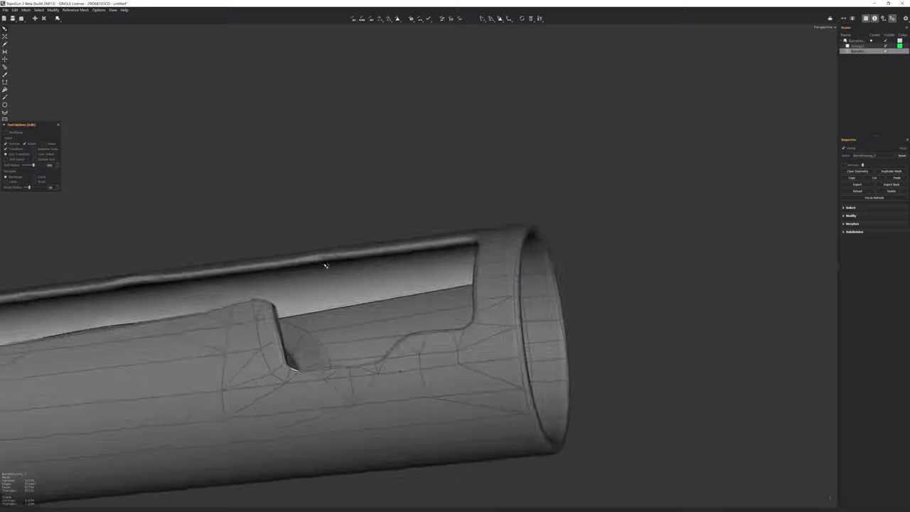
mouse_move(346, 304)
middle_down()
mouse_move(356, 319)
mouse_move(412, 278)
mouse_move(361, 179)
middle_up()
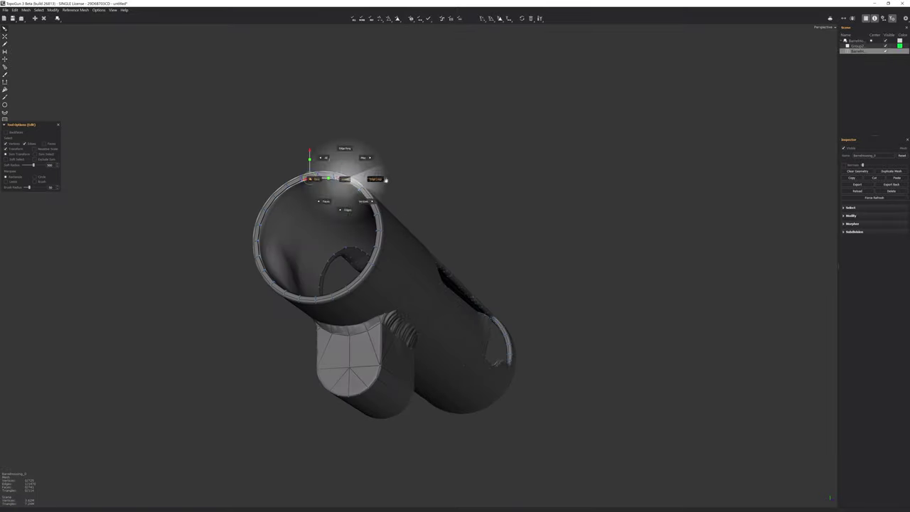
- Draw two new edges inside the bore, from the top rim down the inner wall
key(e)
key(w)
mouse_move(340, 223)
middle_down()
mouse_move(407, 332)
mouse_move(472, 341)
middle_up()
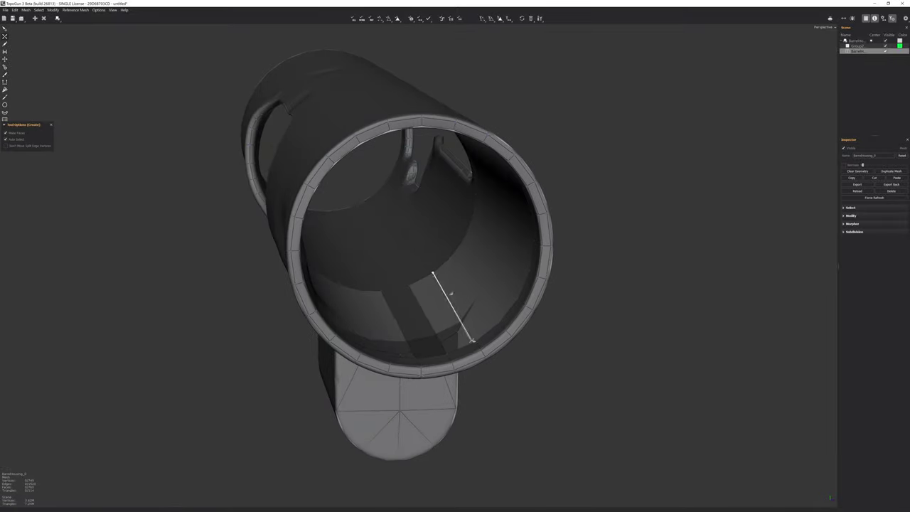
middle_drag(465, 239, 384, 306)
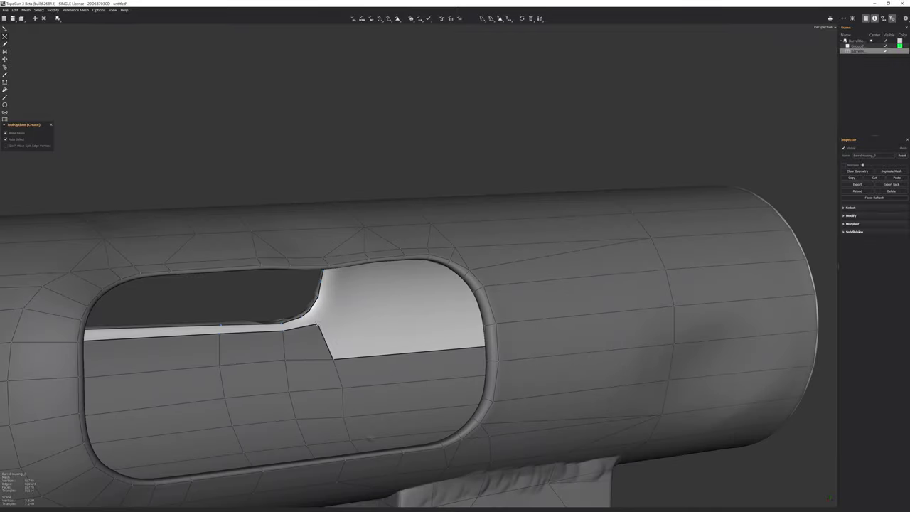
middle_drag(340, 385, 321, 372)
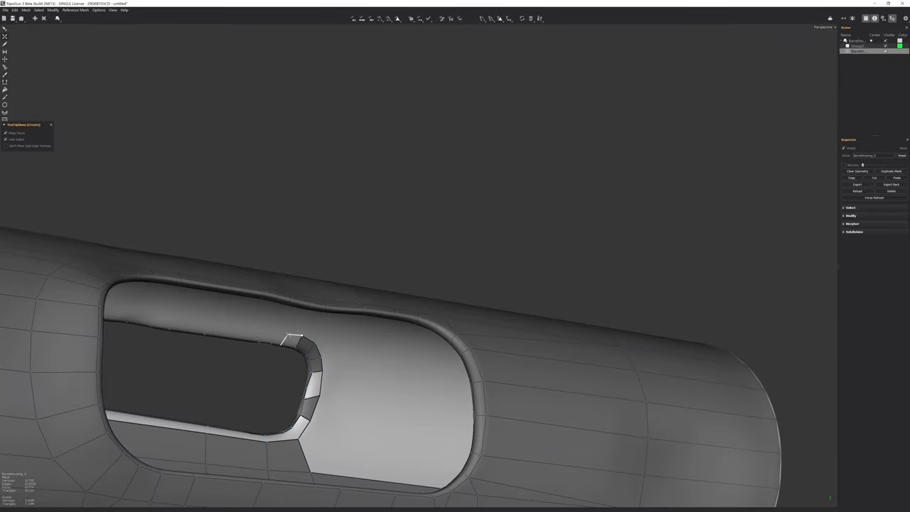
mouse_move(291, 335)
middle_down()
mouse_move(299, 307)
mouse_move(362, 296)
mouse_move(238, 298)
mouse_move(320, 305)
mouse_move(682, 258)
mouse_move(633, 333)
mouse_move(420, 325)
mouse_move(427, 313)
mouse_move(445, 337)
mouse_move(385, 384)
middle_up()
middle_drag(325, 335, 498, 432)
scroll(455, 423, up, 3)
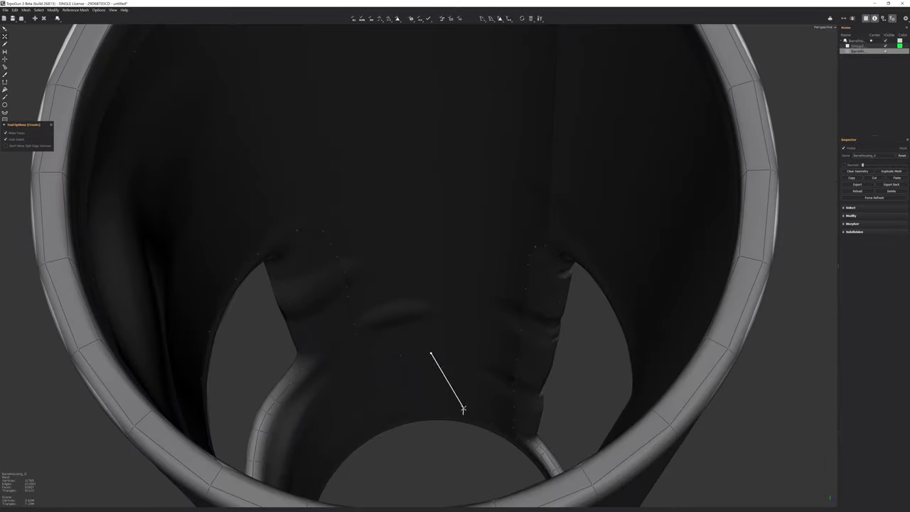
middle_drag(432, 354, 481, 51)
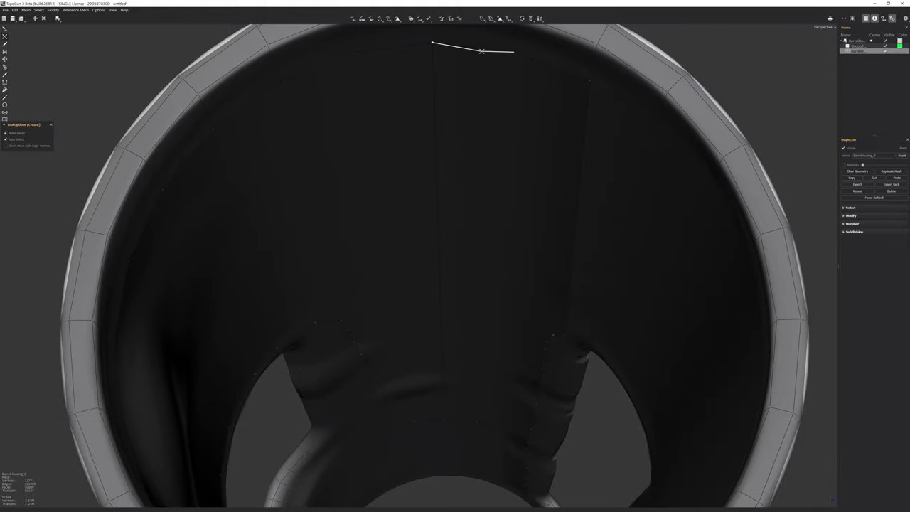
drag(279, 82, 339, 312)
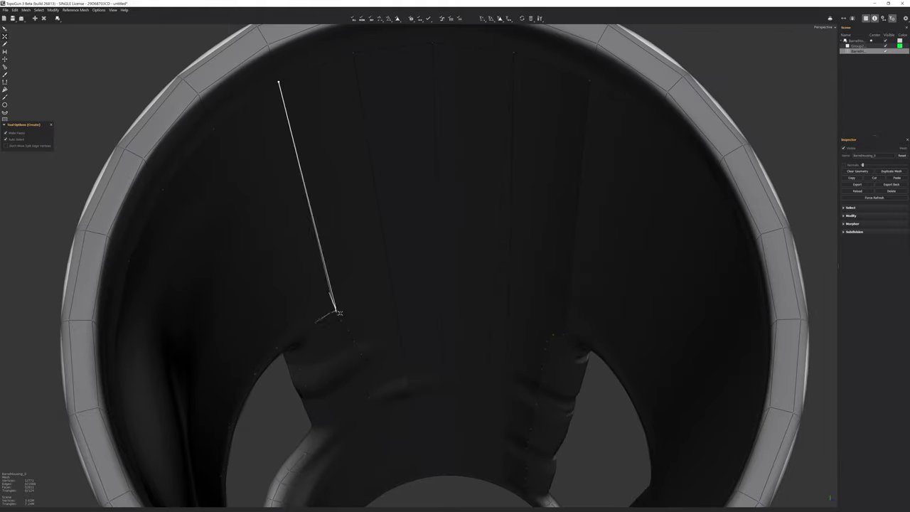
- Inspect the barrel's open end and slot from outside at several angles
middle_drag(274, 341, 453, 282)
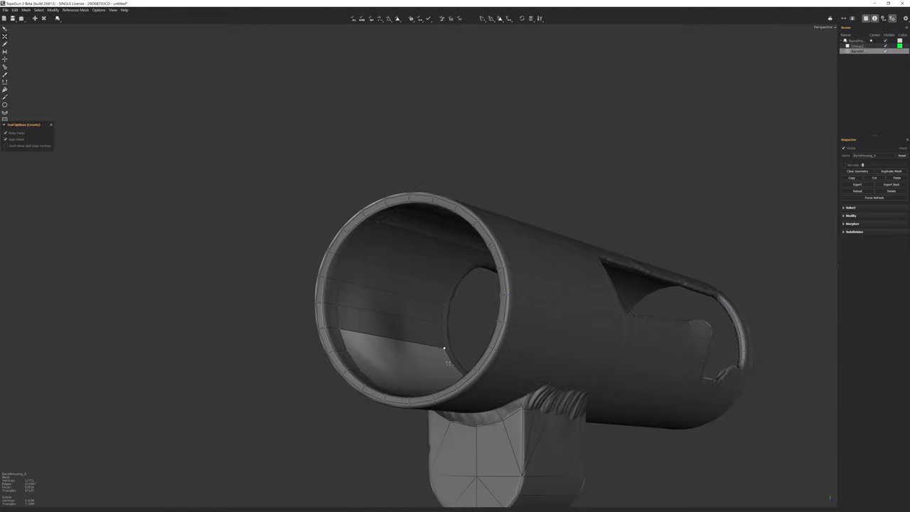
middle_drag(448, 363, 382, 347)
key(e)
middle_drag(478, 321, 685, 325)
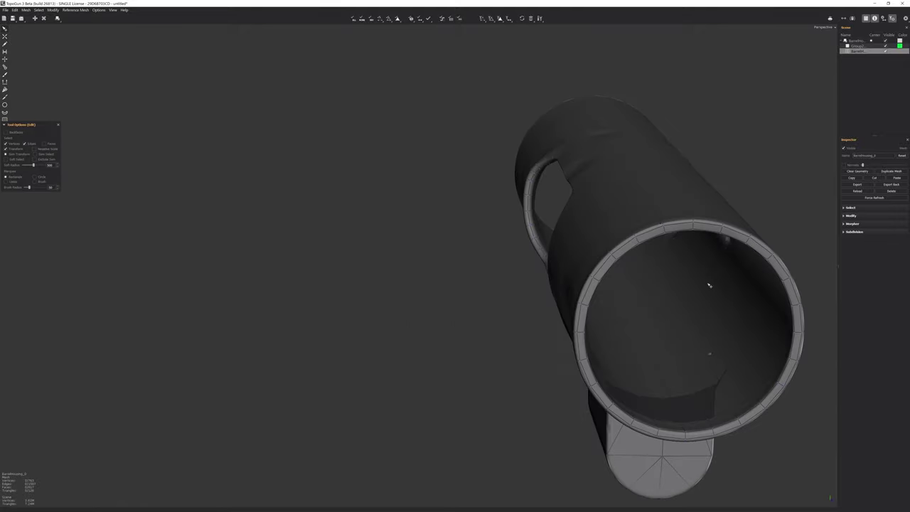
mouse_move(709, 285)
middle_down()
mouse_move(338, 261)
mouse_move(439, 276)
mouse_move(408, 282)
mouse_move(426, 334)
mouse_move(730, 376)
mouse_move(458, 302)
middle_up()
scroll(425, 266, up, 3)
scroll(426, 334, up, 5)
key(c)
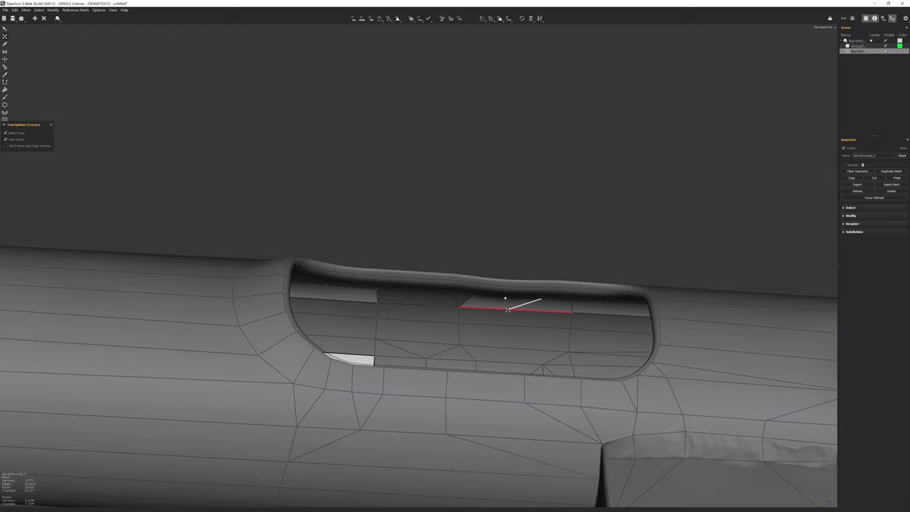
middle_drag(572, 311, 535, 310)
mouse_move(537, 368)
middle_down()
mouse_move(404, 344)
mouse_move(424, 352)
middle_up()
middle_drag(527, 298, 510, 186)
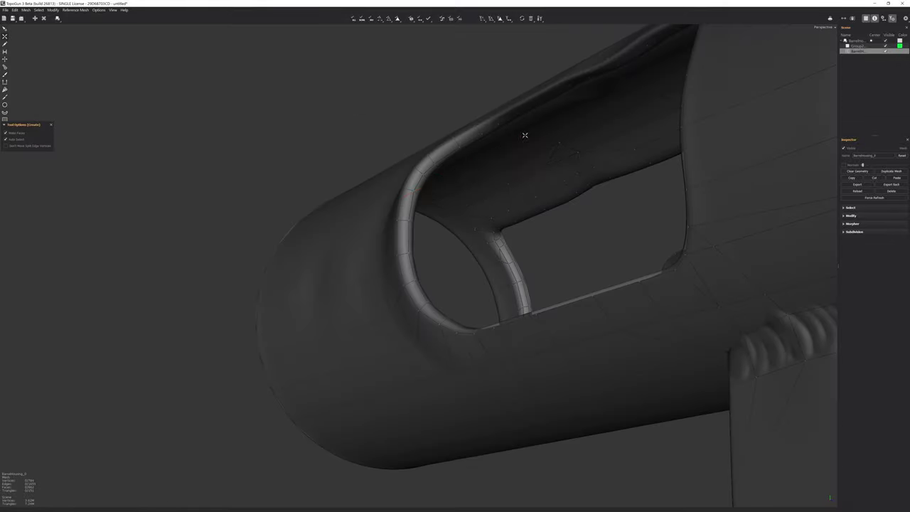
- Stroke a tube along the bolt's cylinder in Front view and confirm it as geometry
key(e)
scroll(524, 135, down, 5)
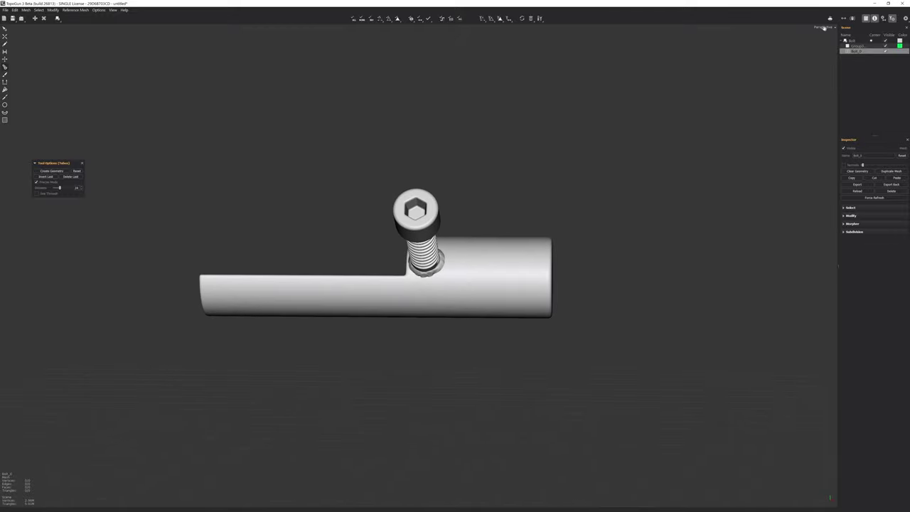
drag(538, 195, 530, 367)
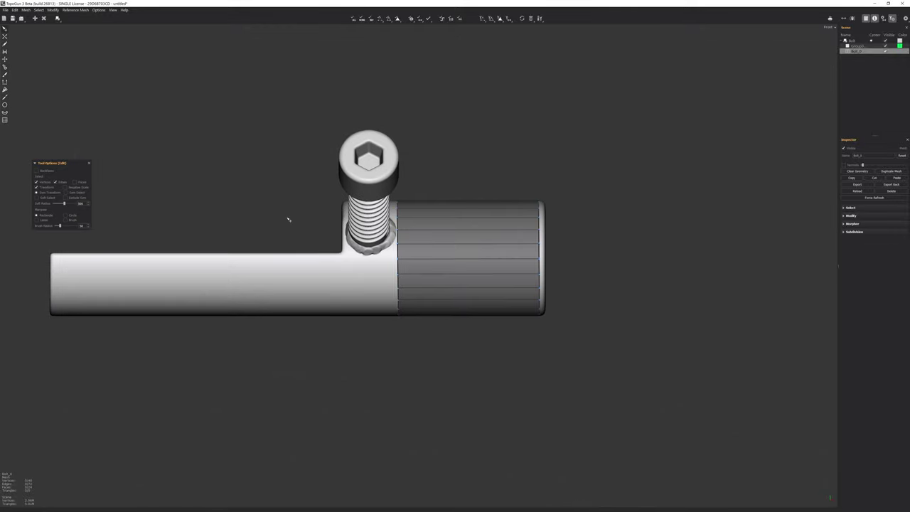
middle_drag(286, 218, 341, 234)
middle_drag(421, 279, 448, 277)
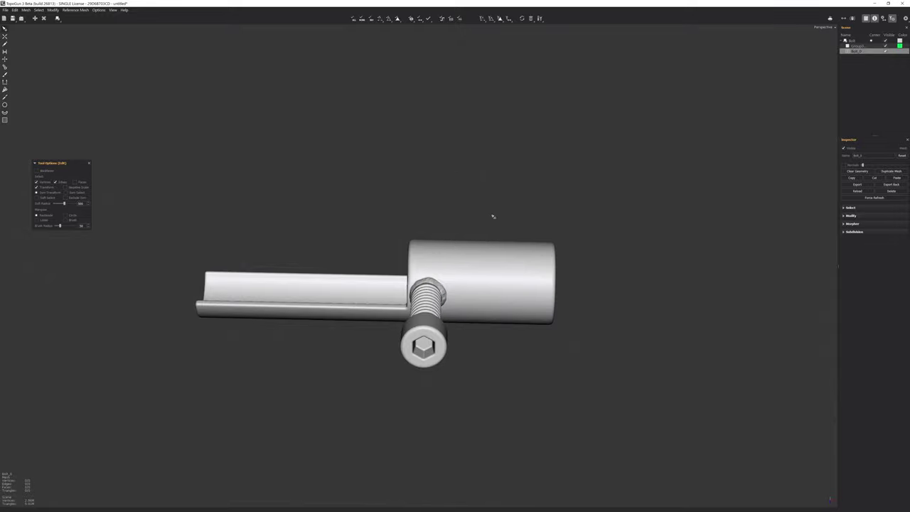
click(823, 27)
click(828, 35)
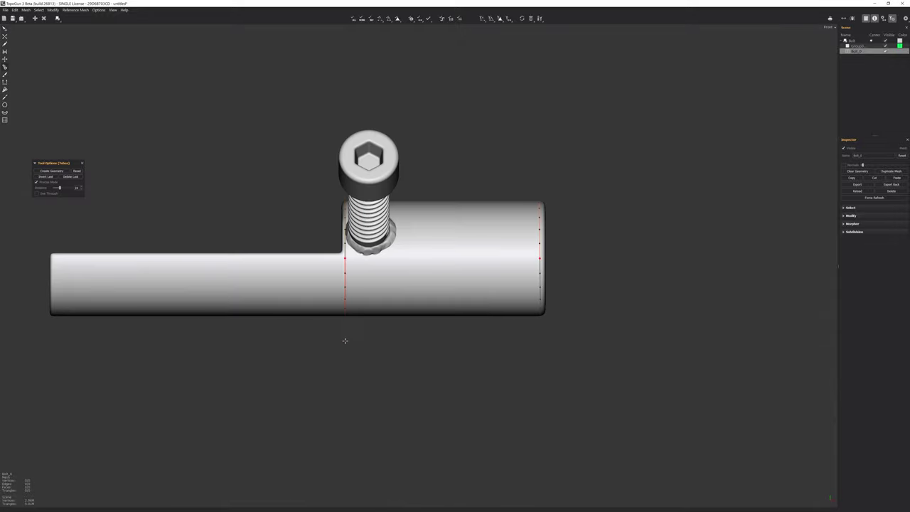
key(Return)
- Close in on where the bolt enters the tube and refine faces there with Create and Edit
middle_drag(345, 340, 398, 312)
key(c)
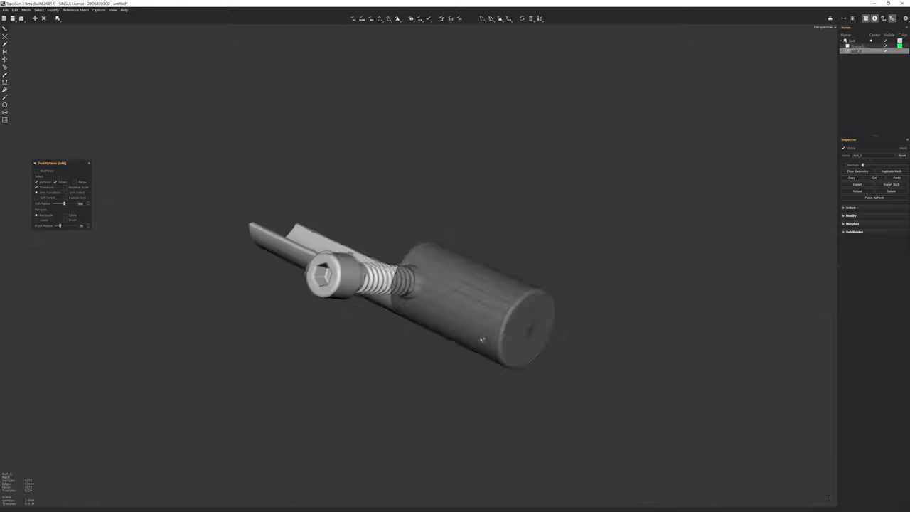
mouse_move(484, 366)
middle_down()
mouse_move(455, 298)
mouse_move(426, 313)
mouse_move(441, 270)
mouse_move(497, 284)
mouse_move(441, 270)
mouse_move(426, 242)
mouse_move(483, 263)
mouse_move(470, 234)
mouse_move(441, 256)
mouse_move(497, 285)
mouse_move(668, 334)
mouse_move(436, 311)
mouse_move(547, 311)
mouse_move(518, 314)
mouse_move(393, 202)
mouse_move(385, 216)
middle_up()
key(e)
key(c)
key(e)
- Draw an edge from the tube's top rim and inspect along the cut pipe's interior
drag(385, 216, 366, 379)
middle_drag(412, 221, 491, 263)
key(e)
scroll(501, 269, up, 5)
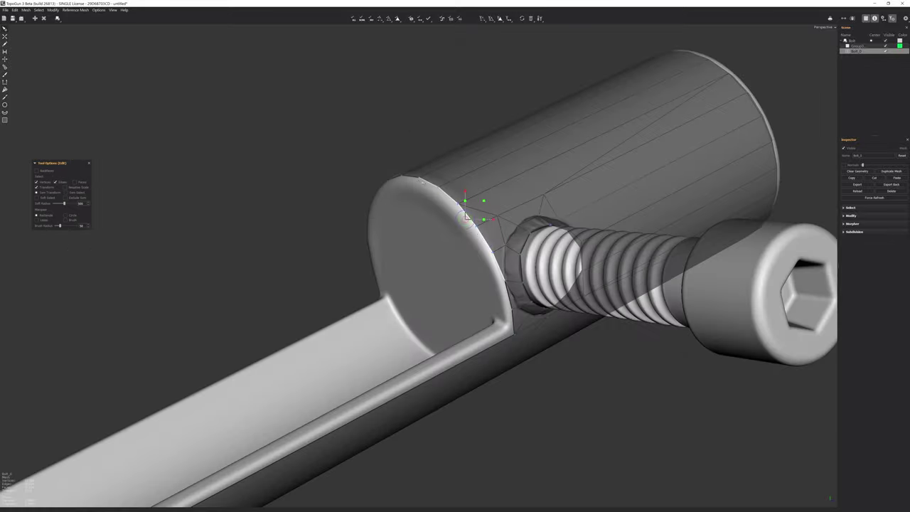
mouse_move(466, 217)
middle_down()
mouse_move(398, 235)
mouse_move(324, 284)
mouse_move(352, 224)
middle_up()
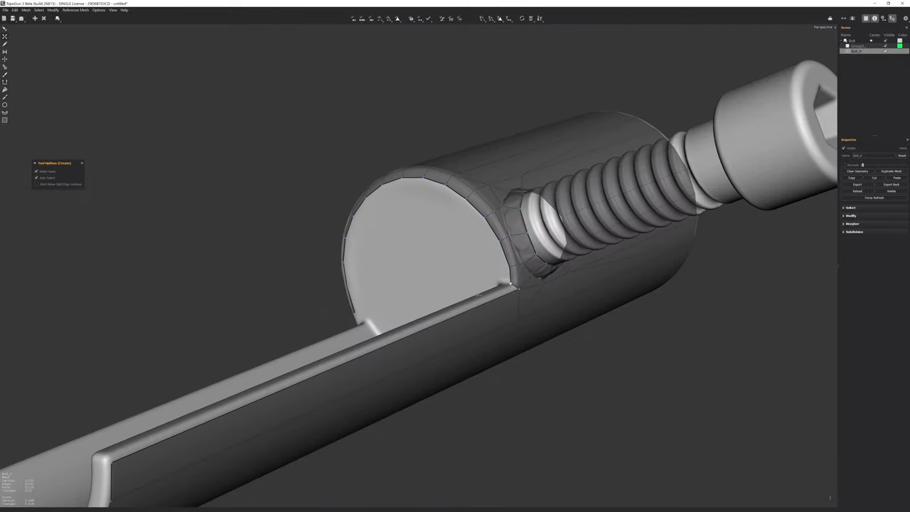
mouse_move(511, 284)
middle_down()
mouse_move(522, 264)
mouse_move(269, 276)
middle_up()
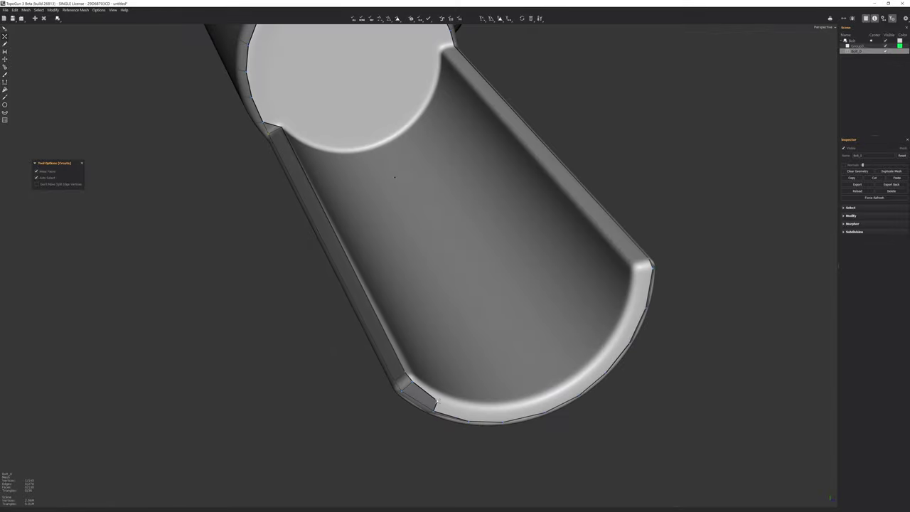
middle_drag(394, 177, 363, 257)
mouse_move(450, 192)
middle_down()
mouse_move(395, 177)
mouse_move(459, 170)
mouse_move(448, 175)
middle_up()
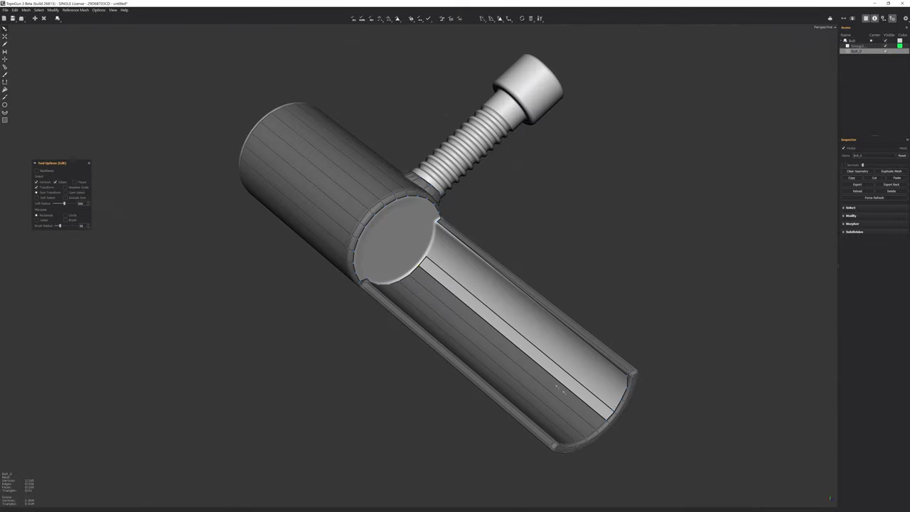
- Cap the pipe's open end loop using the fill option from the quick-action menu
key(w)
scroll(478, 221, up, 5)
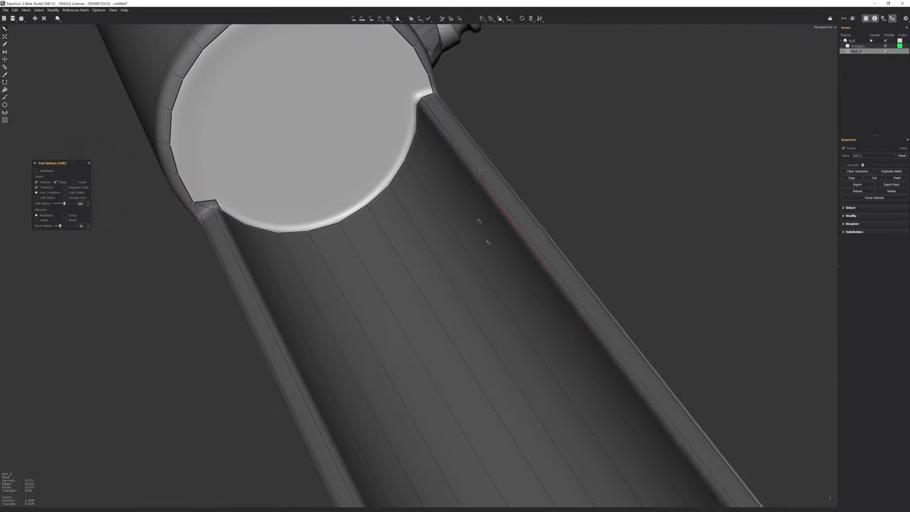
middle_drag(421, 106, 526, 135)
key(q)
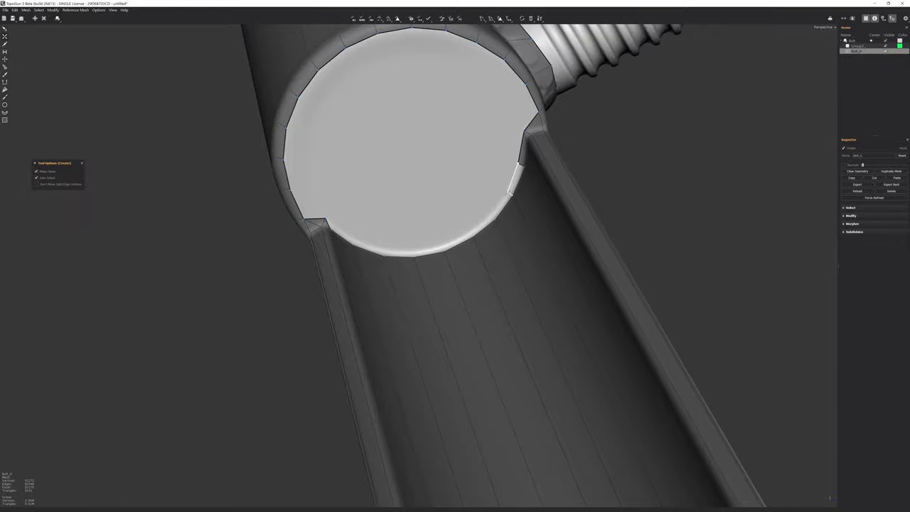
scroll(398, 235, down, 5)
key(w)
right_click(473, 251)
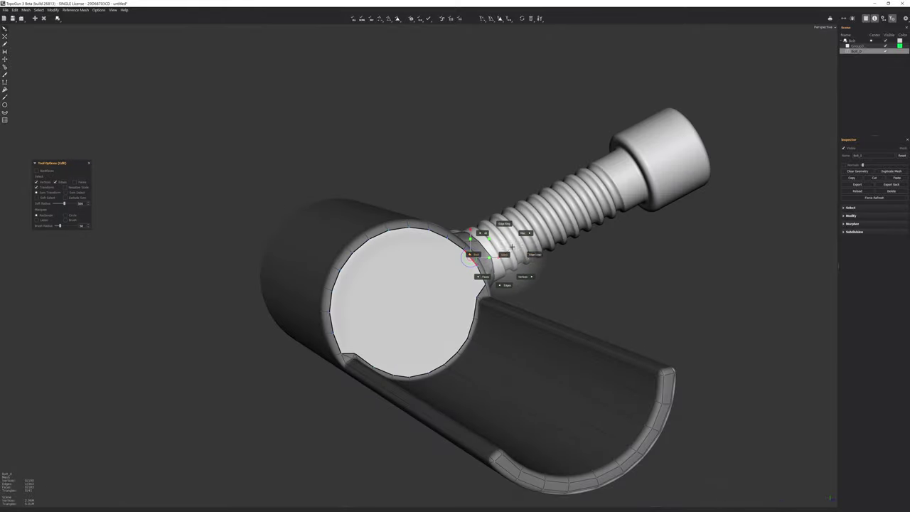
click(512, 247)
scroll(418, 249, down, 5)
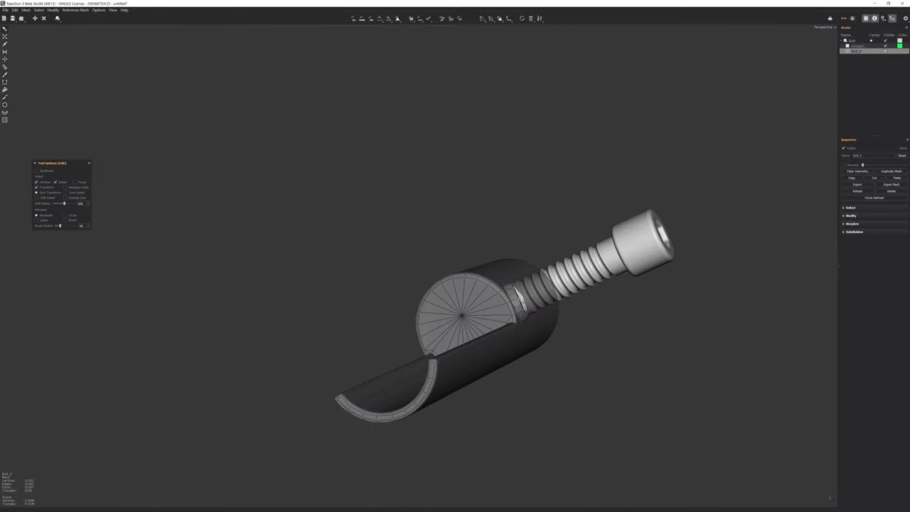
scroll(519, 299, up, 5)
- Stand the bolt upright over the pipe and build quads along its threads from a close side view
key(q)
mouse_move(519, 299)
middle_down()
mouse_move(418, 266)
mouse_move(475, 183)
mouse_move(541, 299)
mouse_move(567, 295)
middle_up()
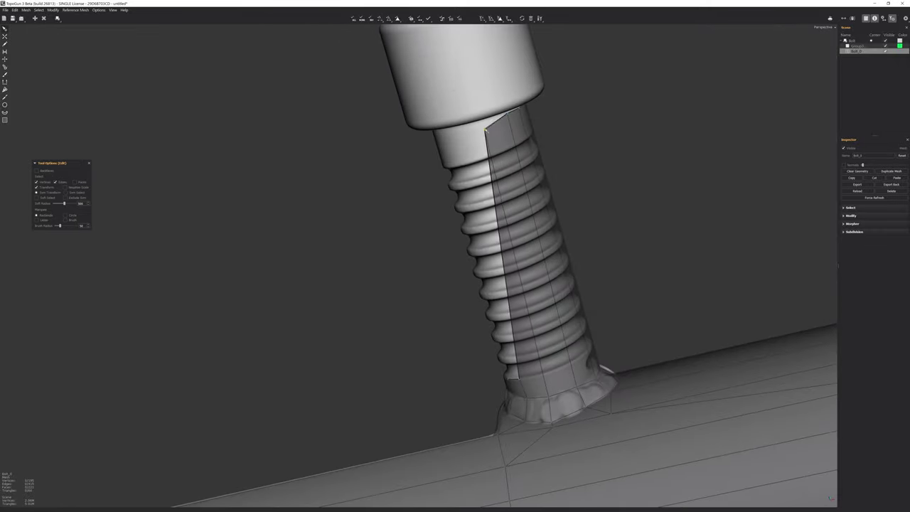
middle_drag(505, 117, 490, 364)
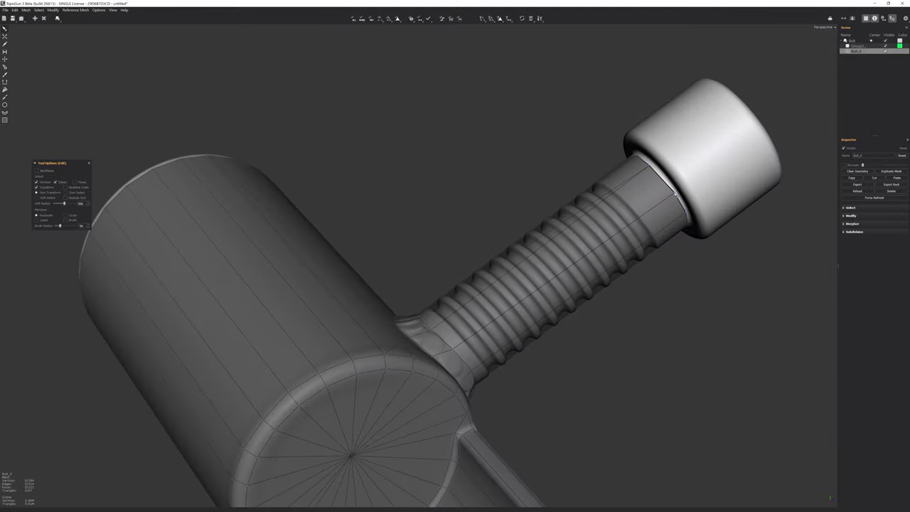
mouse_move(674, 190)
middle_down()
mouse_move(385, 265)
mouse_move(394, 265)
middle_up()
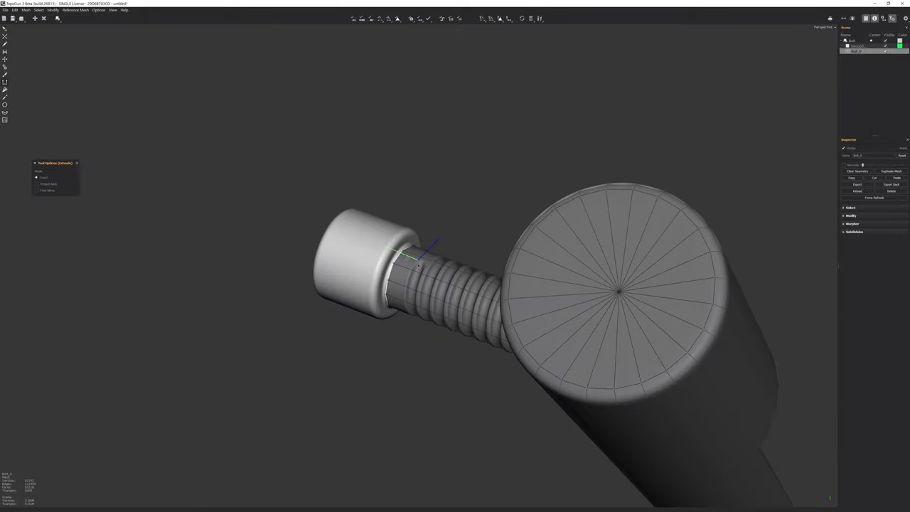
middle_drag(356, 260, 462, 219)
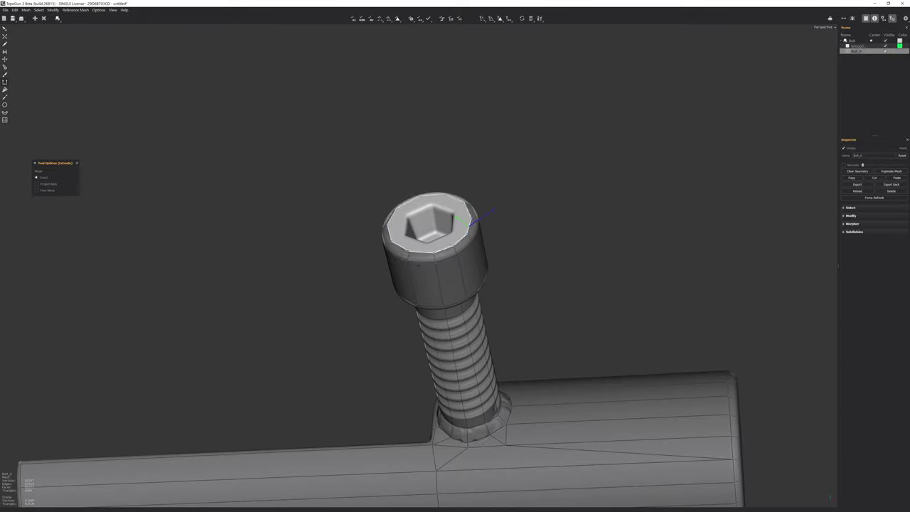
mouse_move(429, 285)
middle_down()
mouse_move(419, 265)
mouse_move(453, 231)
middle_up()
key(c)
mouse_move(455, 284)
middle_down()
mouse_move(441, 278)
mouse_move(469, 262)
mouse_move(441, 274)
mouse_move(455, 270)
middle_up()
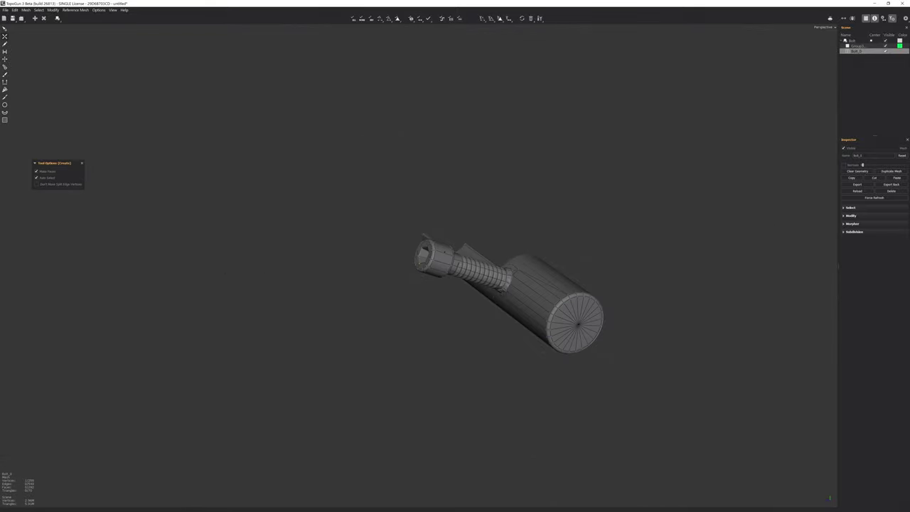
mouse_move(556, 268)
middle_down()
mouse_move(412, 308)
mouse_move(447, 230)
mouse_move(421, 290)
mouse_move(424, 268)
mouse_move(464, 269)
middle_up()
mouse_move(445, 225)
middle_down()
mouse_move(542, 227)
mouse_move(445, 224)
mouse_move(427, 235)
mouse_move(444, 224)
mouse_move(471, 242)
mouse_move(213, 151)
middle_up()
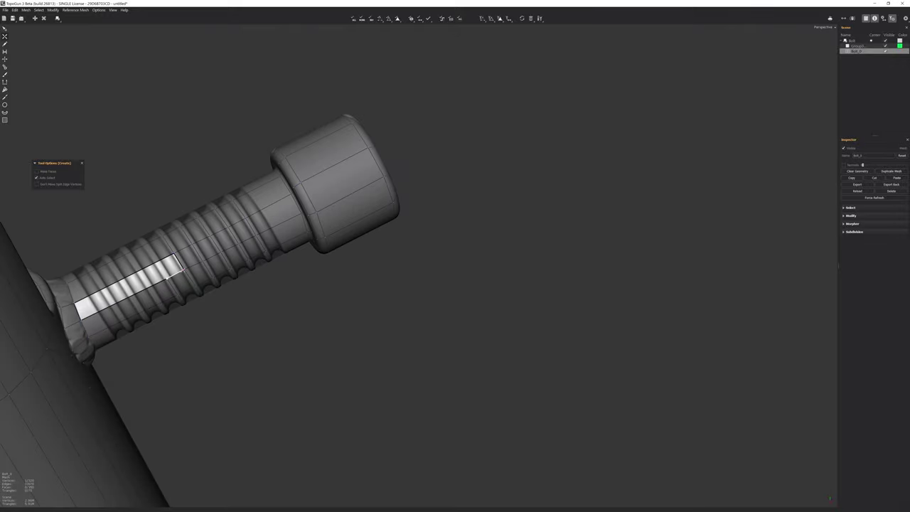
- Extend quads around the bolt's threads and move the new vertices to follow the grooves
mouse_move(156, 262)
middle_down()
mouse_move(377, 209)
mouse_move(313, 361)
mouse_move(444, 383)
mouse_move(500, 314)
mouse_move(206, 225)
mouse_move(264, 270)
mouse_move(579, 325)
mouse_move(663, 263)
middle_up()
mouse_move(647, 201)
middle_down()
mouse_move(431, 320)
mouse_move(369, 341)
mouse_move(484, 306)
middle_up()
key(e)
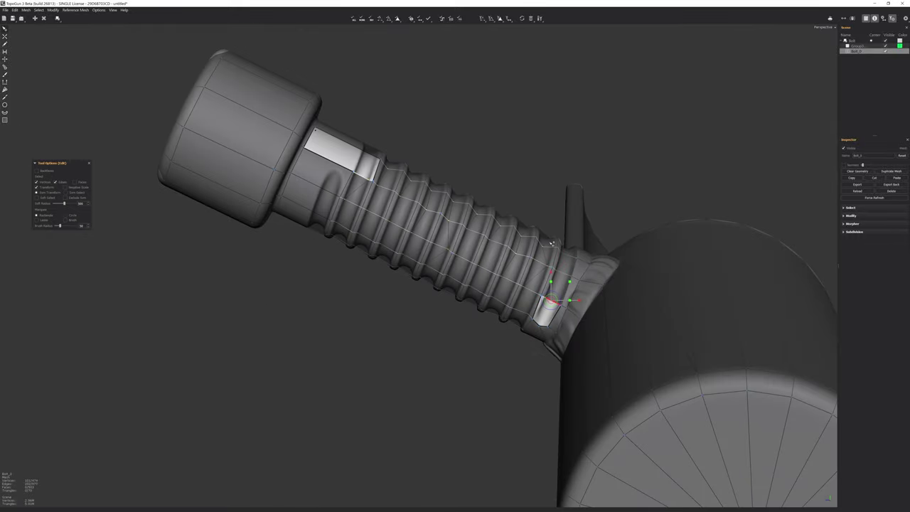
mouse_move(552, 299)
middle_down()
mouse_move(610, 142)
mouse_move(554, 185)
mouse_move(636, 133)
mouse_move(637, 162)
mouse_move(619, 170)
mouse_move(572, 147)
mouse_move(540, 95)
mouse_move(557, 203)
mouse_move(540, 173)
mouse_move(611, 230)
mouse_move(550, 204)
mouse_move(540, 242)
mouse_move(443, 260)
mouse_move(420, 299)
mouse_move(381, 271)
mouse_move(389, 212)
mouse_move(484, 276)
mouse_move(378, 192)
mouse_move(391, 190)
mouse_move(343, 190)
mouse_move(351, 173)
mouse_move(467, 196)
mouse_move(510, 251)
mouse_move(389, 276)
mouse_move(398, 270)
mouse_move(465, 296)
mouse_move(433, 277)
mouse_move(404, 281)
middle_up()
key(e)
key(c)
key(e)
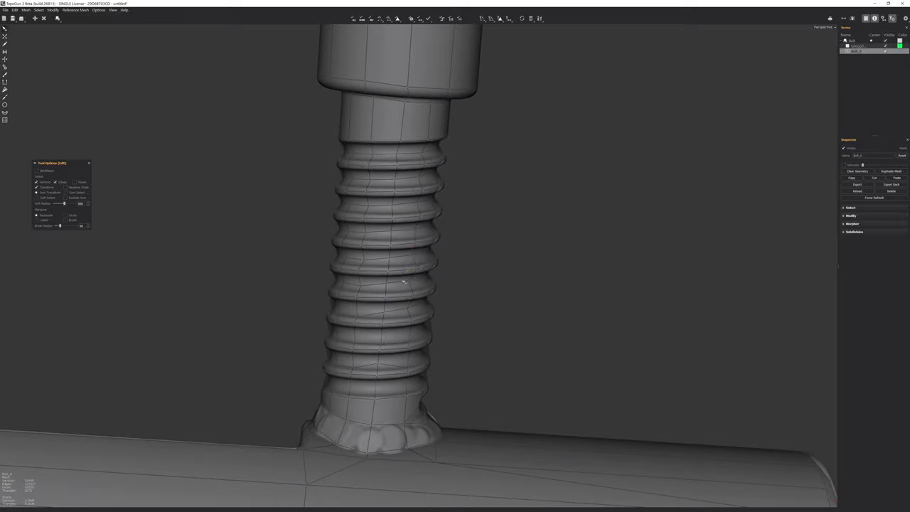
mouse_move(409, 313)
middle_down()
mouse_move(444, 332)
mouse_move(364, 335)
mouse_move(474, 316)
mouse_move(339, 345)
mouse_move(334, 356)
mouse_move(589, 323)
middle_up()
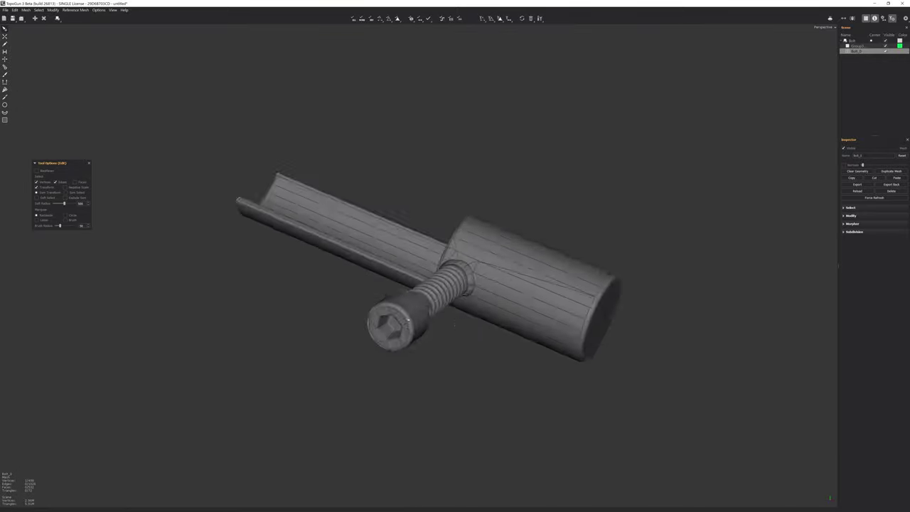
- Add faces on the bolt head, orbiting around it while switching between Create and Edit
key(c)
scroll(409, 322, up, 5)
mouse_move(356, 376)
middle_down()
mouse_move(441, 211)
mouse_move(475, 243)
mouse_move(502, 364)
mouse_move(448, 327)
mouse_move(420, 252)
mouse_move(403, 268)
mouse_move(373, 274)
mouse_move(339, 329)
middle_up()
key(e)
key(e)
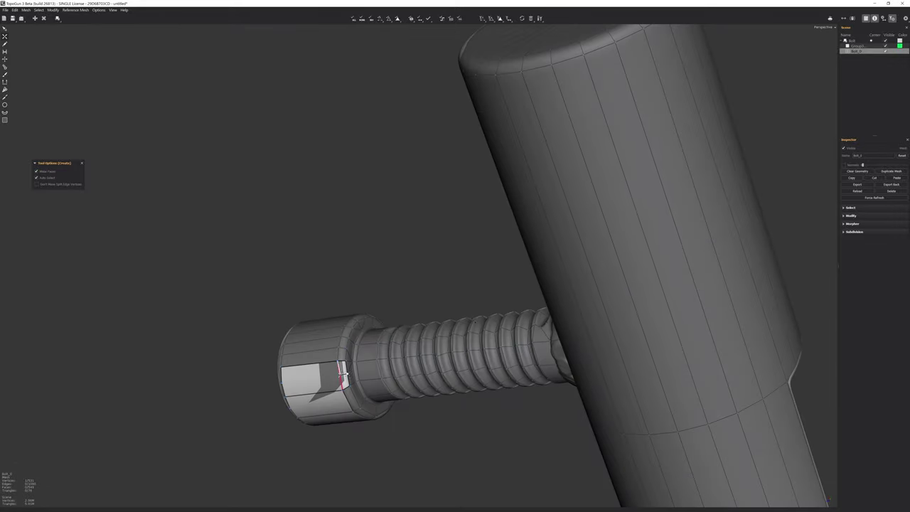
key(e)
mouse_move(342, 373)
middle_down()
mouse_move(362, 405)
mouse_move(352, 241)
mouse_move(353, 322)
mouse_move(280, 316)
middle_up()
key(e)
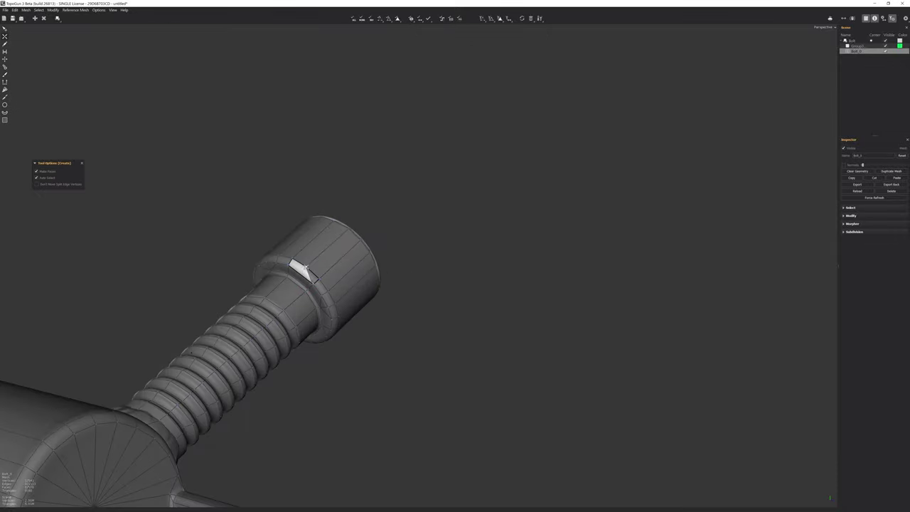
key(e)
middle_drag(370, 283, 387, 306)
key(c)
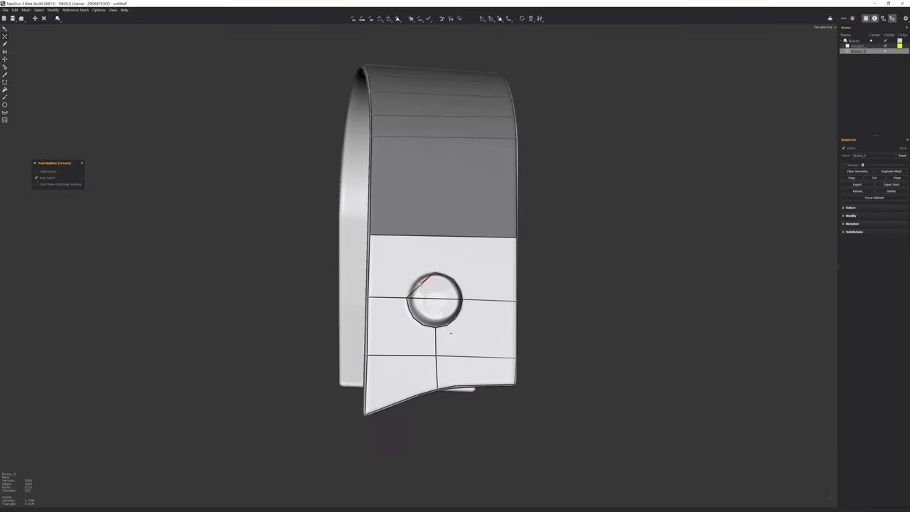
- Orbit around the brace and zoom out to frame its hole and both brace parts
key(e)
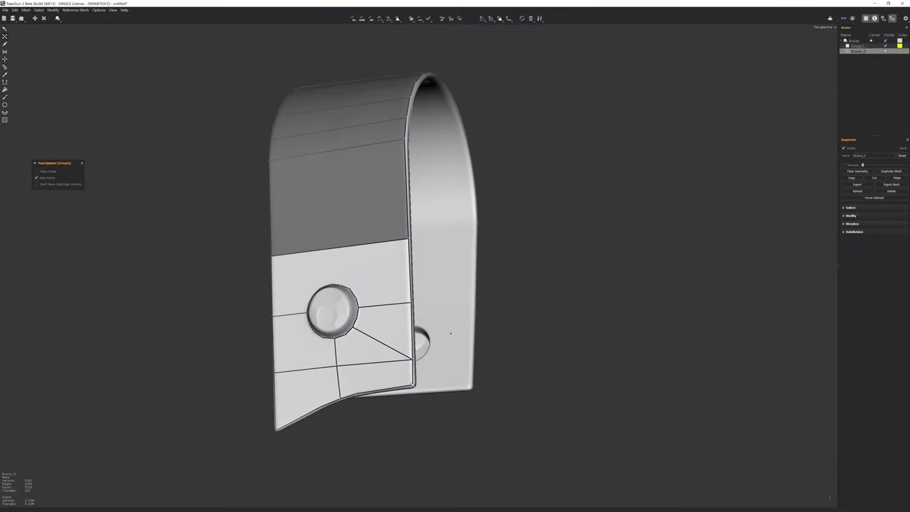
key(c)
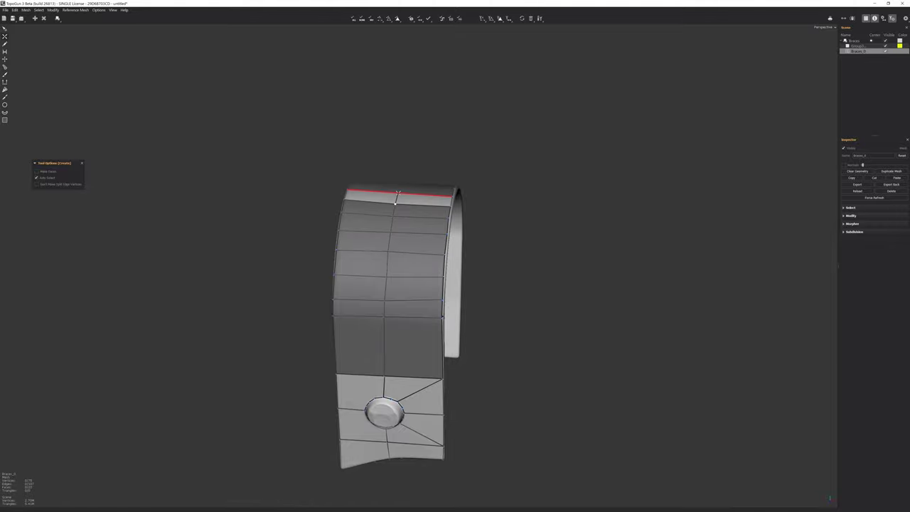
middle_drag(397, 194, 477, 201)
key(e)
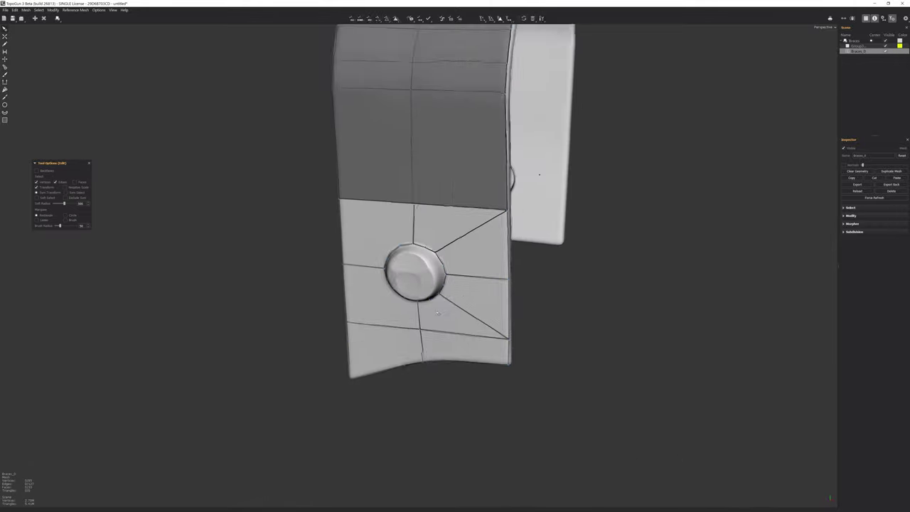
middle_drag(556, 162, 540, 163)
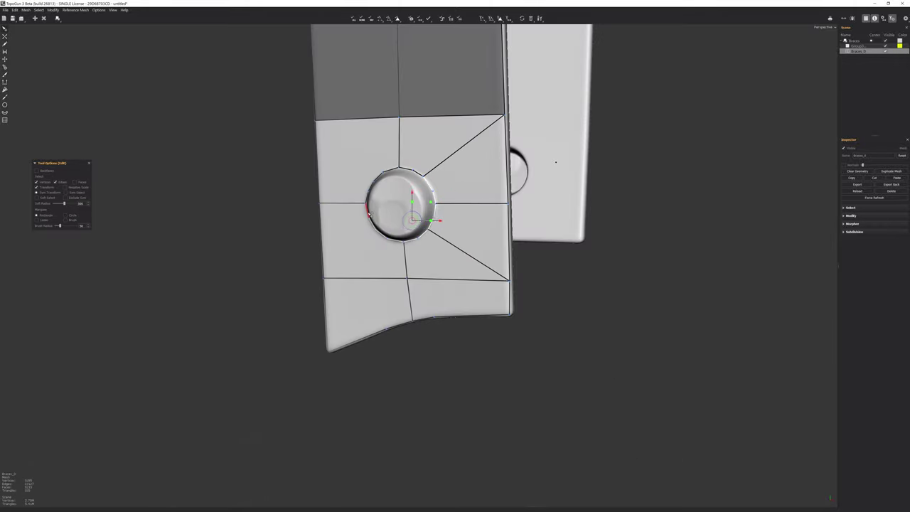
key(e)
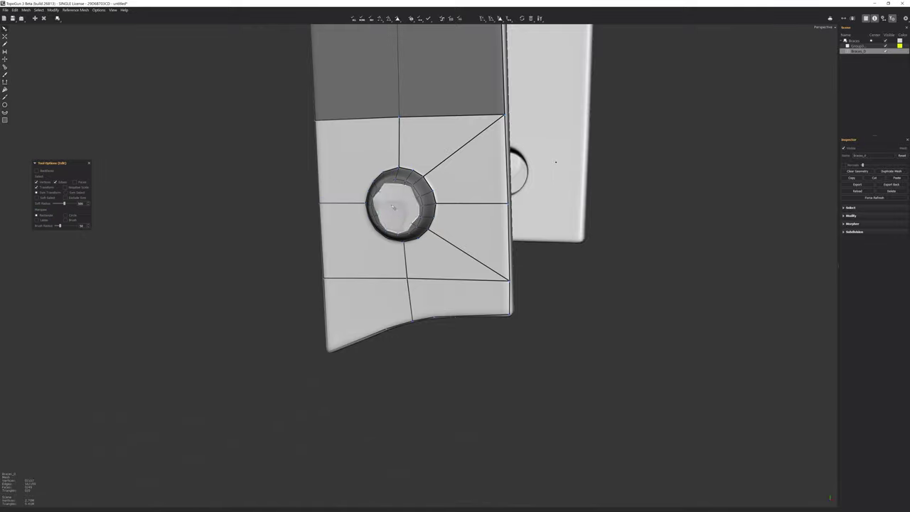
mouse_move(556, 162)
middle_down()
mouse_move(435, 282)
mouse_move(483, 307)
mouse_move(349, 278)
middle_up()
key(e)
key(e)
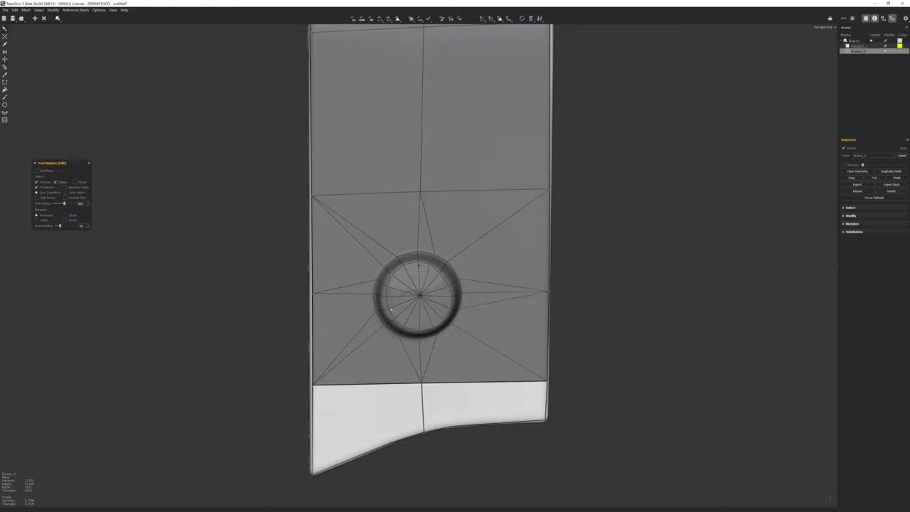
mouse_move(322, 289)
middle_down()
mouse_move(464, 248)
mouse_move(395, 297)
mouse_move(442, 279)
mouse_move(427, 299)
middle_up()
- Fill new faces beside and below the hole, then reposition the vertices around its rim
key(c)
key(c)
click(442, 278)
click(412, 315)
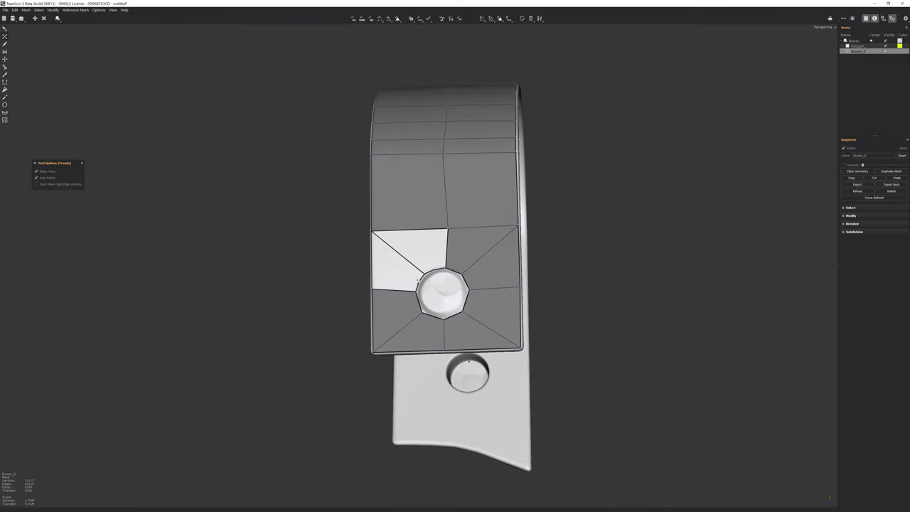
key(e)
drag(398, 320, 483, 249)
middle_drag(483, 248, 475, 307)
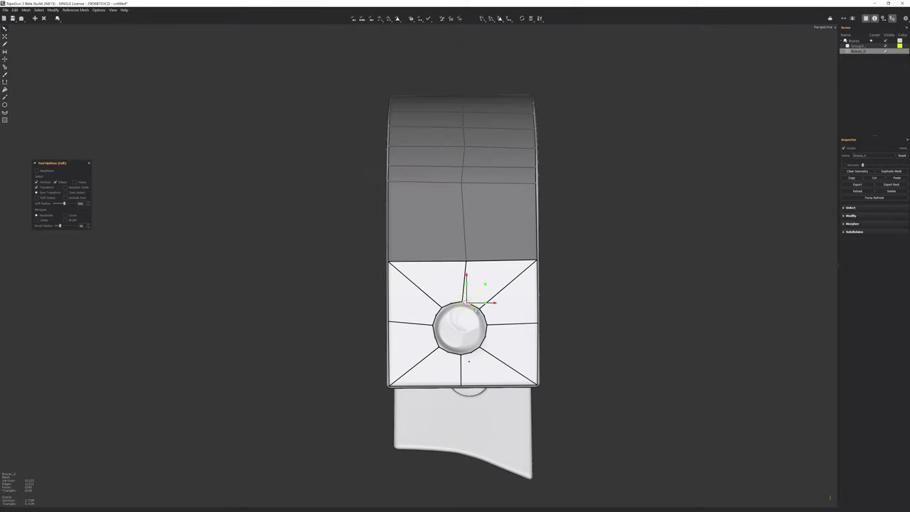
- Review the radial faces around the hole from a close side view of the plate
key(c)
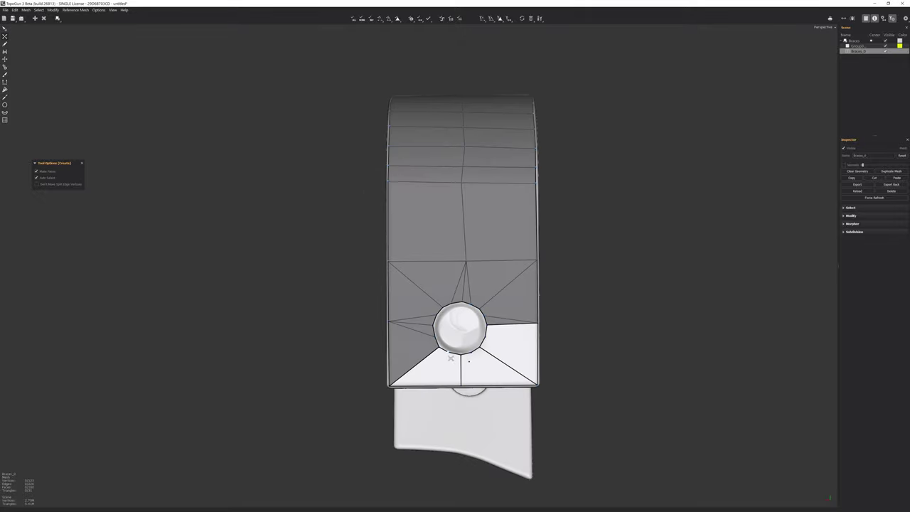
mouse_move(450, 358)
middle_down()
mouse_move(360, 302)
mouse_move(693, 271)
mouse_move(419, 277)
mouse_move(494, 219)
mouse_move(396, 213)
middle_up()
key(e)
key(c)
key(e)
scroll(423, 284, down, 10)
key(x)
scroll(531, 197, up, 5)
key(c)
middle_drag(387, 152, 430, 107)
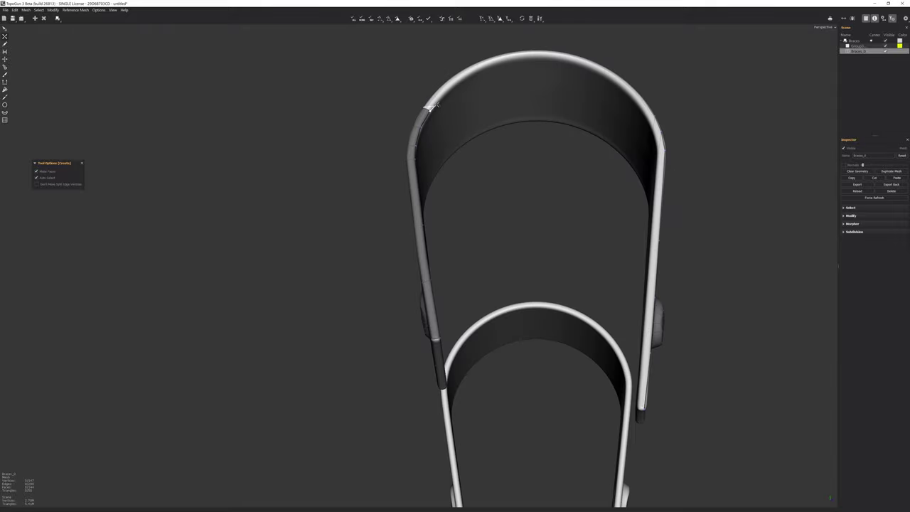
middle_drag(567, 58, 629, 110)
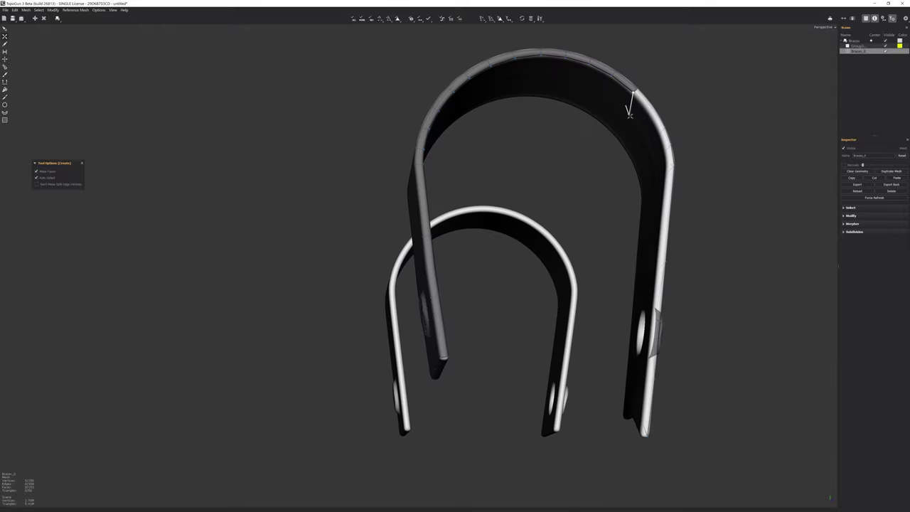
middle_drag(661, 259, 608, 262)
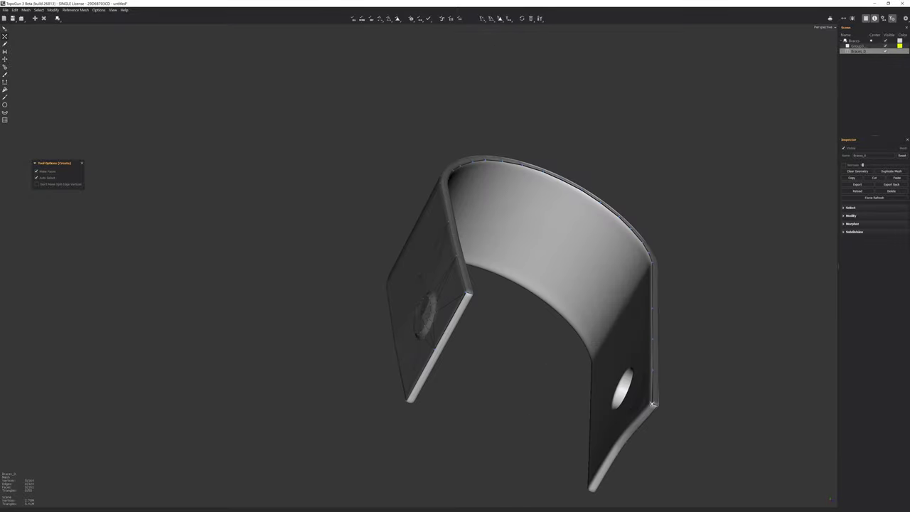
scroll(608, 262, up, 5)
mouse_move(455, 255)
middle_down()
mouse_move(405, 227)
mouse_move(433, 246)
mouse_move(455, 214)
middle_up()
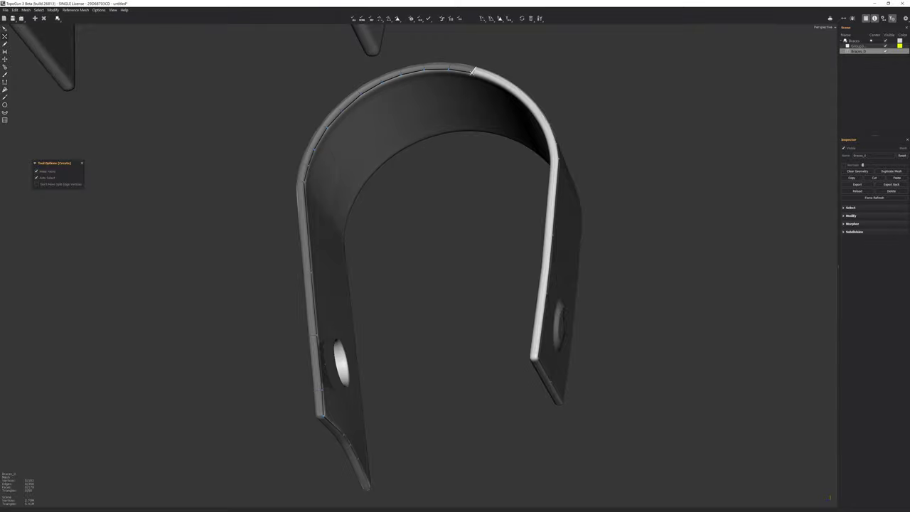
middle_drag(455, 256, 469, 242)
middle_drag(567, 267, 544, 321)
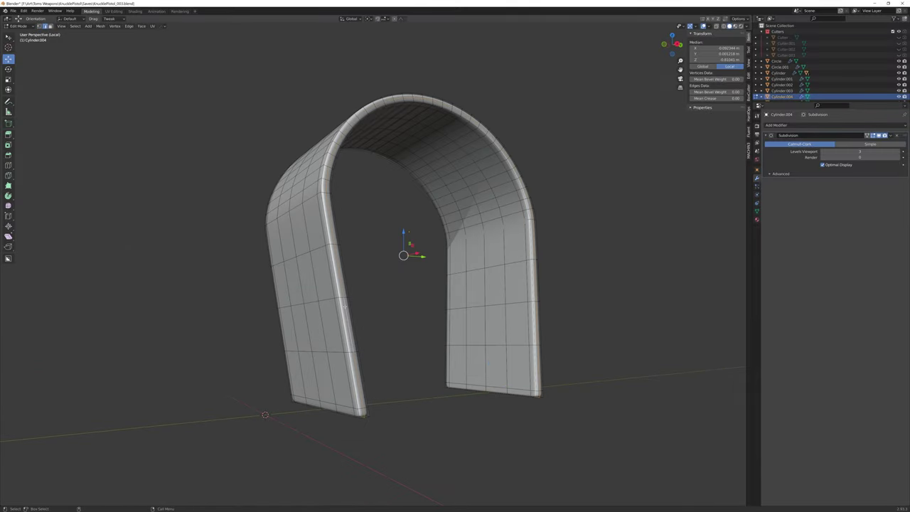
- Dissolve the selected edges on the arch-shaped brace mesh
key(ctrl+x)
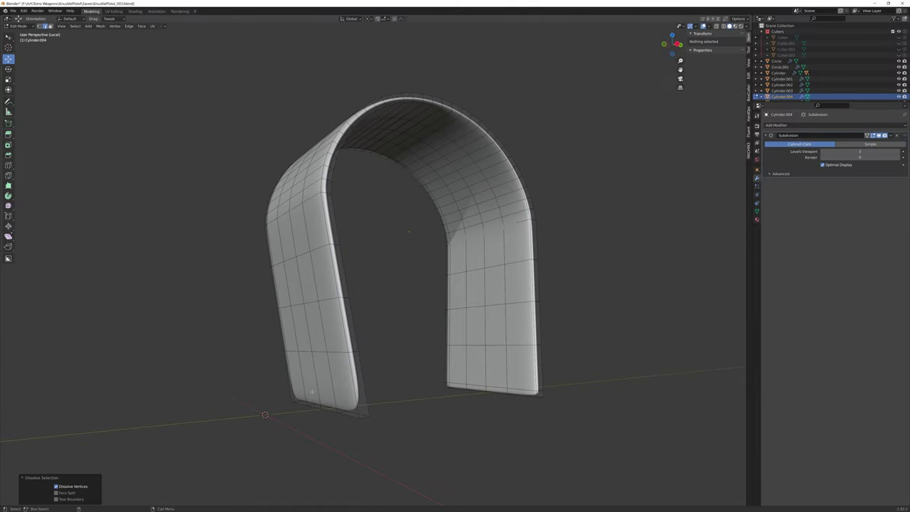
click(896, 135)
mouse_move(426, 256)
middle_down()
mouse_move(385, 257)
mouse_move(387, 236)
mouse_move(377, 243)
mouse_move(398, 285)
middle_up()
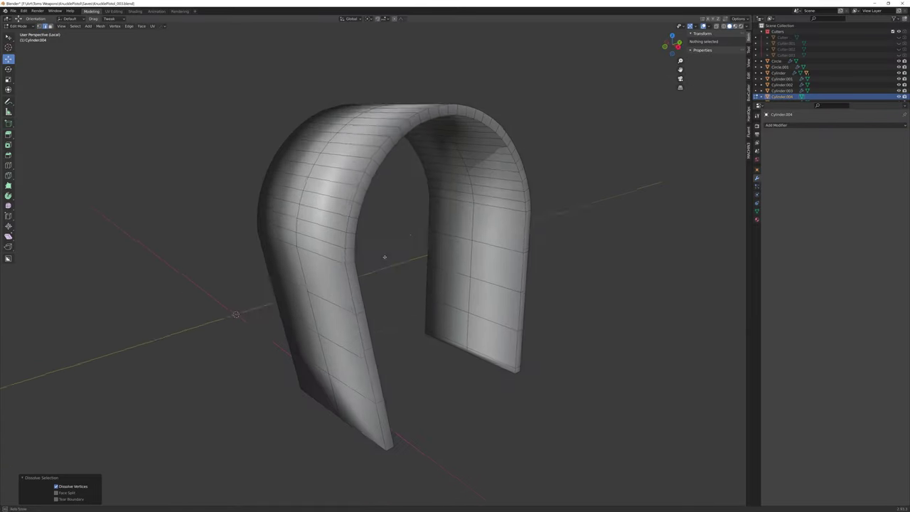
- Shortest-path select the arch's inner left faces, exit Edit Mode, and re-view the brace in TopoGun
click(387, 245)
ctrl+click(387, 236)
key(Tab)
right_click(401, 329)
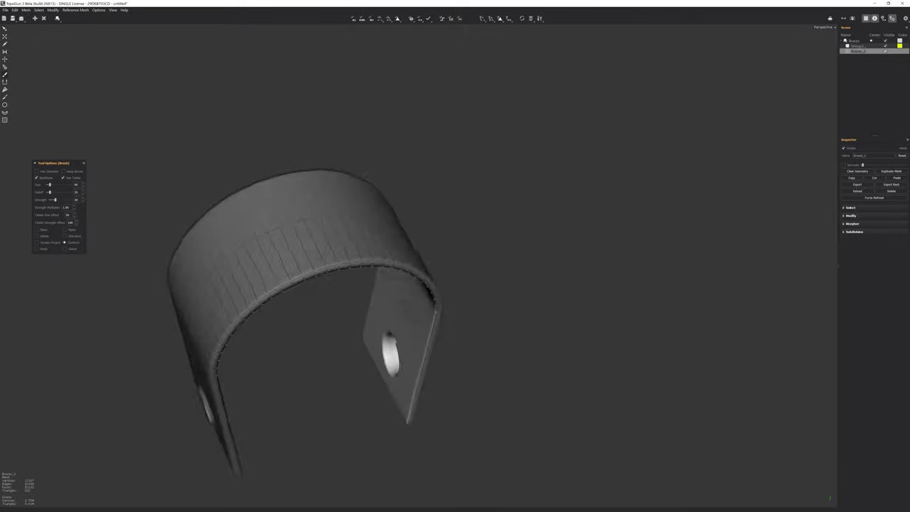
middle_drag(418, 432, 418, 265)
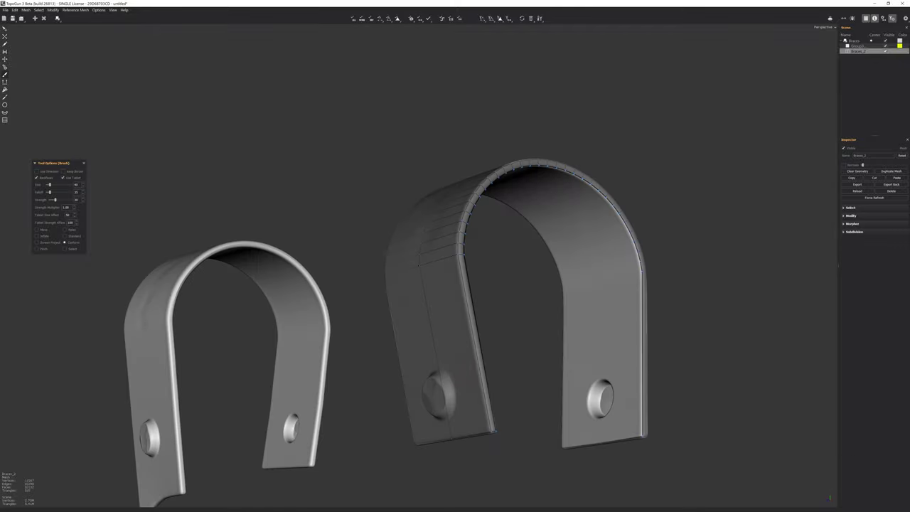
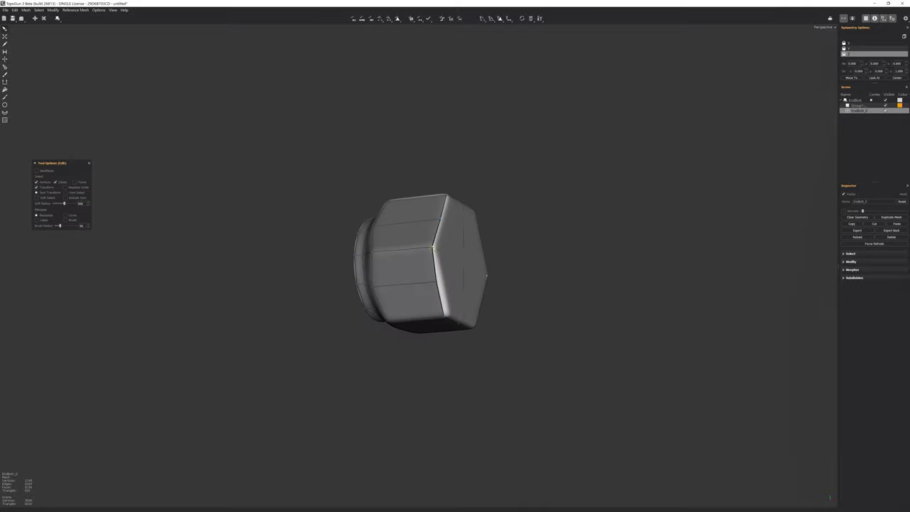
- Isolate the spring in local view and remove its Bevel modifier
middle_drag(472, 241, 392, 282)
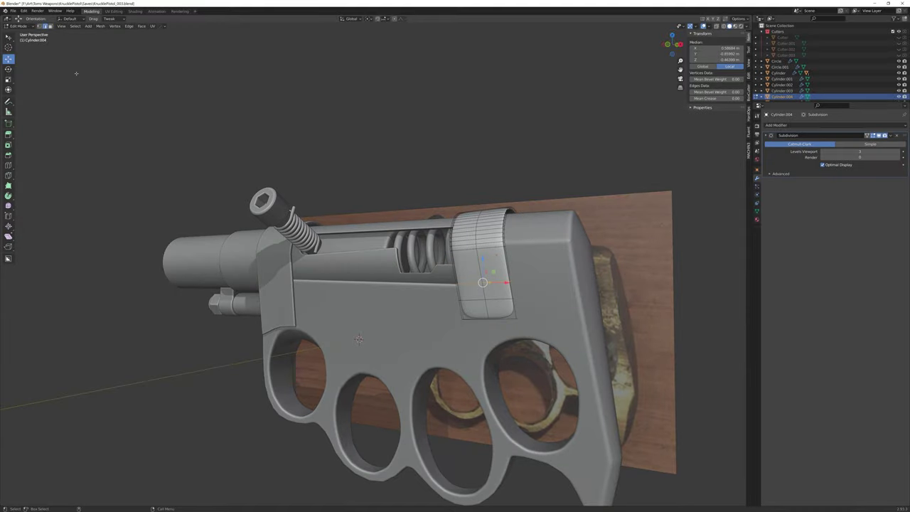
middle_drag(359, 339, 398, 334)
scroll(398, 334, up, 3)
key(KP_Divide)
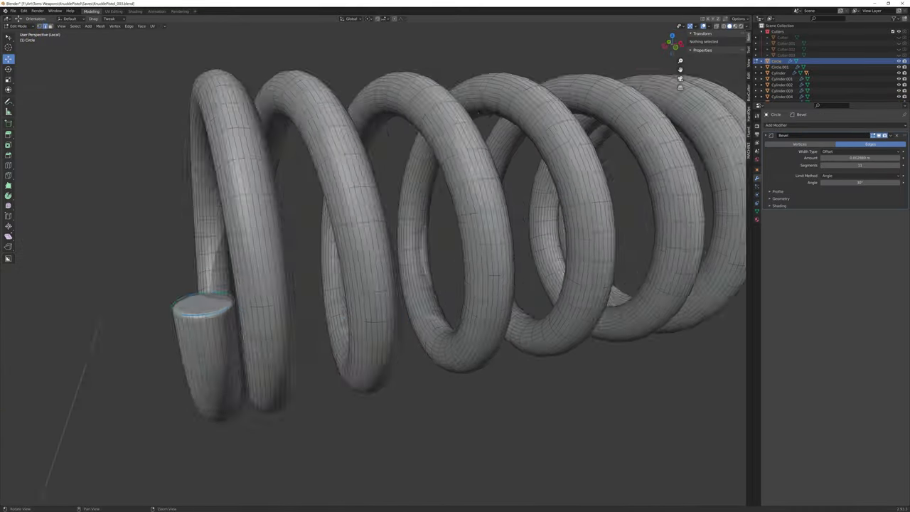
key(Tab)
- Dissolve the stray vertices across the spring's open end
middle_drag(355, 285, 313, 279)
scroll(313, 280, up, 5)
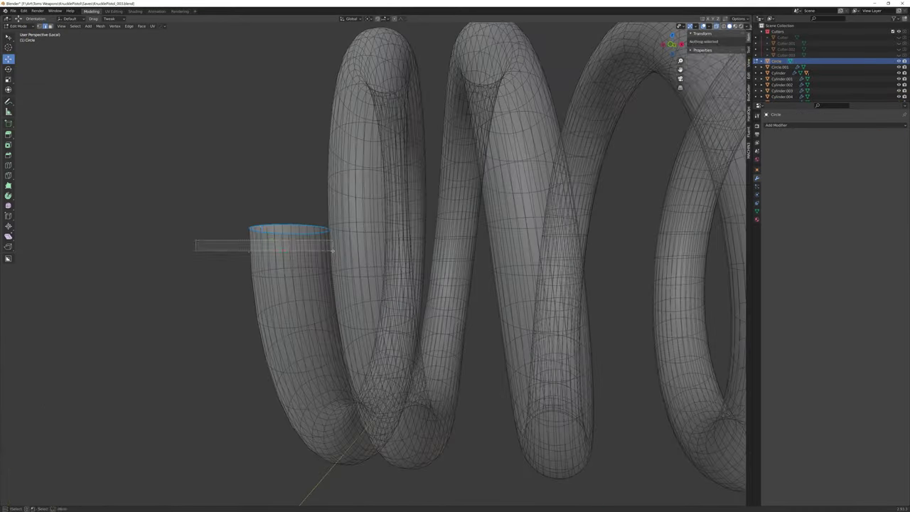
right_click(313, 280)
click(270, 266)
scroll(341, 270, down, 5)
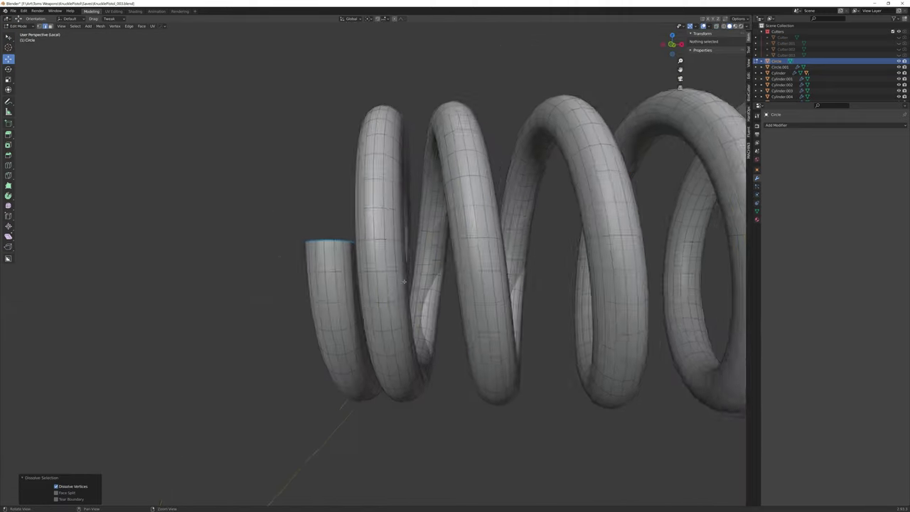
scroll(372, 250, up, 5)
key(alt+z)
scroll(372, 250, down, 5)
- Bevel the spring's open end again with Ctrl+B and return to Object Mode
middle_drag(372, 251, 427, 234)
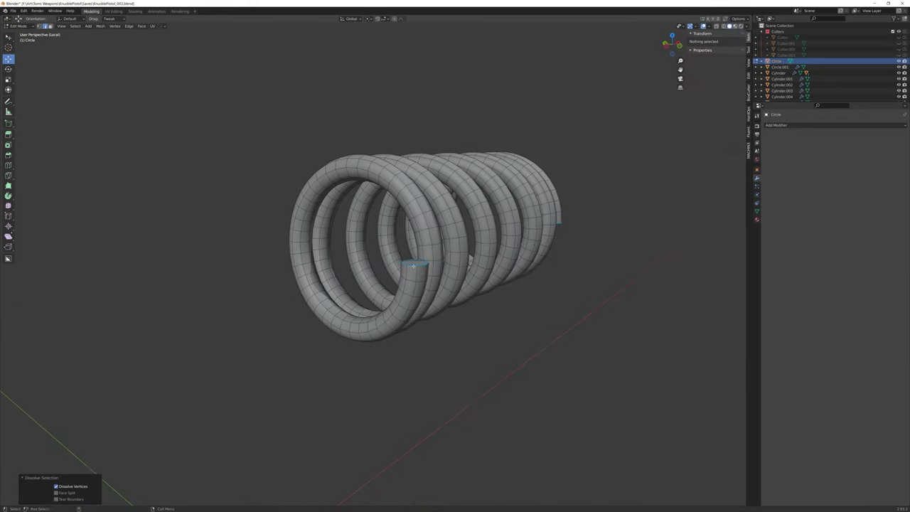
scroll(427, 234, up, 3)
key(ctrl+b)
click(524, 213)
right_click(524, 213)
key(Escape)
scroll(524, 213, down, 5)
mouse_move(524, 214)
middle_down()
mouse_move(571, 202)
mouse_move(477, 346)
middle_up()
key(Tab)
right_click(476, 345)
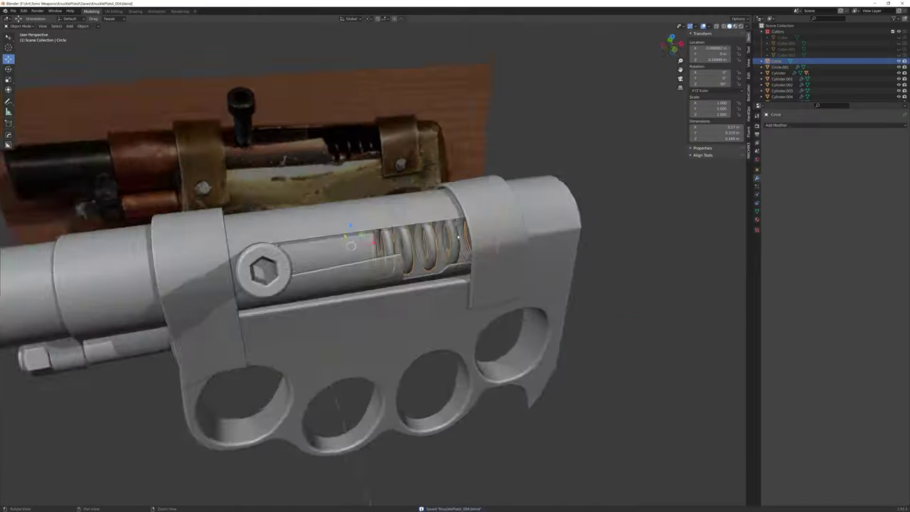
- Orbit the view around the knuckle pistol to inspect the isolated Braces_2 strap
scroll(456, 319, down, 3)
mouse_move(427, 284)
middle_down()
mouse_move(457, 318)
mouse_move(399, 295)
middle_up()
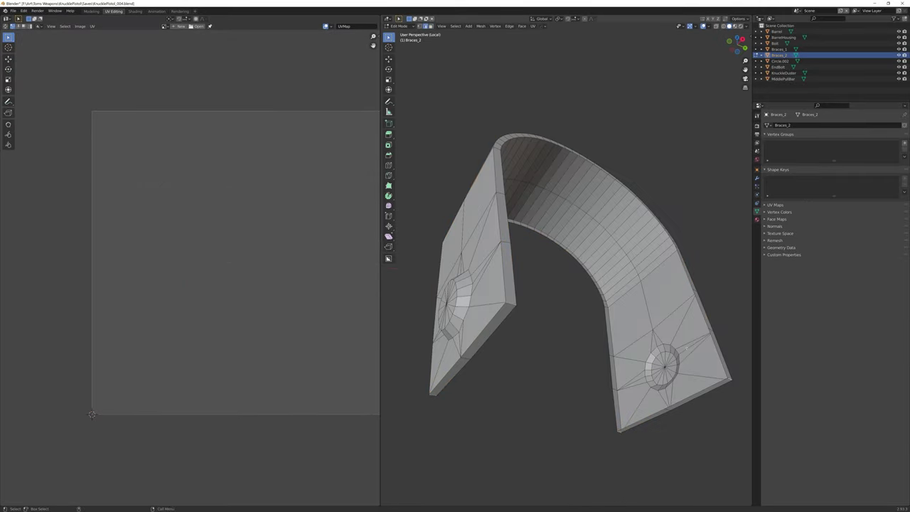
- Straighten the Braces_2 strap's UVs into one strip and set sharp edges from its UV islands
middle_drag(568, 249, 633, 235)
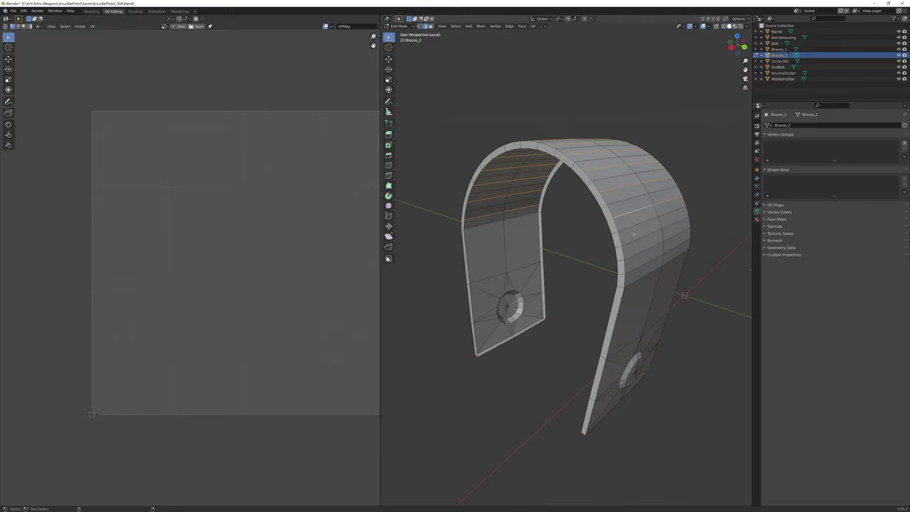
key(q)
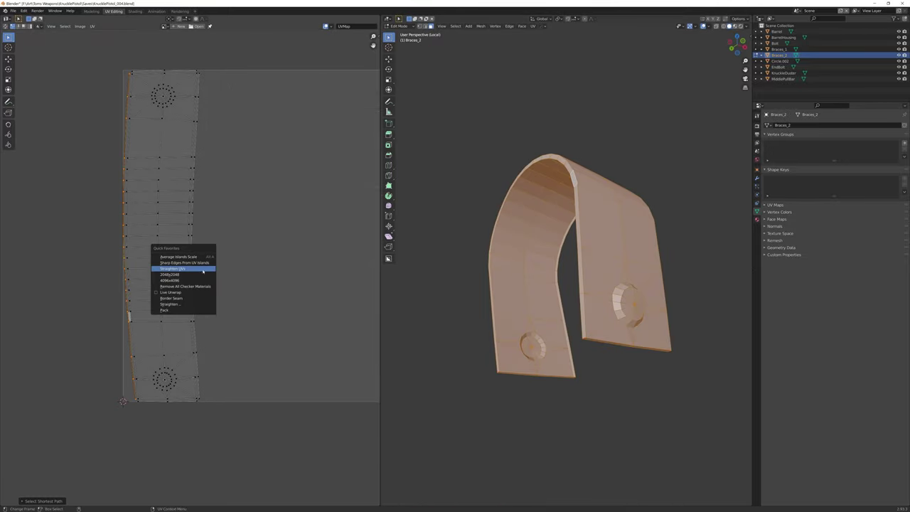
click(203, 269)
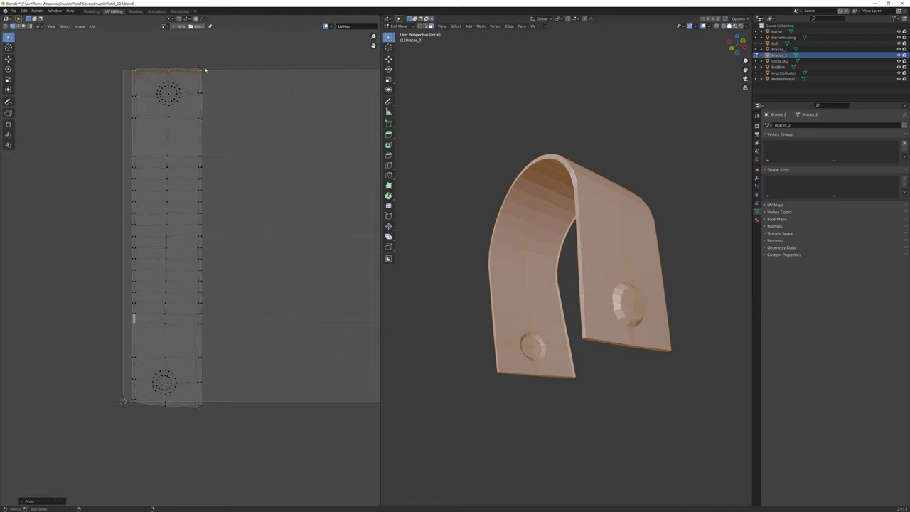
key(q)
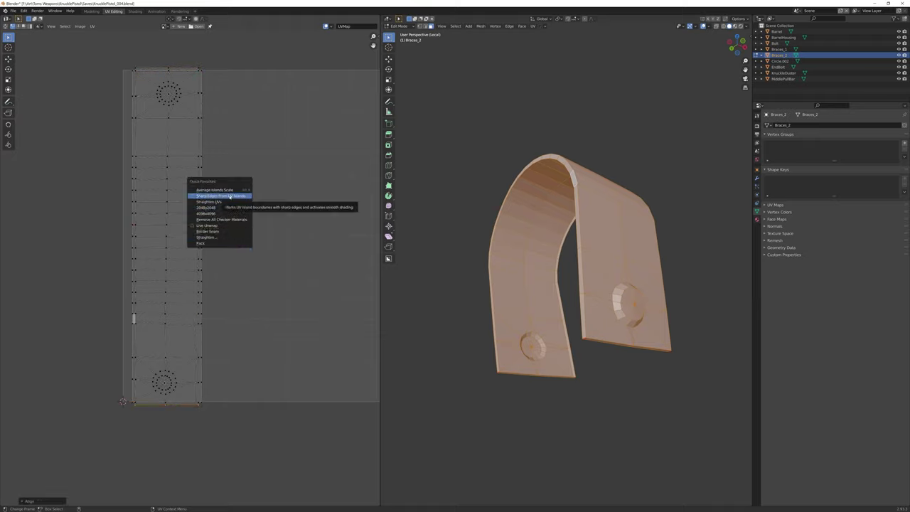
click(229, 196)
- Exit local view, isolate the KnuckleDuster and enter Edit Mode on it
key(KP_Divide)
key(a)
key(Tab)
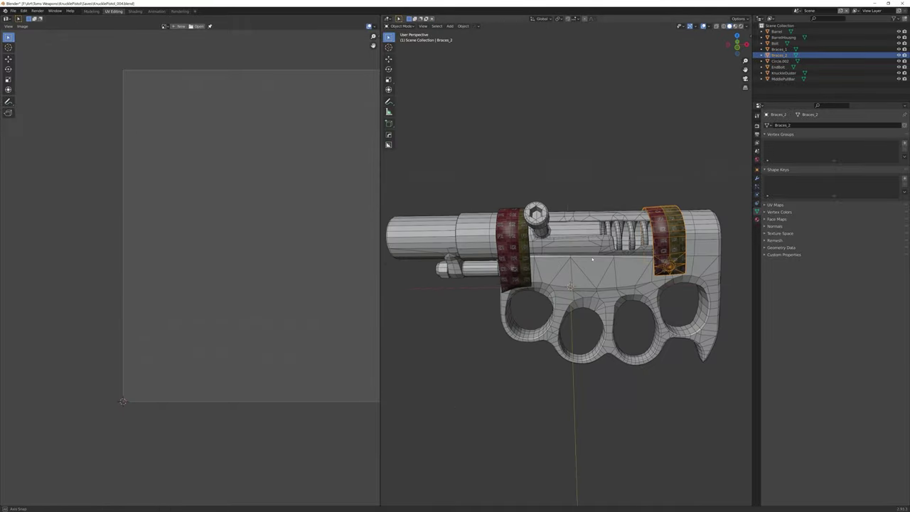
click(592, 259)
key(KP_Divide)
mouse_move(592, 259)
middle_down()
mouse_move(525, 219)
mouse_move(608, 193)
mouse_move(575, 274)
mouse_move(462, 281)
middle_up()
key(Tab)
ctrl+click(593, 186)
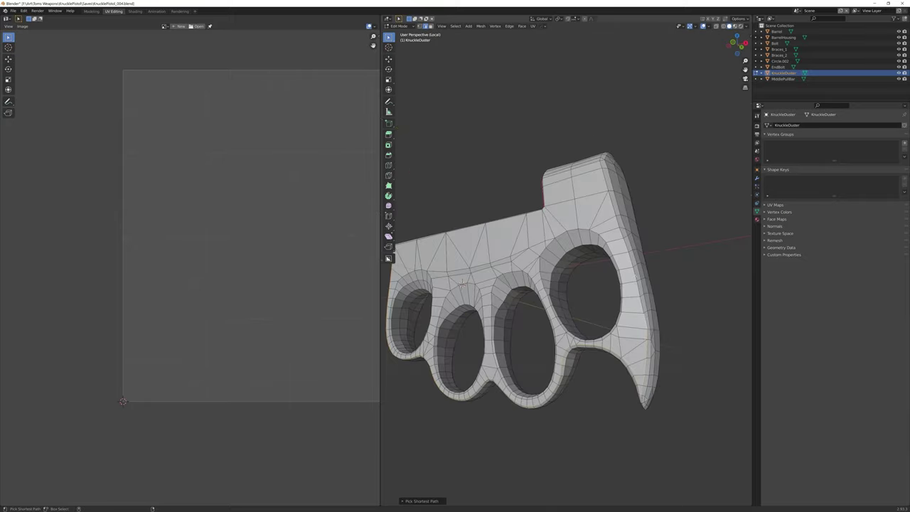
- Select the whole KnuckleDuster mesh and unwrap it into UV islands
mouse_move(462, 281)
middle_down()
mouse_move(512, 270)
mouse_move(569, 284)
middle_up()
scroll(512, 270, up, 3)
mouse_move(663, 199)
middle_down()
mouse_move(665, 318)
mouse_move(640, 314)
middle_up()
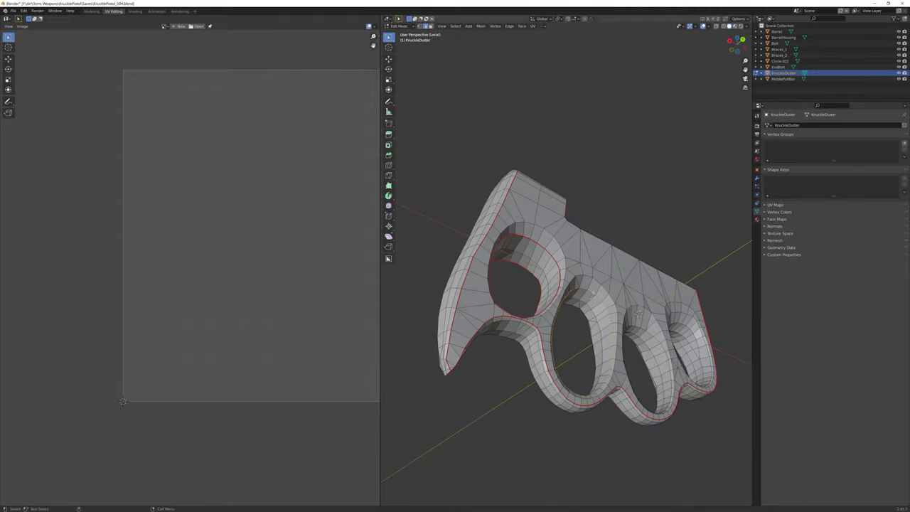
middle_drag(574, 306, 588, 301)
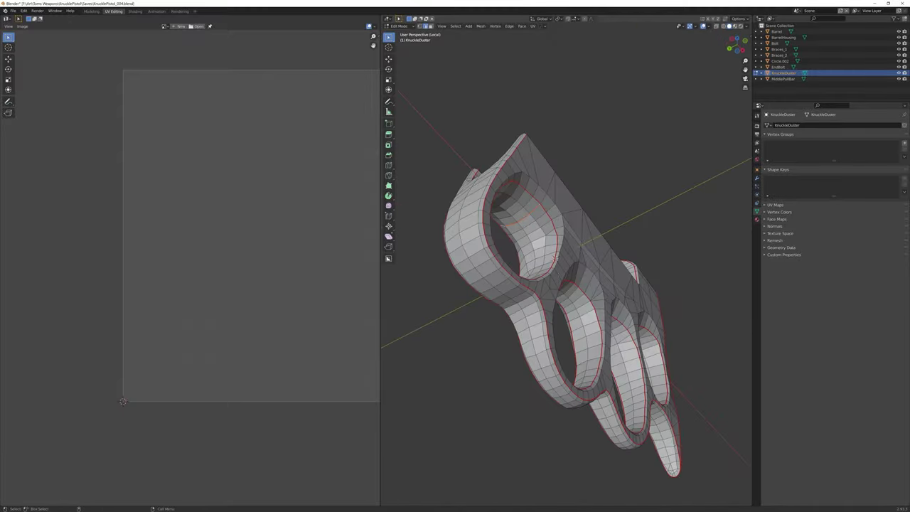
middle_drag(588, 300, 536, 271)
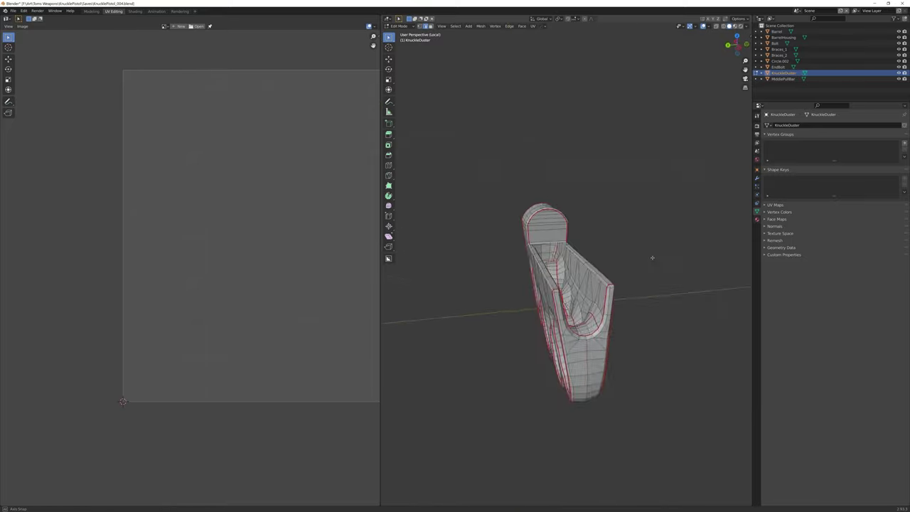
middle_drag(646, 288, 658, 266)
key(a)
click(302, 356)
- Apply a 2048x2048 checker texture and straighten the selected UV strip
key(a)
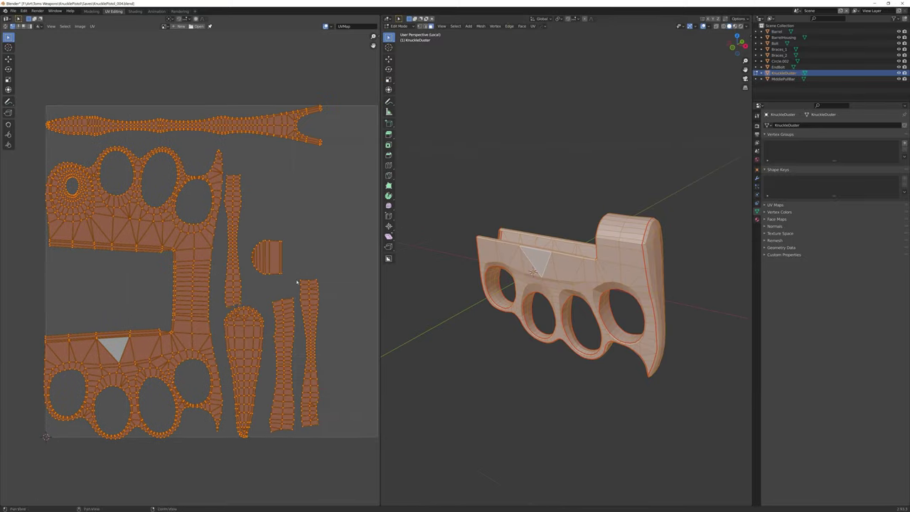
middle_drag(533, 272, 520, 279)
key(KP_Divide)
key(alt+a)
ctrl+click(219, 292)
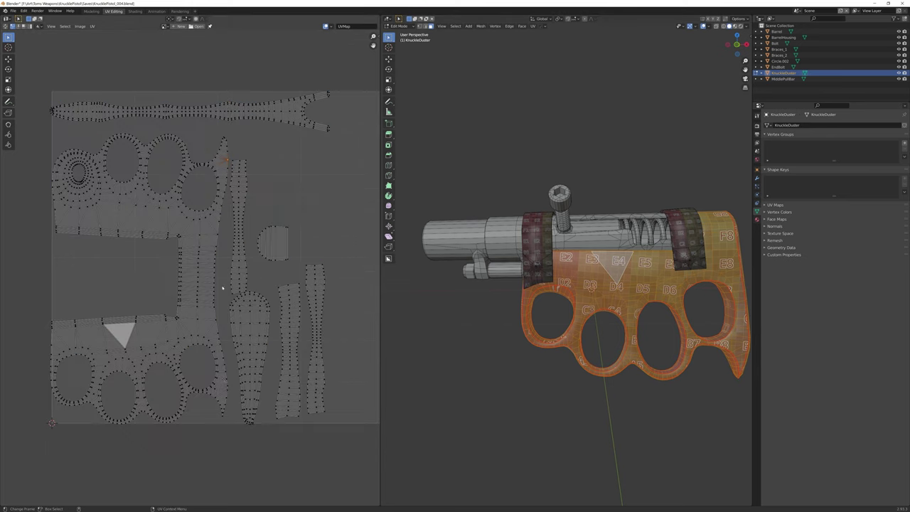
key(q)
click(234, 294)
- Reposition the KnuckleDuster UV islands with G and leave Edit Mode
key(a)
key(q)
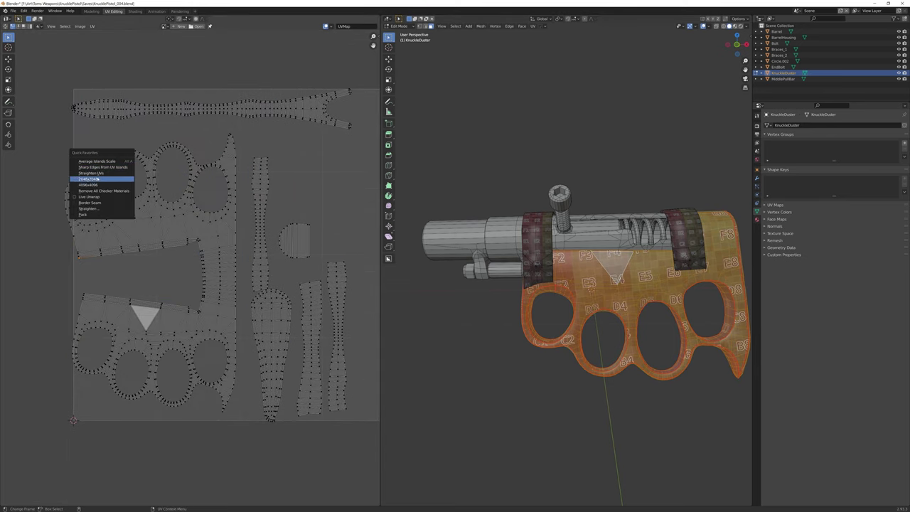
click(92, 178)
key(g)
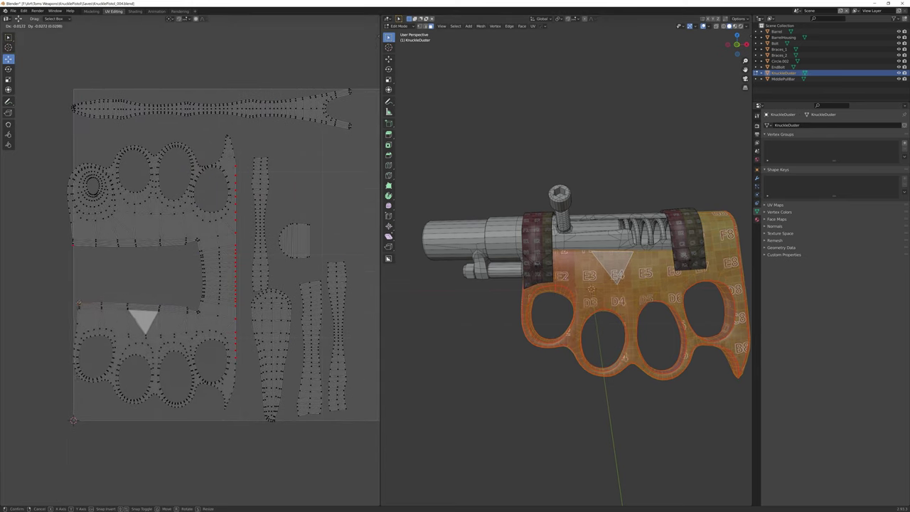
click(199, 239)
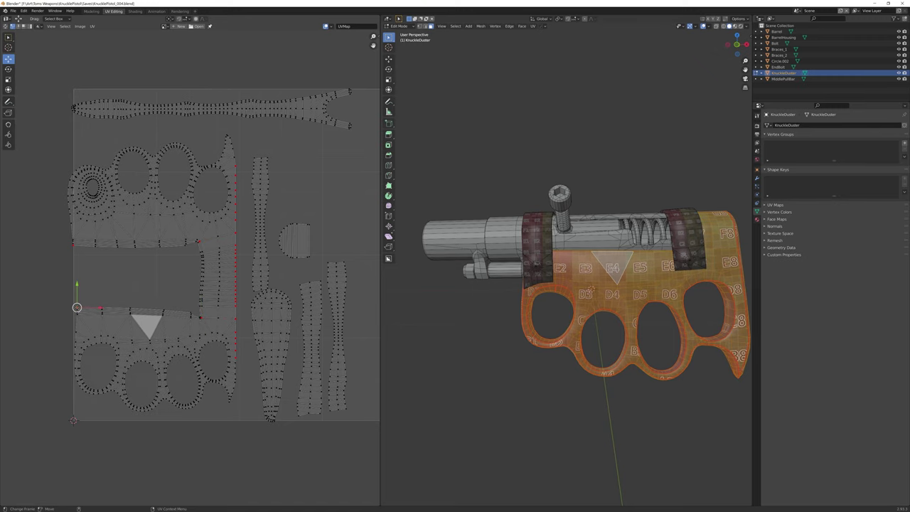
scroll(212, 301, up, 3)
click(37, 291)
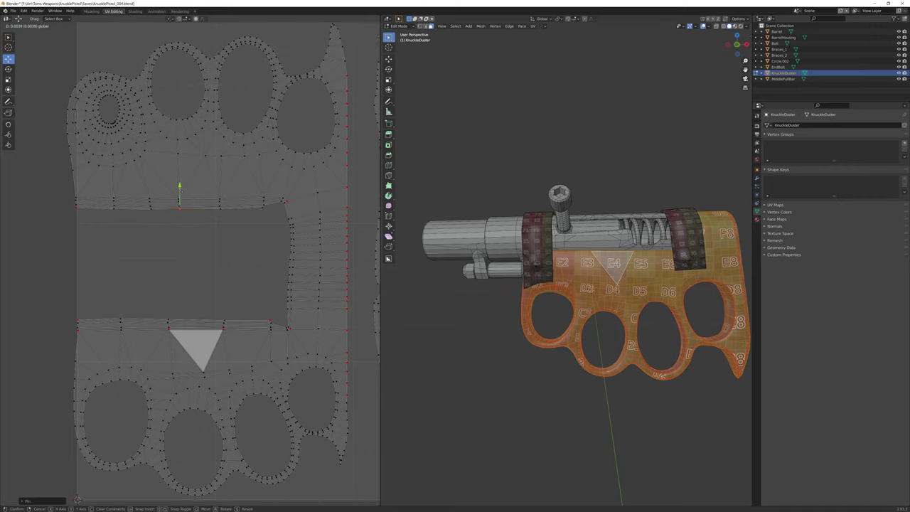
key(Tab)
middle_drag(540, 277, 569, 287)
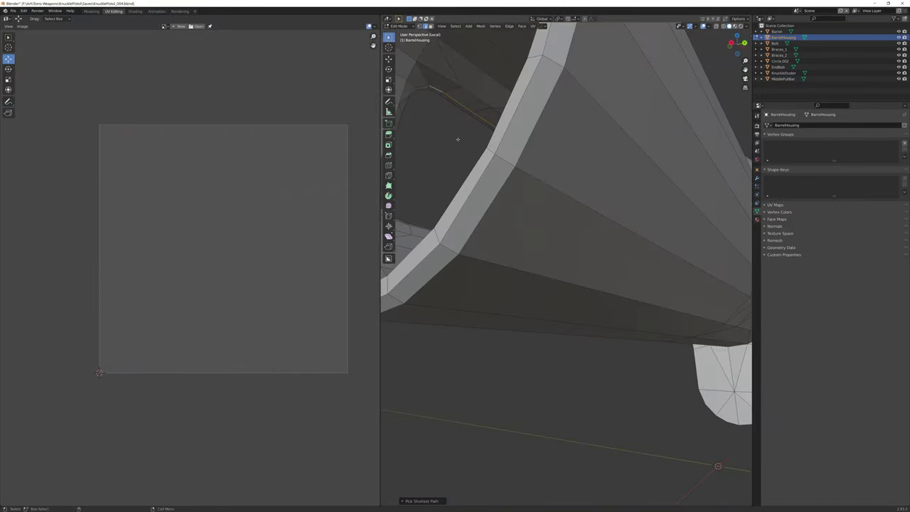
- Select the whole BarrelHousing mesh and straighten its UV island from Quick Favorites
middle_drag(458, 138, 512, 234)
scroll(574, 346, down, 5)
scroll(574, 346, down, 5)
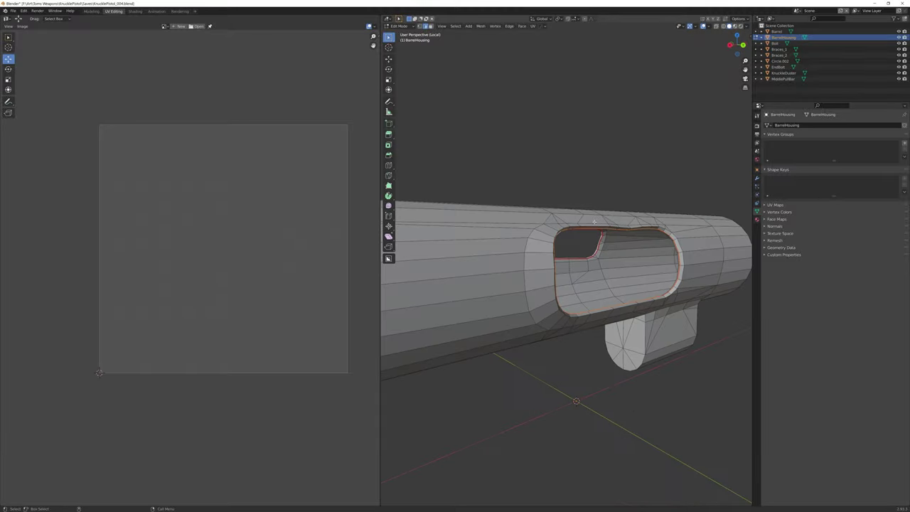
mouse_move(575, 346)
middle_down()
mouse_move(675, 161)
mouse_move(582, 246)
mouse_move(561, 131)
mouse_move(561, 283)
mouse_move(569, 249)
middle_up()
key(a)
scroll(104, 325, up, 1)
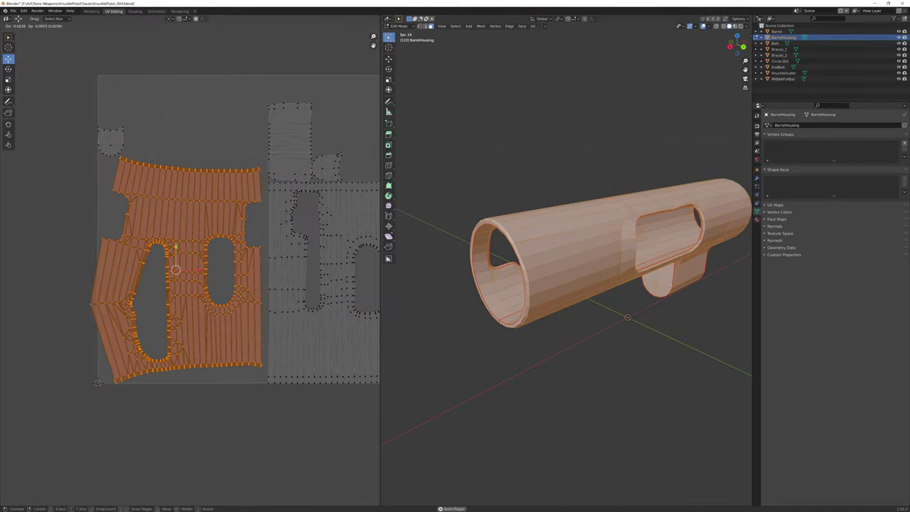
key(q)
click(180, 195)
key(q)
click(198, 345)
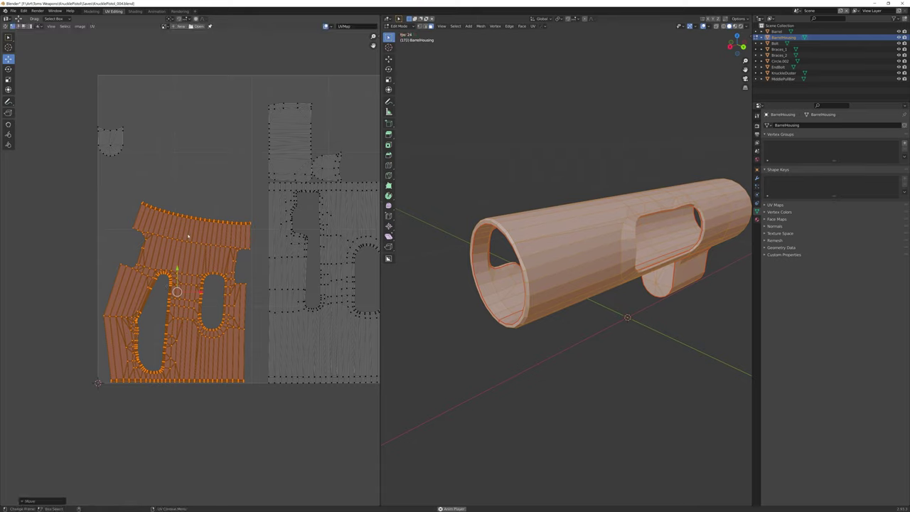
- Move and align the island's edge vertex rows so its borders become straight lines
key(l)
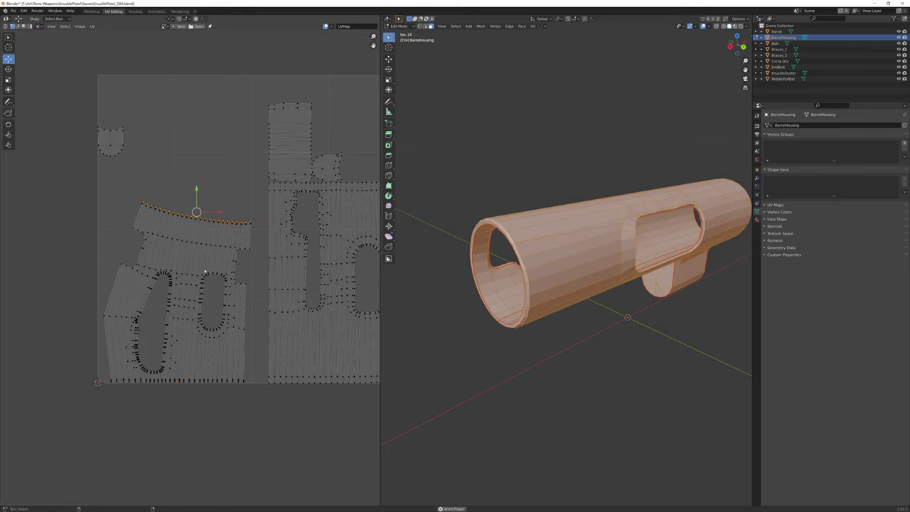
key(l)
key(g)
key(ctrl+z)
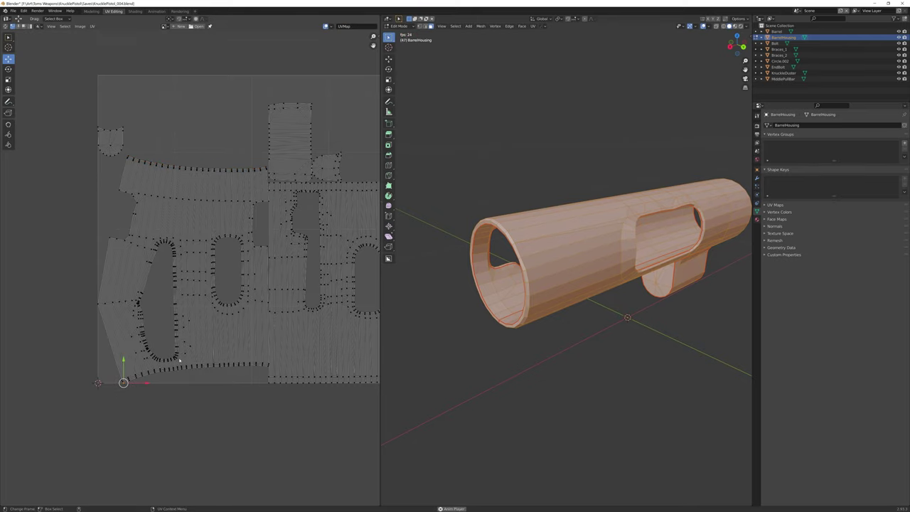
key(g)
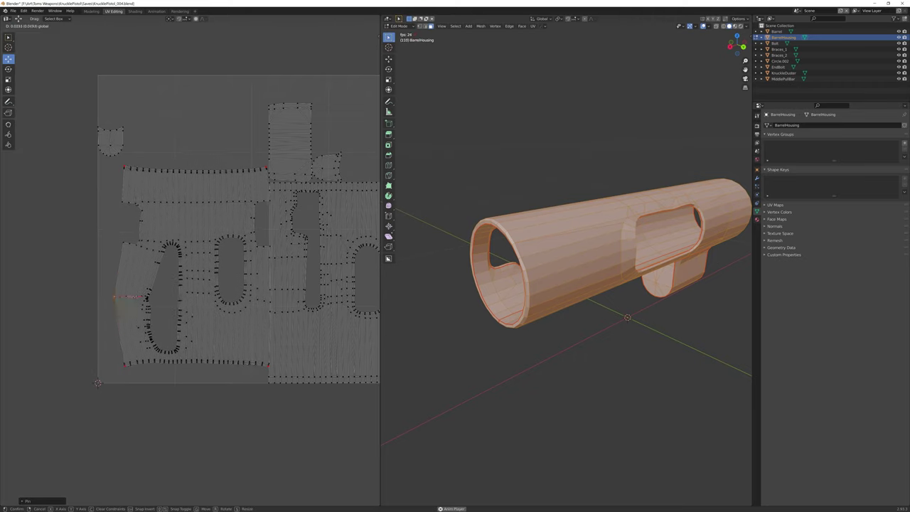
key(Return)
key(Home)
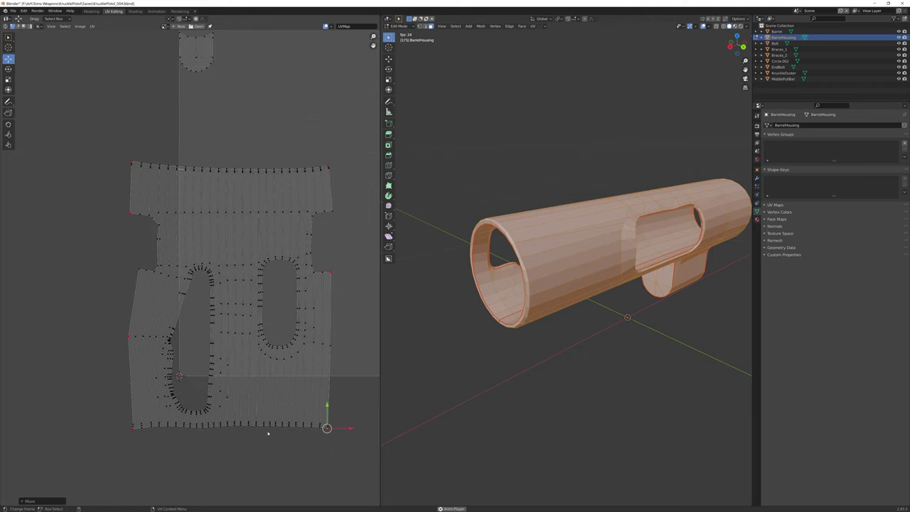
key(g)
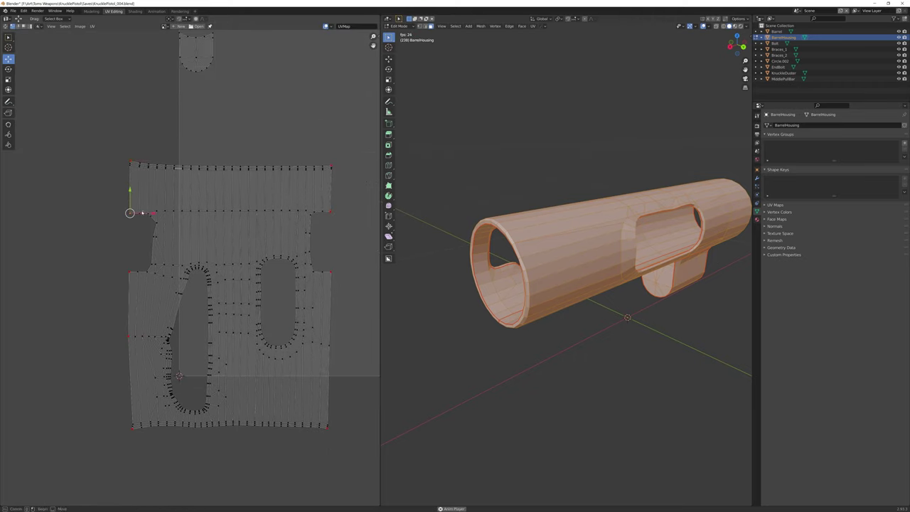
scroll(213, 213, down, 2)
alt+click(244, 186)
key(shift+w)
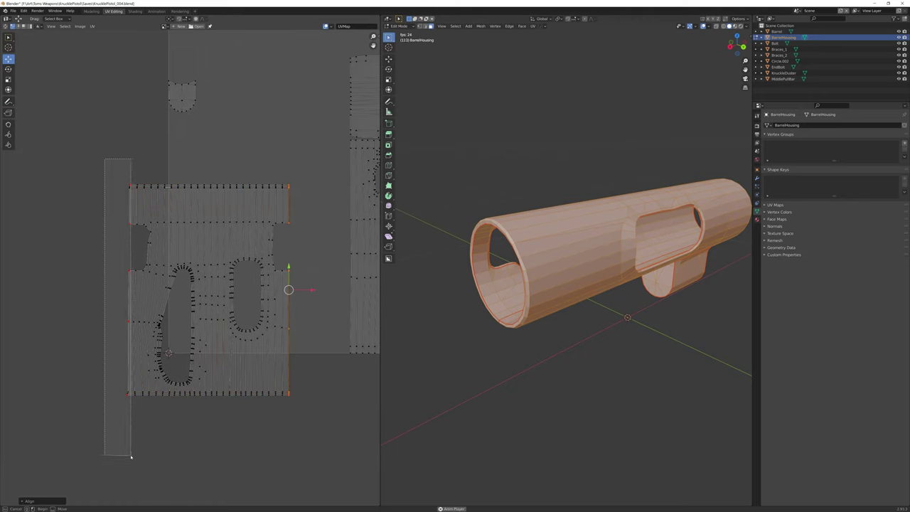
scroll(126, 288, down, 1)
- Rotate the left BarrelHousing UV island 90 degrees
key(a)
key(q)
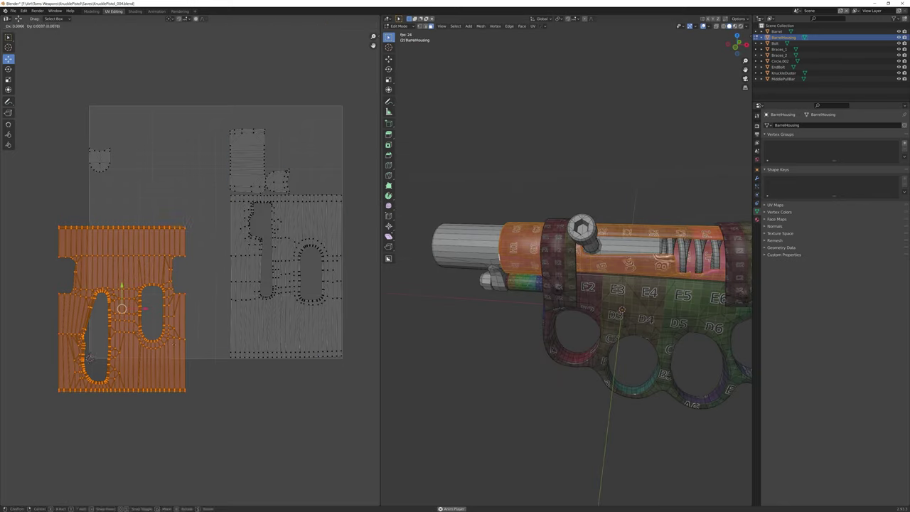
key(r)
click(88, 358)
scroll(167, 316, up, 3)
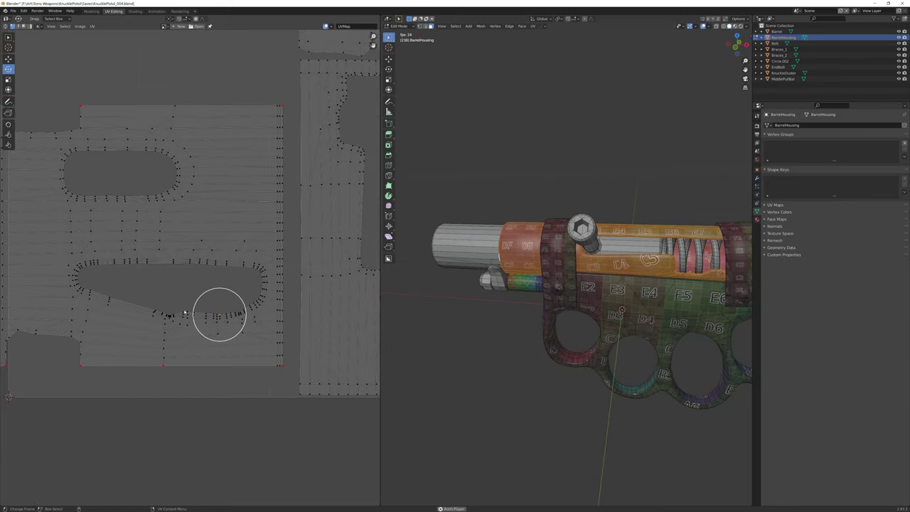
- Move the first stray vertex on the hole outline into place
key(shift+space)
key(g)
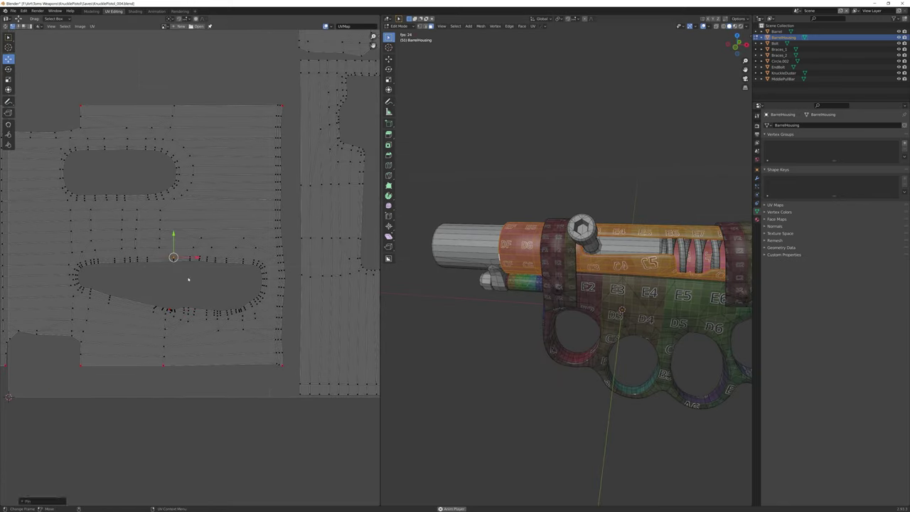
scroll(170, 310, up, 3)
scroll(170, 309, up, 2)
right_click(171, 244)
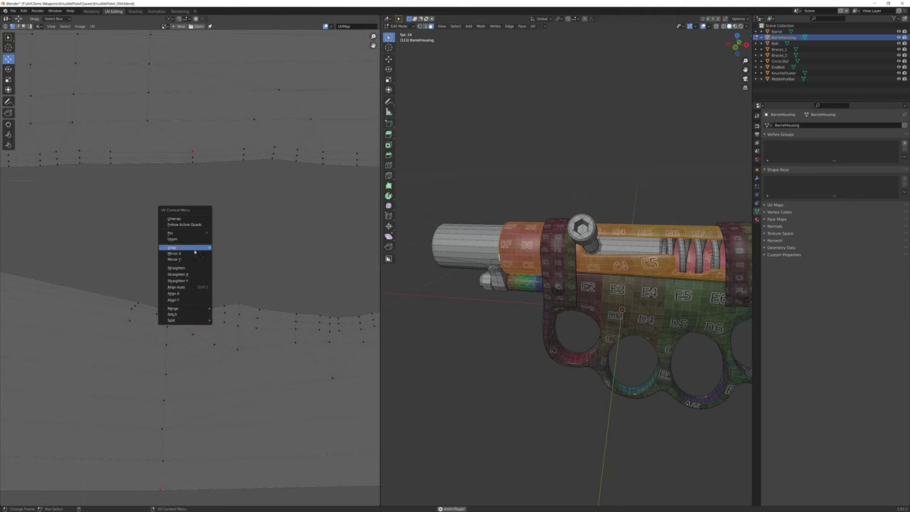
scroll(169, 431, down, 3)
key(g)
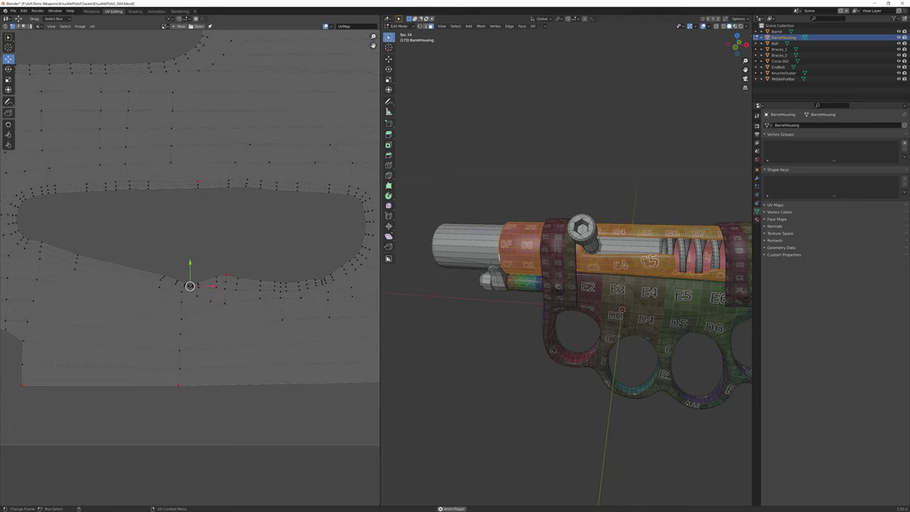
click(200, 273)
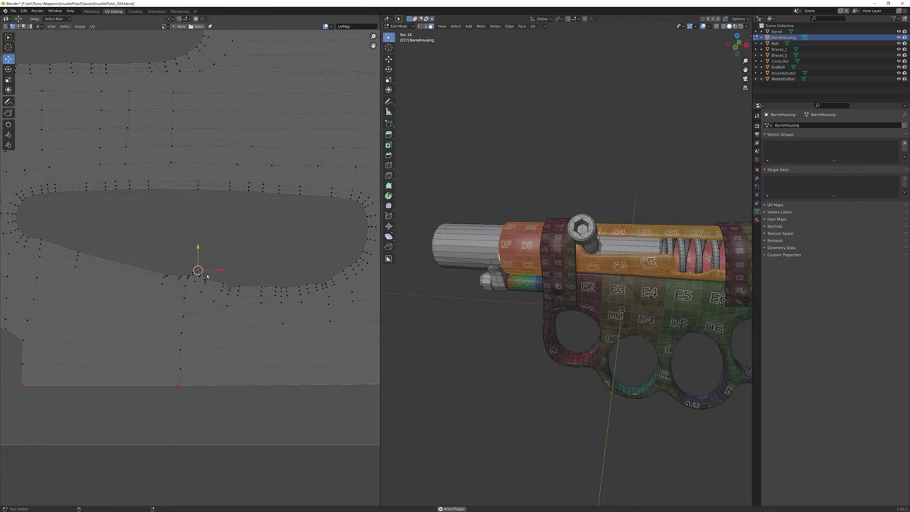
- Try moving the next hole-outline vertex, then cancel to restore its position
key(g)
click(228, 283)
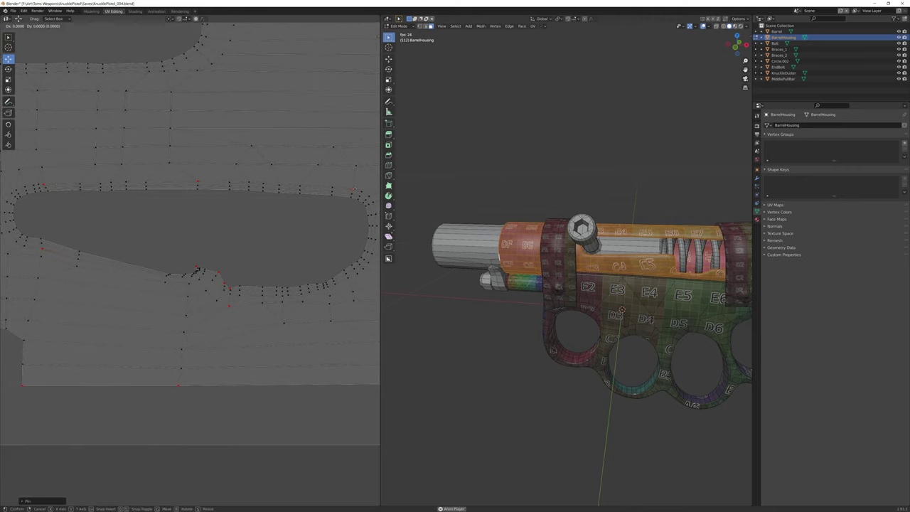
right_click(198, 281)
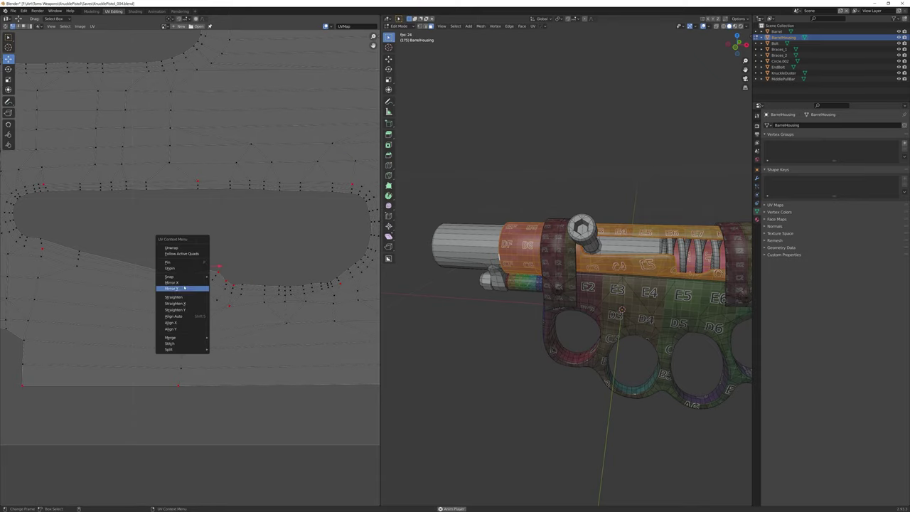
click(198, 287)
key(Escape)
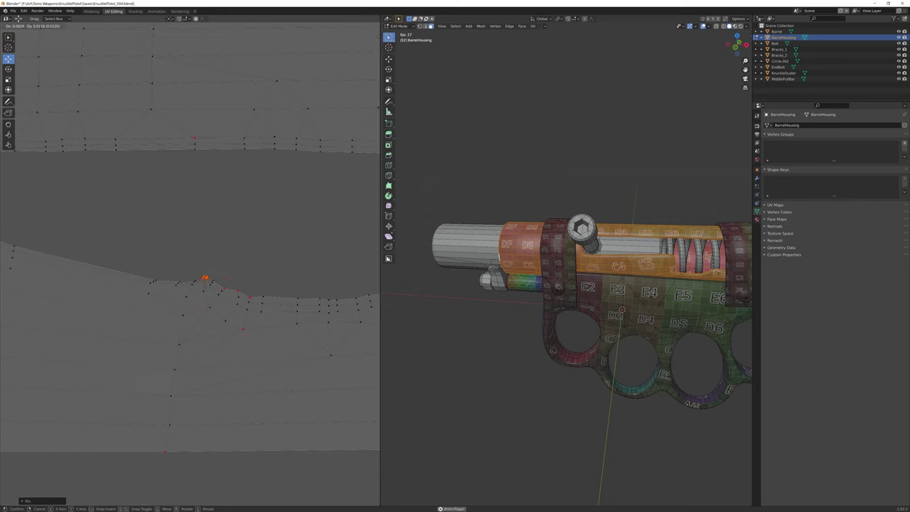
- Shift a hole vertex up and left, then adjust it along the vertical axis
scroll(214, 291, down, 2)
key(g)
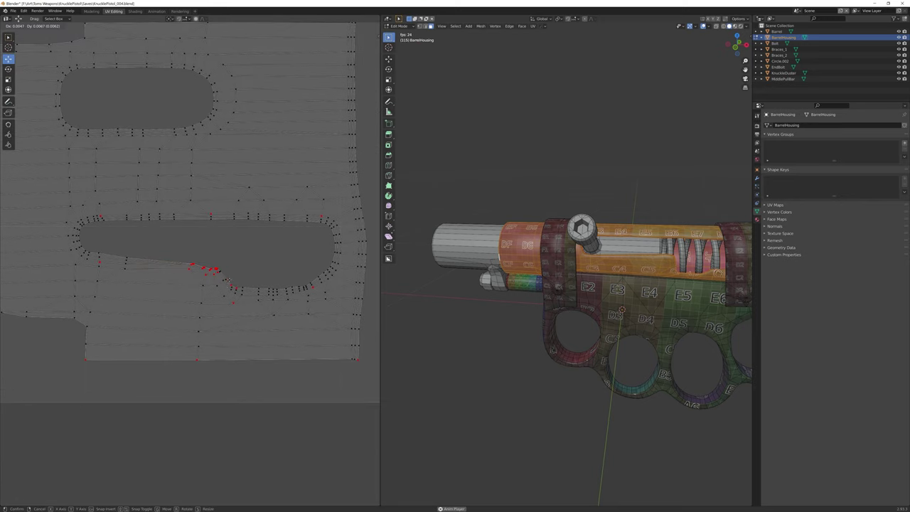
click(360, 241)
scroll(185, 263, up, 3)
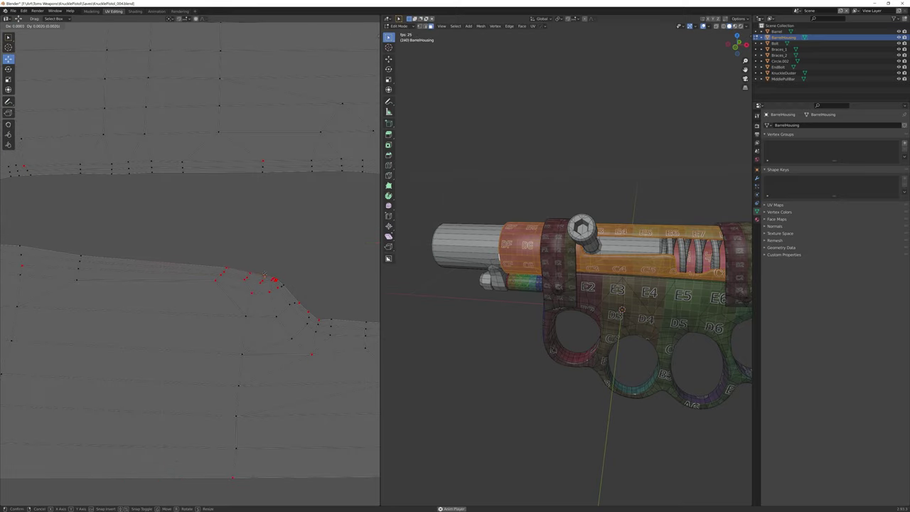
scroll(291, 284, up, 2)
key(y)
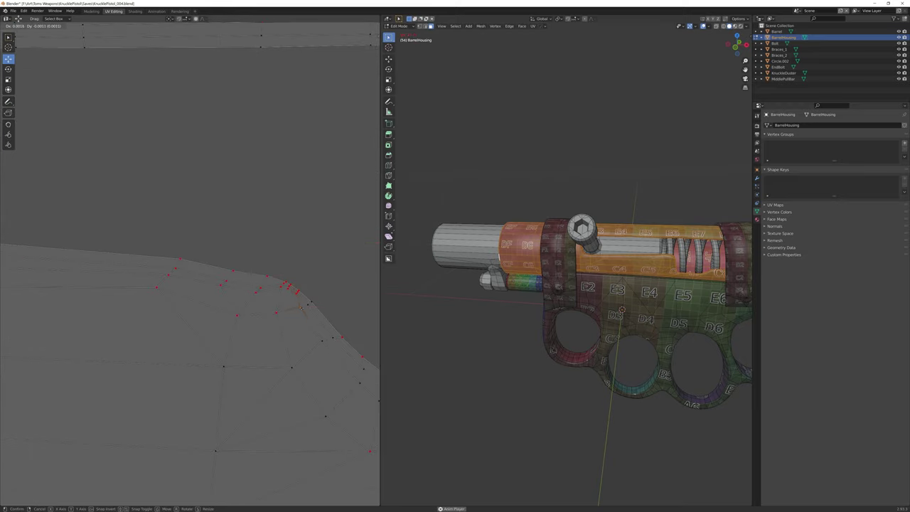
click(300, 308)
- Re-unwrap the selected faces near the hole and reposition the resulting UVs
scroll(270, 302, down, 3)
right_click(247, 297)
click(233, 277)
key(n)
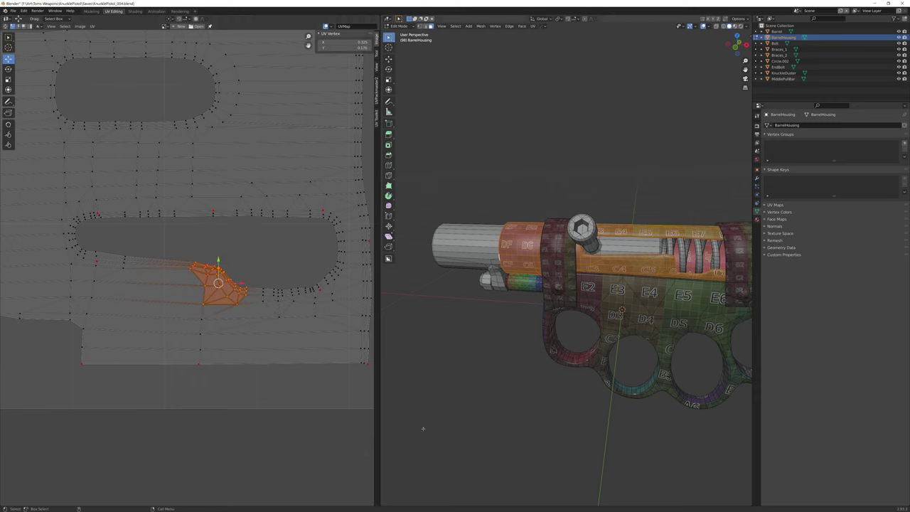
scroll(235, 299, up, 2)
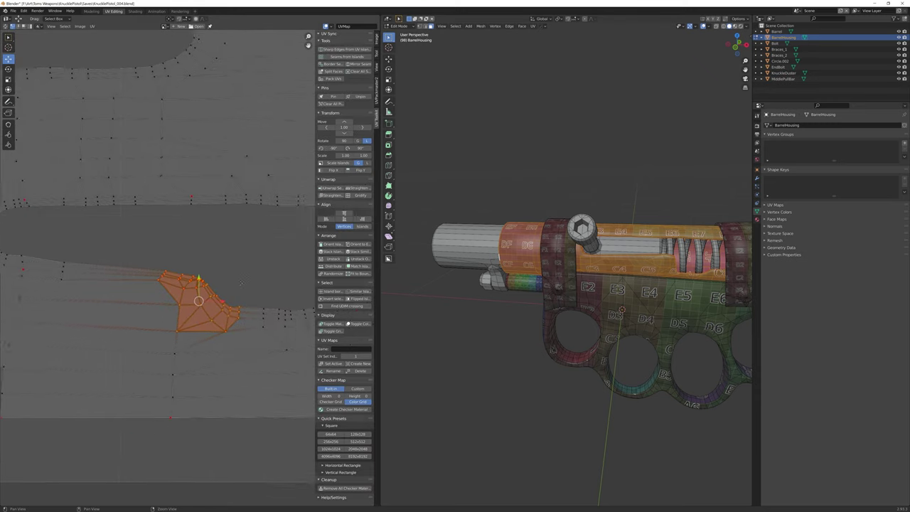
click(249, 304)
scroll(247, 330, down, 3)
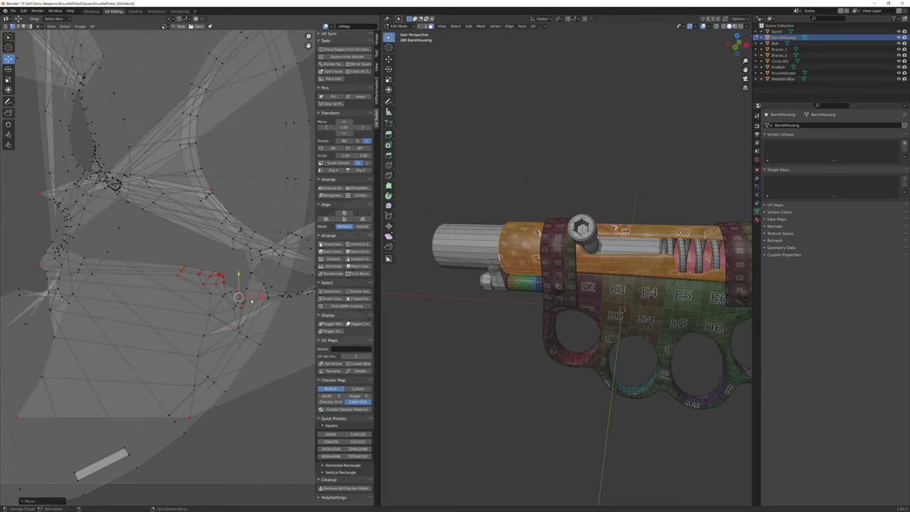
key(a)
scroll(218, 183, up, 3)
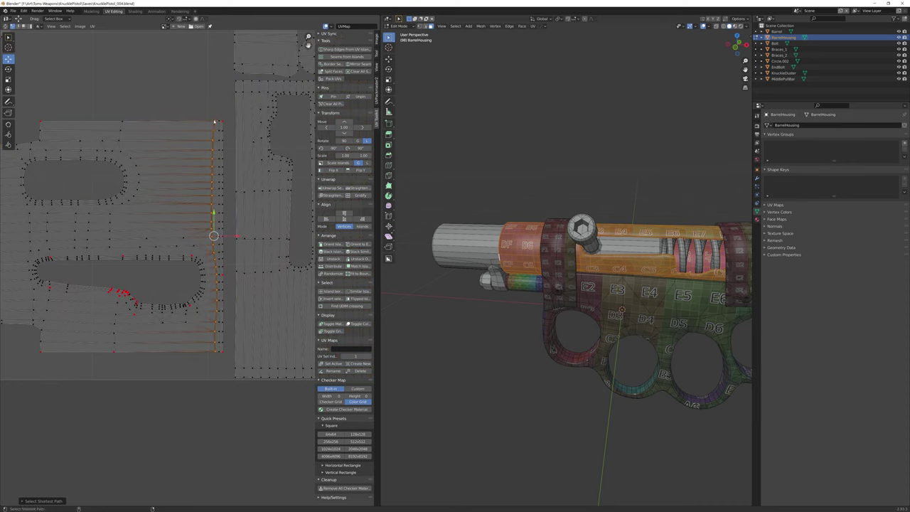
scroll(149, 256, up, 3)
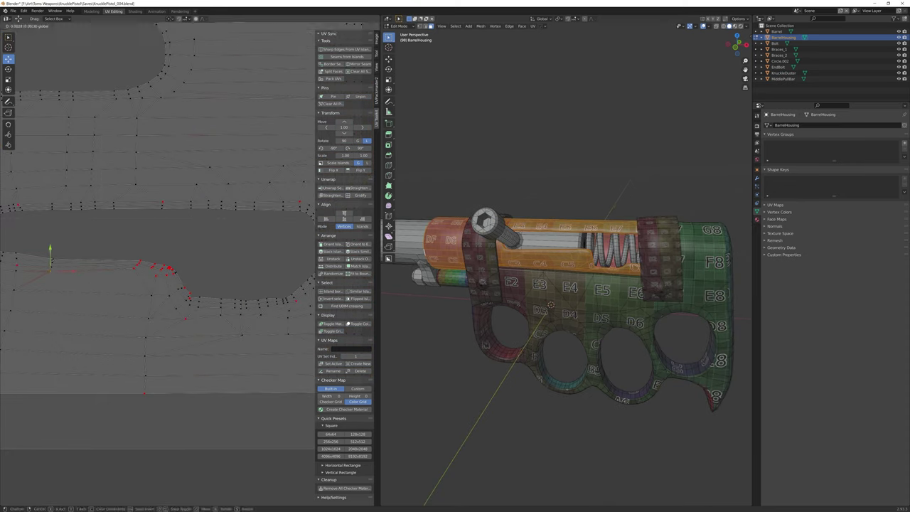
click(137, 269)
- Nudge the hole's corner vertices up and to the right into alignment
scroll(98, 278, up, 2)
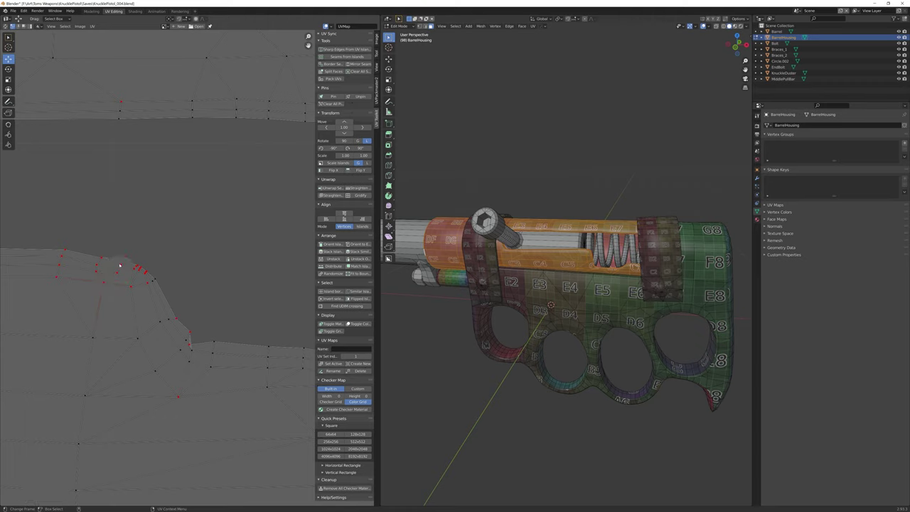
scroll(174, 269, down, 2)
click(194, 323)
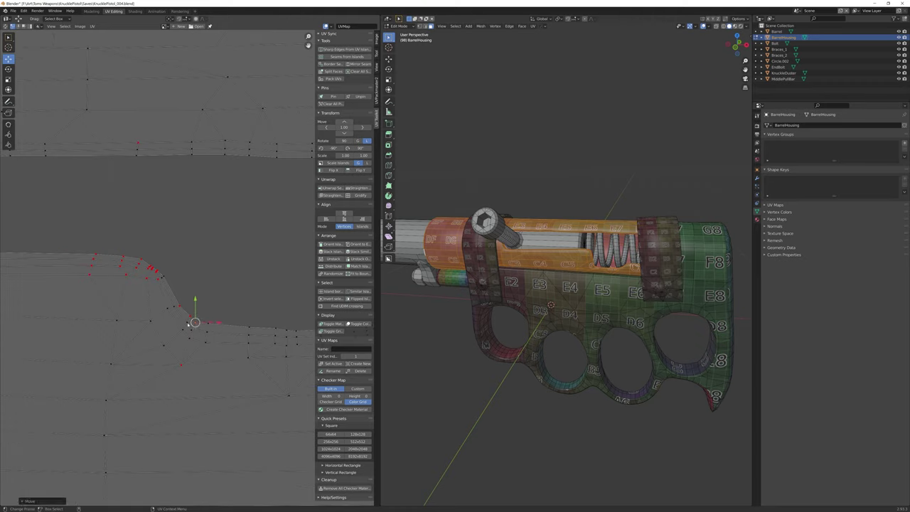
scroll(158, 270, up, 3)
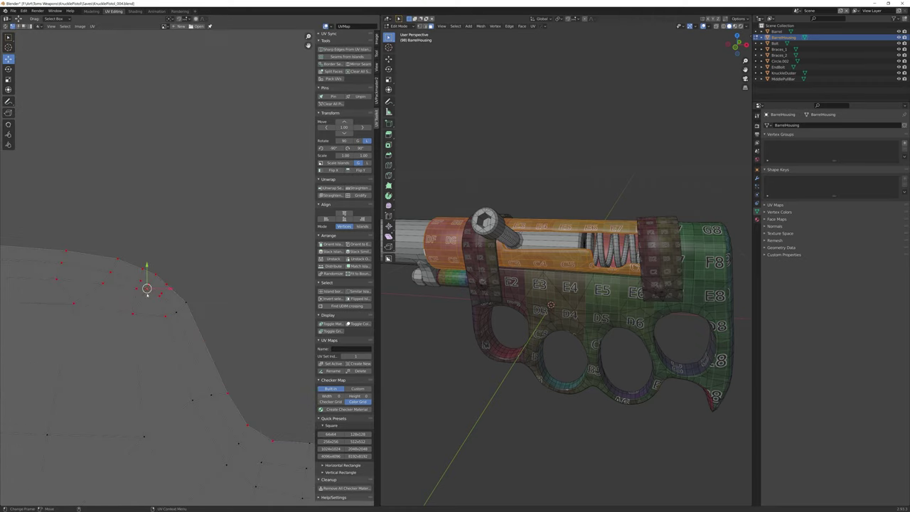
scroll(140, 280, down, 3)
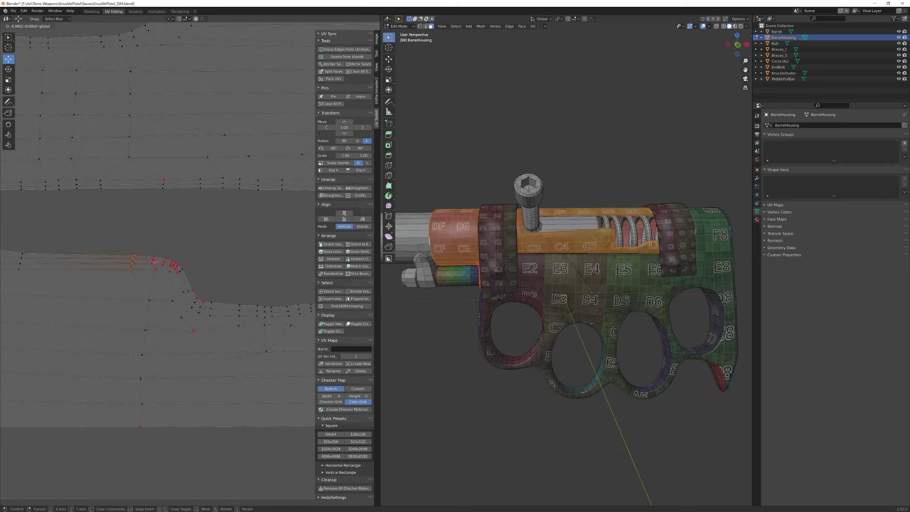
click(183, 261)
scroll(184, 261, up, 3)
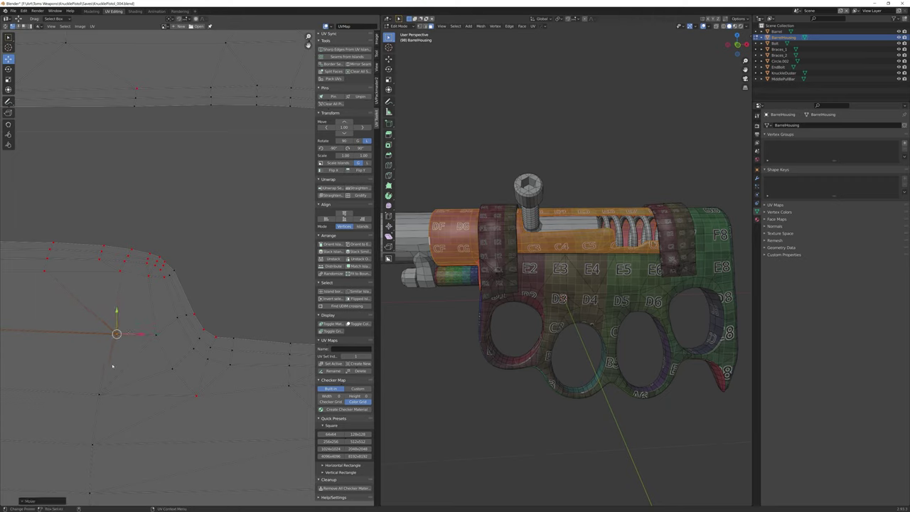
middle_drag(112, 366, 140, 363)
scroll(214, 318, down, 1)
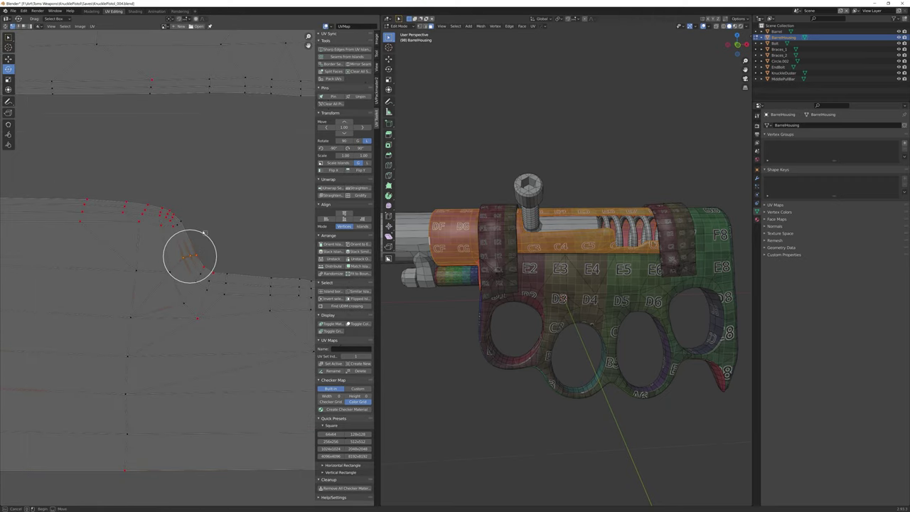
key(g)
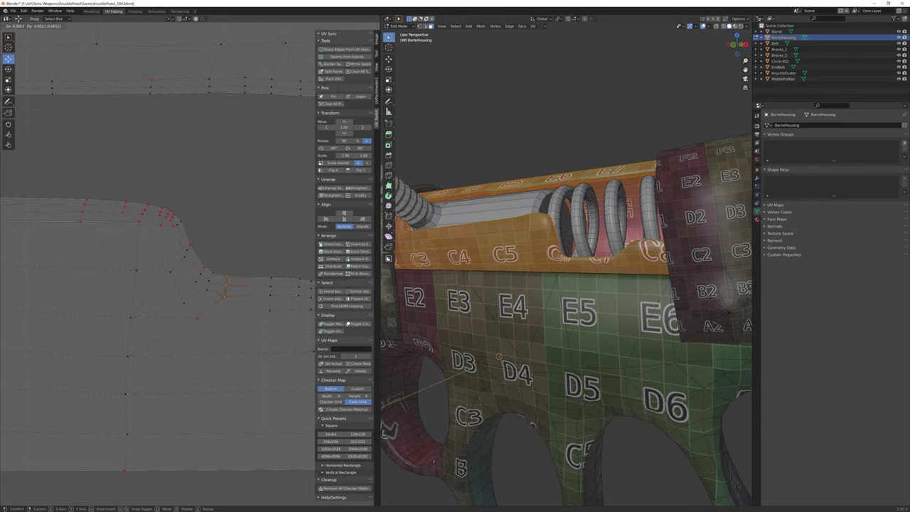
click(245, 313)
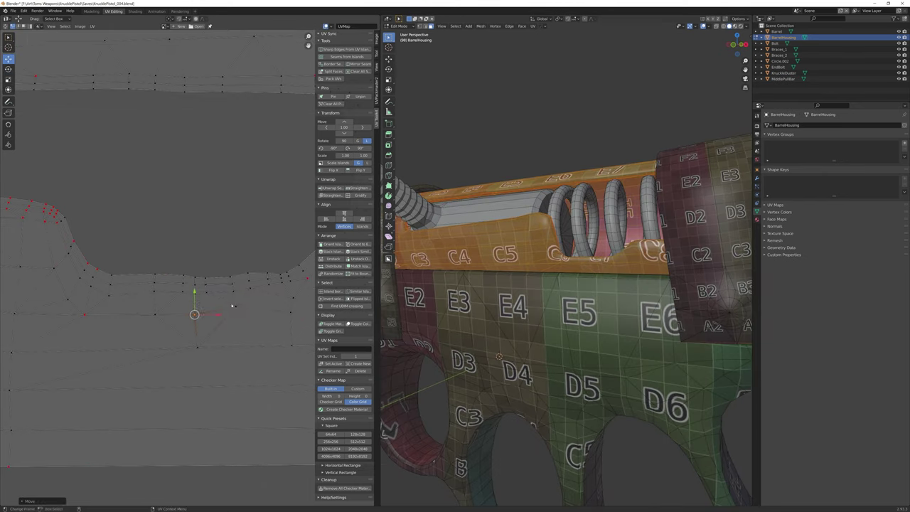
- Shift the small vertex patch at the lower hole's right end slightly left
click(8, 69)
scroll(212, 304, down, 4)
scroll(211, 306, up, 6)
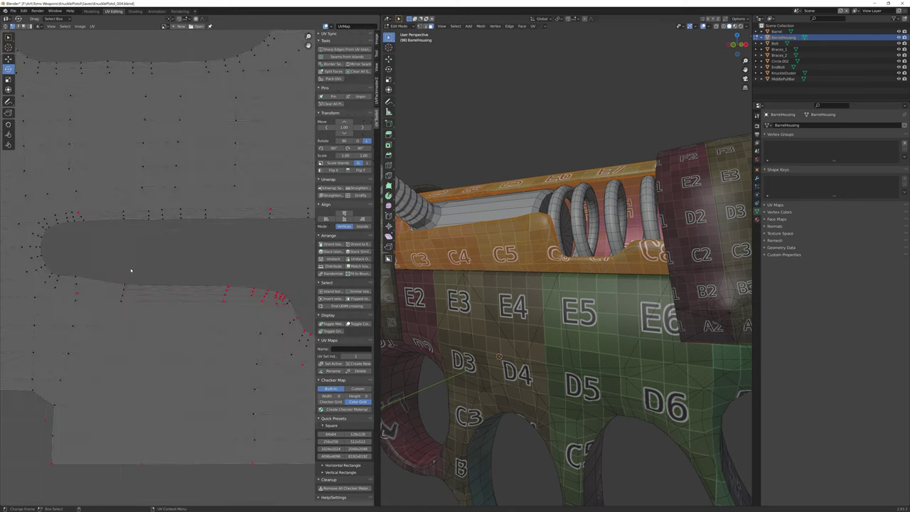
drag(83, 291, 83, 292)
middle_drag(348, 249, 128, 239)
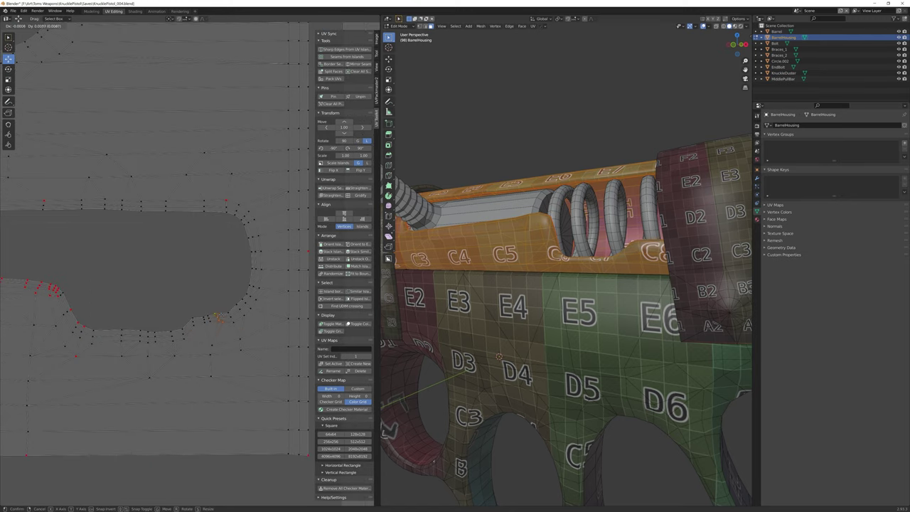
key(x)
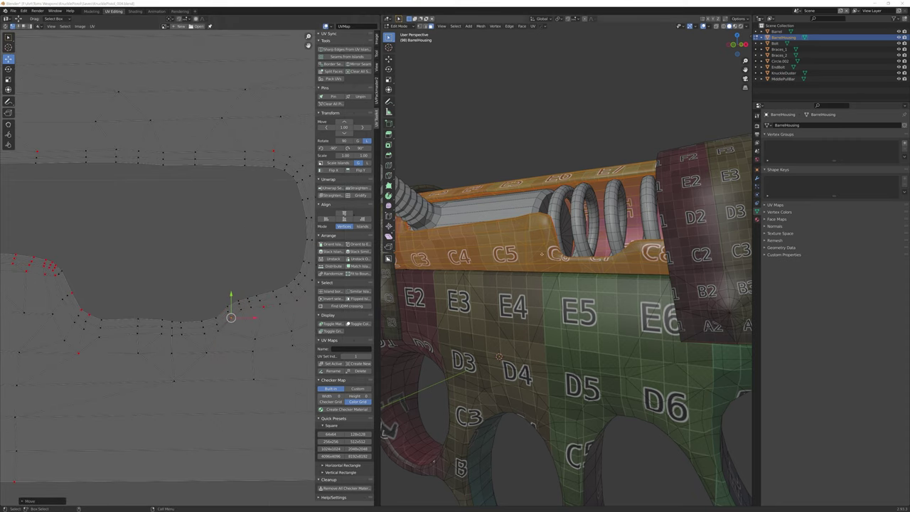
key(ctrl+z)
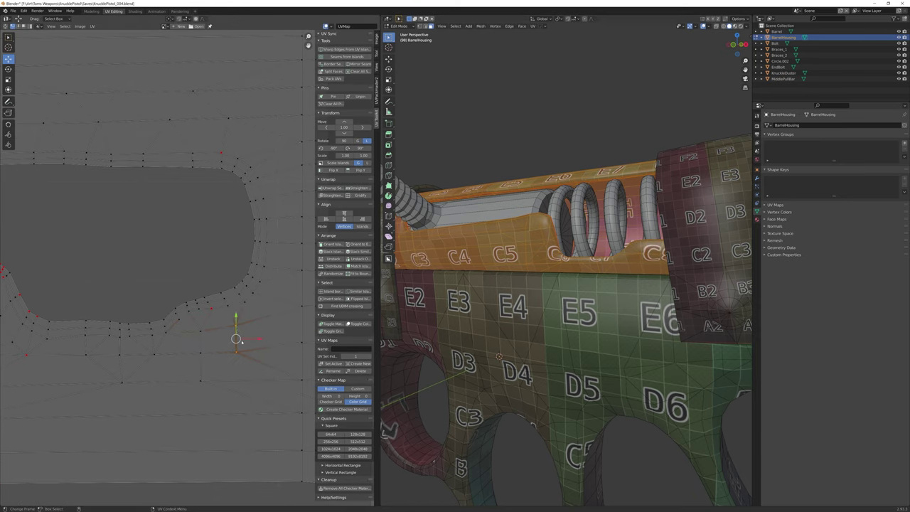
key(l)
key(g)
key(g)
click(177, 328)
- Box-select vertices along the cutout's curved edge and move them into a straight row
scroll(196, 299, down, 5)
scroll(185, 310, up, 4)
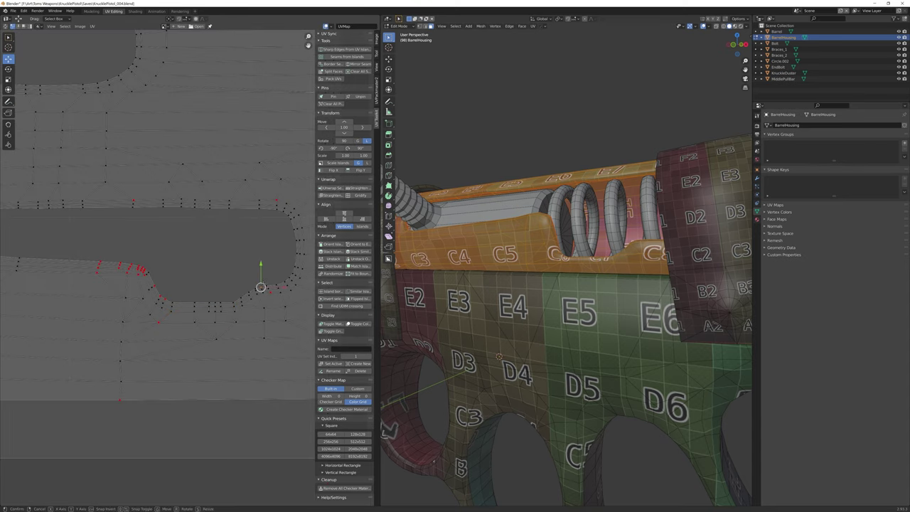
scroll(261, 287, down, 5)
scroll(569, 320, down, 4)
middle_drag(569, 320, 526, 313)
scroll(164, 242, up, 5)
drag(94, 223, 206, 257)
key(g)
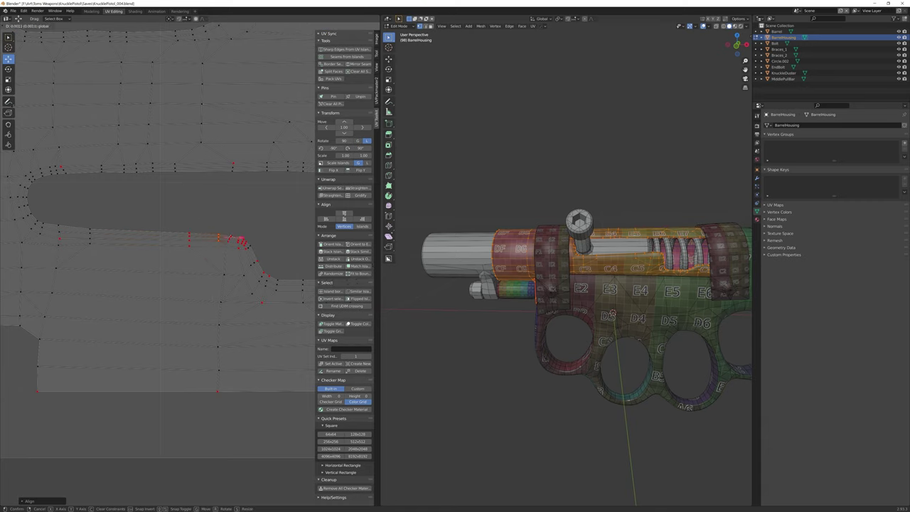
click(217, 237)
scroll(218, 237, down, 1)
alt+click(217, 237)
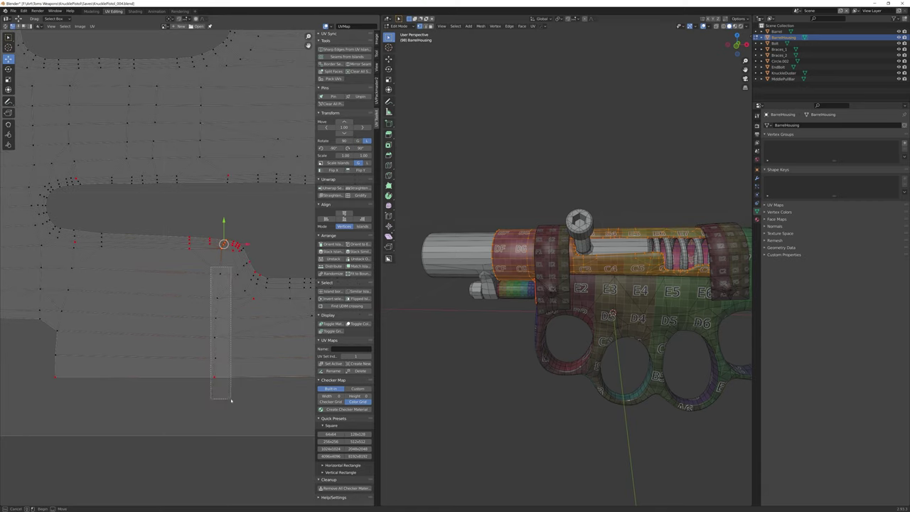
- Isolate the Barrel, seam a rim-to-lug edge path, unwrap it and straighten its UV ring
key(Home)
right_click(189, 332)
key(Escape)
key(KP_Divide)
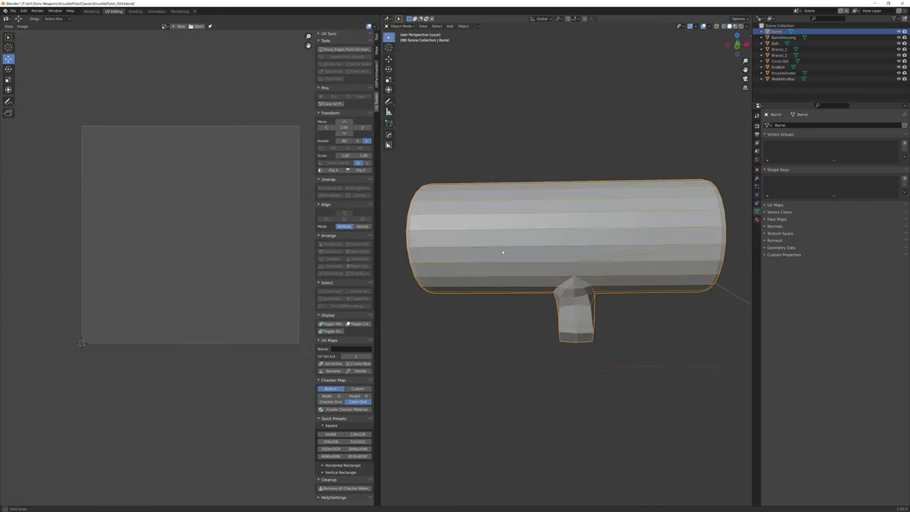
middle_drag(569, 320, 540, 270)
mouse_move(500, 420)
middle_down()
mouse_move(462, 398)
mouse_move(608, 406)
middle_up()
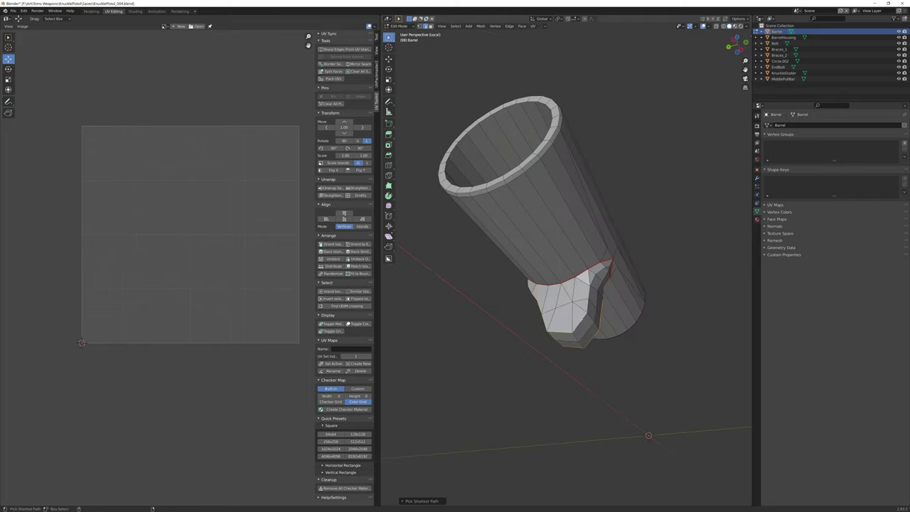
ctrl+click(554, 199)
mouse_move(610, 277)
middle_down()
mouse_move(557, 210)
mouse_move(563, 192)
mouse_move(540, 234)
middle_up()
key(a)
key(u)
key(Return)
click(277, 302)
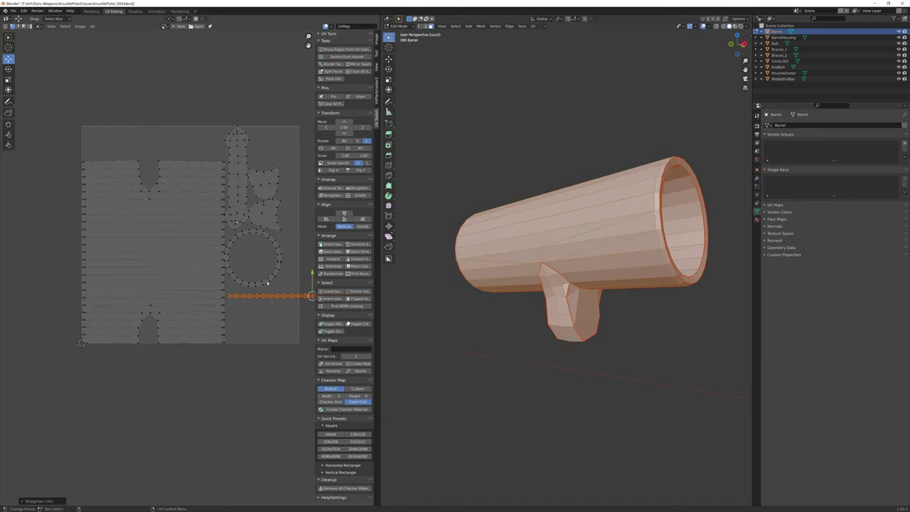
- Straighten the EndBolt's curved UV strip, move its octagon island, and apply the checker texture
key(a)
key(g)
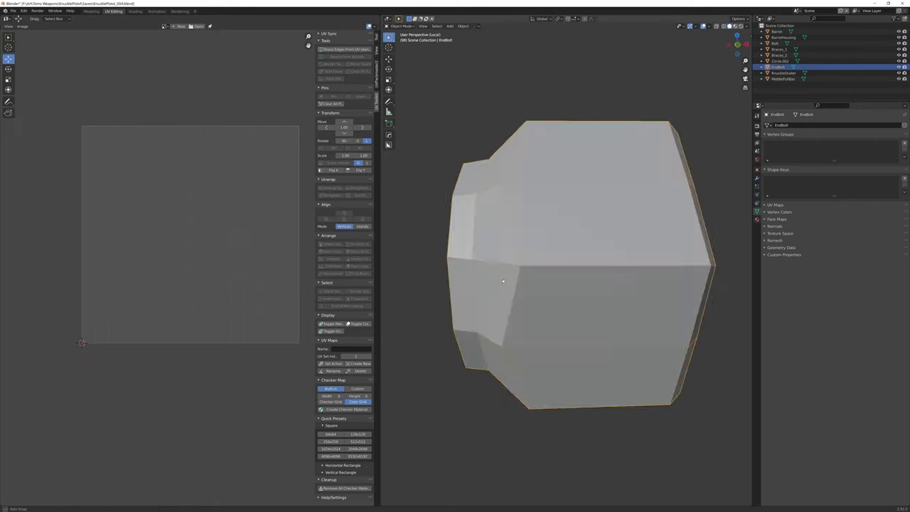
middle_drag(560, 235, 665, 372)
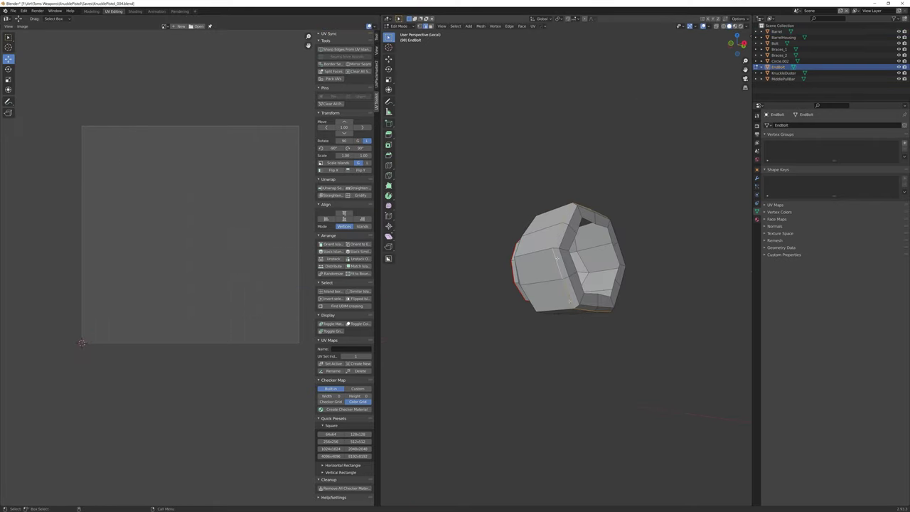
key(a)
key(w)
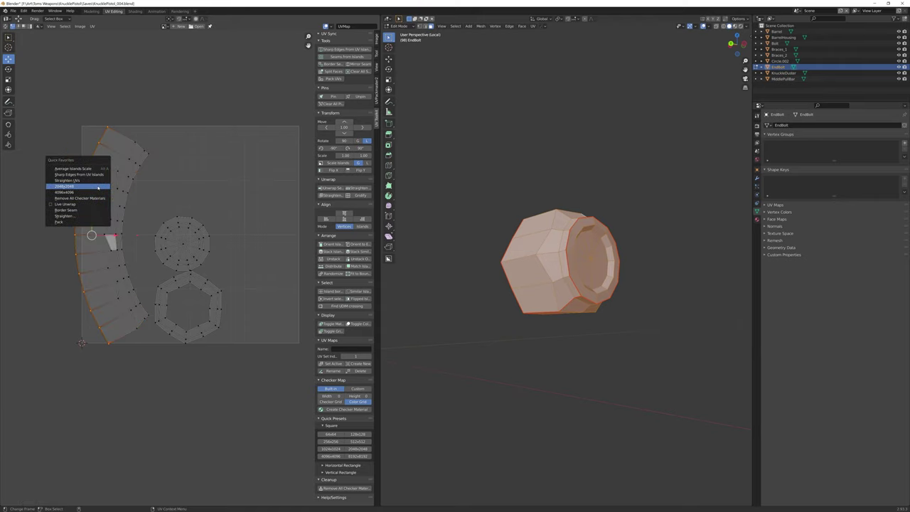
click(107, 185)
drag(188, 307, 169, 317)
middle_drag(562, 263, 569, 271)
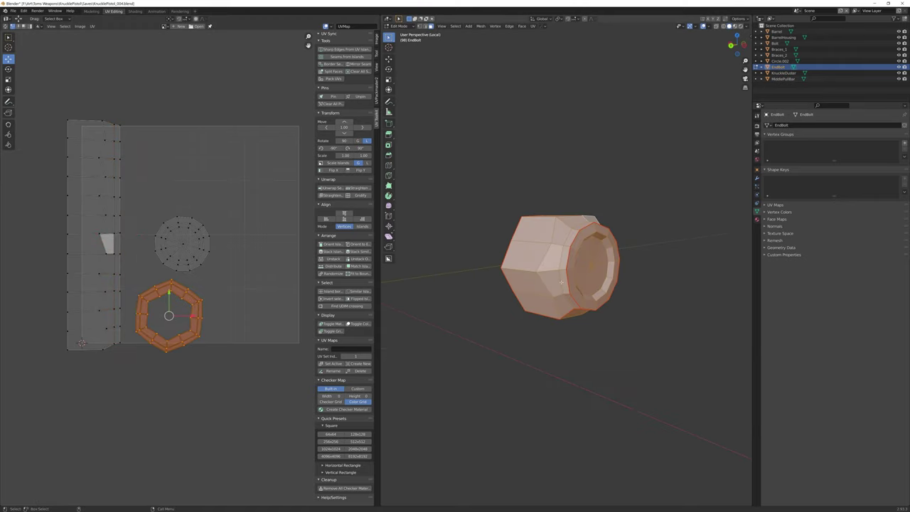
key(a)
key(w)
click(213, 238)
key(Tab)
key(KP_Divide)
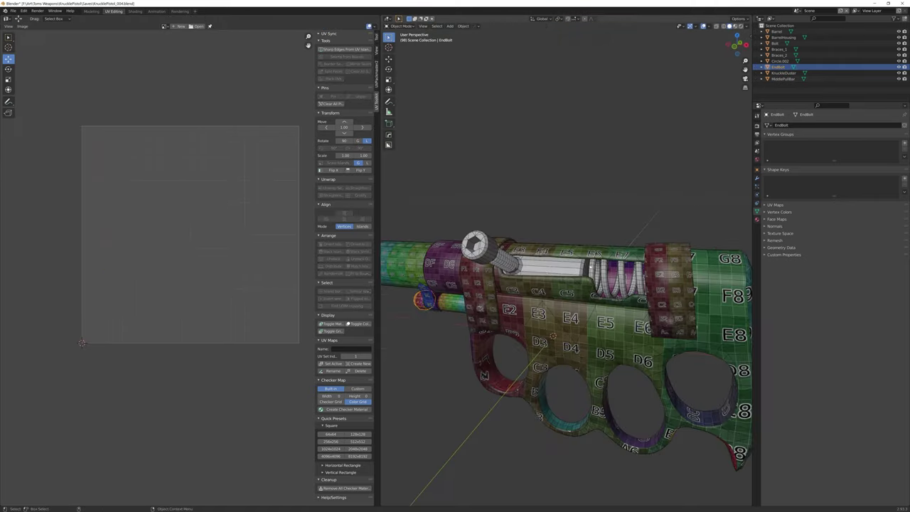
- Isolate the spring and unwrap it into long UV strips
click(618, 277)
key(Tab)
key(KP_Divide)
middle_drag(555, 271, 428, 212)
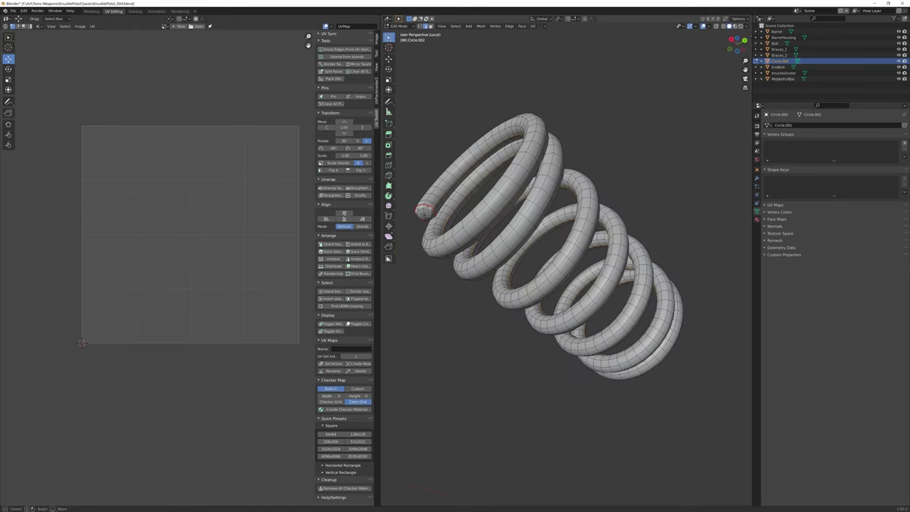
key(a)
key(u)
click(573, 275)
key(alt+a)
key(a)
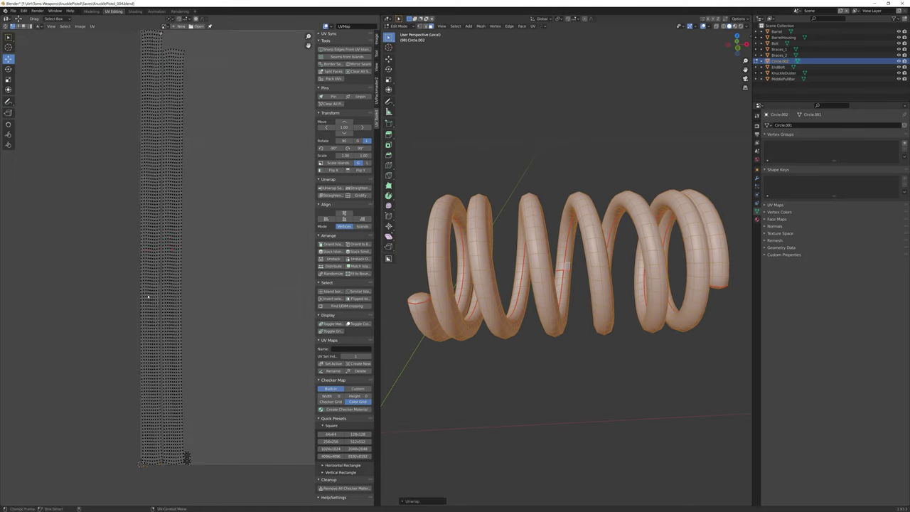
key(a)
scroll(238, 282, up, 3)
key(Tab)
key(KP_Divide)
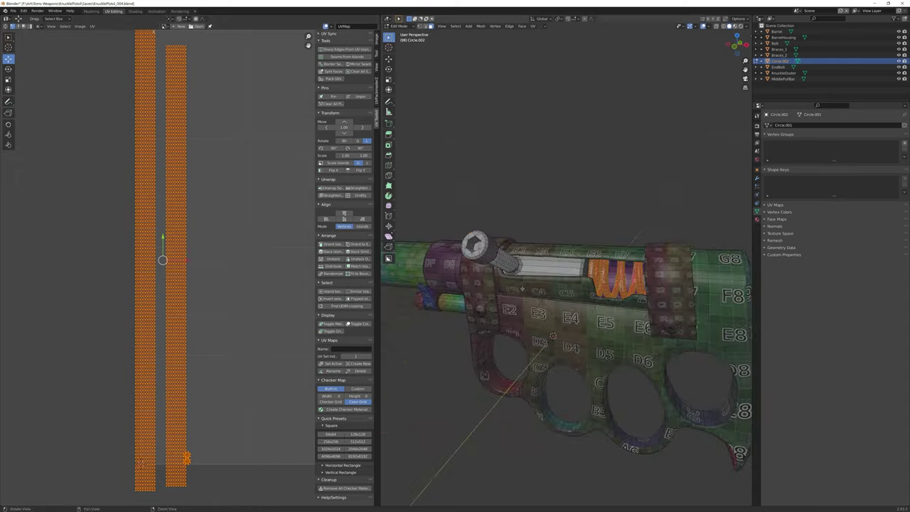
- Isolate the Bolt for mesh editing and view its hex socket
click(477, 244)
key(KP_Divide)
key(Tab)
mouse_move(568, 284)
middle_down()
mouse_move(540, 234)
mouse_move(562, 299)
mouse_move(597, 285)
mouse_move(569, 270)
middle_up()
mouse_move(445, 418)
middle_down()
mouse_move(512, 341)
mouse_move(583, 299)
mouse_move(624, 290)
middle_up()
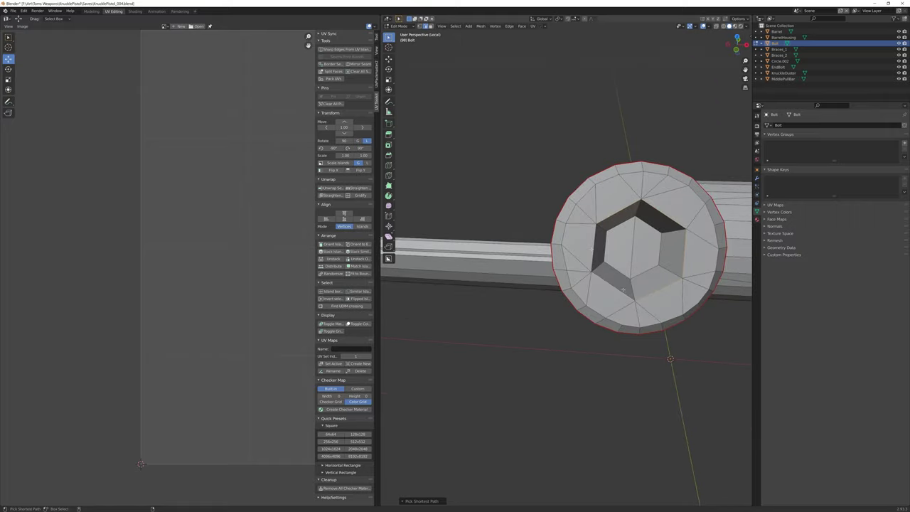
- Mark seams around the bolt's hex socket edge path and unwrap its UVs
ctrl+click(604, 228)
scroll(604, 228, down, 2)
mouse_move(604, 228)
middle_down()
mouse_move(575, 263)
mouse_move(526, 278)
middle_up()
middle_drag(579, 316, 541, 335)
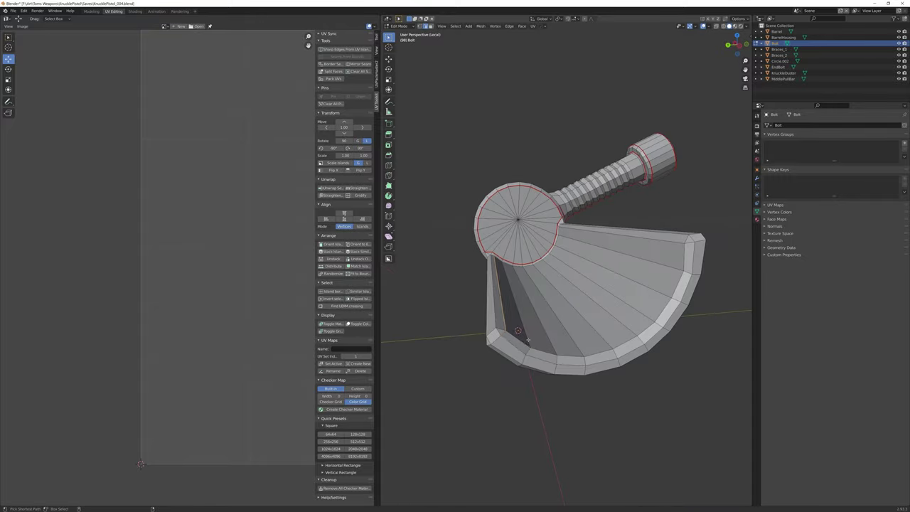
scroll(528, 260, up, 3)
middle_drag(529, 261, 589, 255)
scroll(528, 260, down, 3)
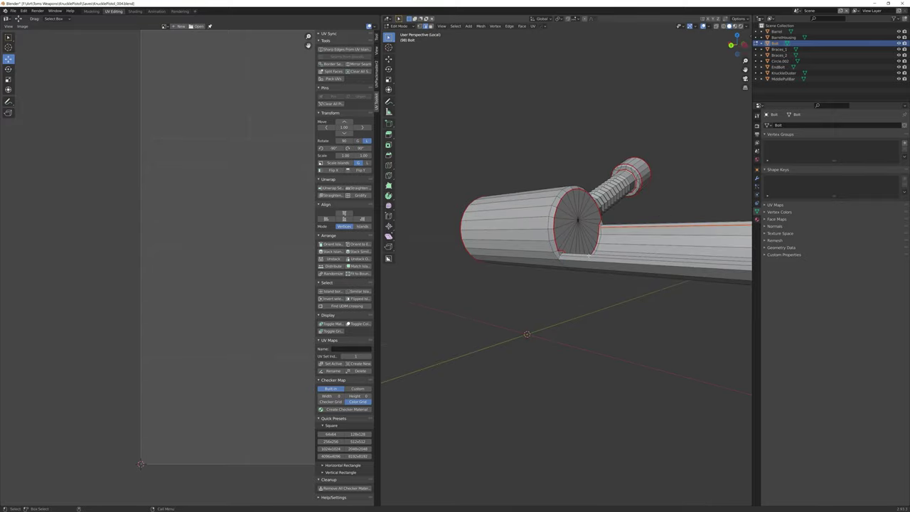
mouse_move(568, 285)
middle_down()
mouse_move(540, 299)
mouse_move(555, 291)
middle_up()
key(a)
key(u)
key(Return)
- Straighten the selected thread UV islands into a rectangular grid
key(alt+a)
key(q)
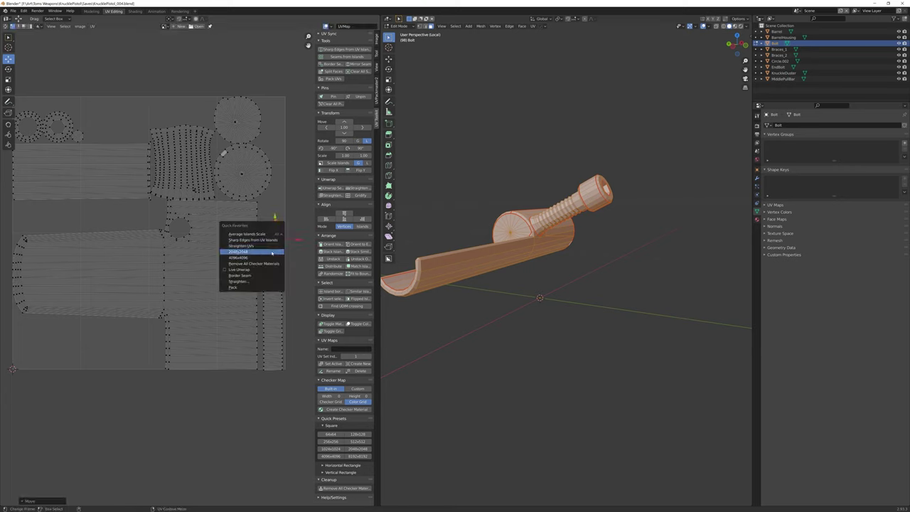
click(288, 327)
click(206, 170)
scroll(203, 122, up, 3)
key(q)
click(216, 107)
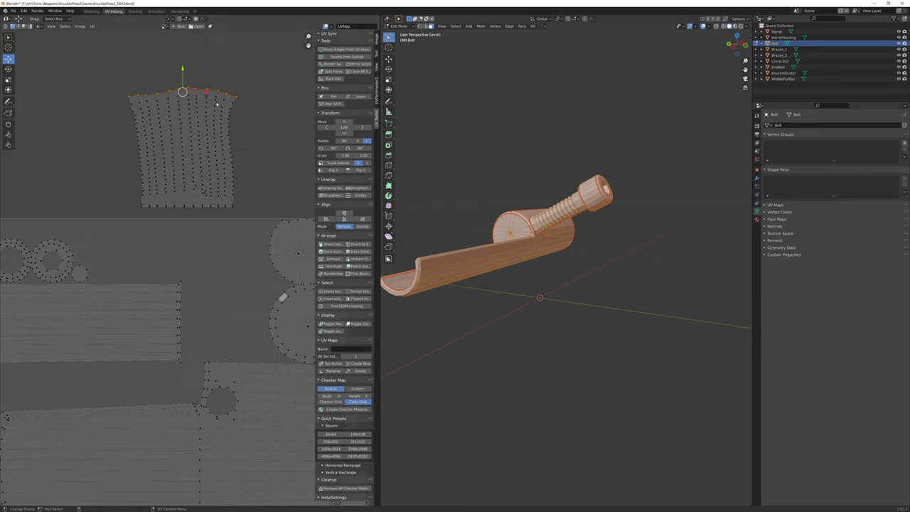
scroll(217, 105, down, 2)
middle_drag(217, 104, 175, 144)
- Show every pistol part's checker-textured UVs together
key(a)
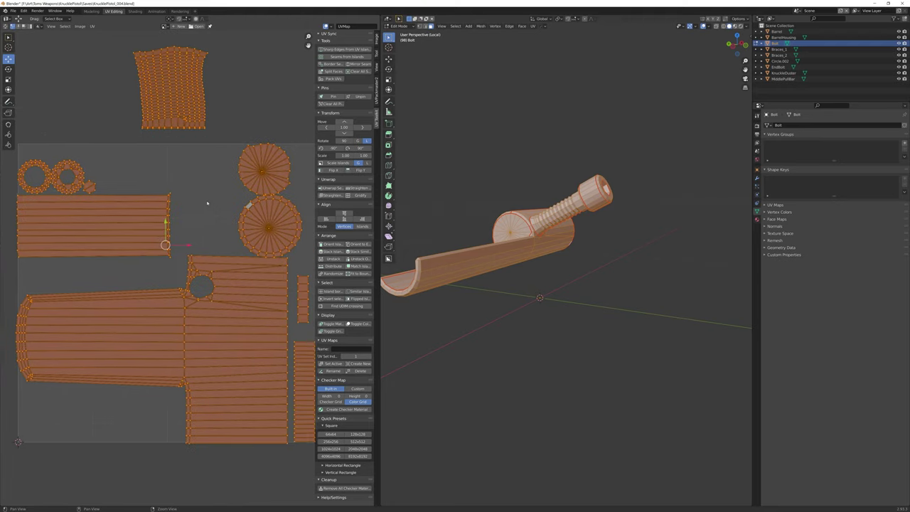
right_click(185, 215)
click(213, 237)
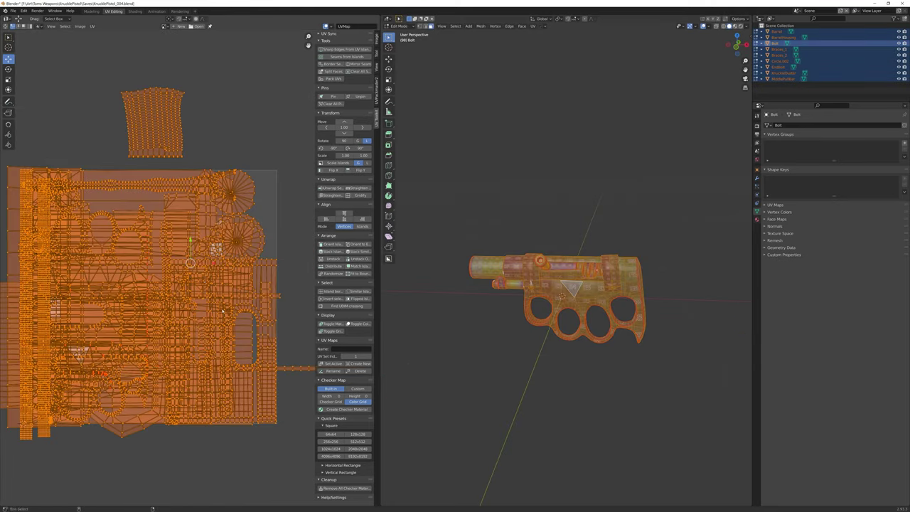
- Pack every pistol part's UV islands into one tile with UVPackmaster, then repack with a pixel margin
key(Return)
click(351, 86)
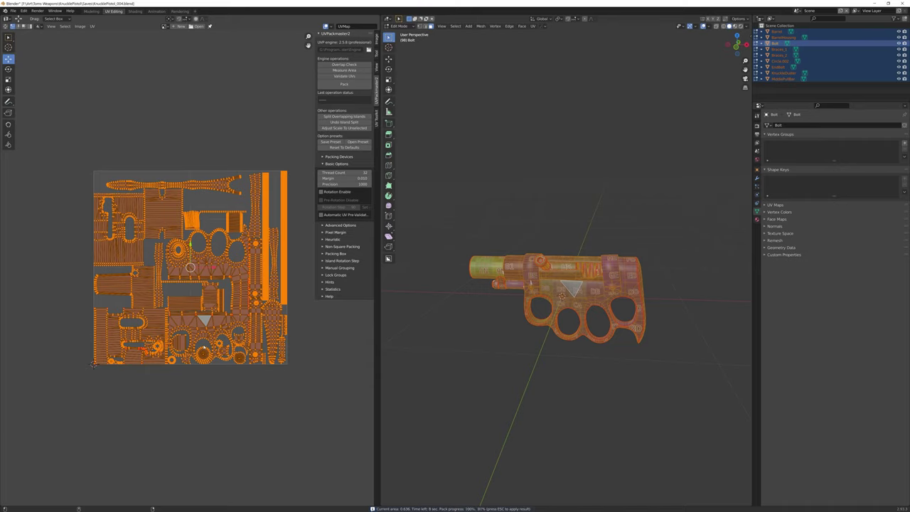
scroll(228, 306, up, 3)
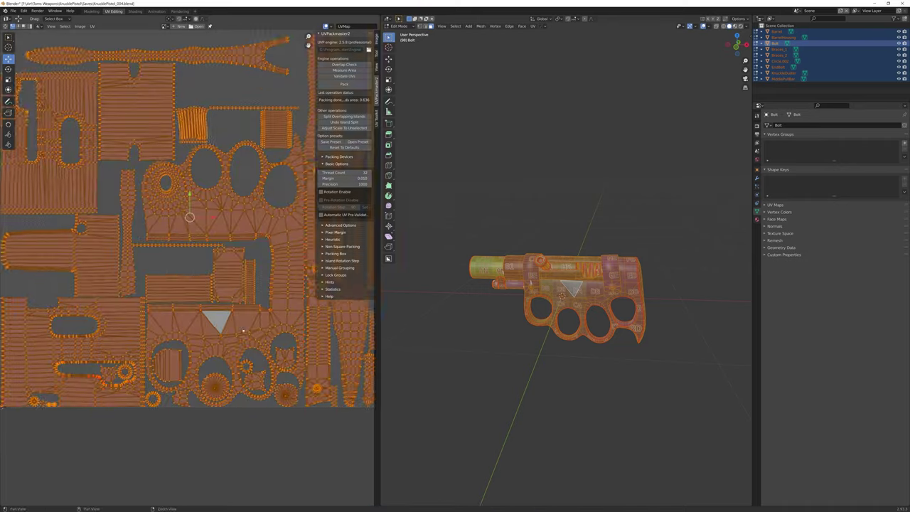
scroll(227, 305, up, 1)
click(336, 232)
key(F3)
key(Escape)
click(344, 84)
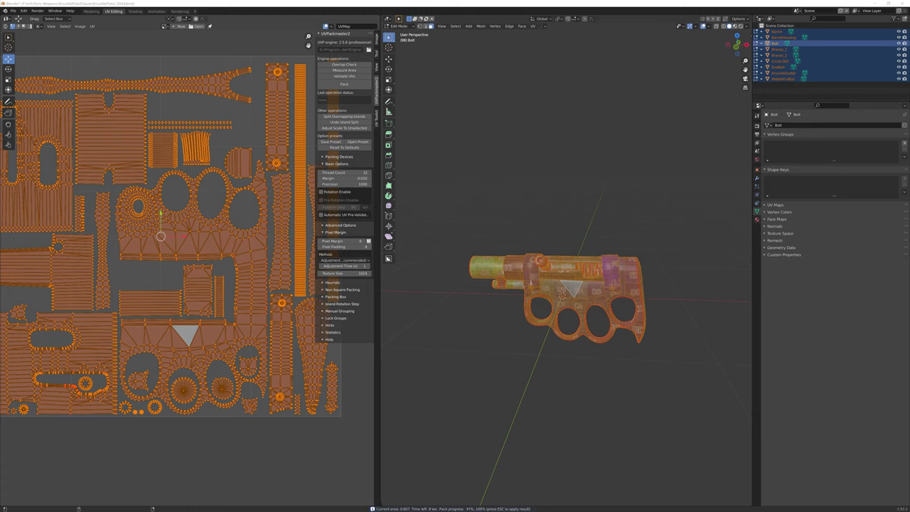
- Save the blend file, check the packed checker layout, and return to the Modeling workspace
key(ctrl+s)
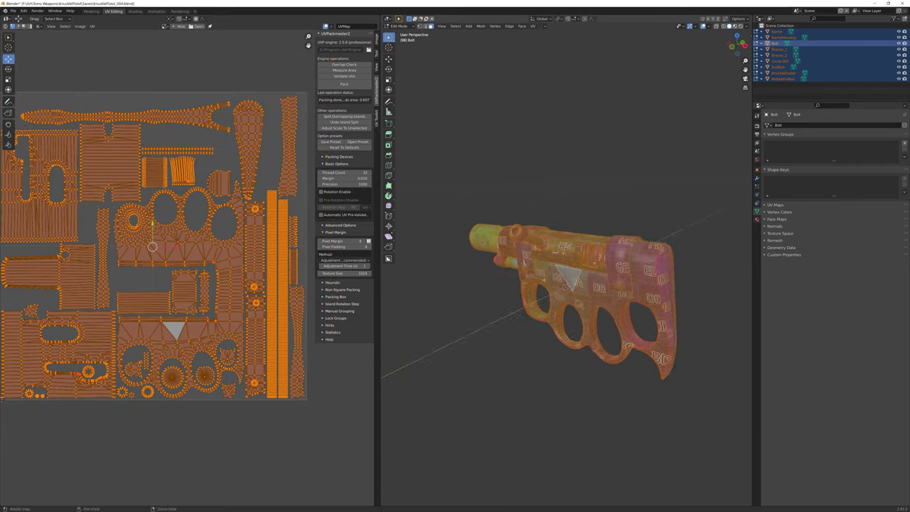
middle_drag(498, 285, 523, 265)
key(ctrl+Page_Down)
key(ctrl+Page_Up)
key(Tab)
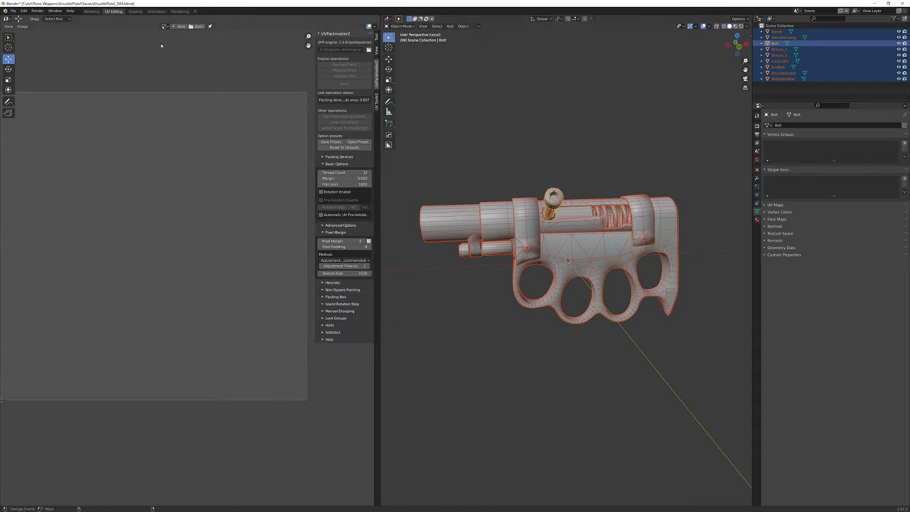
key(ctrl+Page_Up)
- Export the grey pistol through Quick Favorites > Export > Wavefront (.obj) into the chosen folder
middle_drag(426, 222, 546, 325)
right_click(443, 295)
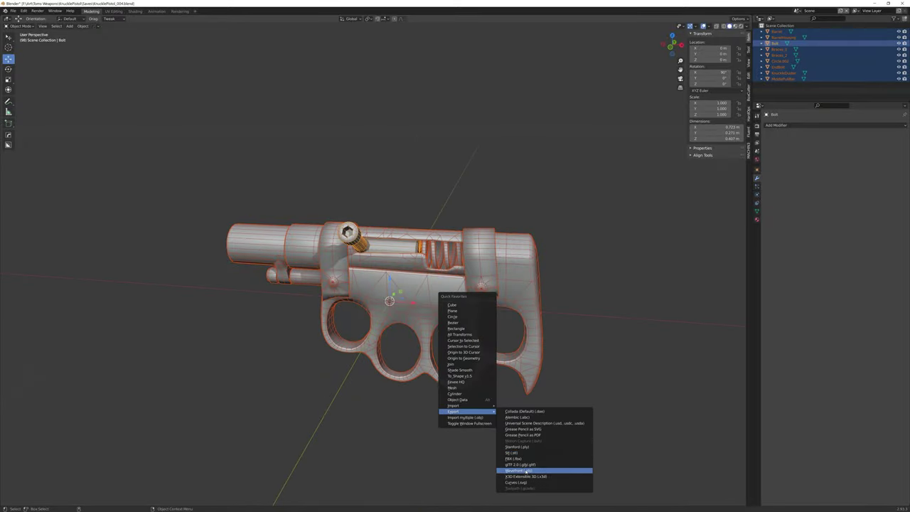
double_click(398, 120)
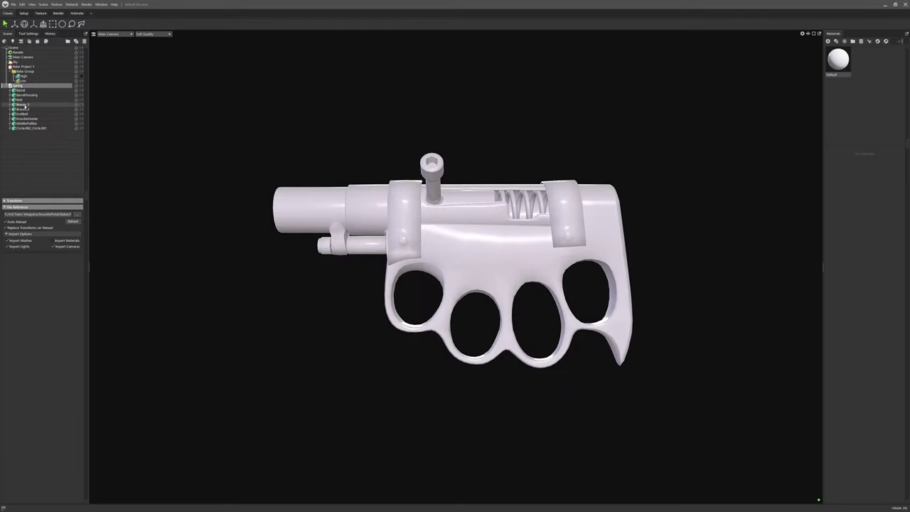
- Put the low-poly meshes into their bake groups and set Bake Project 1 to 8 bits/channel output
click(23, 67)
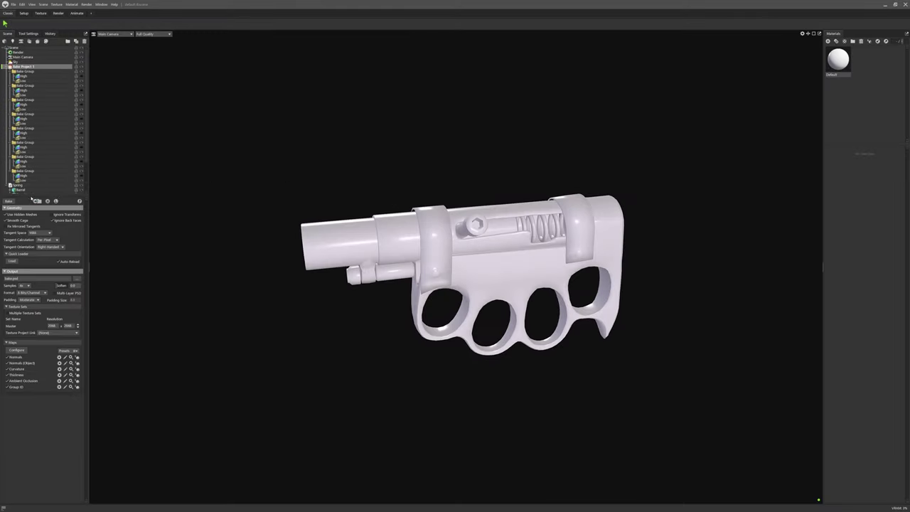
drag(31, 198, 23, 123)
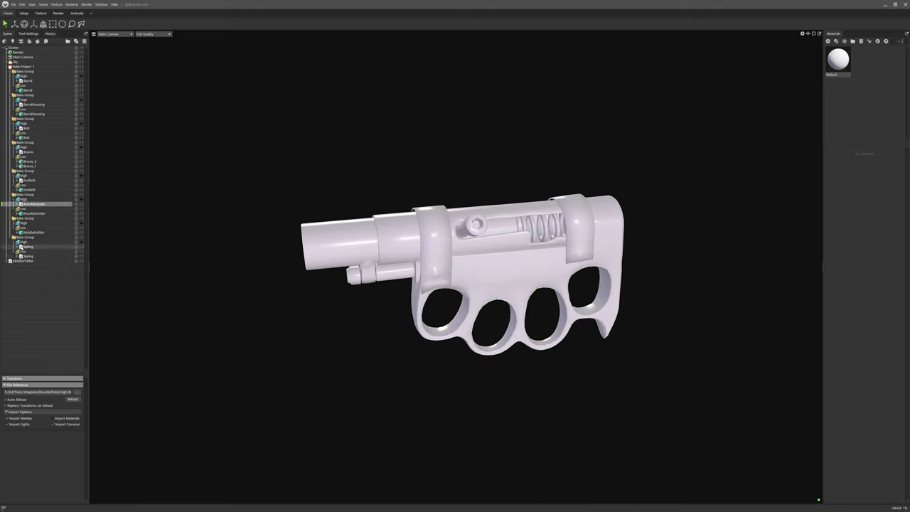
click(50, 254)
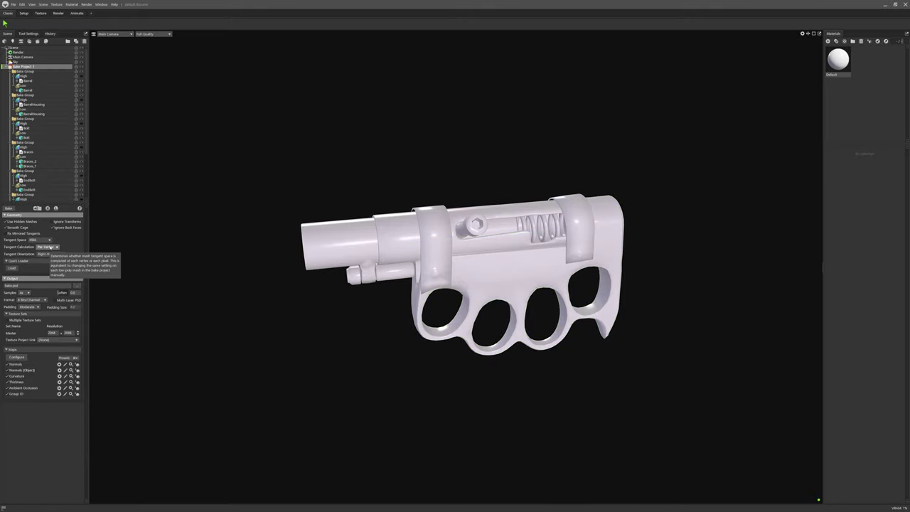
click(32, 305)
click(77, 285)
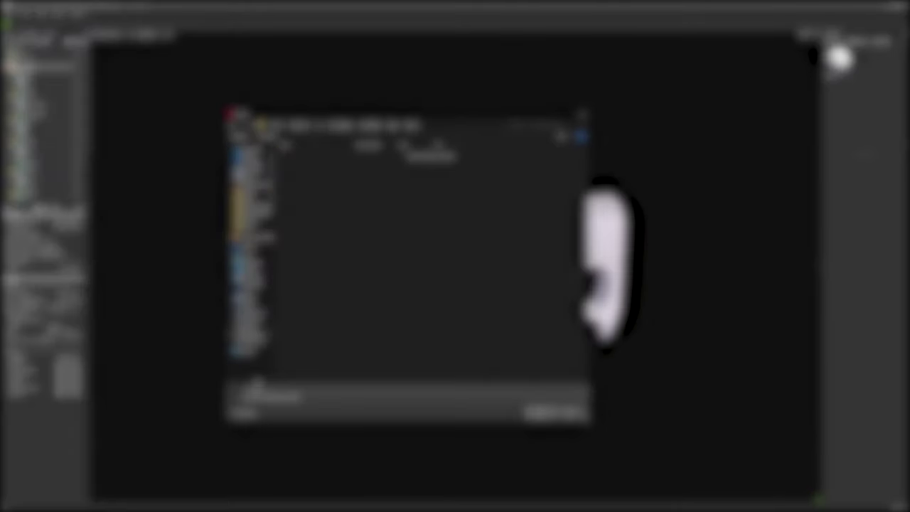
- Confirm the Bakes output folder, check the barrel and bolt cages, and review the baked gun
key(Return)
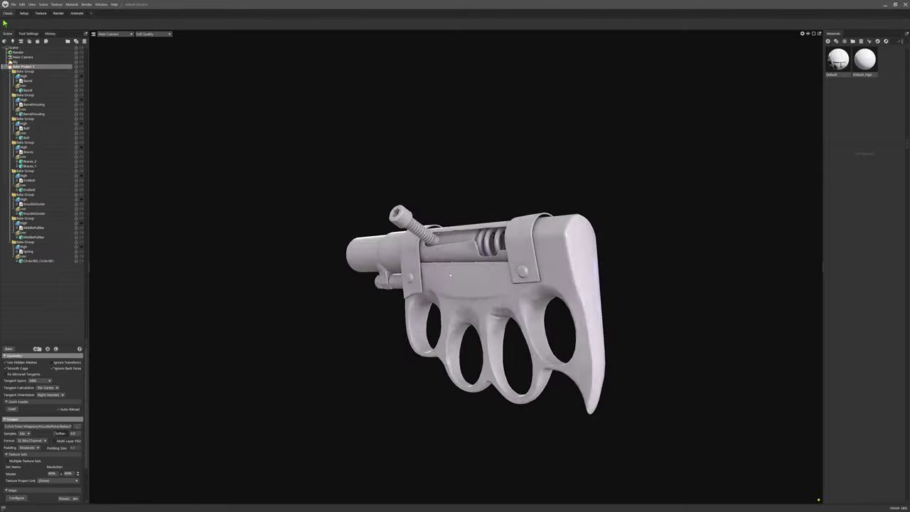
click(24, 86)
click(25, 66)
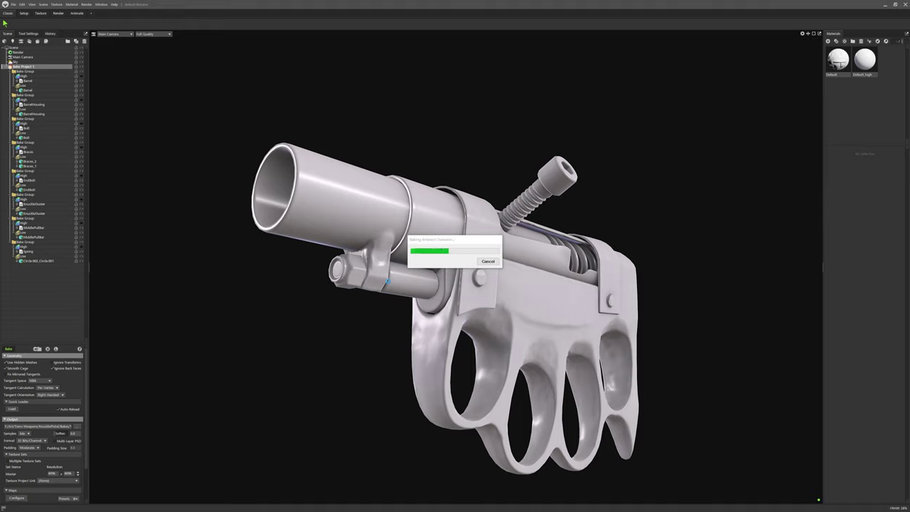
click(26, 137)
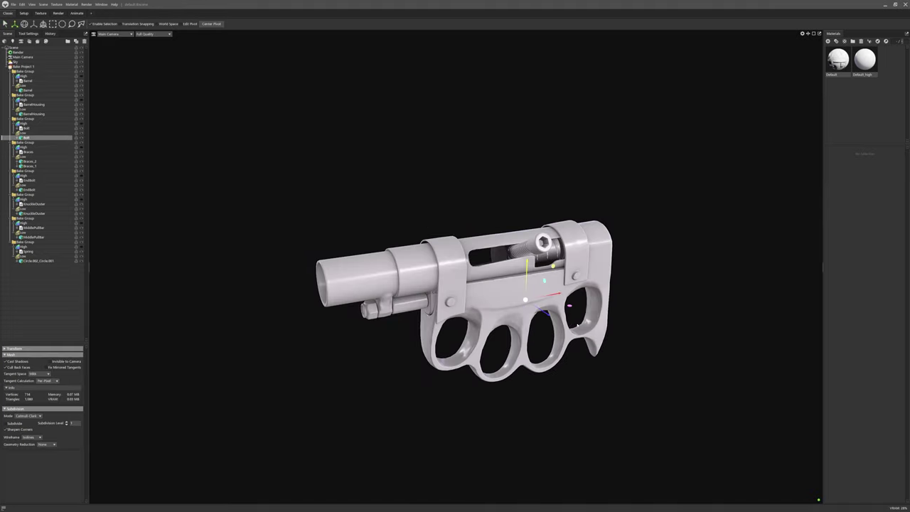
click(24, 133)
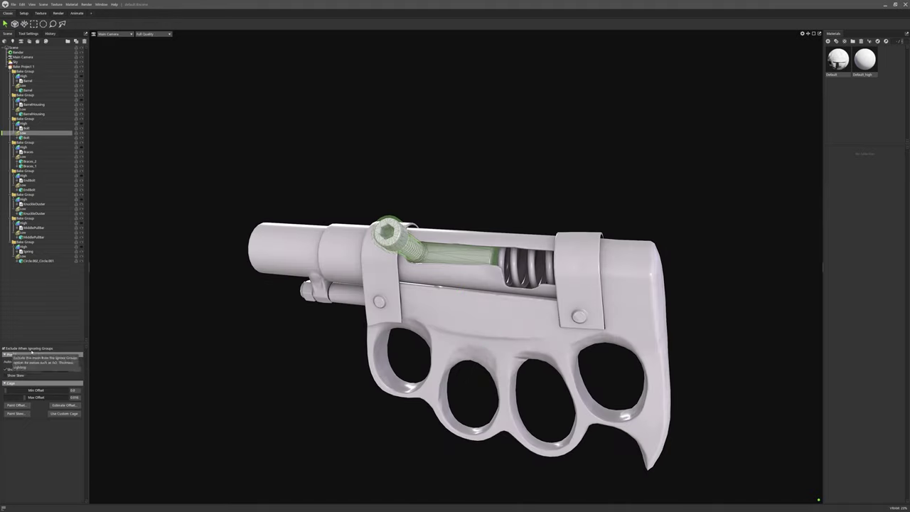
click(24, 66)
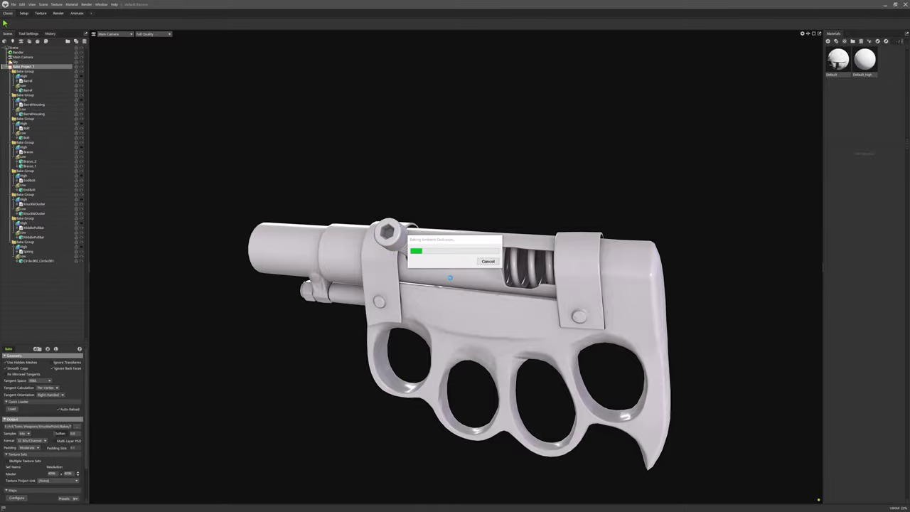
mouse_move(450, 277)
mouse_down()
mouse_move(408, 205)
mouse_move(680, 225)
mouse_move(626, 267)
mouse_up()
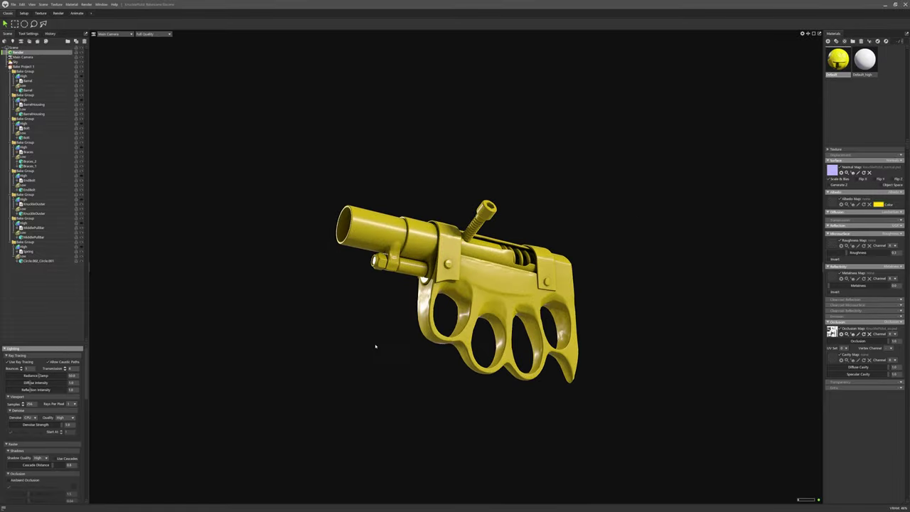
- Narrow the Main Camera's field of view for a close-up of the baked gun, then start exporting it
mouse_move(553, 368)
mouse_down()
mouse_move(566, 356)
mouse_move(528, 391)
mouse_move(616, 357)
mouse_up()
click(23, 57)
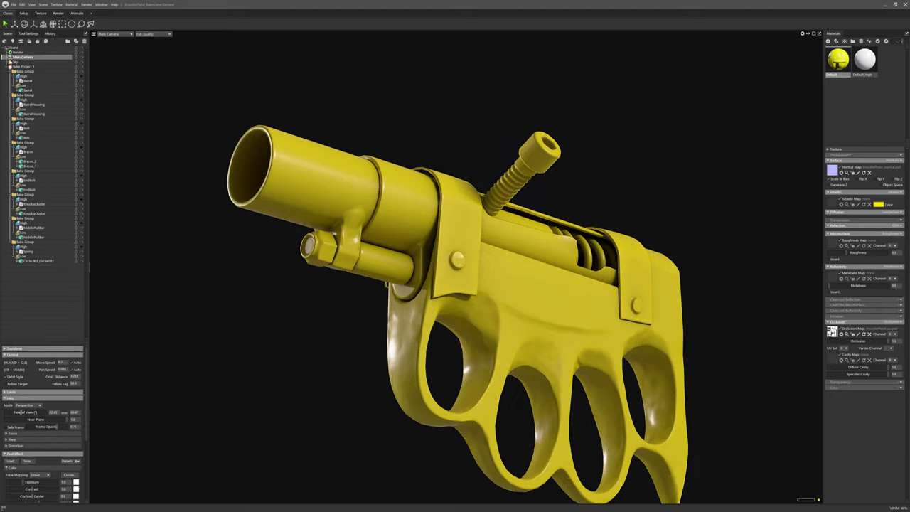
drag(51, 413, 507, 274)
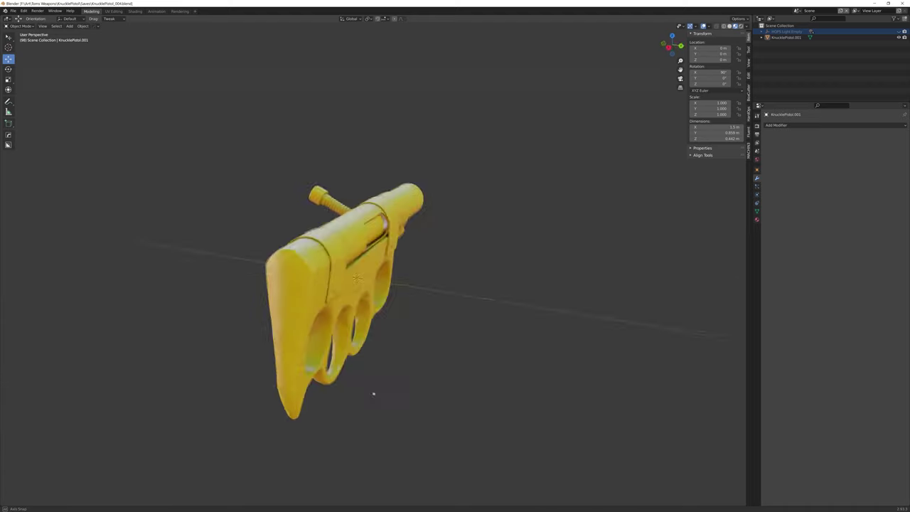
mouse_move(372, 392)
middle_down()
mouse_move(224, 365)
mouse_move(365, 356)
mouse_move(370, 326)
middle_up()
key(F4)
click(434, 355)
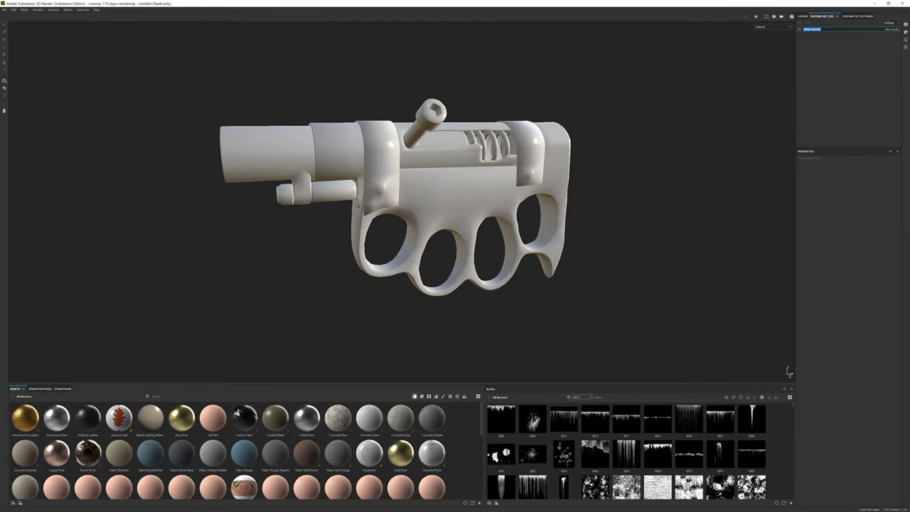
- Bring up Texture Set Settings and look through the new pistol project's texture sets
click(858, 15)
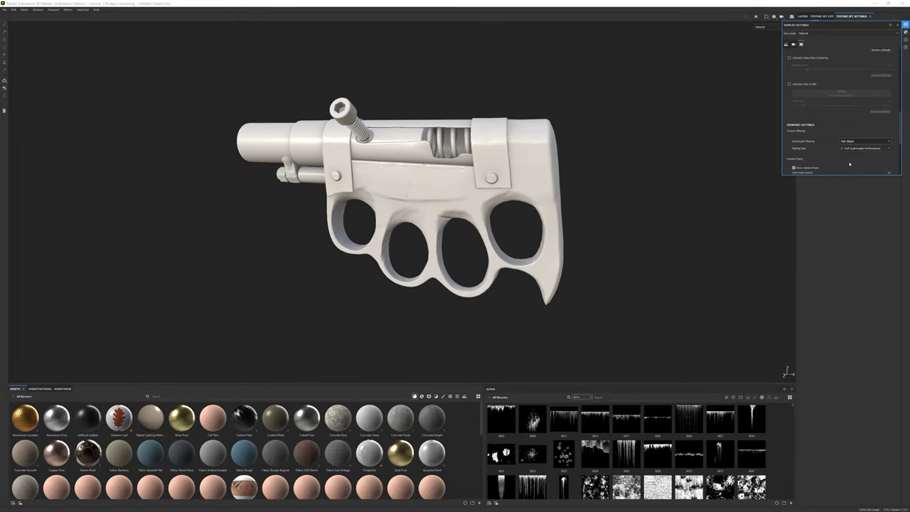
scroll(837, 140, down, 5)
scroll(691, 89, up, 2)
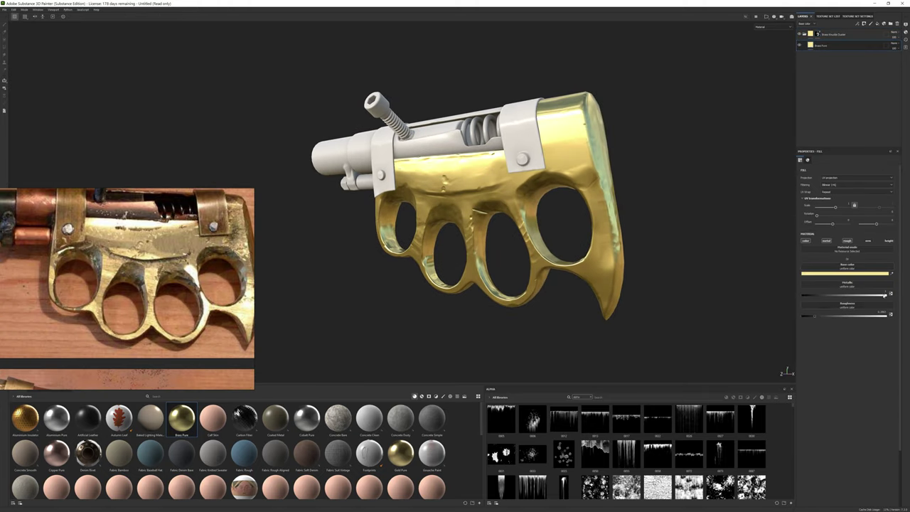
- Darken the Brass Pure base colour to a duller yellow, then apply and paint a smart mask on the brass copy
click(844, 273)
click(859, 307)
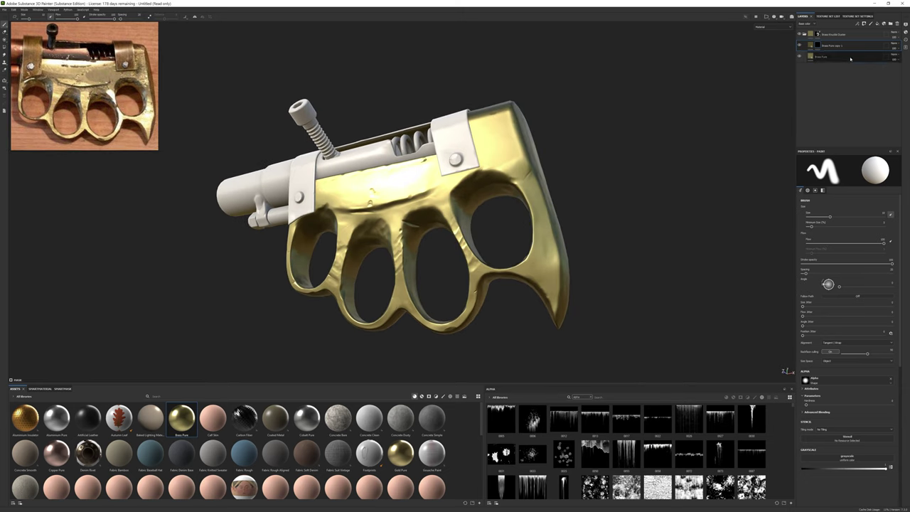
click(59, 390)
drag(828, 53, 825, 47)
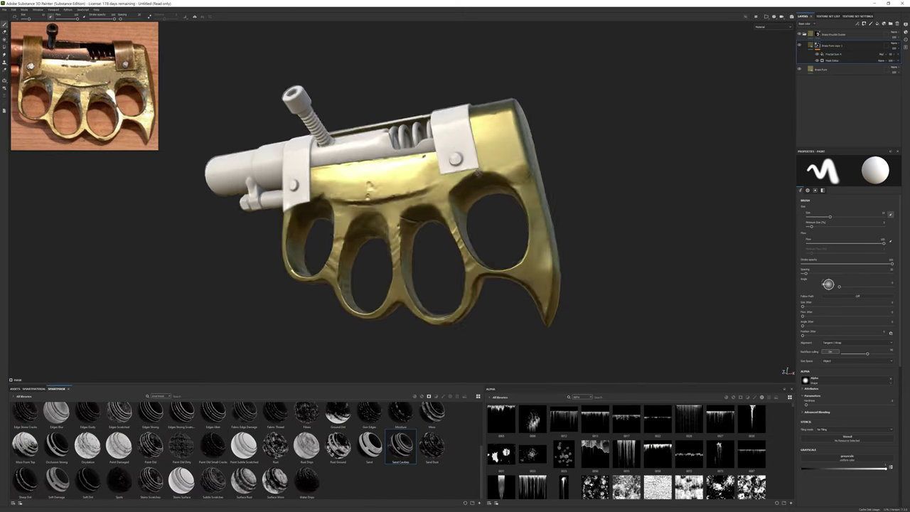
key(1)
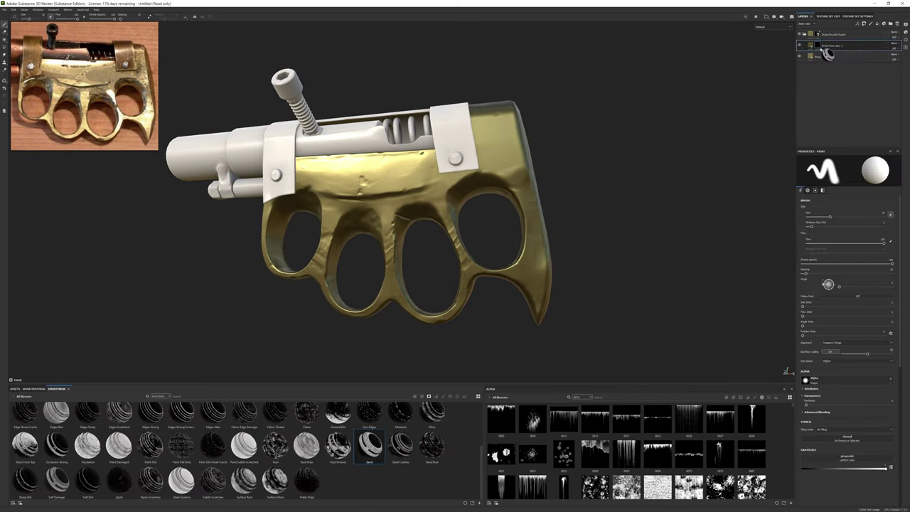
alt+drag(599, 209, 589, 56)
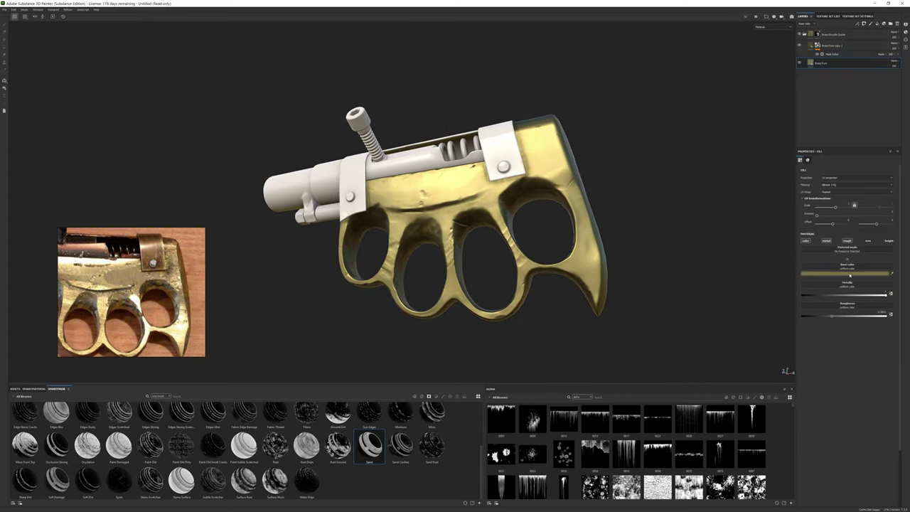
click(890, 46)
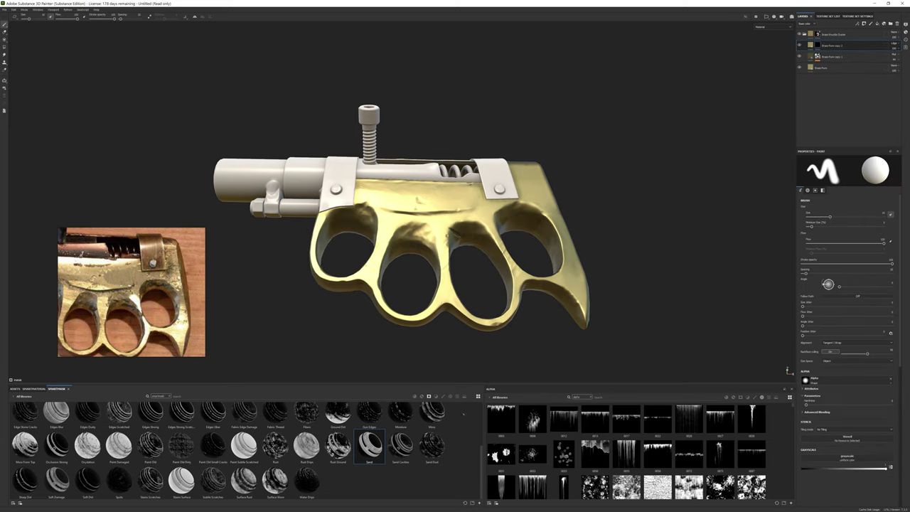
- Raise the Metal Edge Wear mask's Global Balance and expand its Texture 2 settings
scroll(228, 448, up, 3)
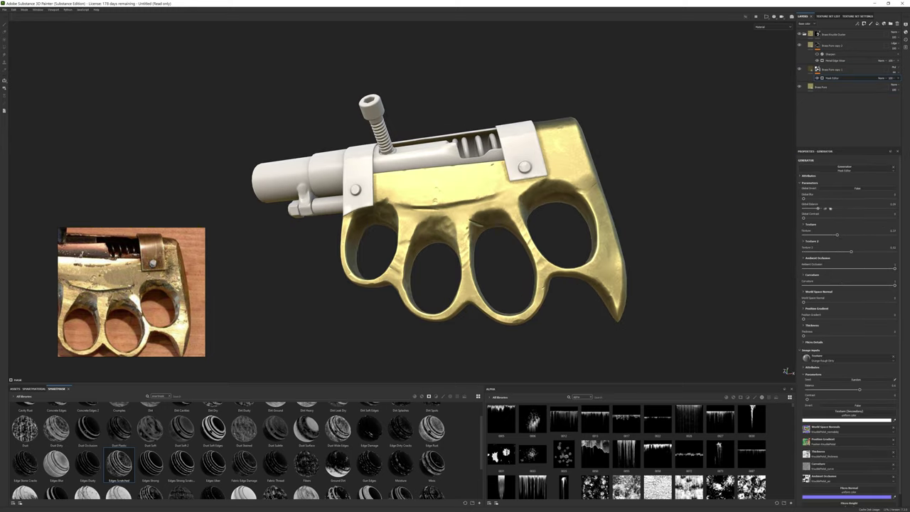
scroll(274, 462, down, 2)
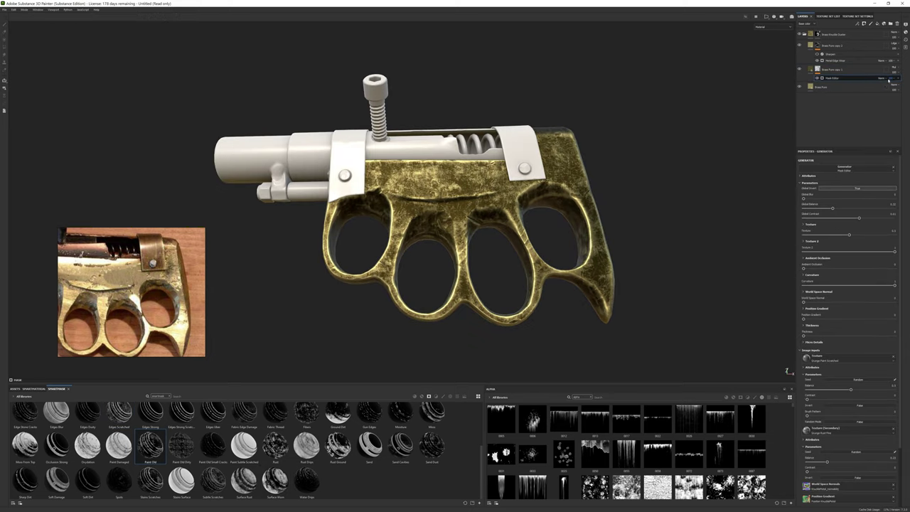
drag(833, 207, 850, 207)
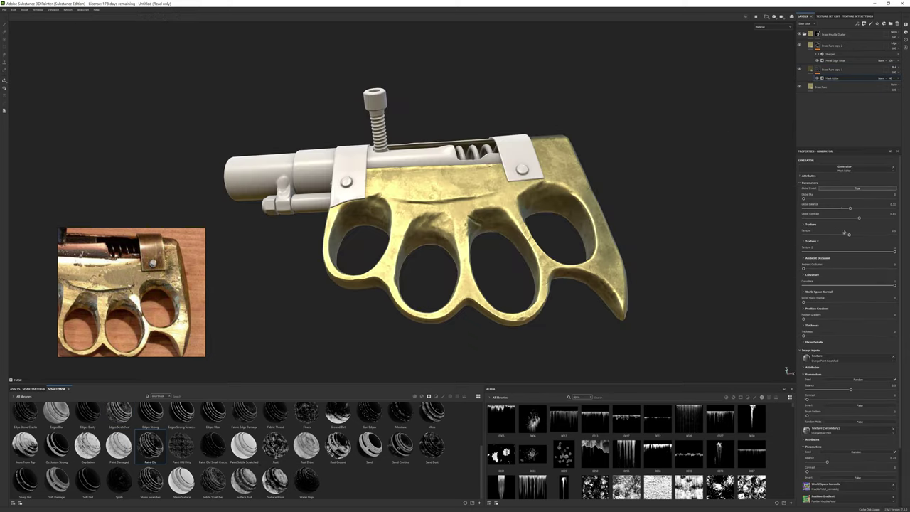
click(811, 241)
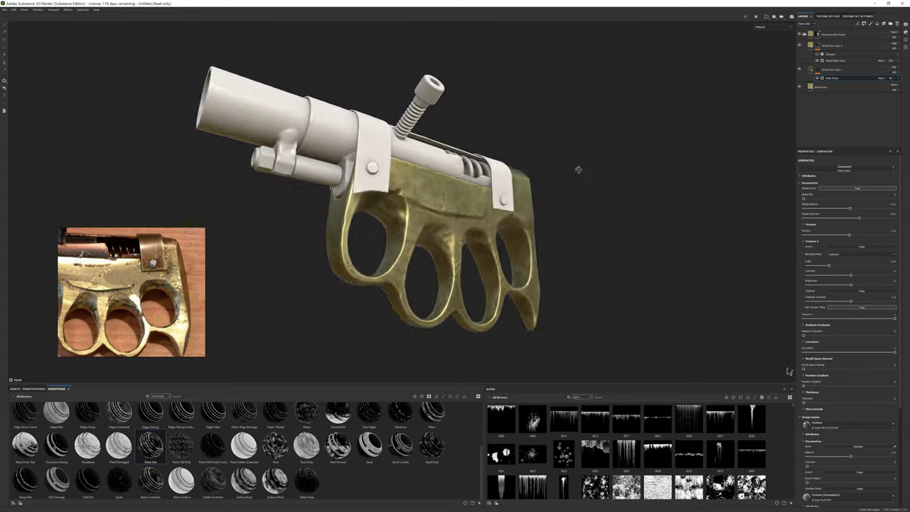
- Set the Metal Edge Wear contrast to about 0.38 and adjust the Brass Paint base colour
click(832, 86)
click(836, 60)
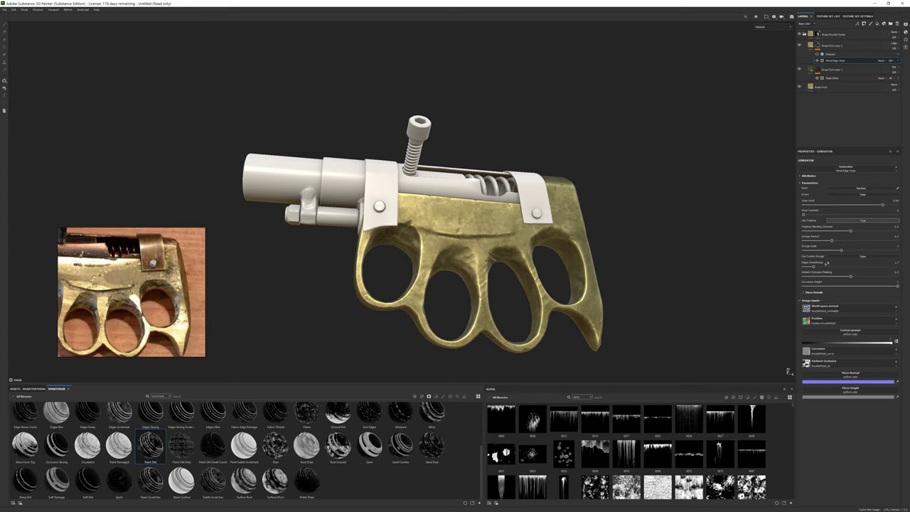
click(840, 214)
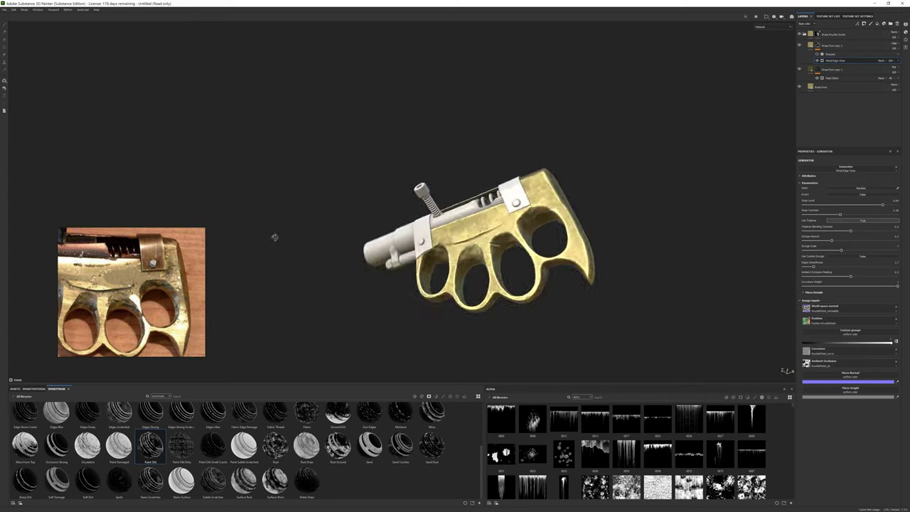
click(832, 86)
click(818, 273)
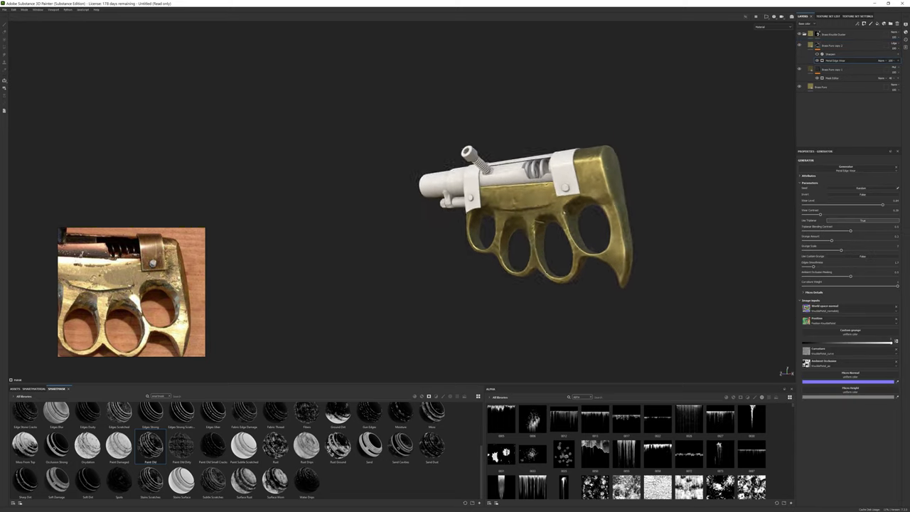
alt+drag(429, 154, 718, 233)
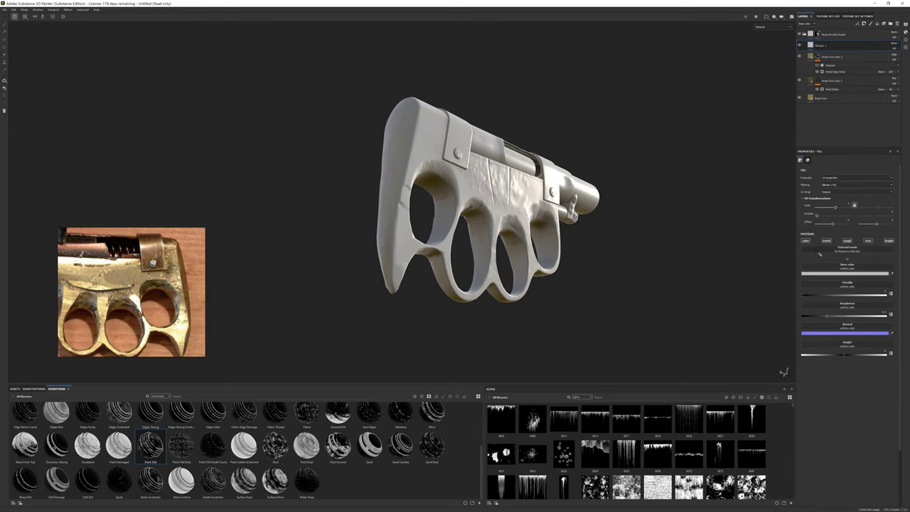
scroll(645, 439, down, 5)
text(dirty)
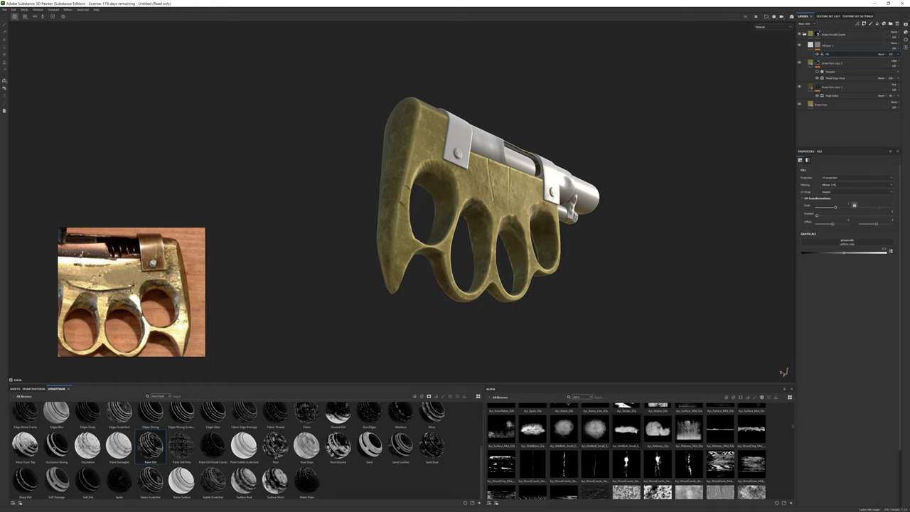
drag(720, 416, 861, 242)
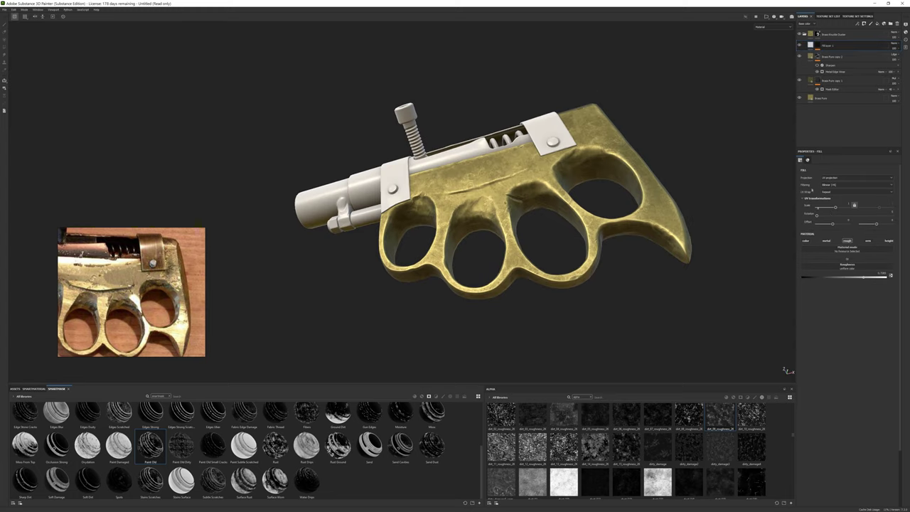
click(805, 240)
click(846, 274)
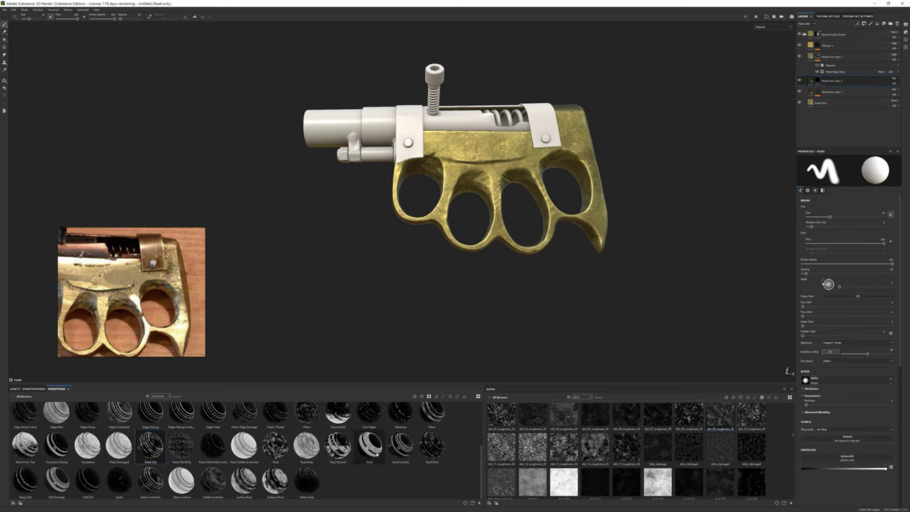
scroll(369, 447, up, 2)
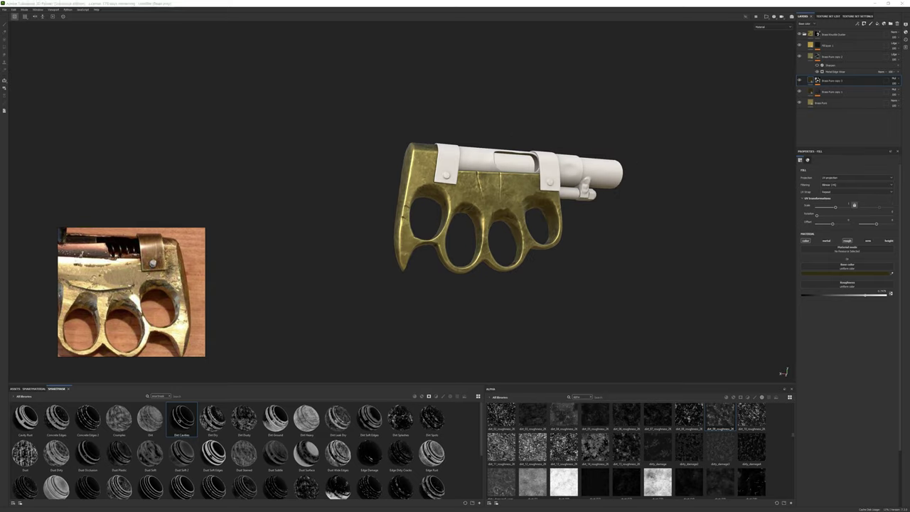
alt+drag(626, 146, 561, 116)
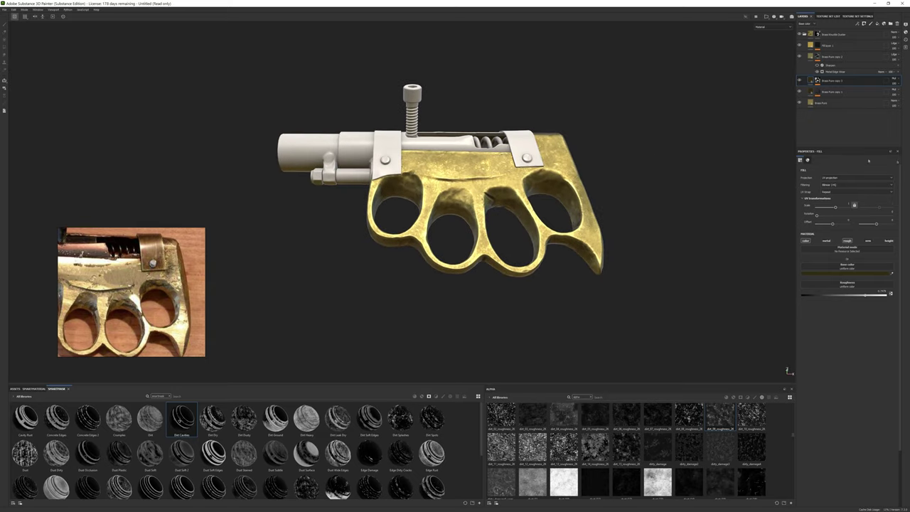
- Move the brass layer to the top and mask it with a dust_12_roughness fill and Tri-Planar Advanced filter
alt+drag(750, 312, 814, 115)
drag(836, 43, 838, 46)
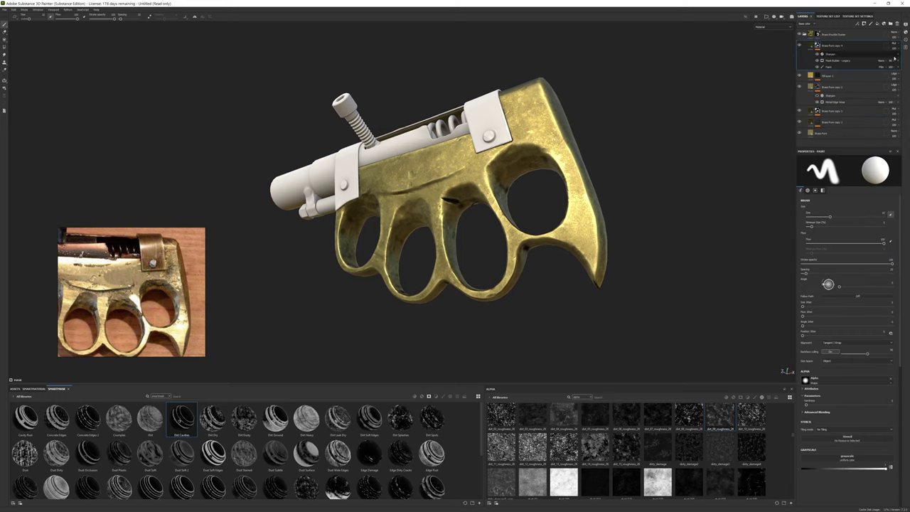
click(862, 23)
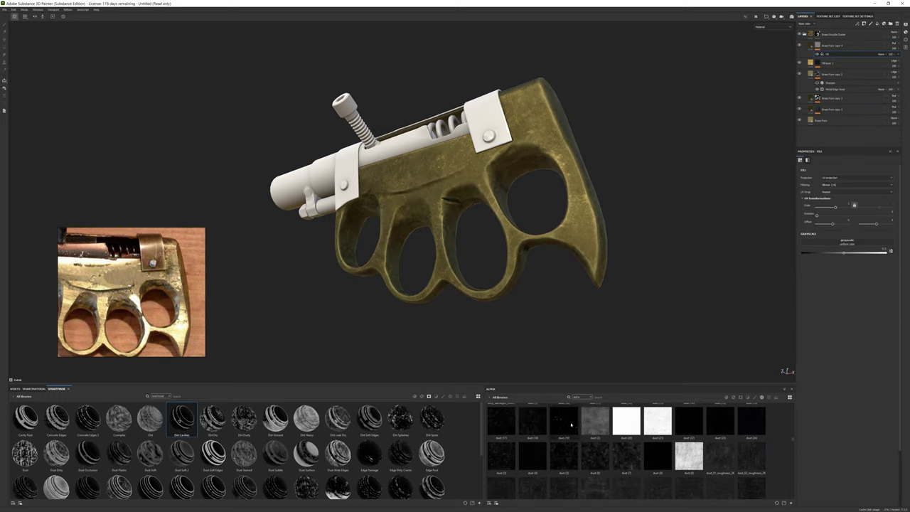
scroll(595, 456, down, 5)
drag(532, 429, 846, 245)
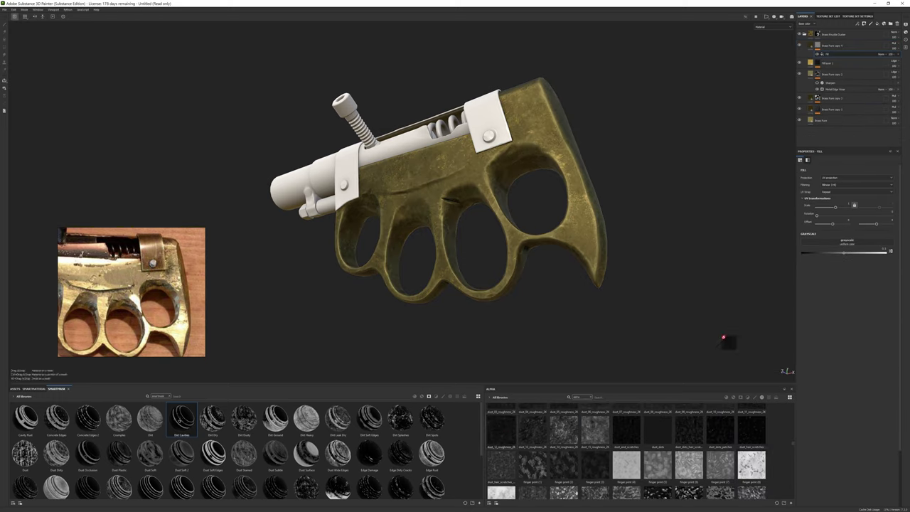
click(876, 24)
click(848, 166)
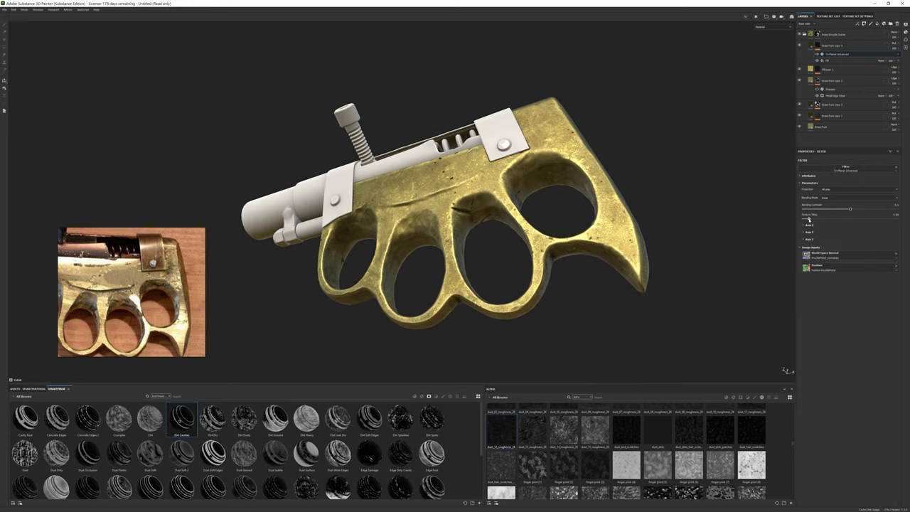
click(821, 56)
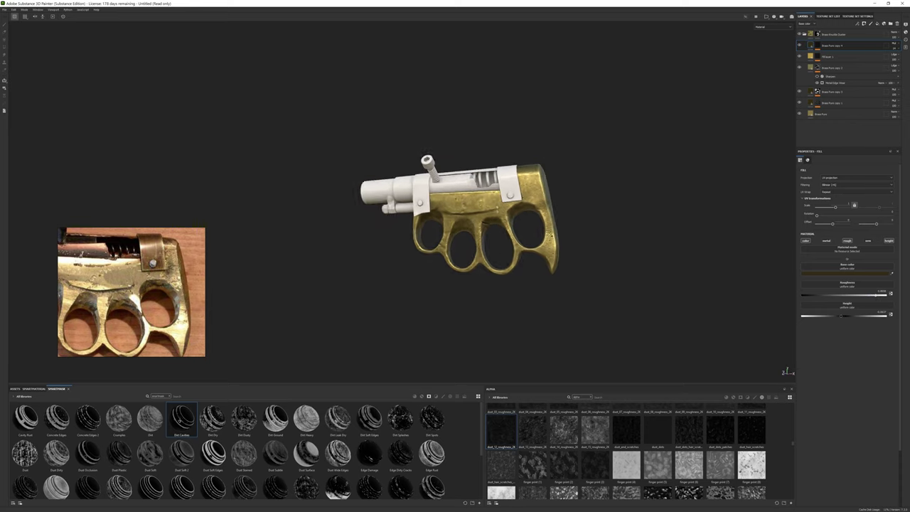
- Reorder the brass layer and swap the Tri-Planar mask texture for a scratchy grunge map
alt+drag(643, 231, 786, 56)
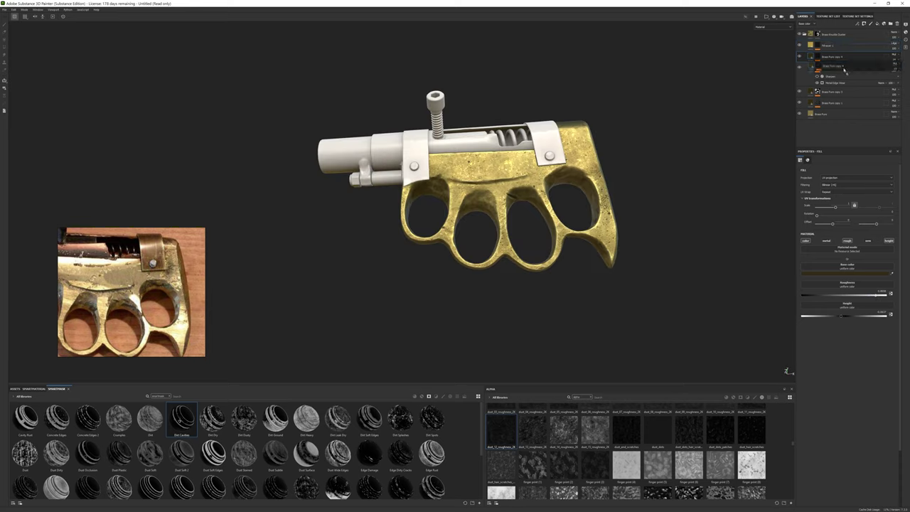
drag(844, 69, 844, 79)
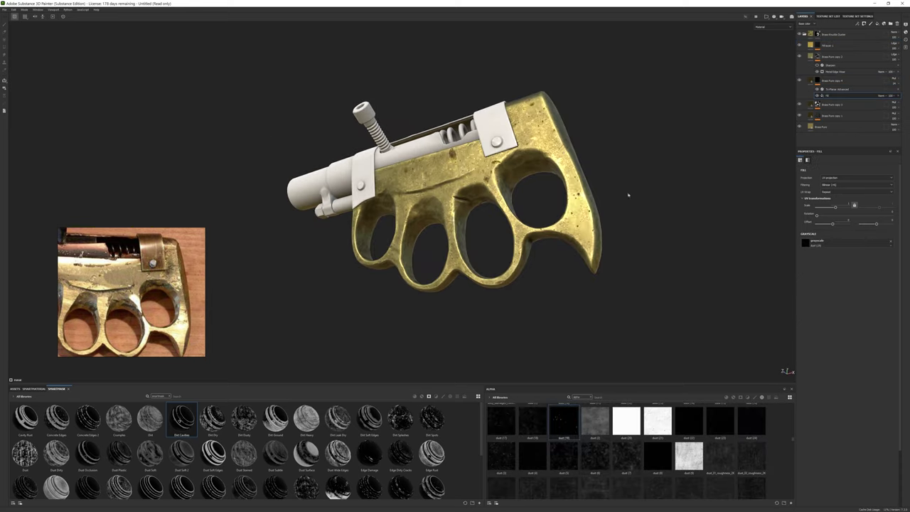
click(838, 89)
scroll(697, 313, up, 2)
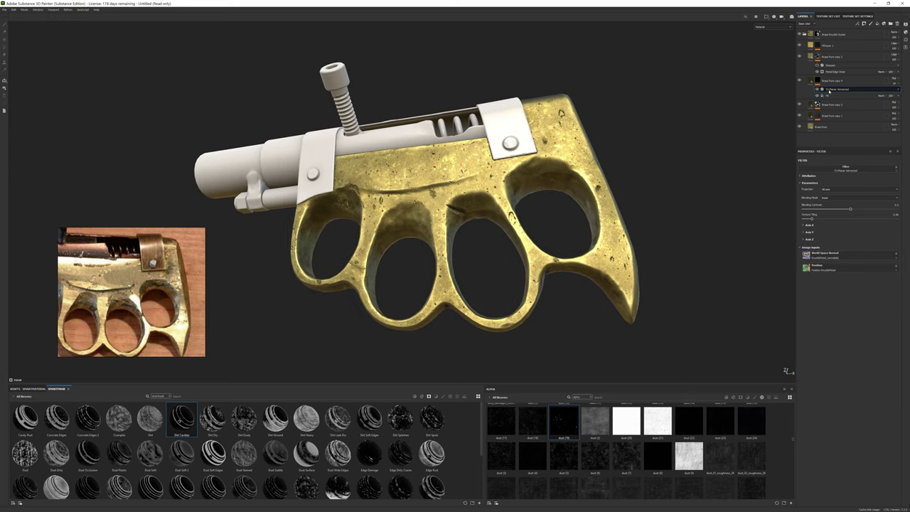
scroll(546, 450, down, 2)
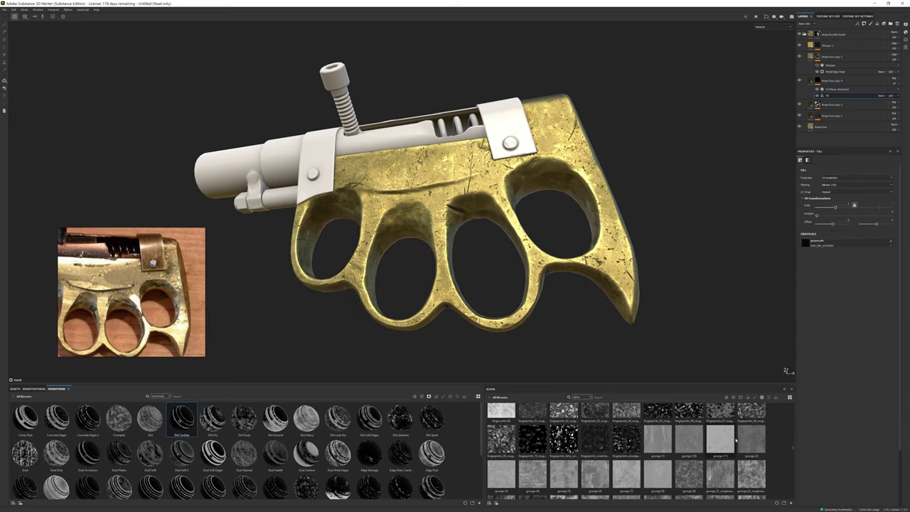
drag(839, 274, 804, 243)
click(835, 89)
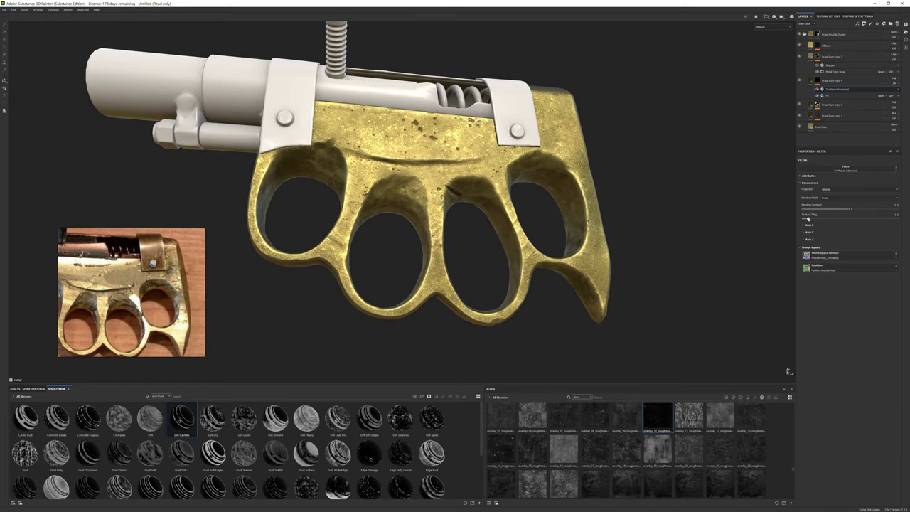
alt+drag(604, 130, 476, 157)
alt+drag(783, 372, 640, 355)
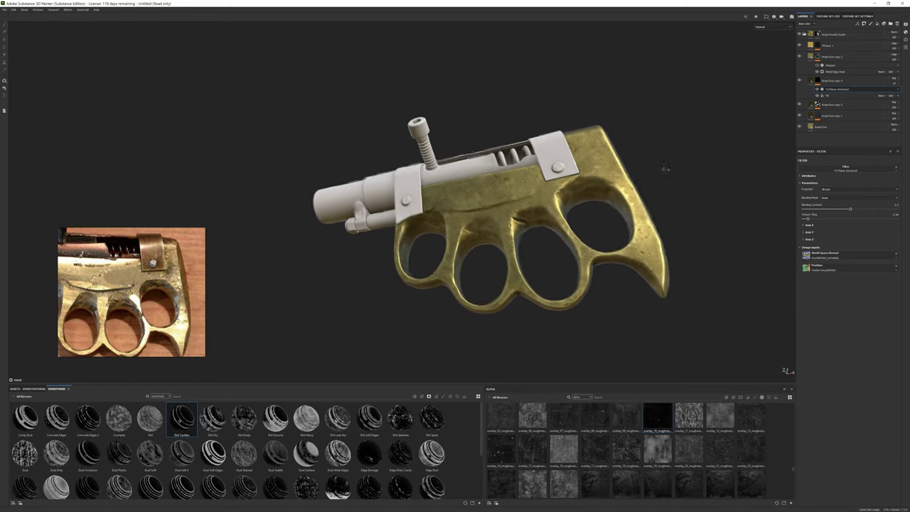
- Duplicate the brass layer and change the copy's base colour and blending mode
key(ctrl+d)
click(846, 273)
alt+drag(753, 356, 789, 370)
key(1)
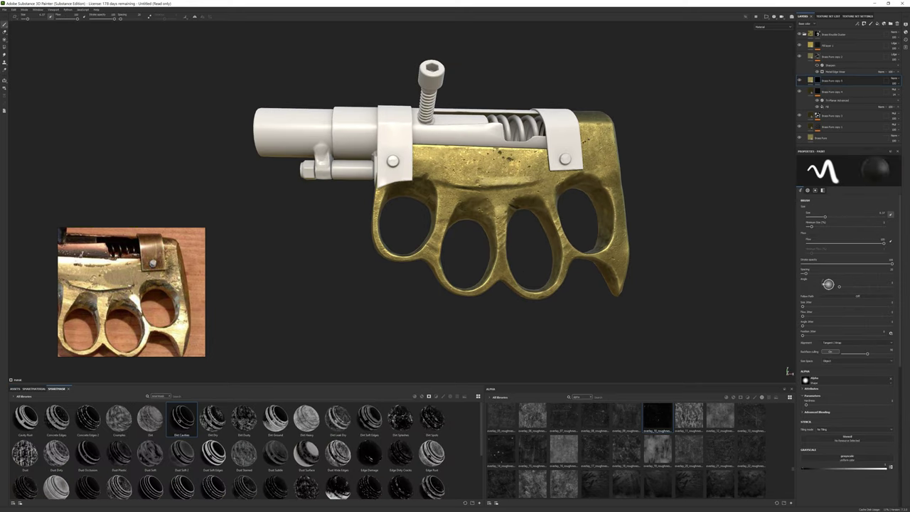
click(898, 81)
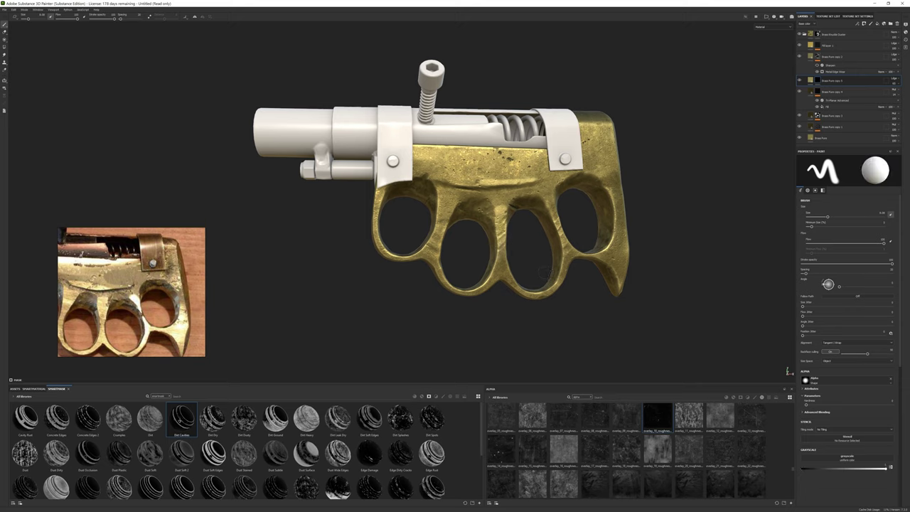
alt+drag(787, 371, 789, 370)
- Give the brass folder a white mask with a noise fill and preview the mask alone
right_click(823, 91)
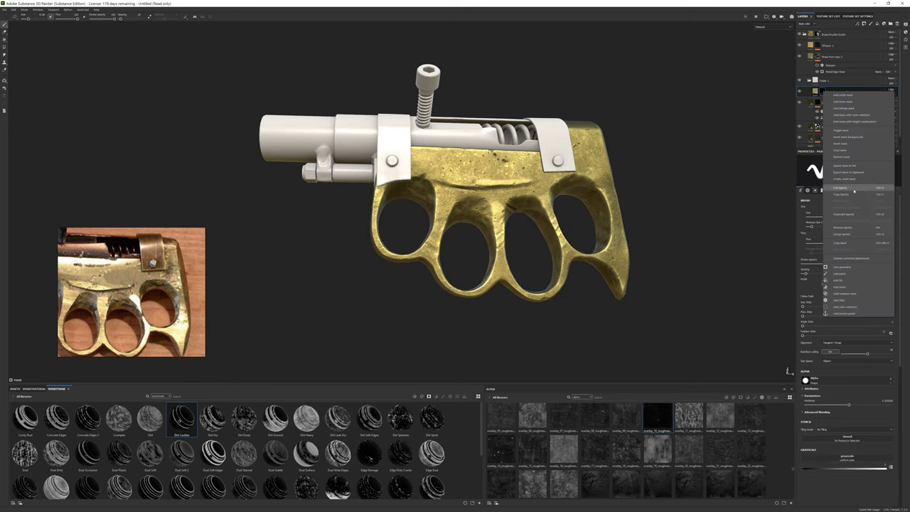
click(853, 151)
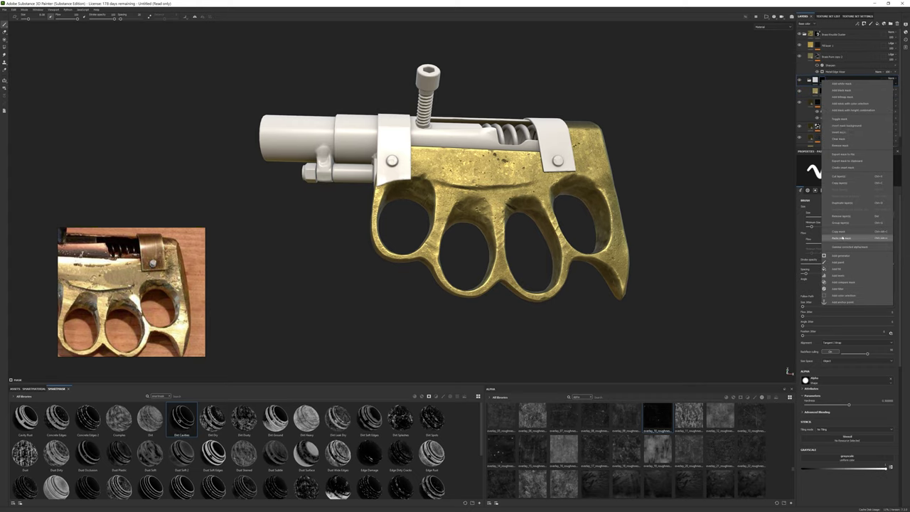
double_click(839, 92)
click(816, 92)
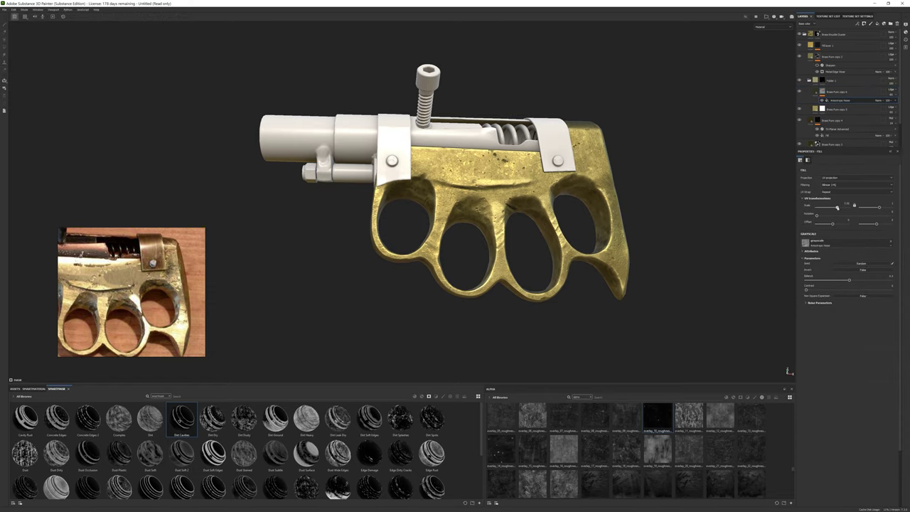
alt+click(823, 91)
scroll(652, 158, up, 3)
key(ctrl+z)
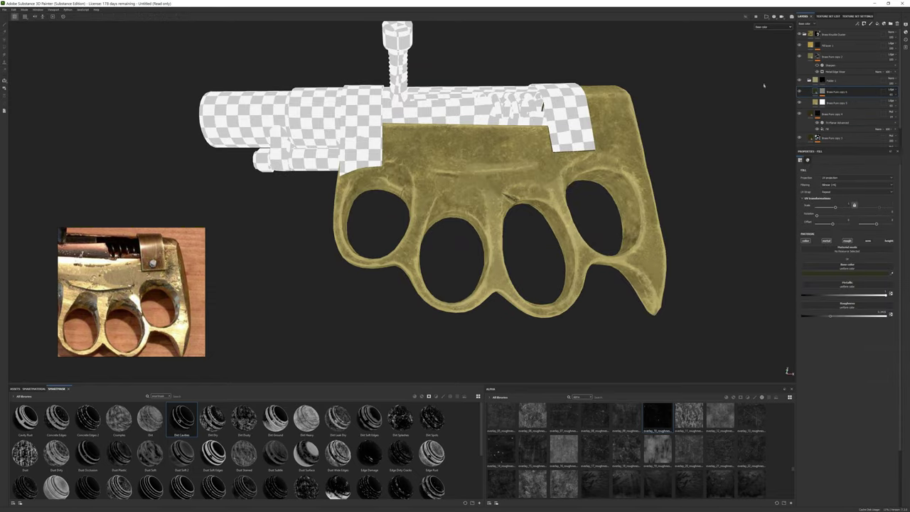
alt+drag(540, 249, 565, 245)
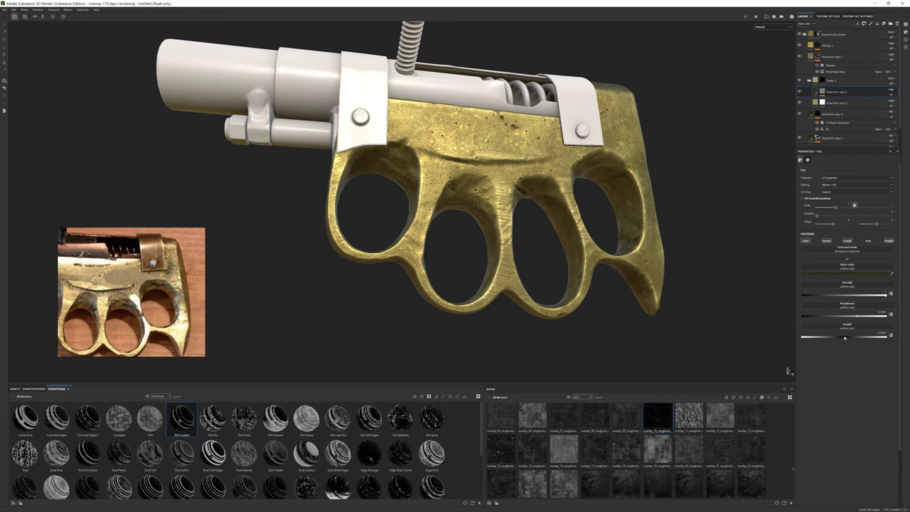
- Switch to the paint brush and frame the grip from several angles for grunge painting
key(1)
alt+drag(554, 181, 603, 165)
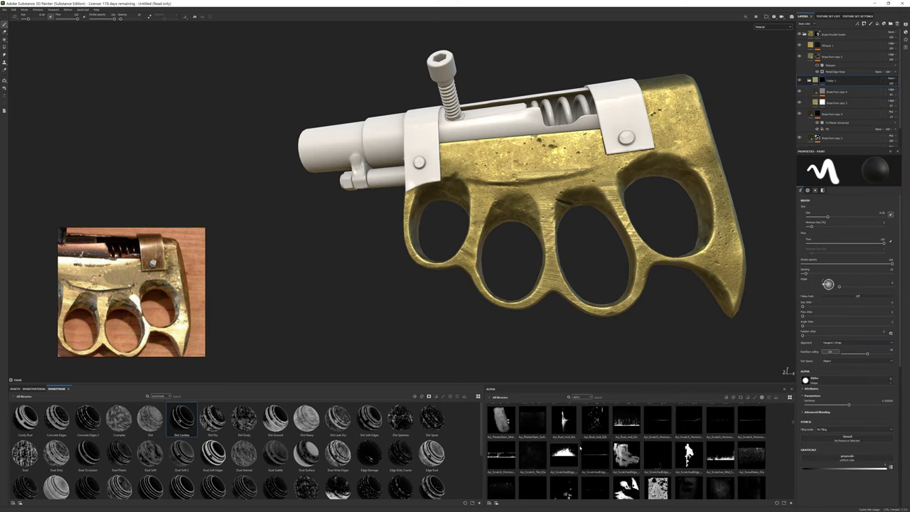
scroll(581, 448, down, 2)
scroll(569, 449, down, 2)
scroll(554, 451, down, 2)
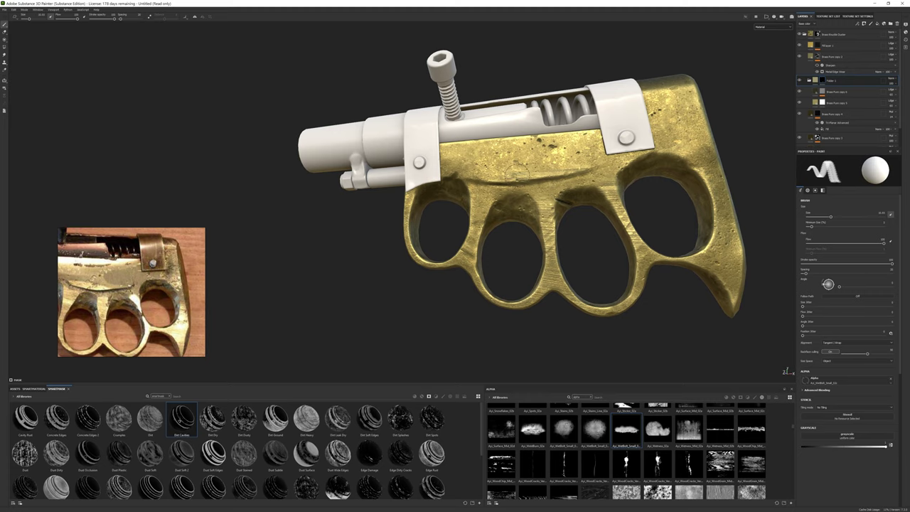
mouse_move(514, 172)
alt+mouse_down()
mouse_move(505, 292)
mouse_move(516, 211)
mouse_move(455, 199)
mouse_move(419, 203)
mouse_move(280, 258)
mouse_move(207, 252)
alt+mouse_up()
alt+right_drag(269, 196, 299, 214)
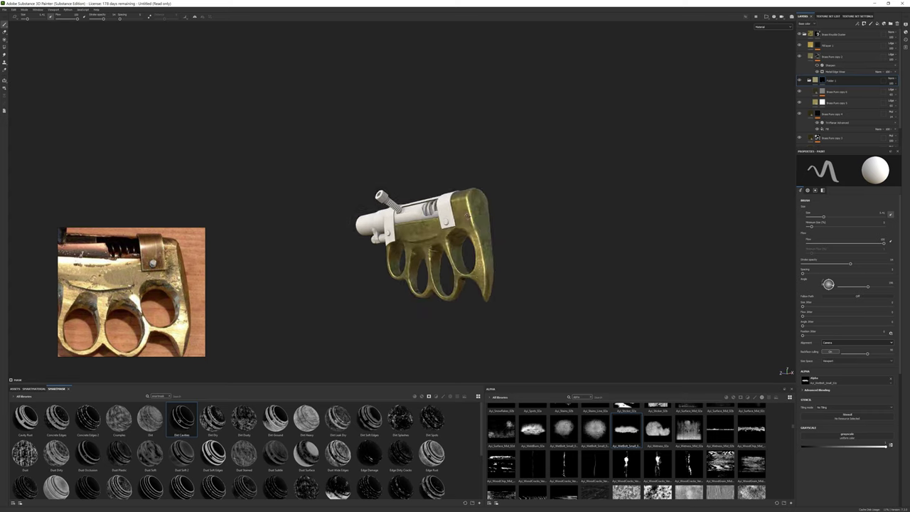
mouse_move(299, 213)
alt+mouse_down()
mouse_move(436, 246)
mouse_move(462, 241)
alt+mouse_up()
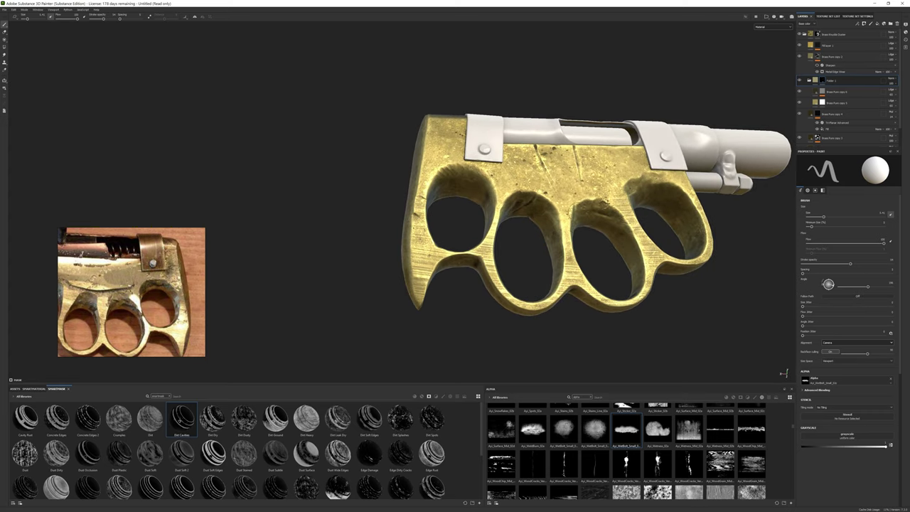
- Orbit to a flatter, zoomed-out side view of the grip and duplicate the brass layer
alt+drag(462, 242, 398, 178)
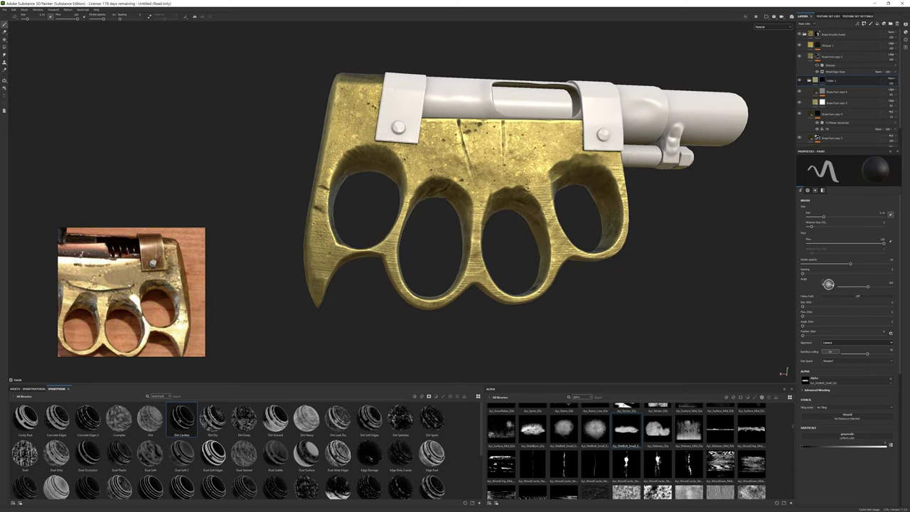
alt+right_drag(398, 177, 369, 128)
alt+drag(369, 128, 398, 164)
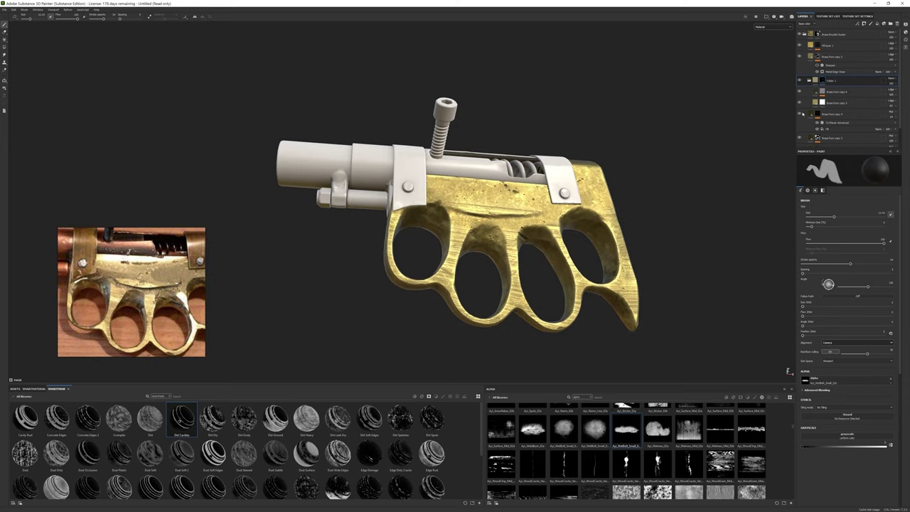
key(ctrl+z)
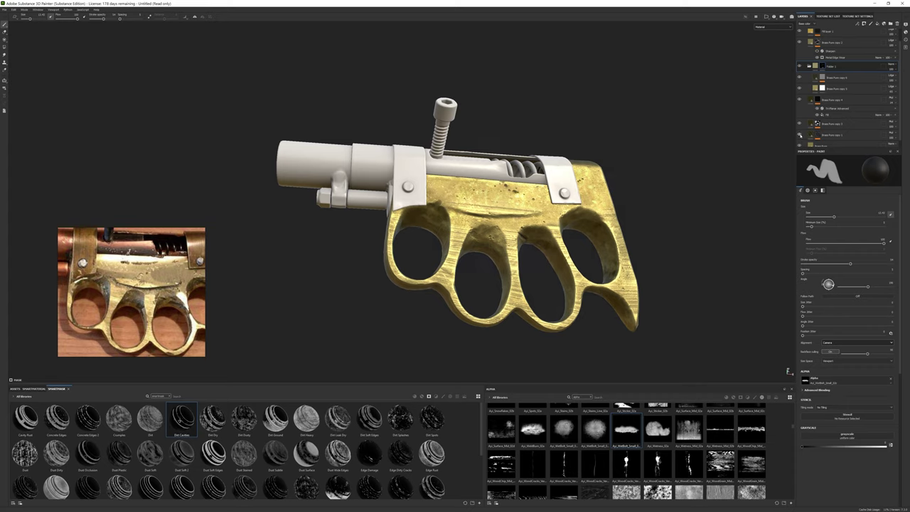
- Shift the copied brass layer's base colour tint slightly
click(836, 89)
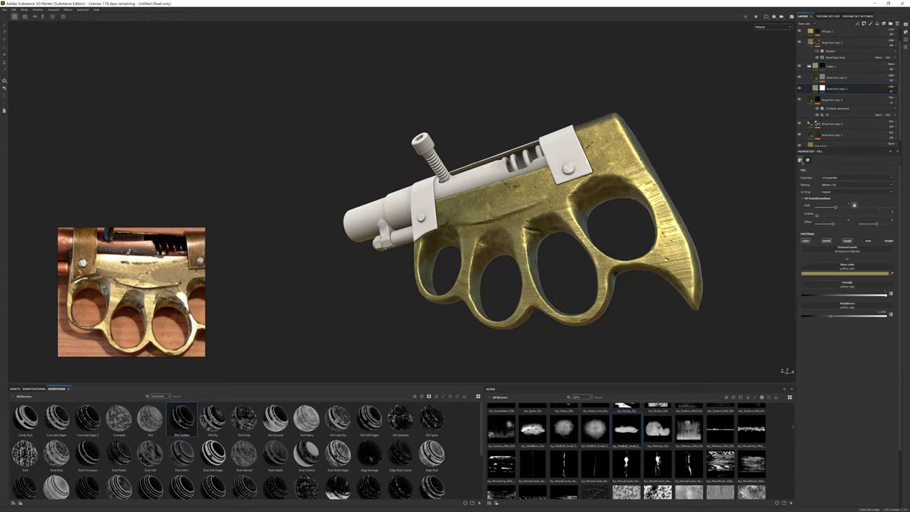
click(846, 273)
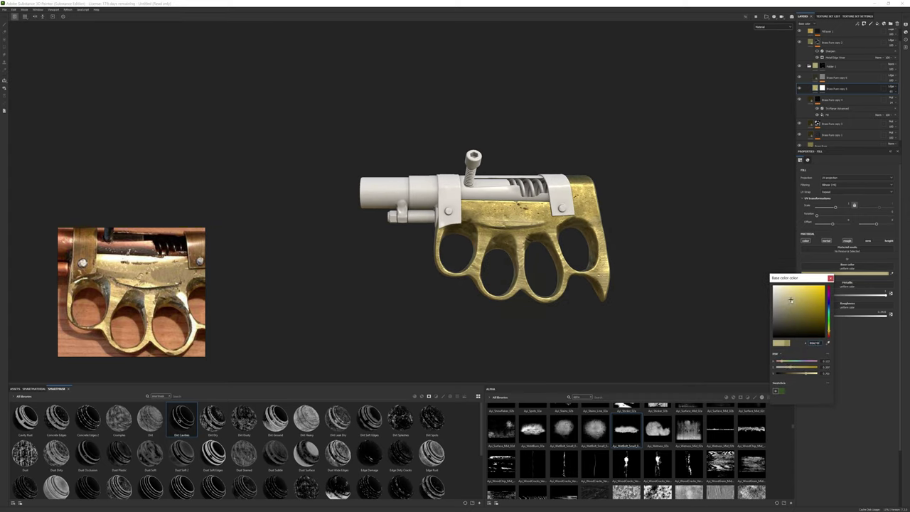
drag(790, 299, 795, 304)
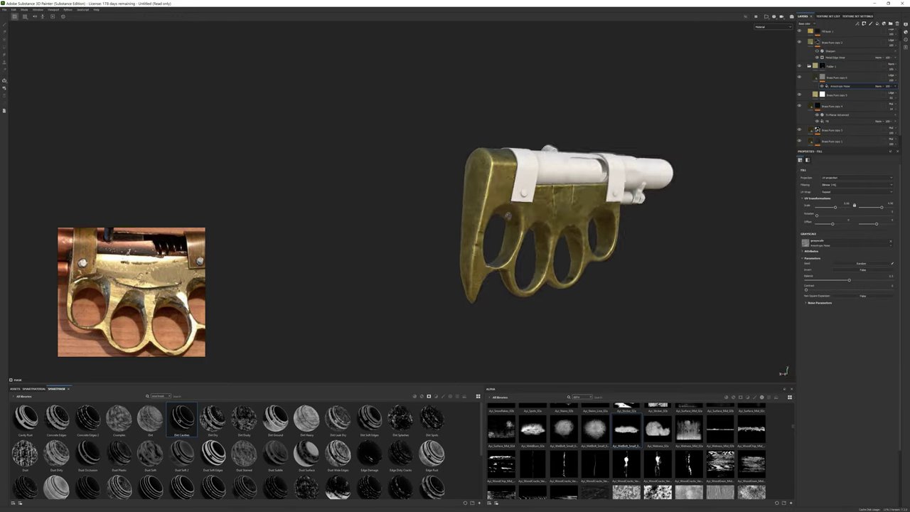
scroll(799, 128, down, 1)
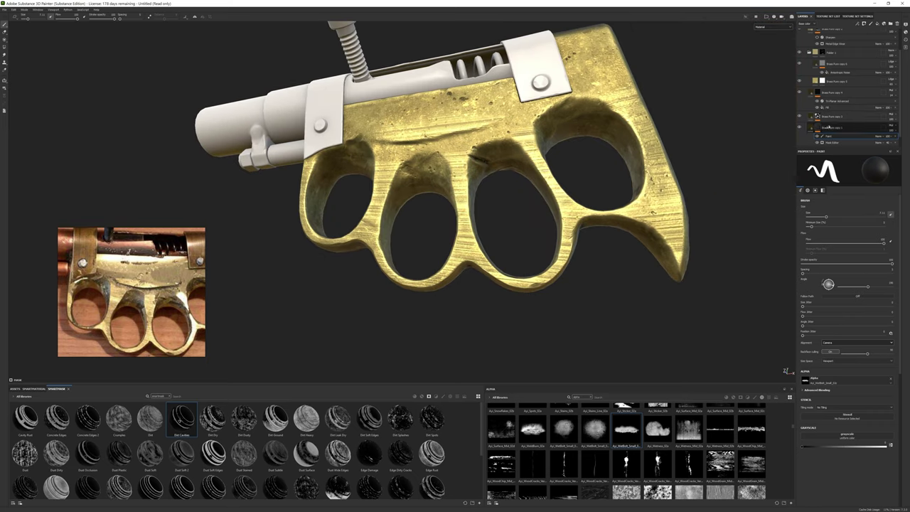
- Add a paint effect to the brass layer and move it beneath Folder 1
right_click(831, 92)
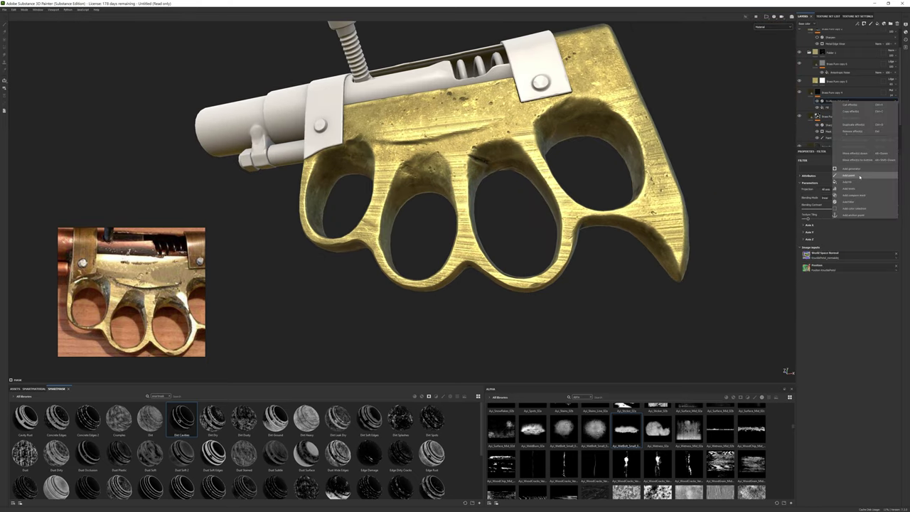
click(853, 107)
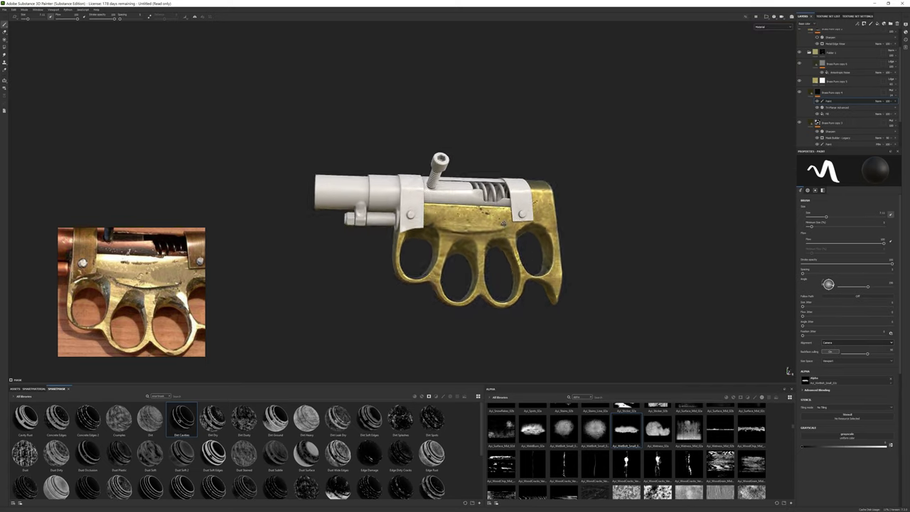
drag(840, 76, 839, 78)
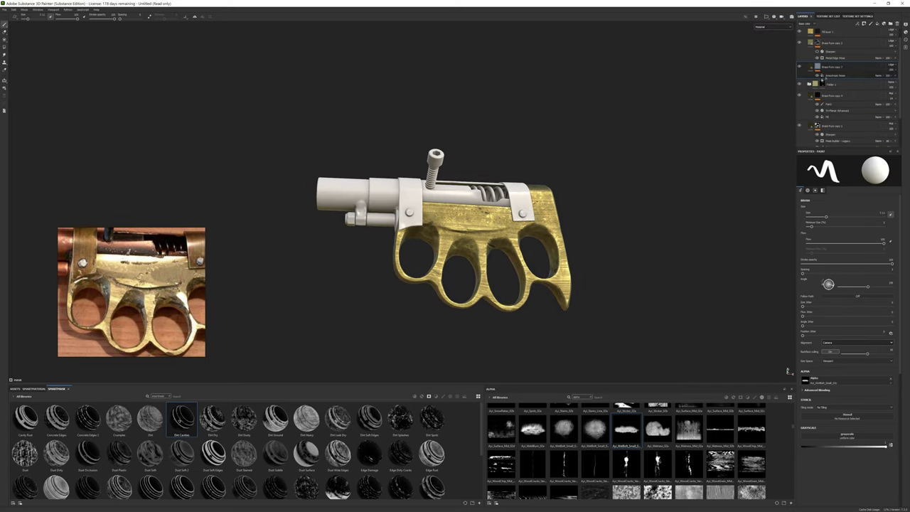
click(835, 86)
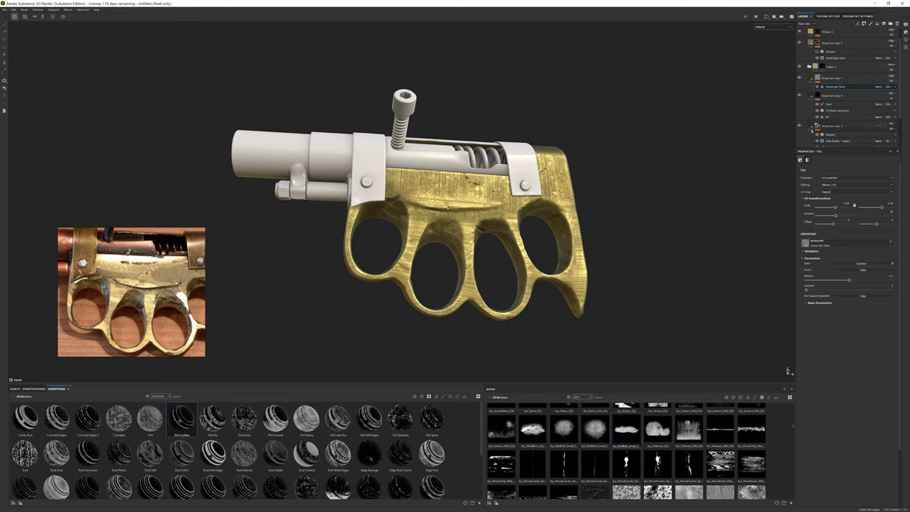
- Switch to the paint brush and turn the model to a side view
key(1)
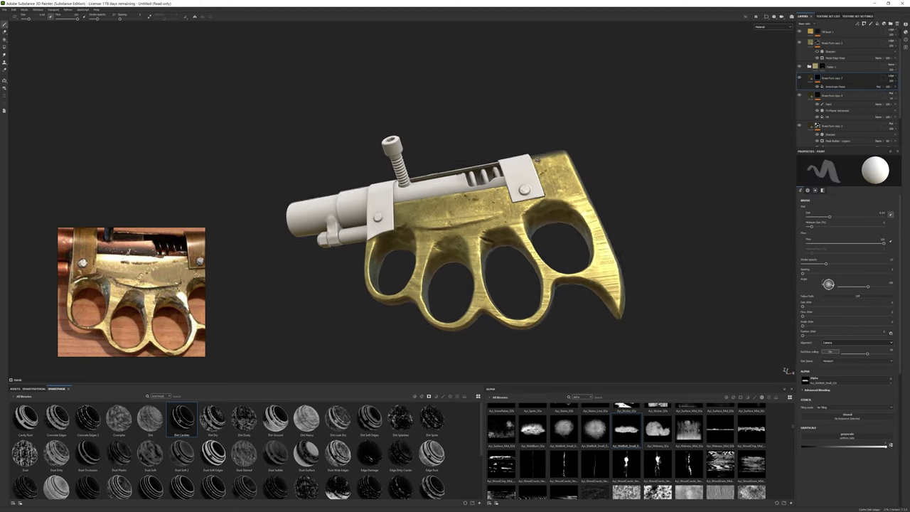
scroll(803, 117, down, 3)
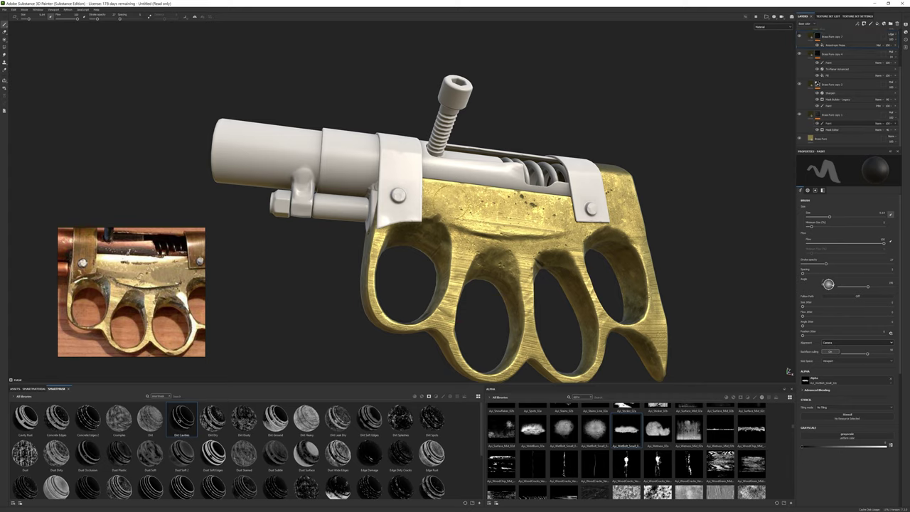
scroll(431, 198, down, 2)
alt+drag(431, 198, 299, 196)
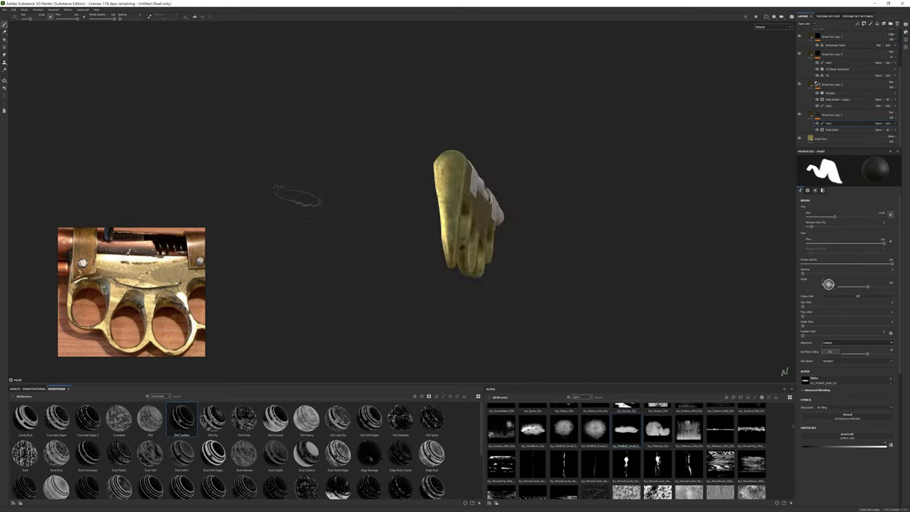
- Use a grunge alpha as the Base Metal copy 2 mask's grayscale source and open its base colour
mouse_move(443, 216)
alt+mouse_down()
mouse_move(538, 214)
mouse_move(623, 136)
alt+mouse_up()
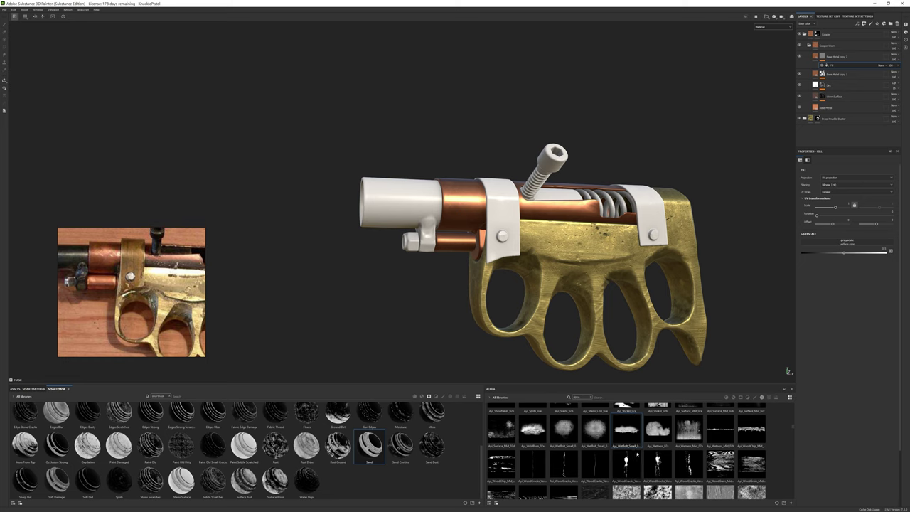
drag(501, 481, 846, 242)
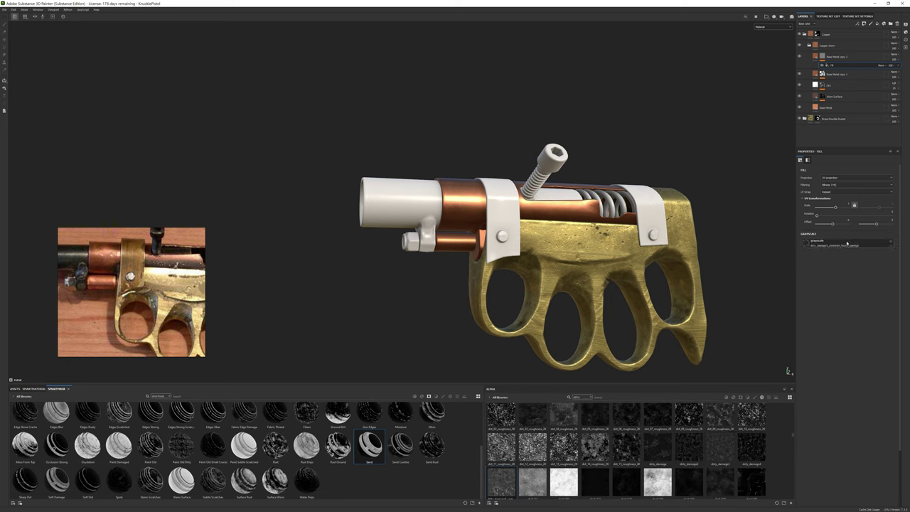
click(842, 56)
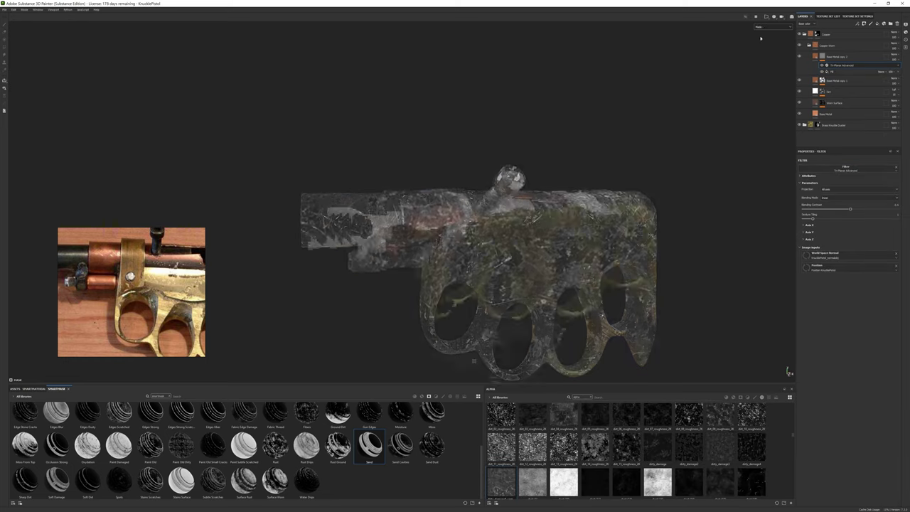
click(818, 273)
- Add Tri-Planar Advanced projection to Base Metal copy 2's mask
alt+drag(498, 270, 450, 138)
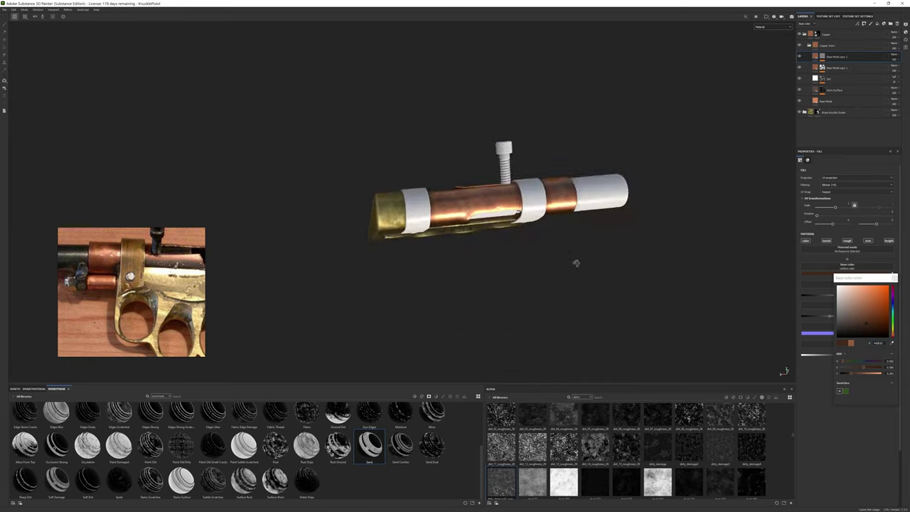
alt+drag(426, 207, 426, 164)
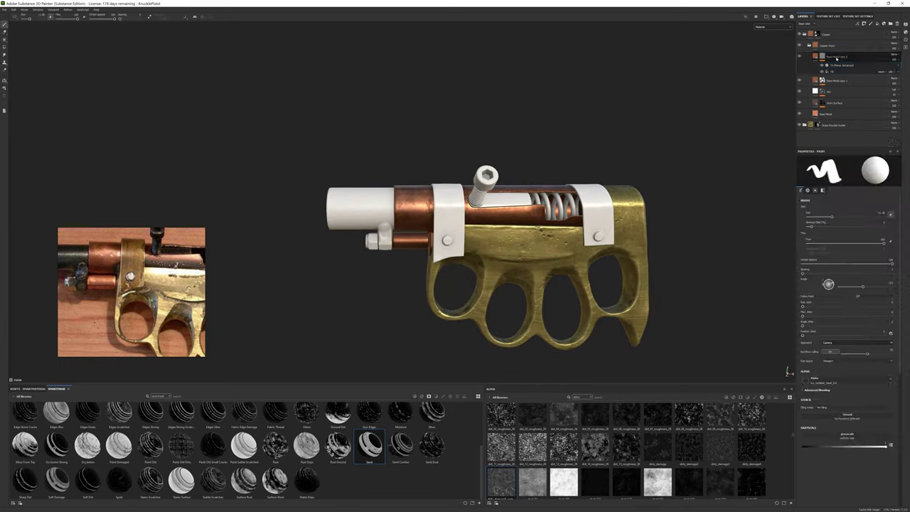
scroll(653, 442, down, 5)
scroll(654, 443, down, 5)
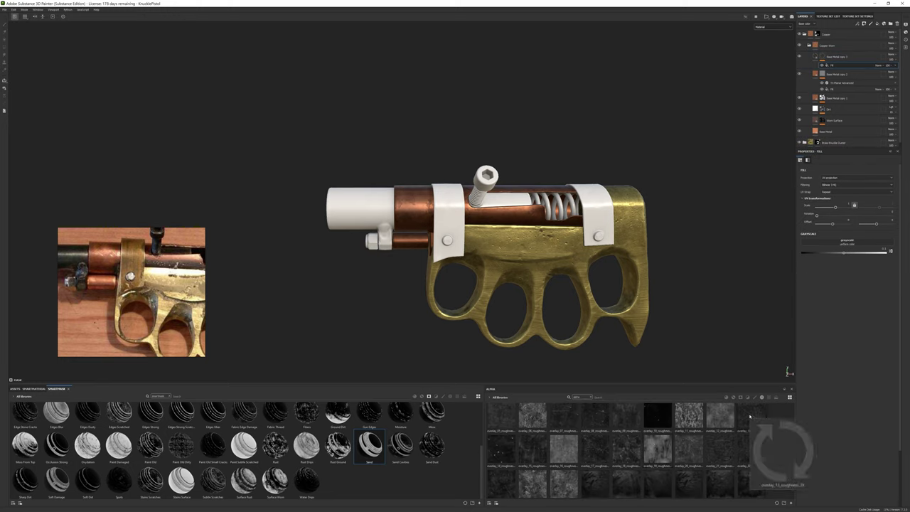
scroll(678, 438, up, 3)
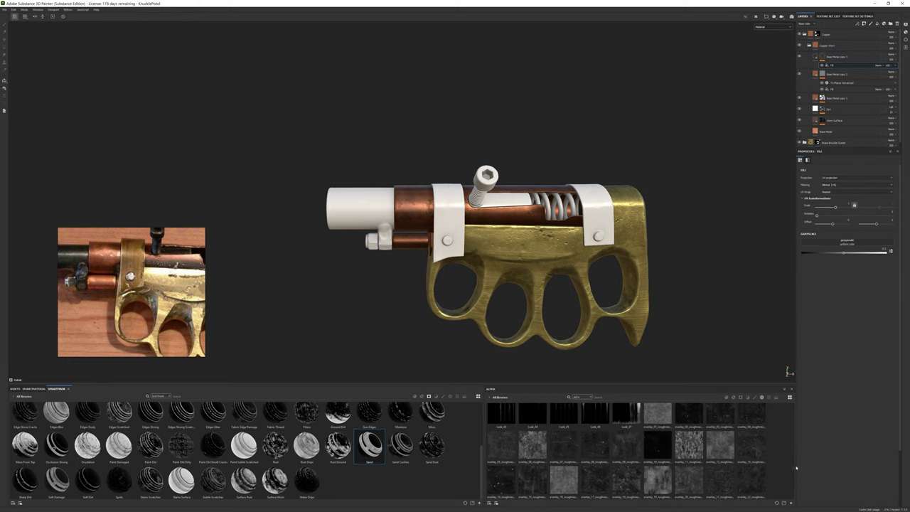
scroll(759, 448, down, 5)
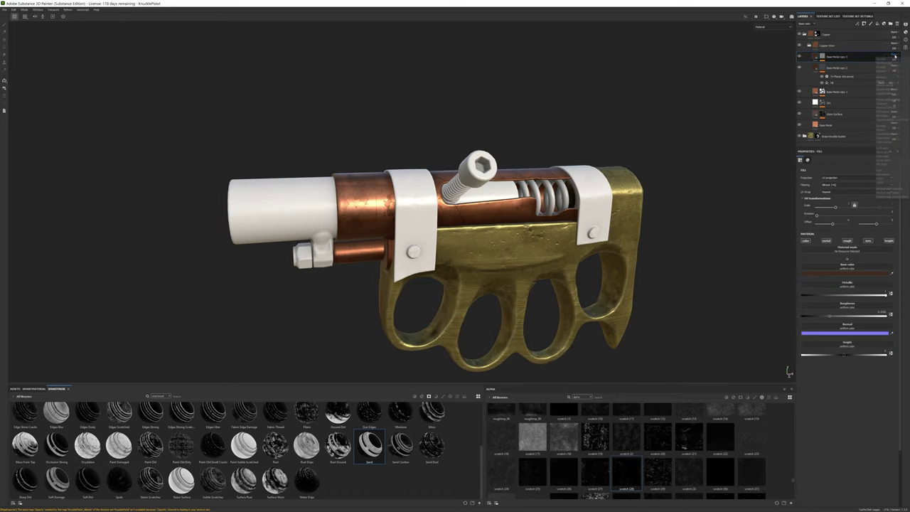
- Try a Tri-Planar Advanced filter on Base Metal copy 3, then remove it
click(841, 76)
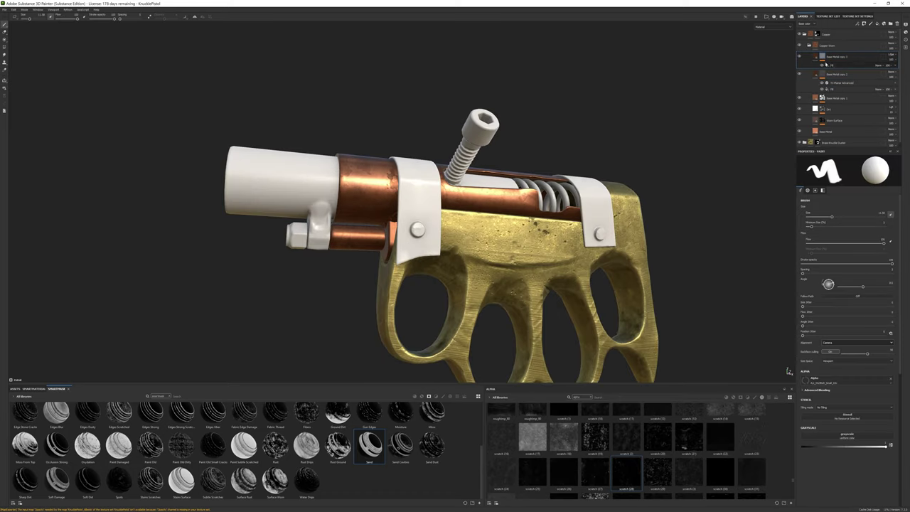
right_click(836, 56)
click(817, 136)
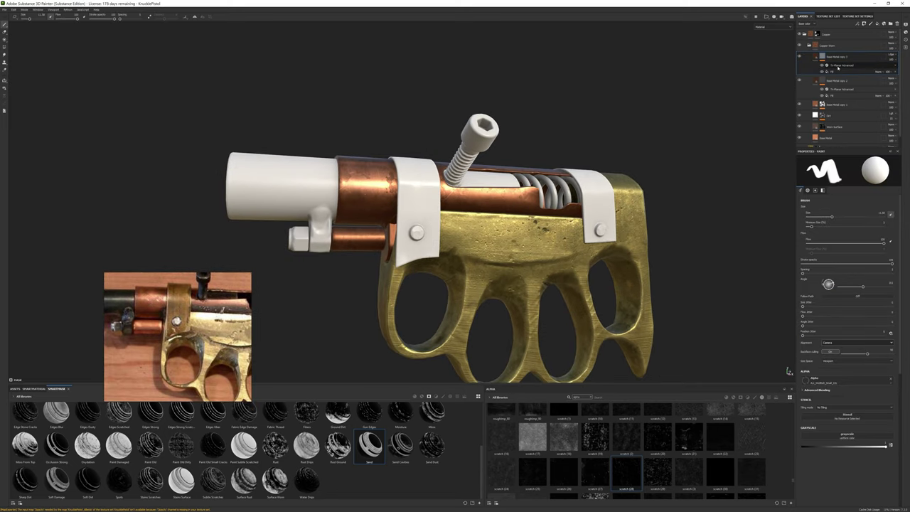
click(876, 68)
- Assign Grunge Scratches Rough as the fill's grayscale mask and check the scratches
click(823, 245)
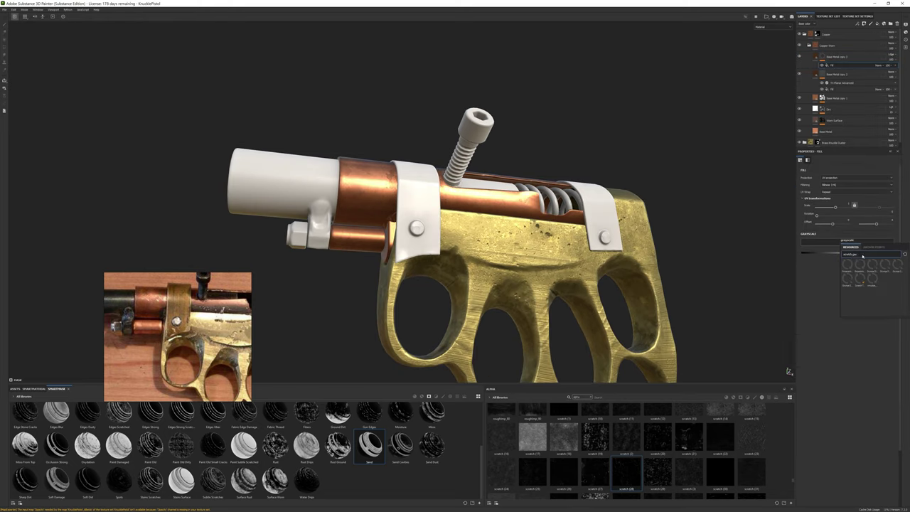
click(859, 291)
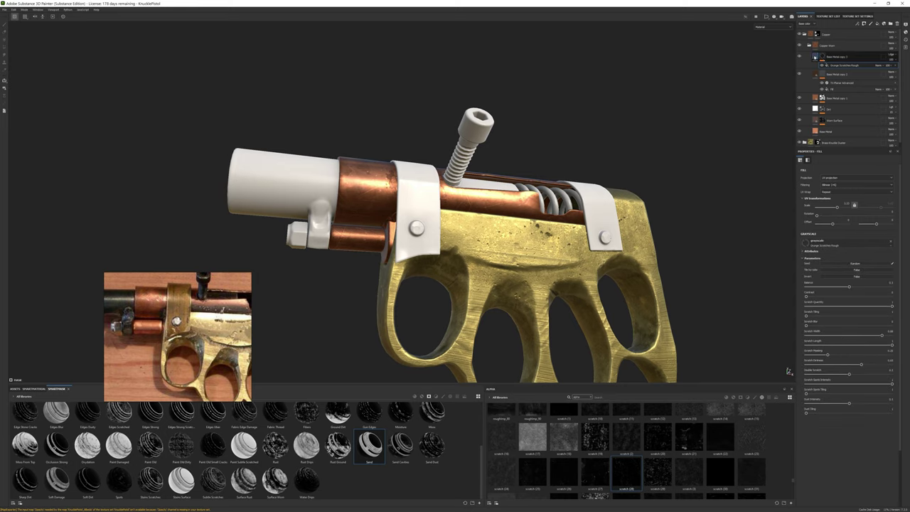
click(846, 273)
alt+drag(398, 194, 496, 194)
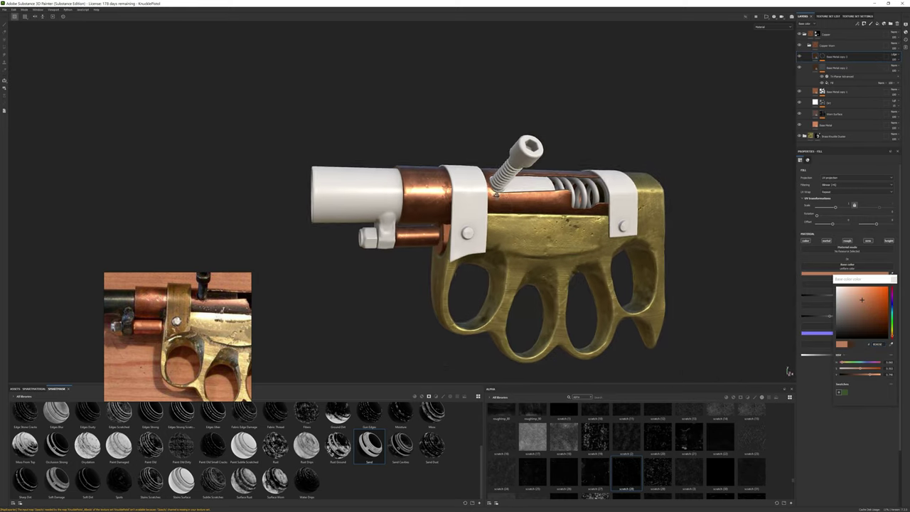
- Add a Metal Edge Wear generator to Base Metal copy 3's mask
right_click(822, 57)
click(843, 233)
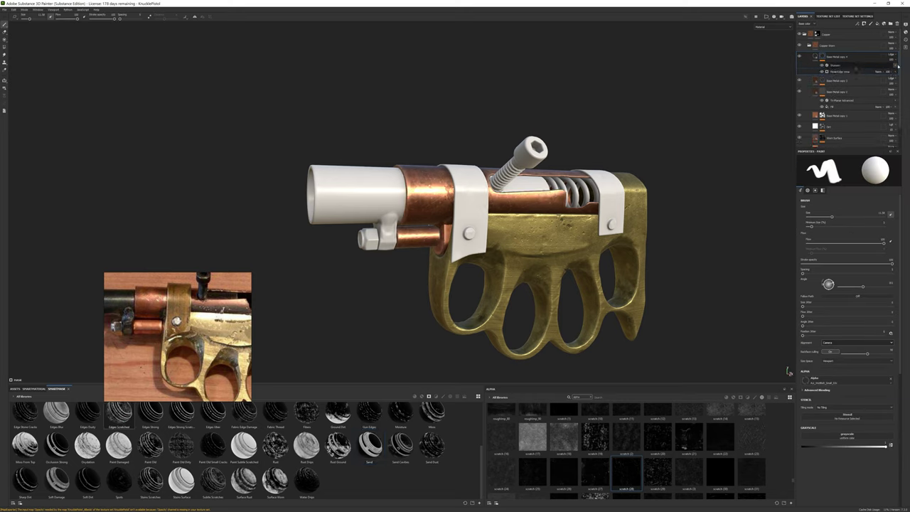
alt+drag(427, 214, 555, 213)
- Move Base Metal copy 4 higher in the copper layer stack
click(846, 68)
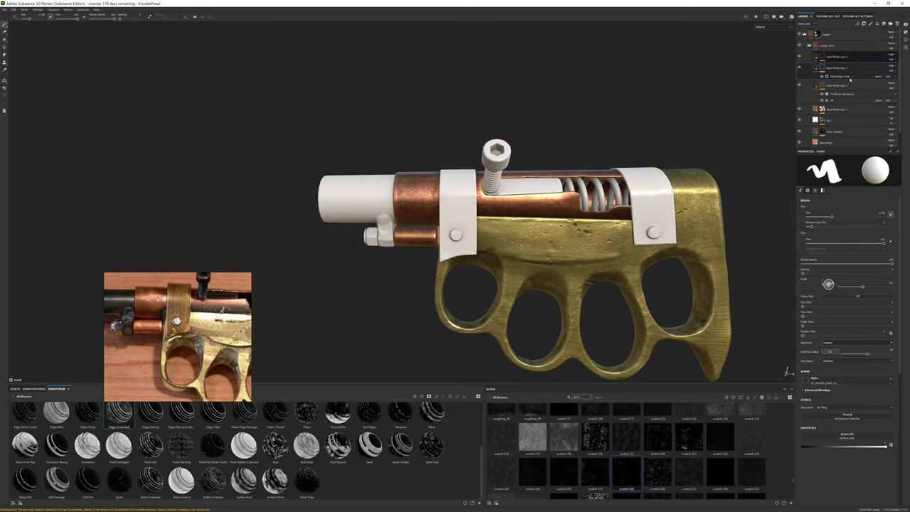
drag(846, 112, 832, 64)
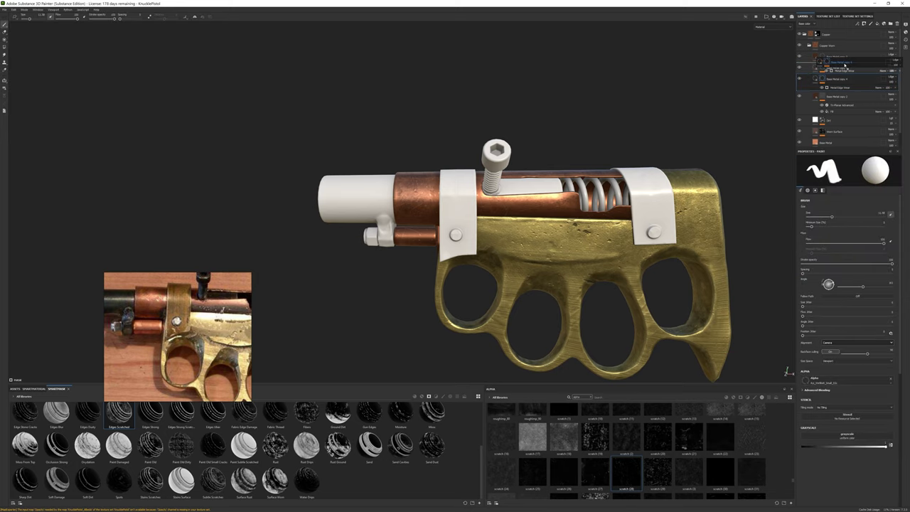
click(839, 87)
alt+drag(455, 213, 533, 213)
drag(839, 78, 839, 65)
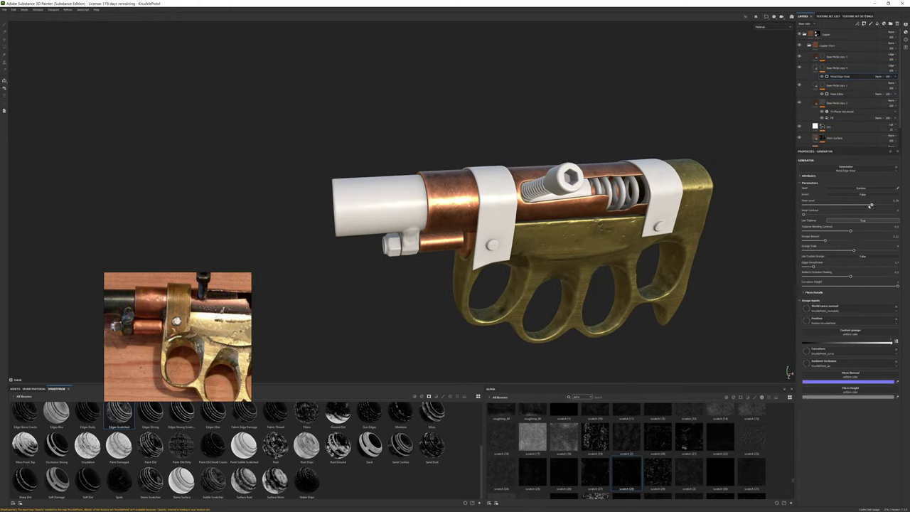
click(882, 77)
alt+drag(470, 217, 541, 213)
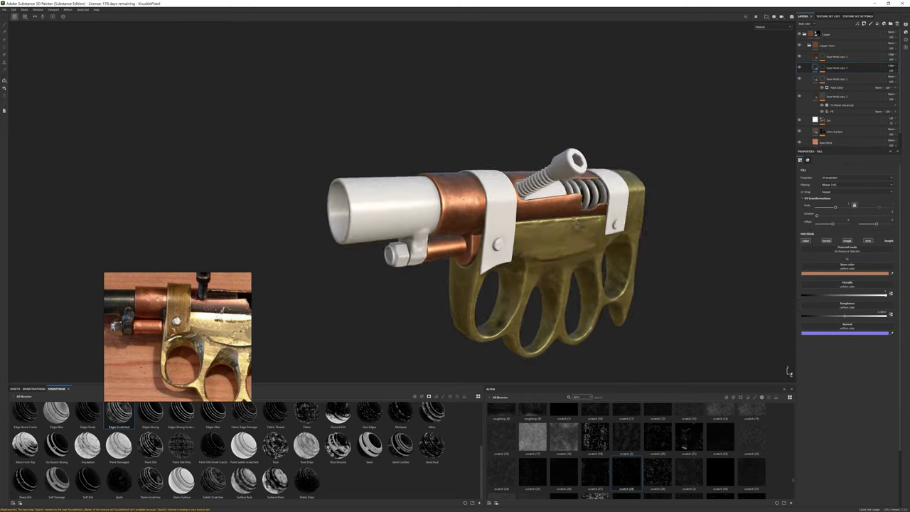
- Open the Grunge Scratches Rough settings and view the model from a new angle
click(844, 66)
click(844, 65)
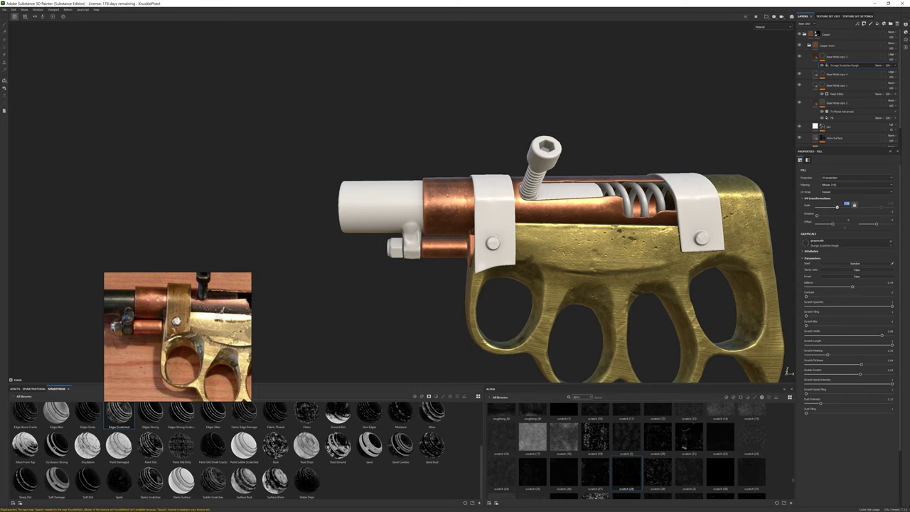
alt+drag(498, 214, 555, 214)
- Move Base Metal copy 6 above copy 5 and check the copper wear mask on the tubes
click(816, 85)
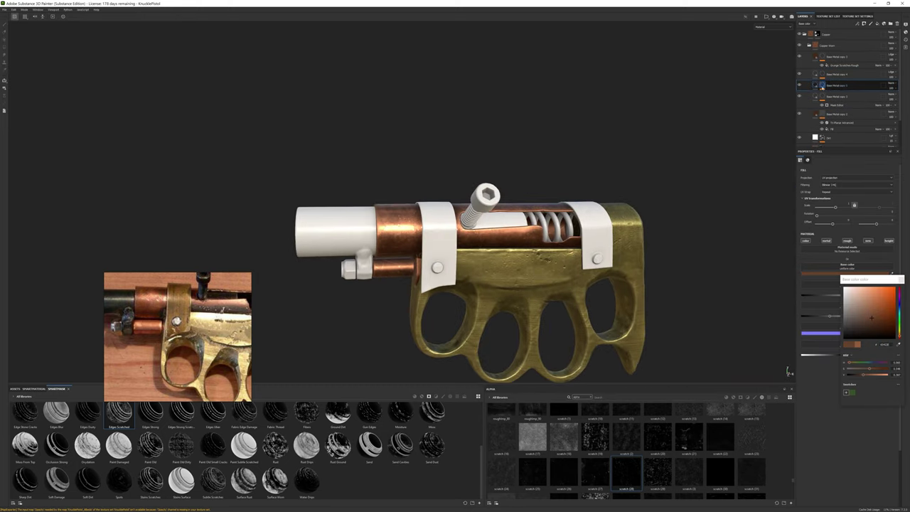
click(838, 98)
drag(834, 96, 839, 87)
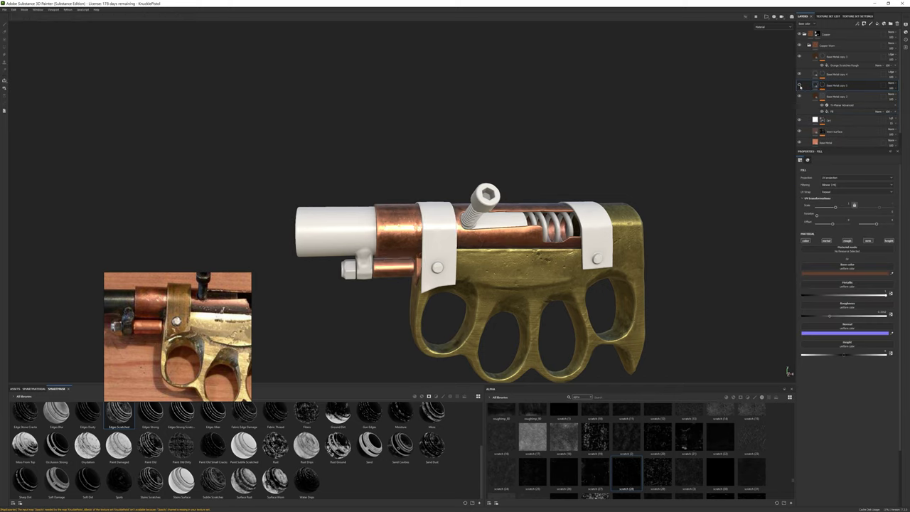
click(836, 100)
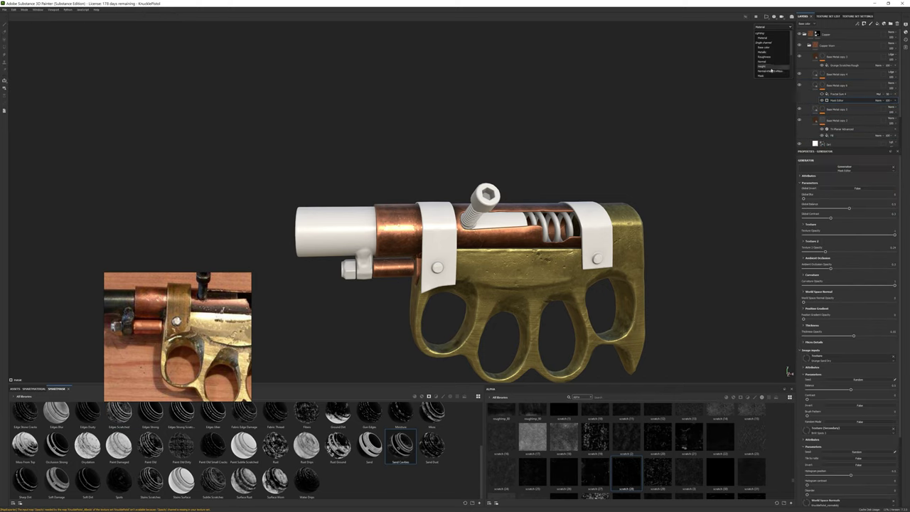
scroll(642, 171, up, 2)
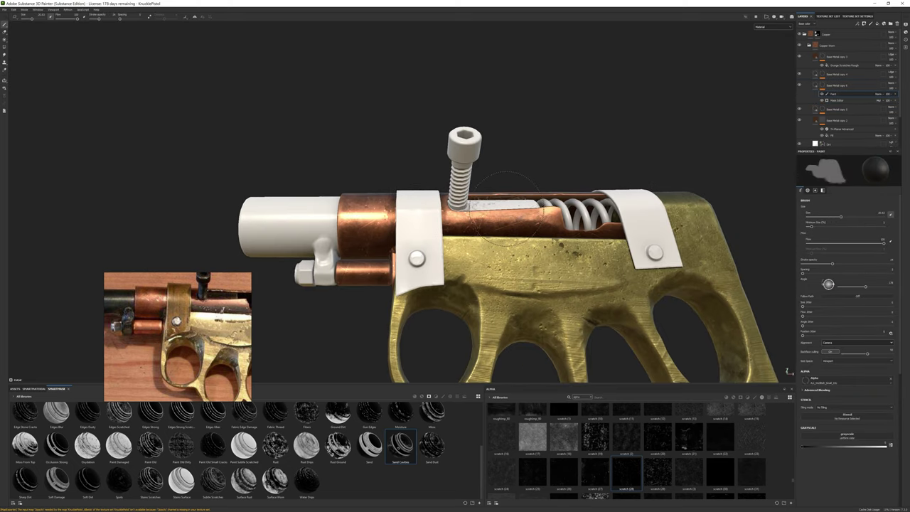
mouse_move(490, 213)
alt+mouse_down()
mouse_move(523, 232)
mouse_move(383, 217)
alt+mouse_up()
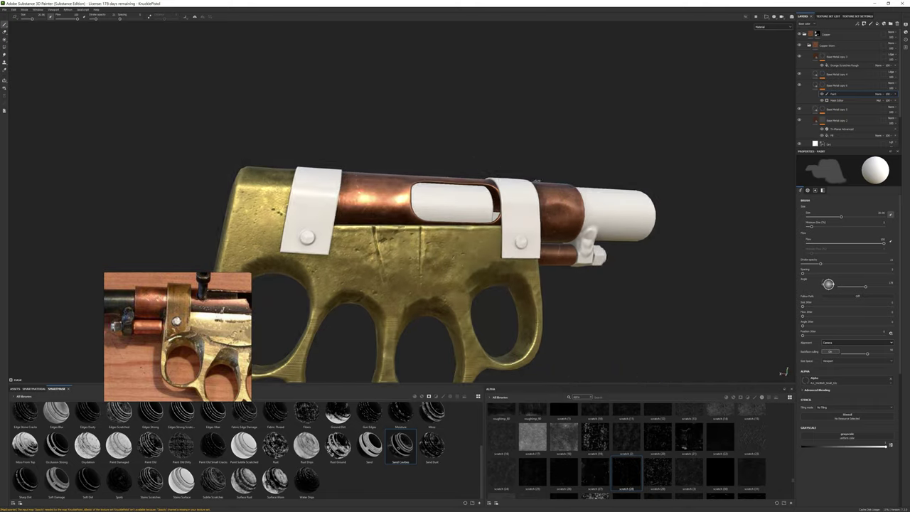
mouse_move(384, 217)
alt+mouse_down()
mouse_move(420, 236)
mouse_move(406, 254)
alt+mouse_up()
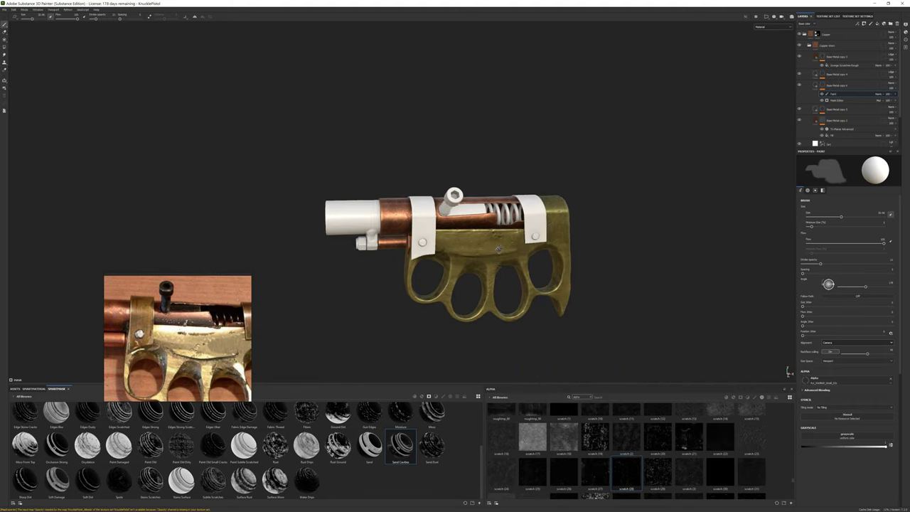
- Create a new folder and apply a painted metal material to the barrel
key(ctrl+g)
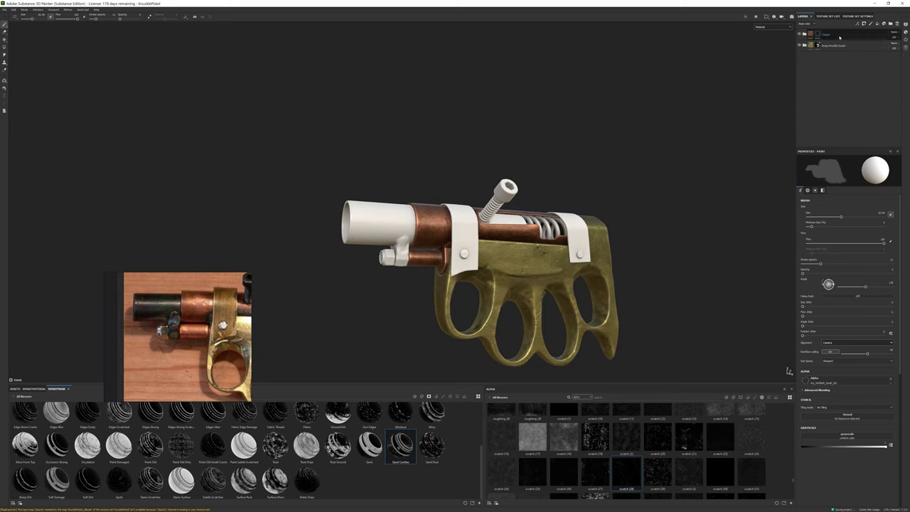
click(32, 389)
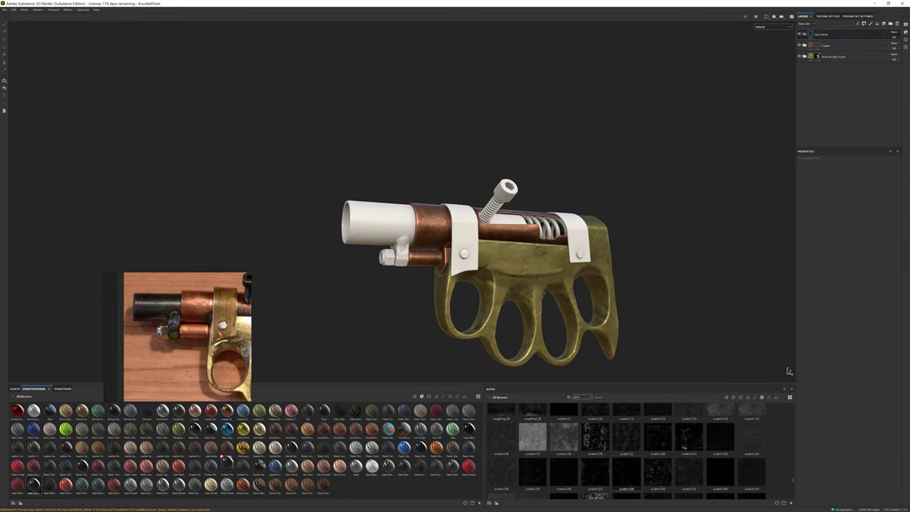
drag(33, 485, 832, 44)
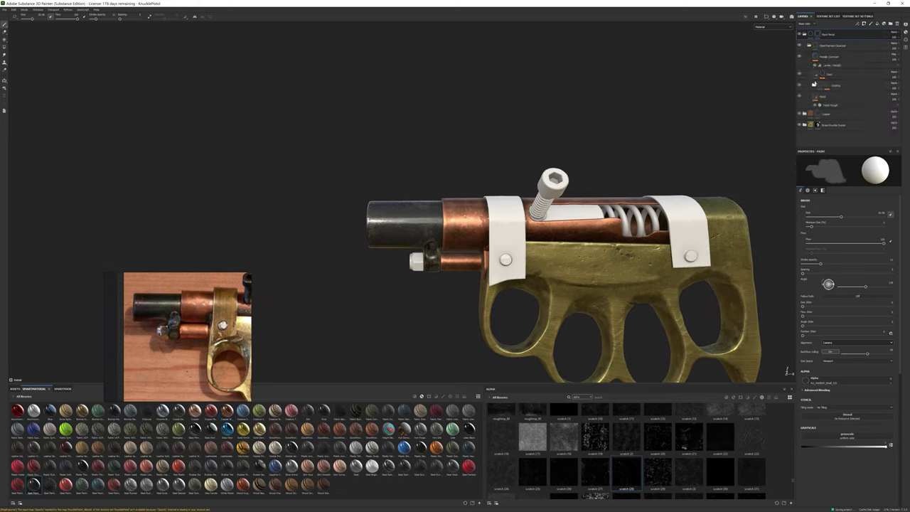
- Darken the Undercoat layer's base colour
click(821, 108)
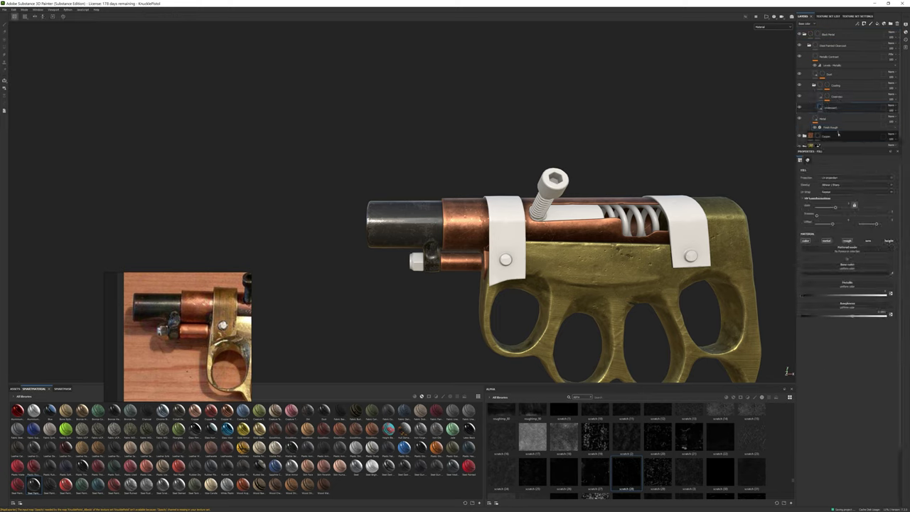
click(846, 273)
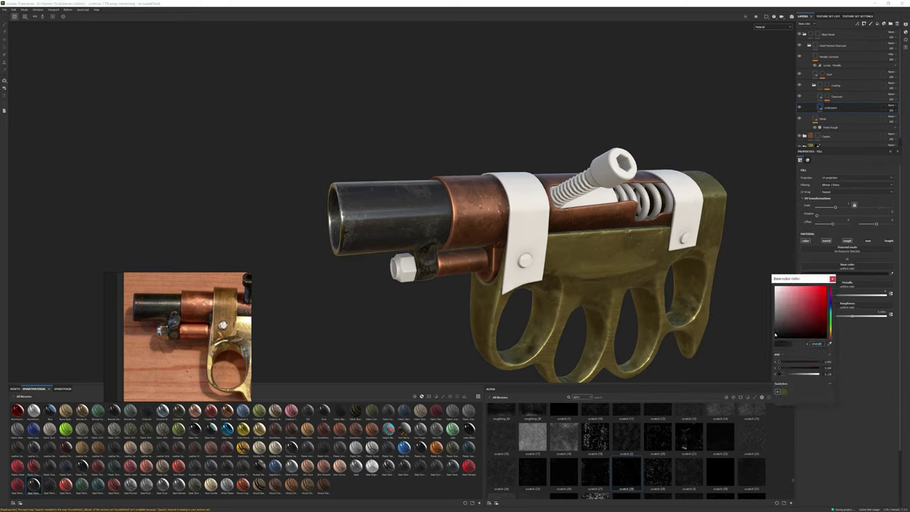
click(825, 329)
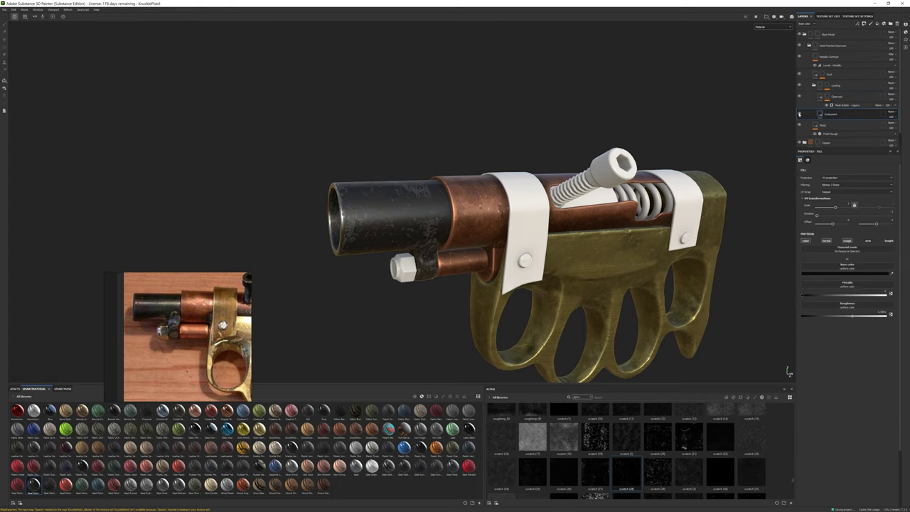
- Add a new layer above Dust with the Edge Scratched smart mask
click(831, 84)
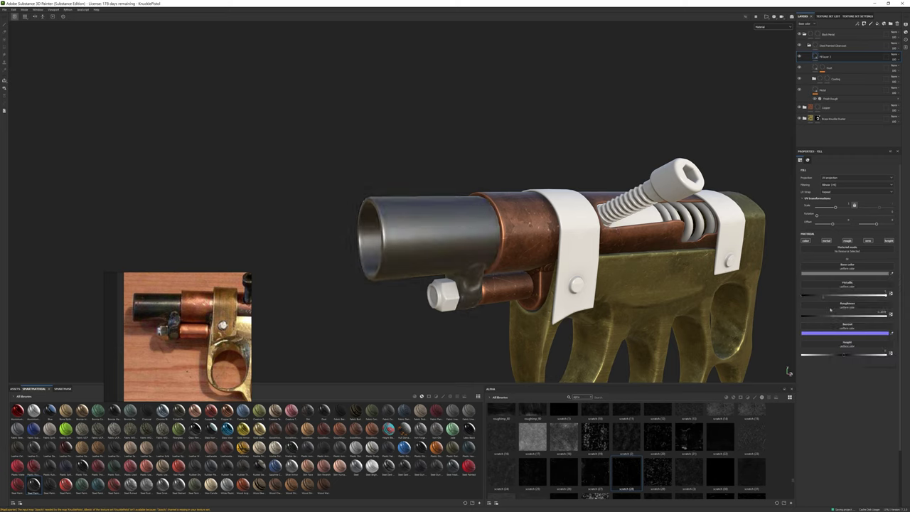
click(878, 23)
drag(119, 411, 825, 56)
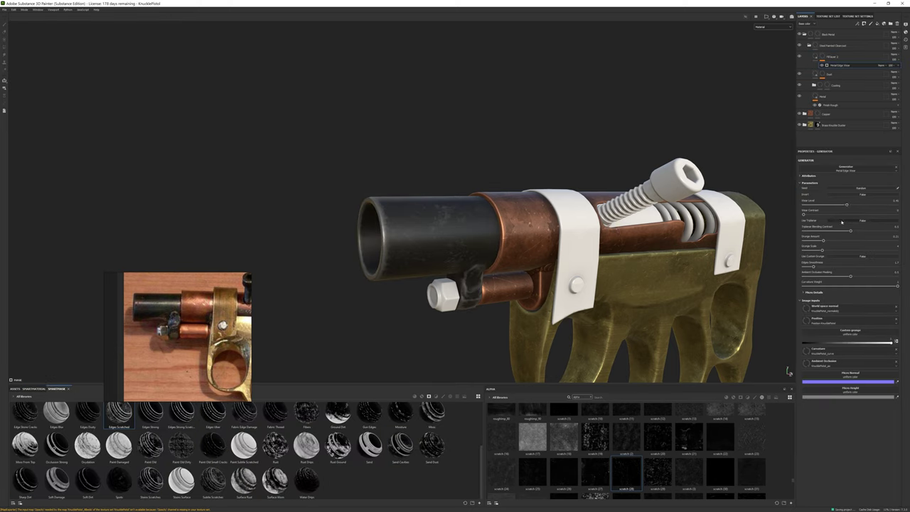
click(815, 56)
- Adjust the Metal Edge Wear settings to make the barrel's worn edges metallic
alt+drag(463, 185, 640, 179)
click(823, 68)
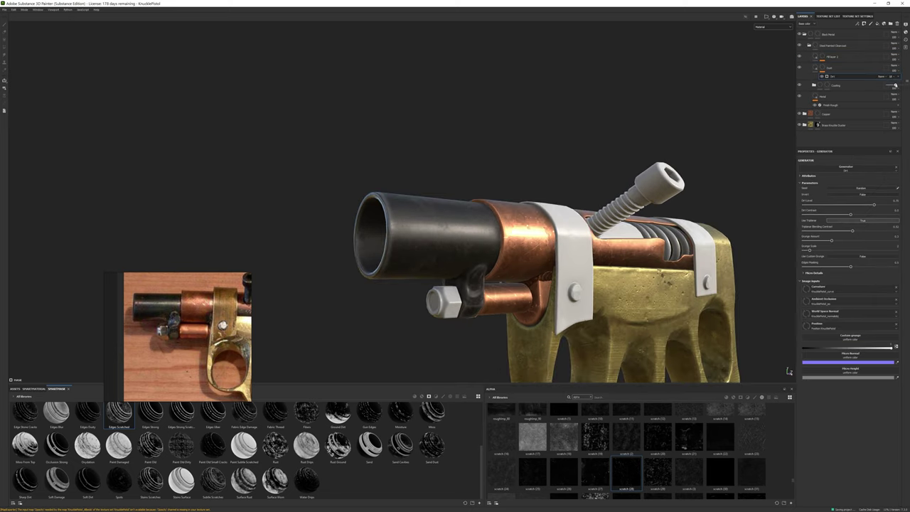
alt+drag(740, 139, 769, 137)
click(836, 100)
scroll(569, 249, down, 3)
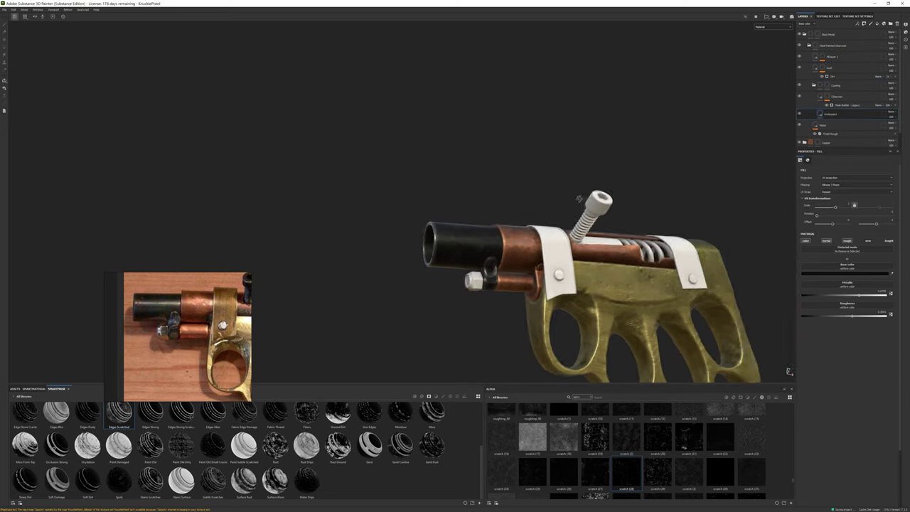
scroll(569, 249, up, 3)
click(823, 65)
alt+middle_drag(569, 249, 594, 251)
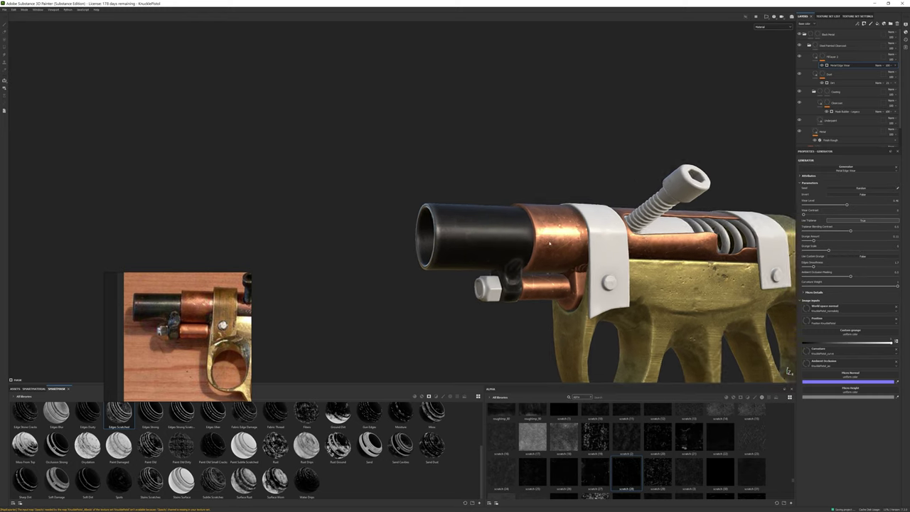
- Duplicate the edge wear fill layer and add a tri-planar grunge to the copy's mask
key(ctrl+d)
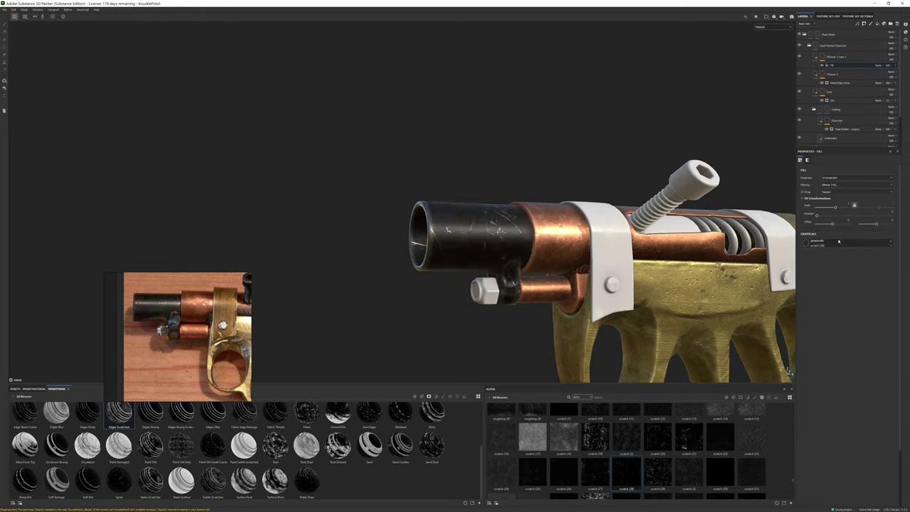
mouse_move(526, 171)
alt+mouse_down()
mouse_move(554, 170)
mouse_move(463, 177)
alt+mouse_up()
click(832, 72)
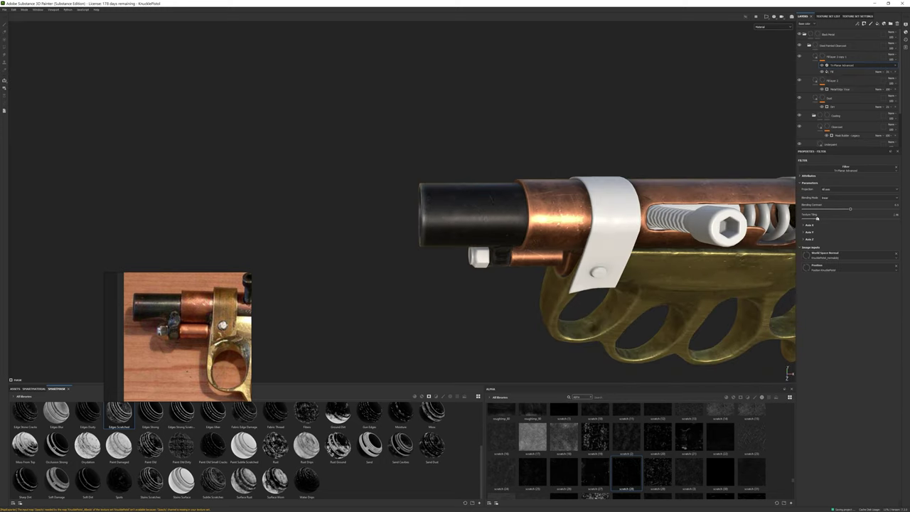
mouse_move(512, 164)
alt+mouse_down()
mouse_move(548, 152)
mouse_move(530, 152)
alt+mouse_up()
- Tweak the Dust layer's base colour and fill settings
click(828, 98)
click(846, 271)
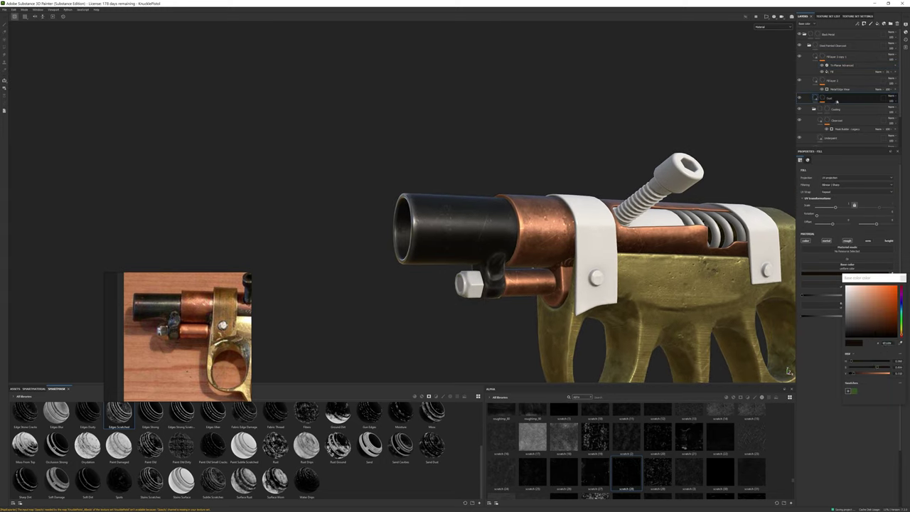
click(837, 101)
click(815, 99)
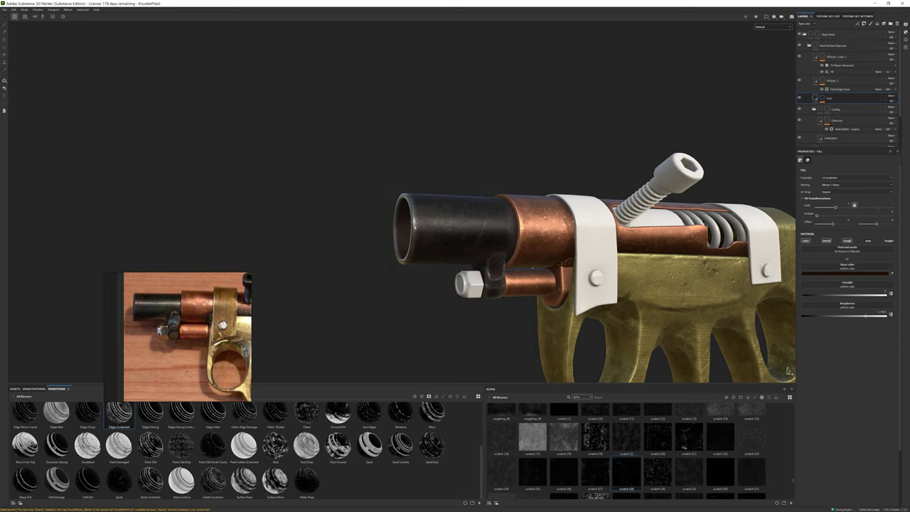
alt+drag(788, 371, 670, 227)
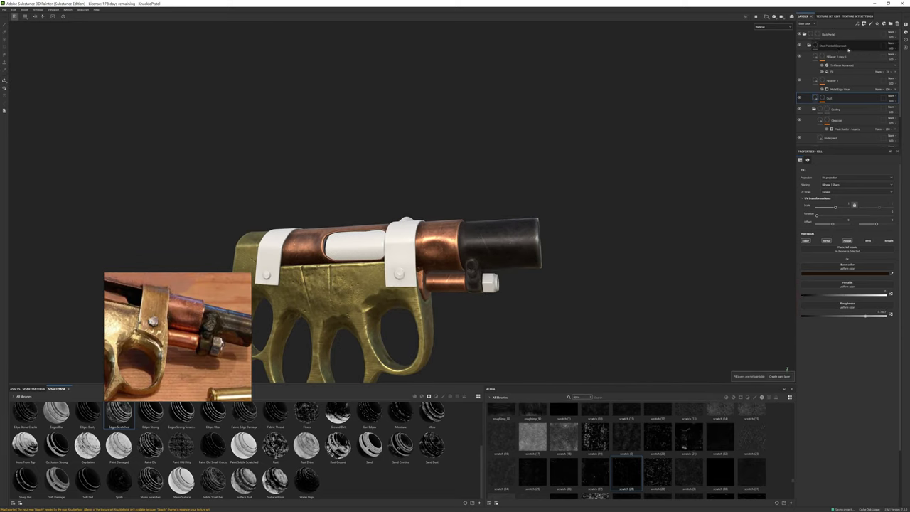
- Try an Anisotropic Noise fill effect in the layer's mask, then undo it
click(877, 23)
click(839, 107)
click(835, 246)
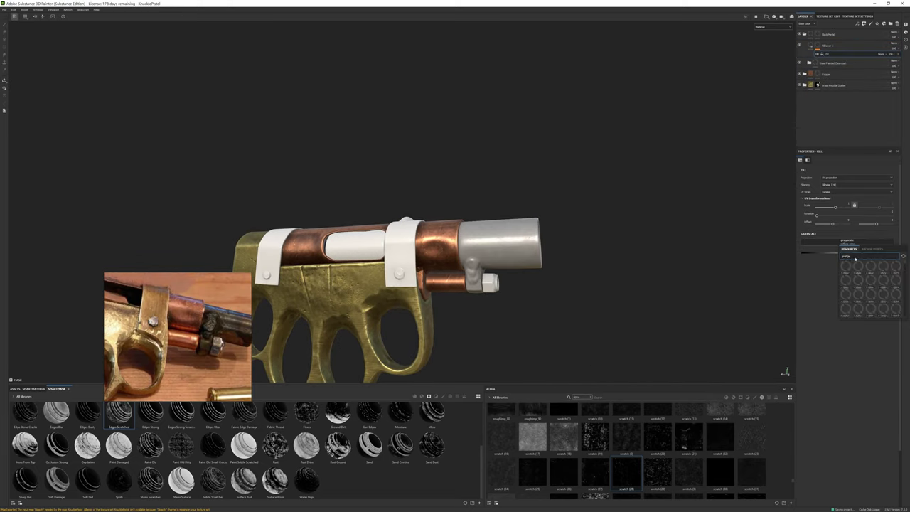
click(864, 273)
key(ctrl+z)
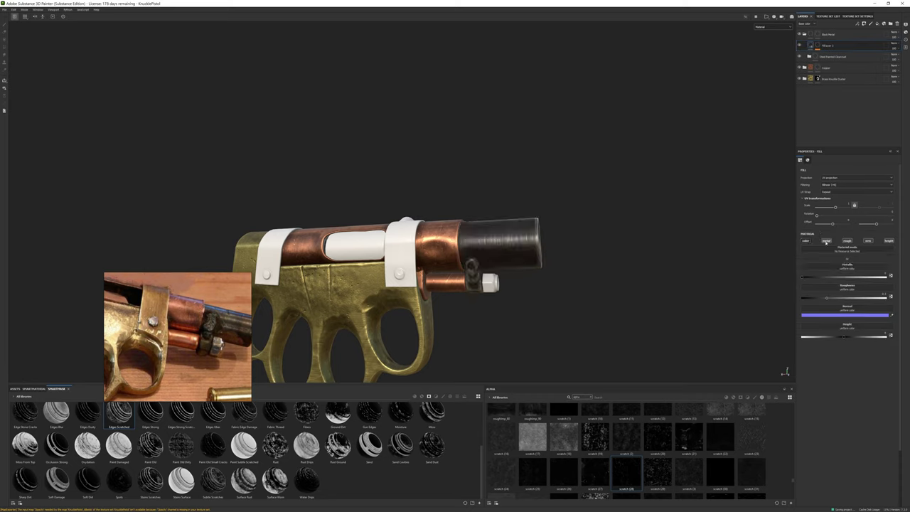
scroll(478, 233, up, 3)
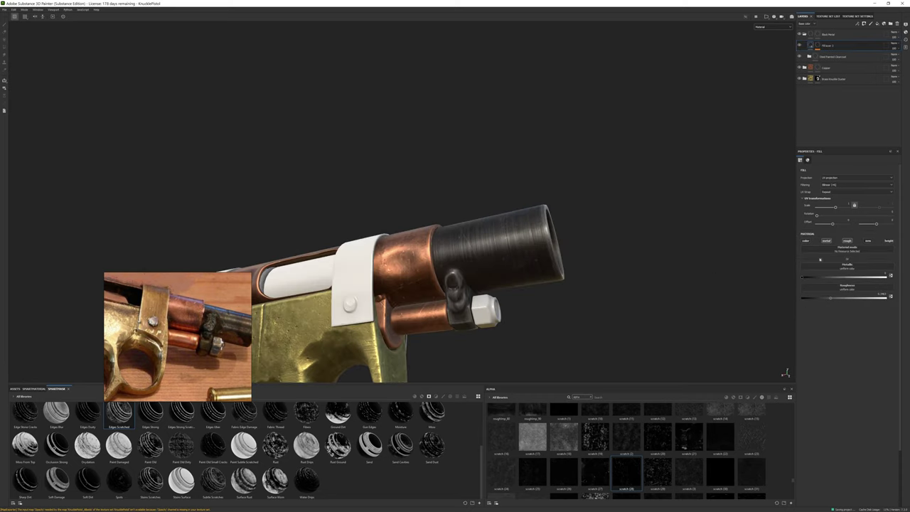
- Inspect the barrel's muzzle end, then group the fill layer into a new folder
alt+drag(478, 232, 451, 274)
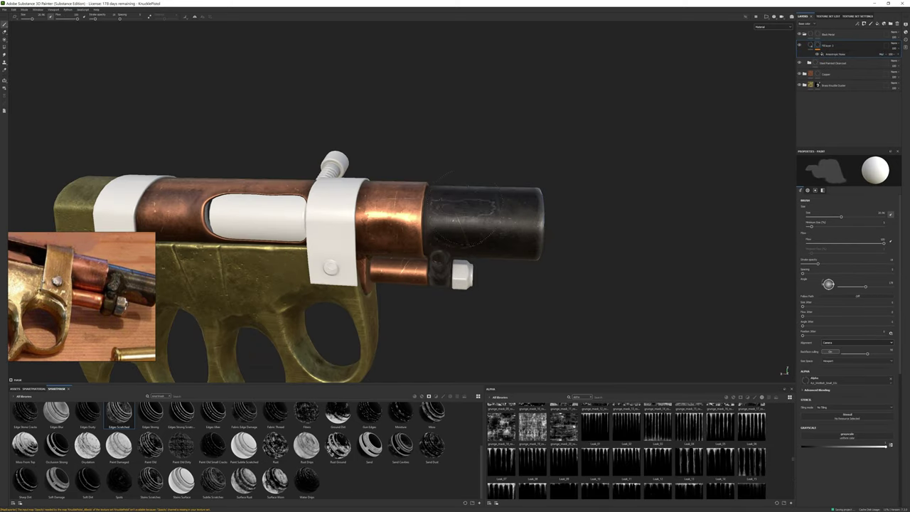
alt+drag(356, 121, 450, 118)
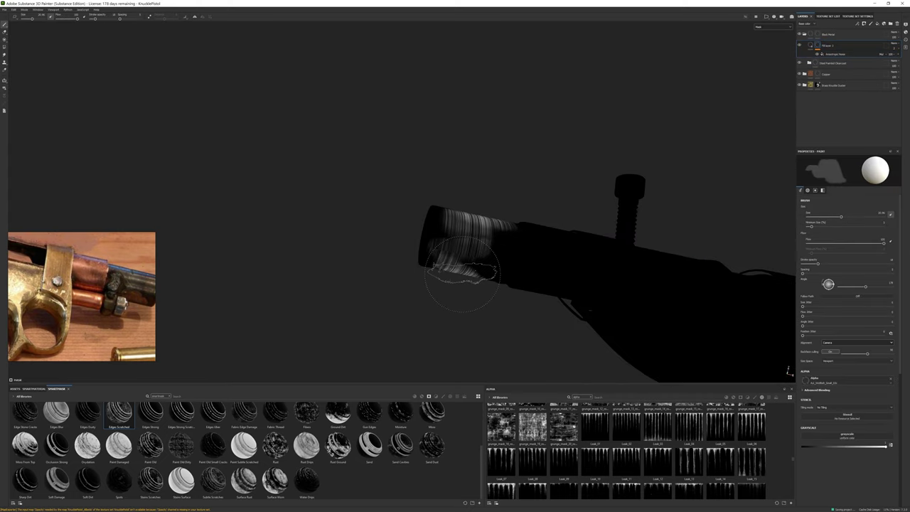
click(835, 35)
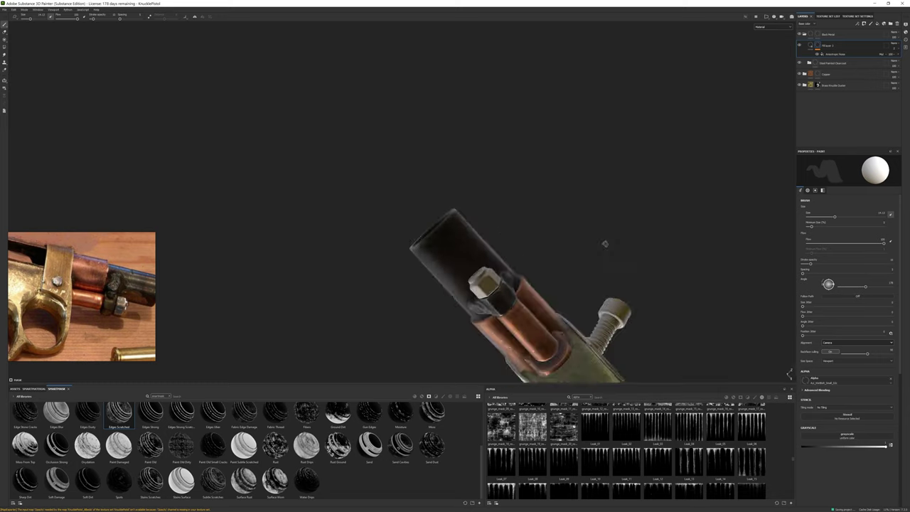
alt+drag(603, 246, 631, 119)
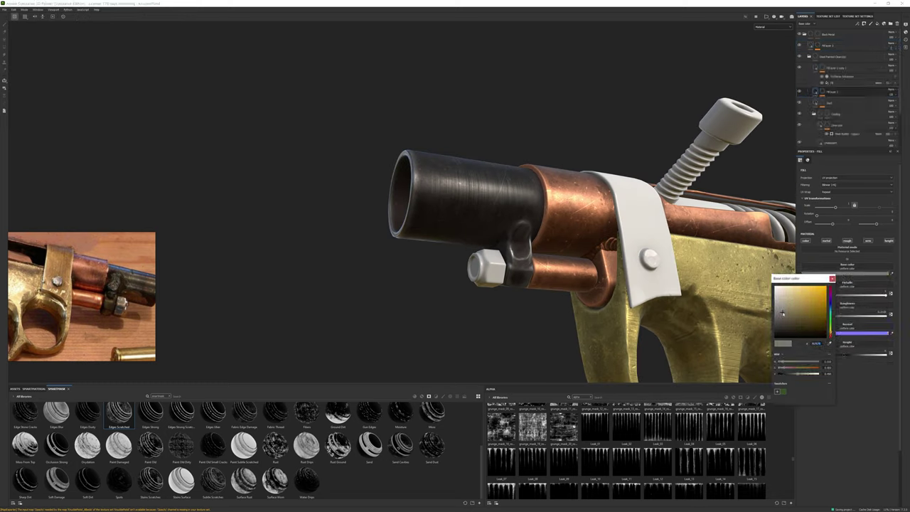
alt+drag(739, 182, 795, 181)
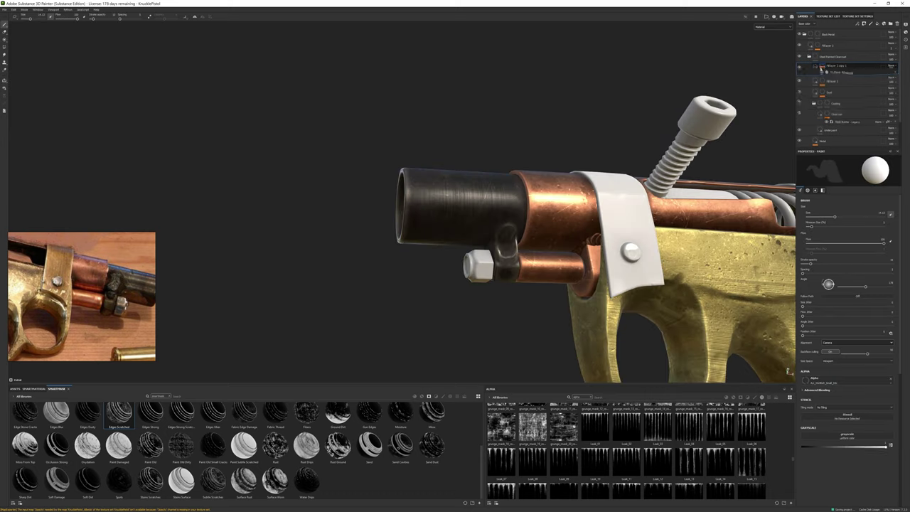
click(832, 83)
mouse_move(538, 158)
alt+mouse_down()
mouse_move(496, 226)
mouse_move(4, 11)
alt+mouse_up()
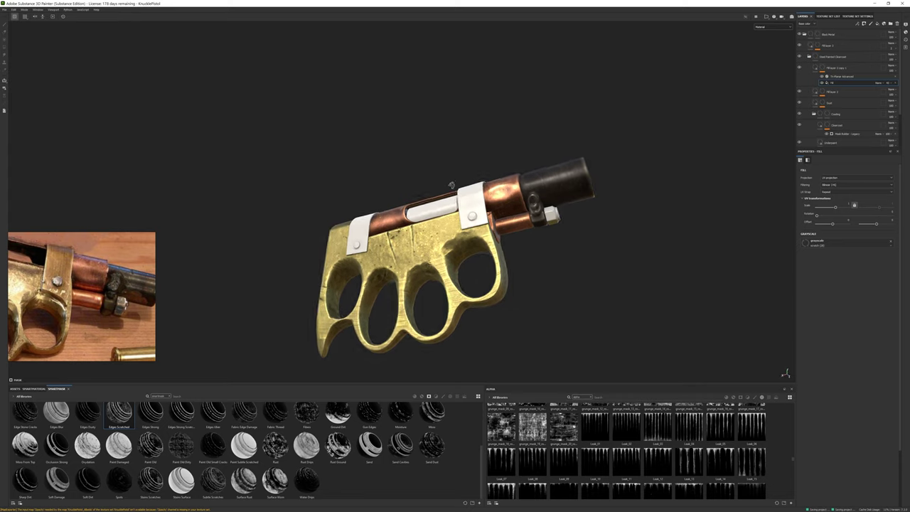
alt+drag(38, 59, 837, 33)
key(ctrl+g)
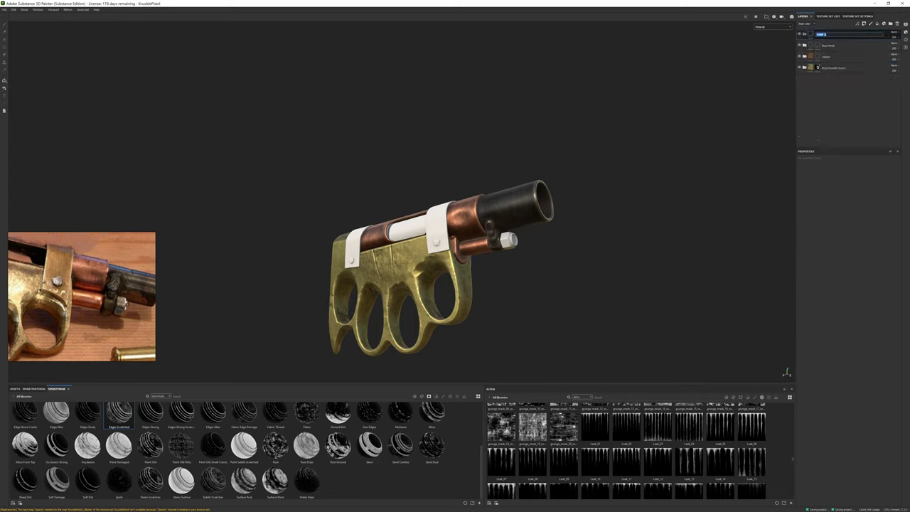
- Add a black mask to the Metal folder and open its fill settings with the brush active
key(4)
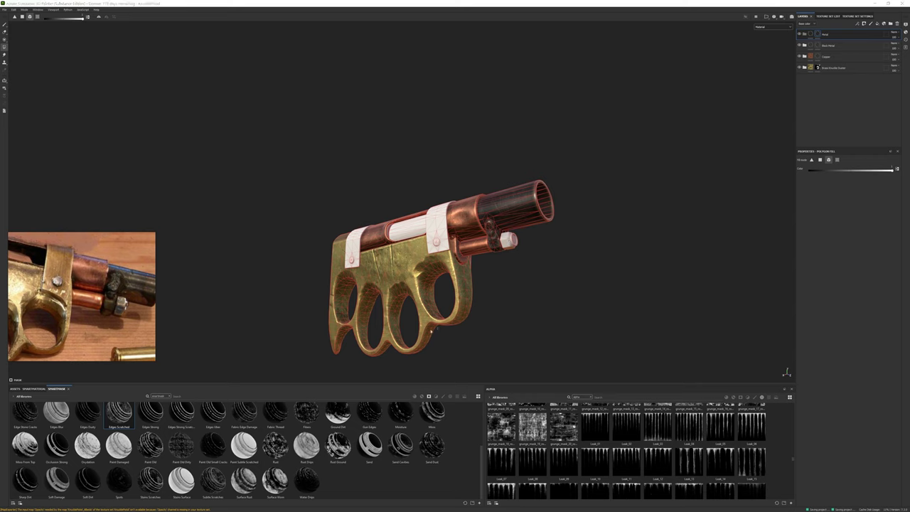
alt+drag(431, 330, 306, 334)
key(1)
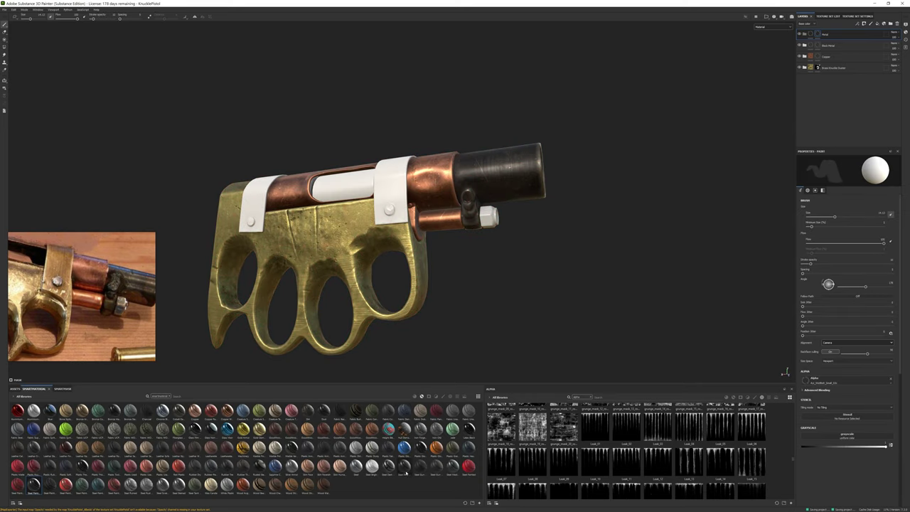
alt+drag(575, 252, 390, 238)
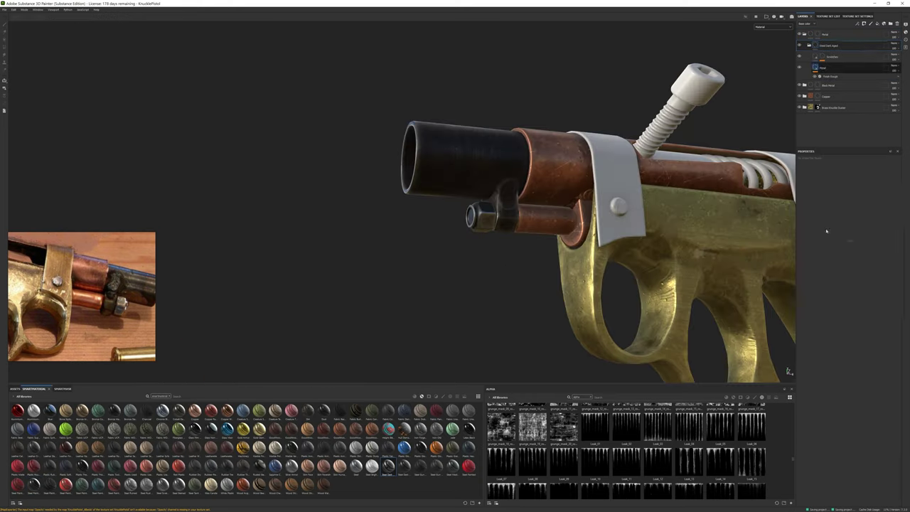
click(828, 67)
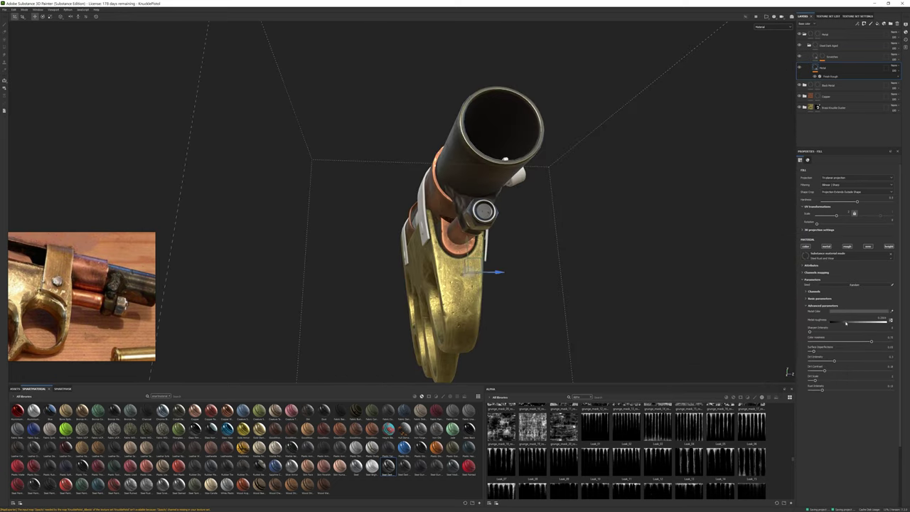
- Orbit the pistol through several views, then switch to the 2D/3D split view
alt+drag(498, 285, 341, 270)
scroll(256, 96, down, 3)
scroll(547, 95, up, 3)
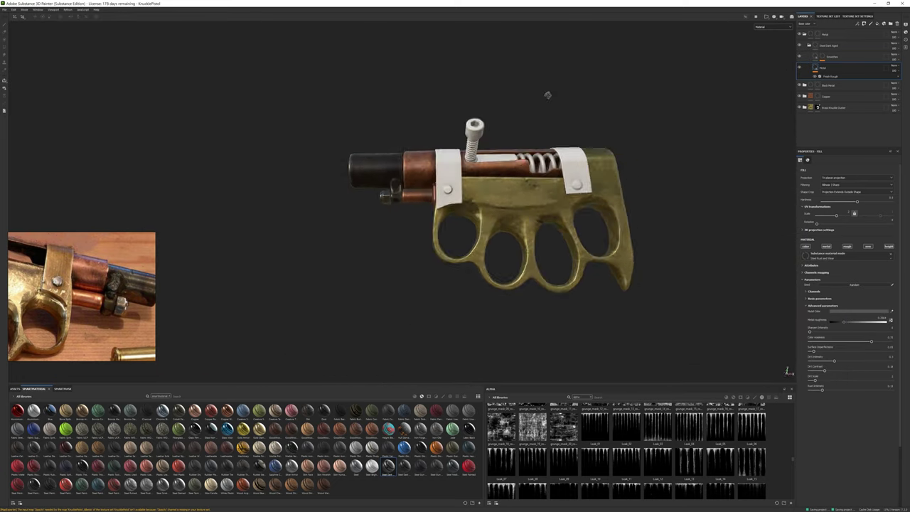
alt+drag(547, 94, 777, 119)
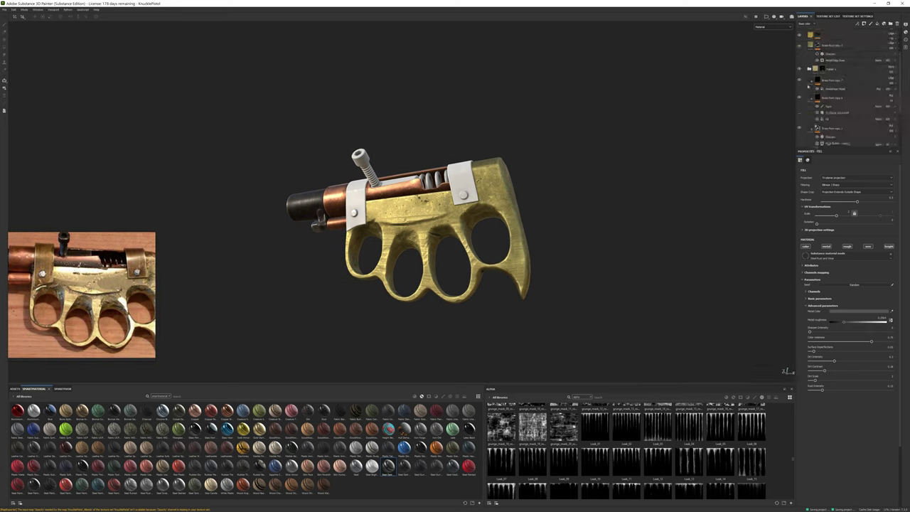
alt+drag(498, 184, 534, 148)
scroll(445, 176, down, 2)
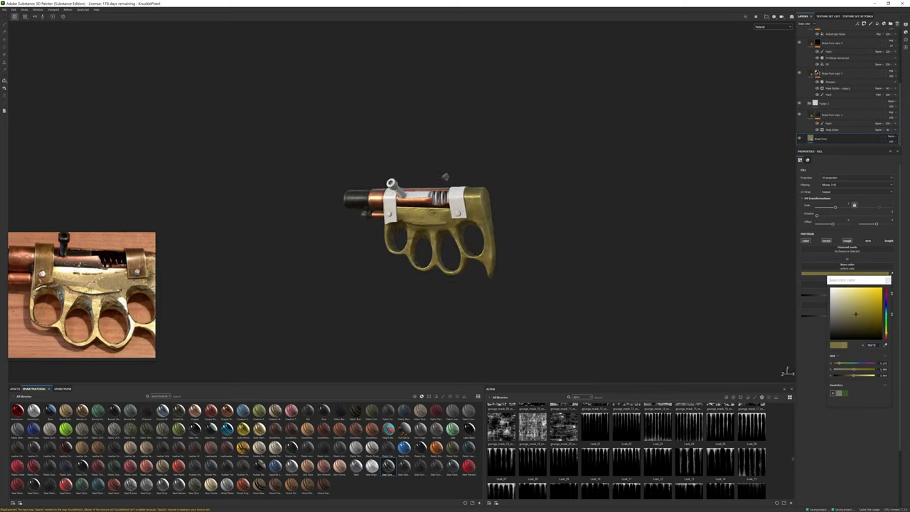
alt+drag(445, 176, 448, 187)
scroll(448, 186, up, 3)
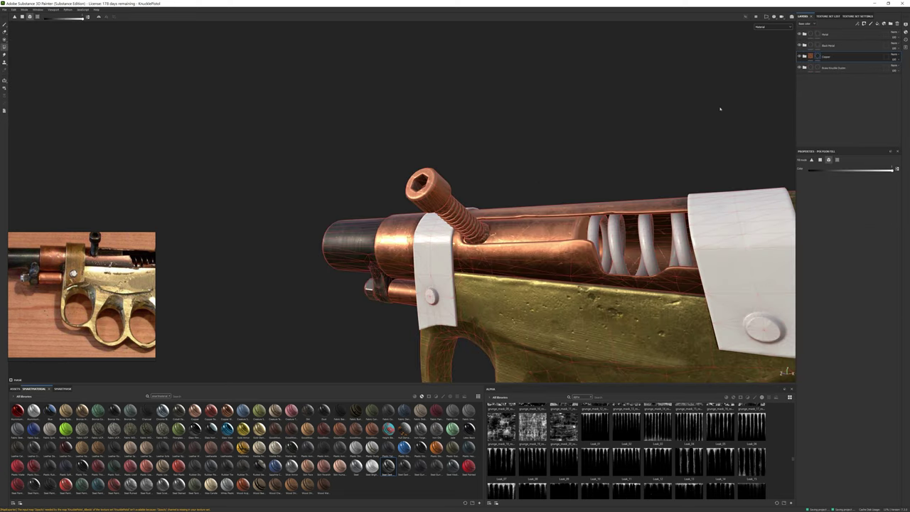
alt+drag(721, 109, 598, 250)
key(F1)
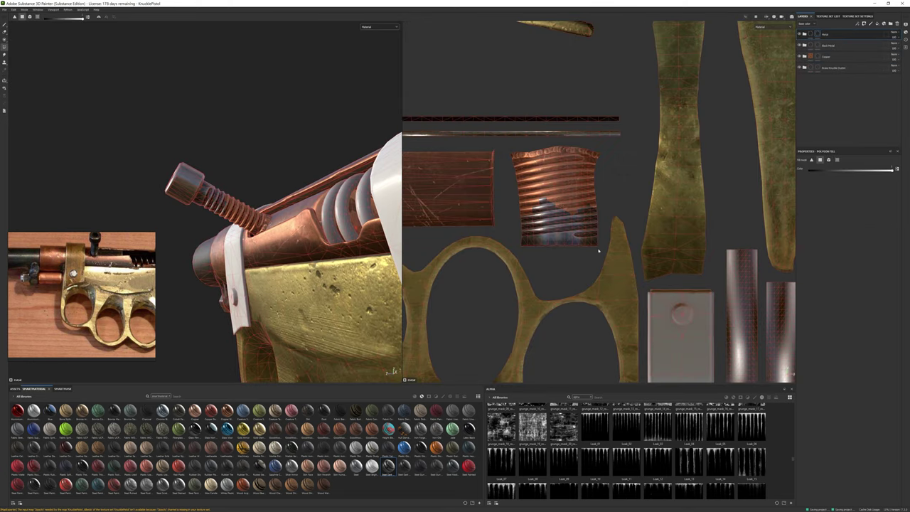
- Add a dark fill layer for the screw and spring with the Paint Old smart mask
key(1)
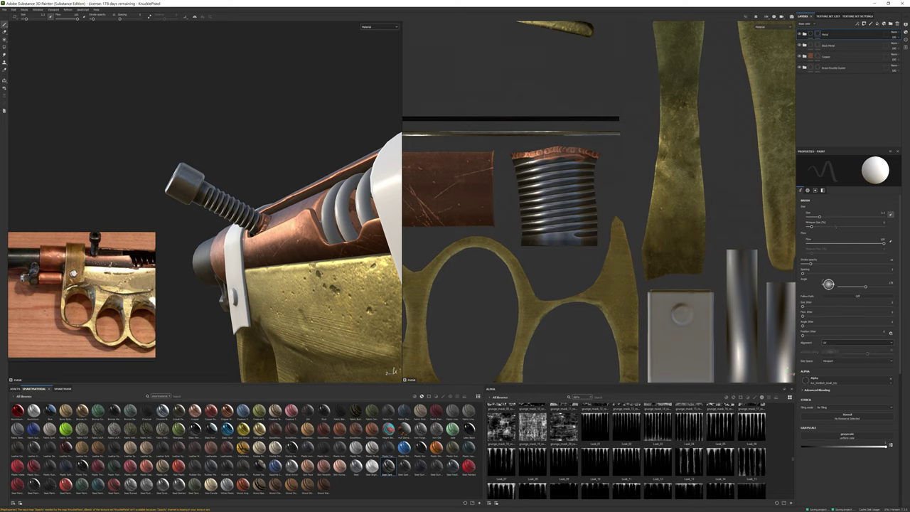
alt+drag(213, 213, 270, 235)
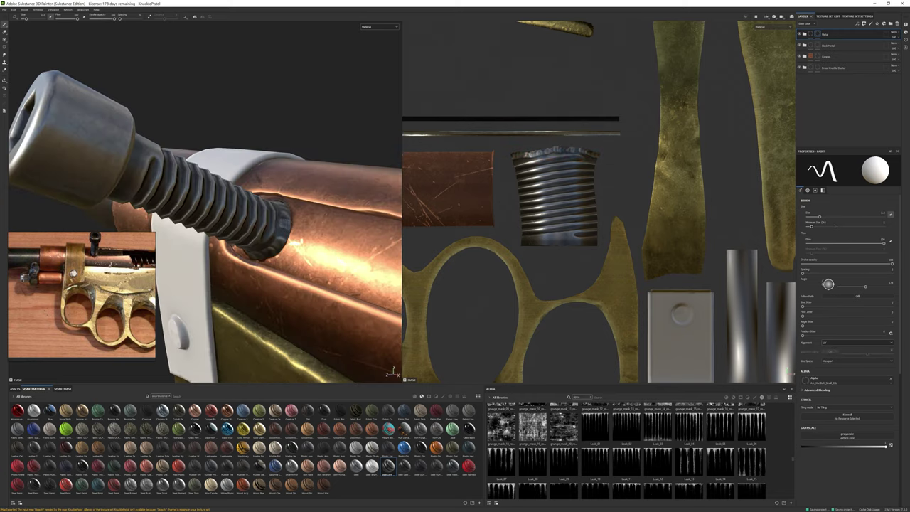
alt+drag(278, 126, 312, 88)
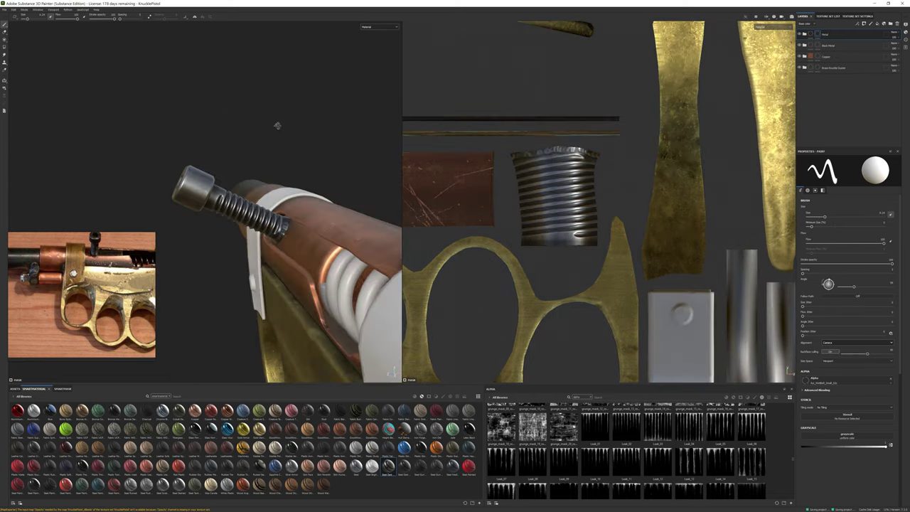
click(878, 24)
click(879, 24)
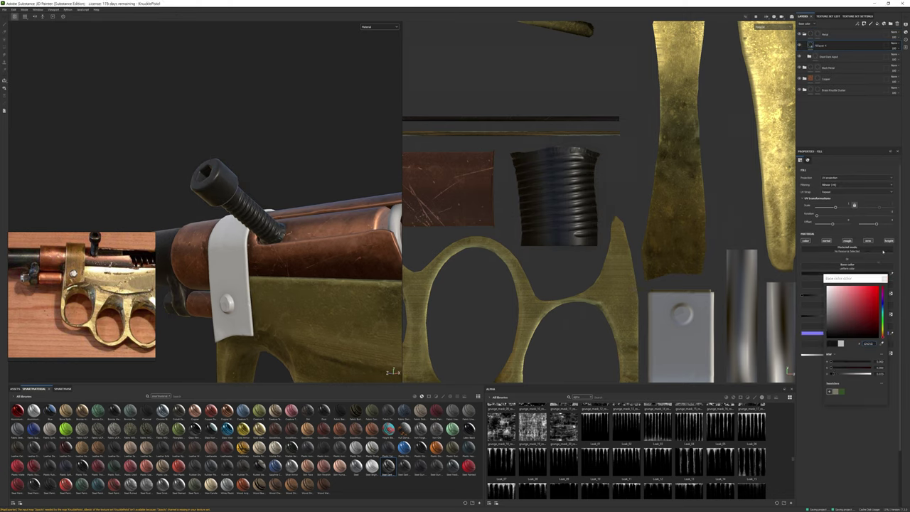
click(62, 389)
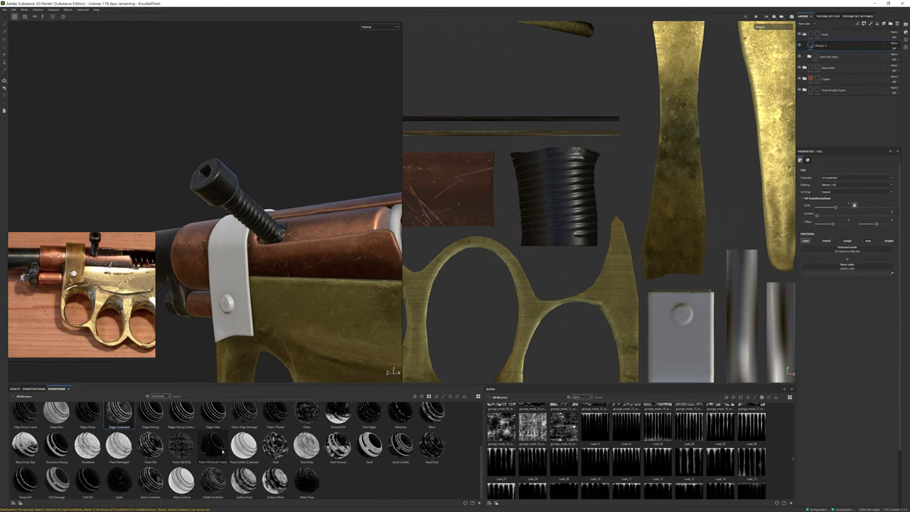
drag(150, 444, 818, 46)
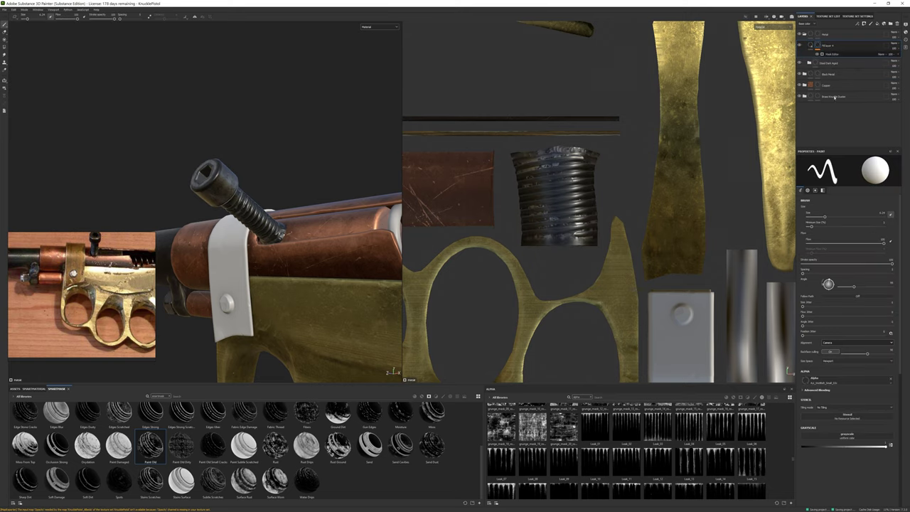
- Review the Paint Old mask's texture options on the screw, nut and knuckle rings
click(814, 225)
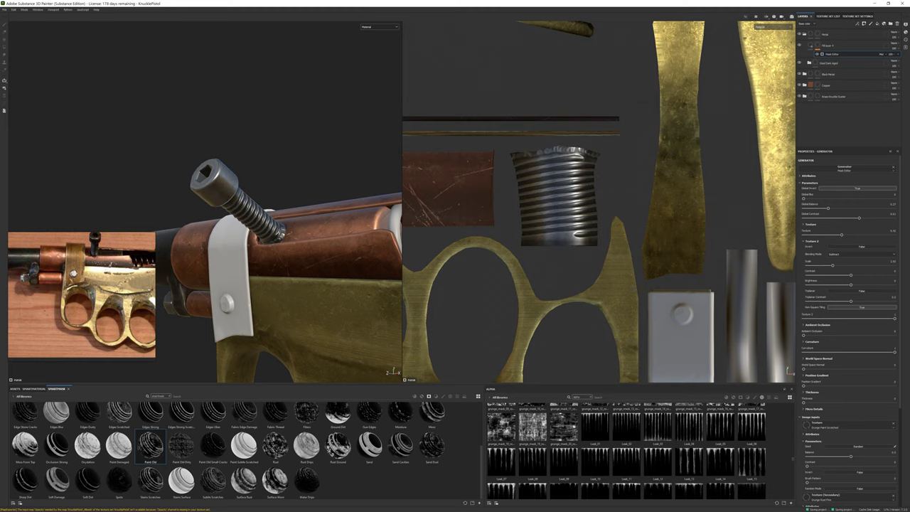
click(822, 45)
mouse_move(216, 182)
alt+mouse_down()
mouse_move(310, 174)
mouse_move(299, 213)
alt+mouse_up()
scroll(547, 153, down, 5)
scroll(533, 142, up, 3)
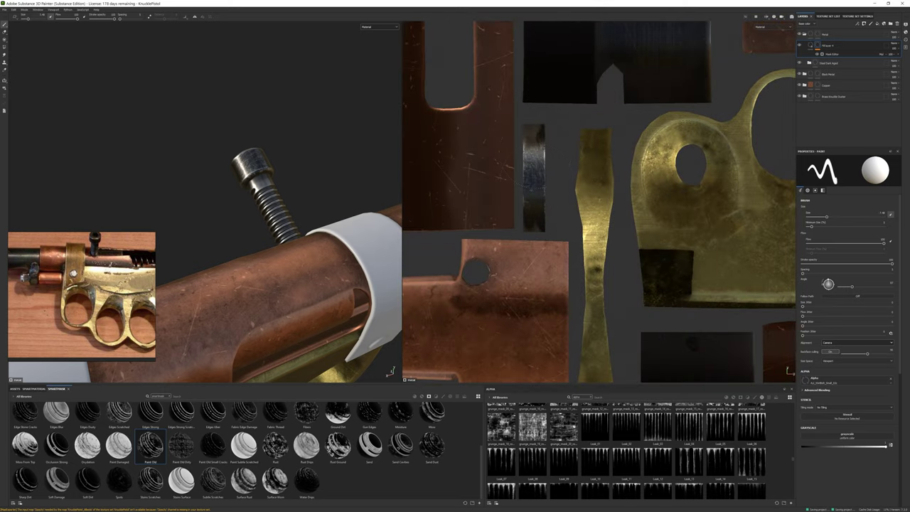
middle_drag(640, 369, 596, 259)
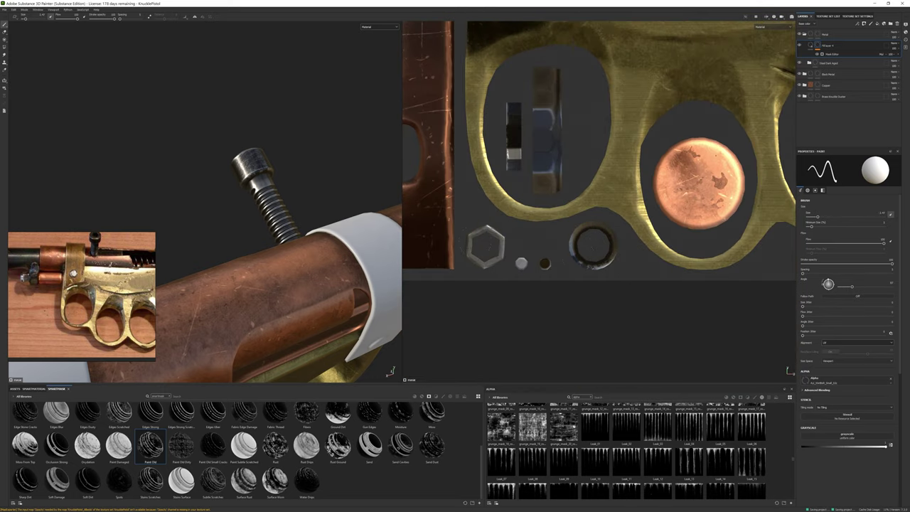
alt+drag(281, 182, 251, 92)
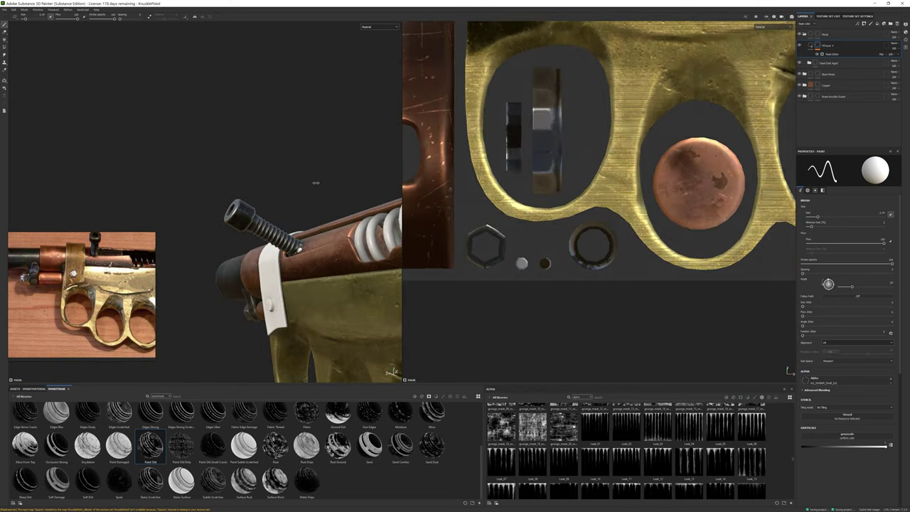
- Check the aged steel fill's Metal Color and collapse the mask's Texture 2 options
click(827, 86)
click(857, 310)
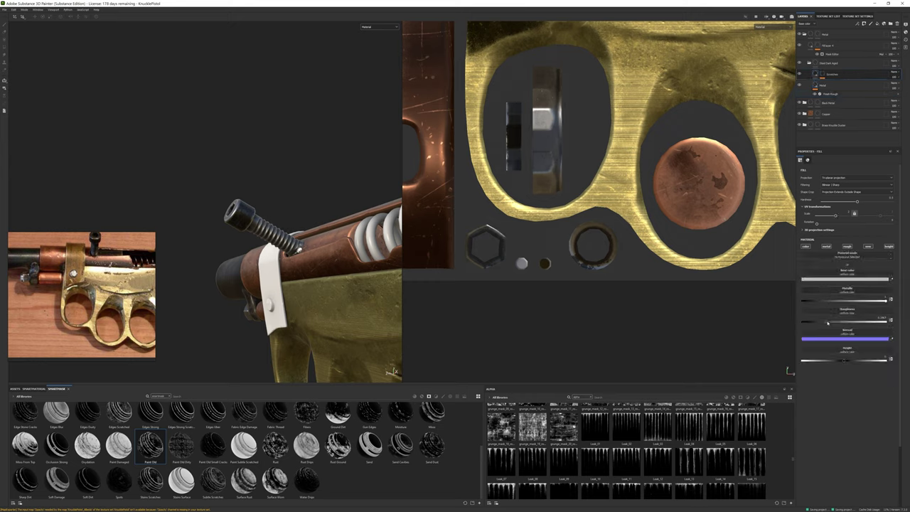
alt+drag(298, 214, 256, 184)
click(827, 85)
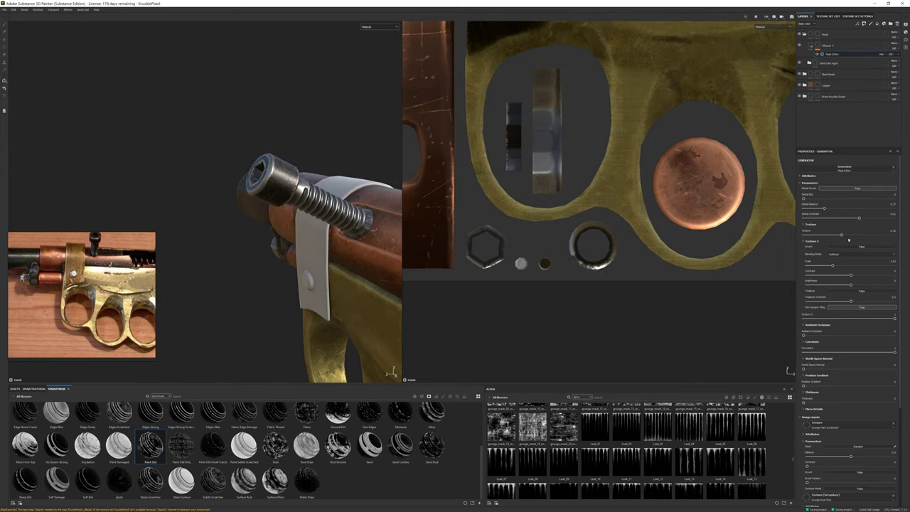
click(805, 241)
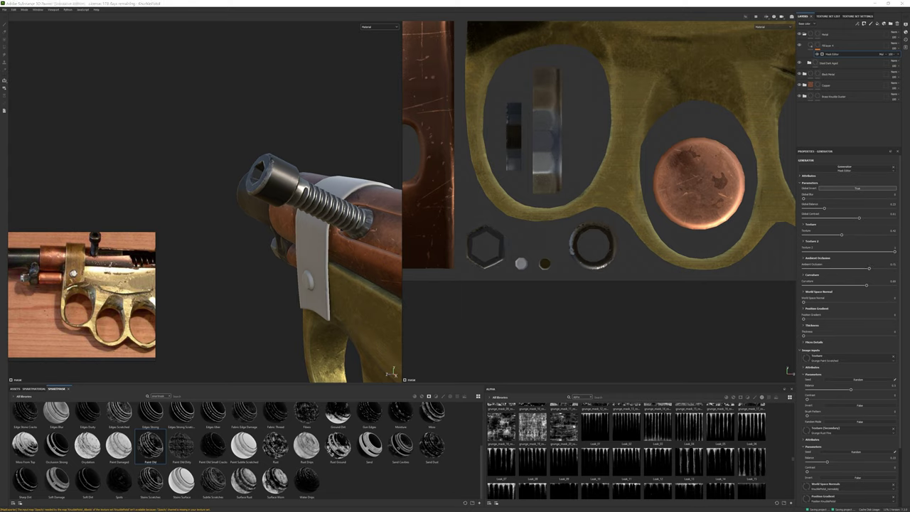
alt+drag(591, 306, 196, 241)
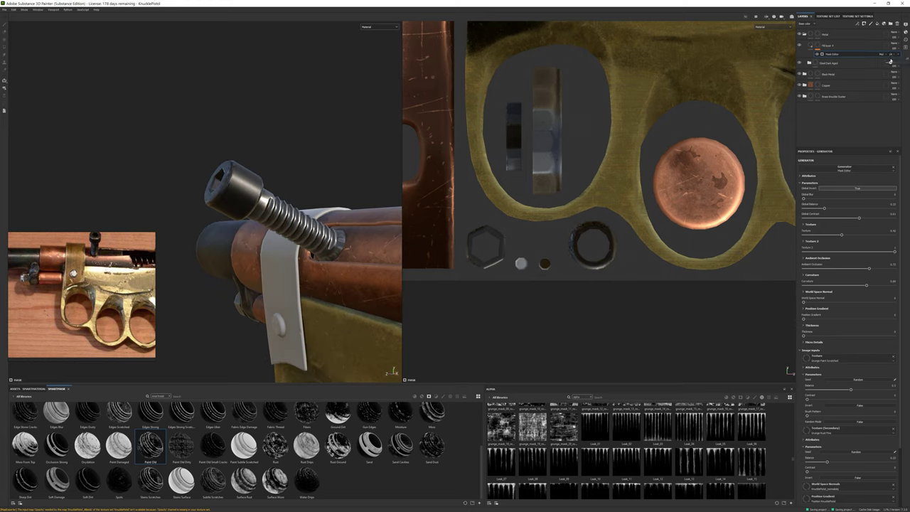
- Raise Fill layer 4's mask Global Balance to about 0.28
click(818, 45)
alt+drag(248, 248, 320, 235)
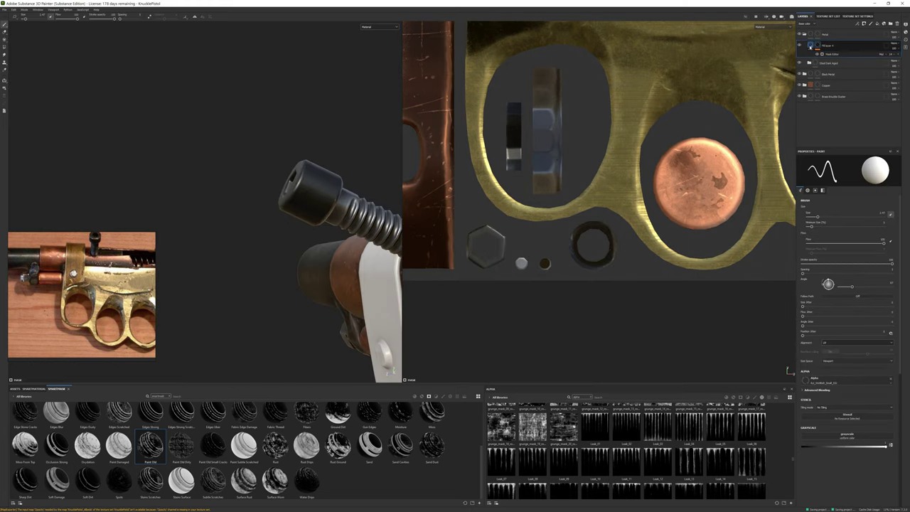
click(812, 46)
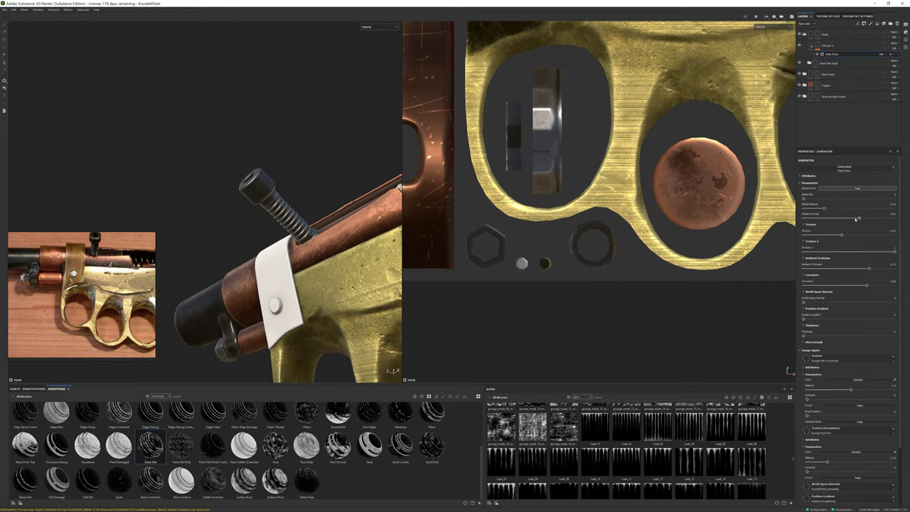
drag(824, 208, 838, 208)
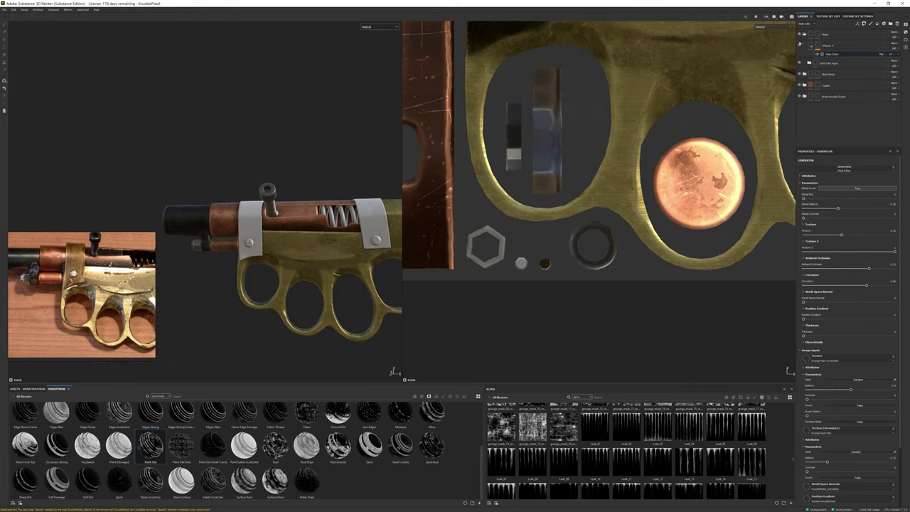
- Duplicate the Copper layer for the straps and shift its colour toward yellow-orange
click(838, 63)
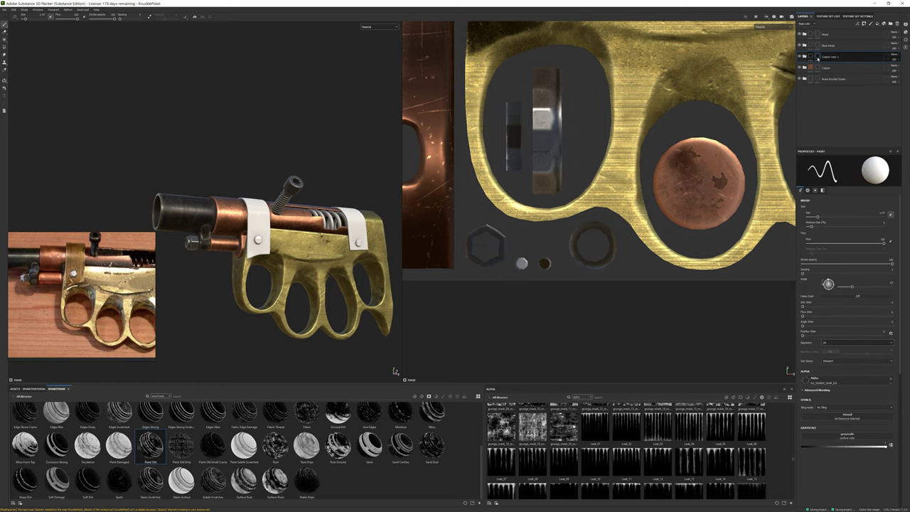
key(ctrl+d)
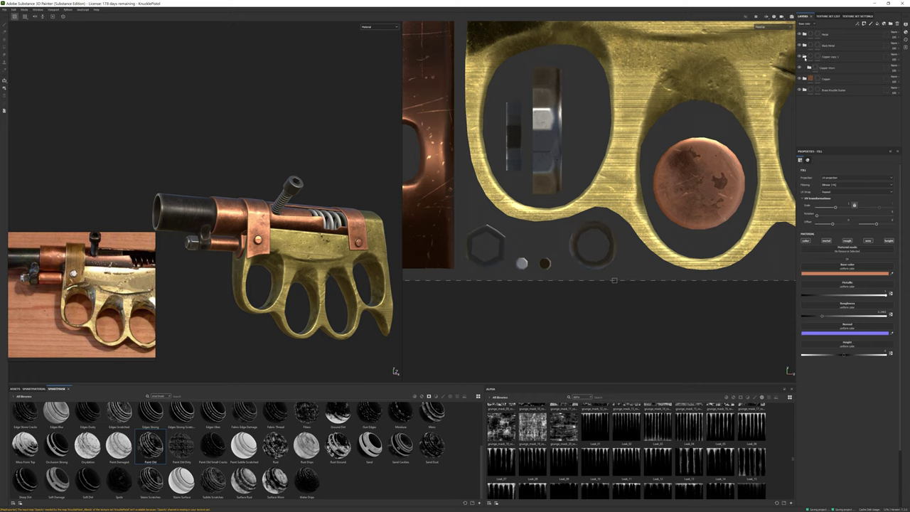
drag(844, 338, 844, 336)
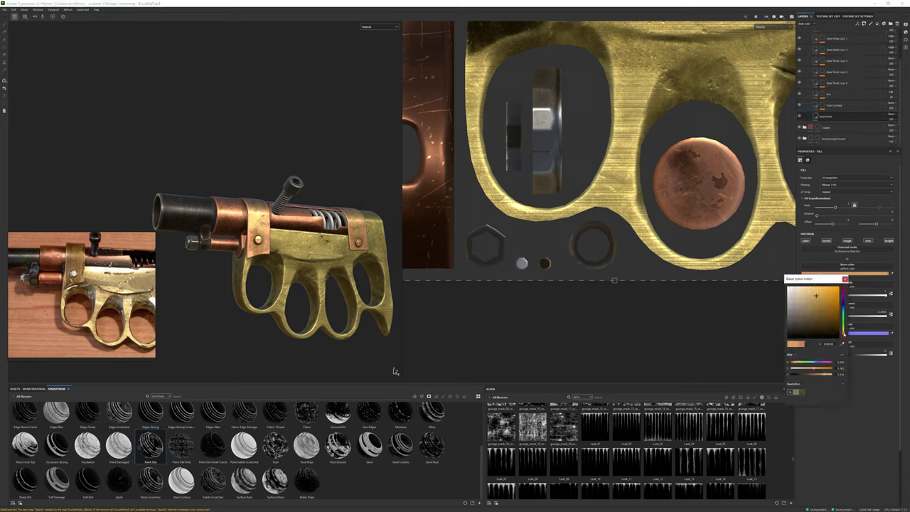
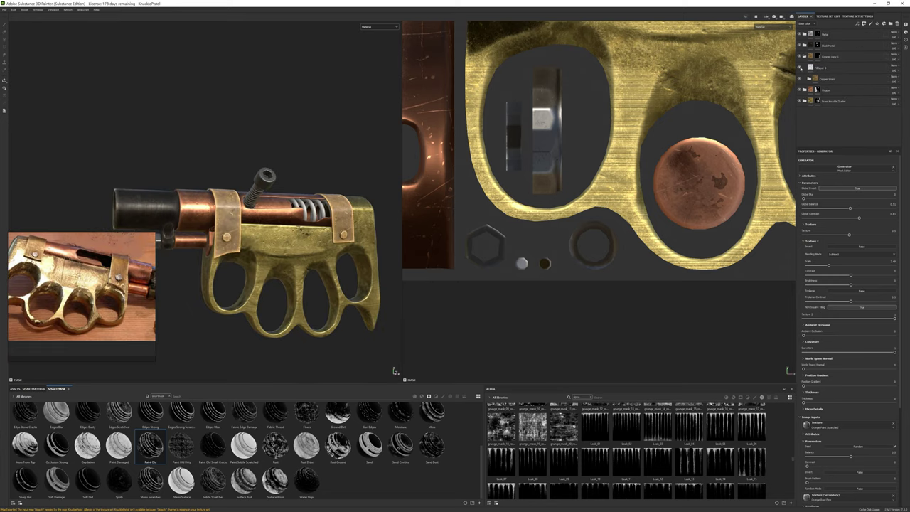
- Restore the deleted Fill layer 0 and enable its base colour channel, keeping the Anisotropic Noise mask
click(809, 67)
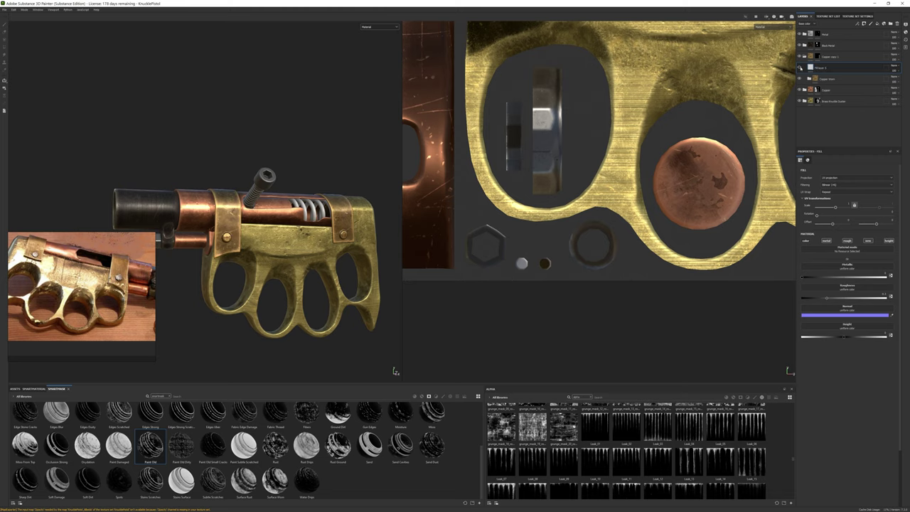
right_click(824, 67)
click(835, 74)
key(ctrl+z)
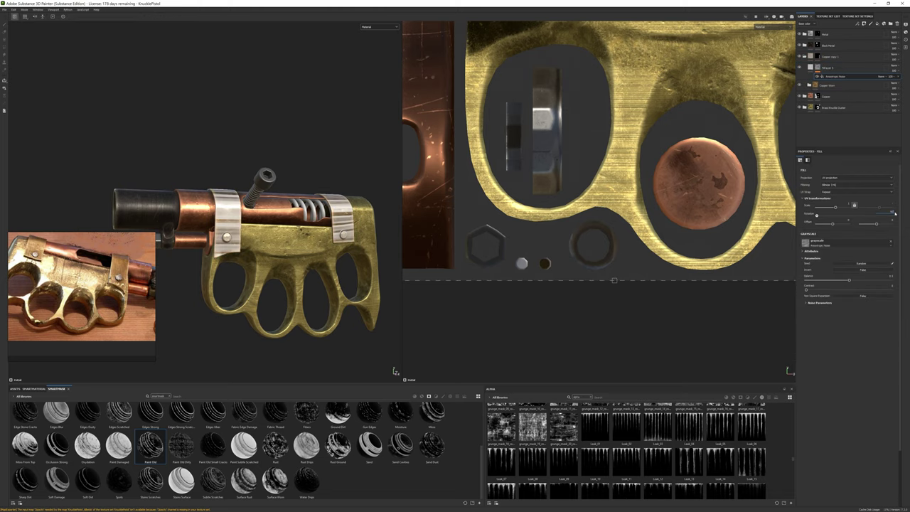
key(ctrl+z)
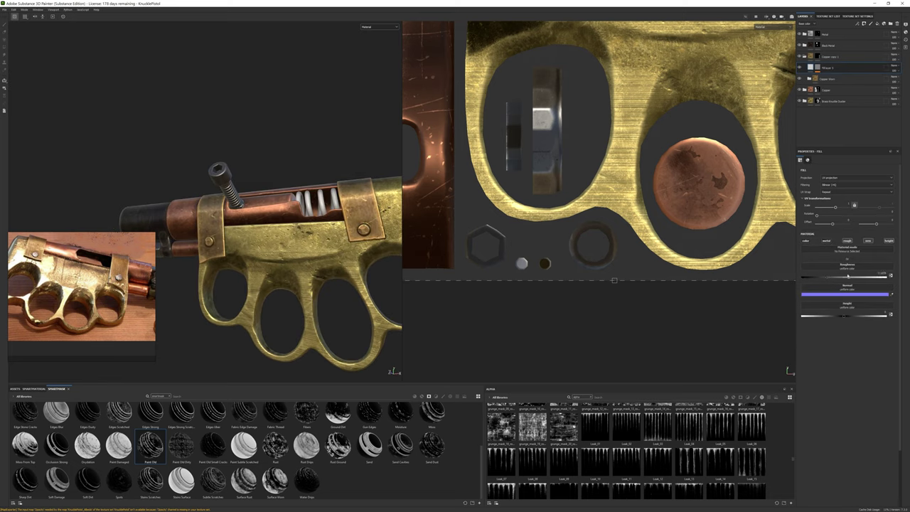
click(808, 241)
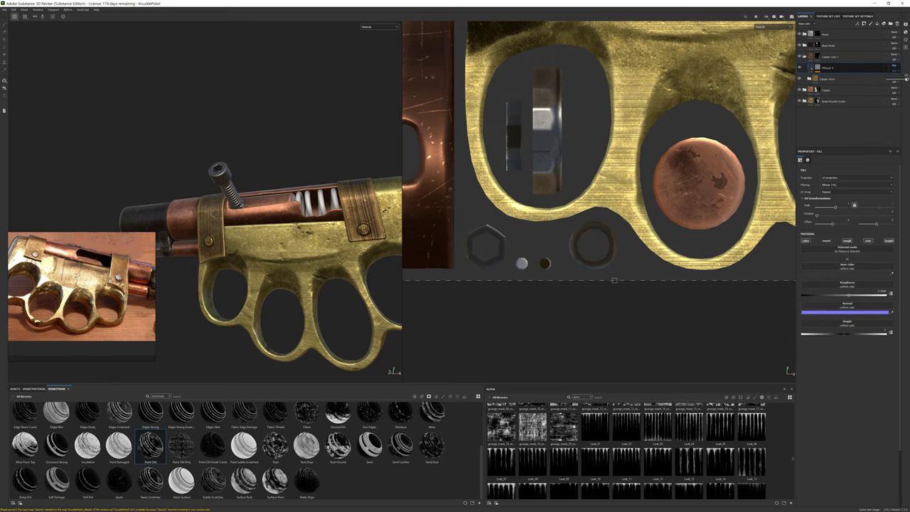
key(ctrl+y)
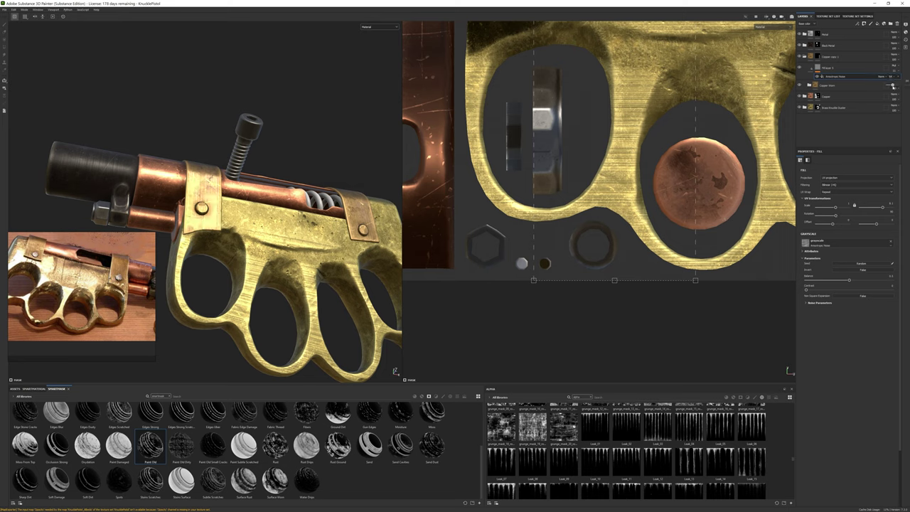
click(827, 67)
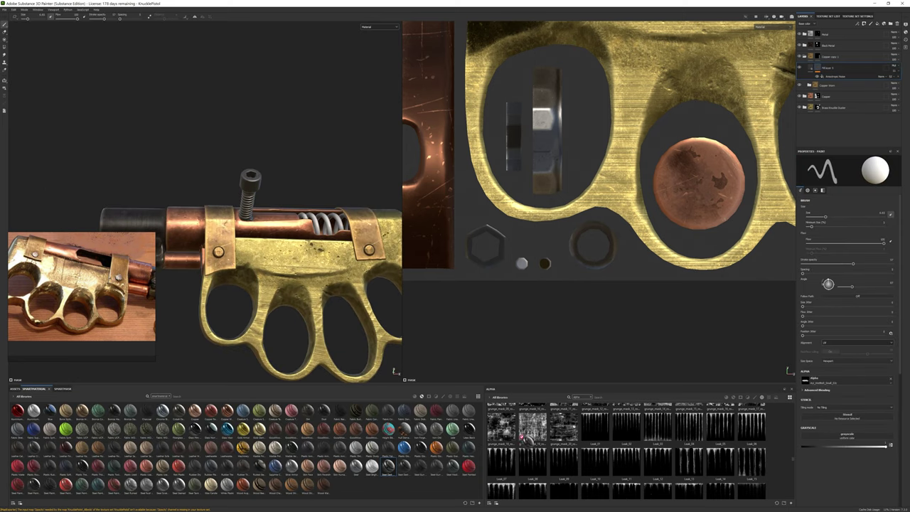
- Expand and select the Steel Dark Aged folder in the layer stack
right_click(827, 68)
click(846, 172)
scroll(213, 213, up, 5)
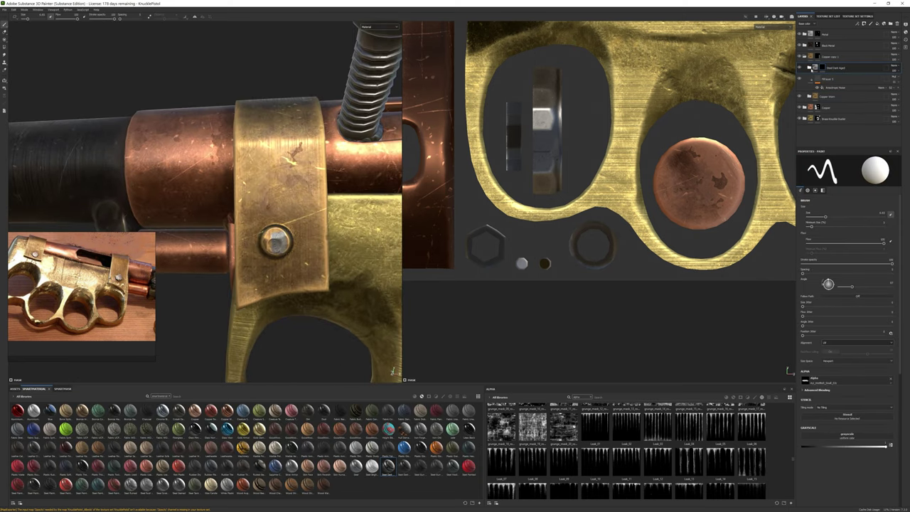
click(811, 68)
click(816, 67)
- Select the Metal fill layer and view the whole pistol
scroll(206, 201, up, 3)
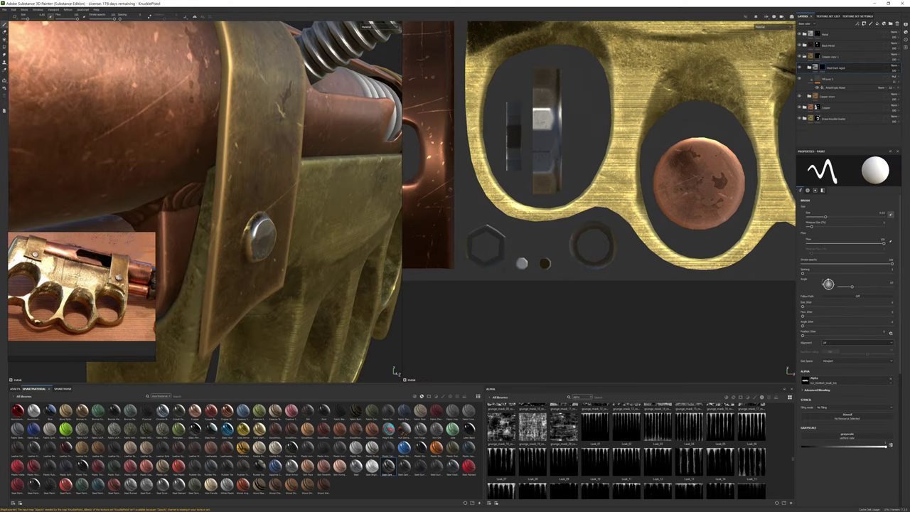
scroll(600, 203, down, 3)
scroll(618, 181, up, 5)
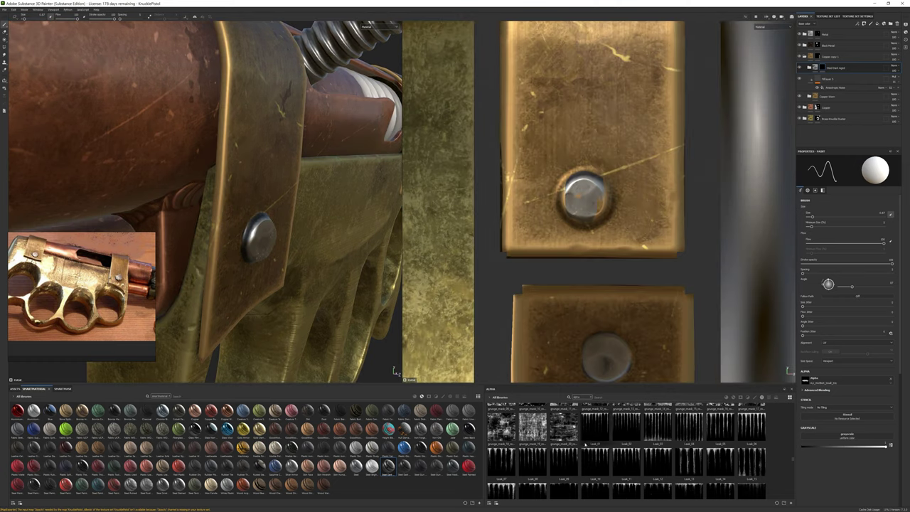
scroll(592, 441, up, 3)
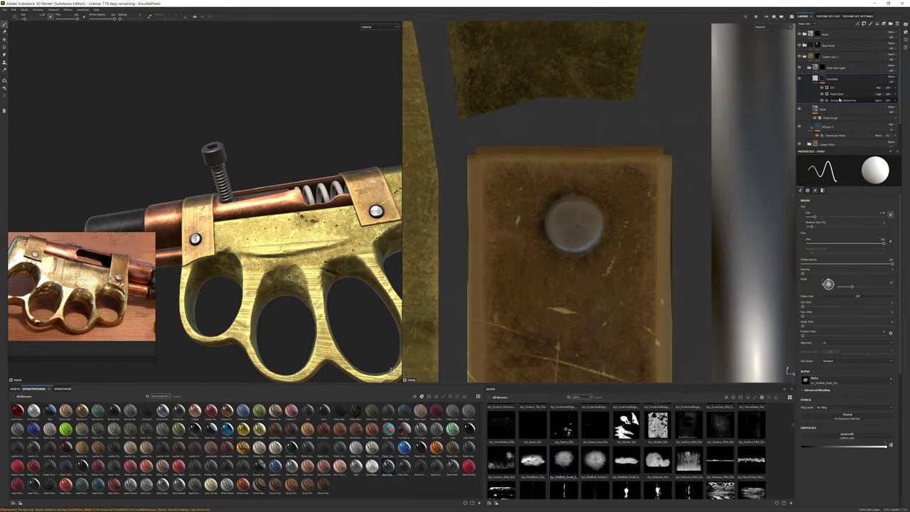
click(809, 91)
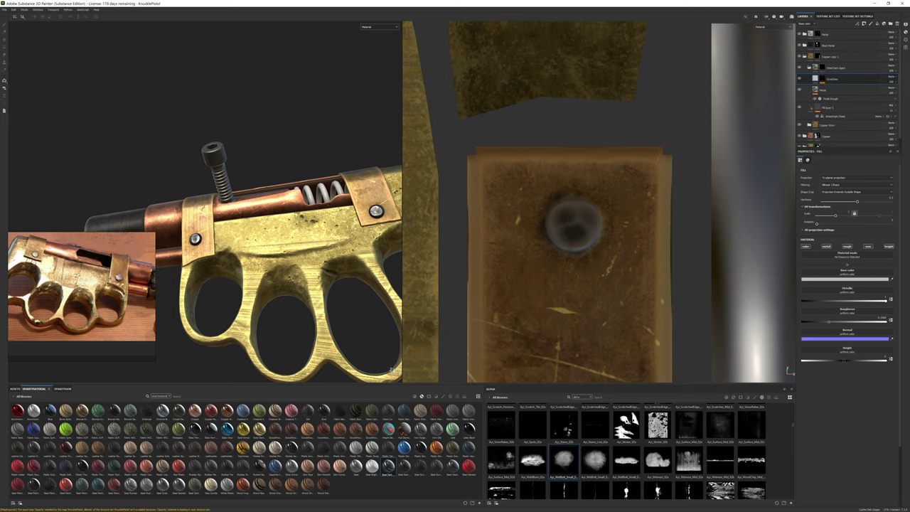
mouse_move(370, 213)
alt+mouse_down()
mouse_move(320, 169)
mouse_move(250, 169)
mouse_move(315, 121)
alt+mouse_up()
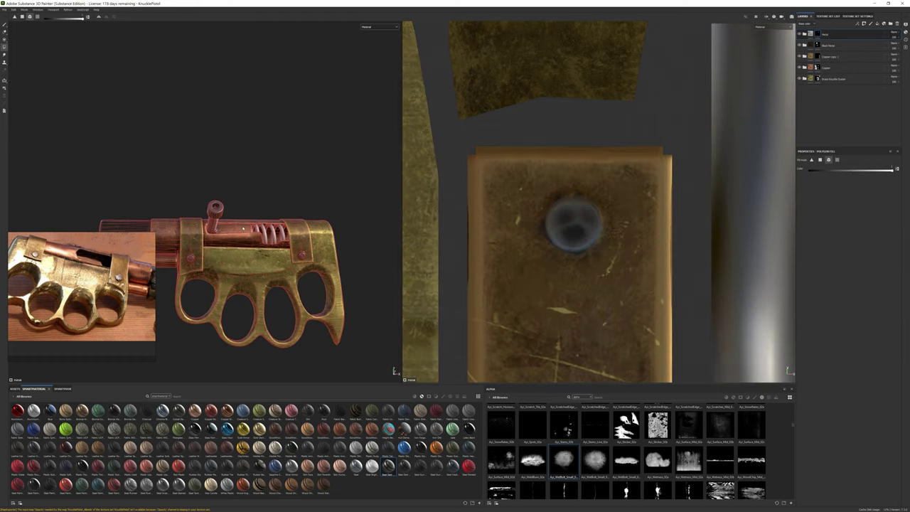
- Orbit the pistol and switch it back to object mode
key(1)
alt+drag(227, 111, 246, 183)
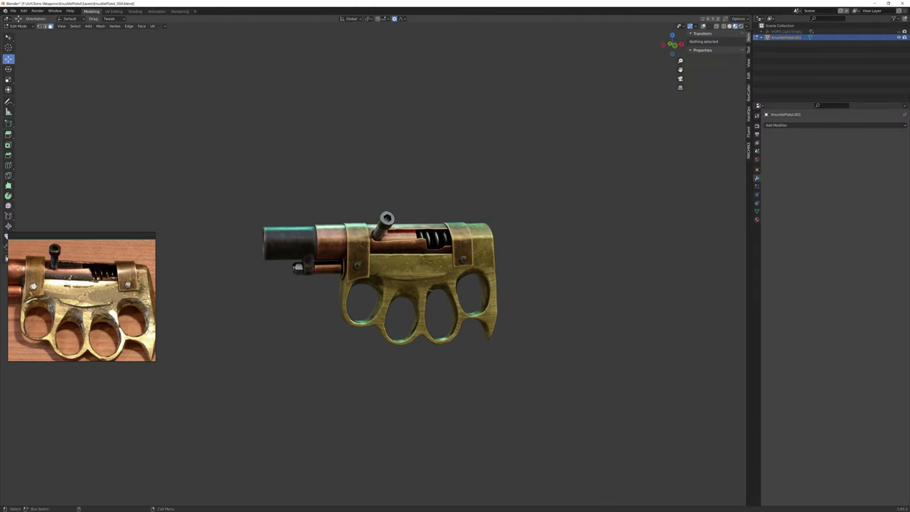
key(Tab)
- Turn the viewport overlays back on and orbit to inspect the pistol
right_click(354, 275)
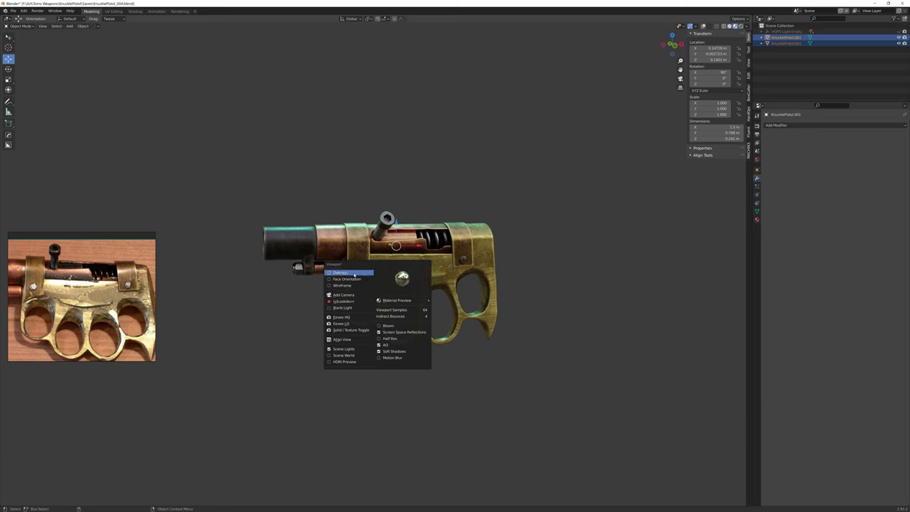
click(354, 274)
middle_drag(354, 274, 439, 189)
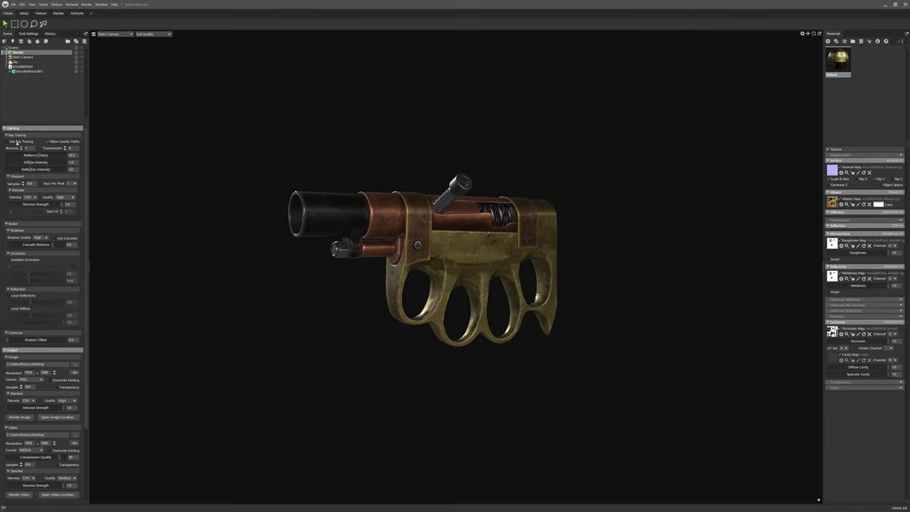
- Check Use Ray Tracing in Marmoset's render settings
click(16, 141)
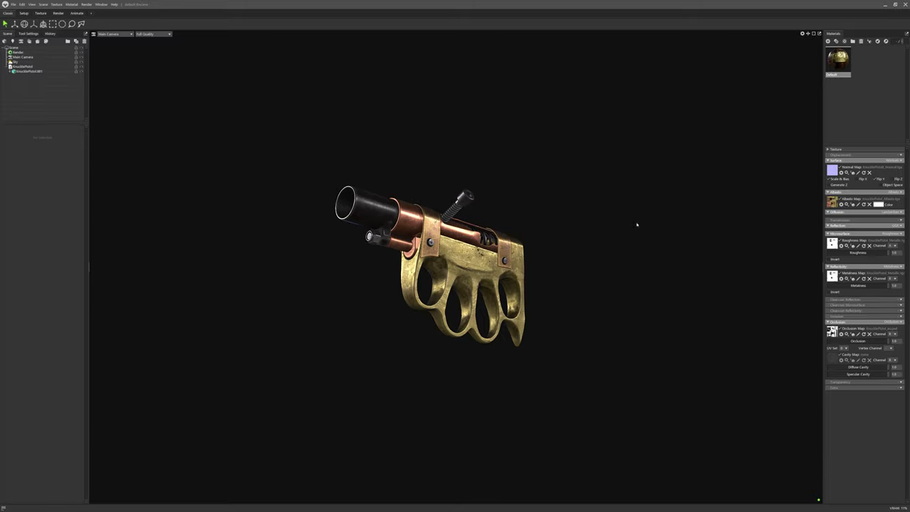
- Set the Sky backdrop colour to black
click(14, 61)
click(67, 232)
drag(398, 211, 650, 262)
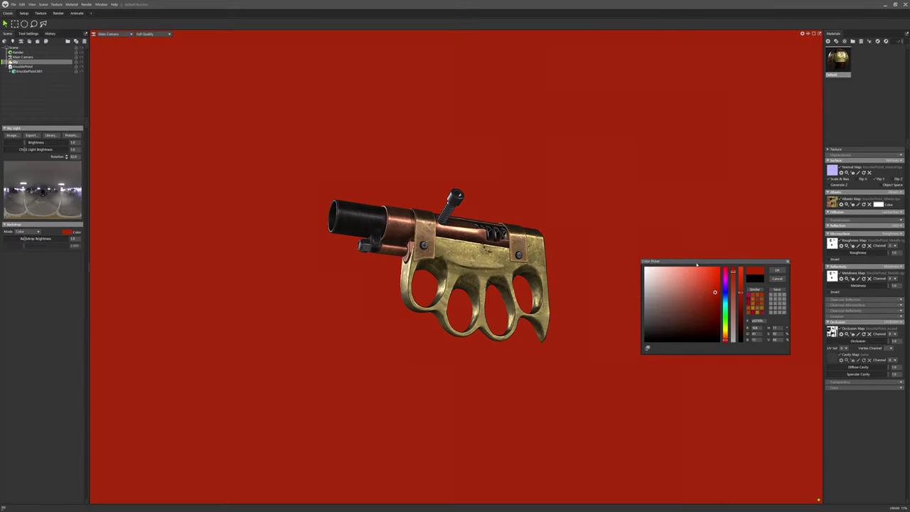
mouse_move(708, 284)
mouse_down()
mouse_move(698, 285)
mouse_move(725, 325)
mouse_move(725, 299)
mouse_move(639, 355)
mouse_up()
click(777, 270)
- Add a spot light (Light 1) and enlarge its diameter
key(ctrl+l)
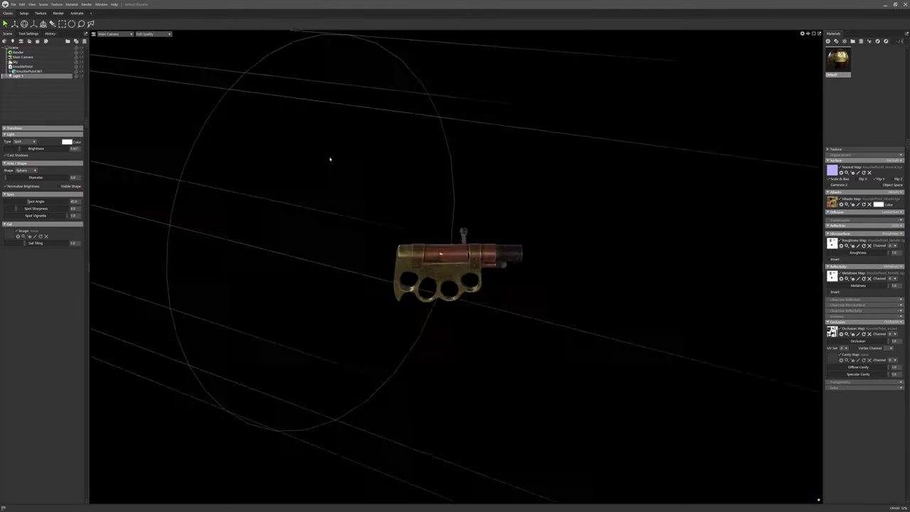
drag(74, 177, 85, 177)
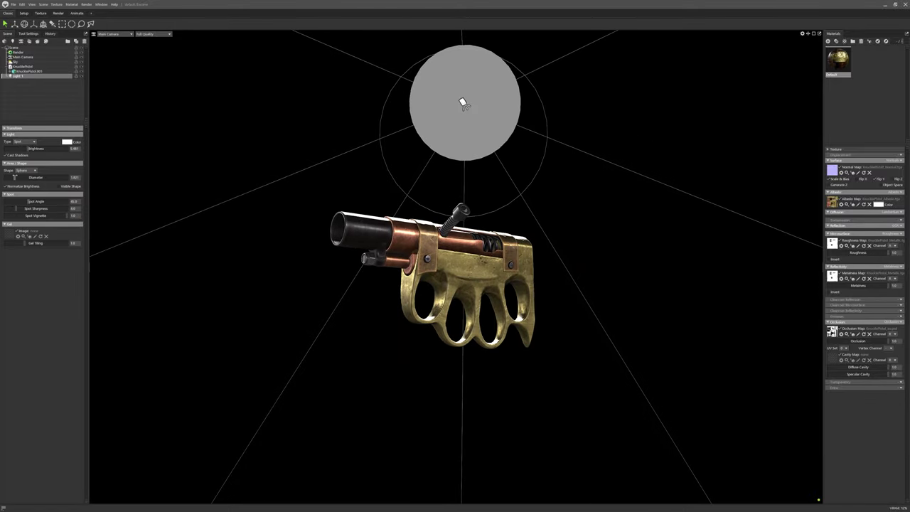
click(21, 62)
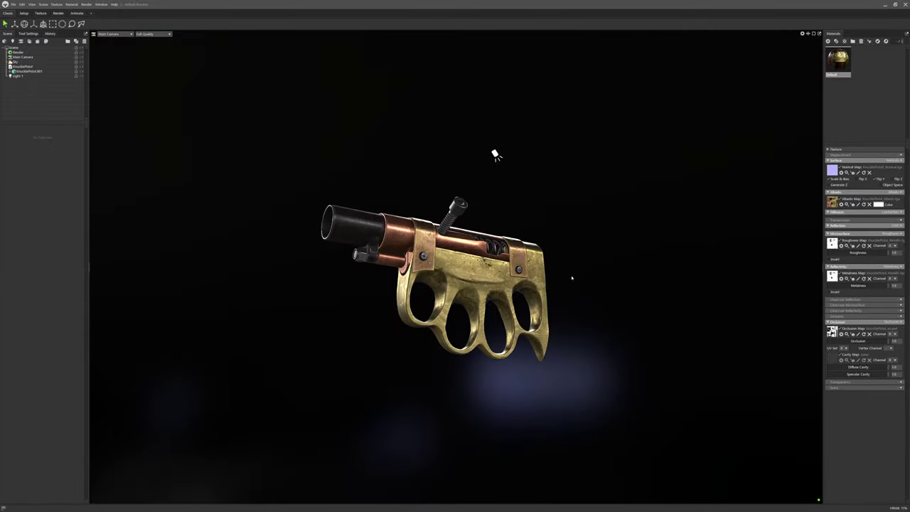
click(467, 99)
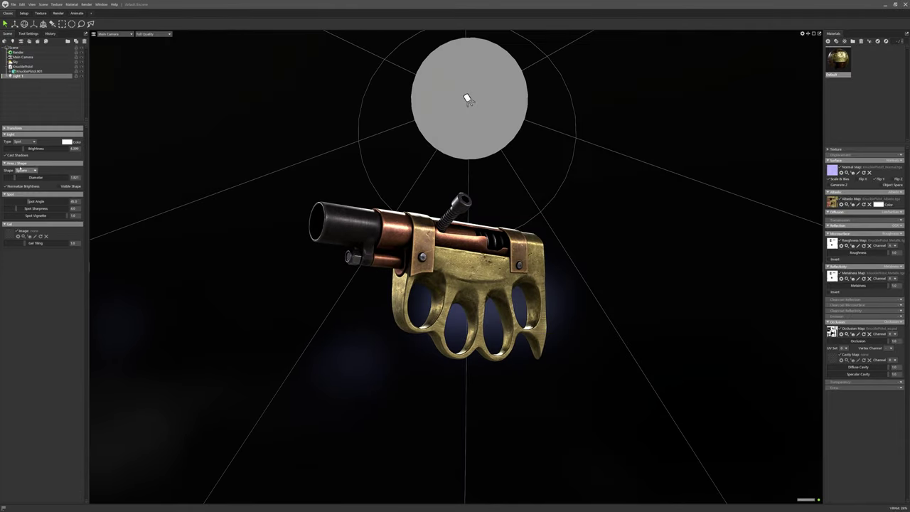
- Review viewport and render settings, then select Sky, Main Camera and the KnucklePistol.001 mesh
click(802, 33)
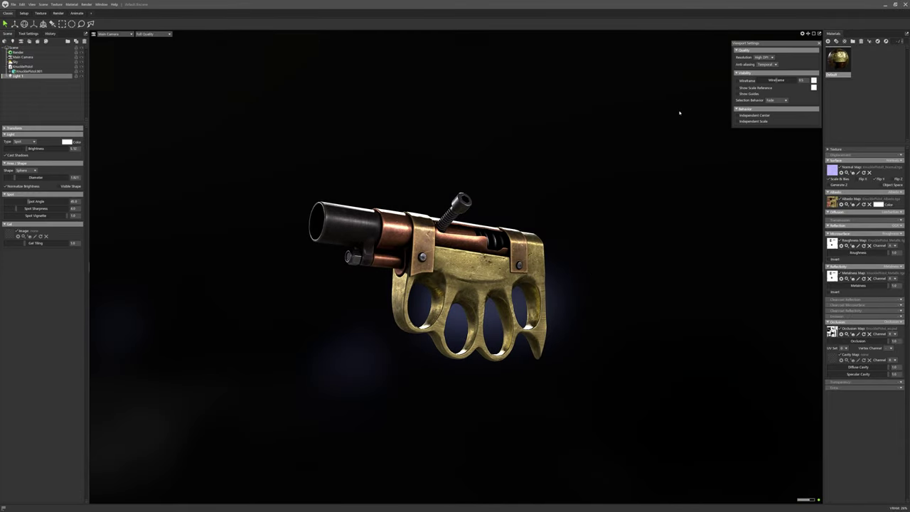
click(20, 53)
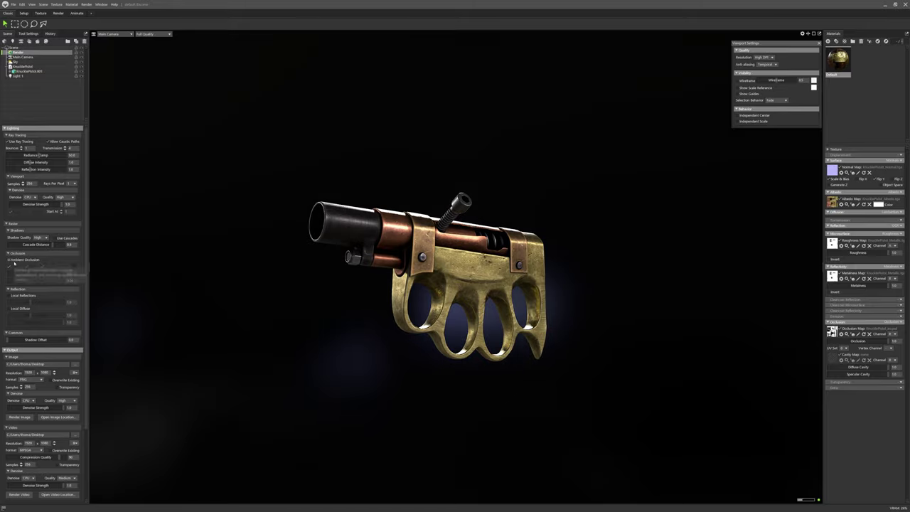
scroll(43, 213, down, 1)
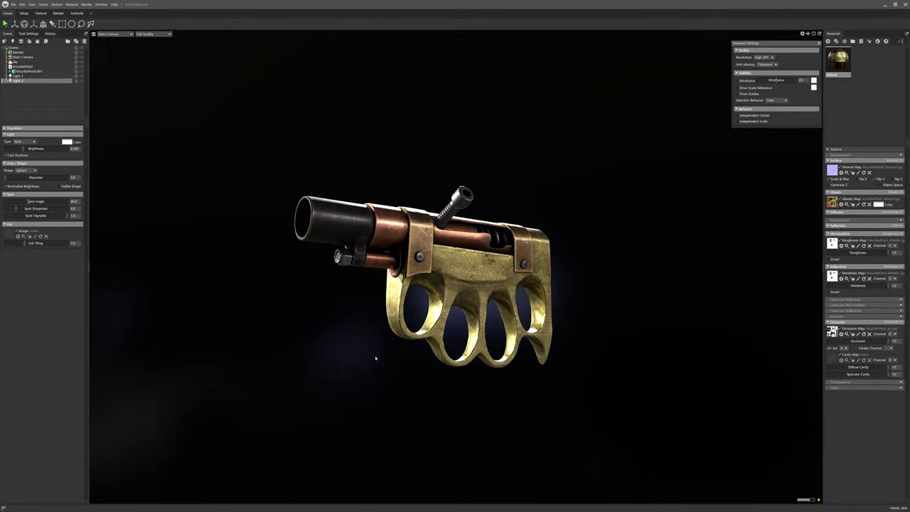
click(15, 62)
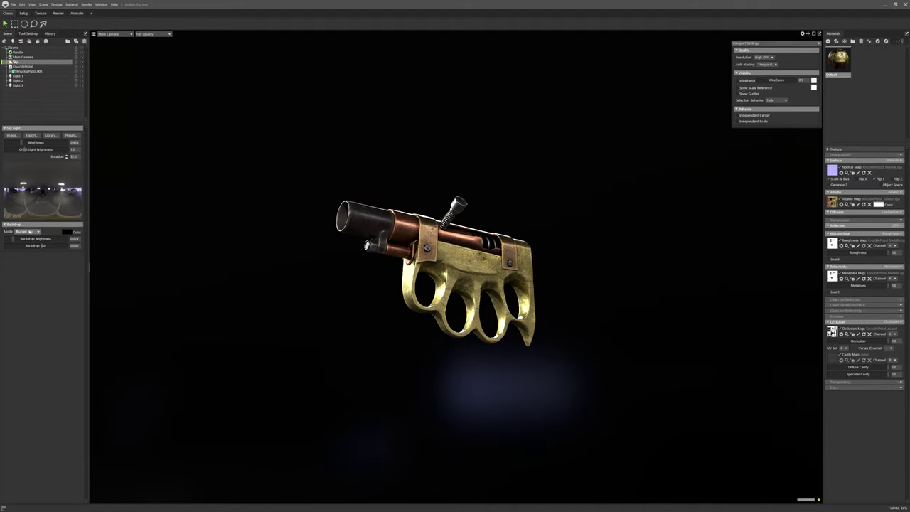
click(22, 57)
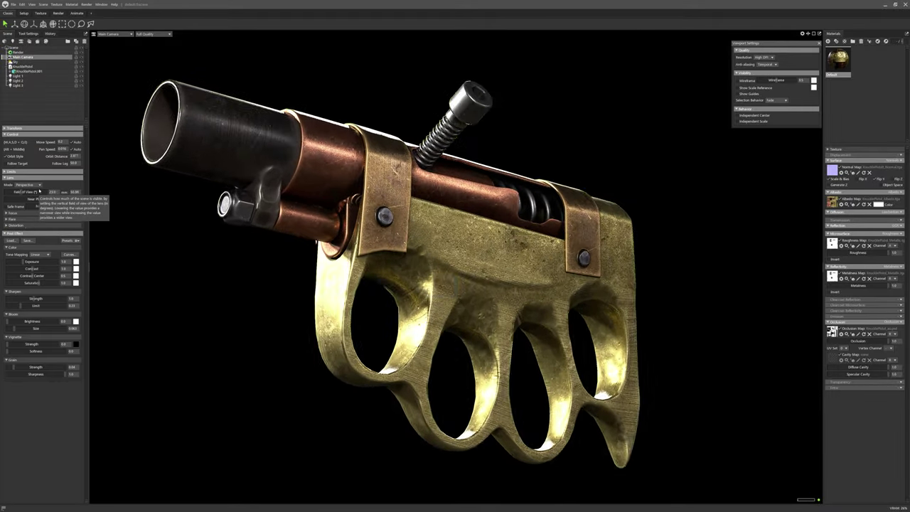
click(28, 71)
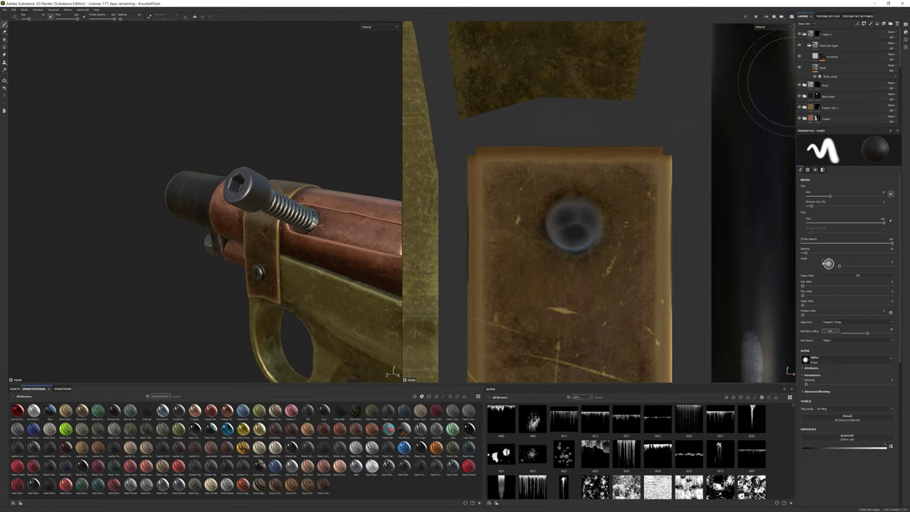
- Collapse Steel Dark Aged and check the masks of the top layer and Base Metal copy 6
click(809, 44)
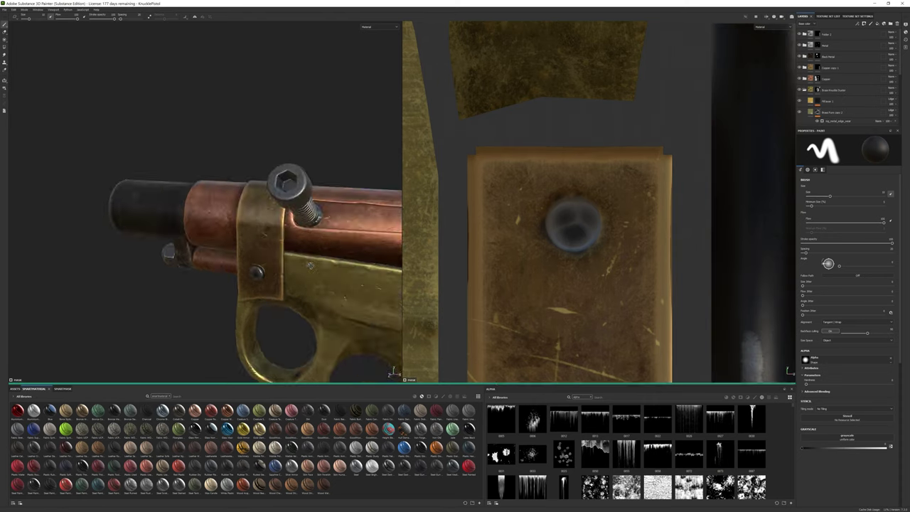
click(811, 34)
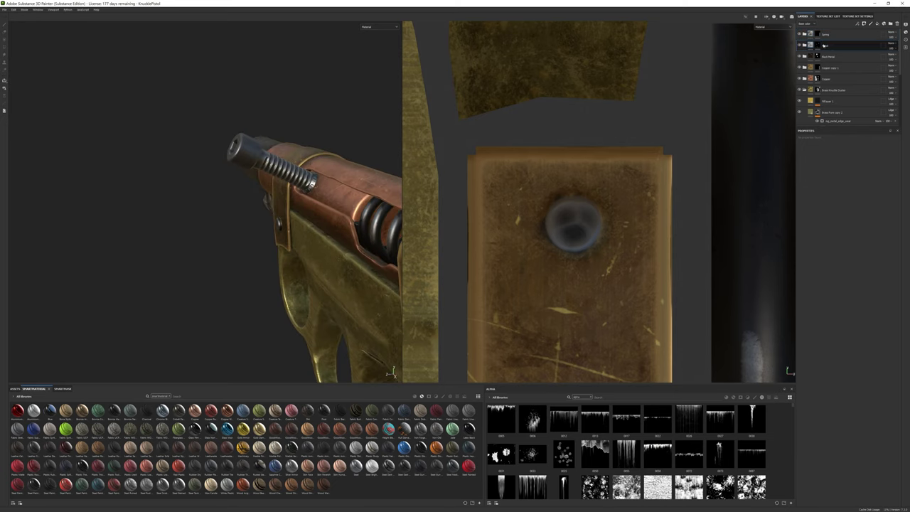
alt+click(816, 45)
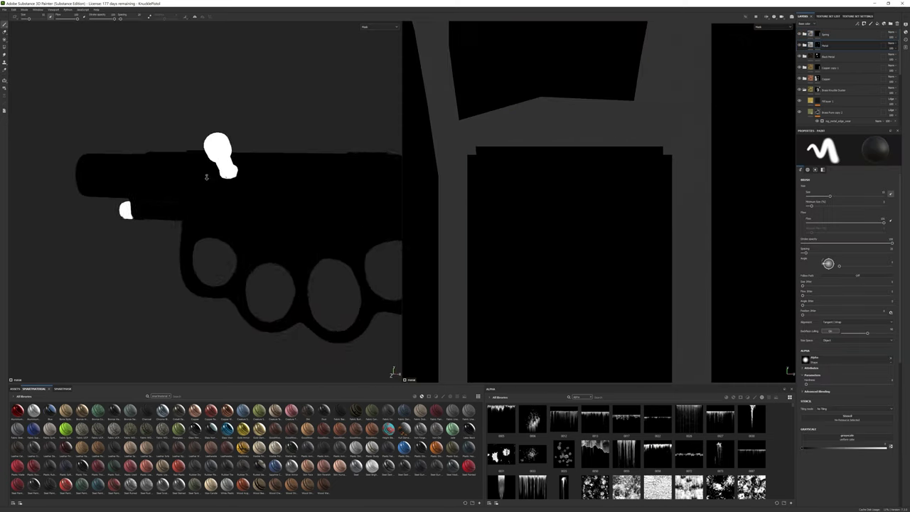
click(816, 45)
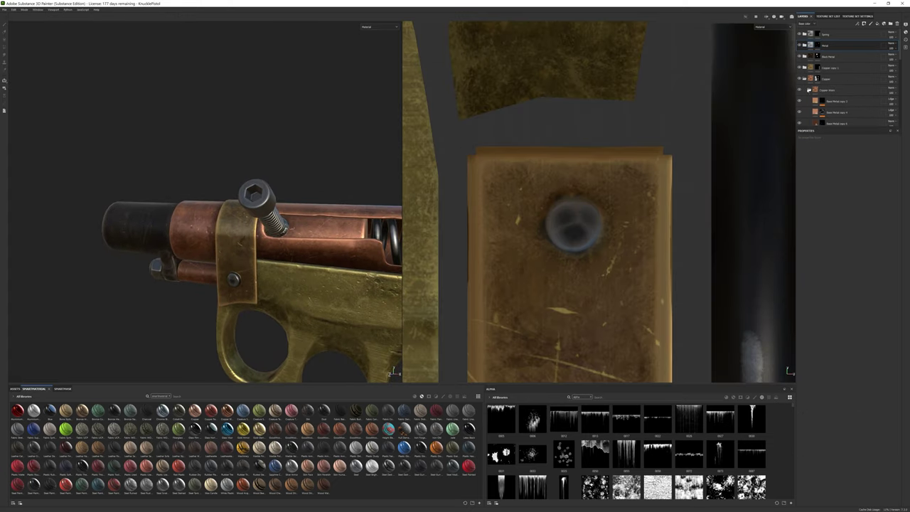
alt+click(822, 123)
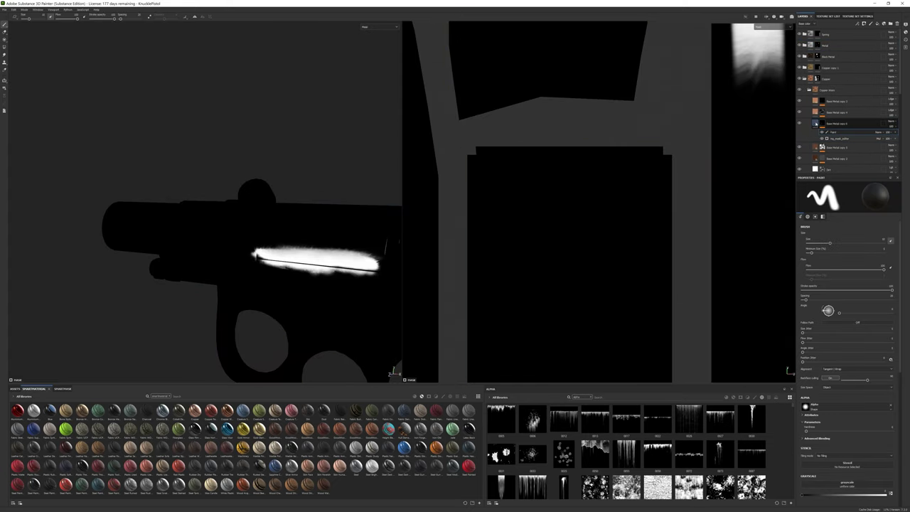
alt+click(822, 123)
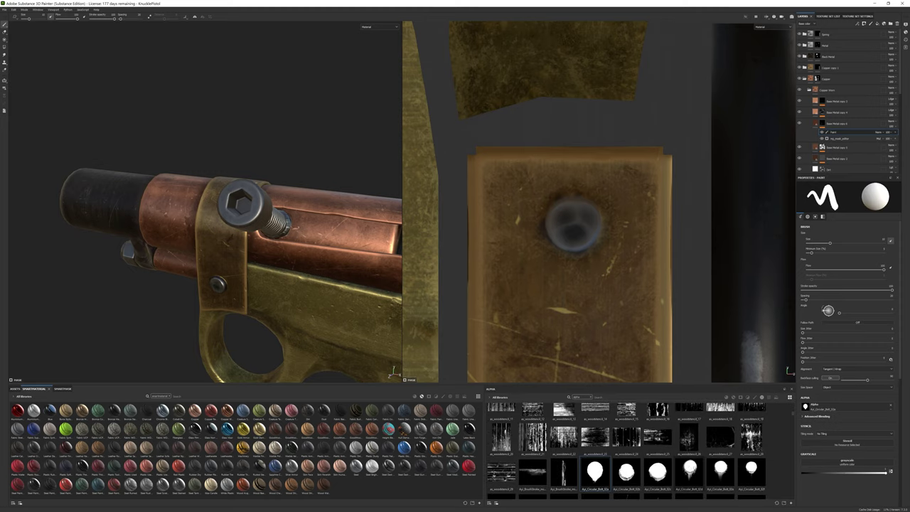
- Choose a new grunge alpha for the brush from the Alpha shelf
scroll(626, 448, down, 5)
click(533, 427)
scroll(527, 213, down, 3)
scroll(526, 213, up, 3)
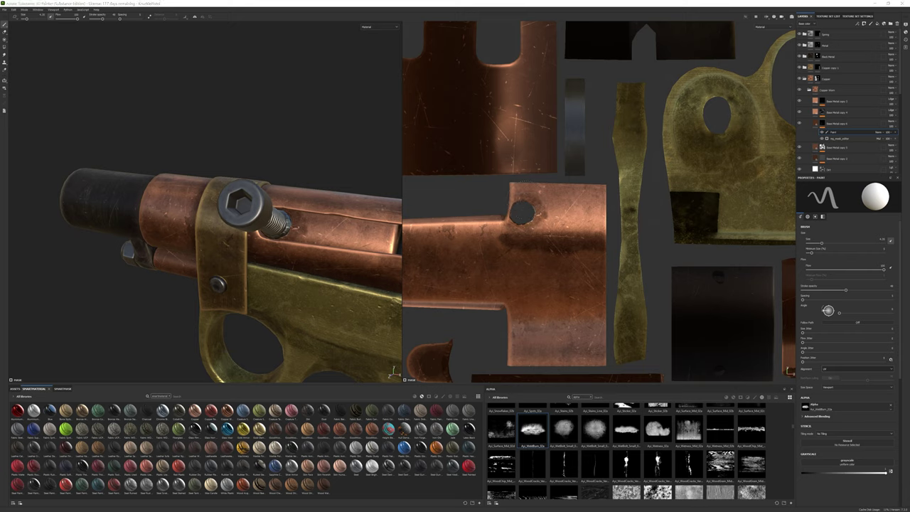
- Enlarge the brush to about 11.58 and select another layer's fill settings
mouse_move(213, 249)
alt+mouse_down()
mouse_move(256, 245)
mouse_move(299, 213)
alt+mouse_up()
click(862, 137)
click(866, 128)
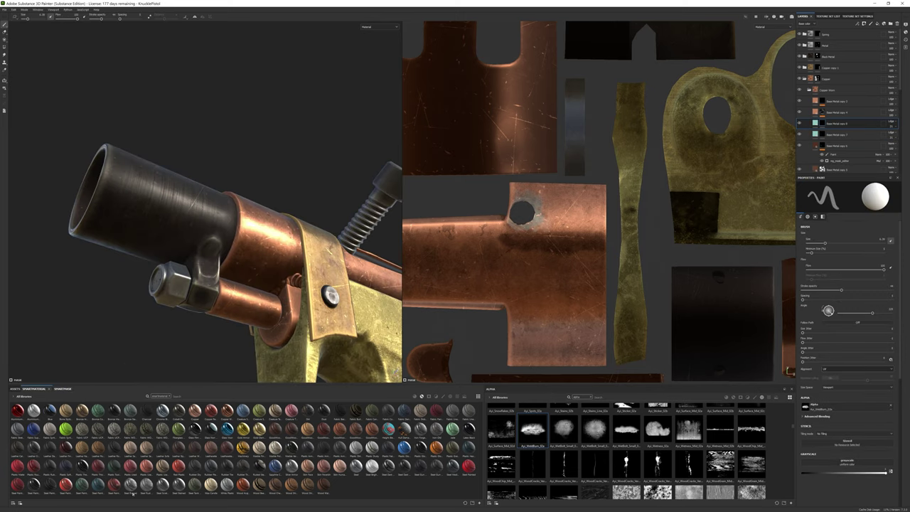
- Apply the Sand Cavities smart mask to Base Metal copy 8, raising balance and lowering AO opacity
click(63, 389)
drag(401, 446, 818, 124)
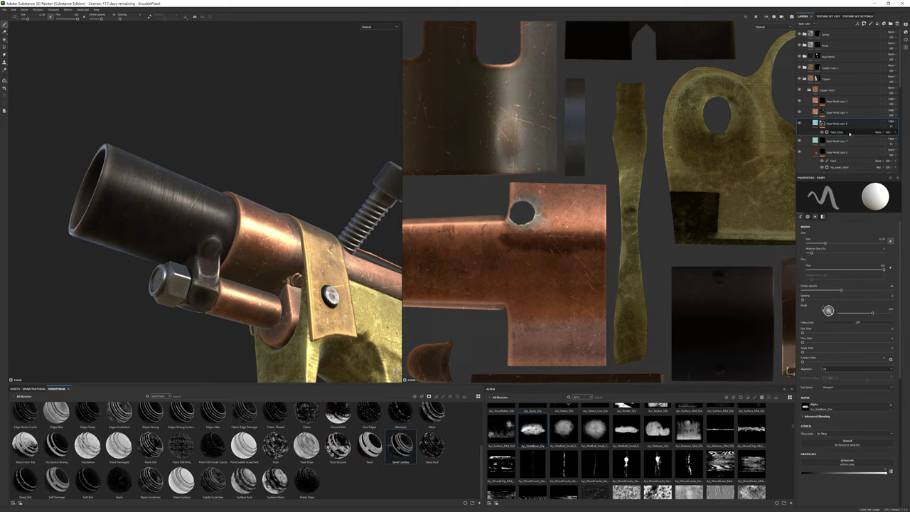
click(850, 133)
drag(848, 235, 860, 235)
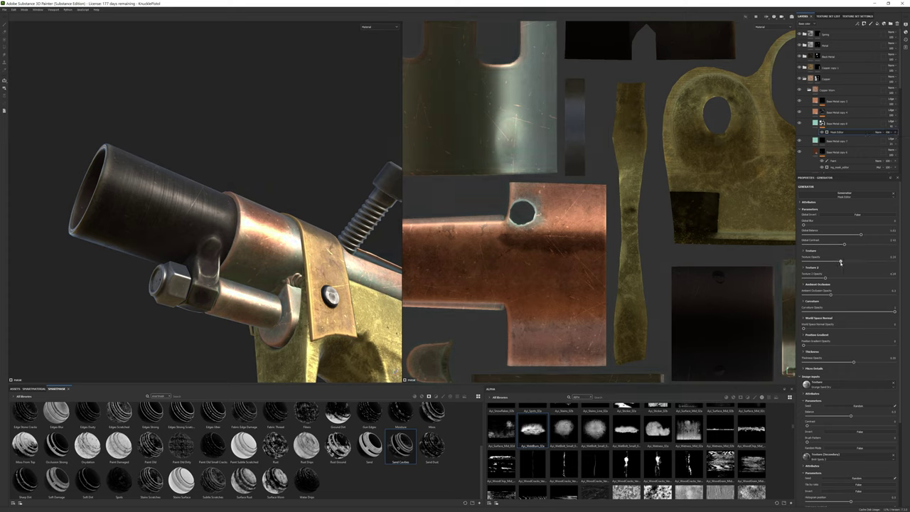
drag(831, 294, 819, 295)
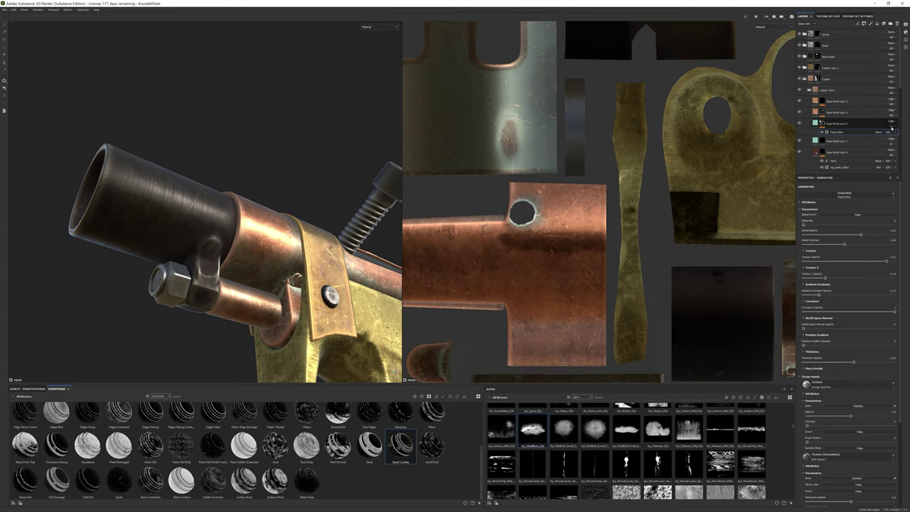
- Set the mask's Texture 2 blending to Subtract and add an empty filter effect
click(810, 251)
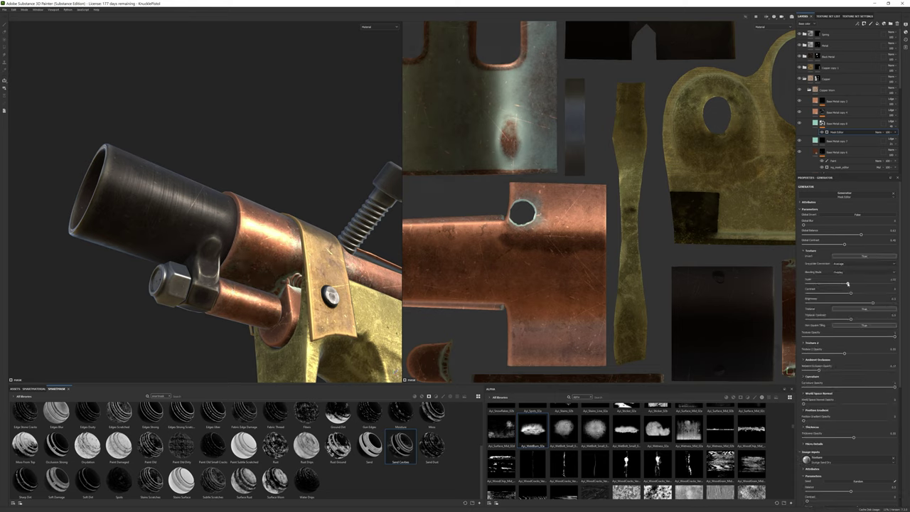
click(811, 250)
click(811, 267)
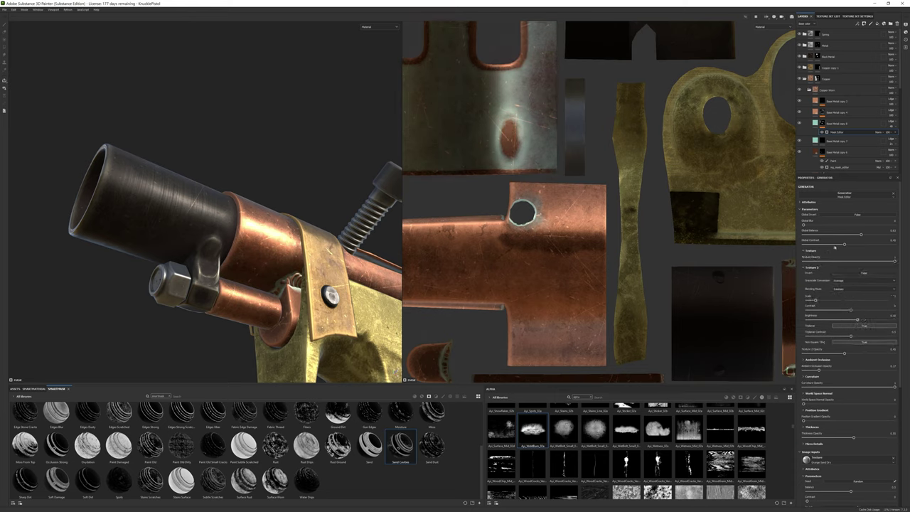
click(864, 289)
click(885, 170)
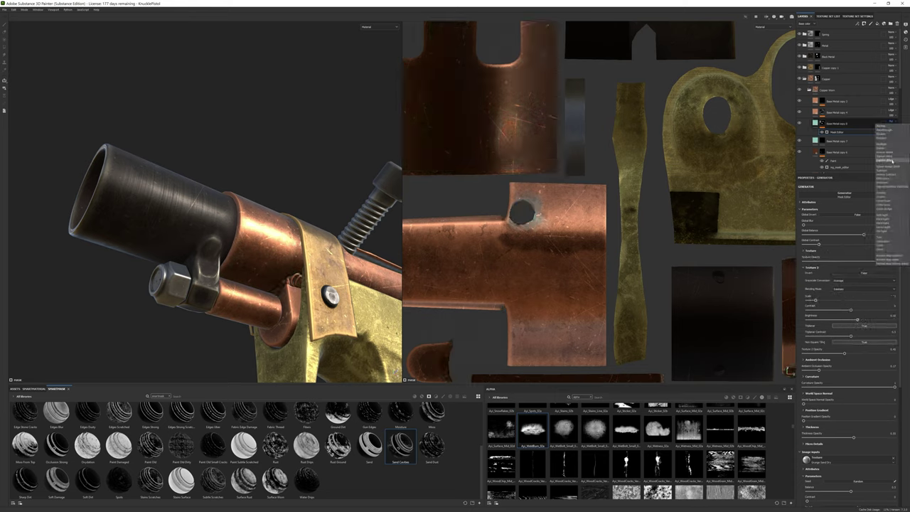
click(864, 288)
click(889, 201)
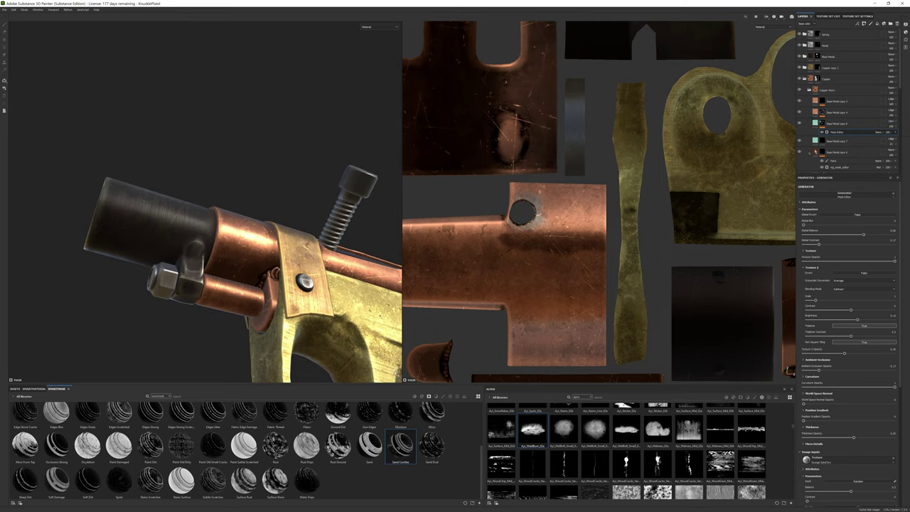
click(848, 192)
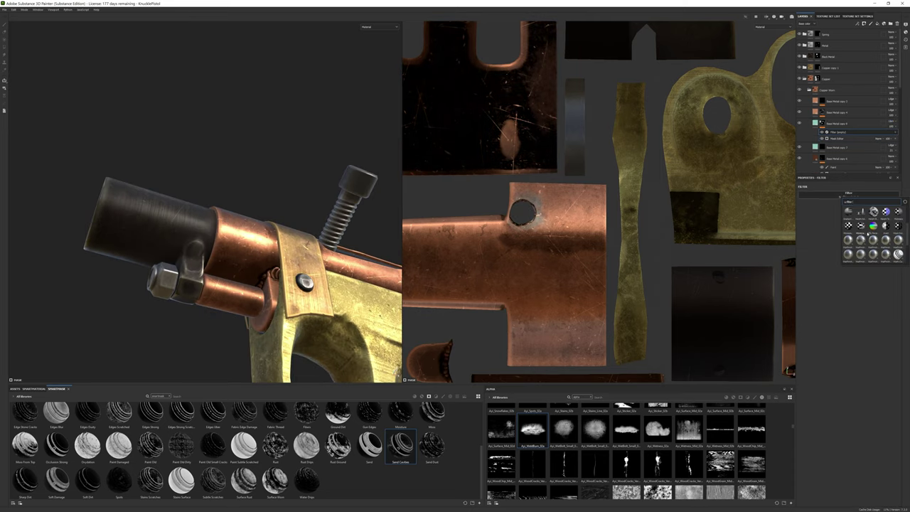
- Turn the mask's ambient occlusion fully down, then select Base Metal copy 6's base colour
click(833, 138)
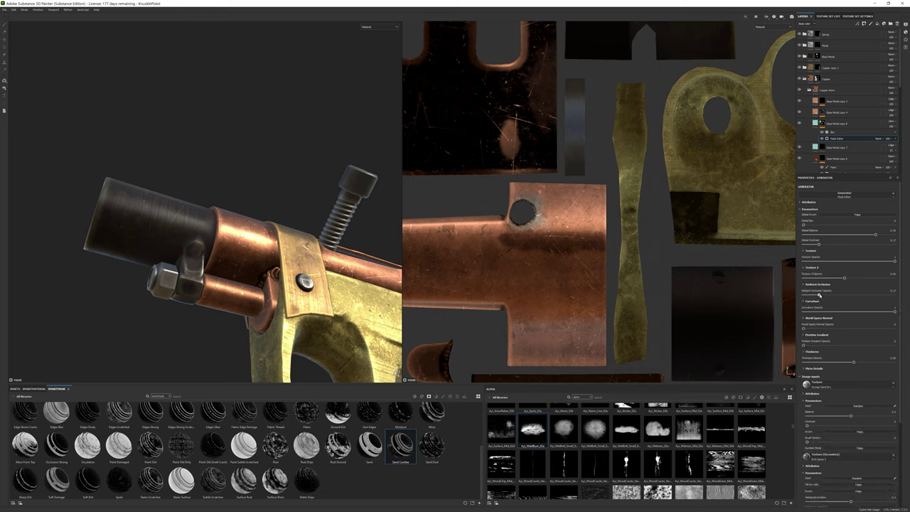
click(870, 312)
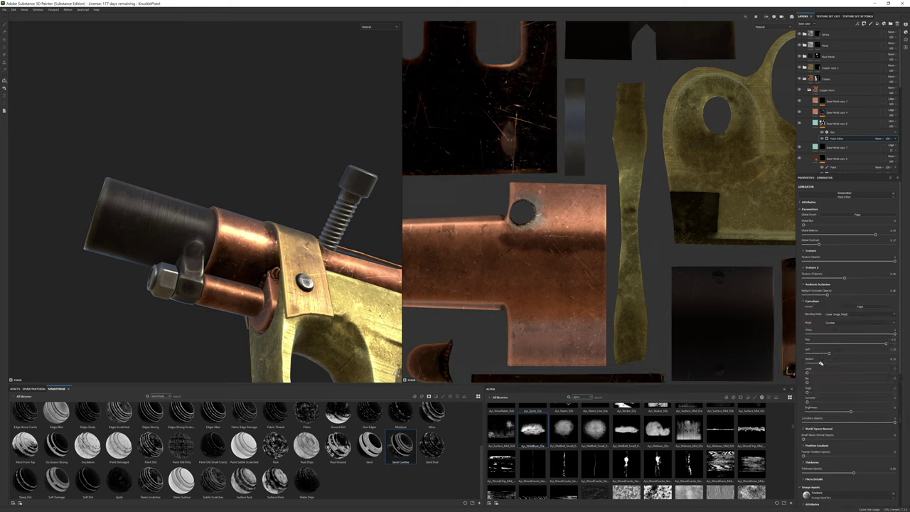
drag(827, 294, 802, 294)
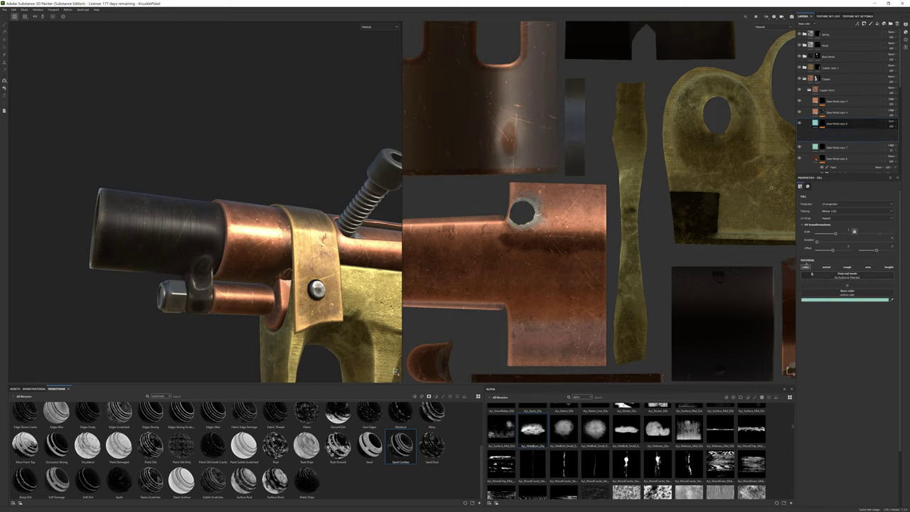
click(836, 123)
click(846, 299)
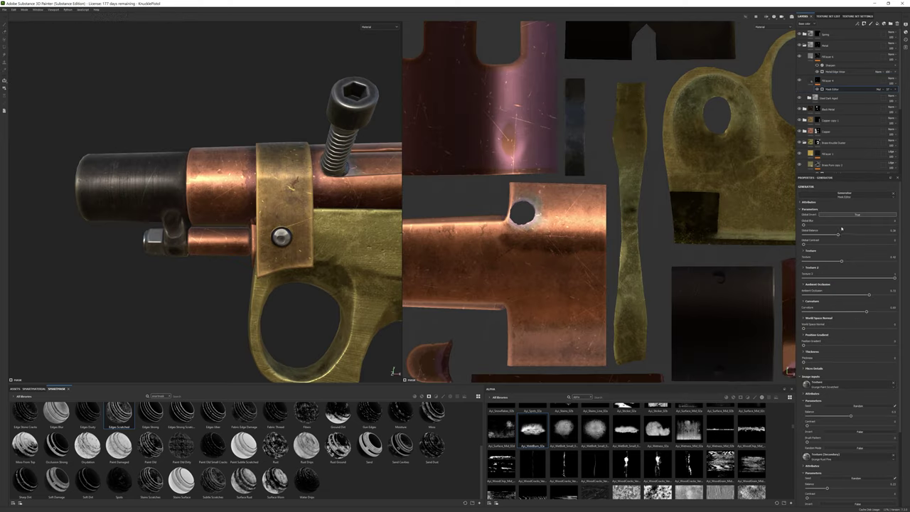
- Raise AO to about 1.0, move the masked fill above Fill layer 5, and lower the scratch generator balance
drag(869, 294, 893, 294)
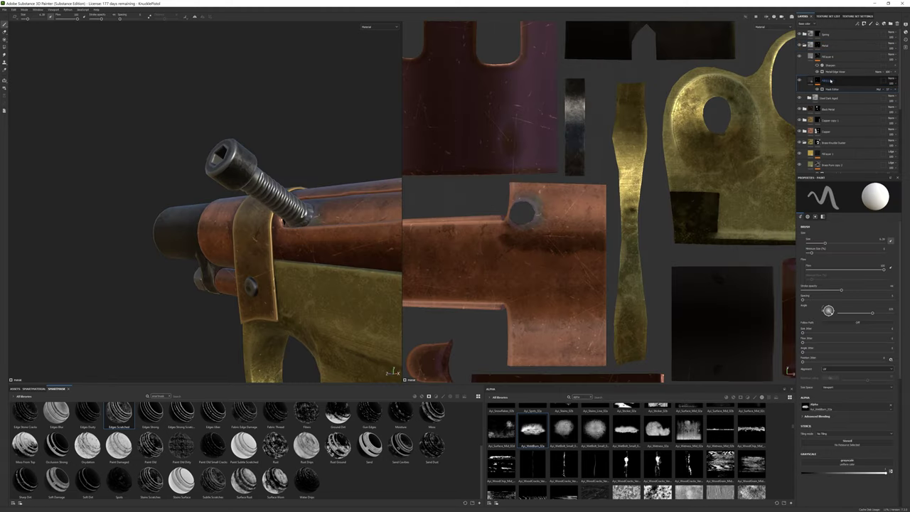
drag(829, 82, 826, 57)
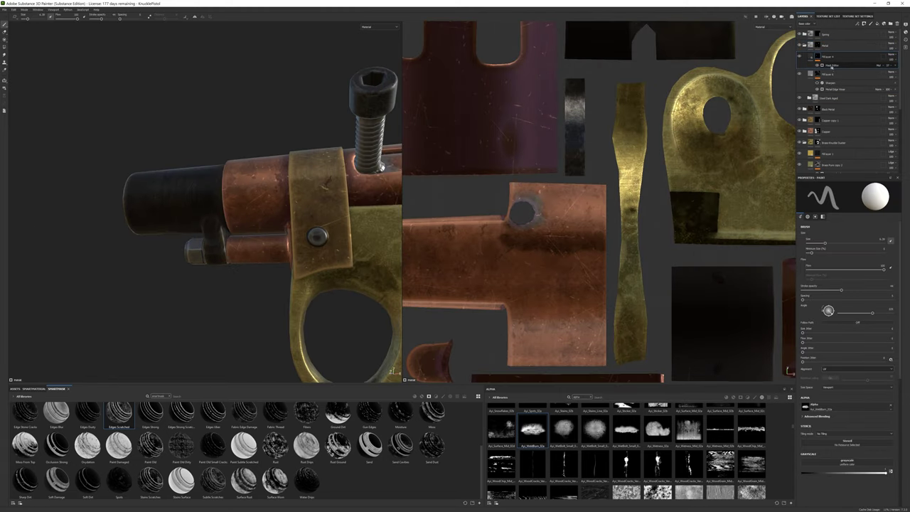
click(831, 65)
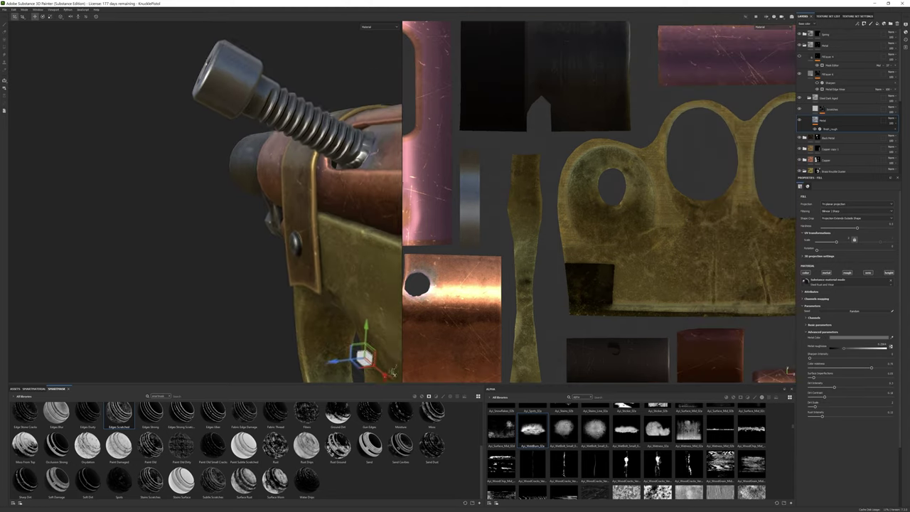
click(836, 125)
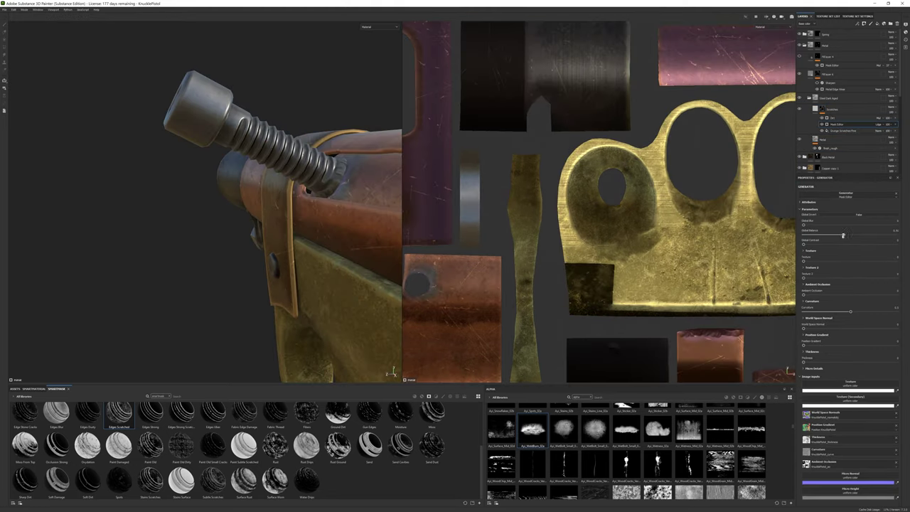
click(826, 119)
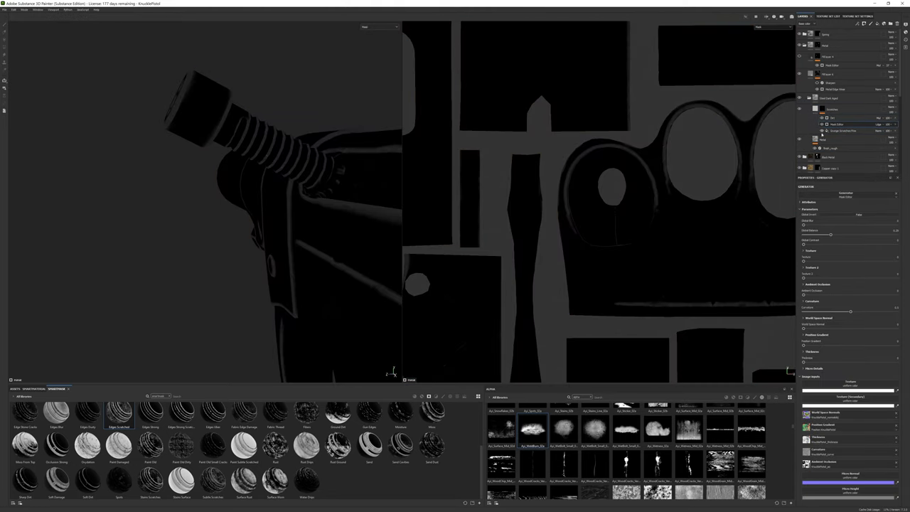
drag(830, 234, 822, 236)
click(829, 147)
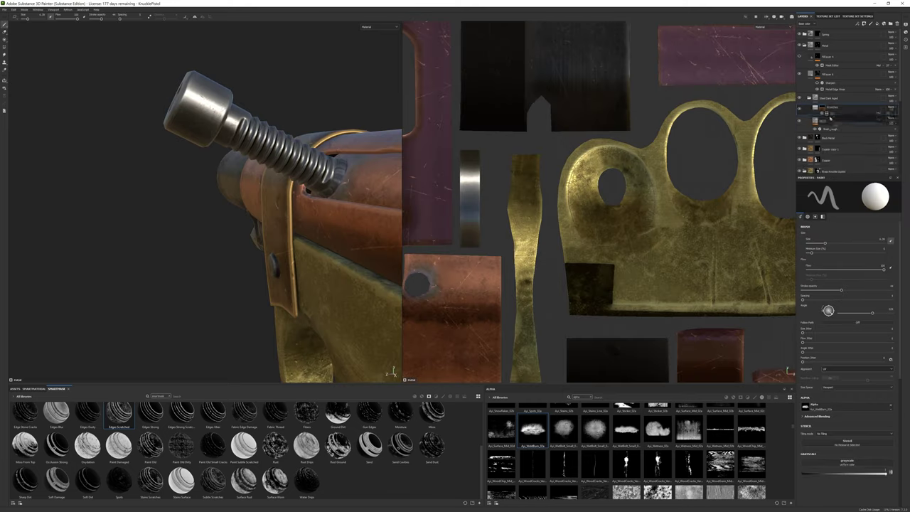
click(782, 349)
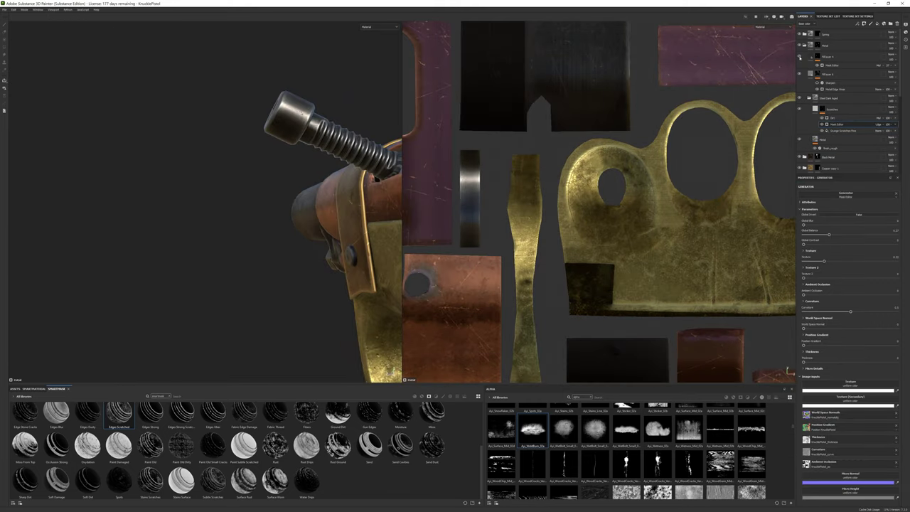
- Inspect Fill layer 4's mask and the Metal Edge Wear generator settings
click(818, 57)
alt+click(817, 57)
click(828, 65)
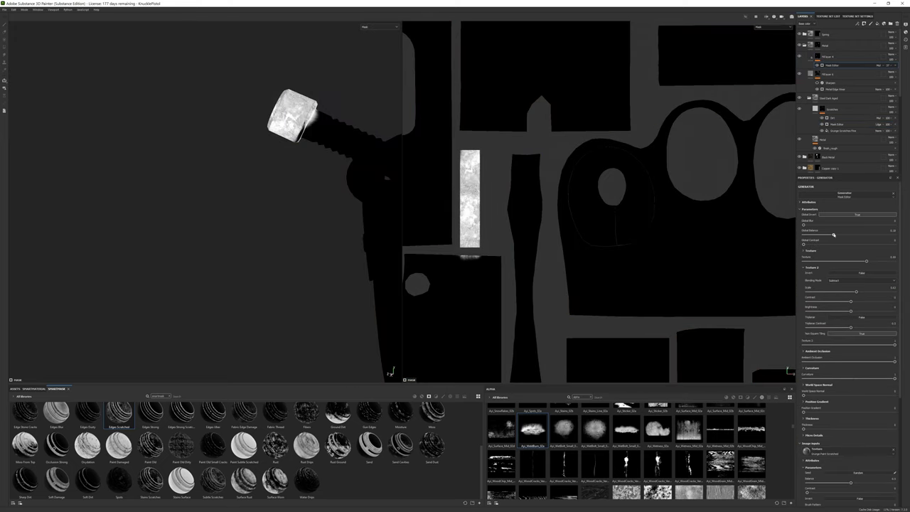
key(m)
click(835, 89)
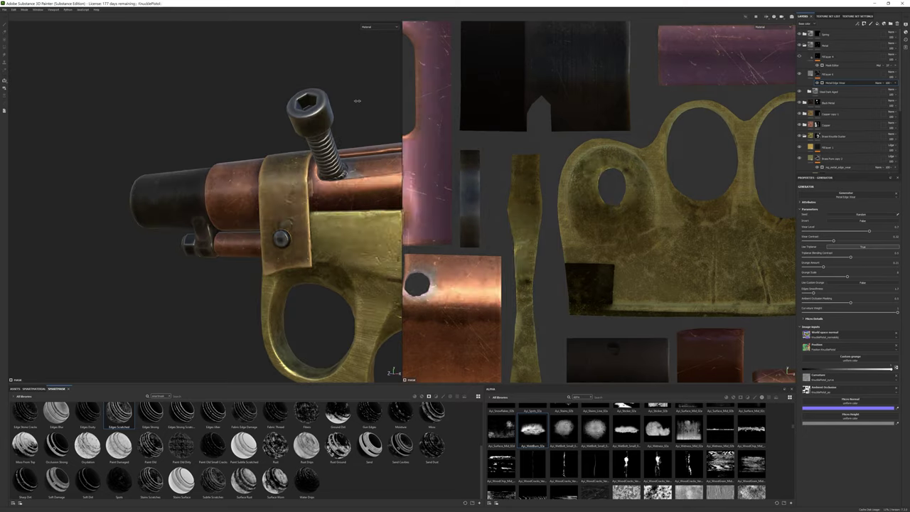
alt+drag(334, 220, 165, 157)
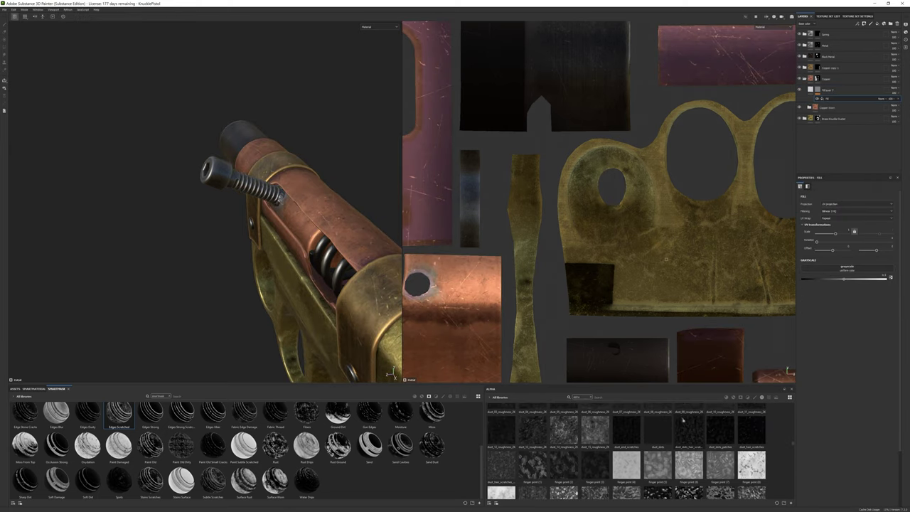
- Put a fingerprint texture in the fill layer's grayscale slot
scroll(882, 318, down, 3)
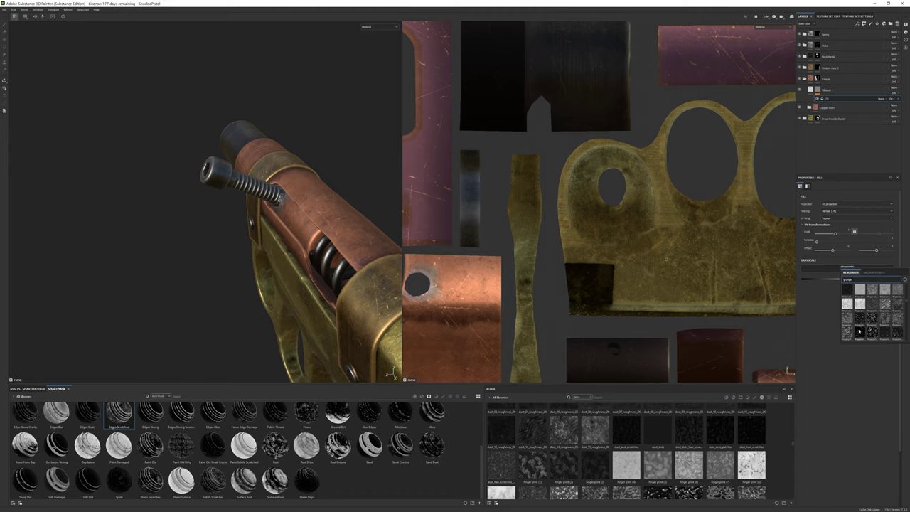
click(873, 318)
alt+drag(341, 242, 350, 211)
- Add a Tri-Planar Advanced filter to the fill layer and orbit to check the result
click(824, 98)
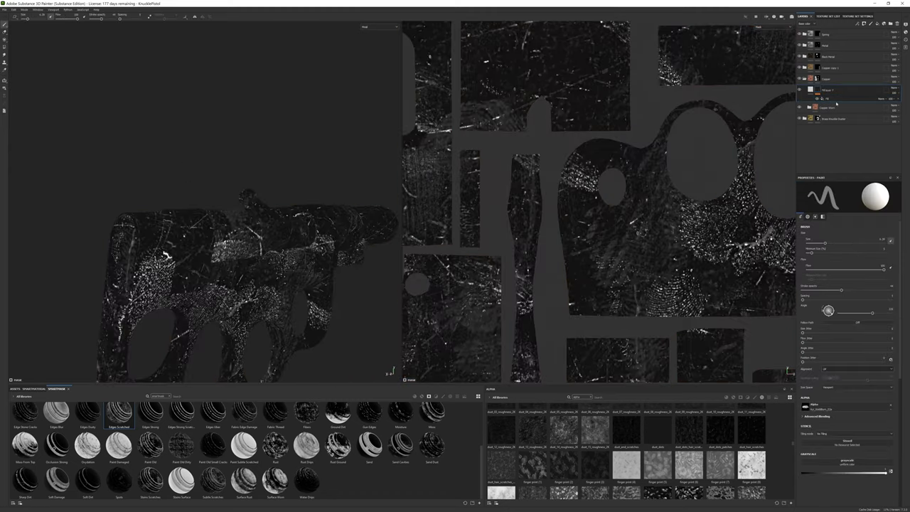
click(818, 194)
click(861, 209)
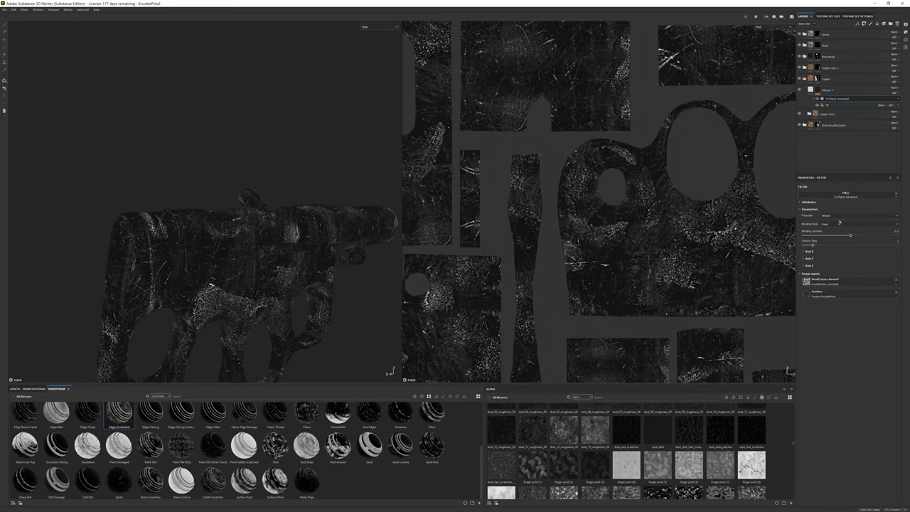
click(827, 99)
mouse_move(248, 248)
alt+mouse_down()
mouse_move(213, 213)
mouse_move(208, 175)
alt+mouse_up()
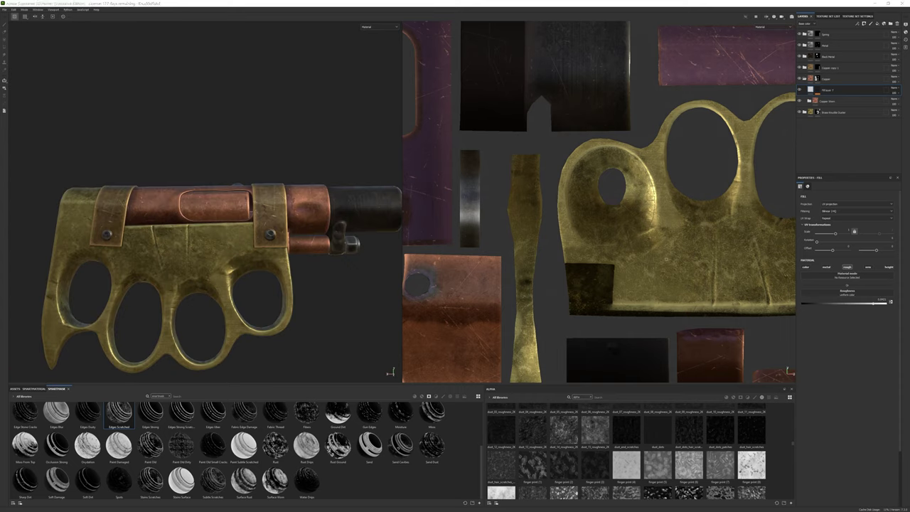
mouse_move(213, 175)
alt+mouse_down()
mouse_move(230, 147)
mouse_move(256, 149)
alt+mouse_up()
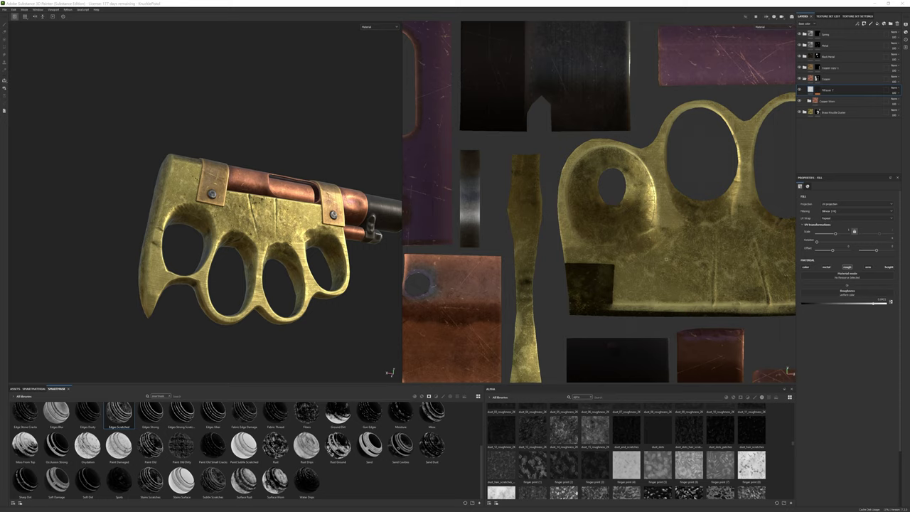
mouse_move(256, 150)
alt+mouse_down()
mouse_move(264, 136)
mouse_move(249, 138)
alt+mouse_up()
mouse_move(391, 278)
alt+mouse_down()
mouse_move(237, 145)
mouse_move(217, 148)
mouse_move(253, 120)
mouse_move(244, 142)
mouse_move(251, 132)
mouse_move(213, 163)
alt+mouse_up()
- Adjust the base colour of the Brass Parts copy 2 layer in the Brass Knuckle Duster group
click(804, 90)
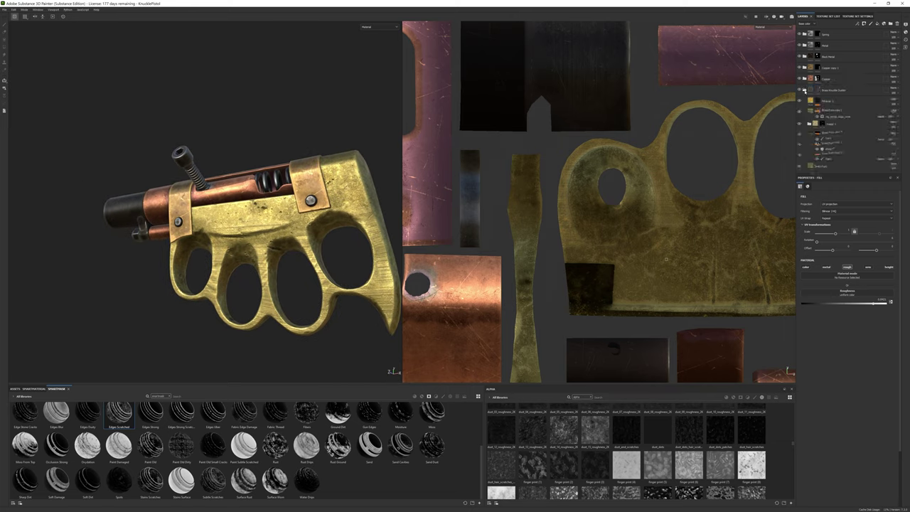
click(828, 84)
click(822, 299)
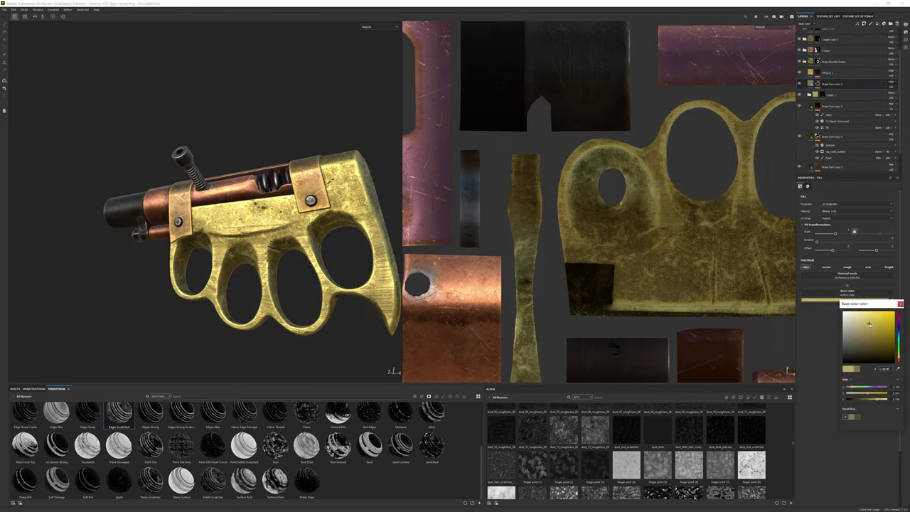
mouse_move(327, 214)
alt+mouse_down()
mouse_move(290, 202)
mouse_move(290, 132)
mouse_move(270, 142)
alt+mouse_up()
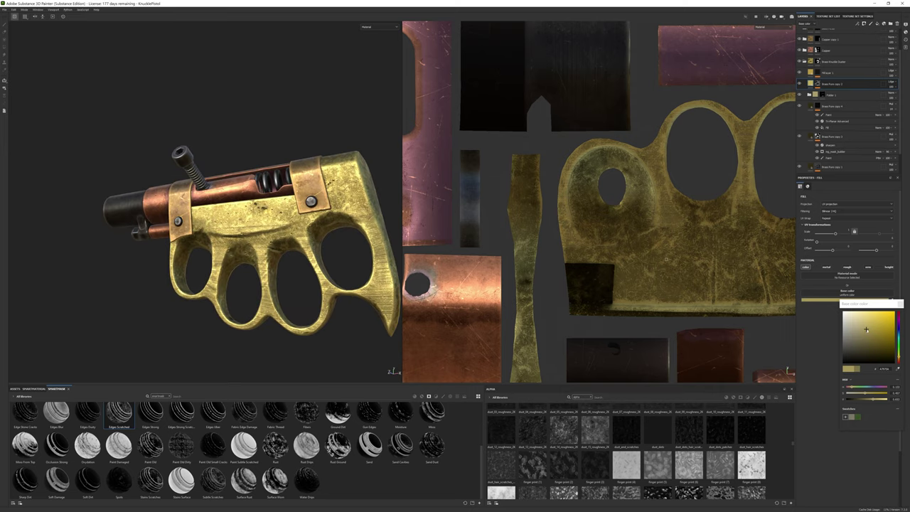
alt+drag(337, 147, 298, 171)
click(859, 261)
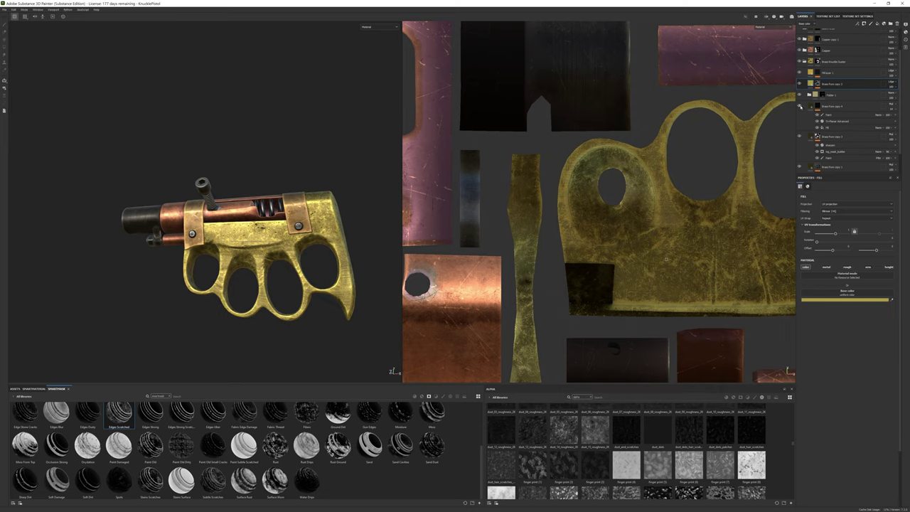
- Raise the brass mask generator's balance and increase the brass Metal Edge Wear amount
drag(850, 236, 837, 236)
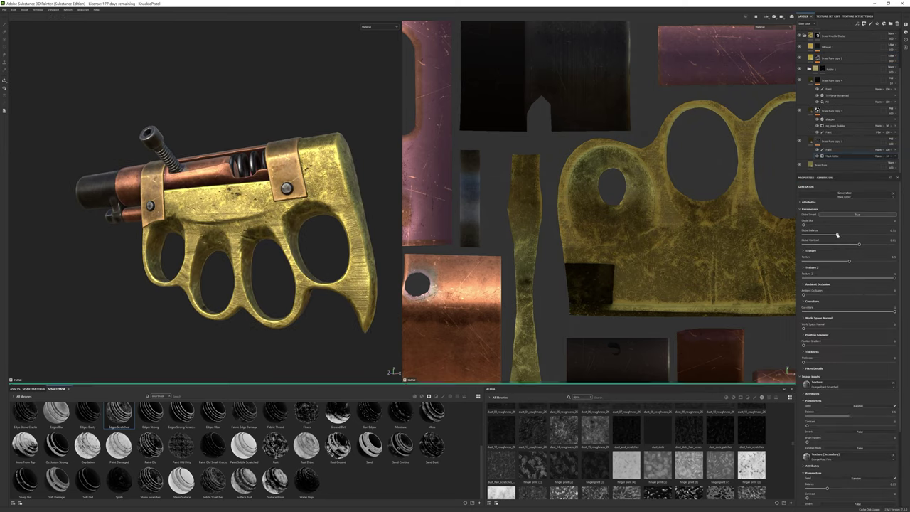
click(808, 251)
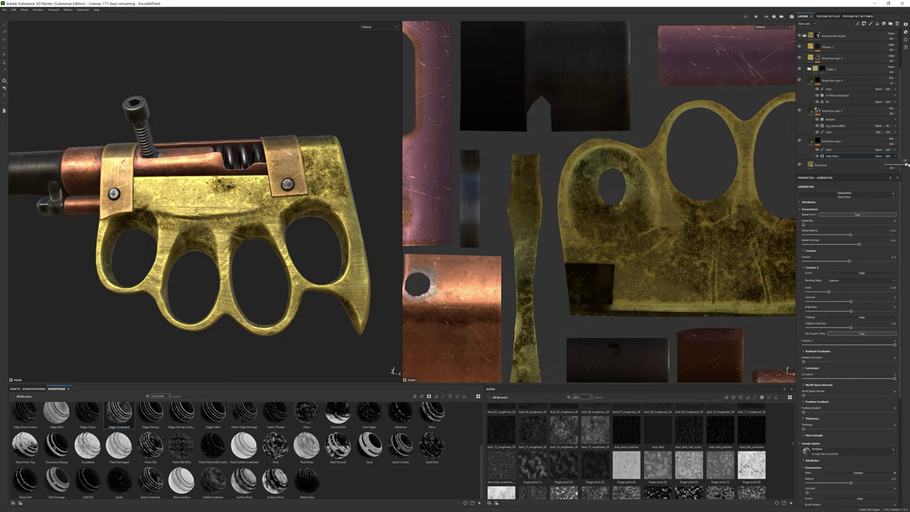
click(798, 72)
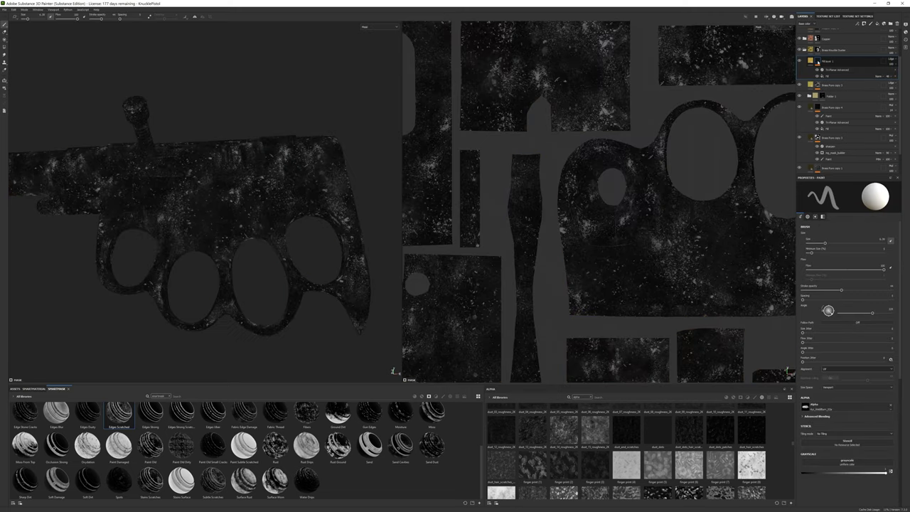
click(825, 62)
click(818, 72)
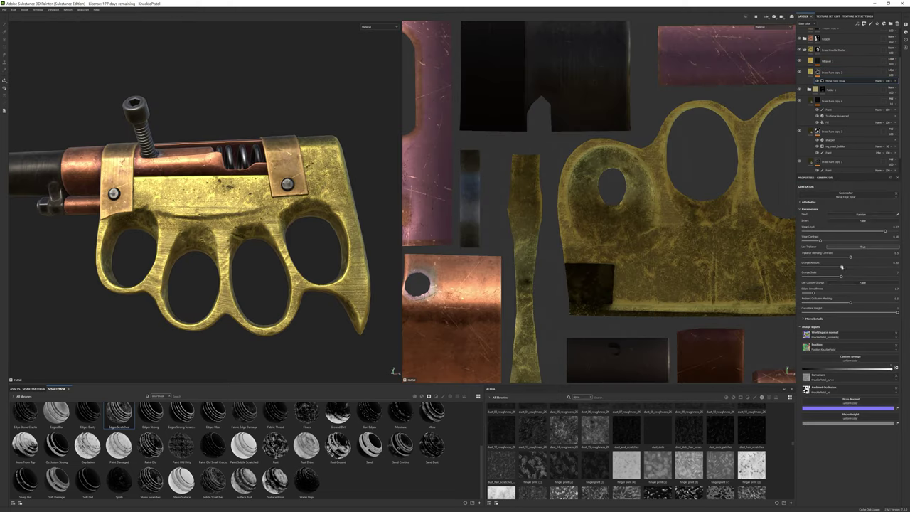
alt+drag(213, 213, 292, 242)
- Lower the steel roughness slightly and check it from a side-on view of the barrel
scroll(285, 228, up, 2)
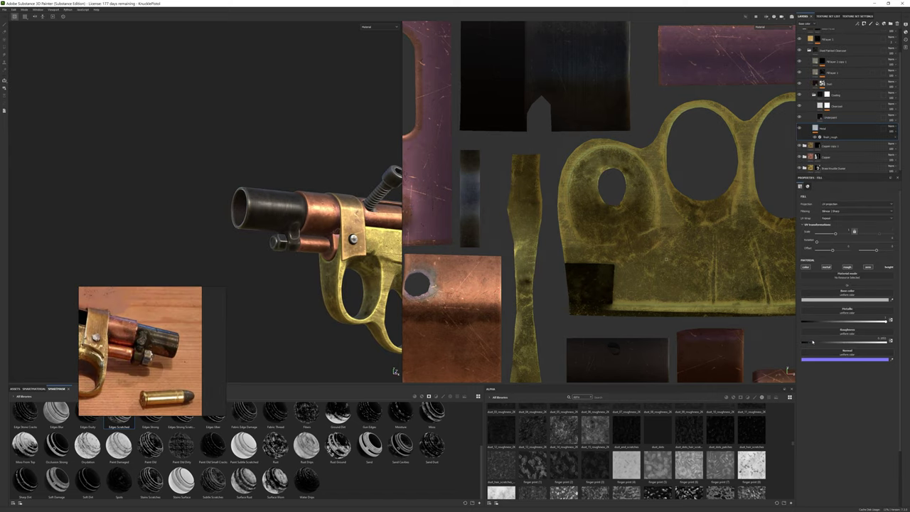
drag(828, 305, 822, 305)
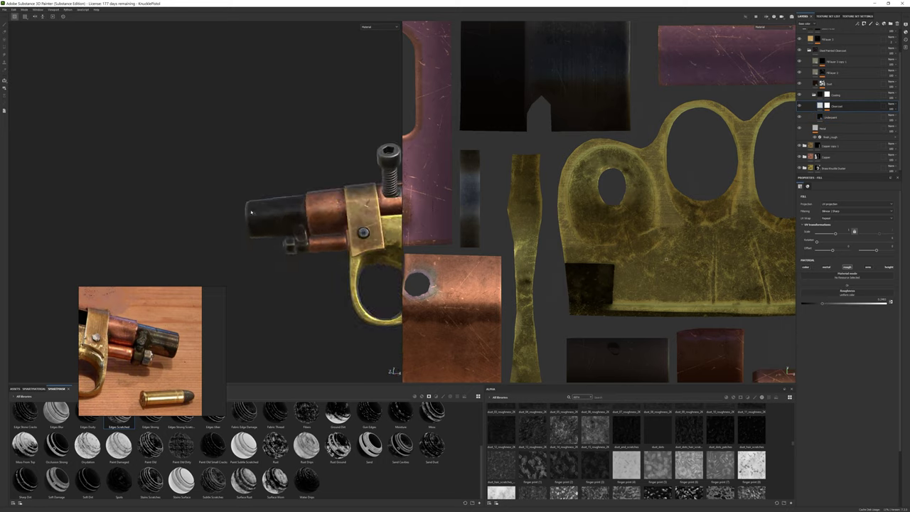
mouse_move(327, 214)
alt+mouse_down()
mouse_move(278, 206)
mouse_move(396, 371)
alt+mouse_up()
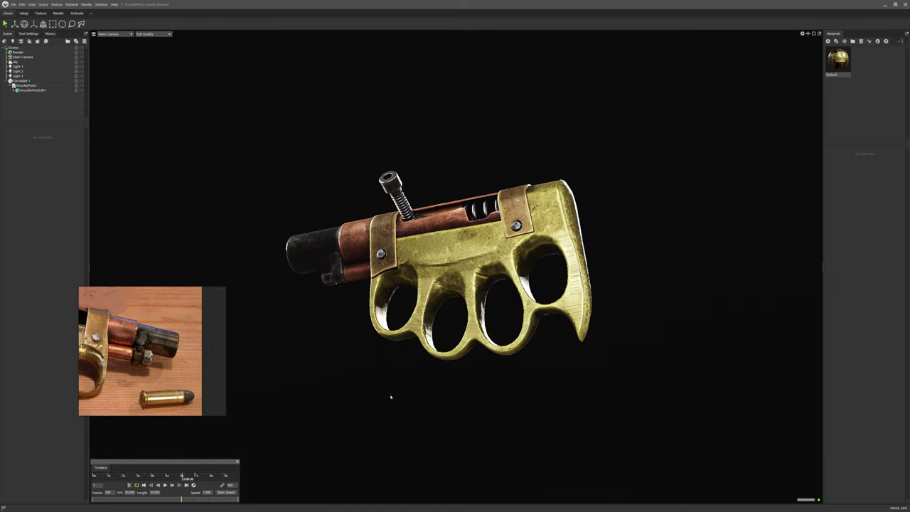
- Select Render in Marmoset Toolbag's scene tree and orbit around the textured pistol to inspect it
click(20, 52)
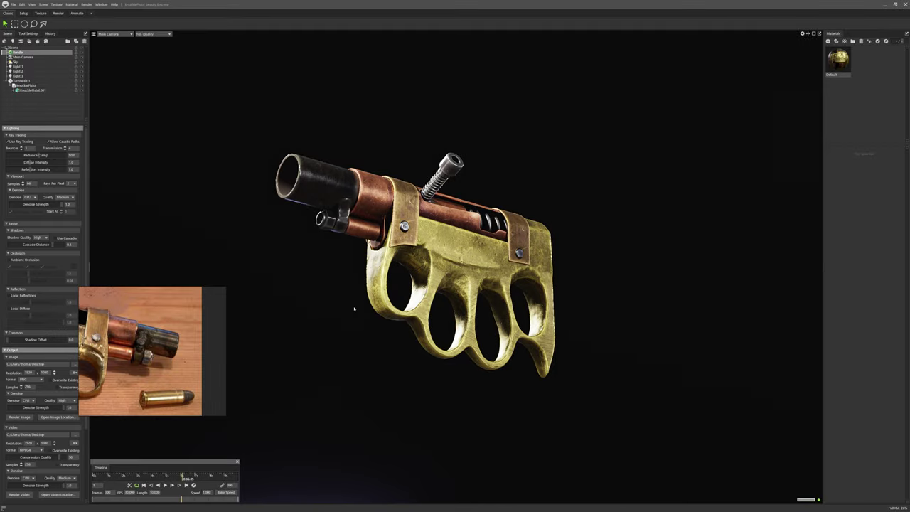
drag(354, 308, 406, 286)
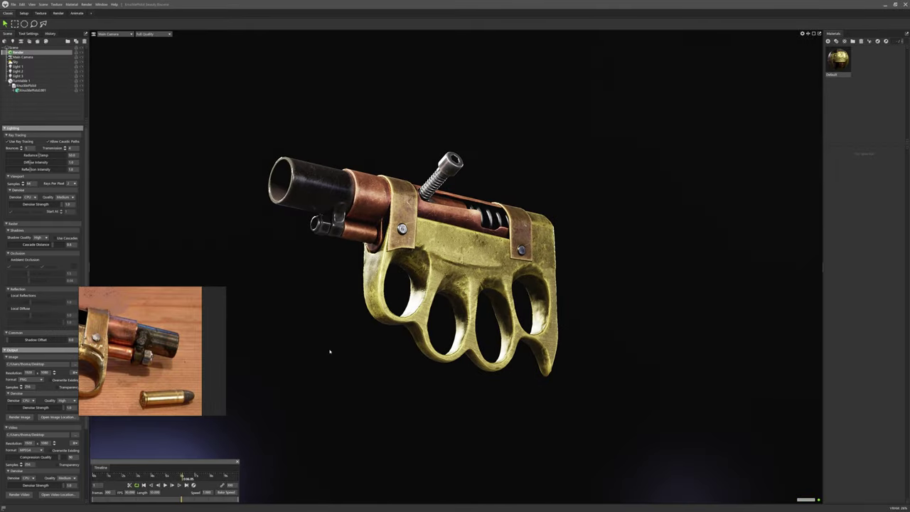
drag(354, 344, 319, 351)
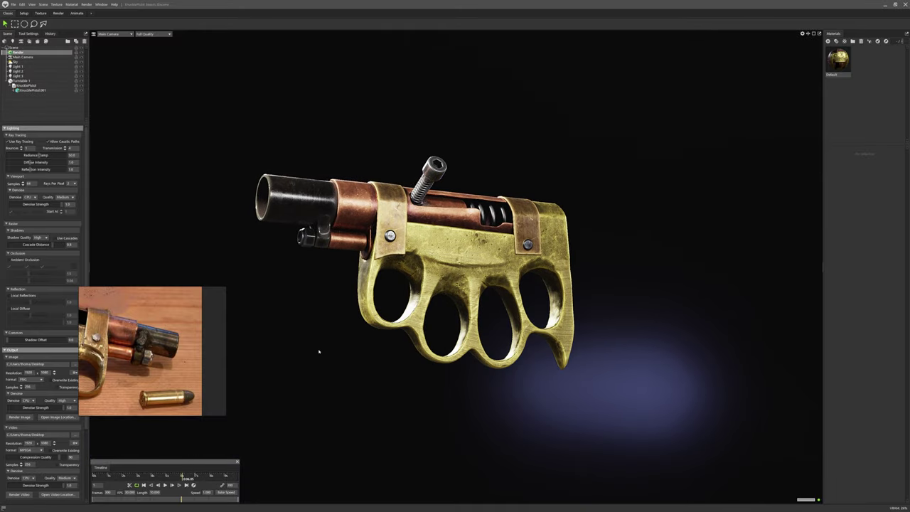